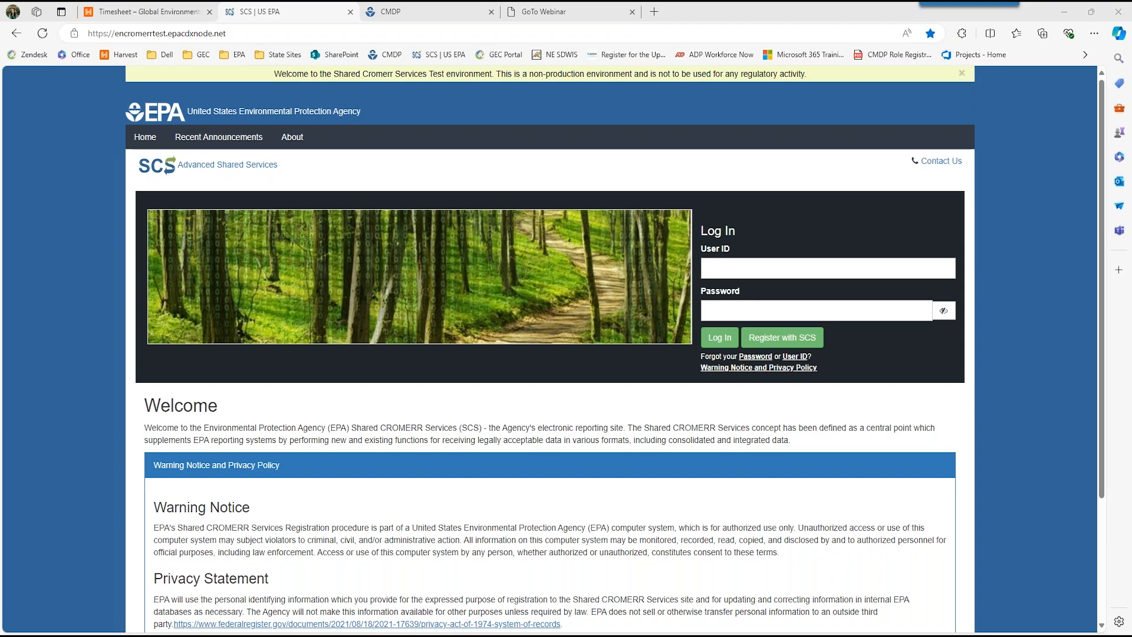
Step: Log in to SCS by filling in the user ID and account password from the saved CMDP Test credentials
click(780, 268)
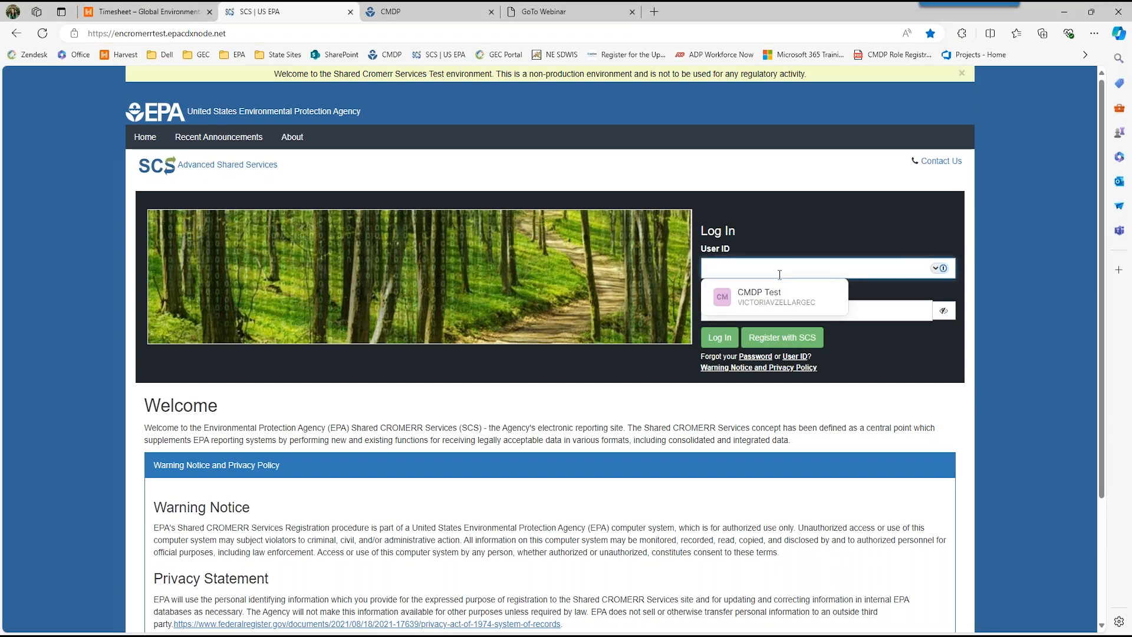
click(777, 295)
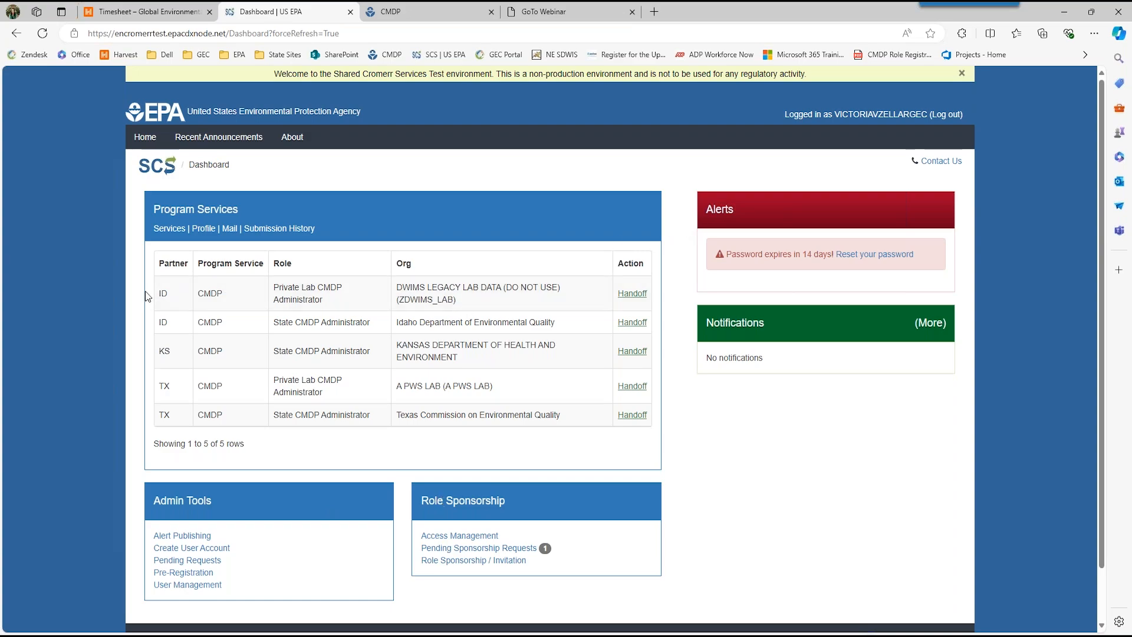
Step: Review the dashboard and the organizations listed under Services in Manage Program Services, then return to the dashboard
scroll(152, 290, down, 1)
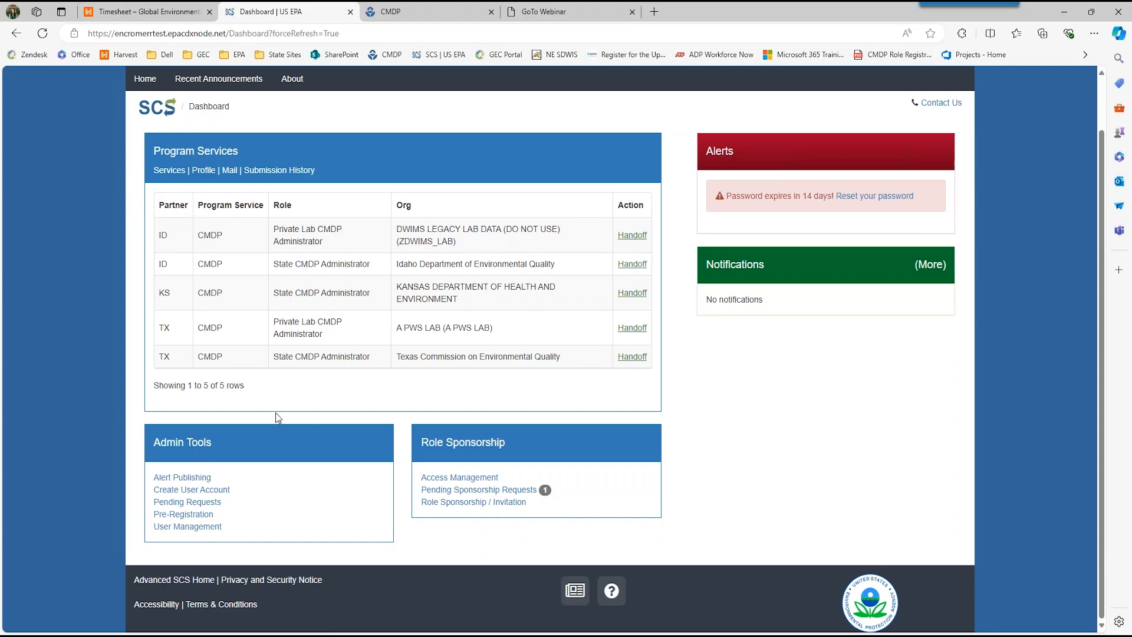
click(166, 172)
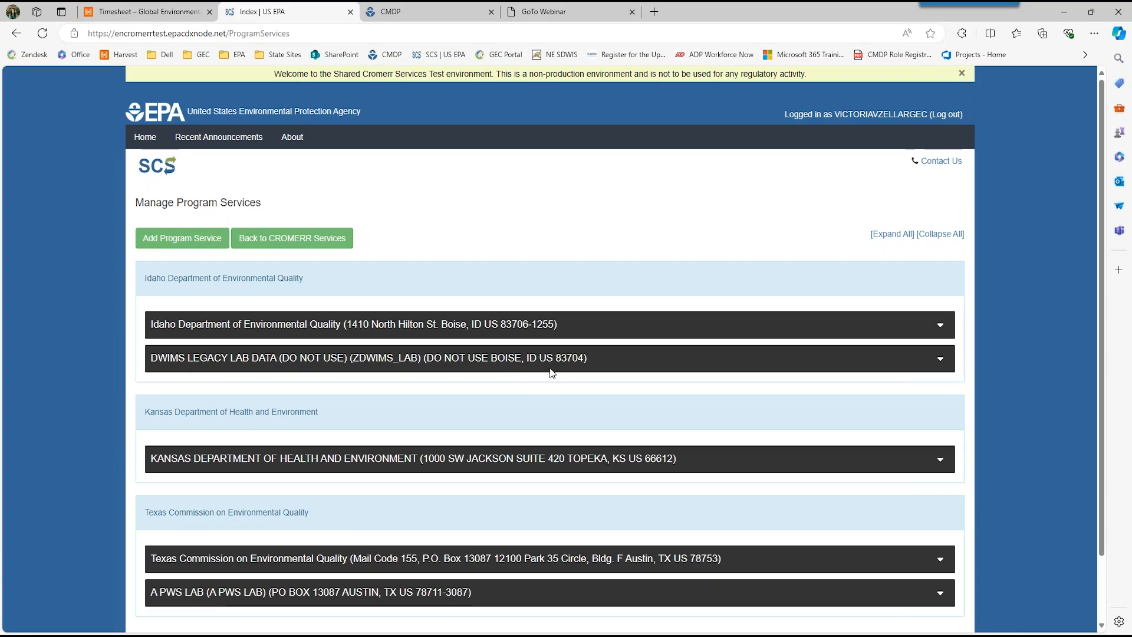
scroll(524, 383, down, 2)
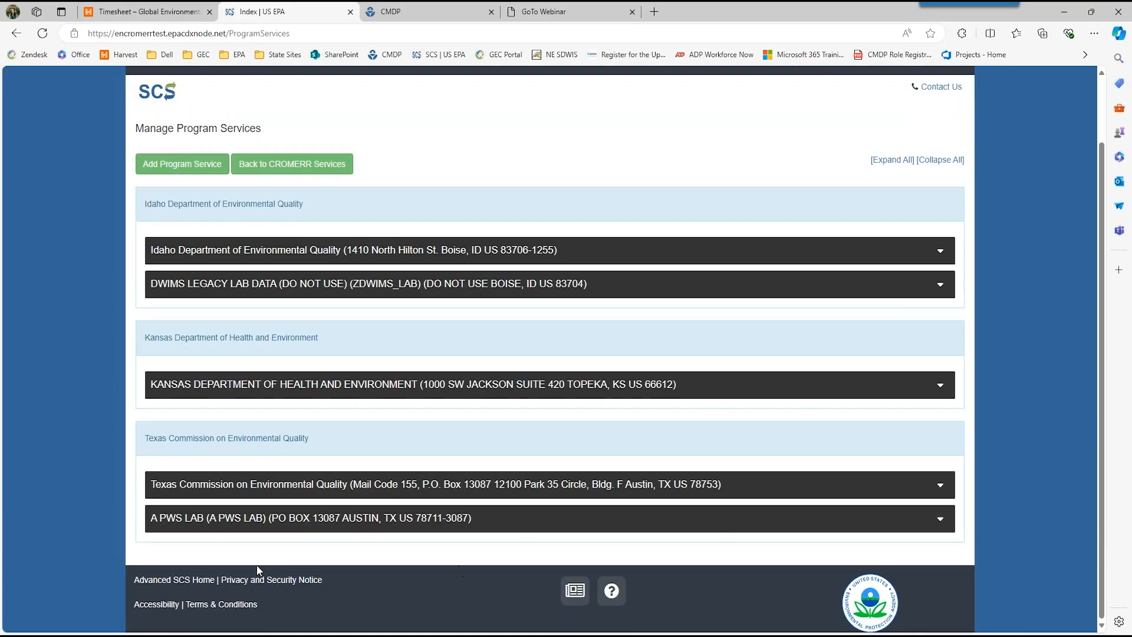
scroll(481, 412, up, 2)
click(281, 237)
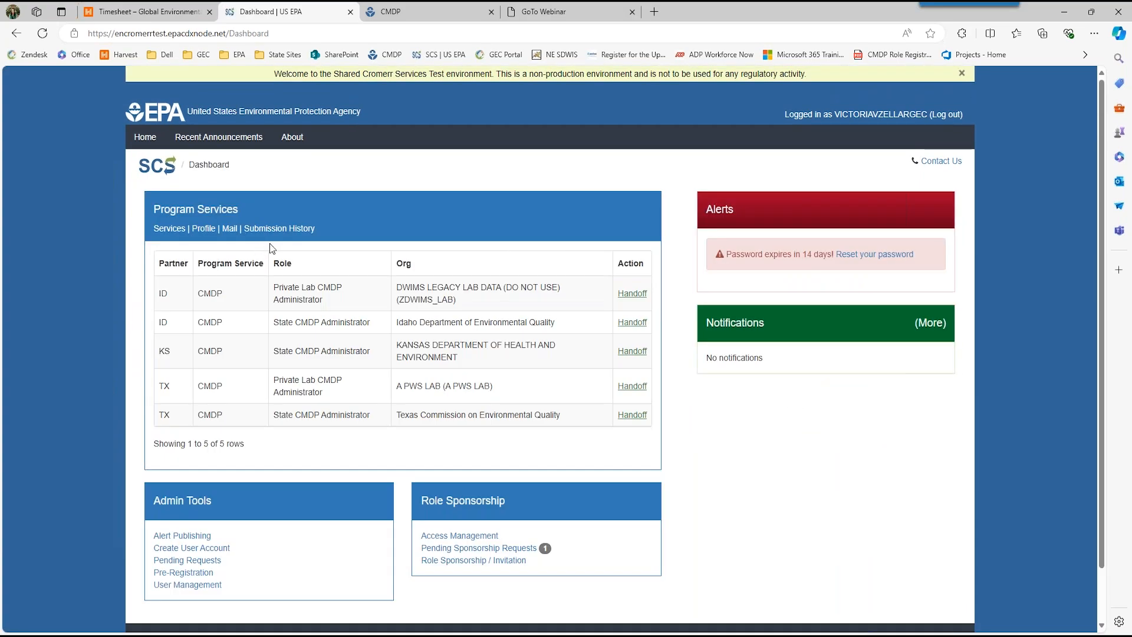
Step: Review the user, signature device and organization information in the account profile, and return to the dashboard
click(203, 229)
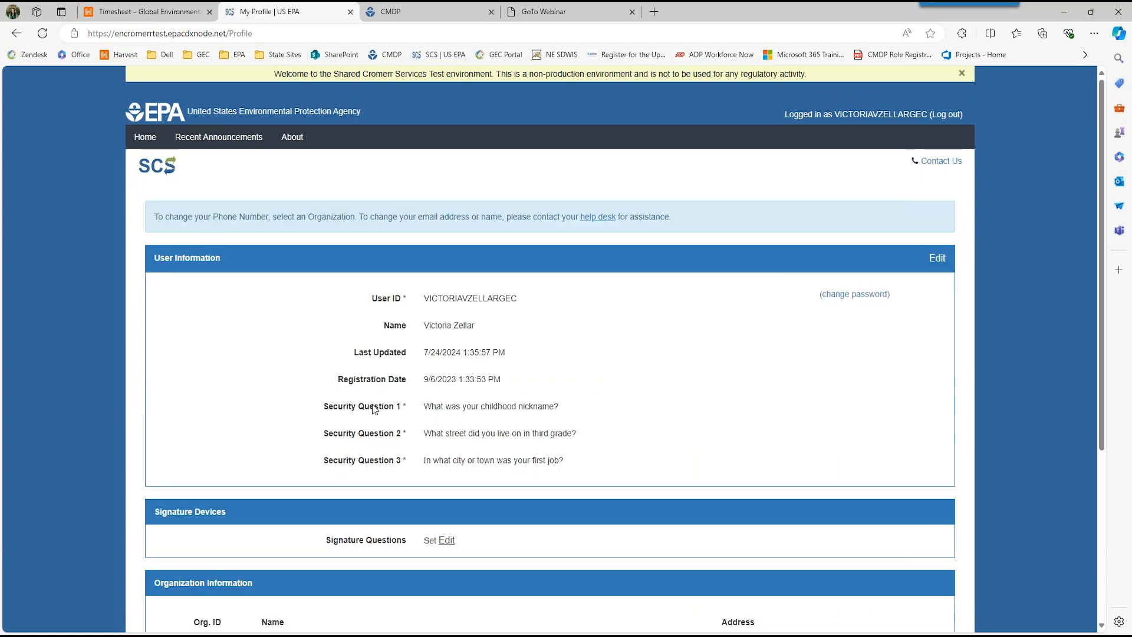
scroll(504, 474, down, 2)
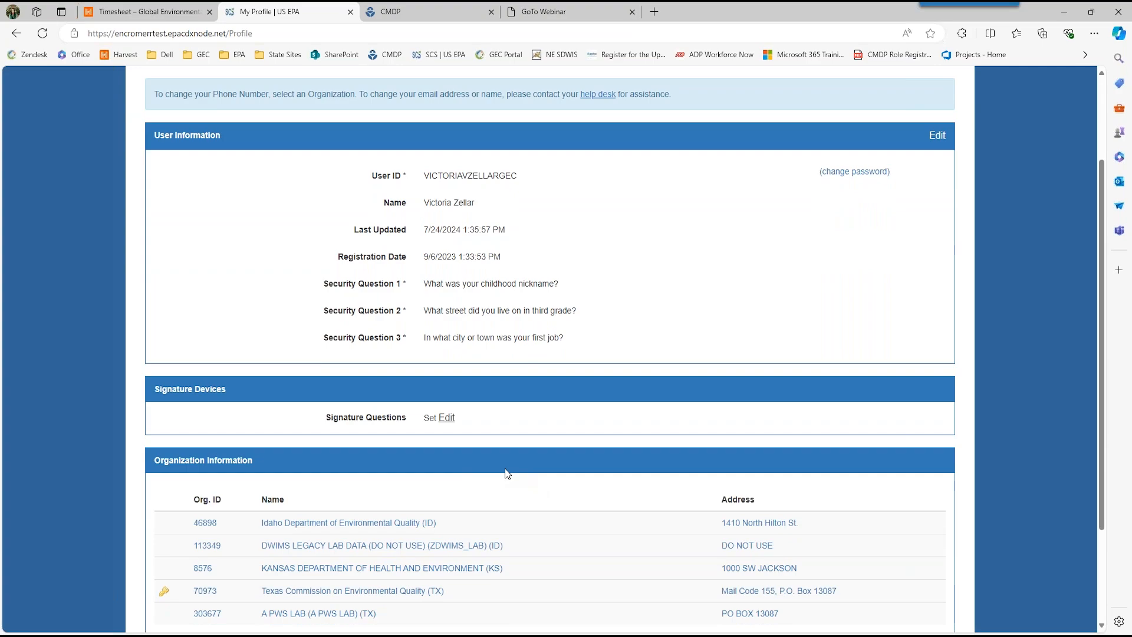
scroll(523, 518, down, 2)
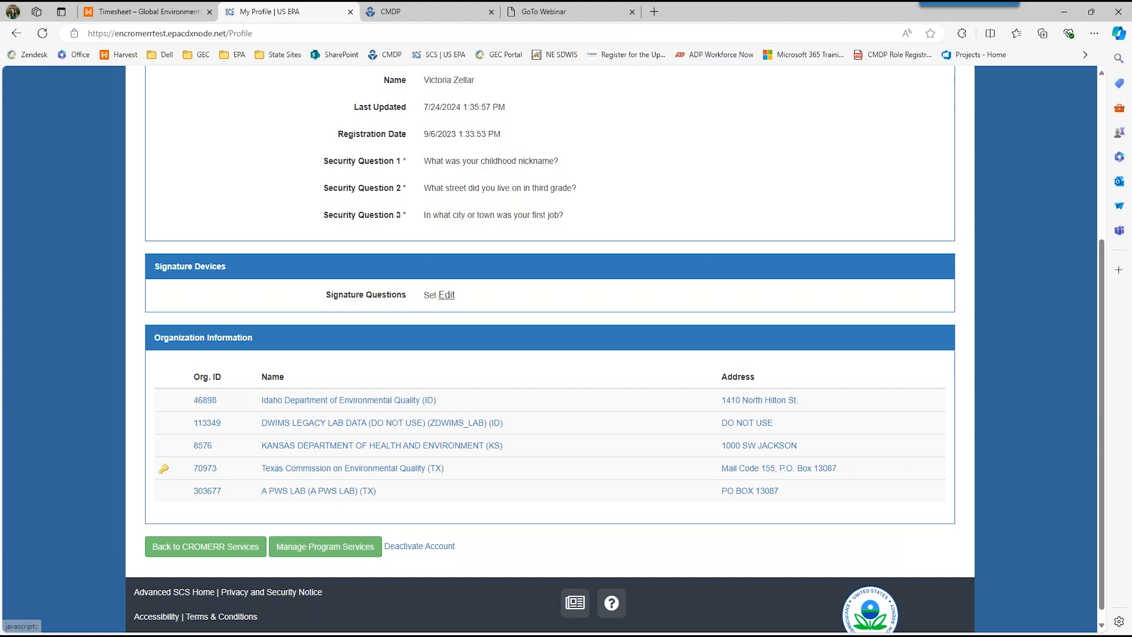
click(235, 548)
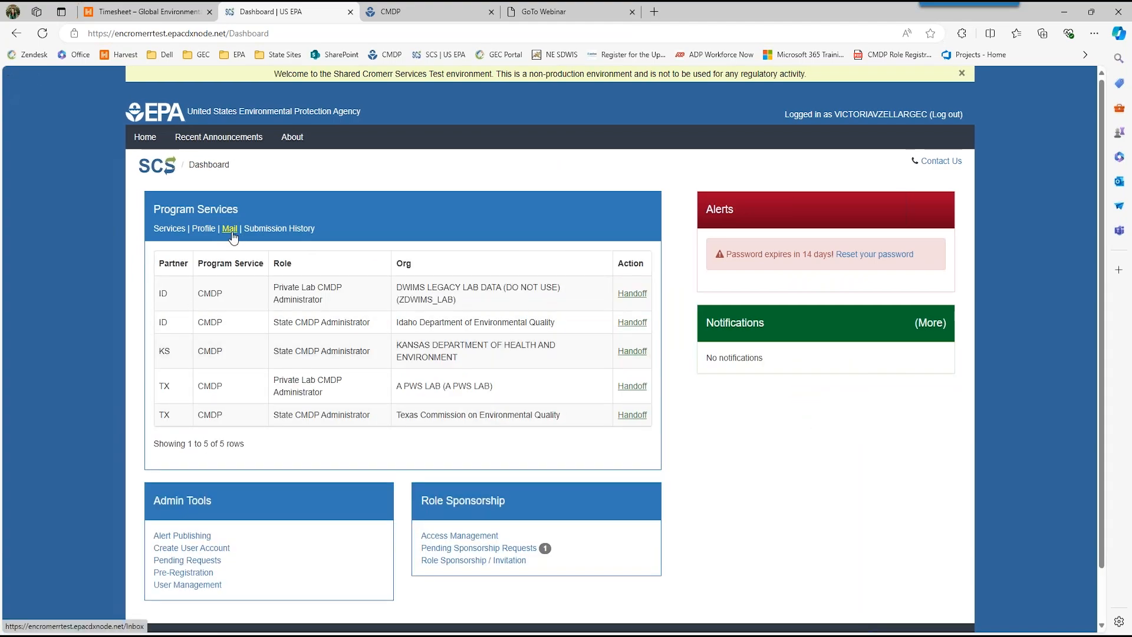
Step: View the mail inbox and the Submission History search form, returning to the dashboard
click(229, 228)
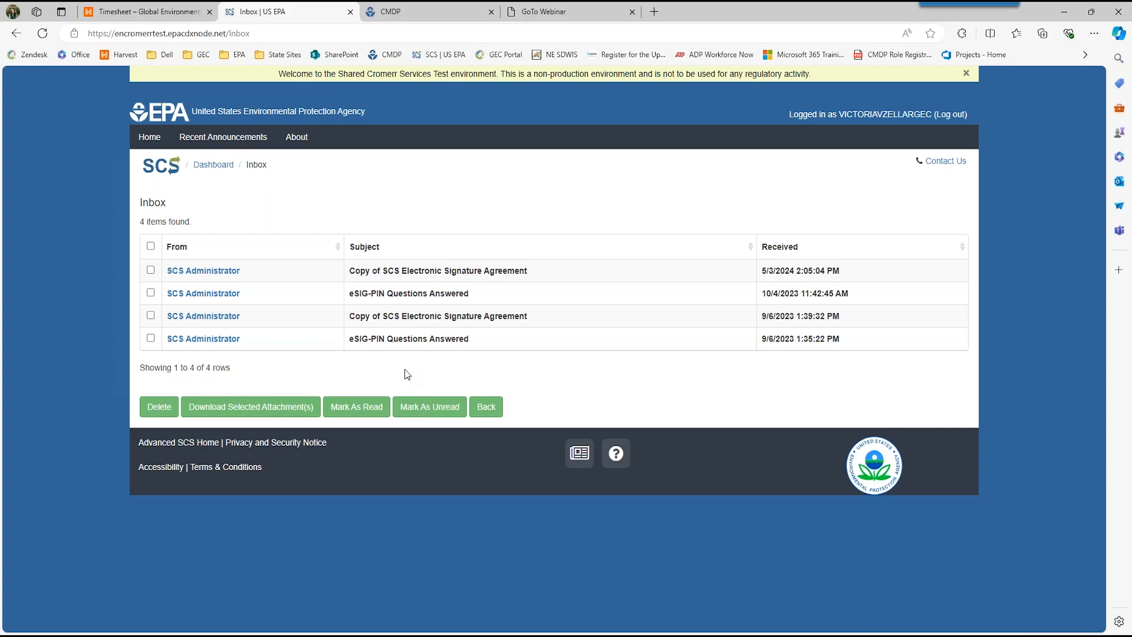
click(480, 412)
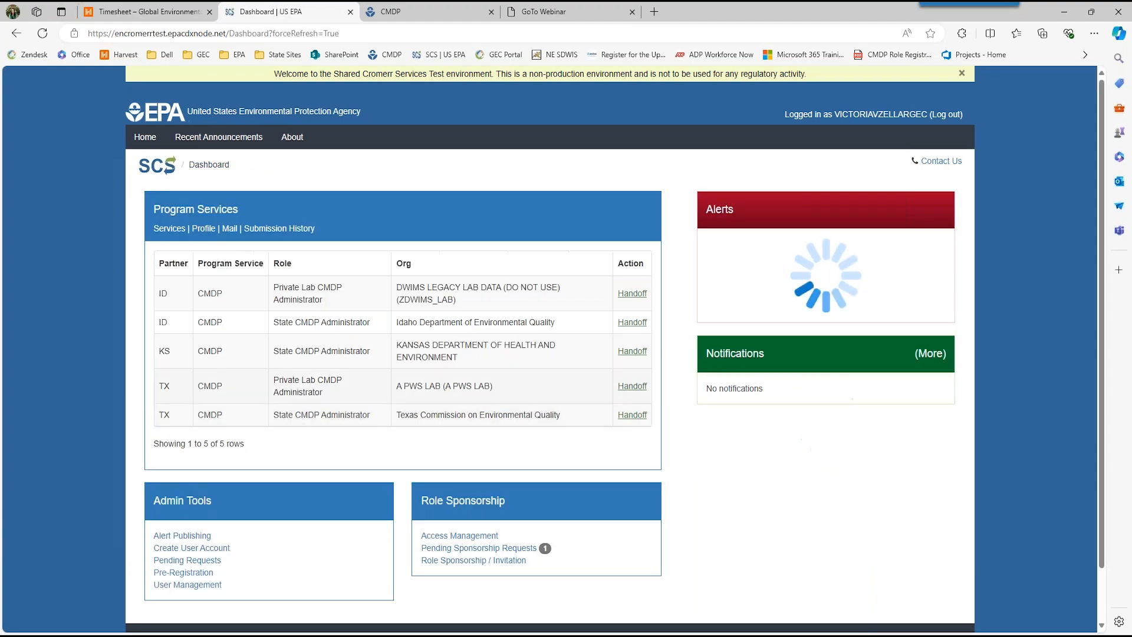
click(279, 228)
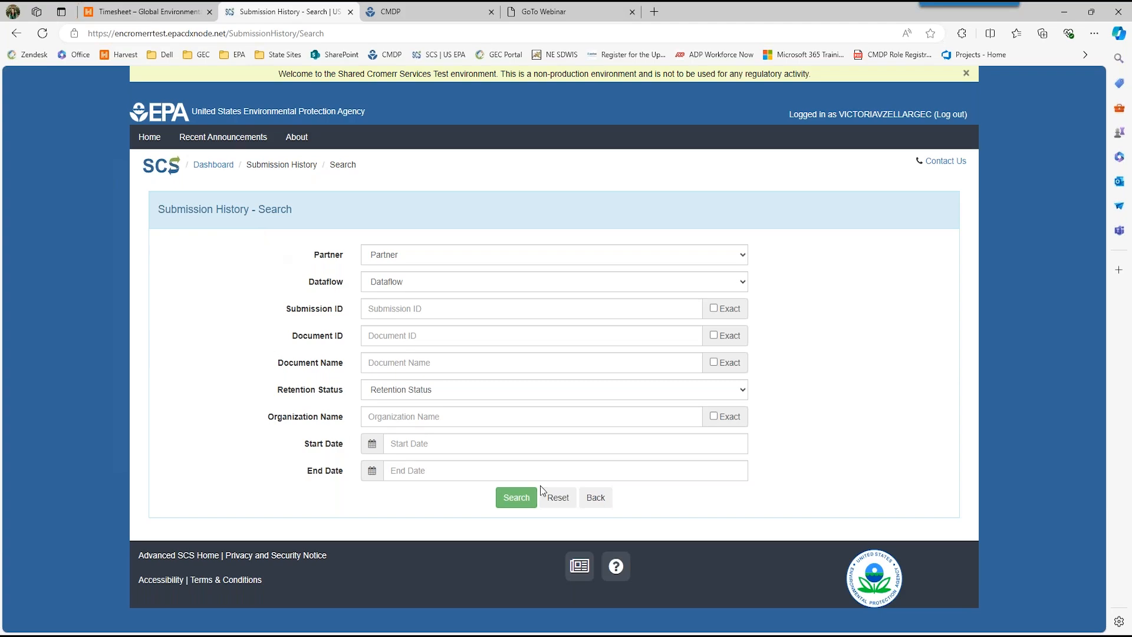
click(591, 502)
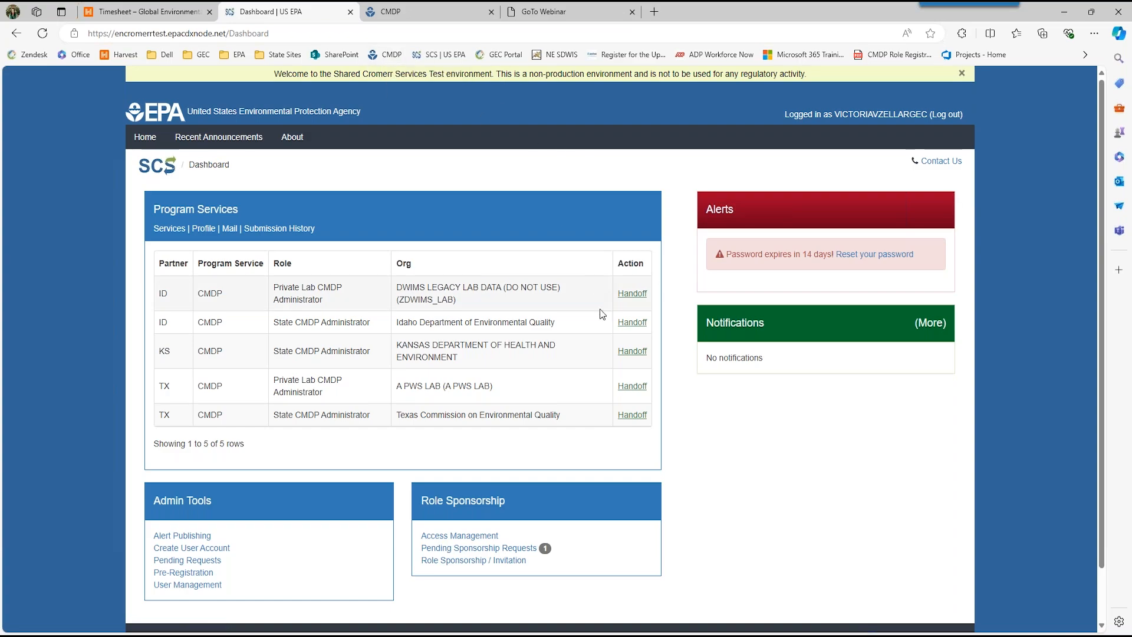
Step: View the Alert Publishing page under Admin Tools and go back to the dashboard
scroll(384, 542, down, 1)
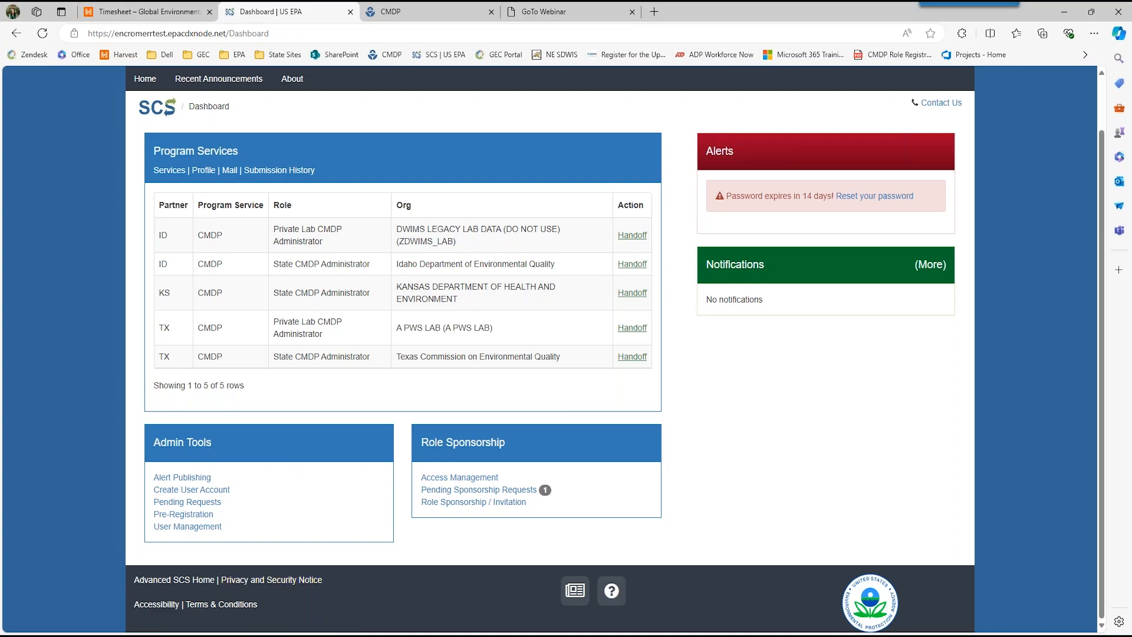
click(201, 481)
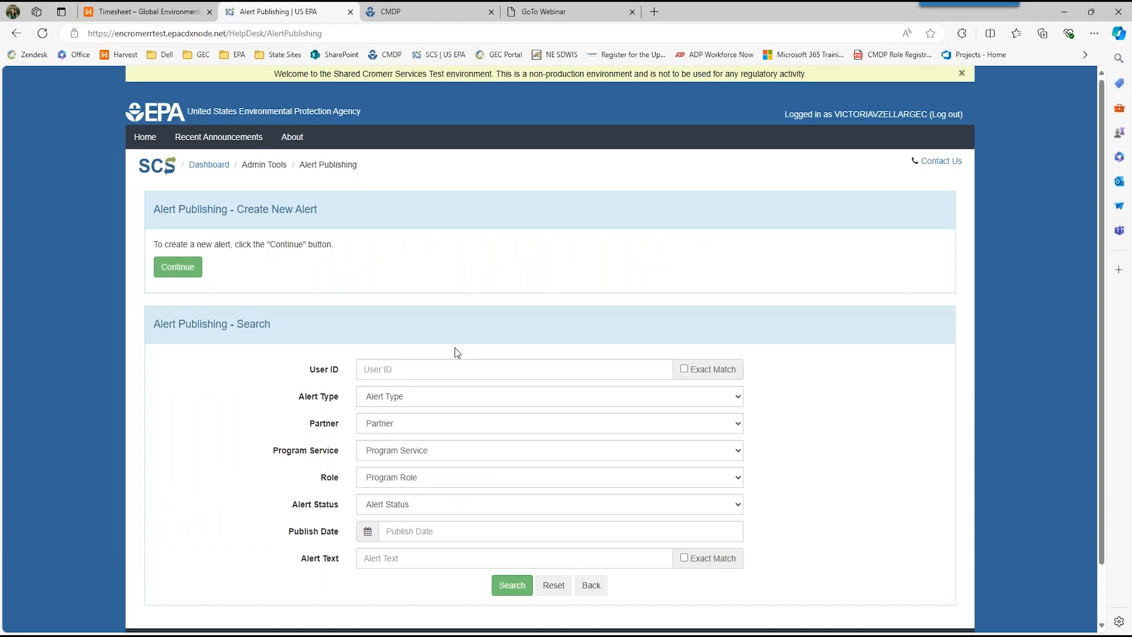
click(593, 586)
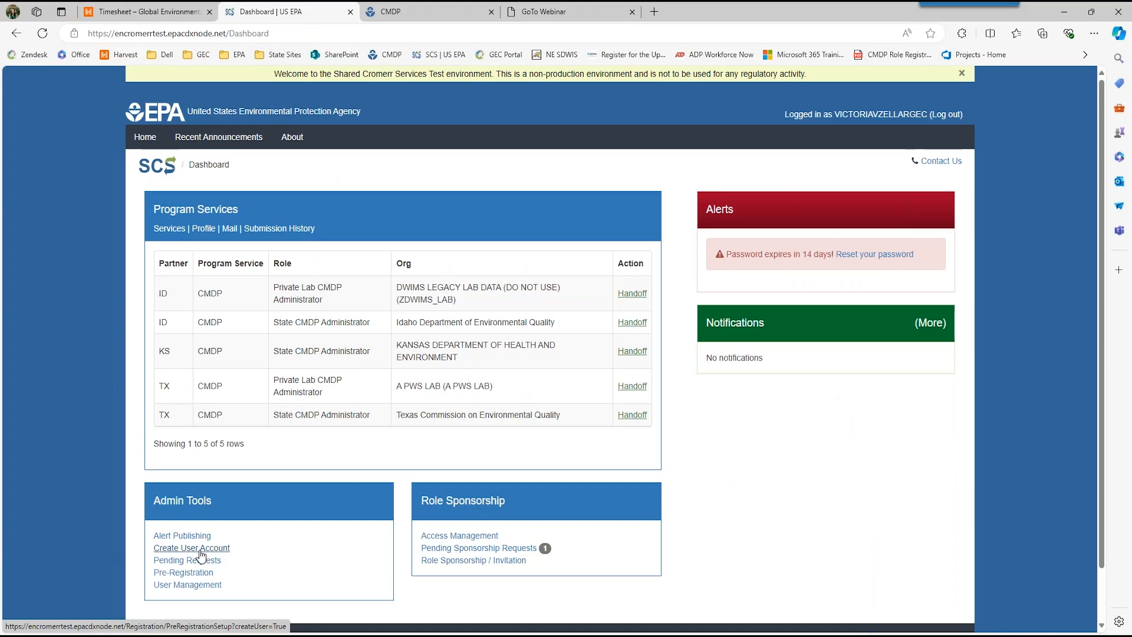
Step: Examine the roles for a new user account under Texas Commission on Environmental Quality's CMDP program, and cancel the registration
click(198, 548)
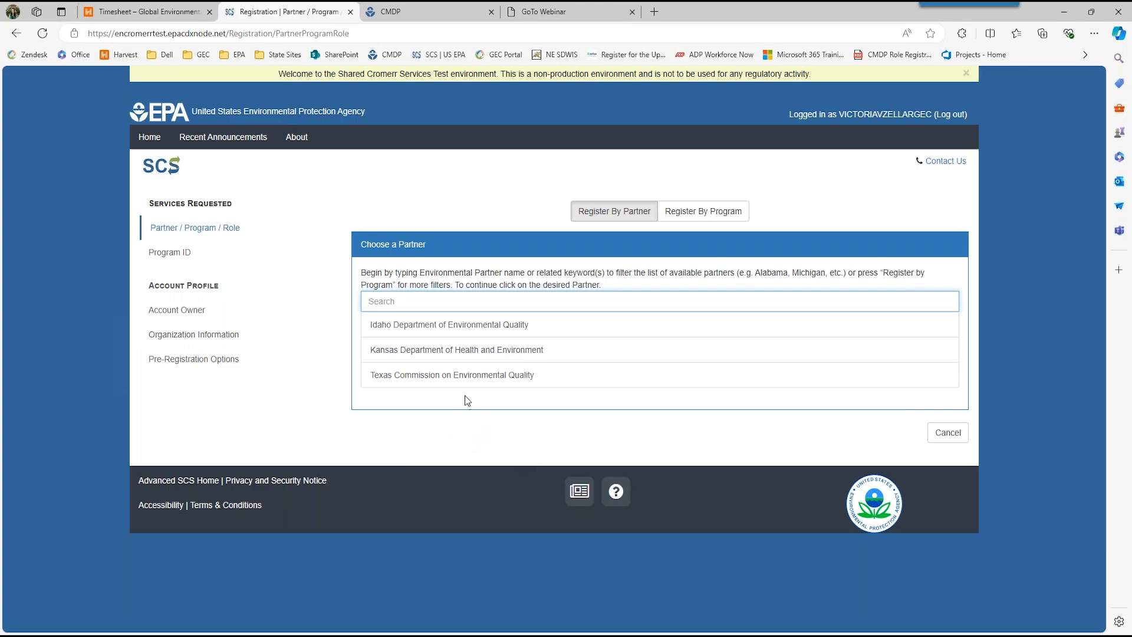
click(470, 377)
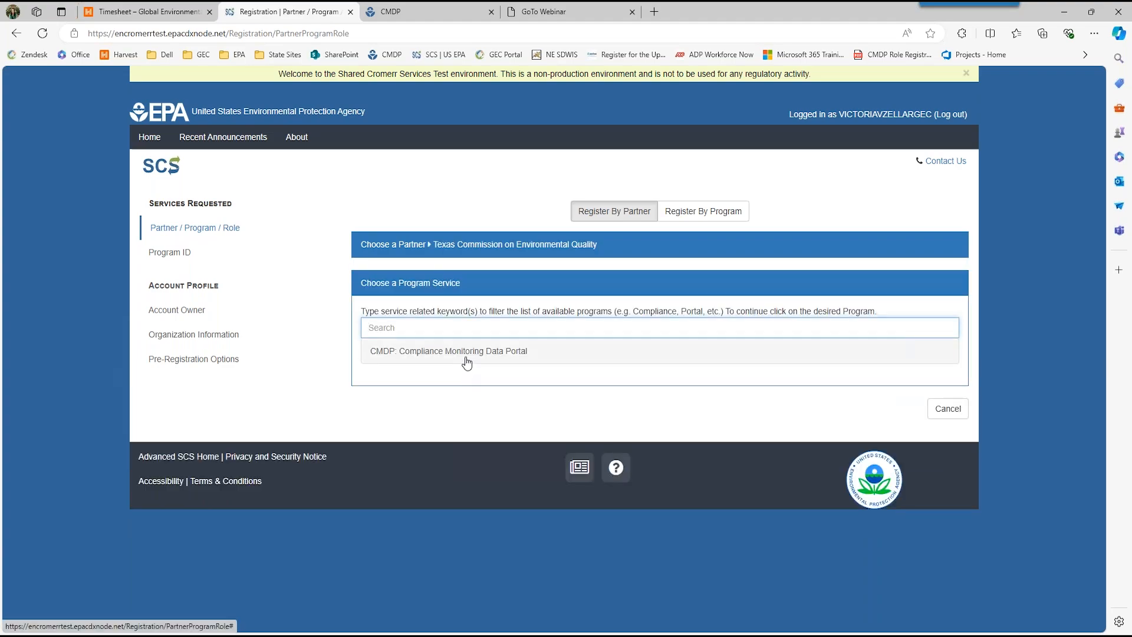
click(466, 351)
scroll(471, 519, down, 1)
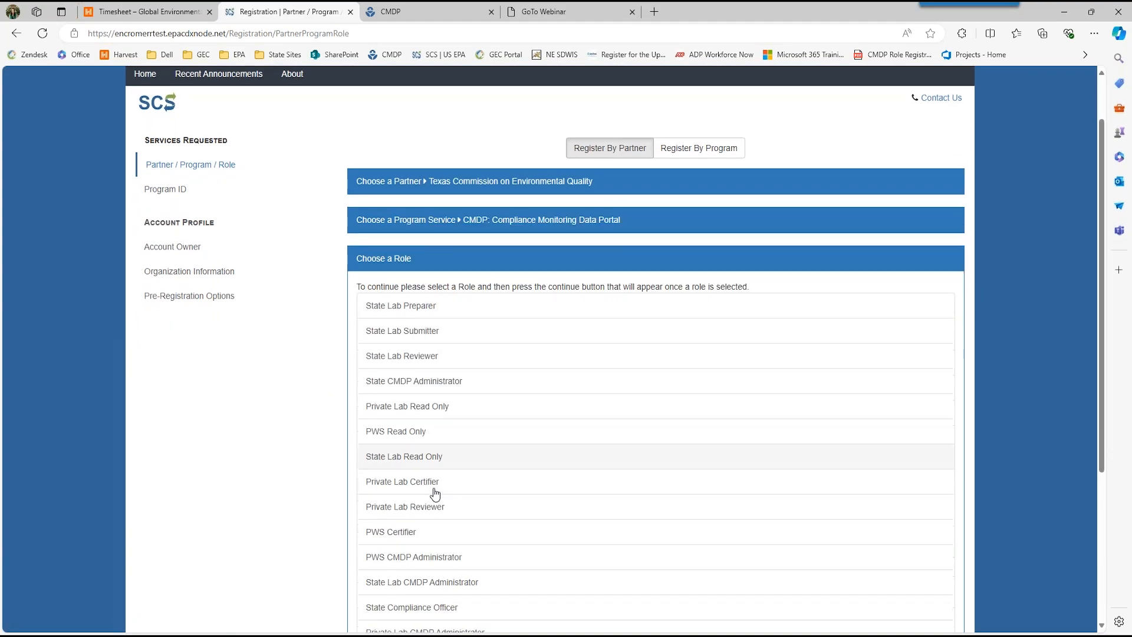
scroll(435, 494, down, 3)
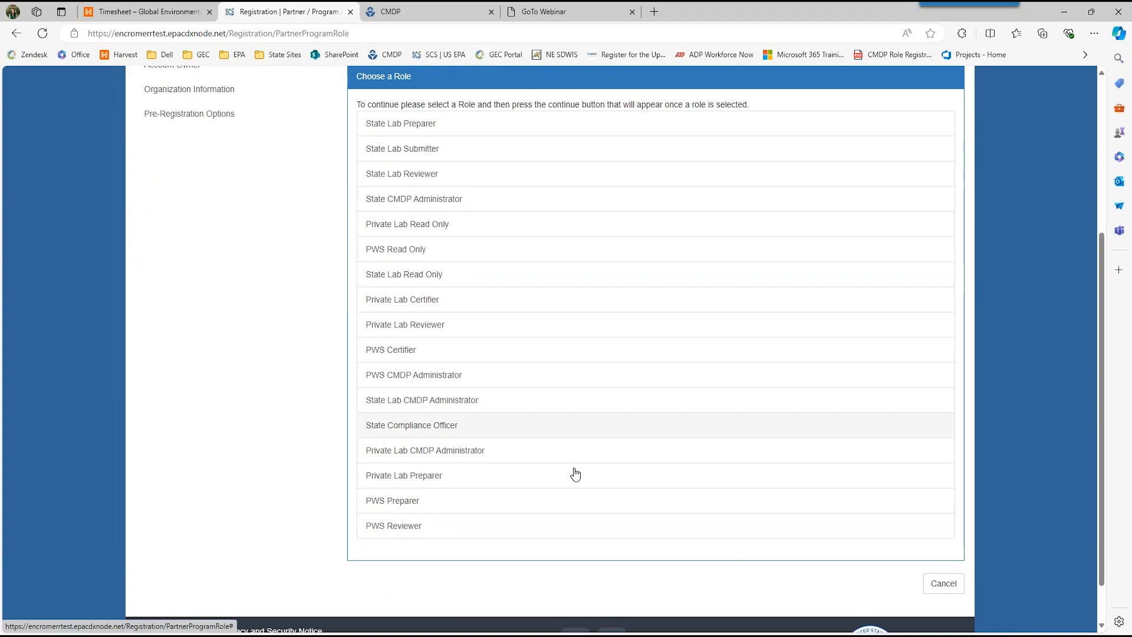
click(942, 589)
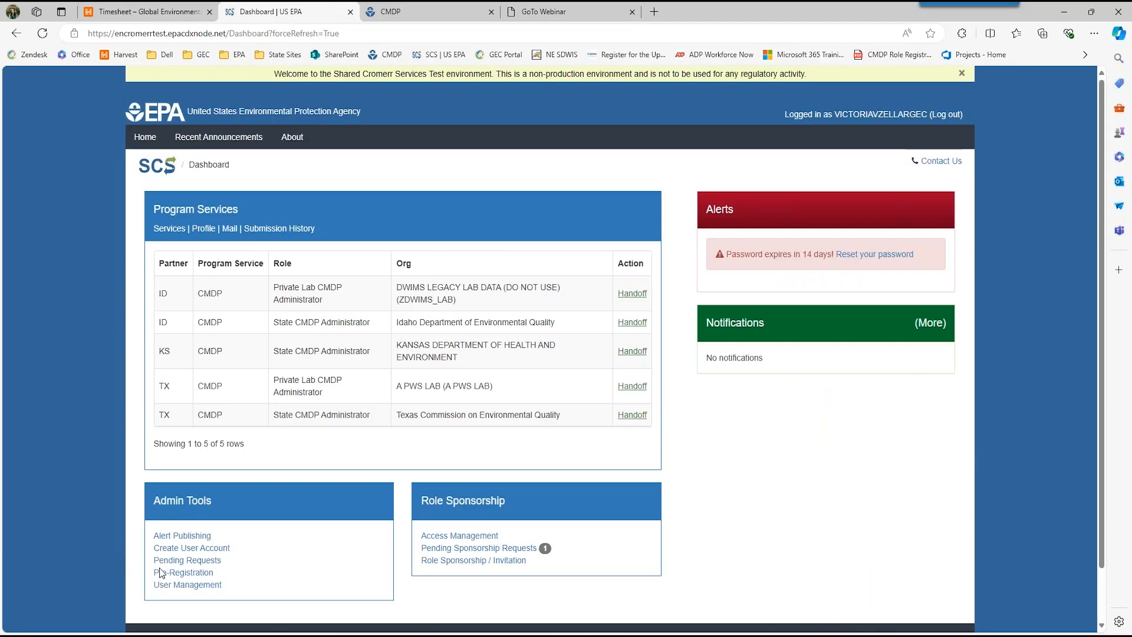
Step: View the Pending Requests search form and the Pre-Registration page under Admin Tools, returning to the dashboard
click(174, 560)
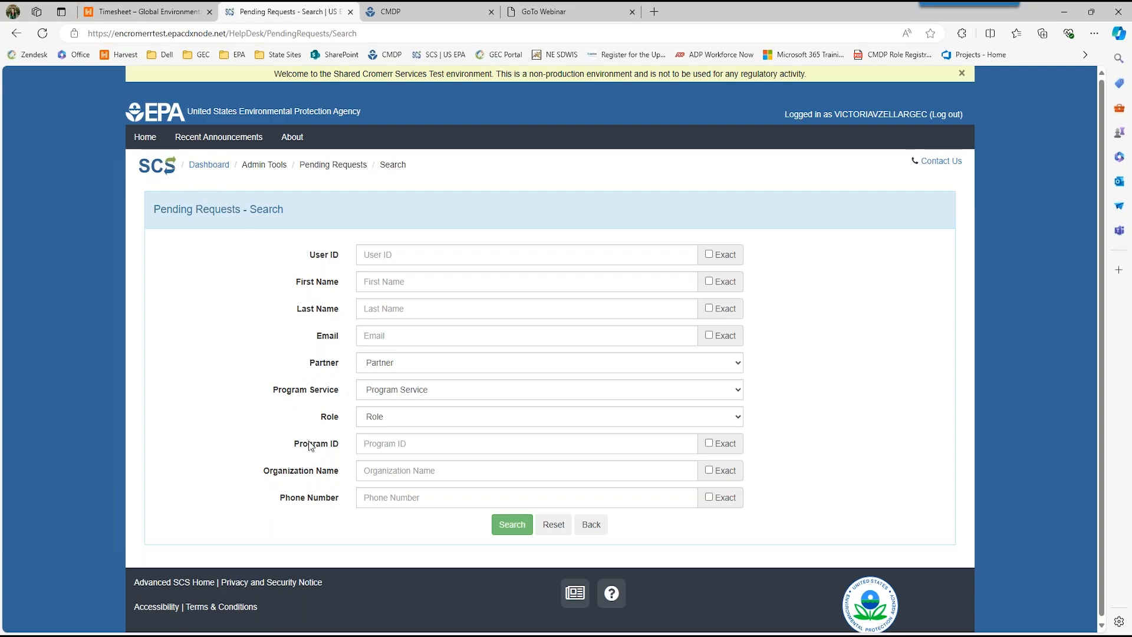
click(590, 526)
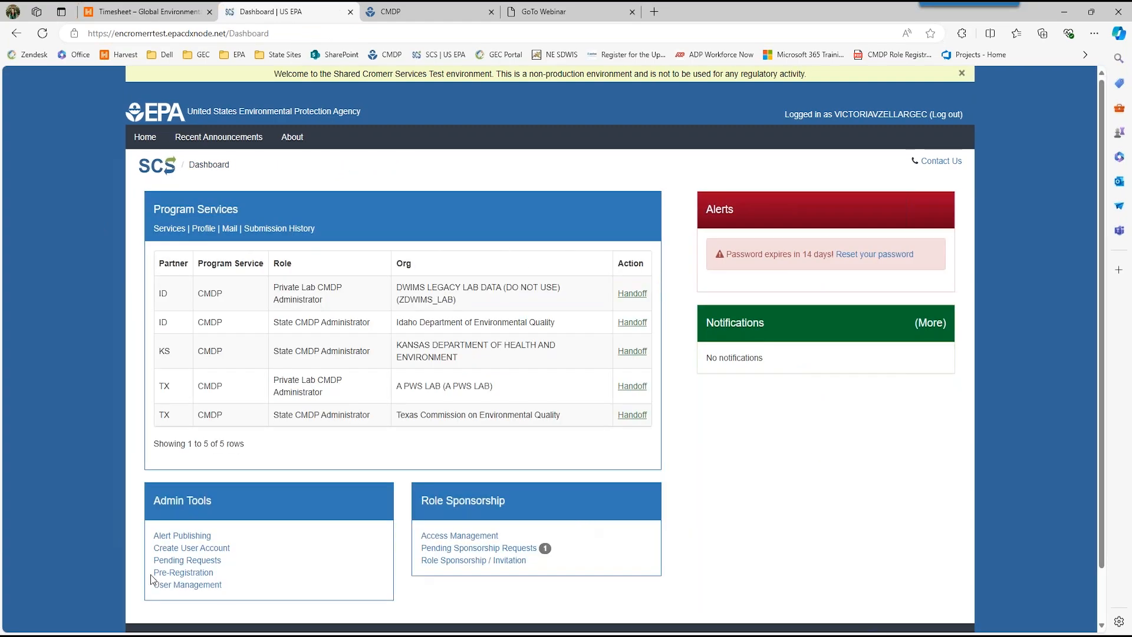
click(157, 573)
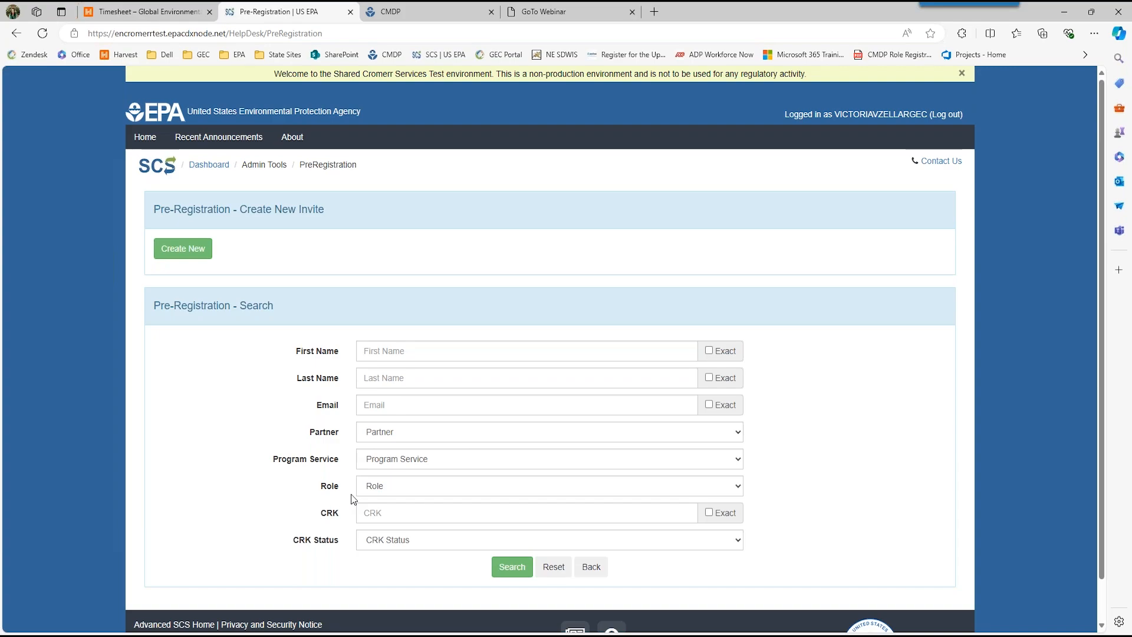
click(592, 568)
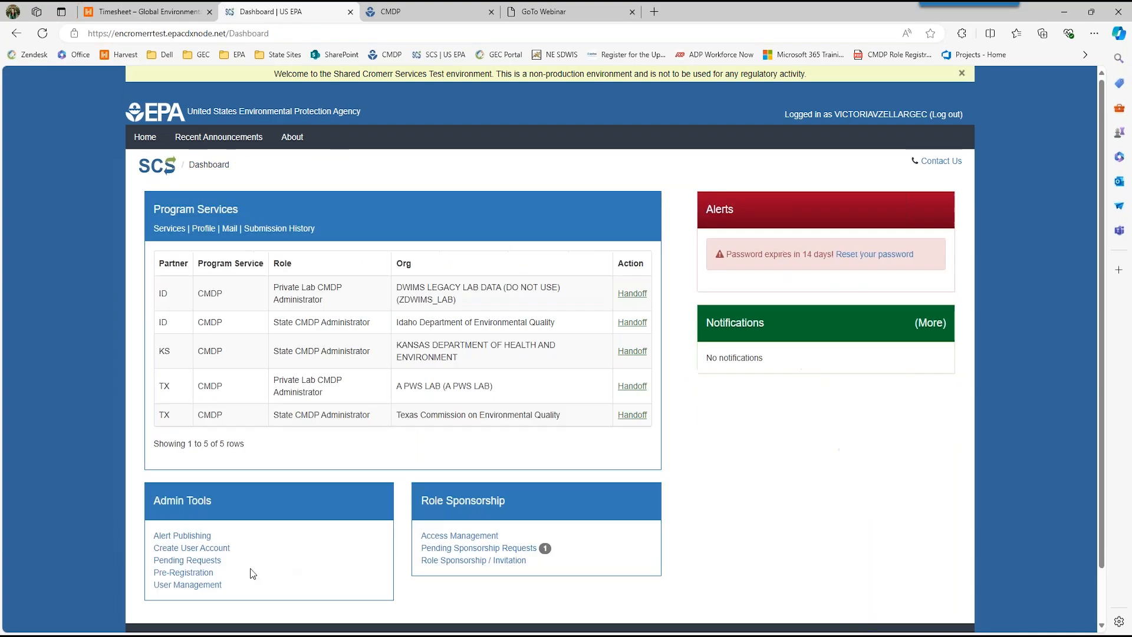
Step: View the User Management search form and the Access Management search form, returning to the dashboard
click(213, 585)
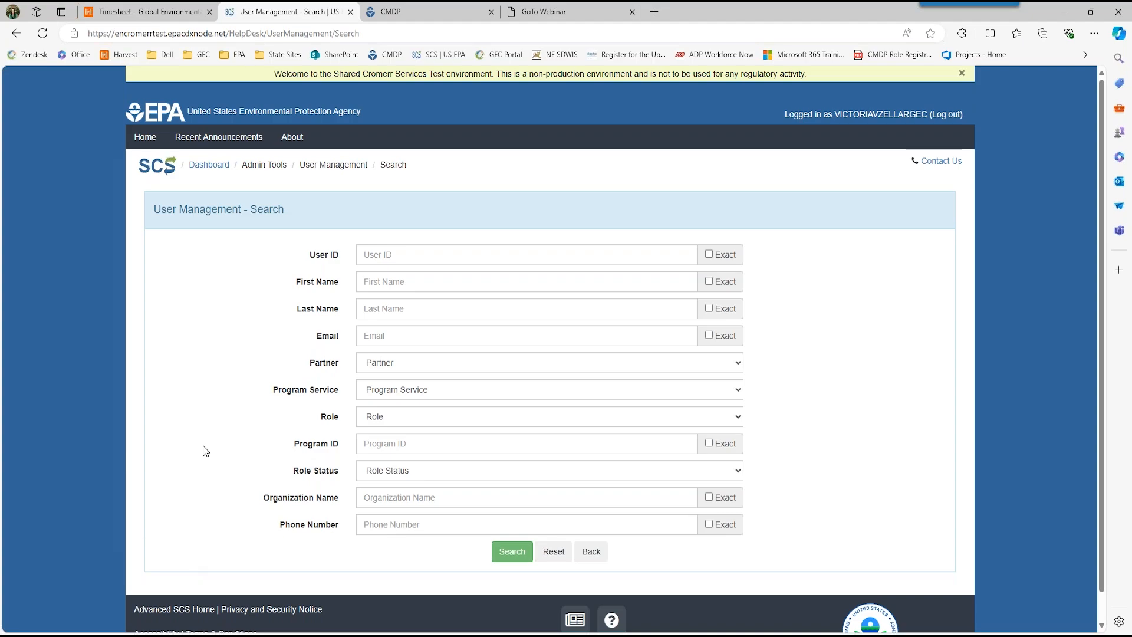
click(591, 552)
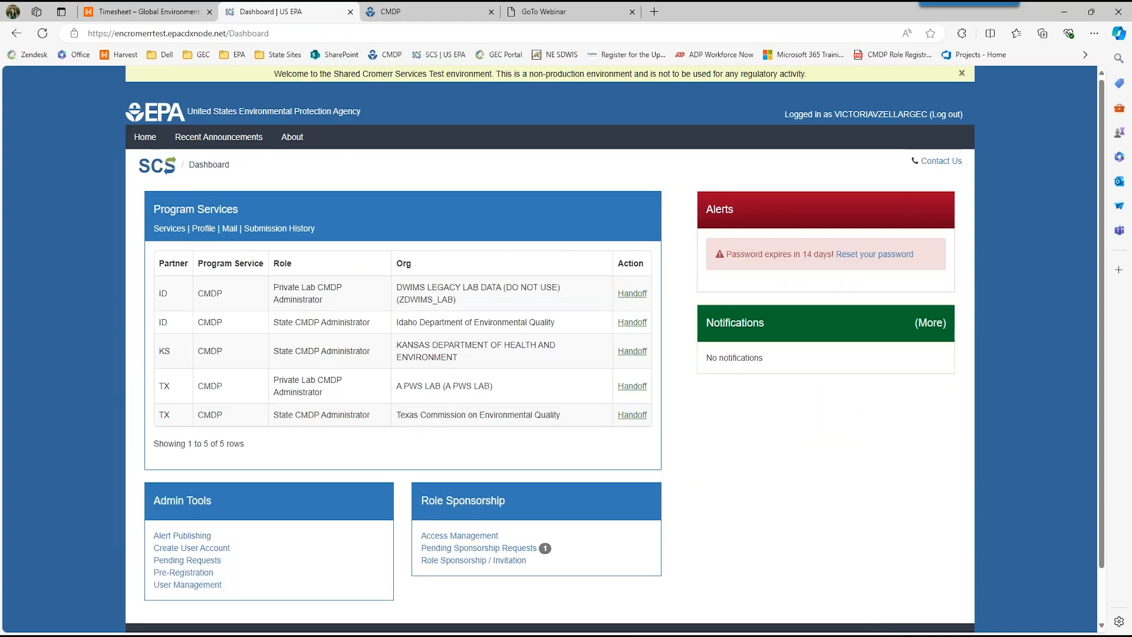
click(488, 538)
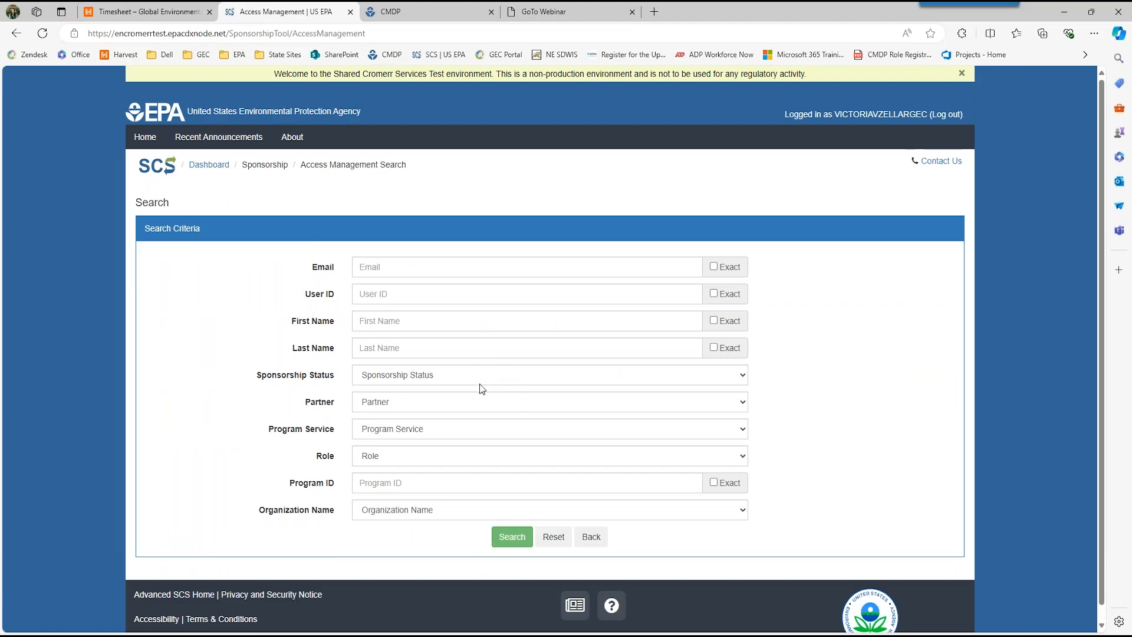
click(591, 537)
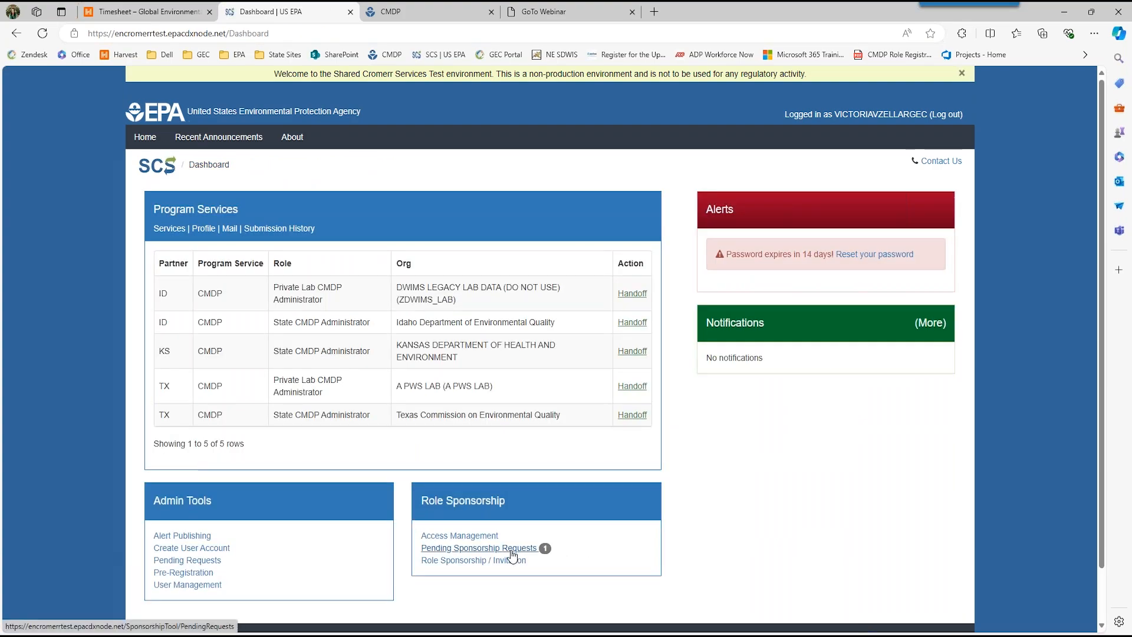
Step: View the Pending Sponsorship Requests search and the Role Sponsorship / Invitation recipient form, and cancel back to the dashboard
click(511, 549)
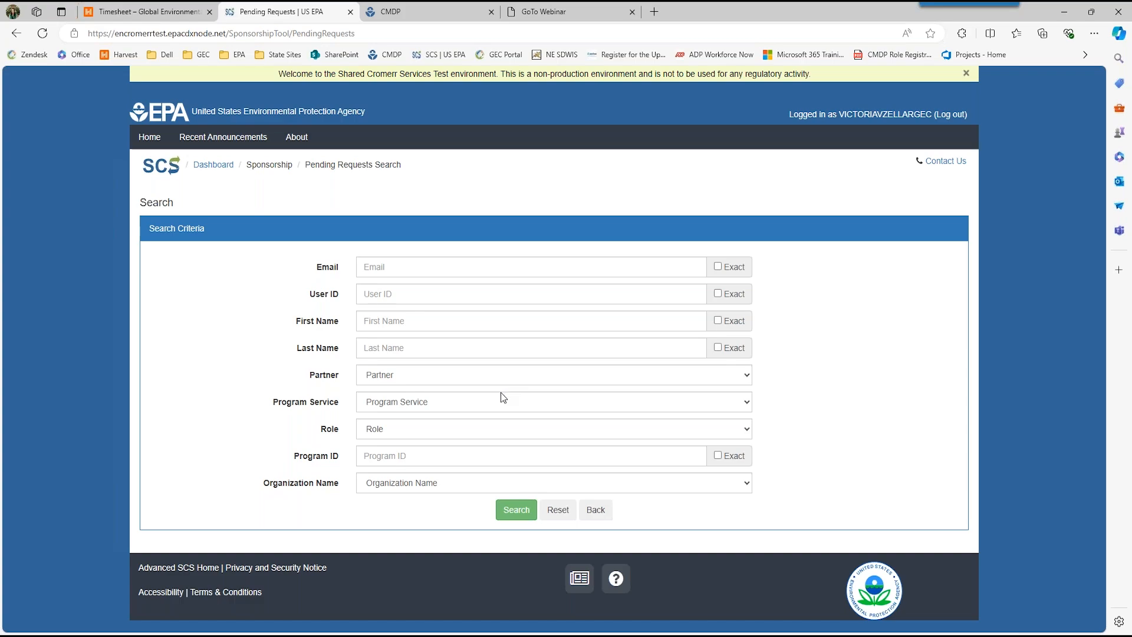
click(591, 518)
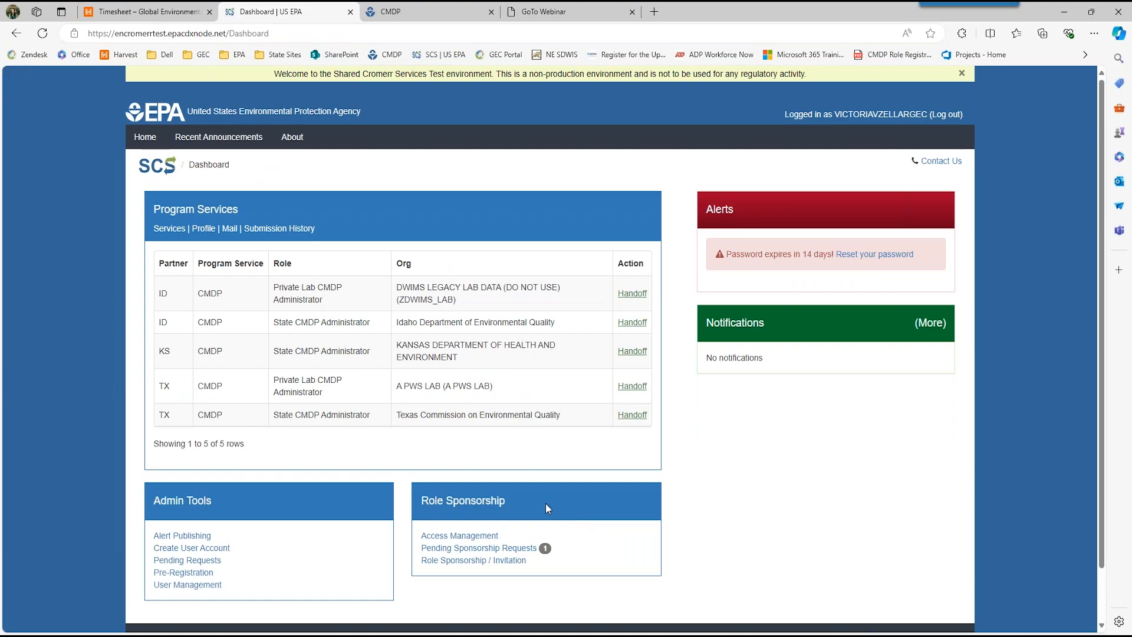
click(498, 564)
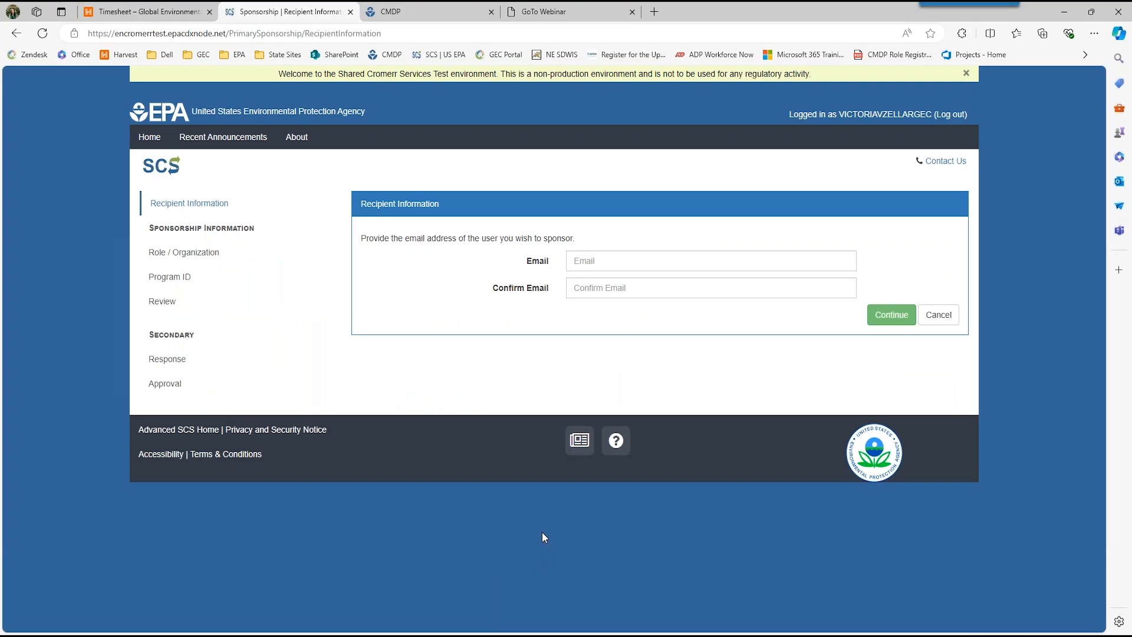
click(937, 317)
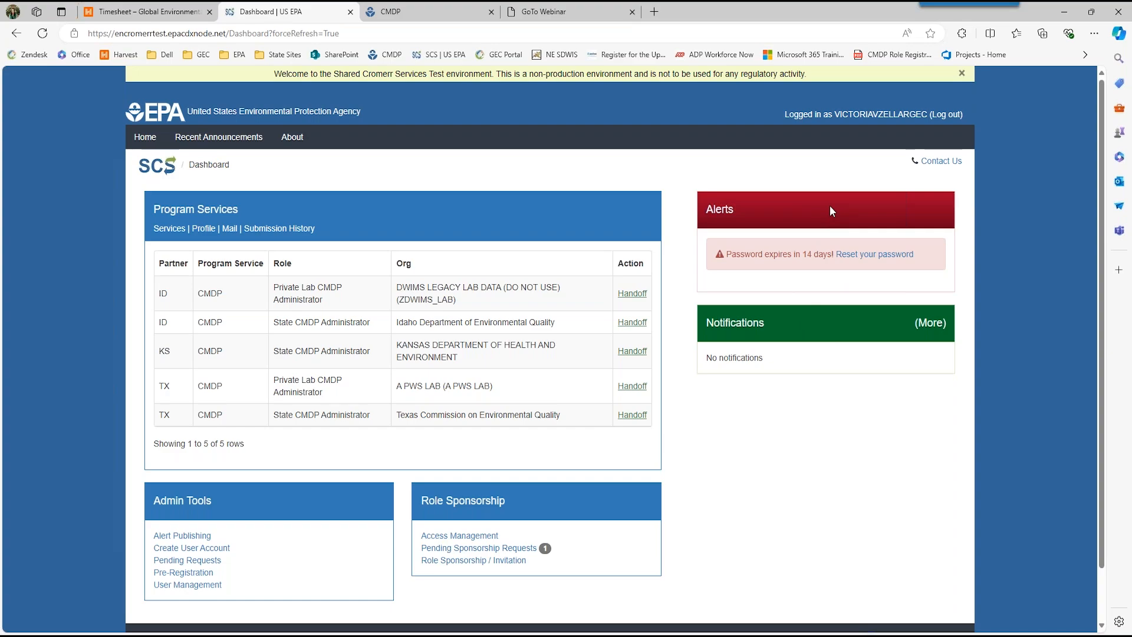
Step: Log out of SCS
click(935, 120)
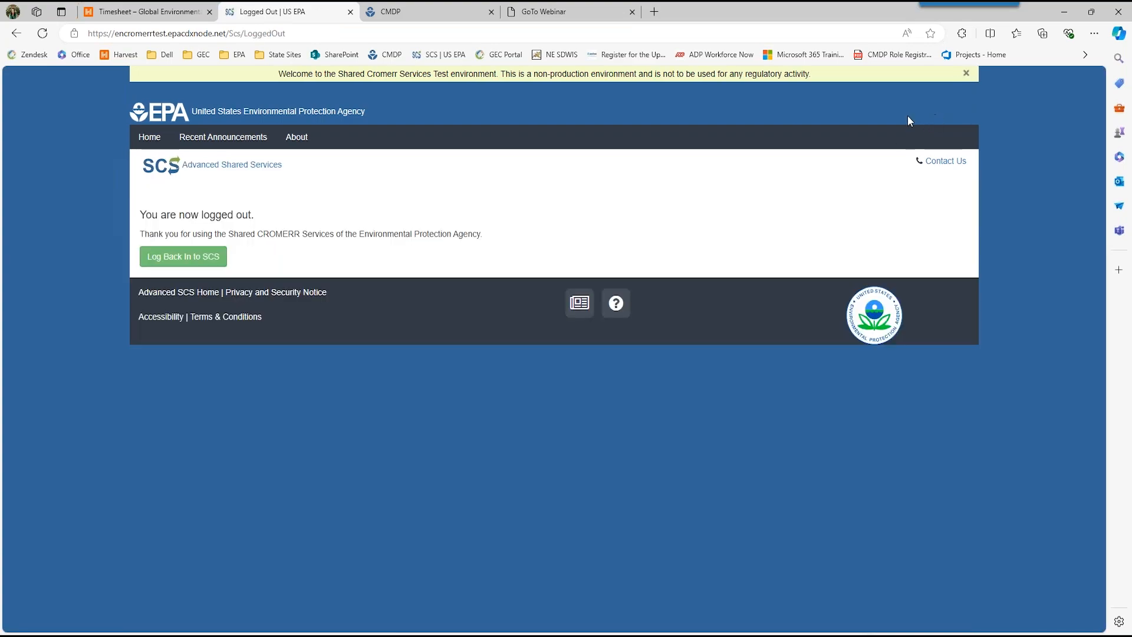
Step: Start an SCS registration for Texas Commission on Environmental Quality, choosing the CMDP: Compliance Monitoring Data Portal program and the Private Lab Read Only role
click(195, 258)
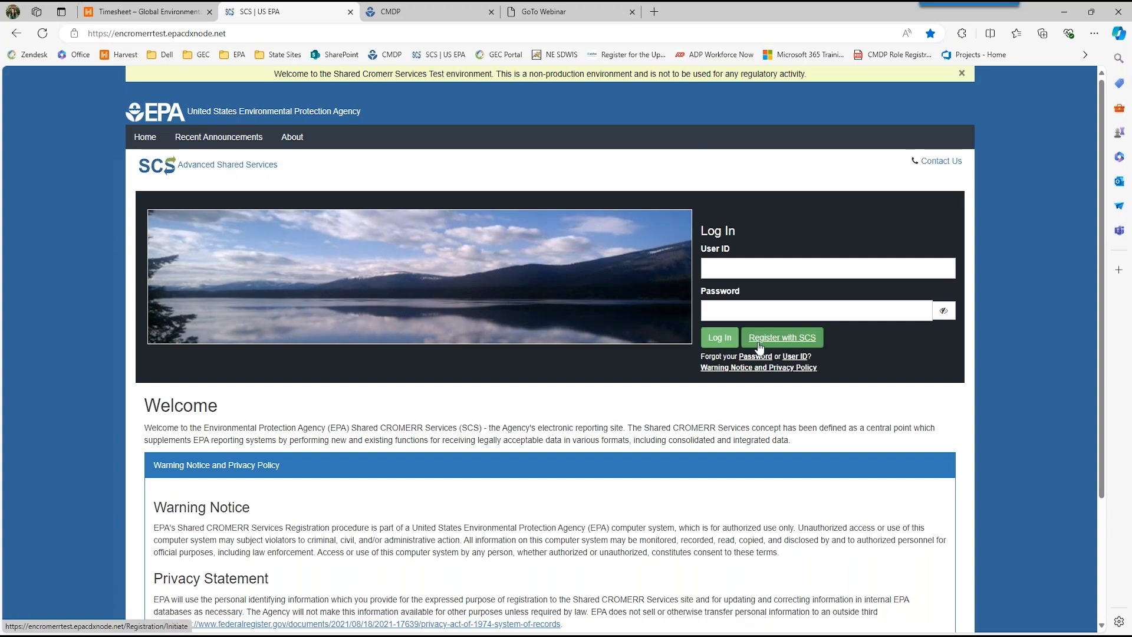
click(760, 346)
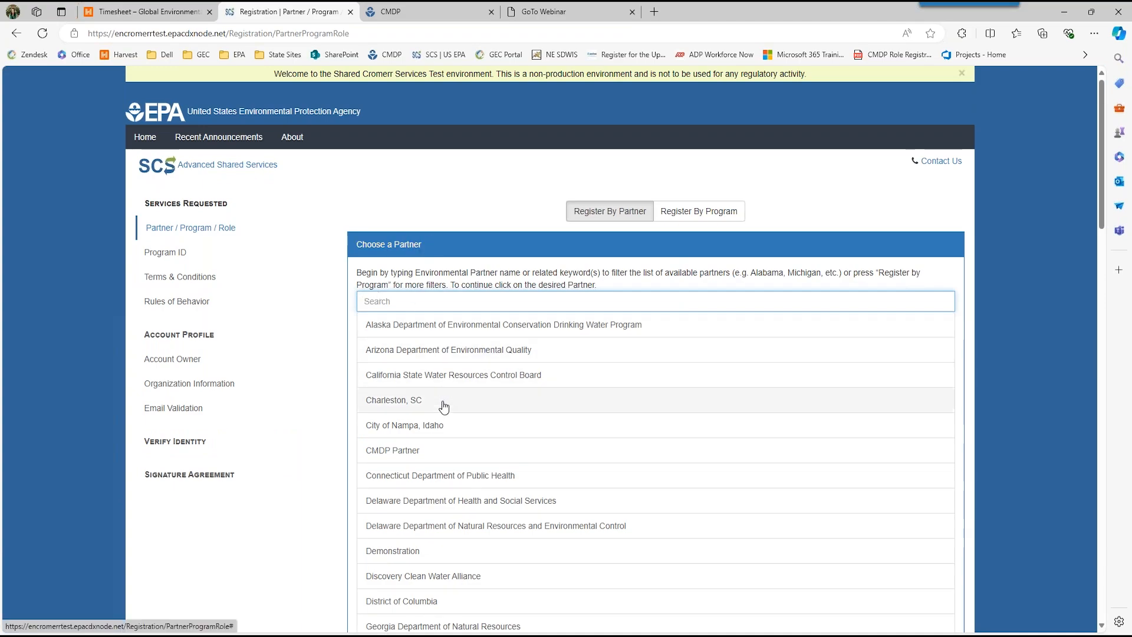
scroll(444, 412, down, 5)
scroll(443, 423, down, 10)
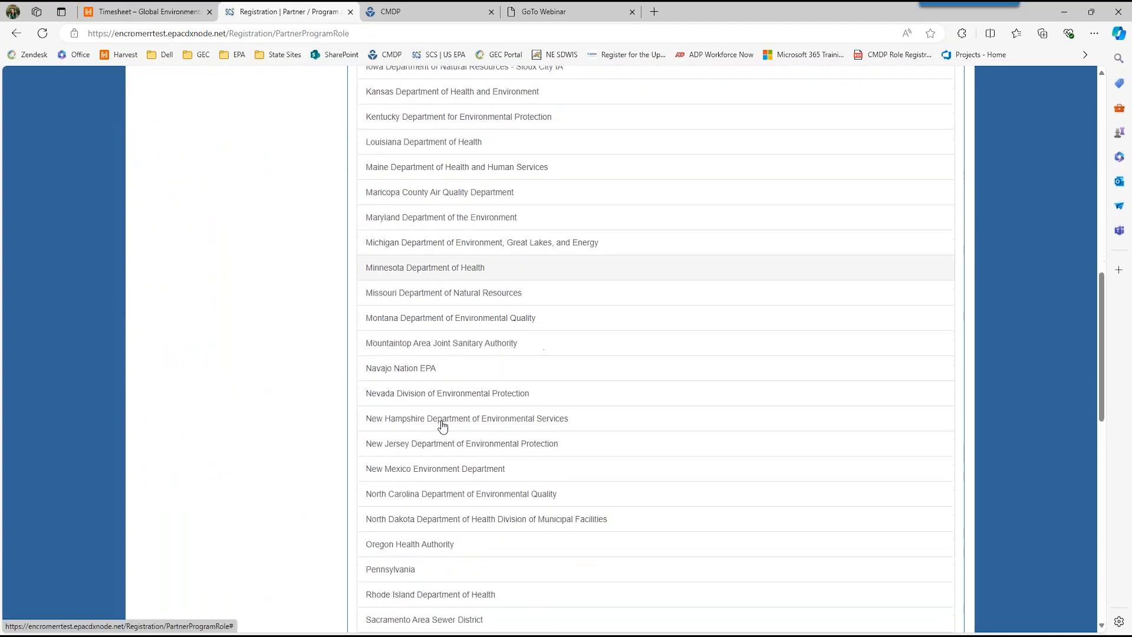
scroll(438, 434, down, 2)
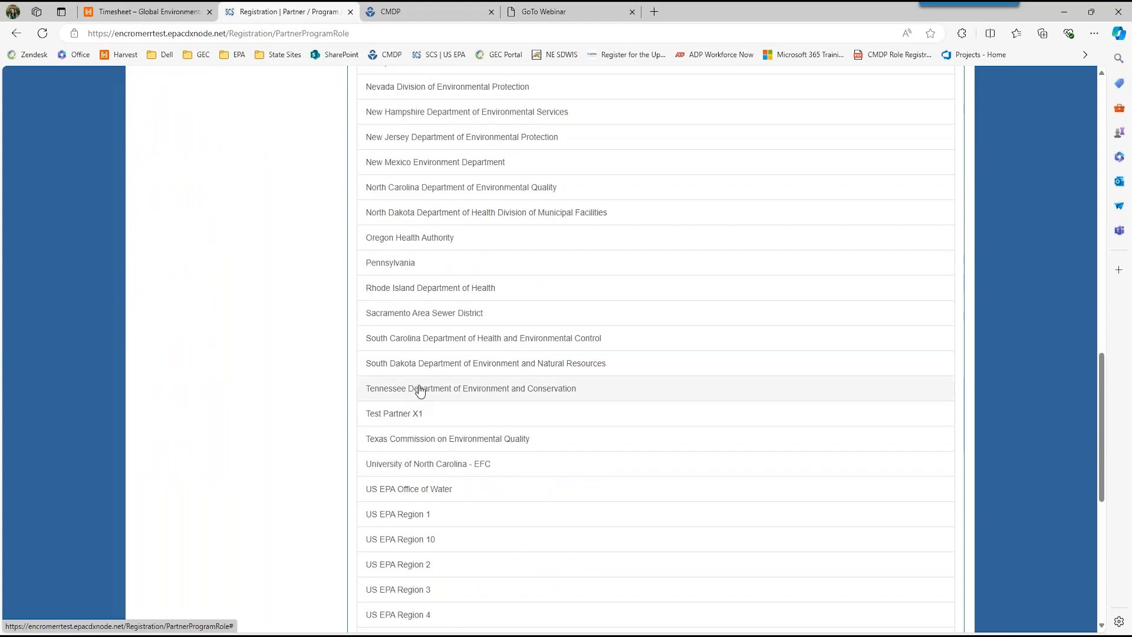
click(395, 450)
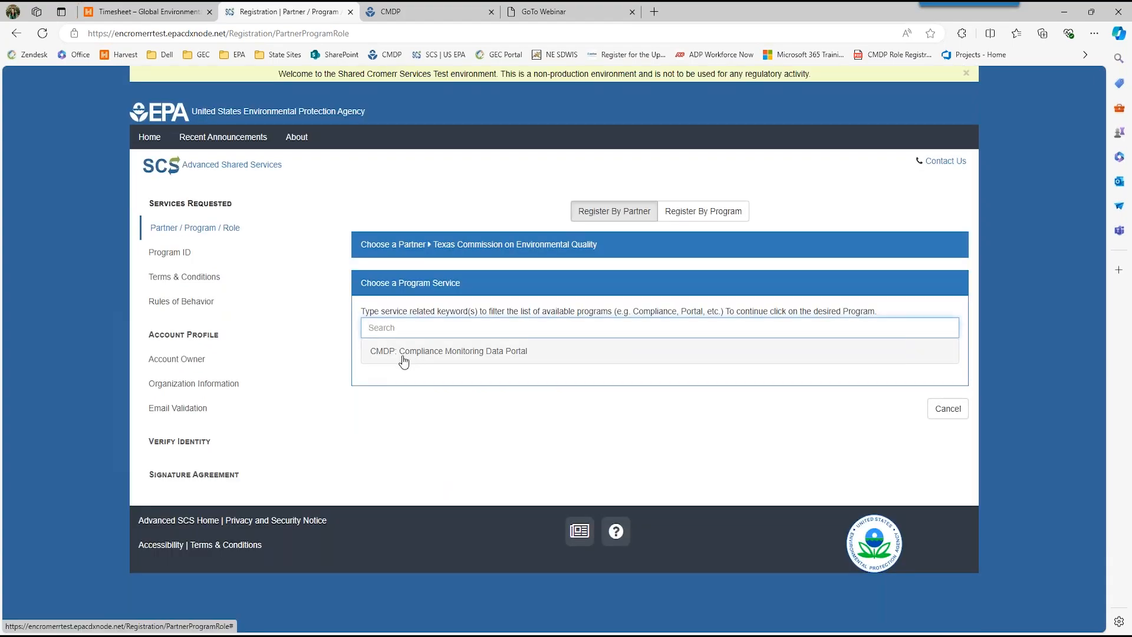
click(403, 361)
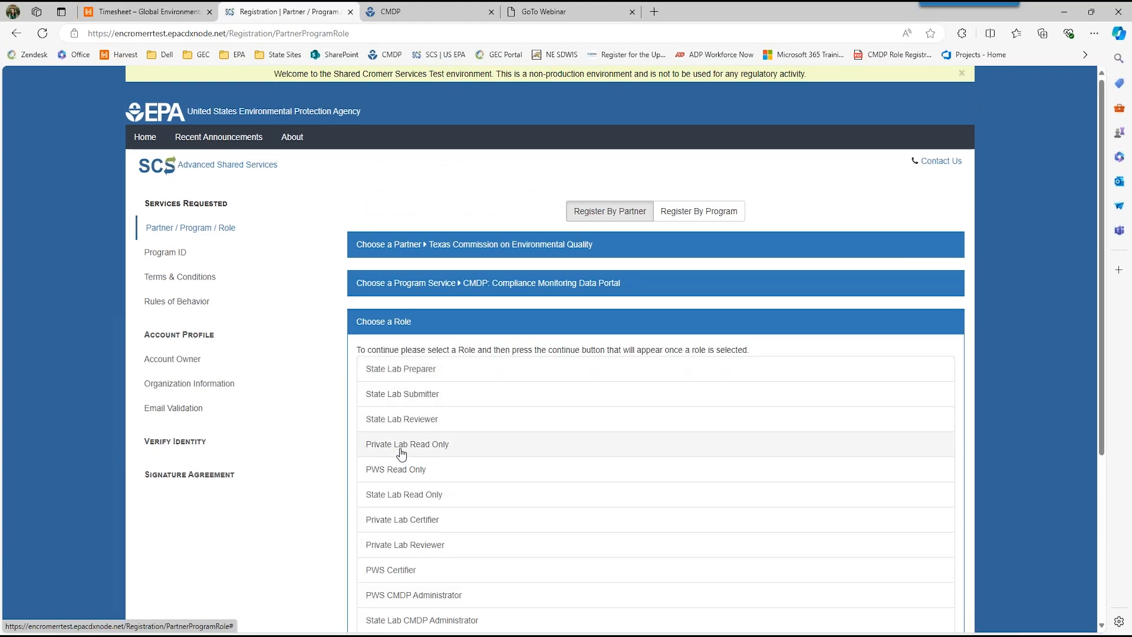
click(407, 446)
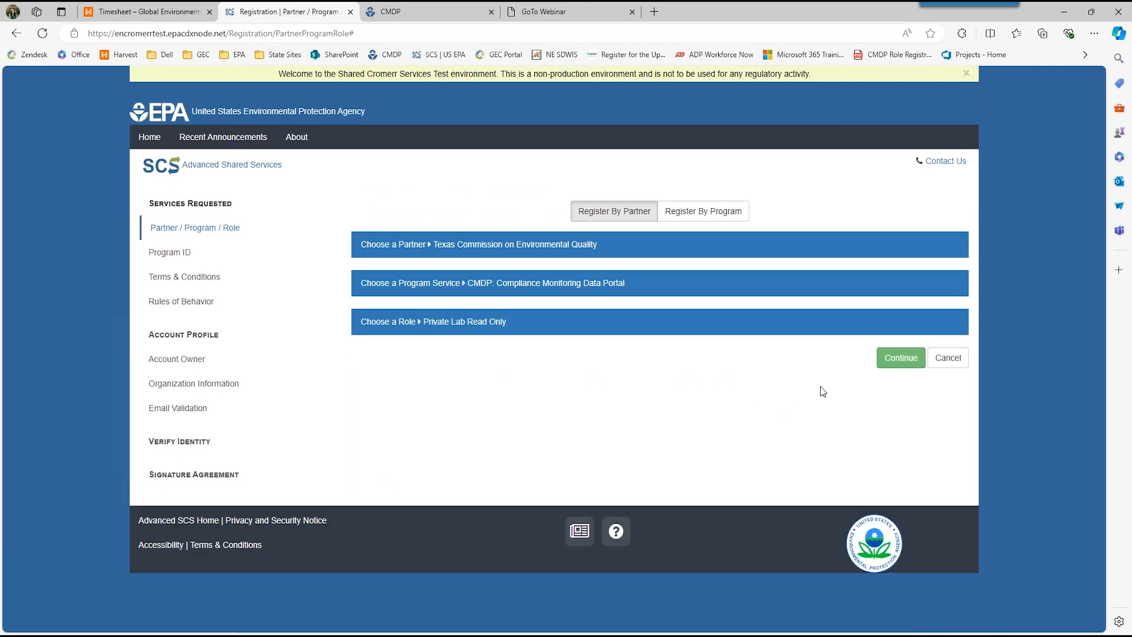
Step: Continue to the partner's Terms & Conditions page and reject the terms to leave the registration
click(900, 357)
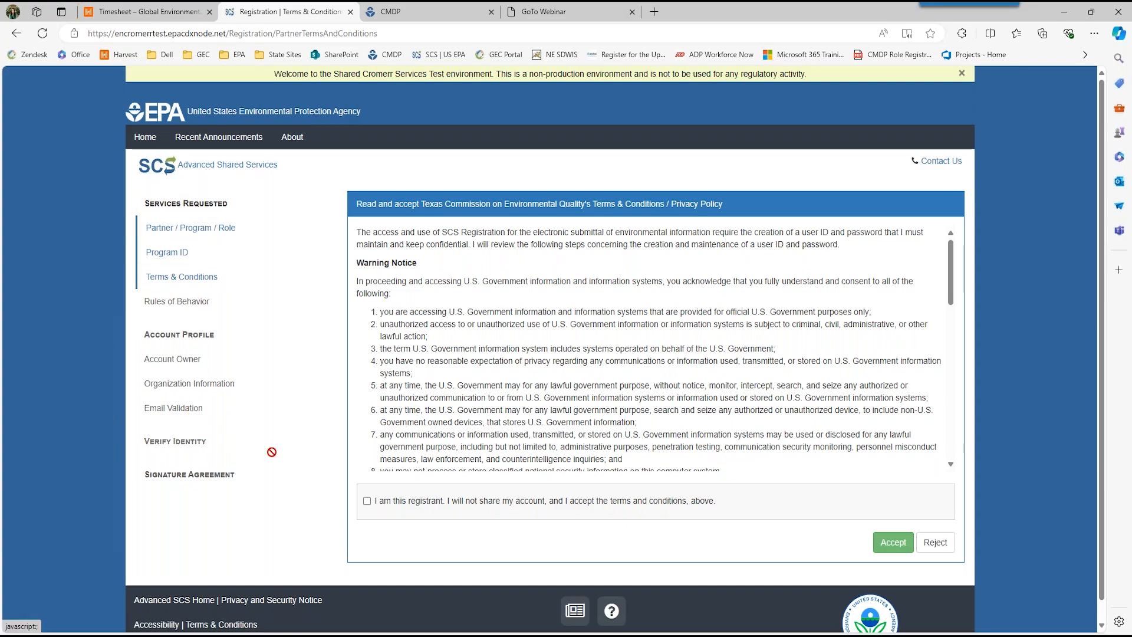
scroll(916, 395, down, 1)
click(934, 551)
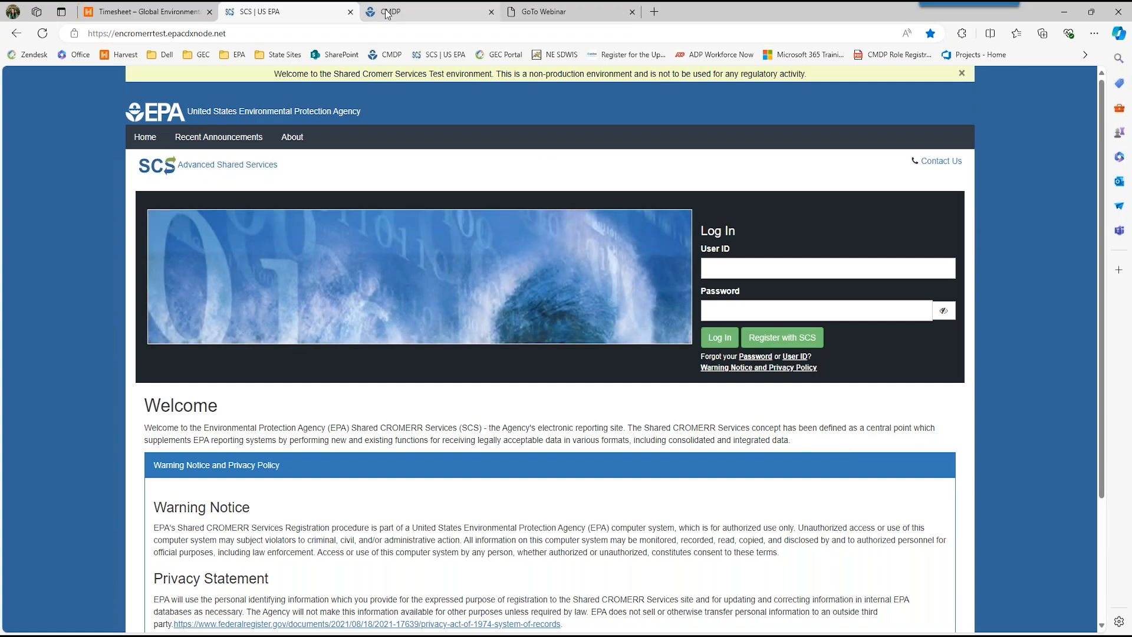
Step: Switch to the open CMDP session and log out of it
mouse_move(387, 13)
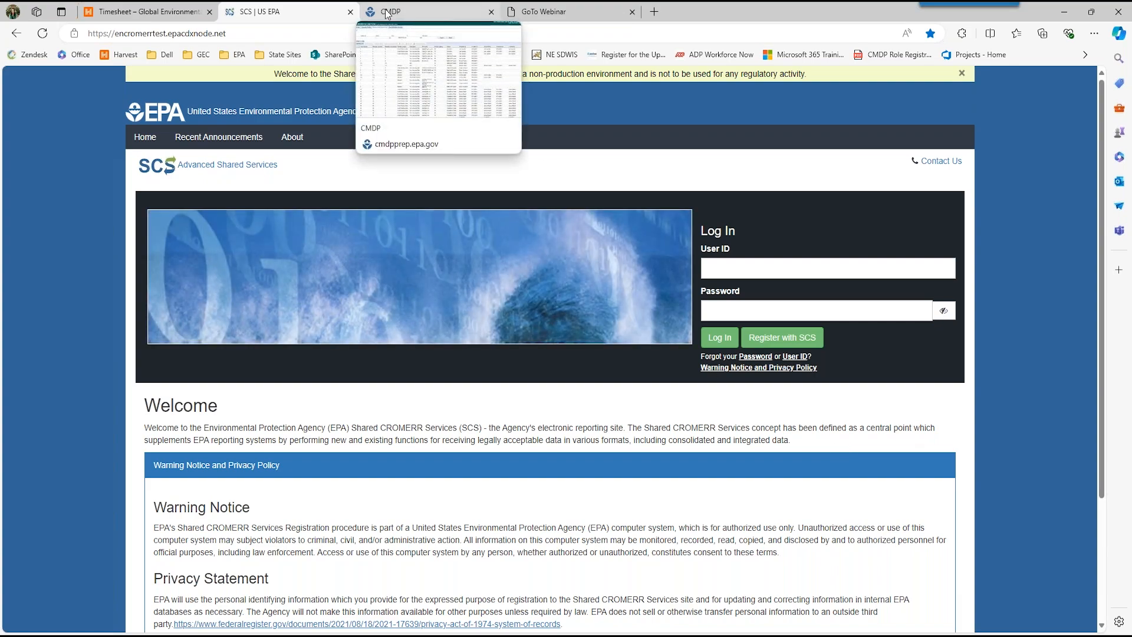
click(388, 13)
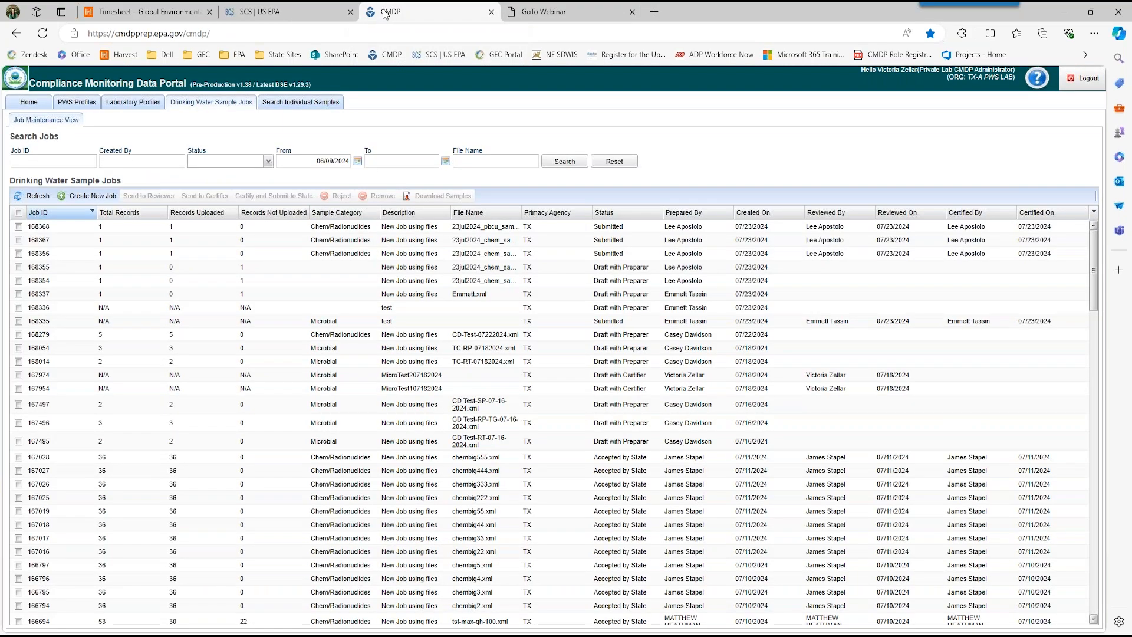
click(1070, 28)
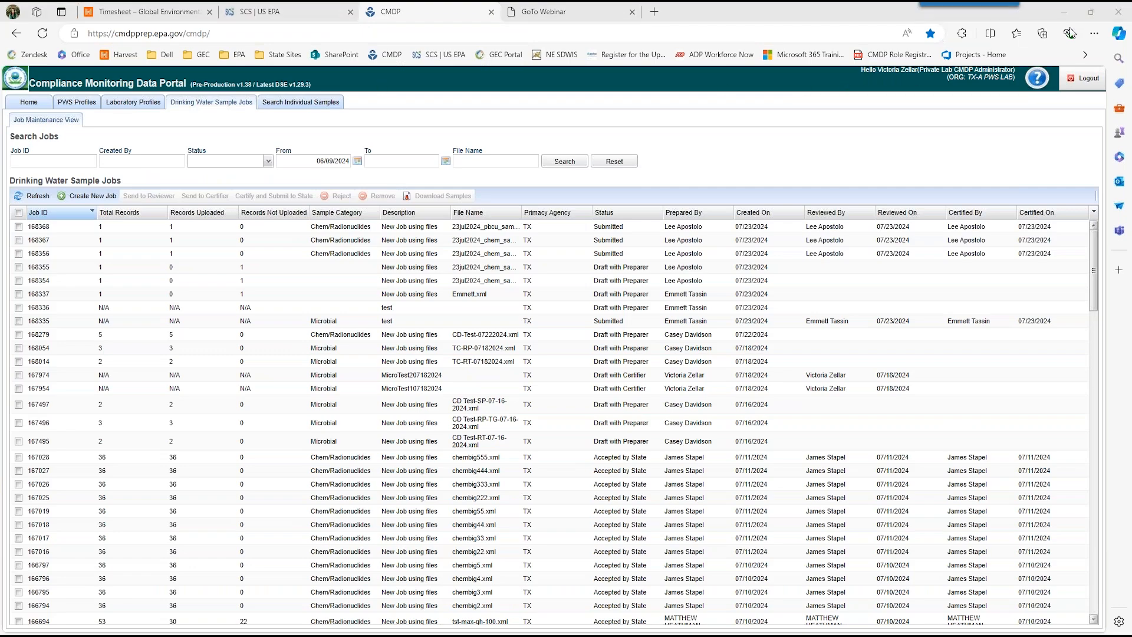
click(1083, 78)
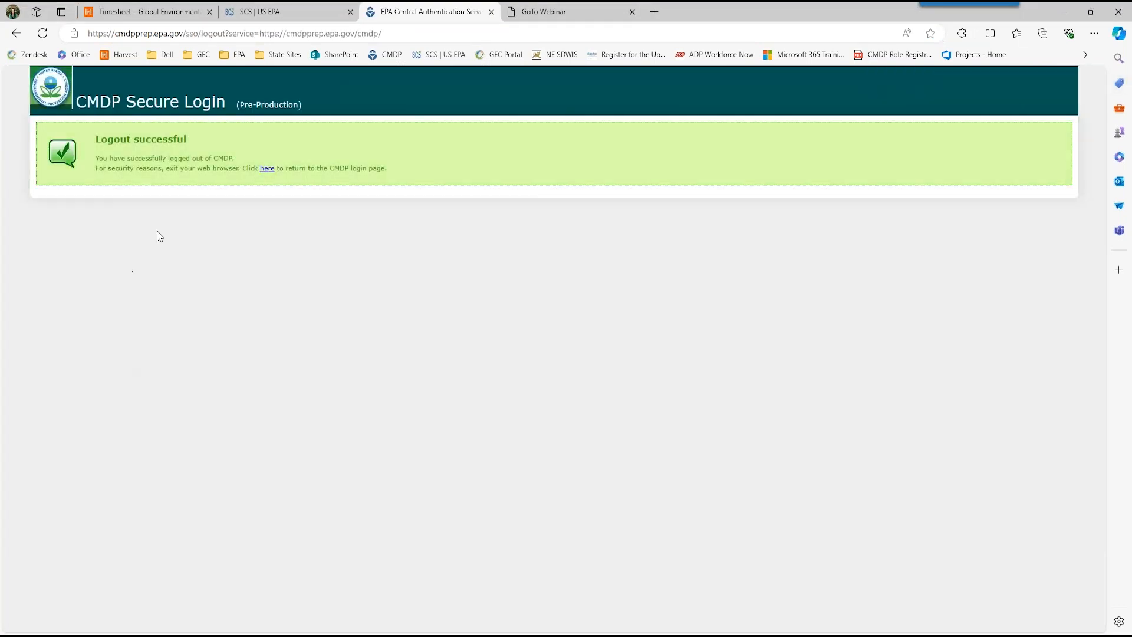
Step: Log back in to CMDP with the saved username and password, and change the working organization to TX - A PWS LAB
click(267, 169)
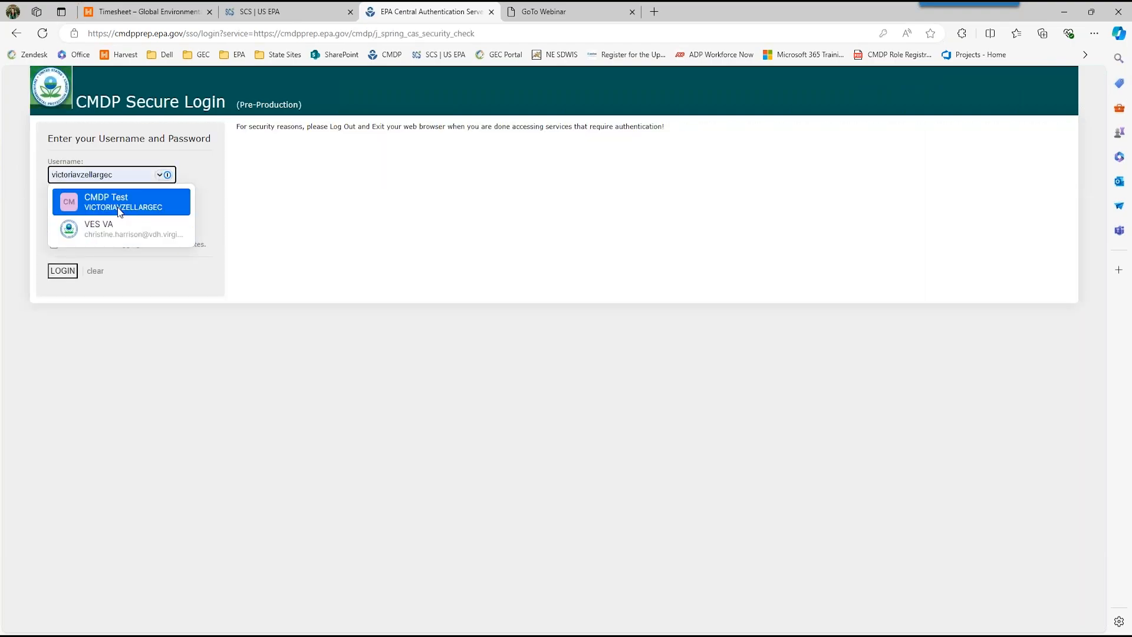
click(117, 207)
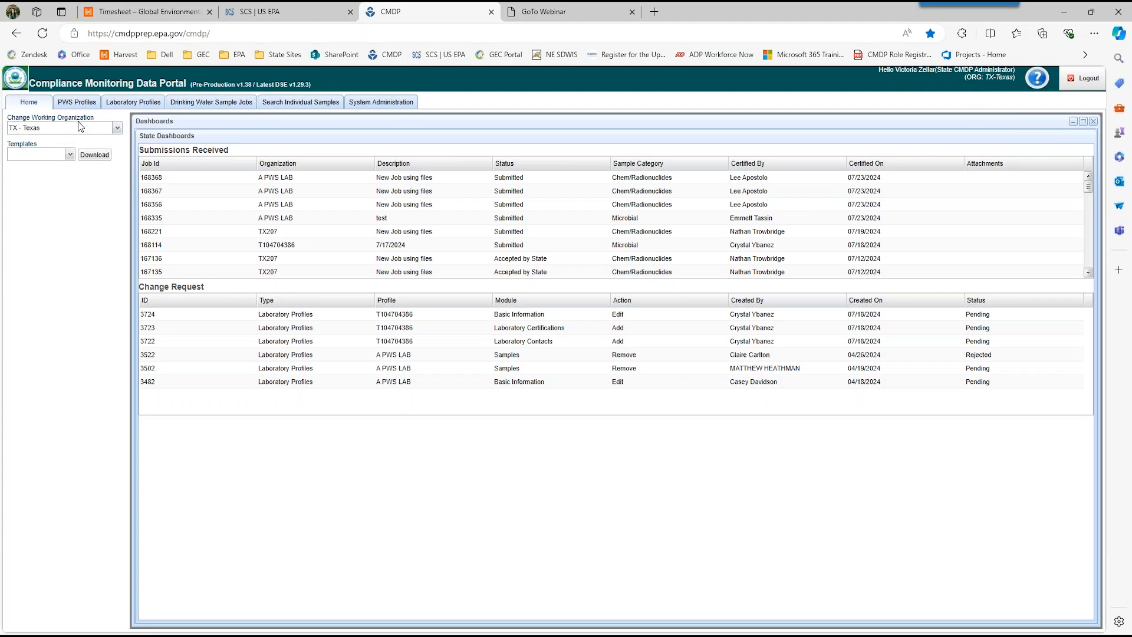
click(117, 130)
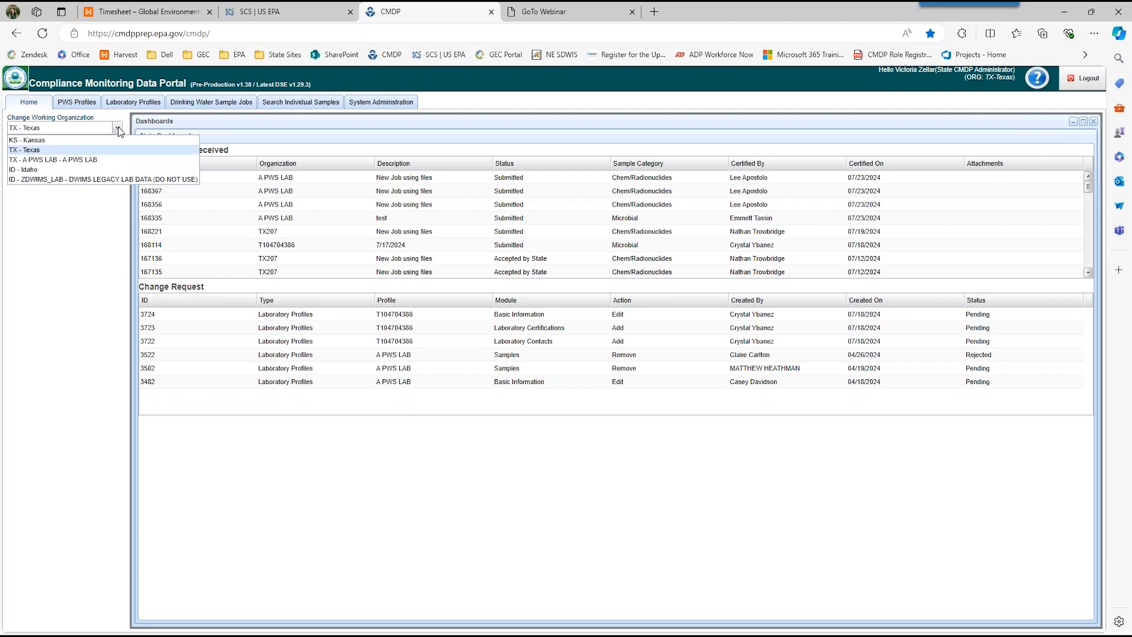
click(94, 159)
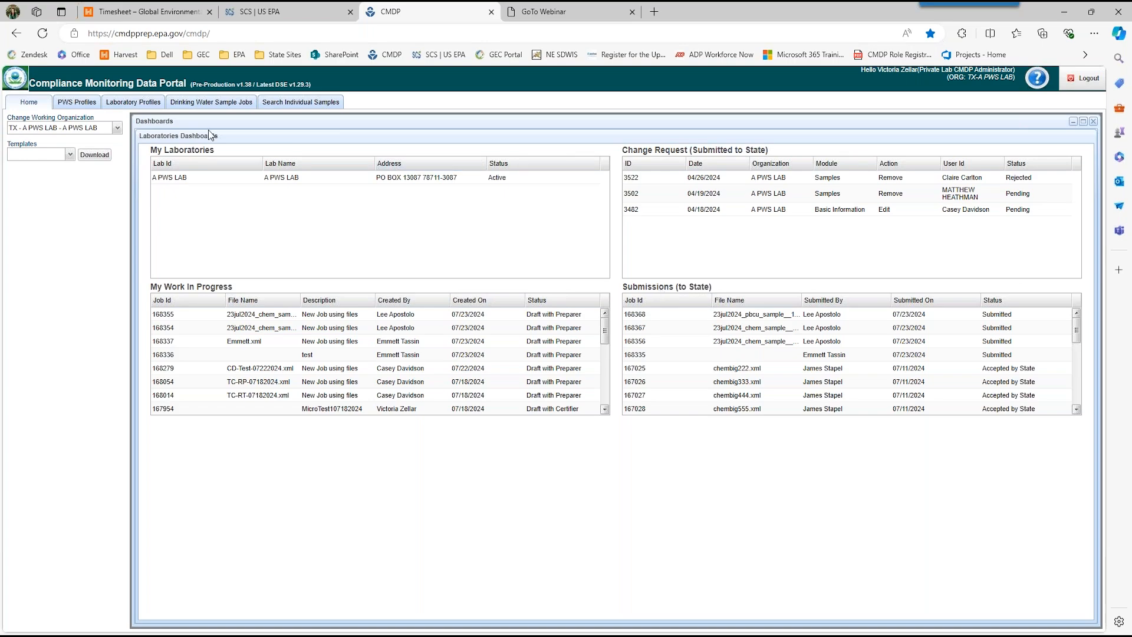
Step: Look through the list of Texas water systems in the PWS profiles
click(88, 111)
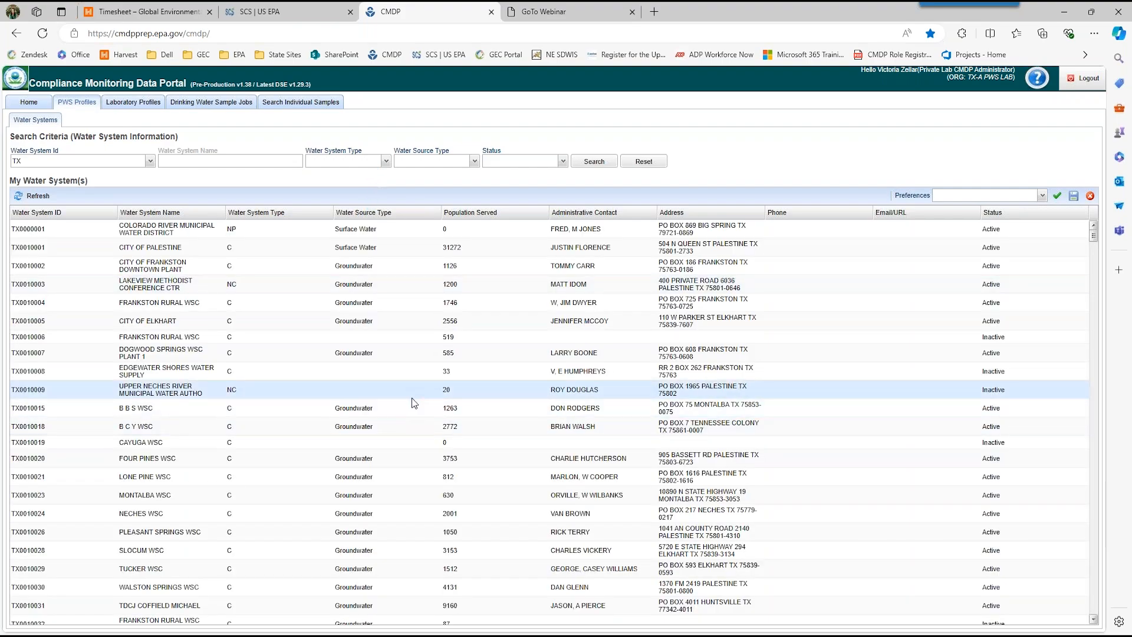
scroll(334, 388, down, 3)
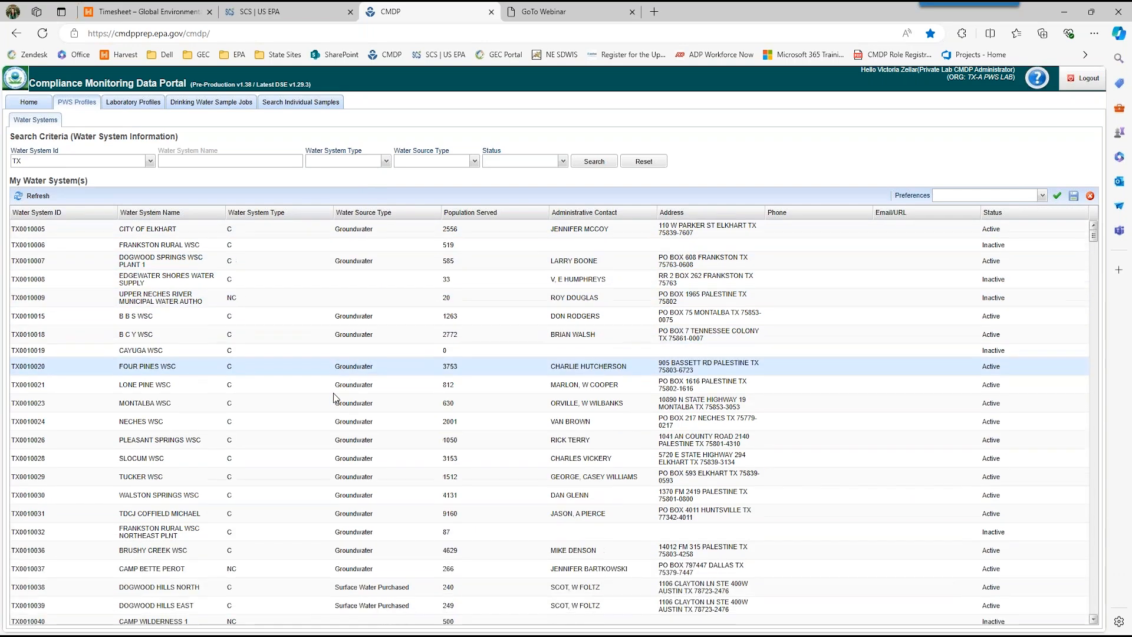
scroll(333, 400, up, 3)
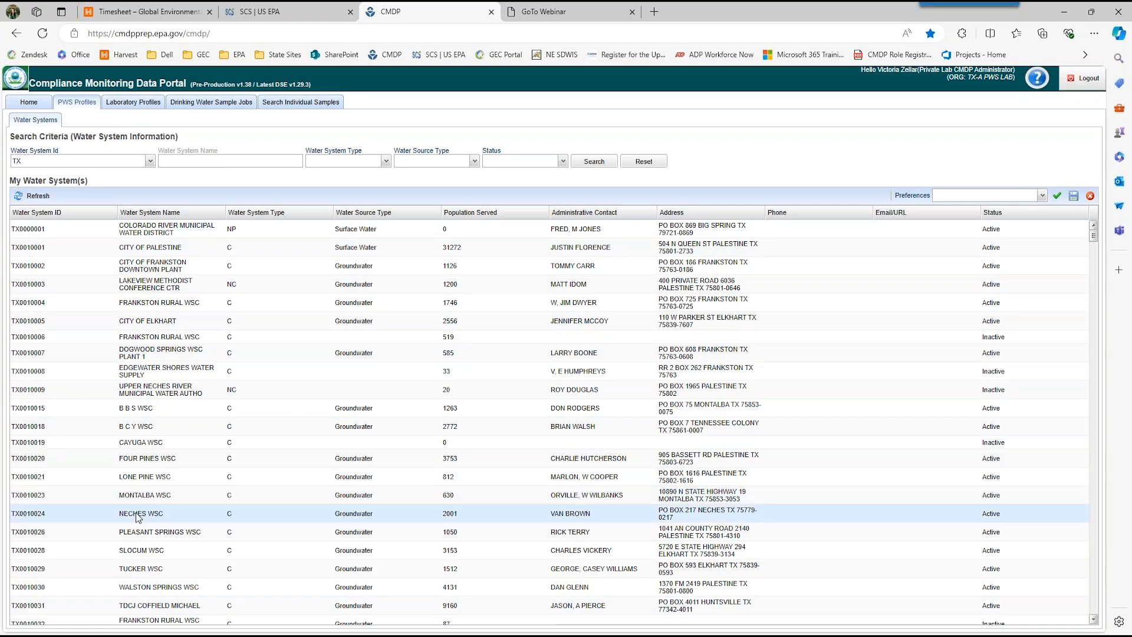
Step: Examine the SLOCUM WSC water system profile, including the sampling points of the distribution system and of facility EP001
double_click(149, 552)
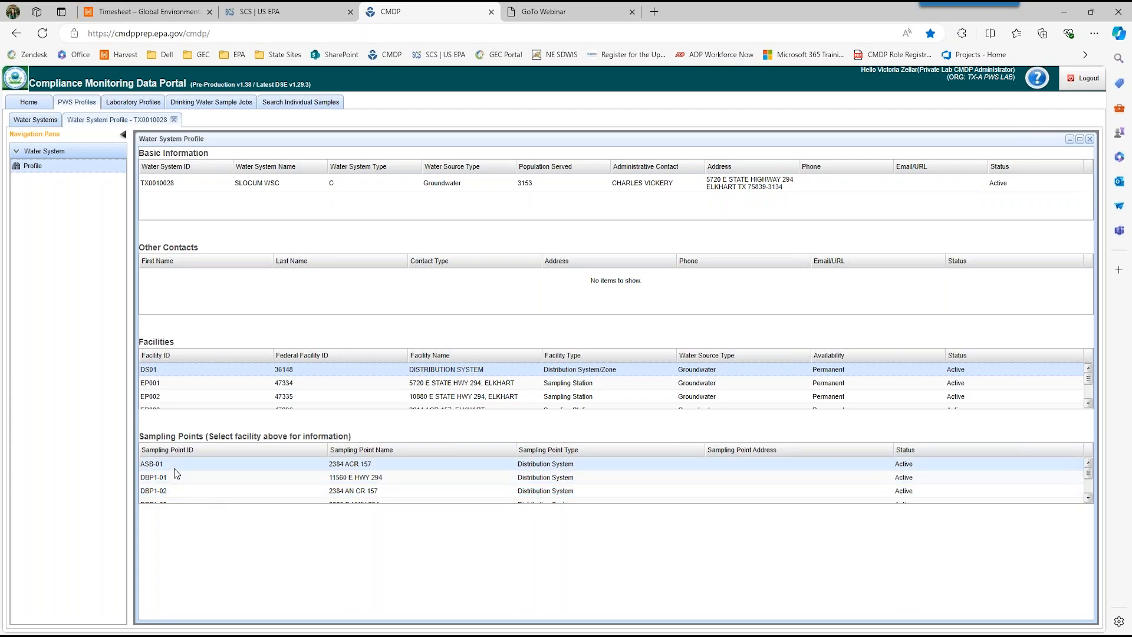
scroll(176, 468, down, 5)
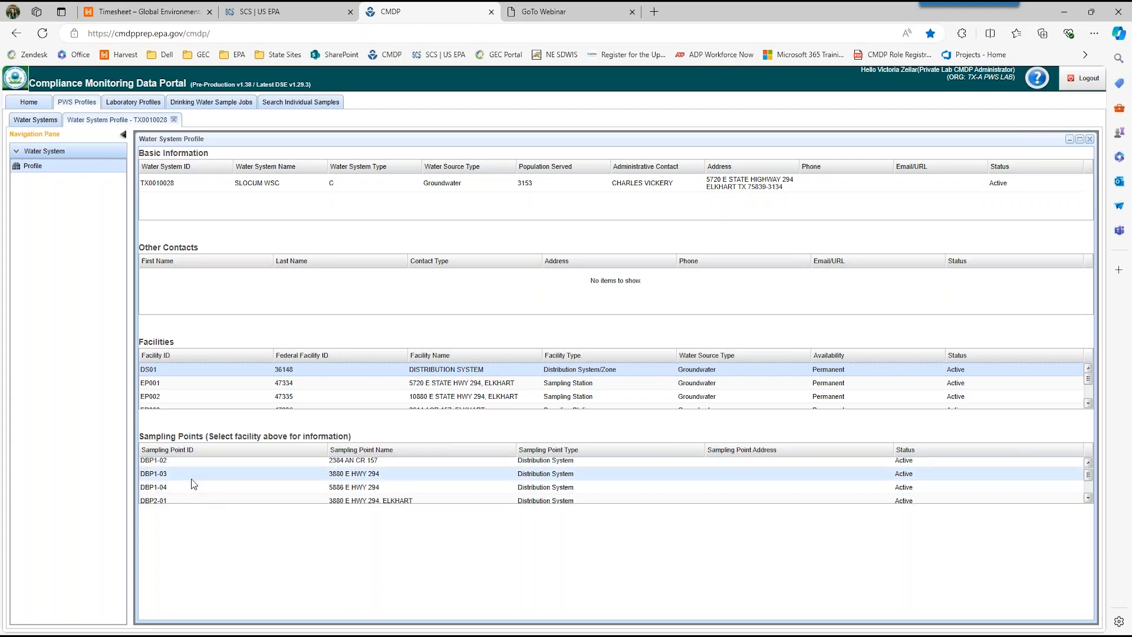
scroll(189, 484, up, 5)
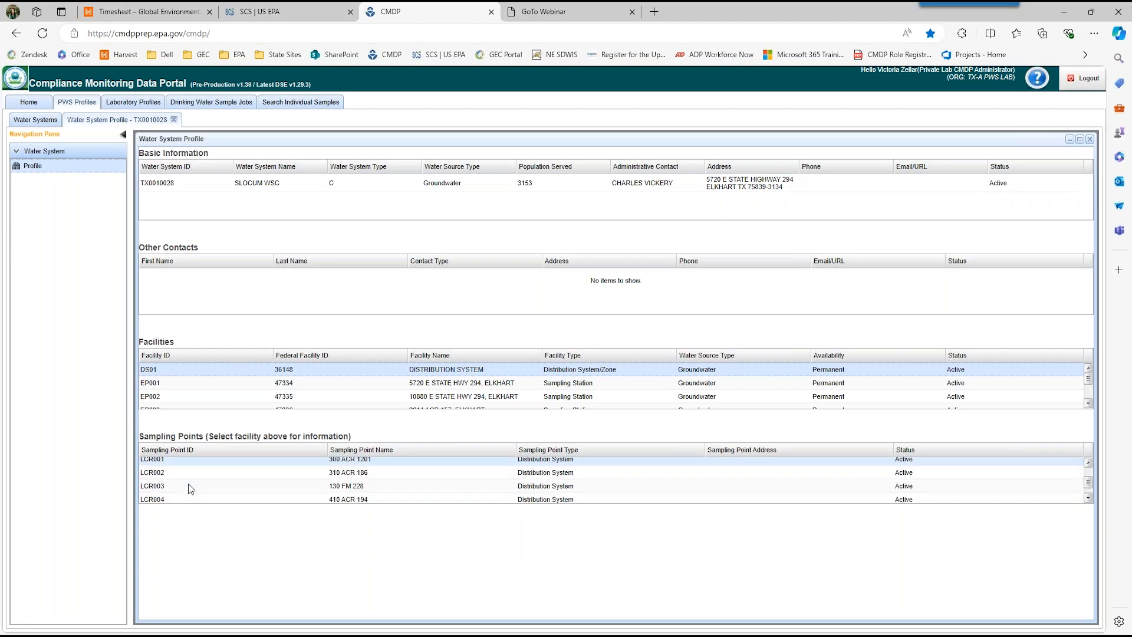
click(154, 387)
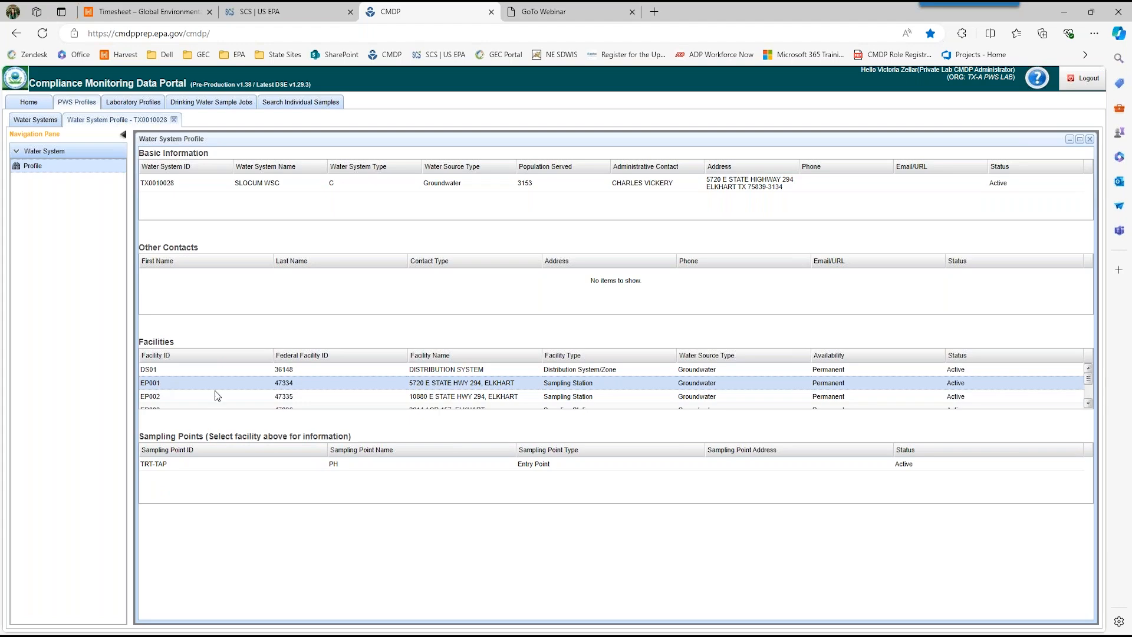
Step: View the Laboratory Profiles list and the search form for individual samples
click(134, 102)
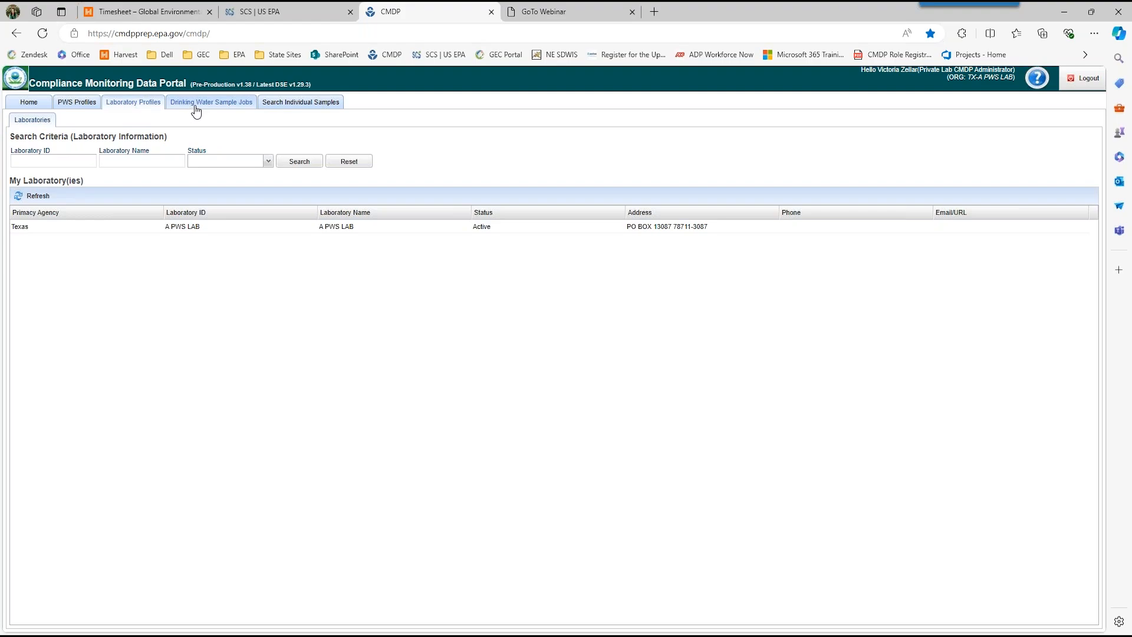
click(285, 109)
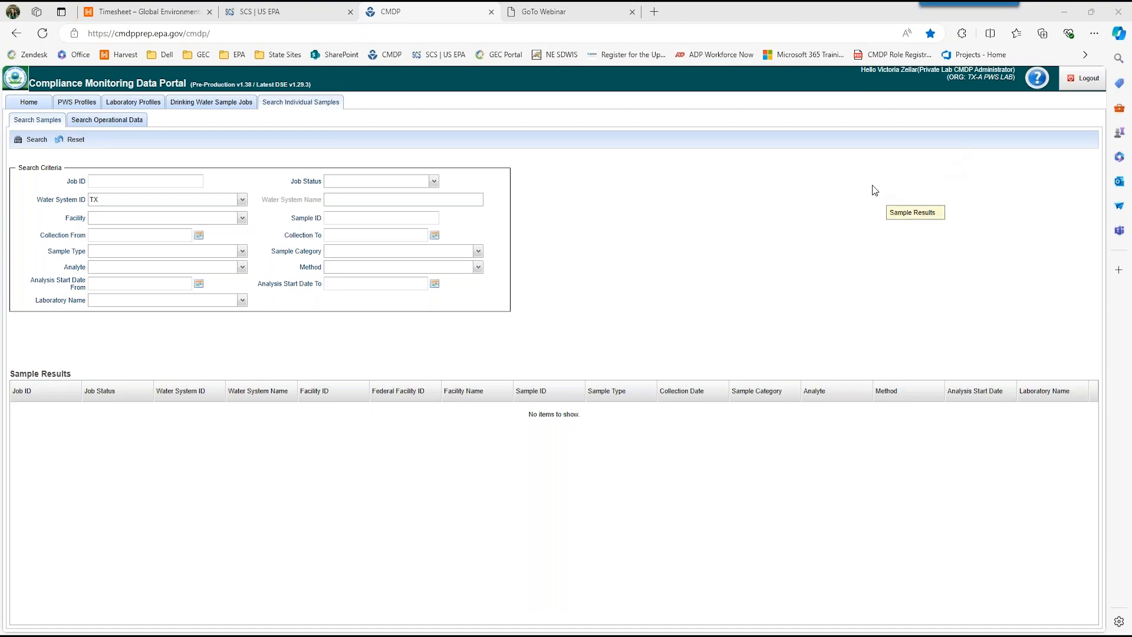
Step: Create a new drinking water sample job by direct sample entry instead of file upload, with the description ChemTest072024
click(224, 104)
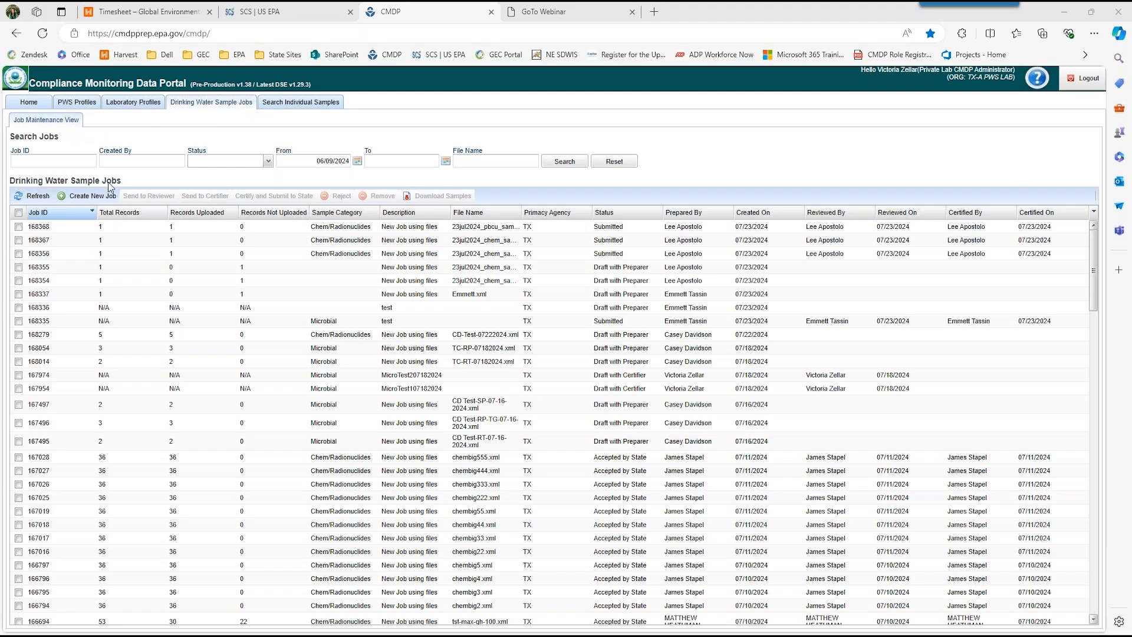
click(90, 197)
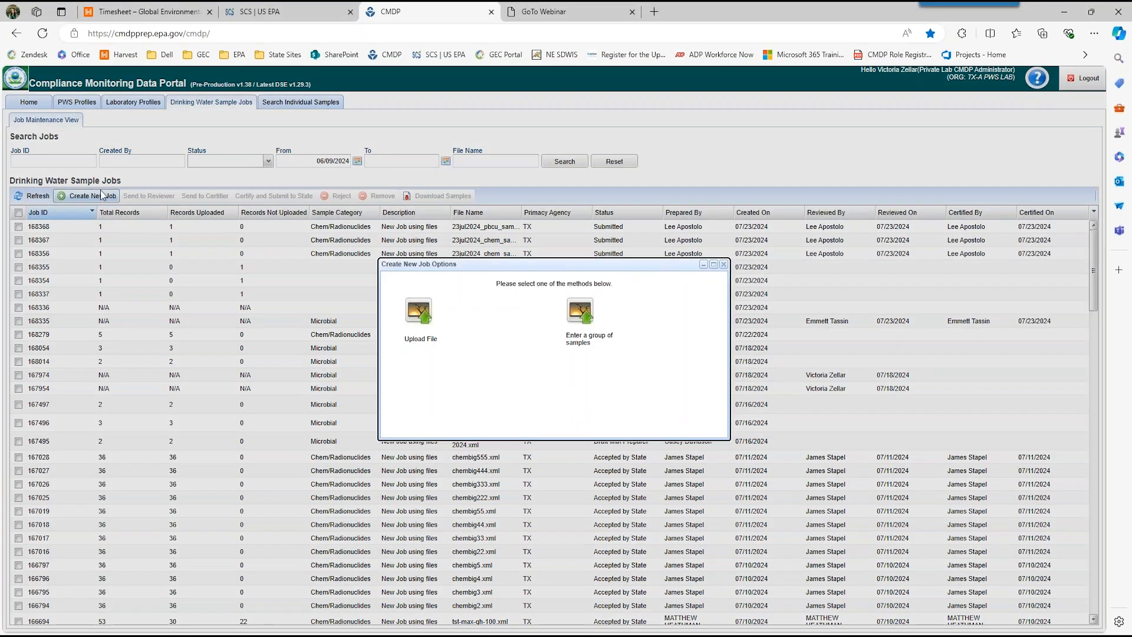
click(583, 324)
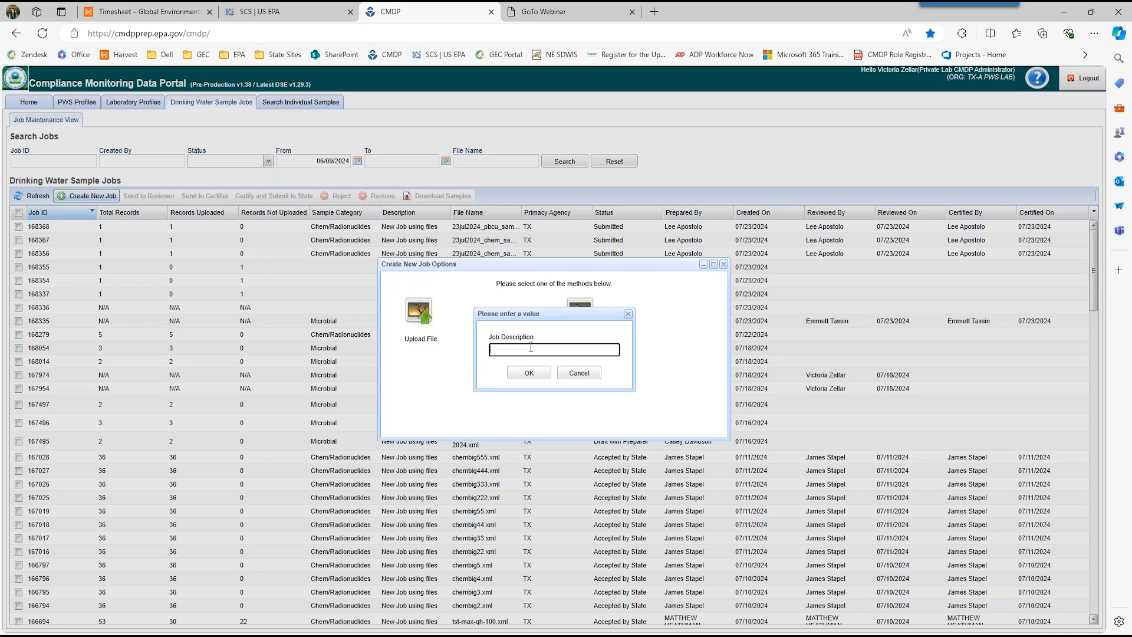
text(ChemTest072024)
click(537, 376)
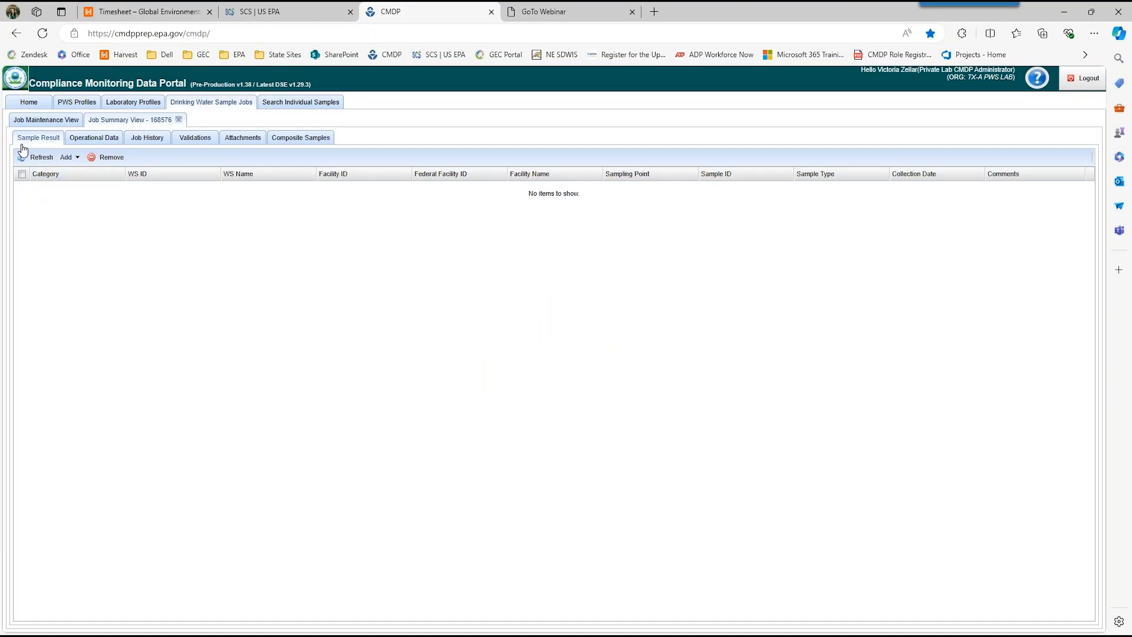
Step: Add a Chem / Radionuclides sample to the job and look over its sample information fields
click(67, 158)
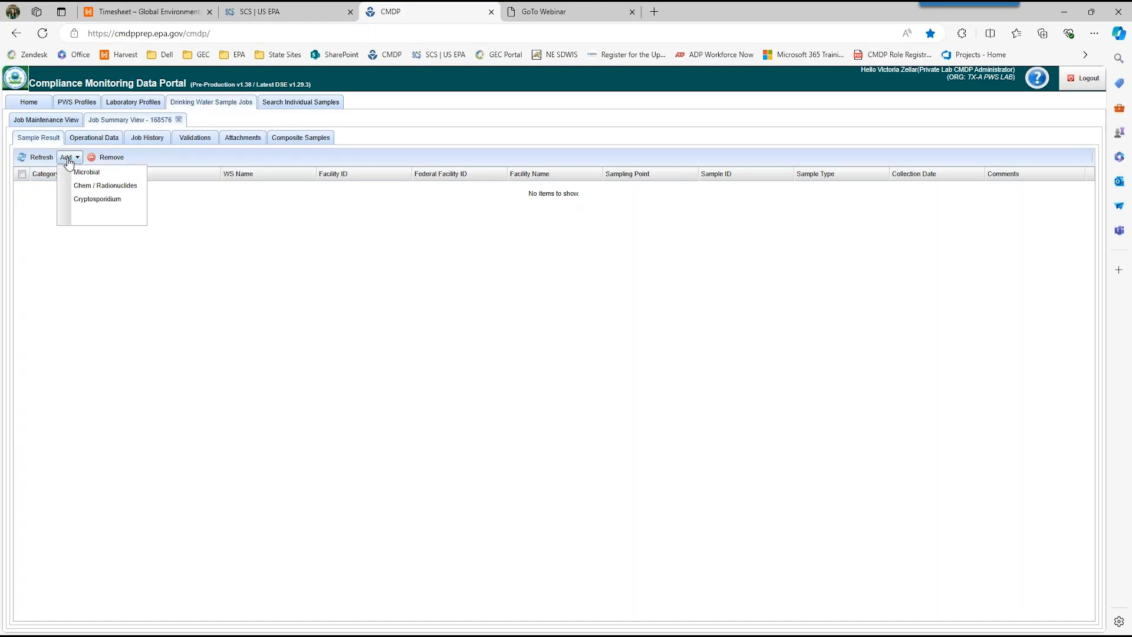
click(88, 186)
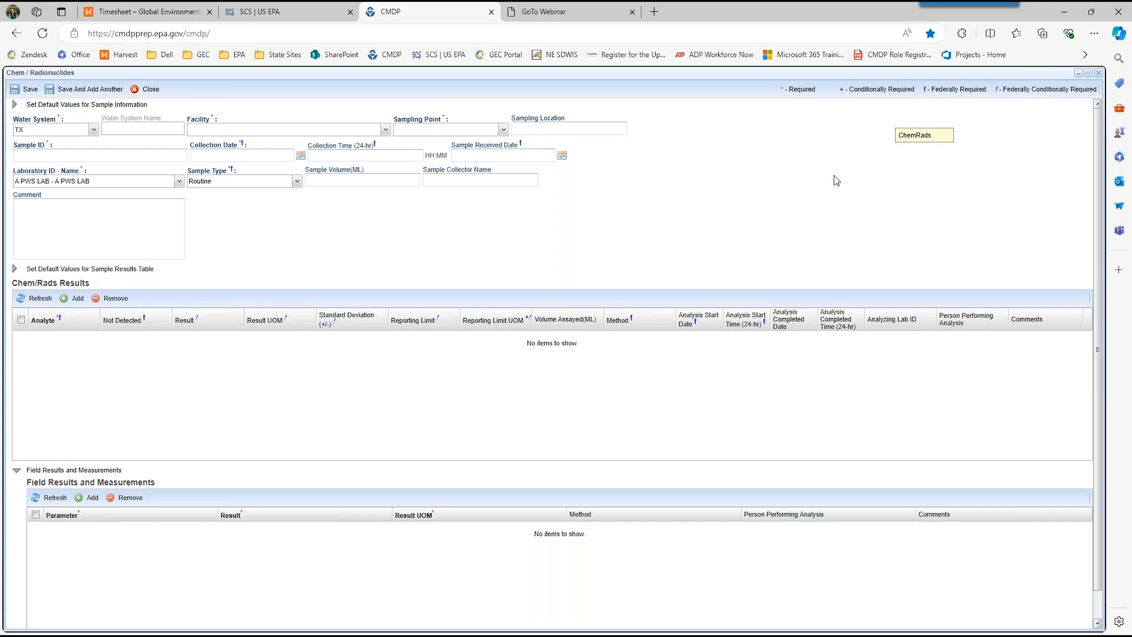
click(569, 131)
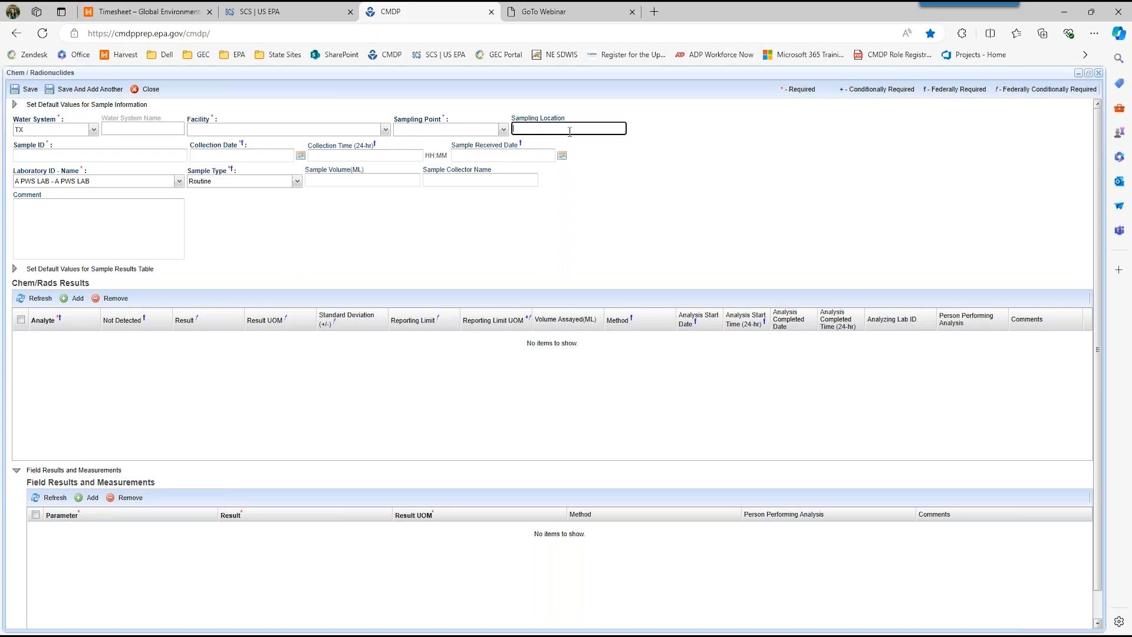
click(483, 179)
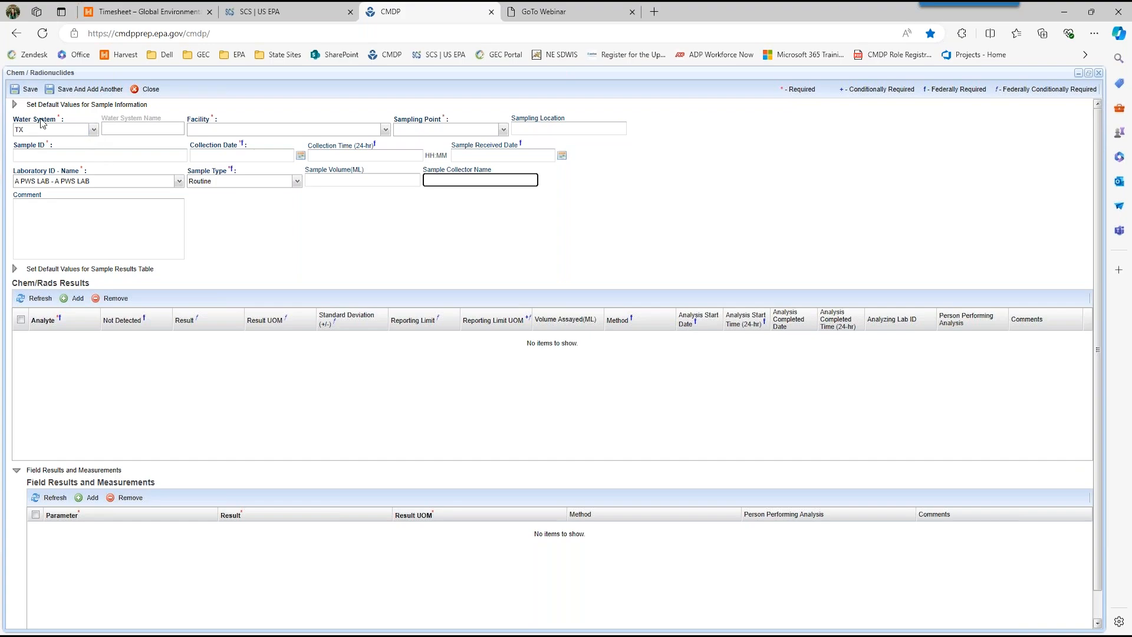
Step: Set the sample's water system to TX0010030
click(94, 131)
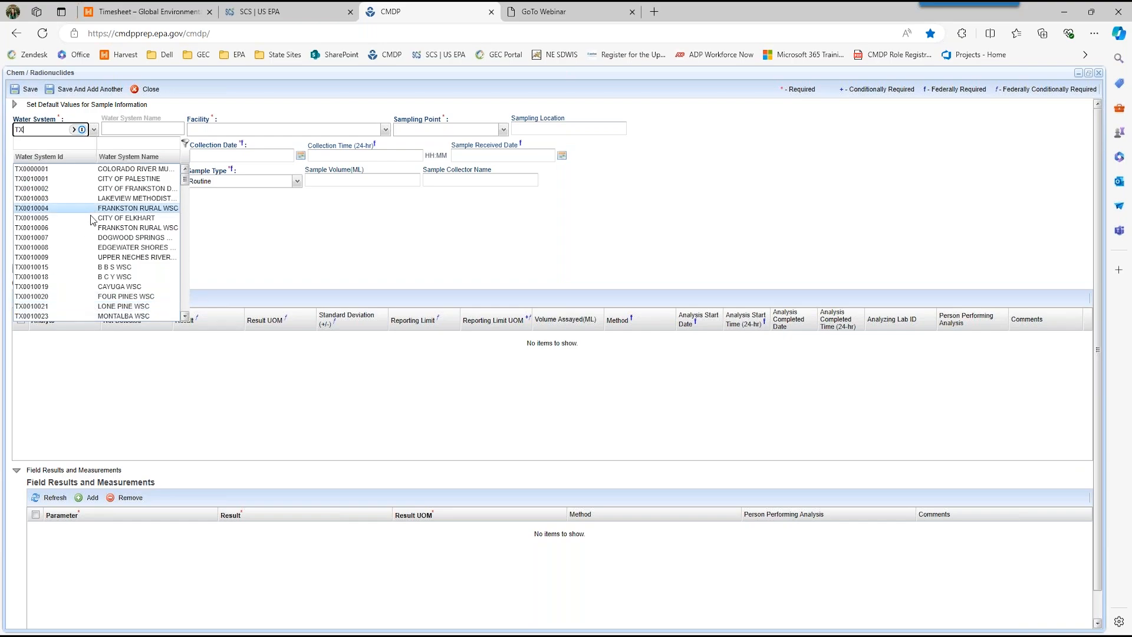
click(45, 131)
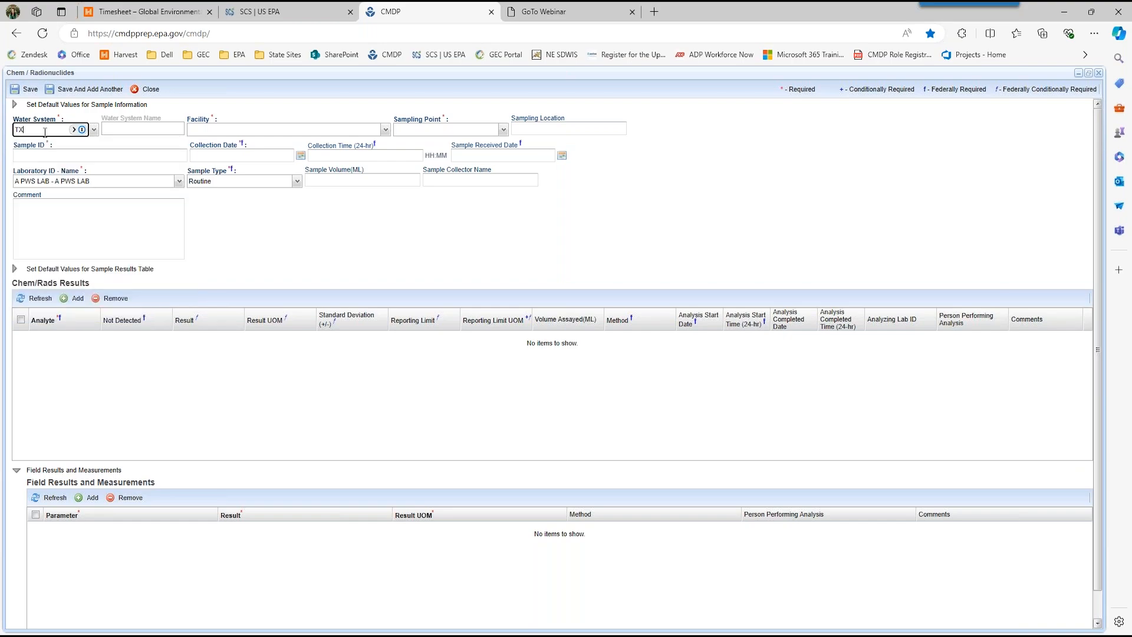
text(001)
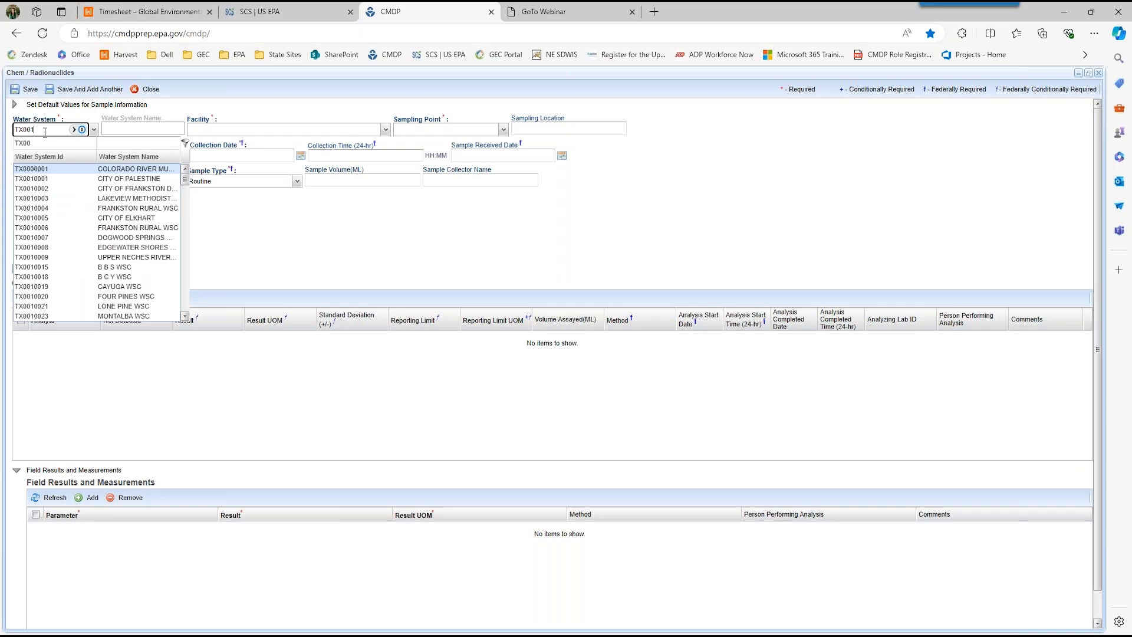
text(0030)
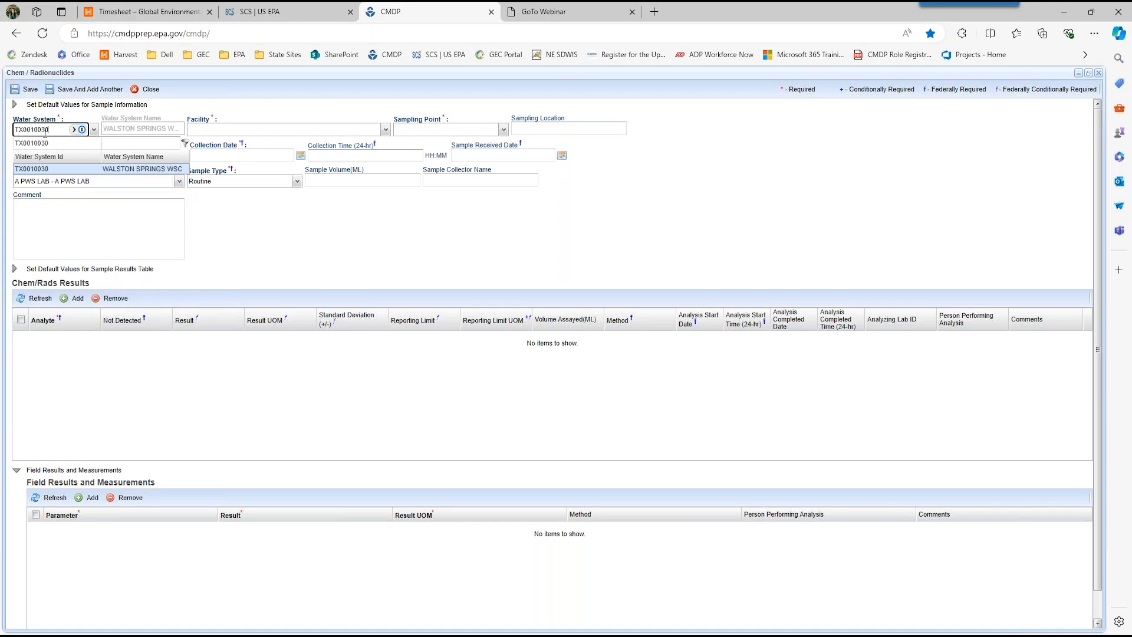
key(Tab)
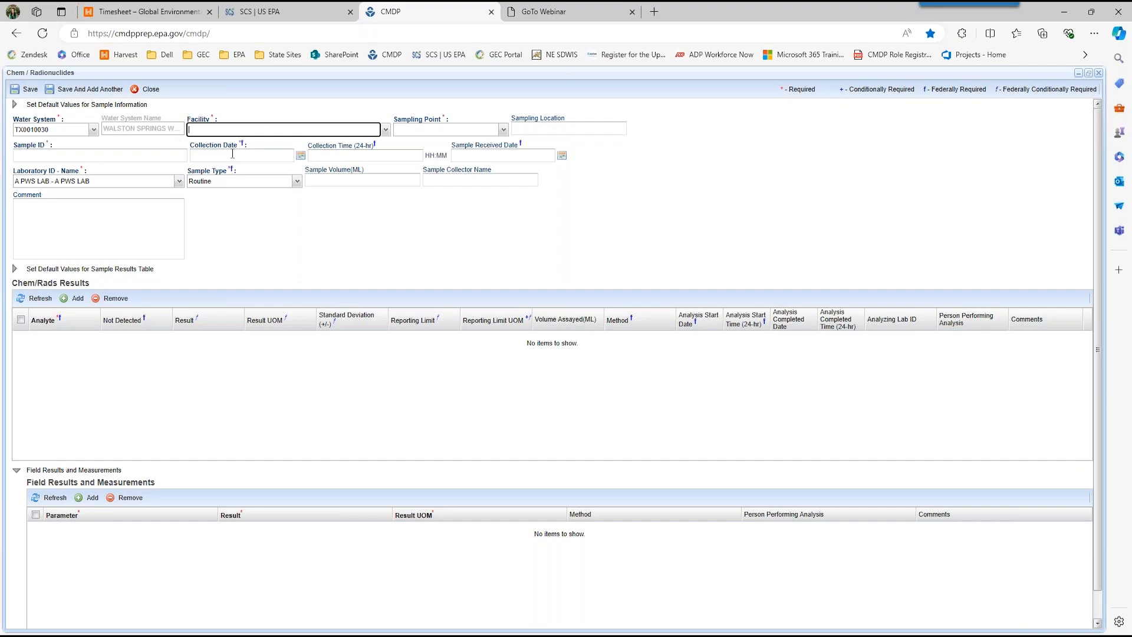
Step: Assign the sample to facility DS01 - 36150 - DISTRIBUTION SYSTEM, sampling point DSTWQP and sampling location Kitchen Faucet
click(385, 129)
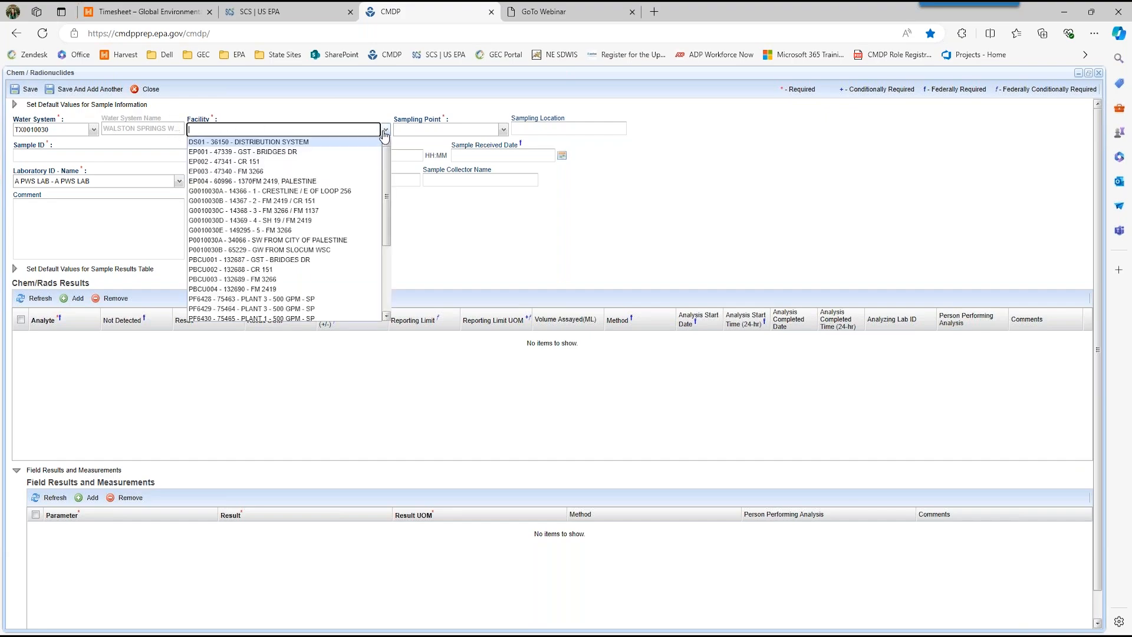
click(344, 143)
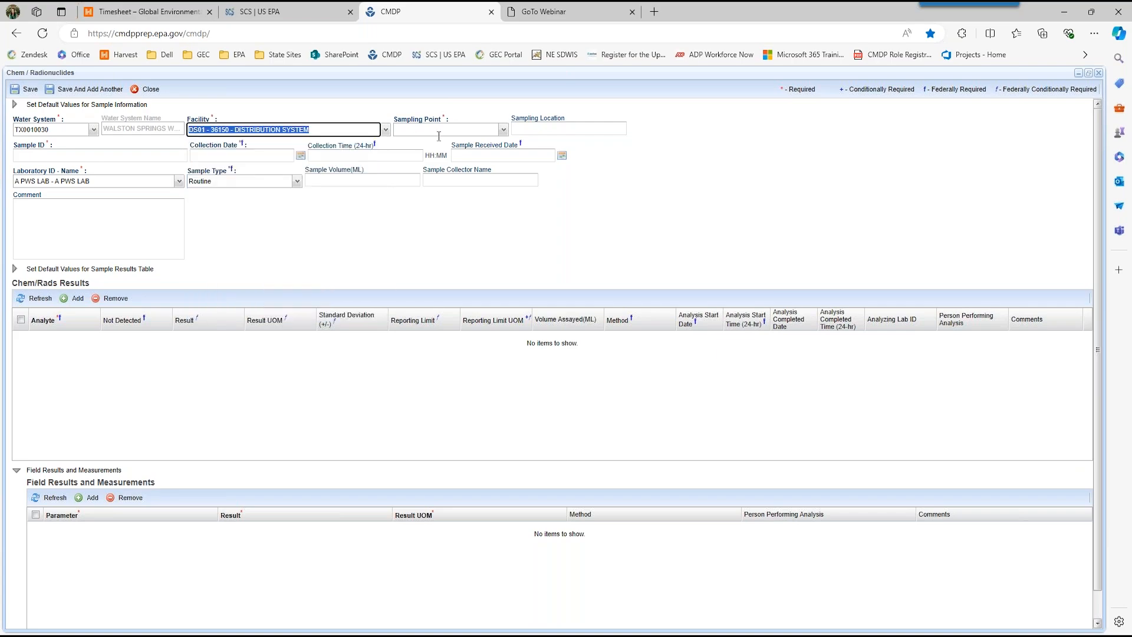
click(504, 132)
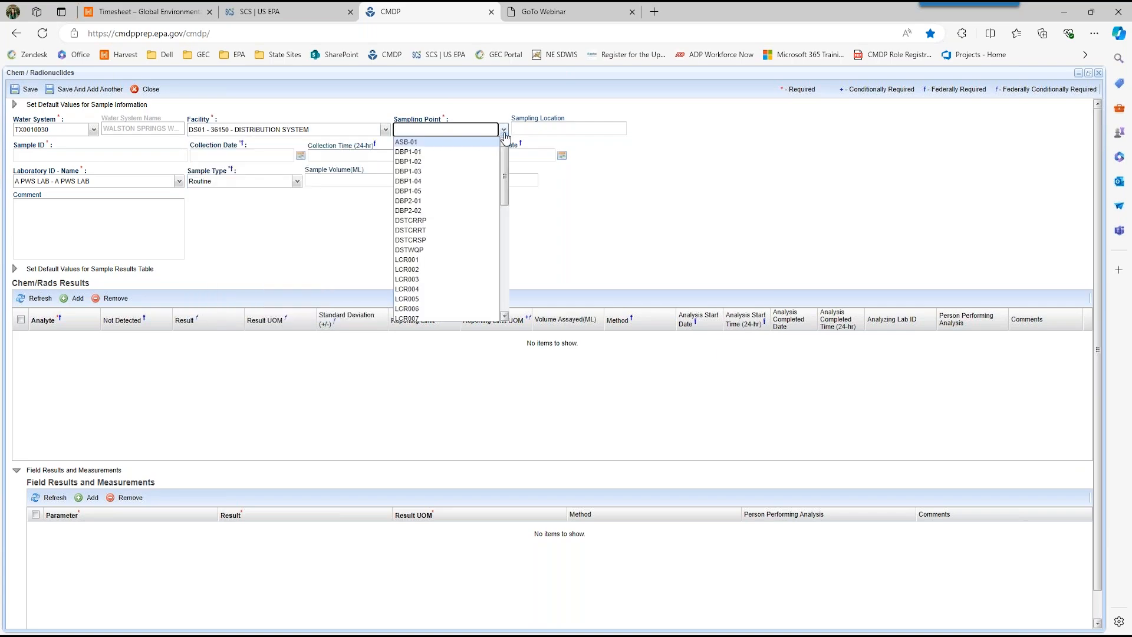
click(446, 250)
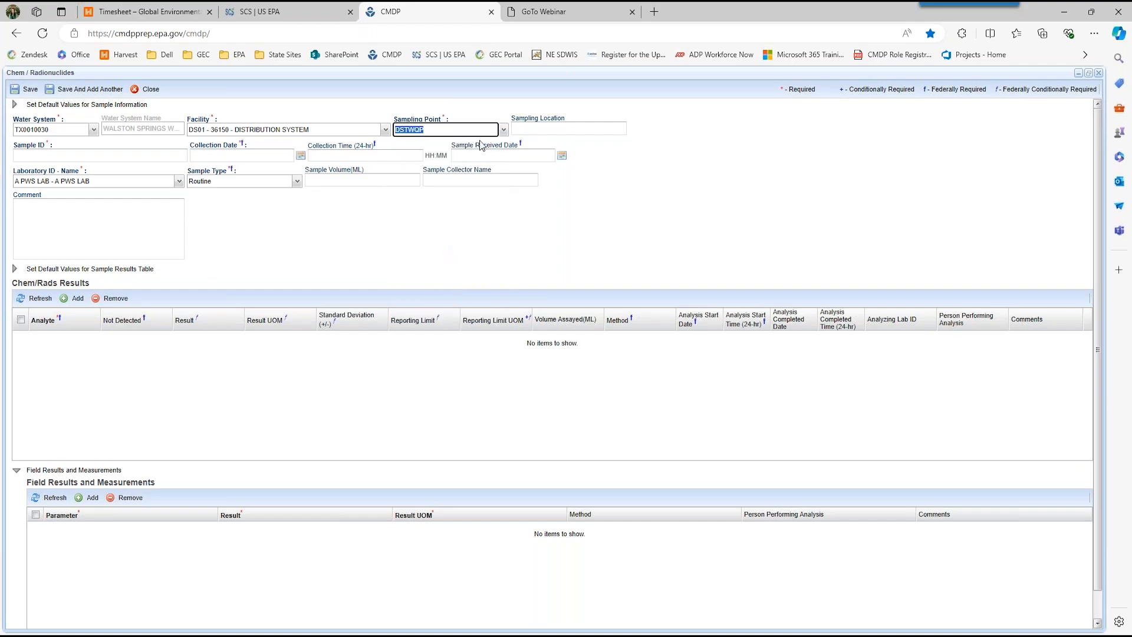
click(551, 128)
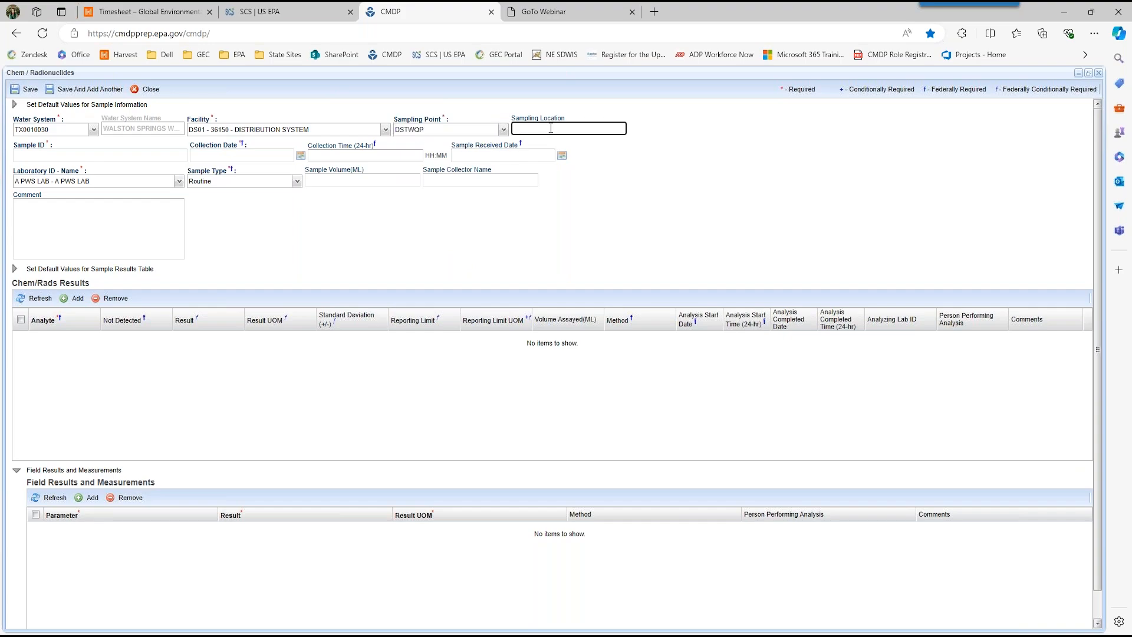
text(Kitchen Faucet)
Step: Enter WQPTest-001 as the sample ID
click(51, 157)
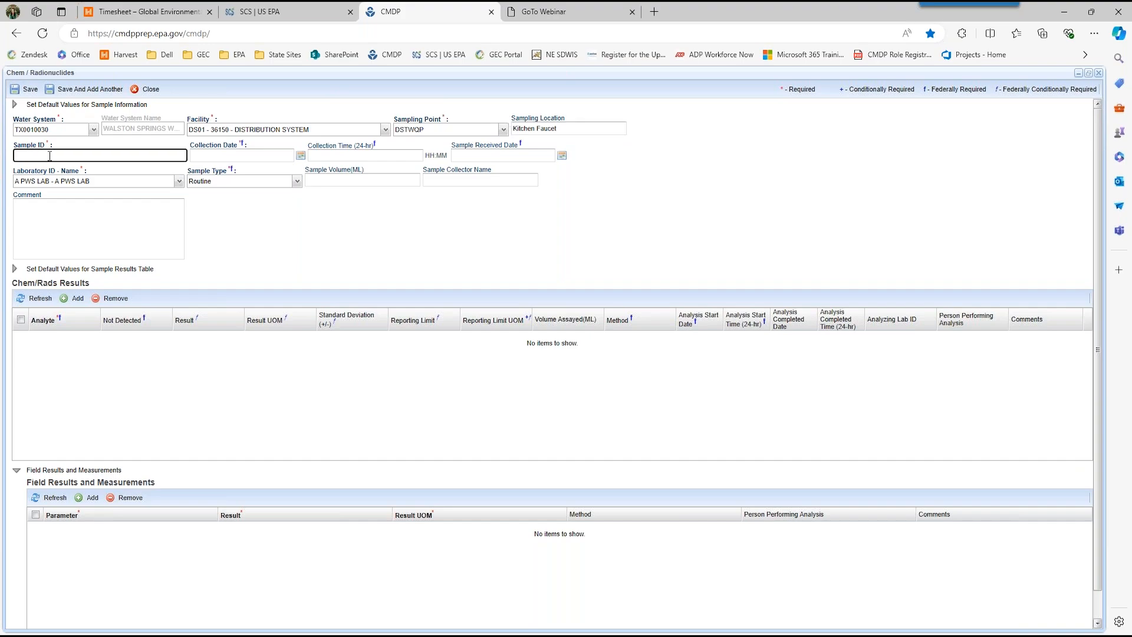
text(WQPTest-001)
key(Tab)
Step: Record the sample as collected on 07/22/2024 at 08:00 and received on 07/22/2024
text(07/22/202)
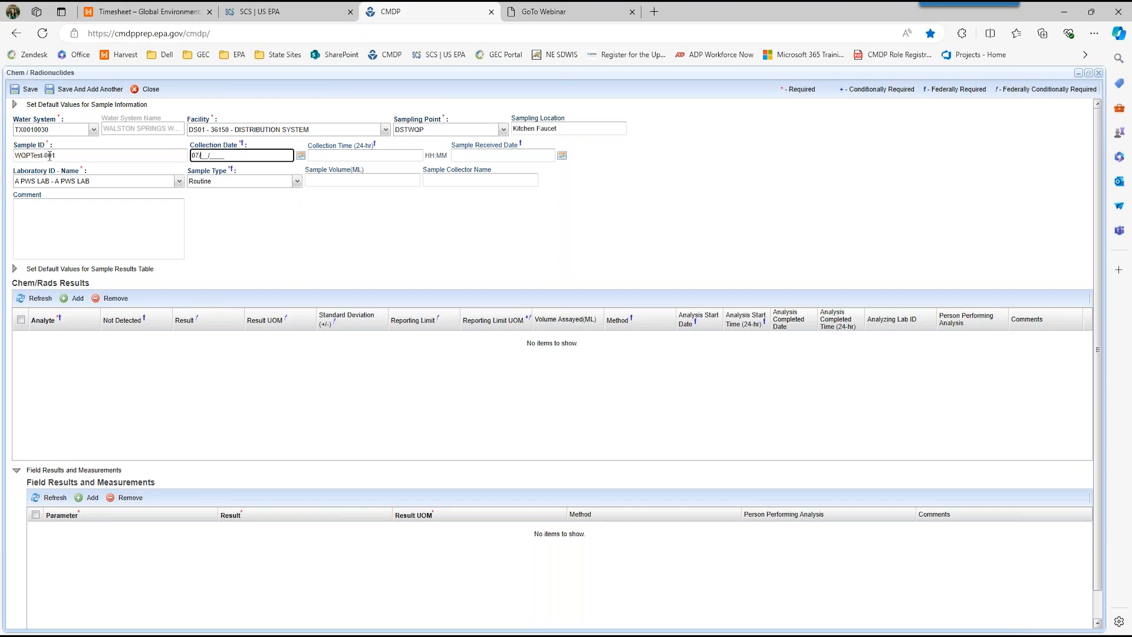
text(4)
key(Tab)
key(Tab)
text(08:00)
key(Tab)
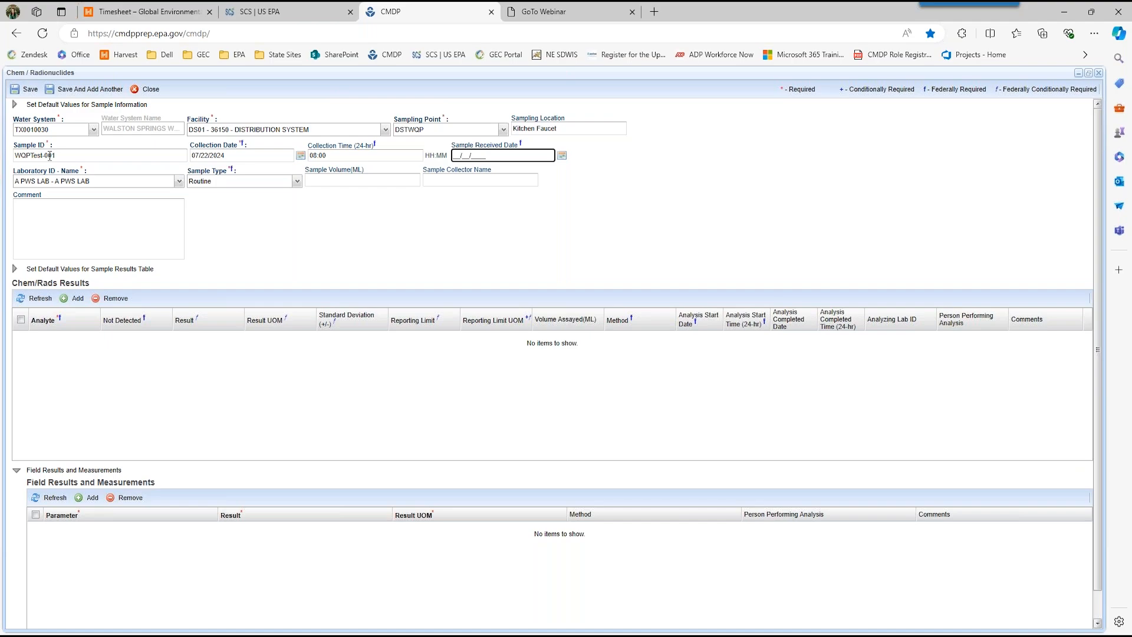
text(07/22/2024)
Step: Enter the sample collector's full name in the sample information
click(132, 180)
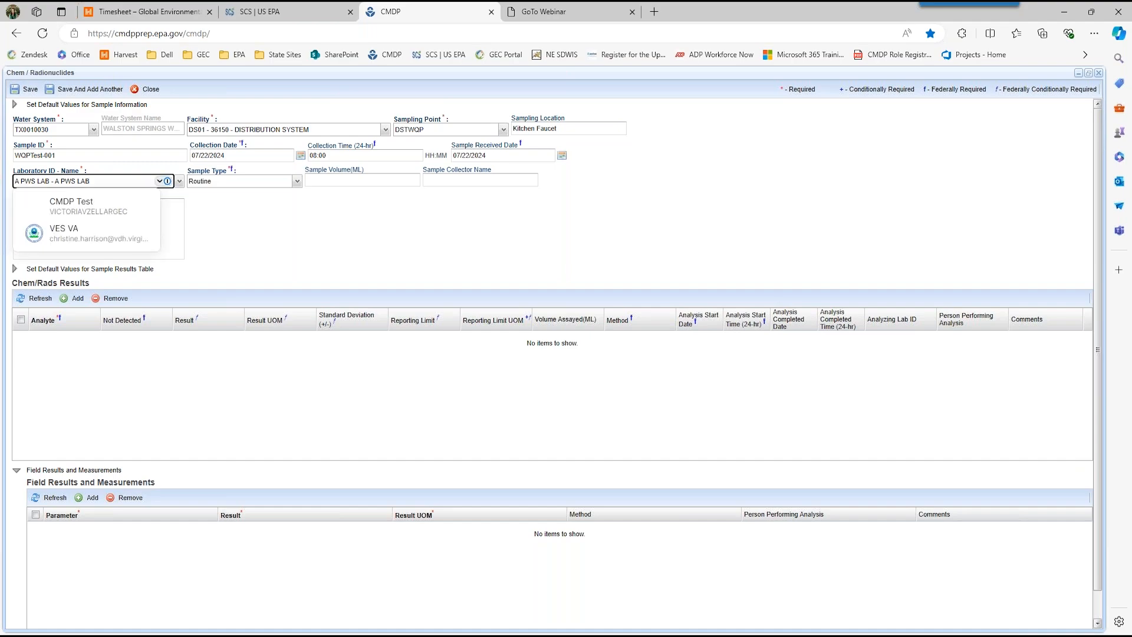
click(273, 237)
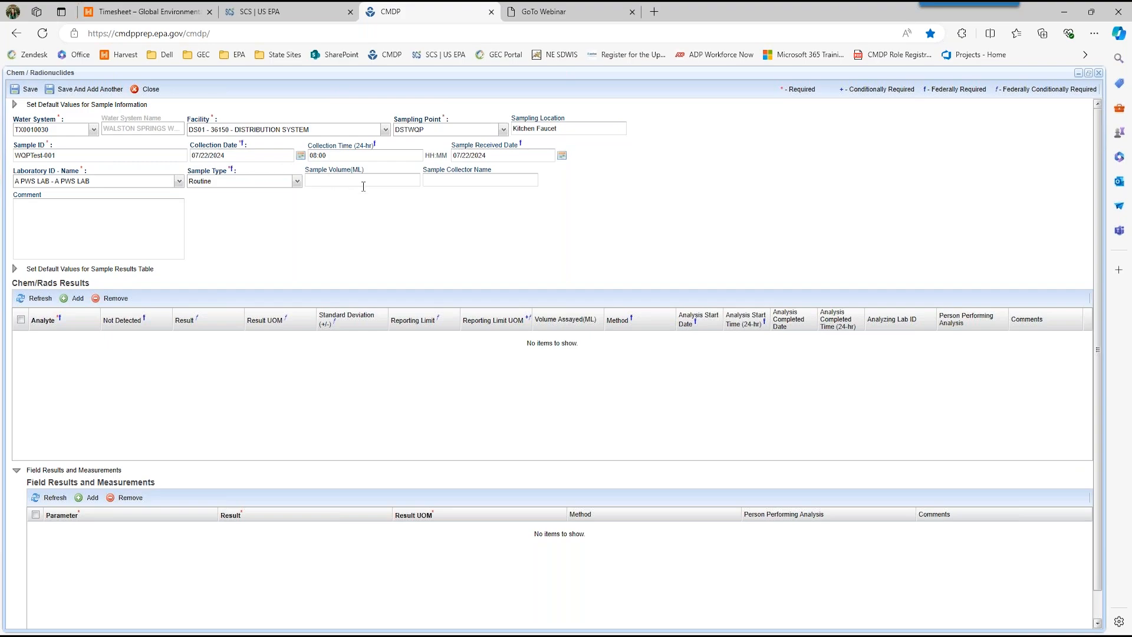
click(439, 183)
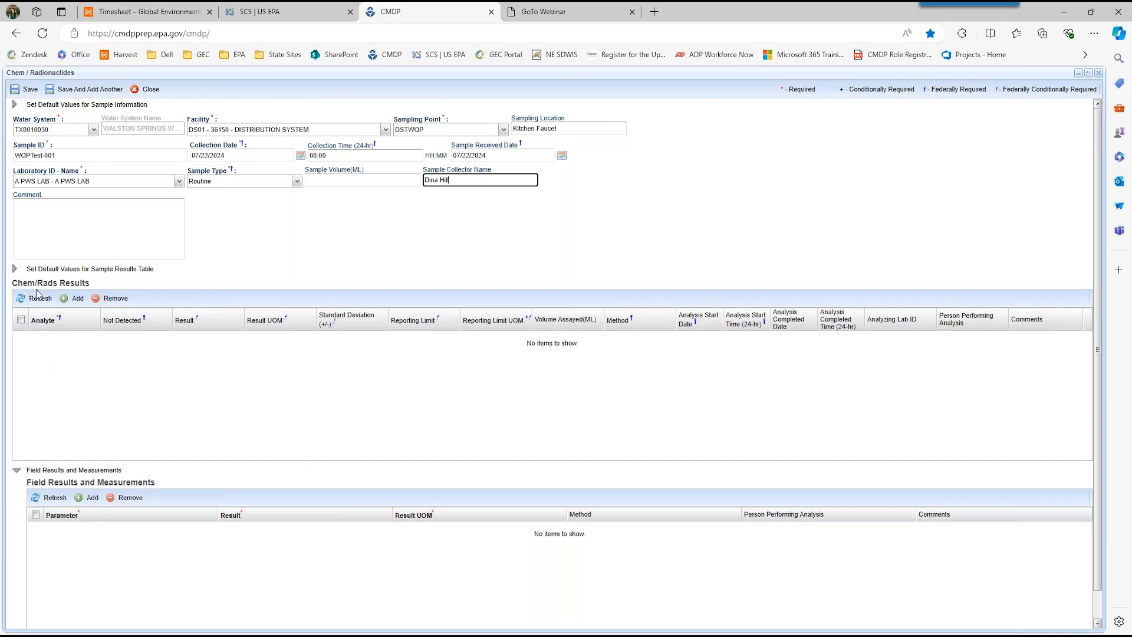
Step: Add a Chem/Rads result row for analyte 1044 (Orthophosphate) and clear its Not Detected option
click(78, 299)
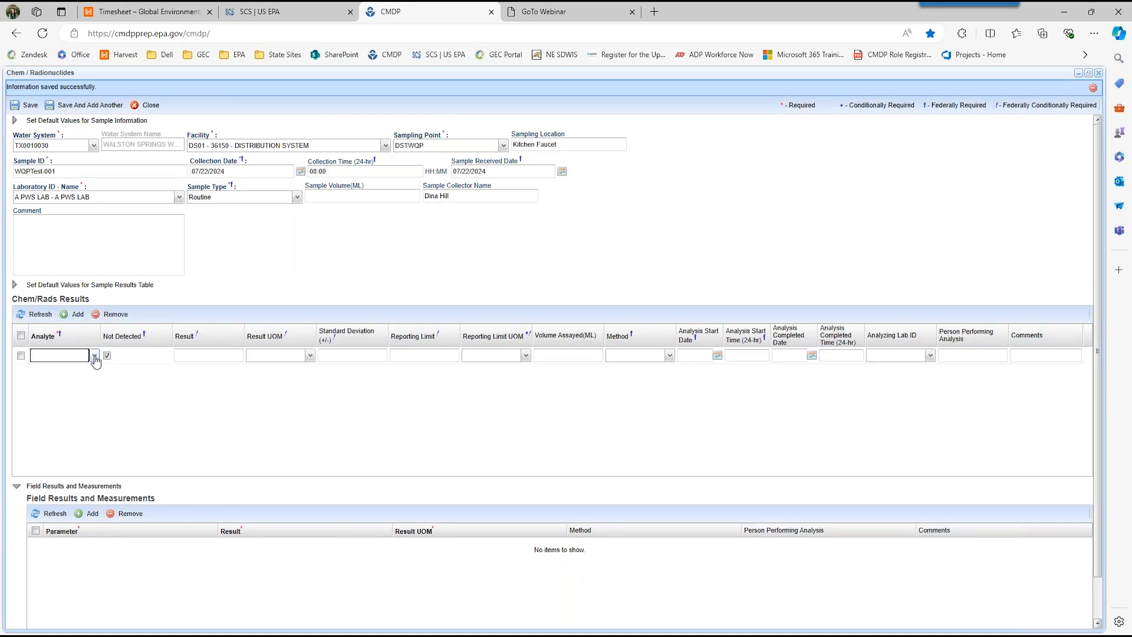
click(94, 355)
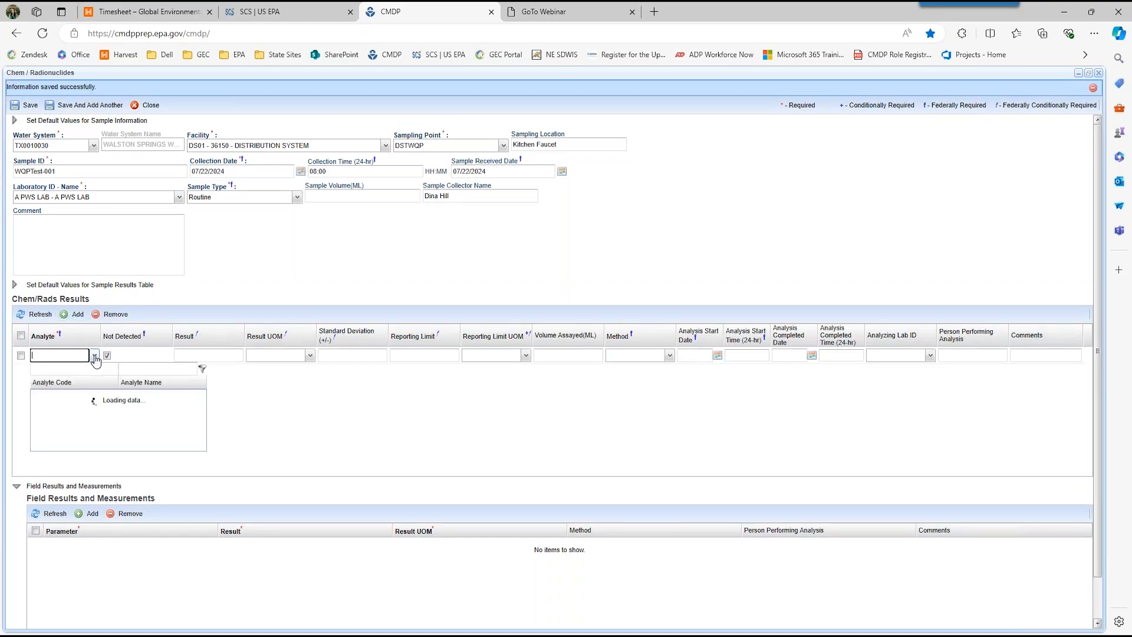
scroll(108, 450, down, 5)
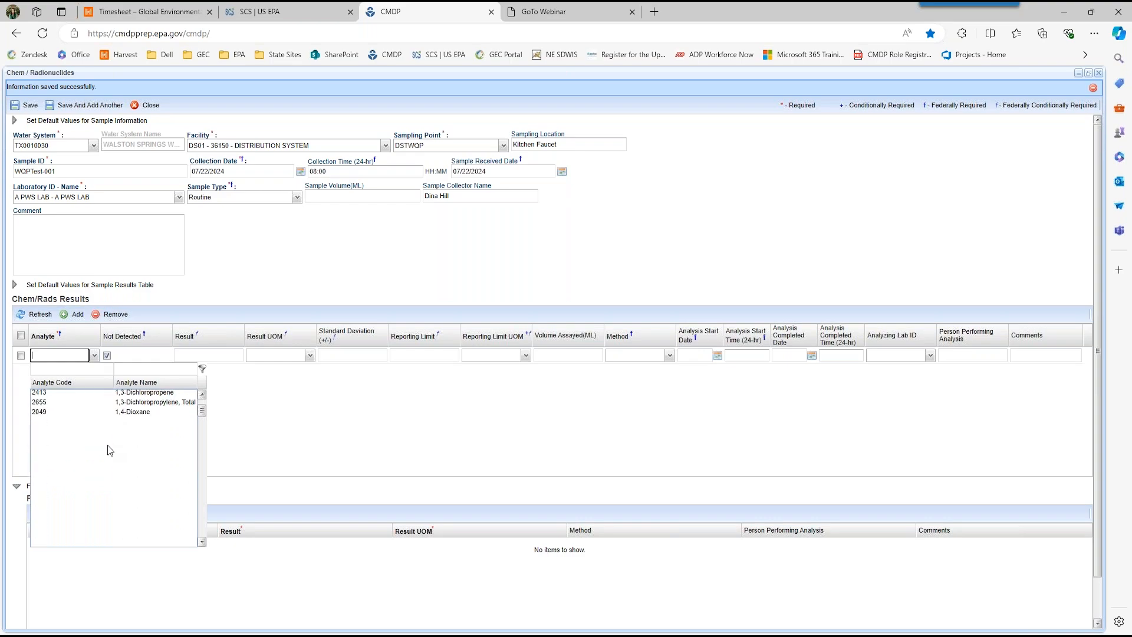
scroll(107, 450, up, 10)
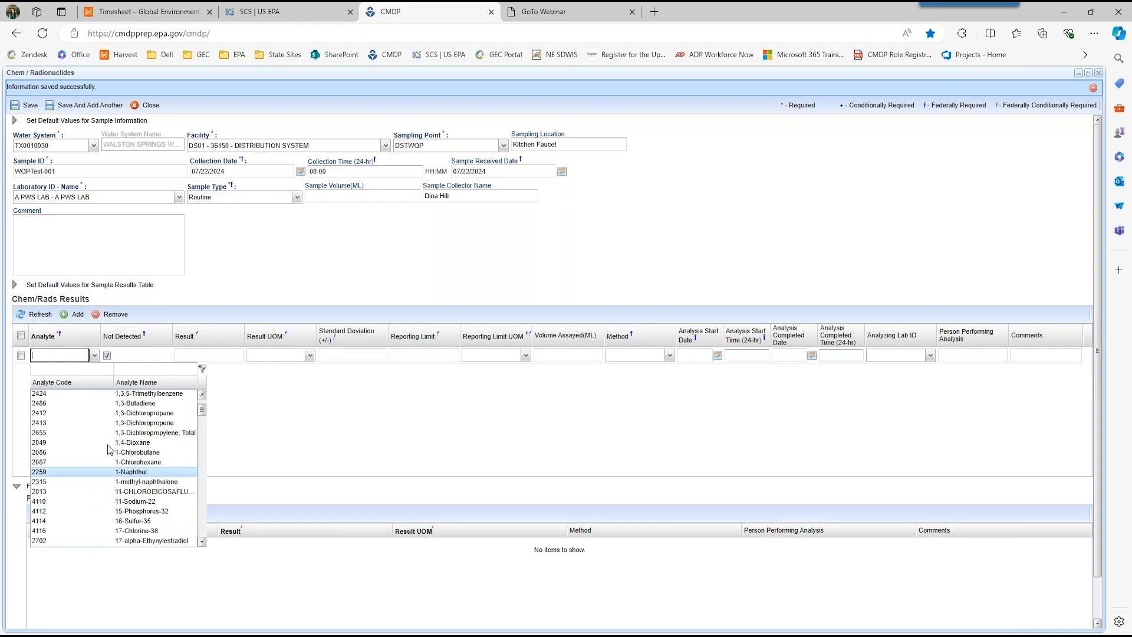
click(57, 356)
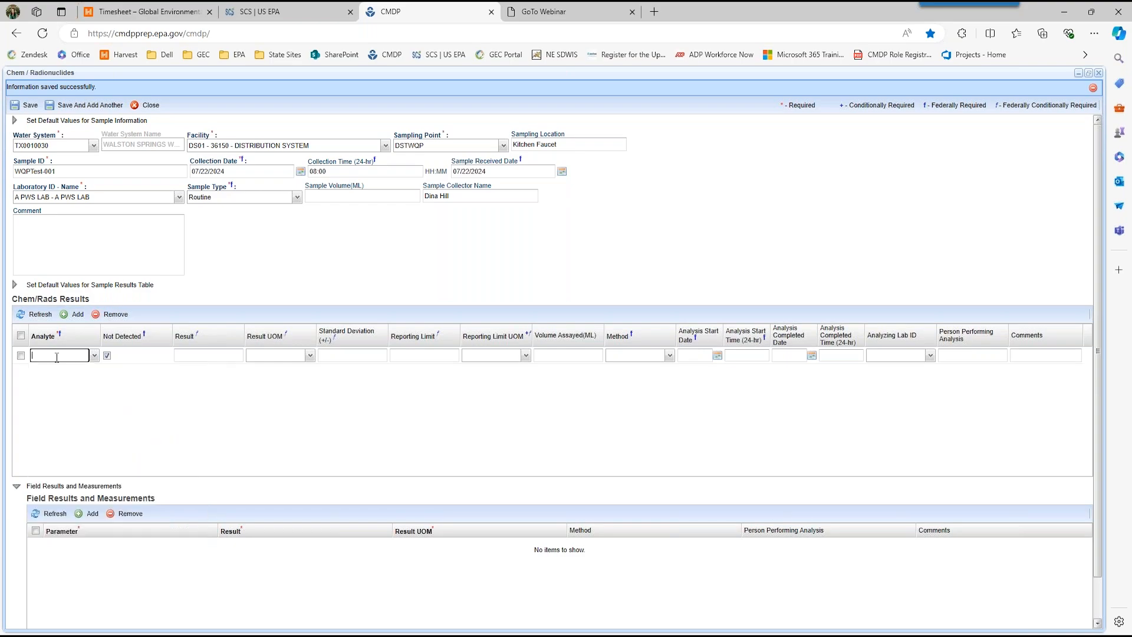
text(10)
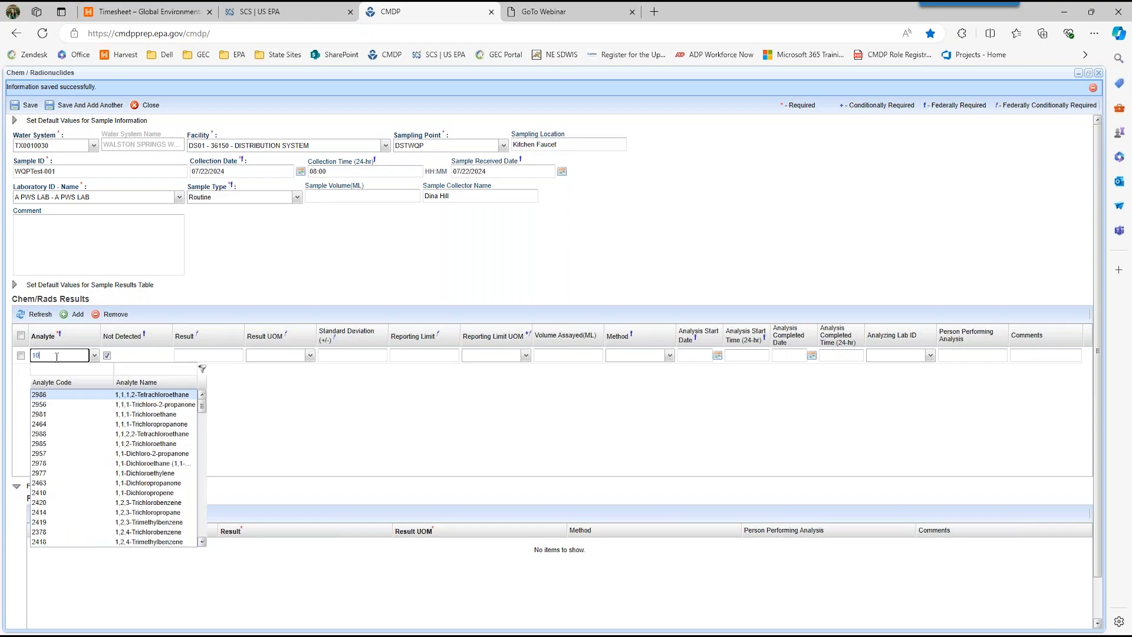
text(44)
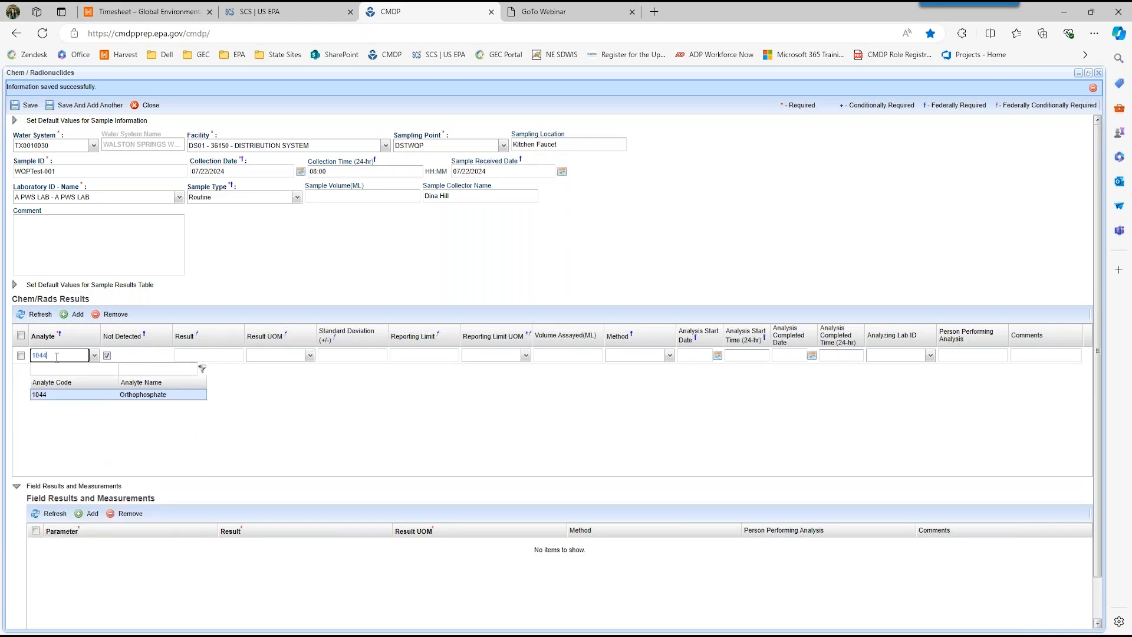
key(Tab)
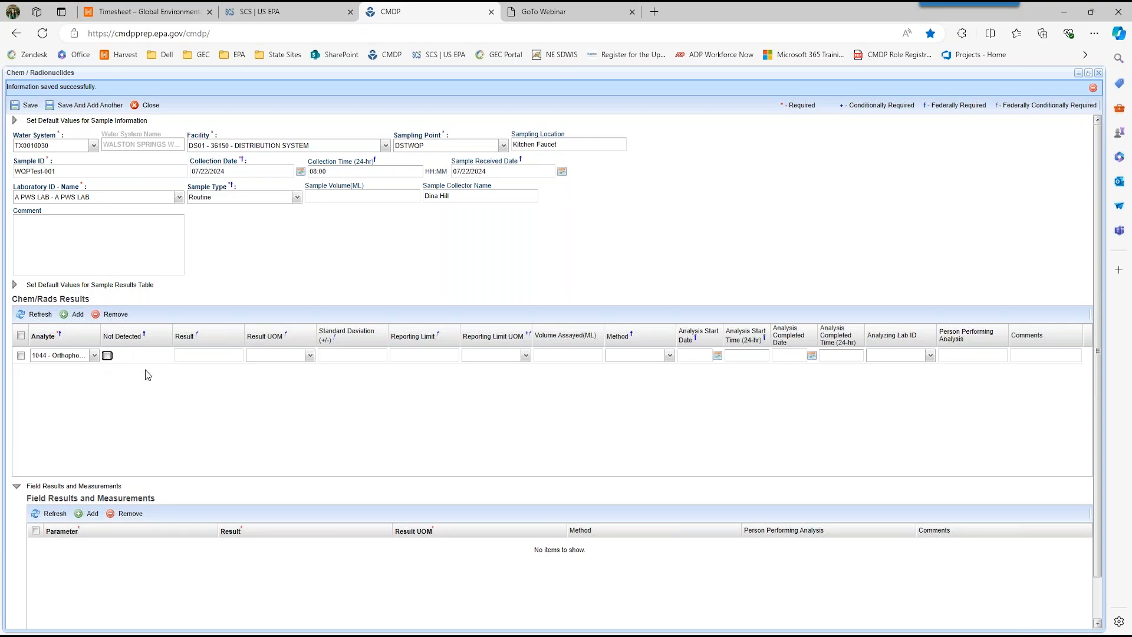
Step: Set the orthophosphate result to 1.7 mg/L
click(192, 356)
text(1.7)
key(Tab)
text(m)
key(Tab)
Step: Give the orthophosphate result a reporting limit of 0.01 mg/L and the method 4500P-E - COLORIMETRIC, MANUAL
click(405, 356)
text(0.01)
key(Tab)
text(mg)
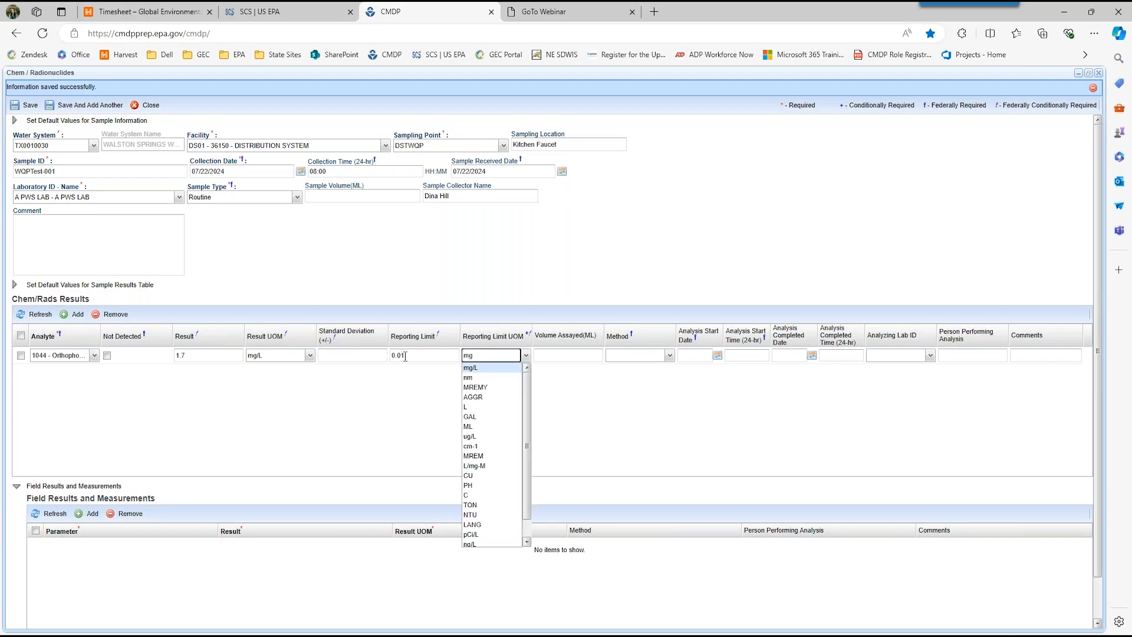
key(Tab)
key(Tab)
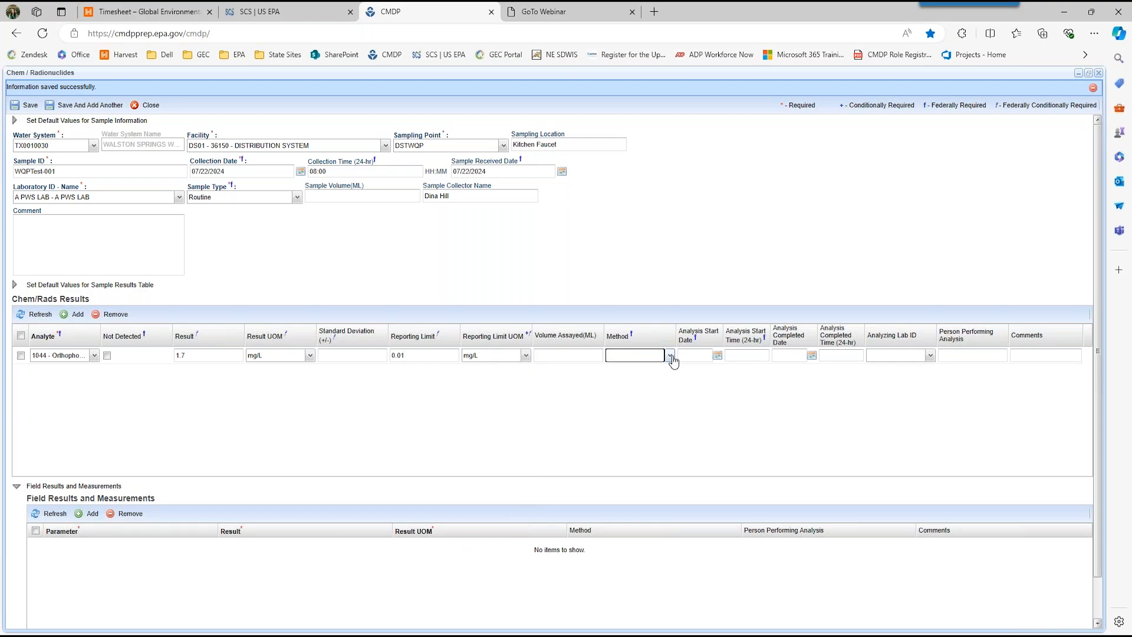
click(669, 357)
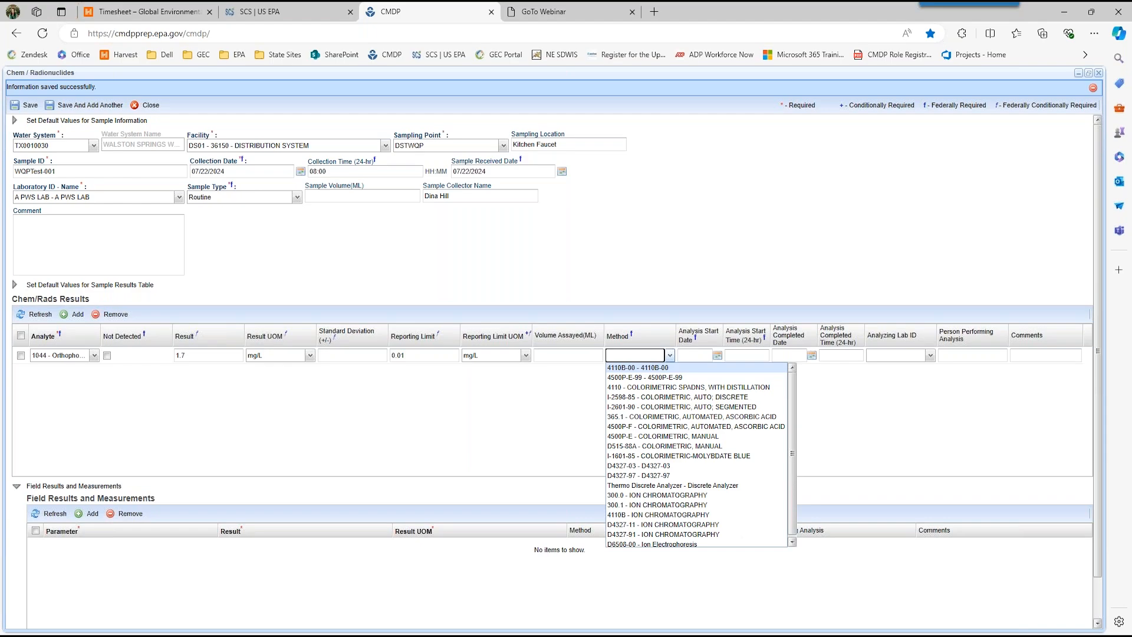
click(663, 437)
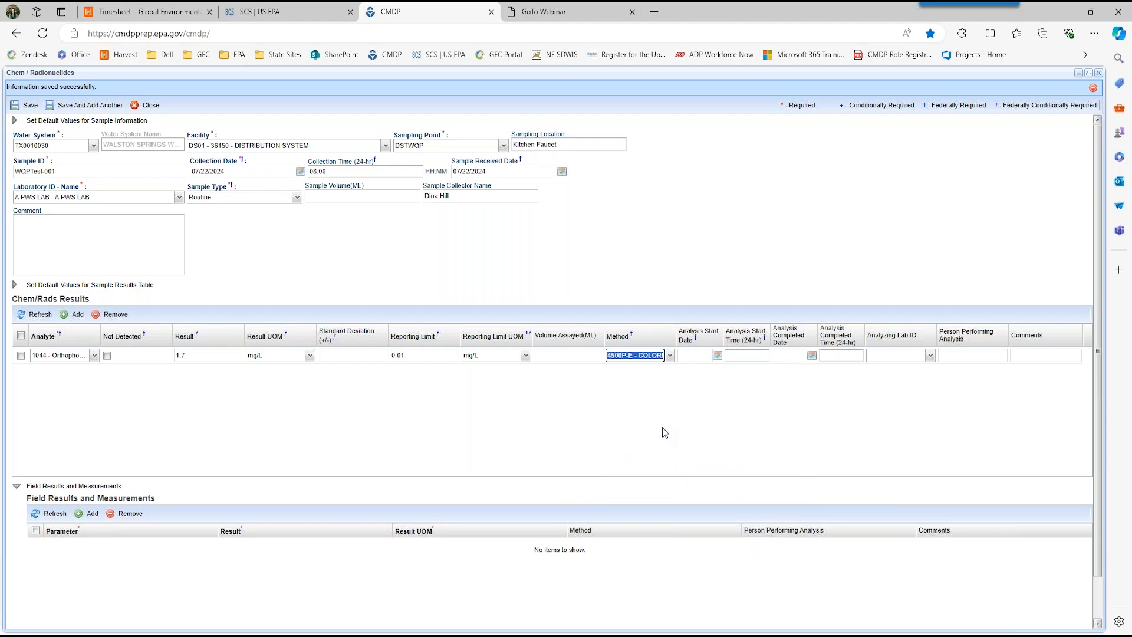
Step: Widen the analysis date and time columns and set the orthophosphate analysis start to 07/22/2024 at 01:00
drag(723, 339, 814, 319)
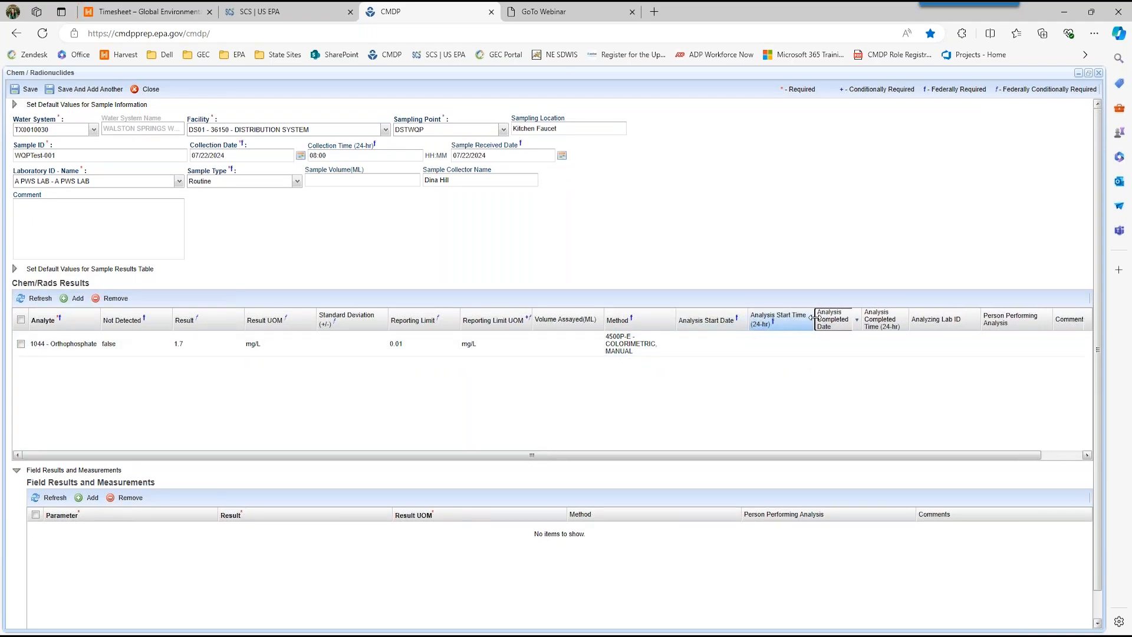
drag(862, 319, 955, 318)
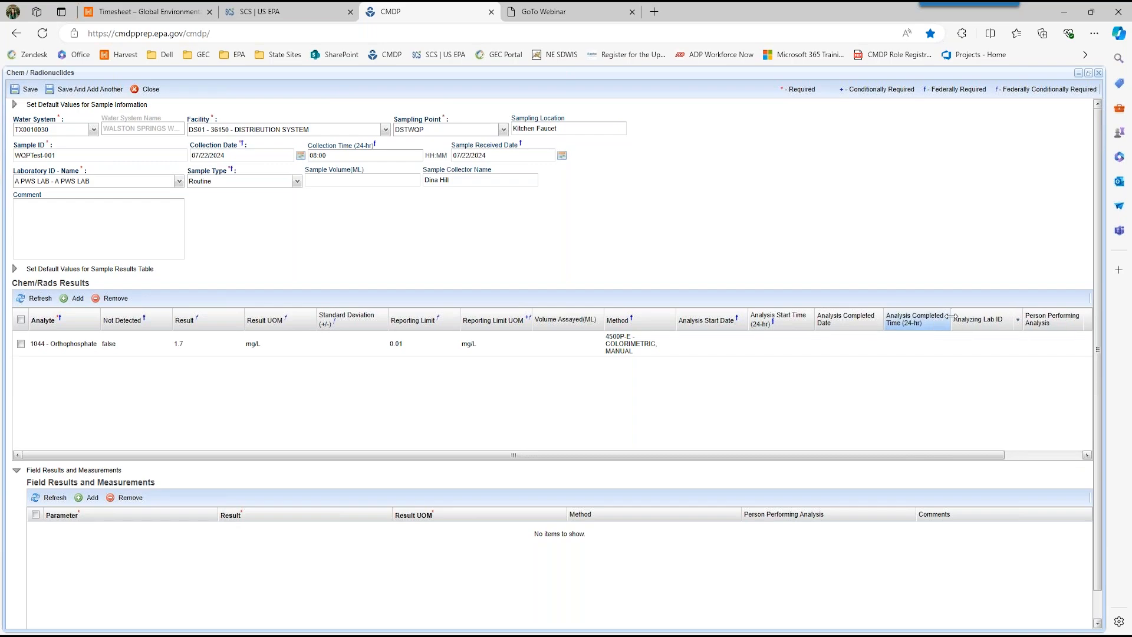
click(692, 333)
text(07/22/2024)
key(Tab)
text(1:00)
key(Tab)
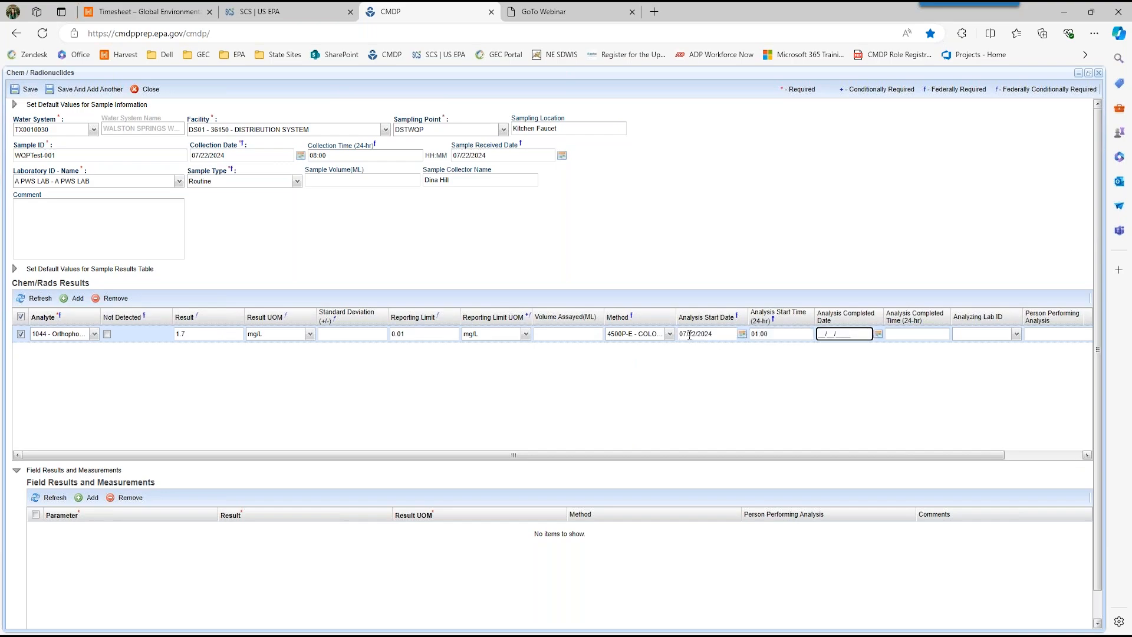
Step: Change the orthophosphate result's analysis start time to 10:00
click(760, 334)
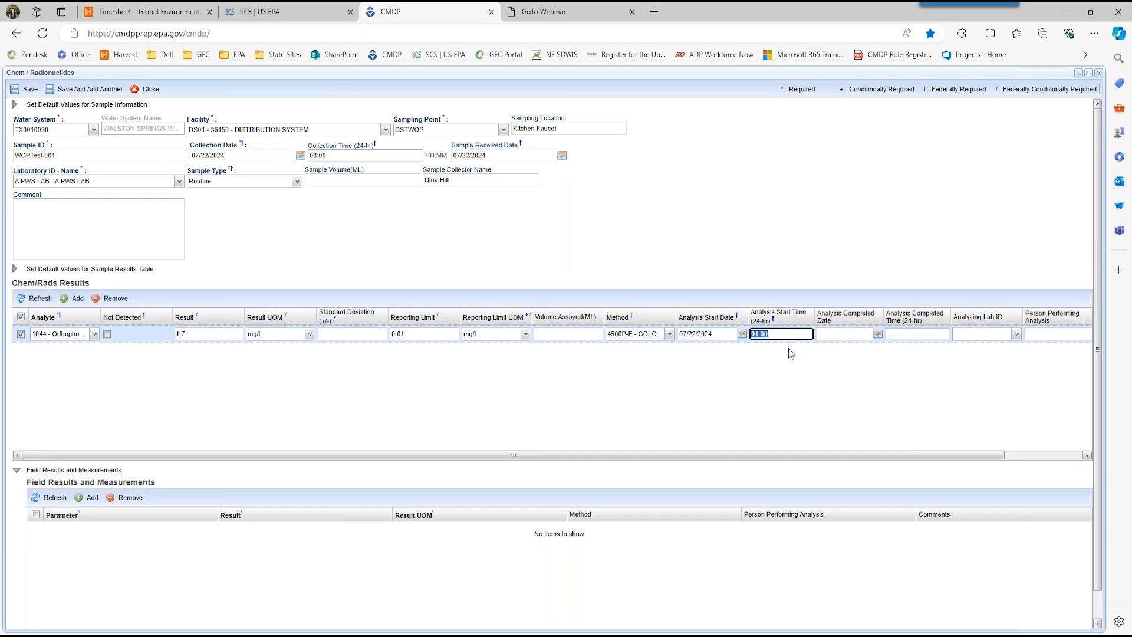
key(Return)
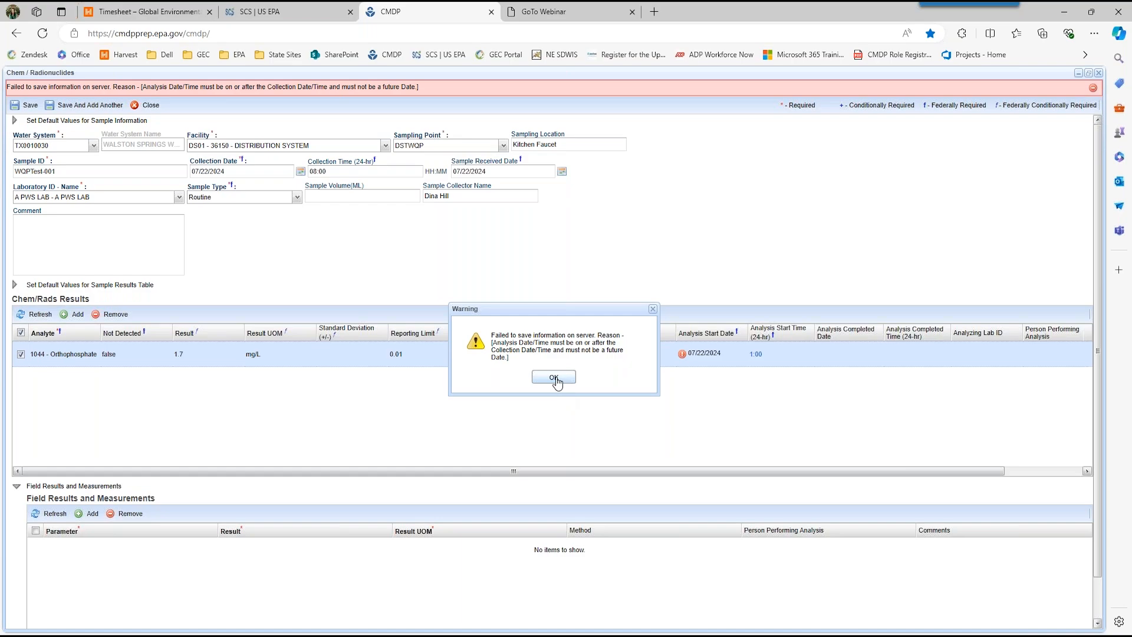
click(554, 378)
click(769, 359)
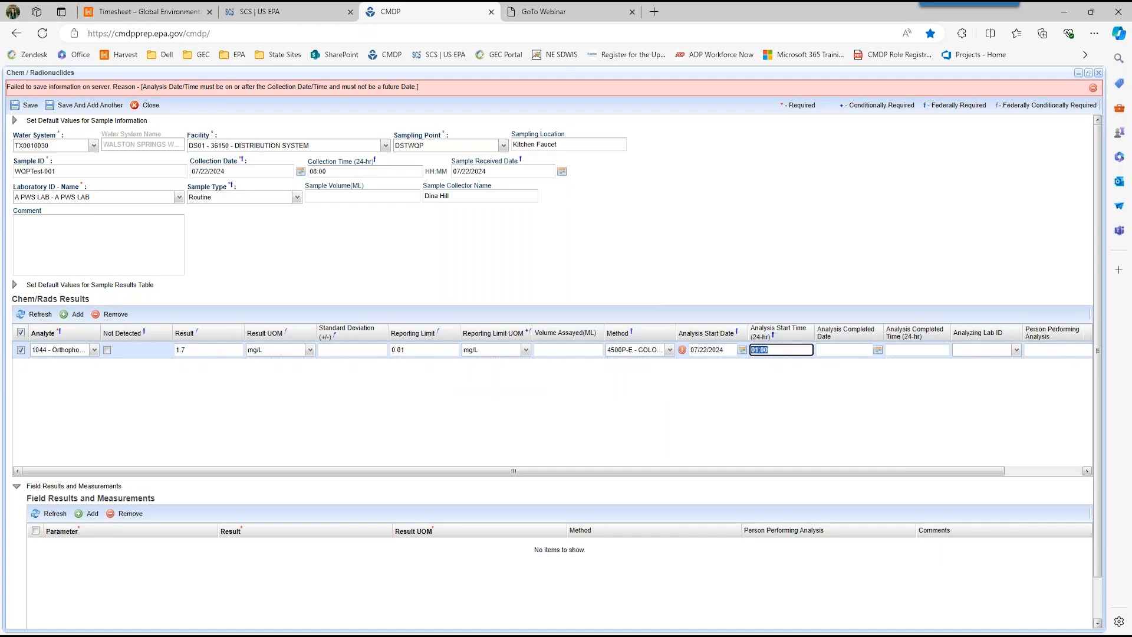
text(1000)
key(Tab)
Step: Set the orthophosphate result's analysis completion to 07/22/2024 at 15:00 and commit the row
text(07/22/2)
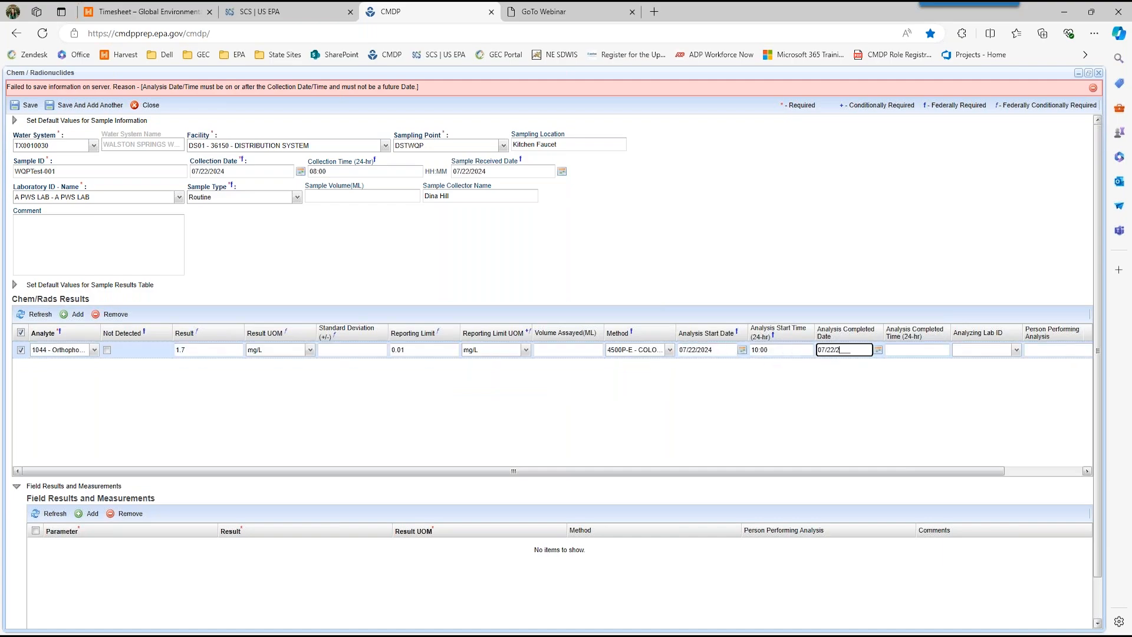
text(024)
key(Tab)
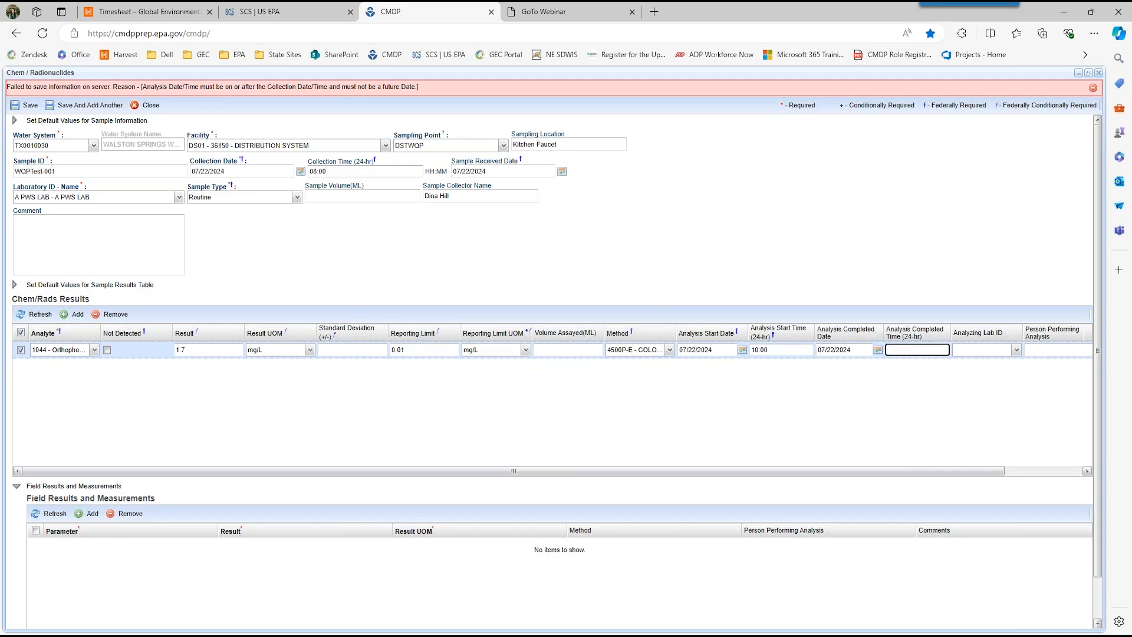
text(1500)
click(698, 389)
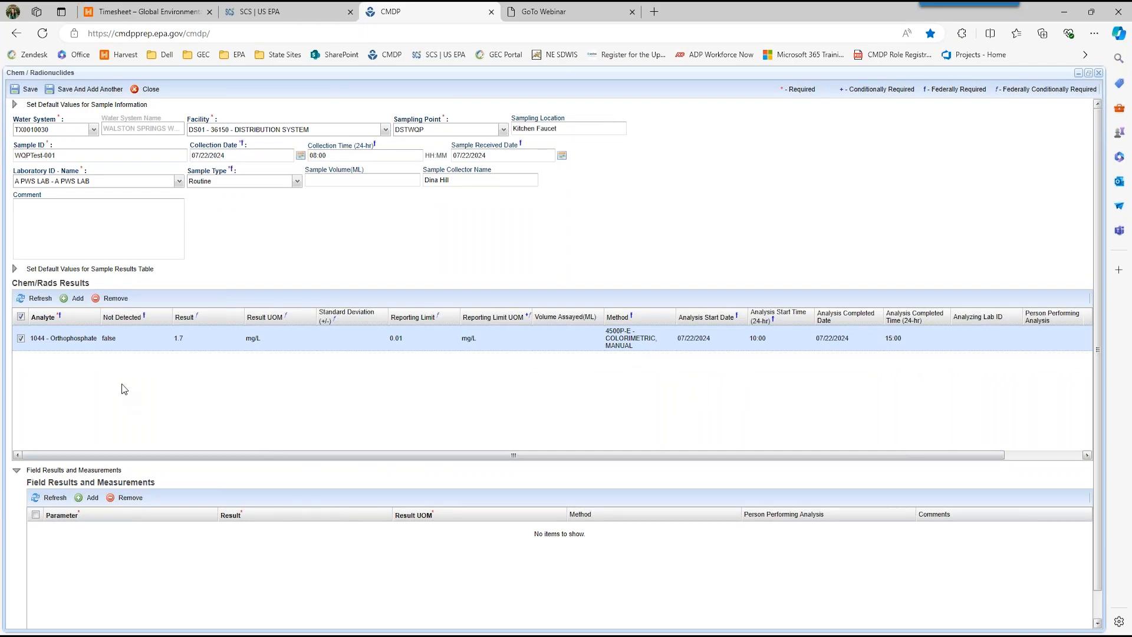
Step: Add a Chem/Rads result row for analyte 1064 (Conductivity at 25 C) and clear its Not Detected option
click(77, 299)
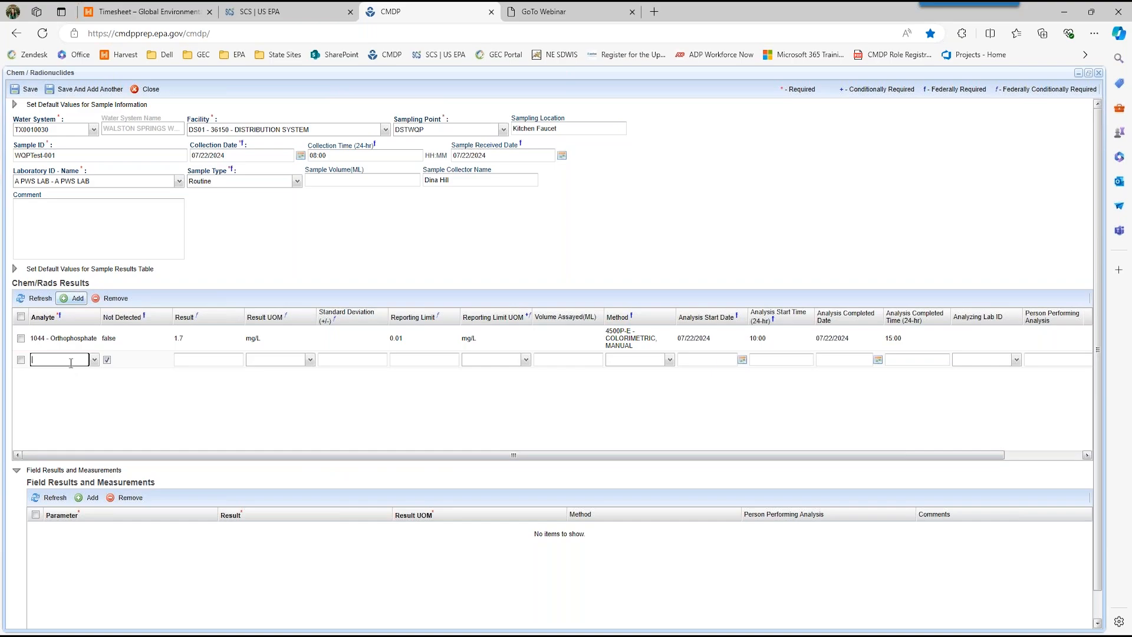
text(106)
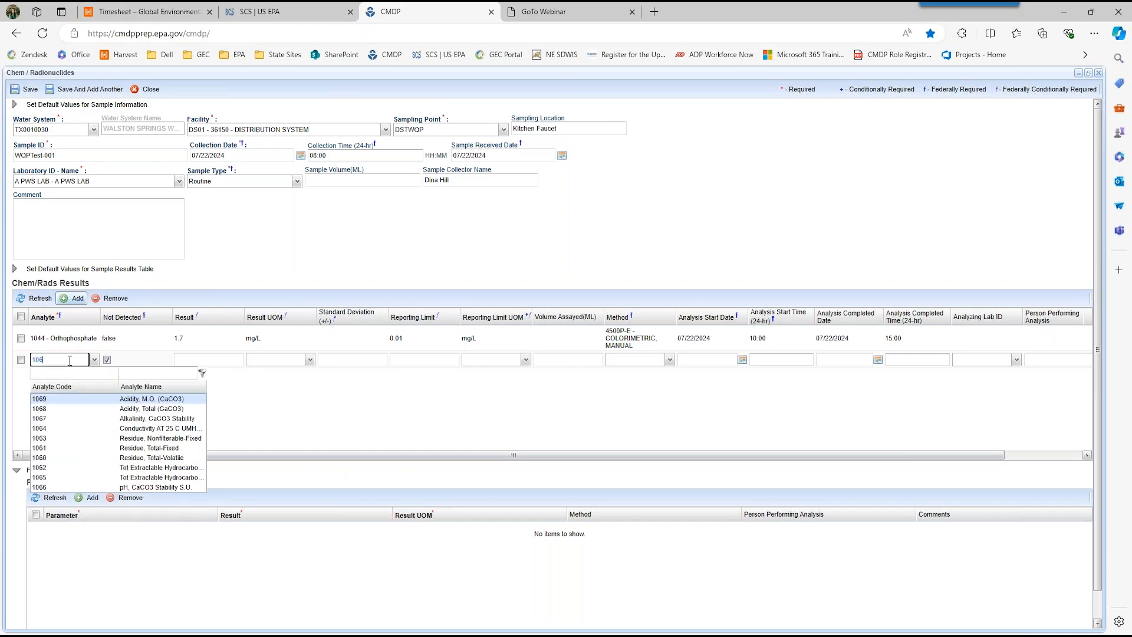
text(4)
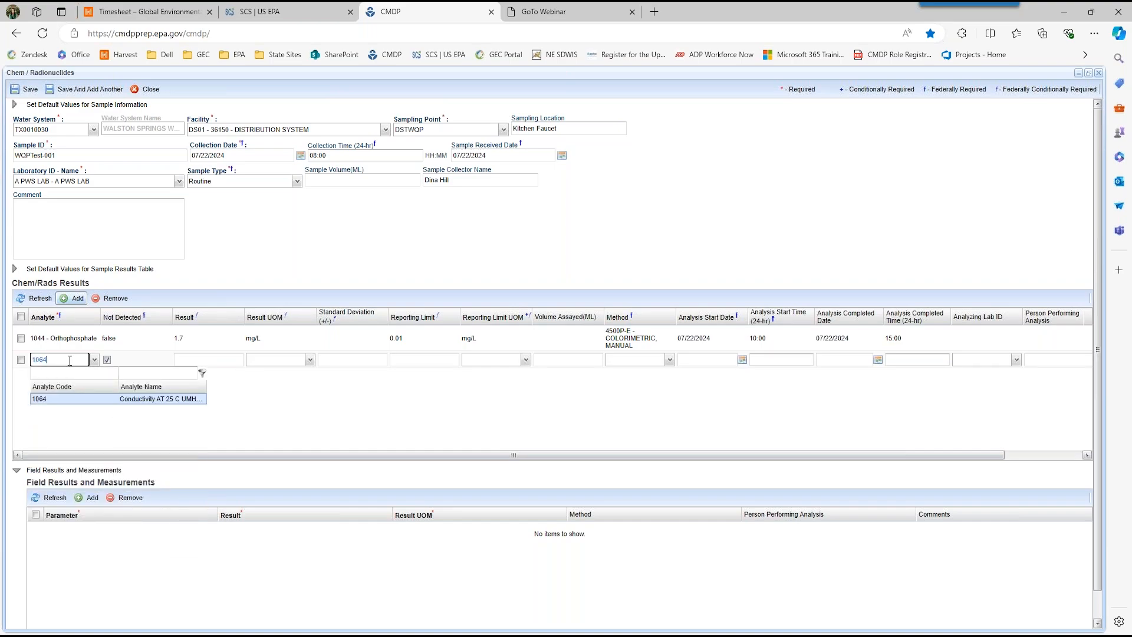
click(51, 390)
click(52, 406)
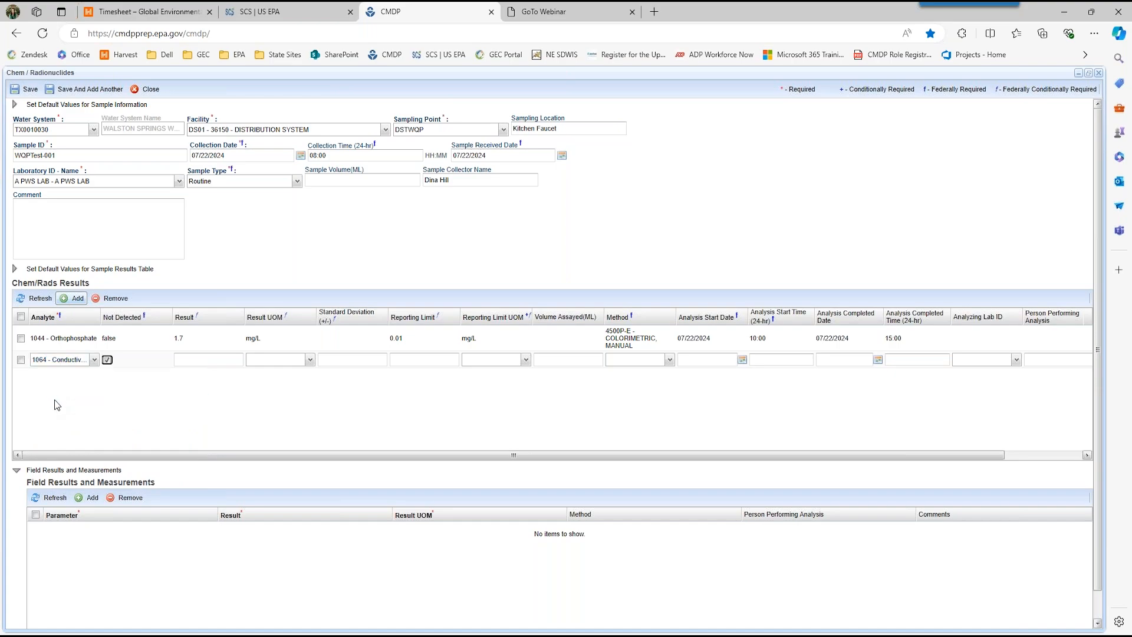
click(107, 360)
Step: Set the conductivity result to 520 umho/cm
click(201, 361)
text(520)
key(Tab)
click(310, 361)
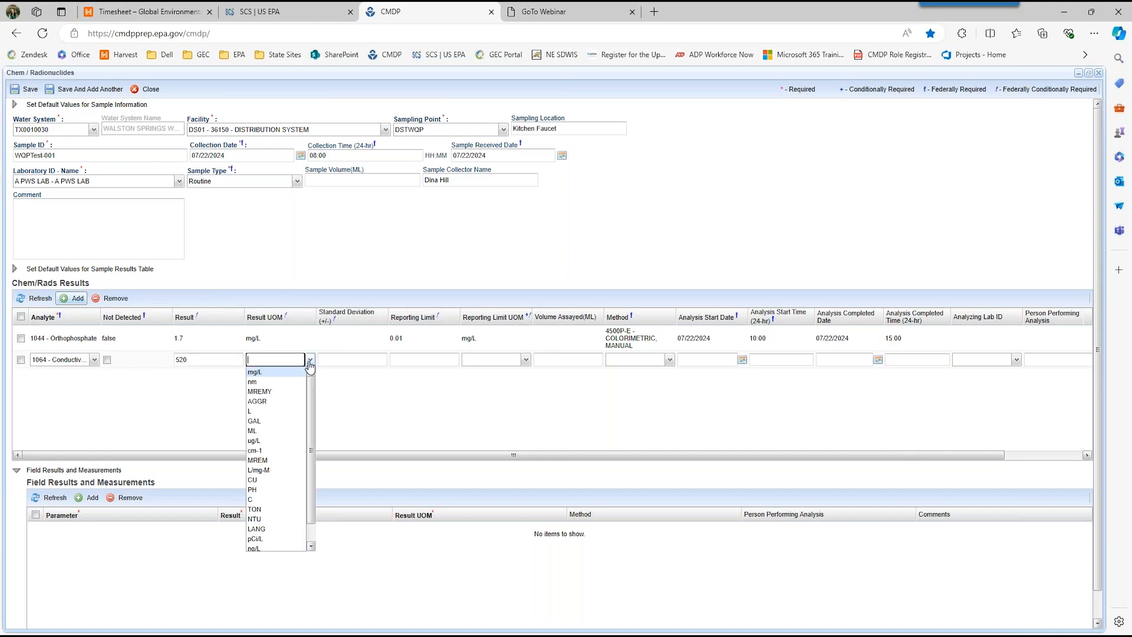
mouse_move(312, 435)
mouse_down()
mouse_move(313, 457)
mouse_move(309, 411)
mouse_move(311, 452)
mouse_up()
text(u)
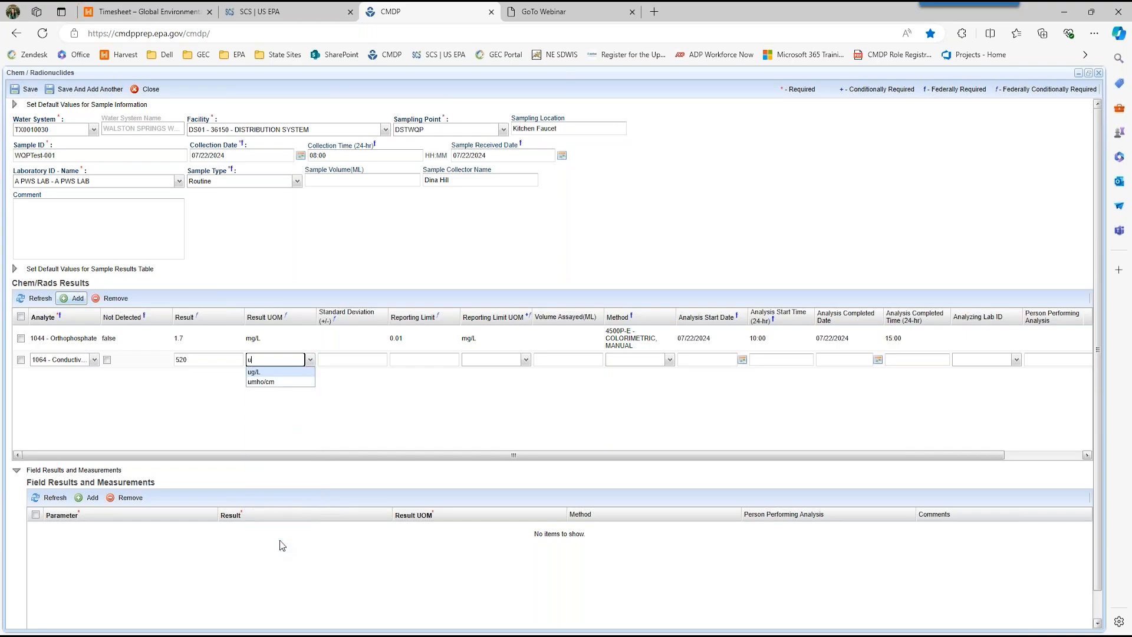
key(Down)
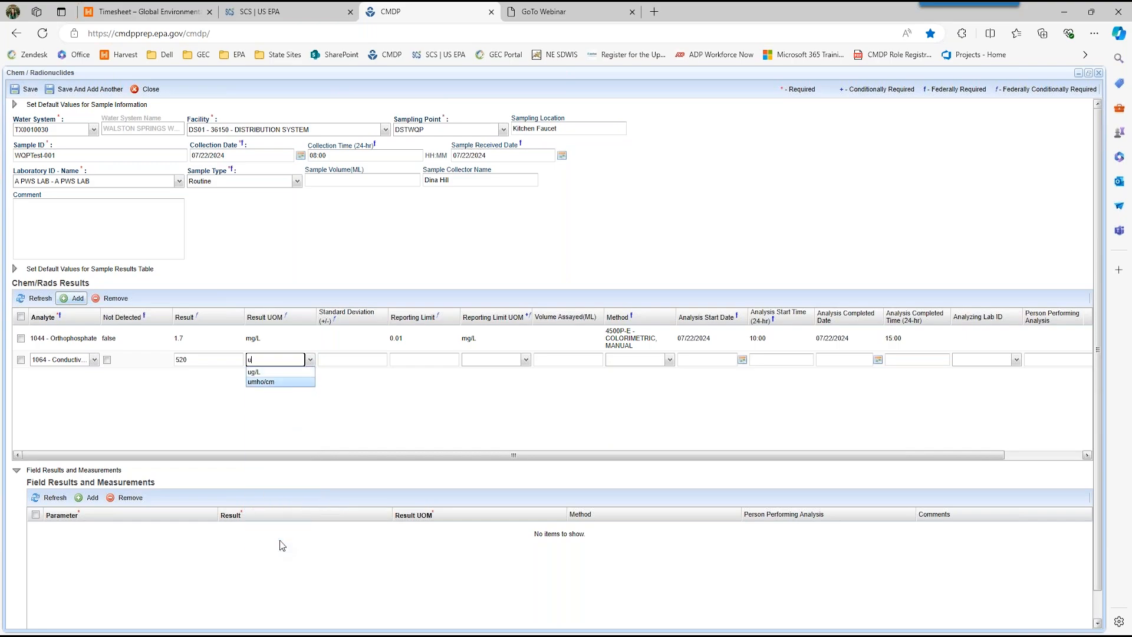
key(Tab)
Step: Give the conductivity result a reporting limit of 1 umho/cm and the method 2510B - CONDUCTANCE AT 25C
key(Tab)
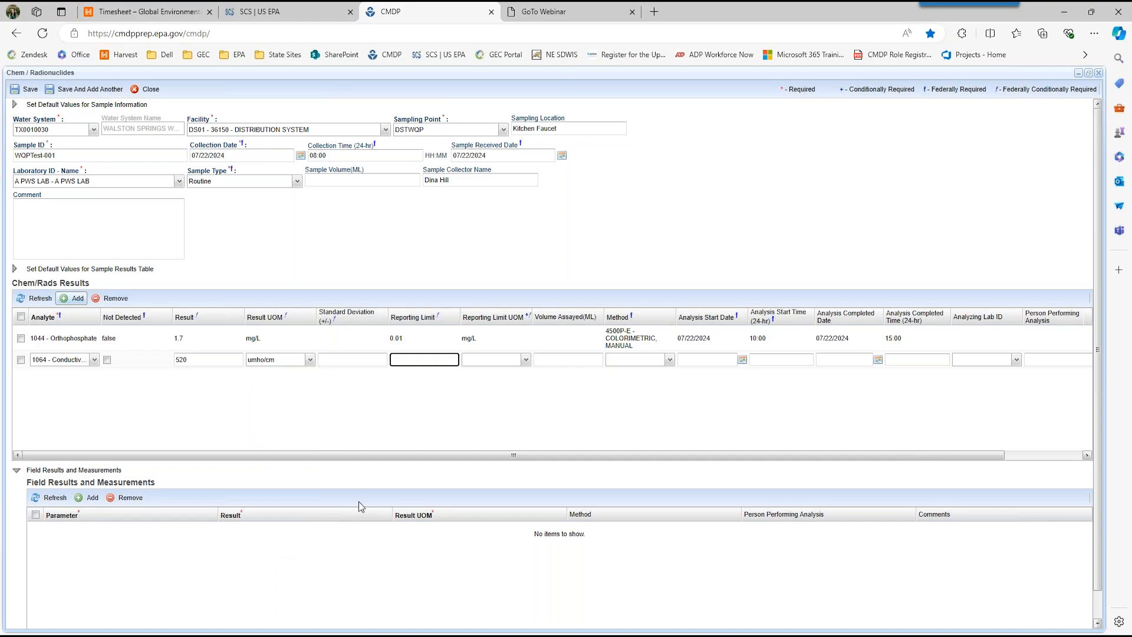
text(1)
key(Tab)
text(um)
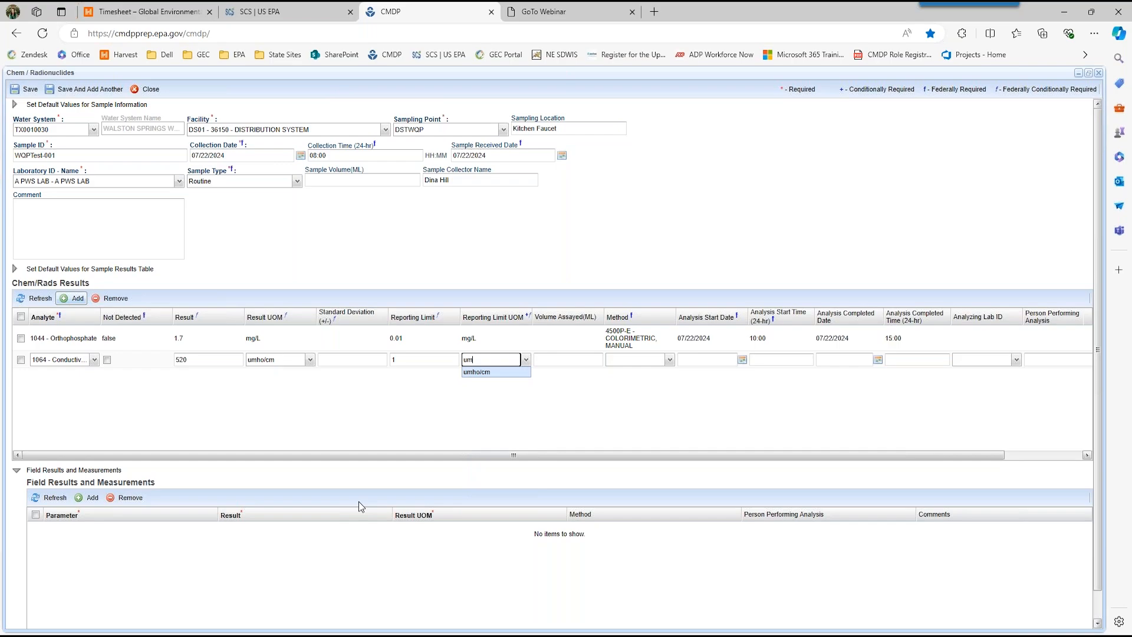
key(Tab)
key(Tab)
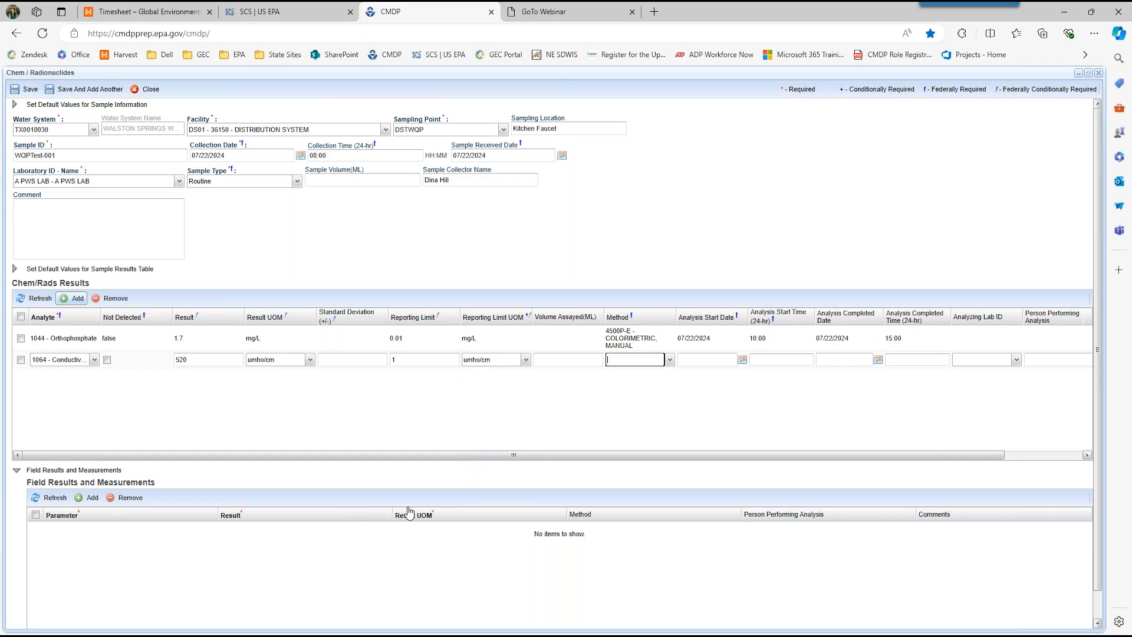
click(670, 361)
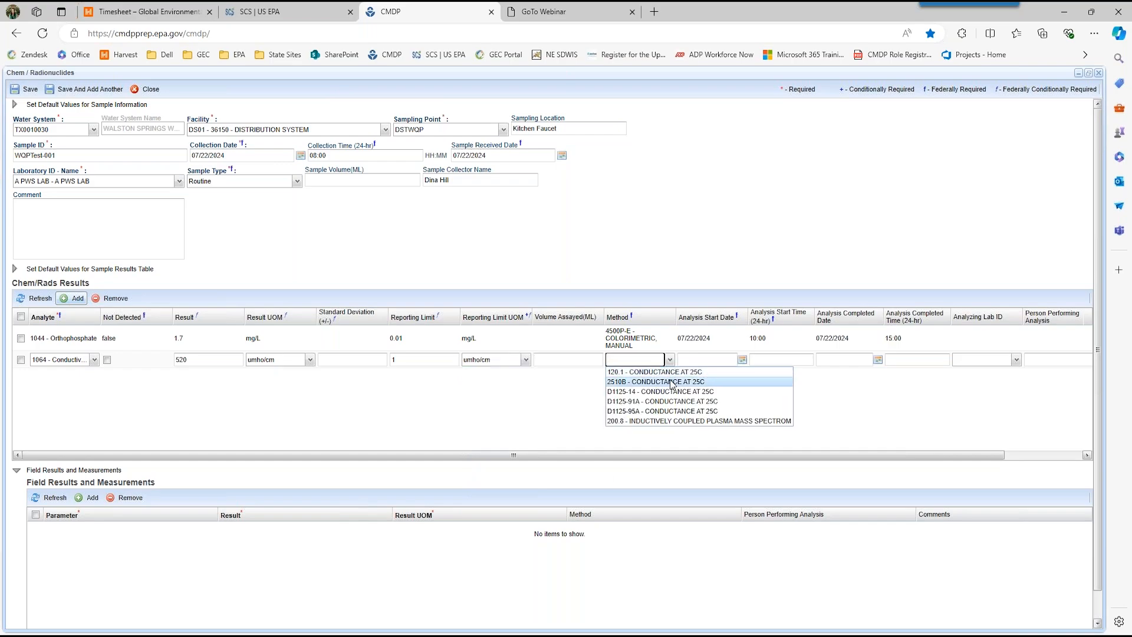
click(672, 382)
Step: Set the conductivity result's analysis start to 07/22/2024 at 10:00
click(688, 358)
text(07/)
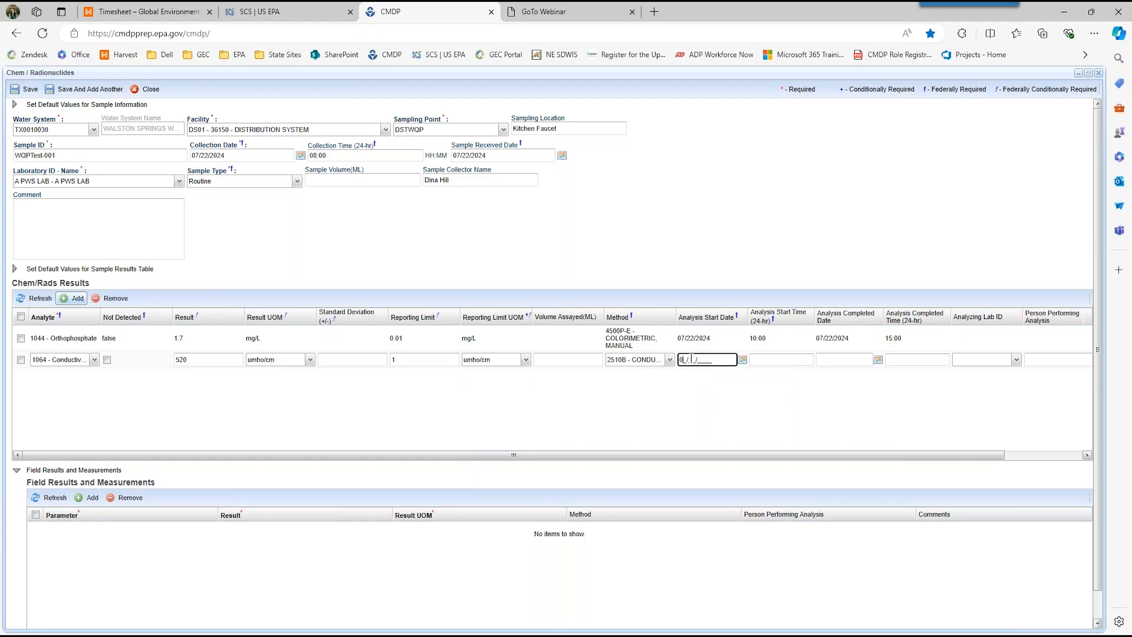
text(22/2024)
key(Tab)
text(10:00)
Step: Set the conductivity result's analysis completion to 07/22/2024 at 15:00 and commit the row
key(Tab)
text(07/22/2024)
key(Tab)
text(1500)
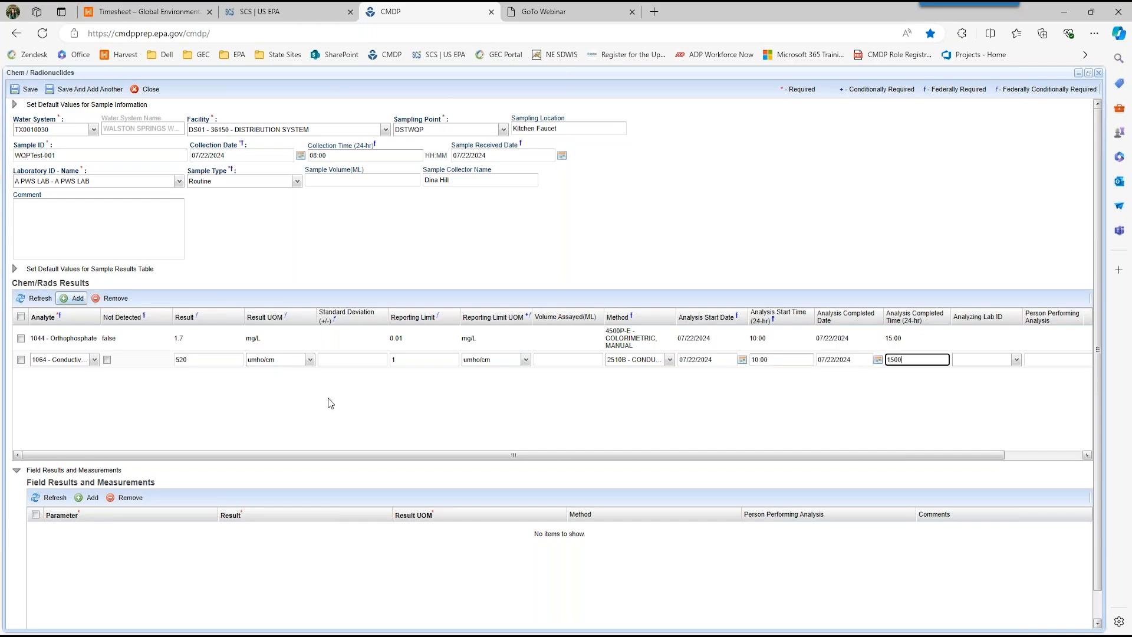
click(102, 420)
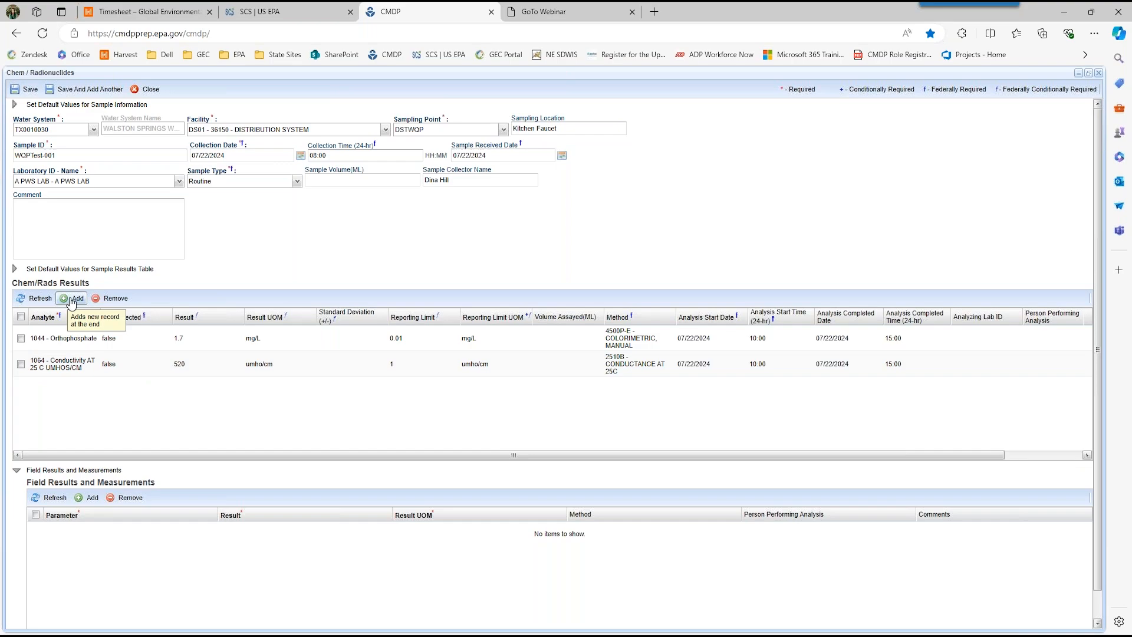
Step: Add a Chem/Rads result row for analyte 1927 (Alkalinity, Total), leaving it marked Not Detected
click(71, 299)
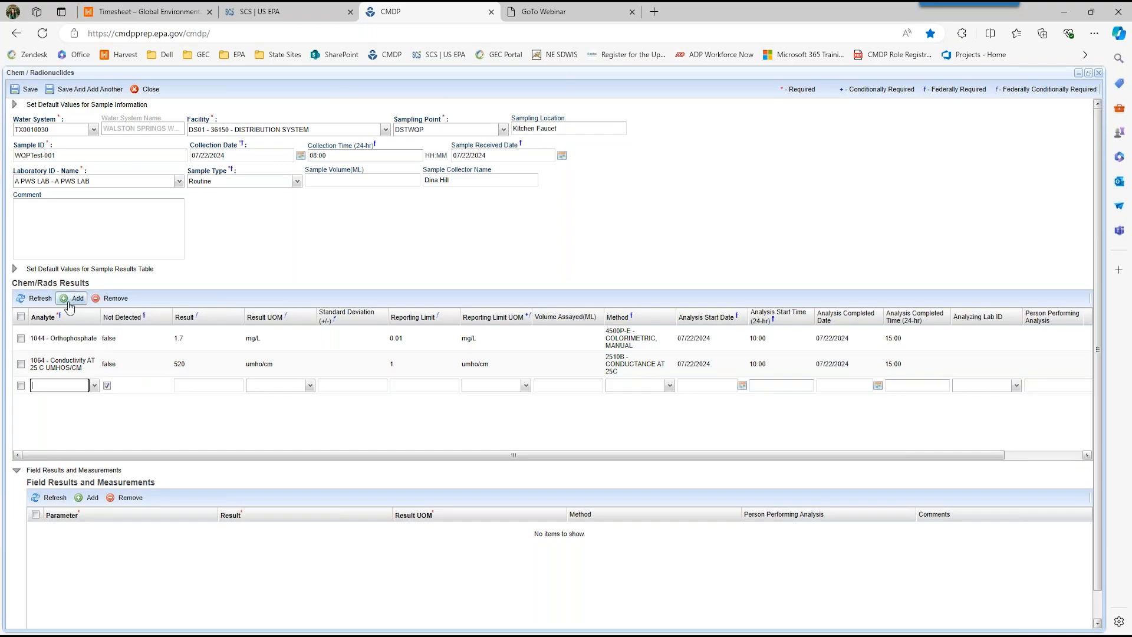
text(1927)
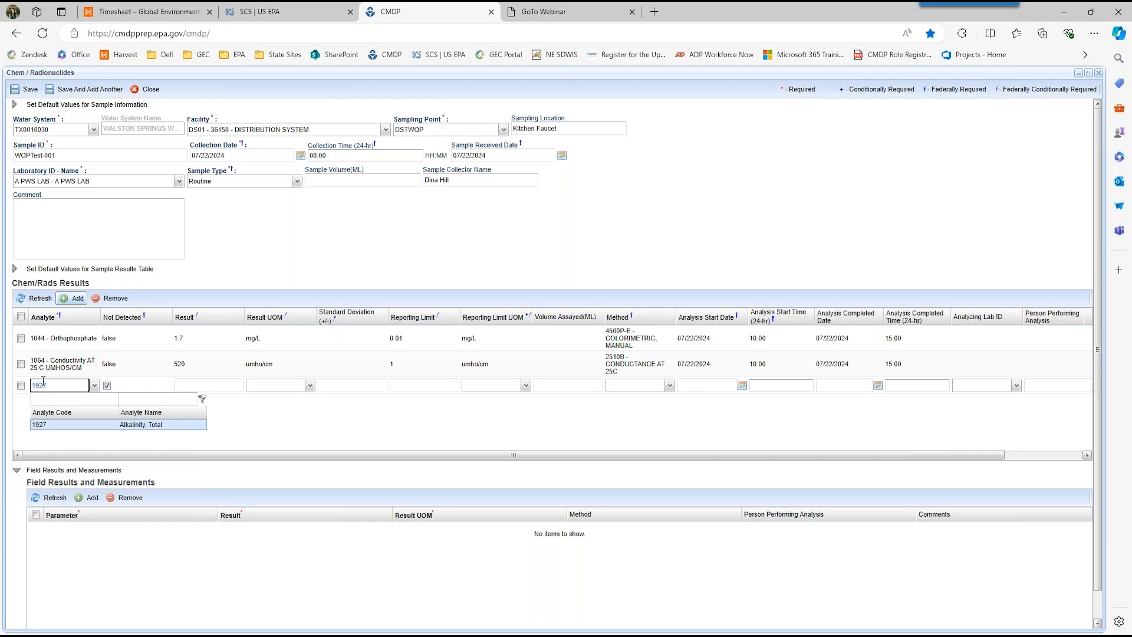
key(Tab)
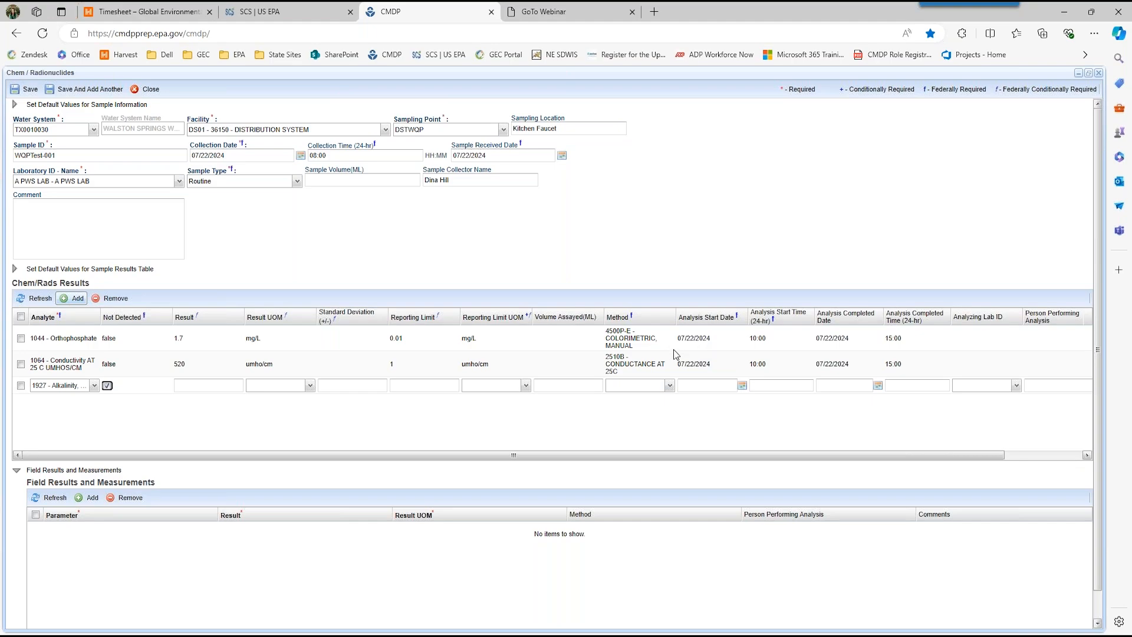
Step: Replace the sample's sampling location with a street address
click(583, 129)
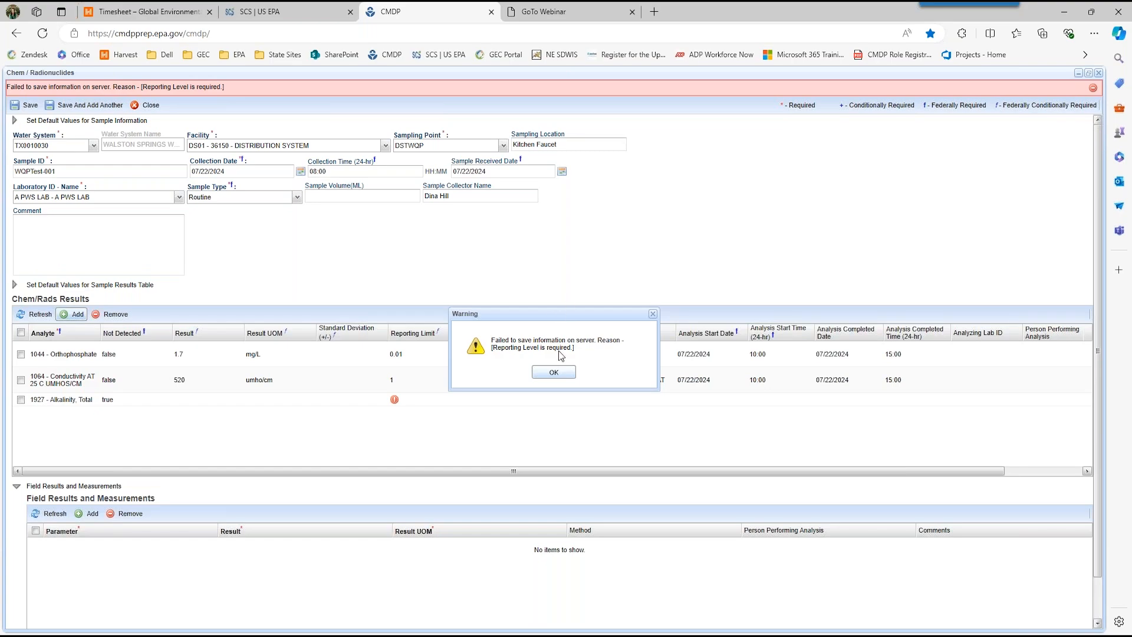
click(563, 375)
drag(580, 144, 512, 144)
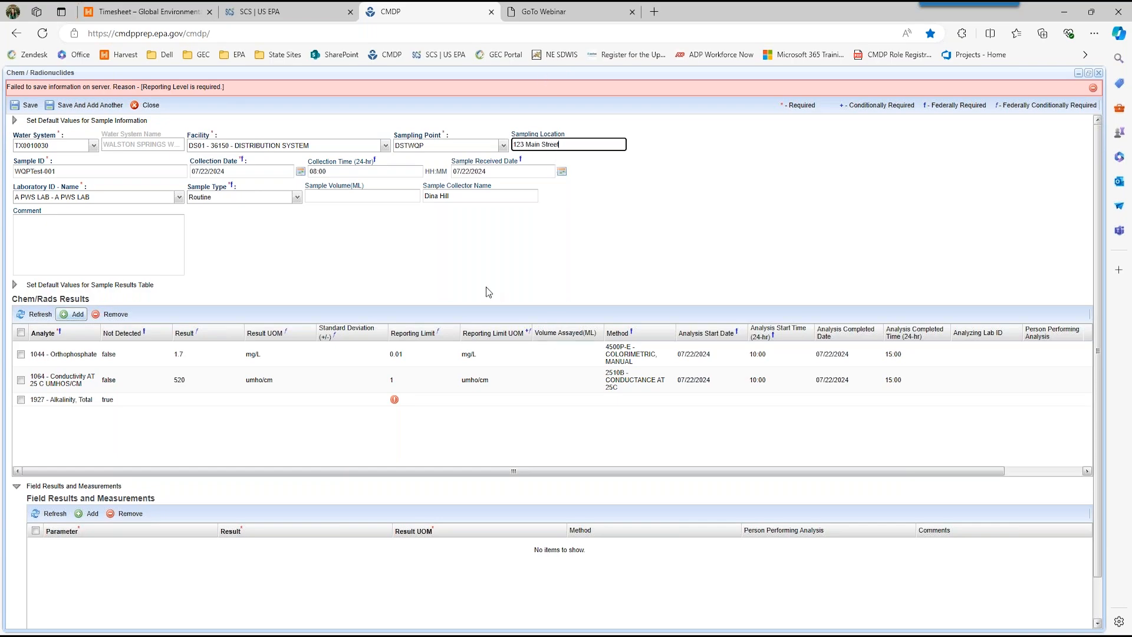
click(436, 426)
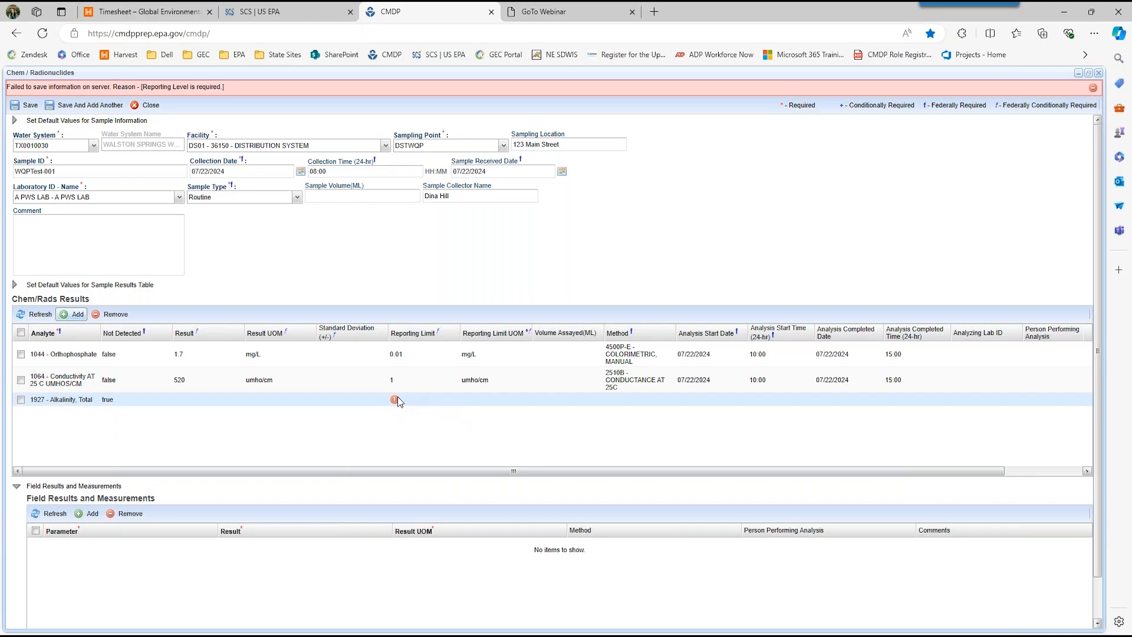
Step: Set the total alkalinity result's reporting limit to 20 mg/L and commit the row
mouse_move(396, 401)
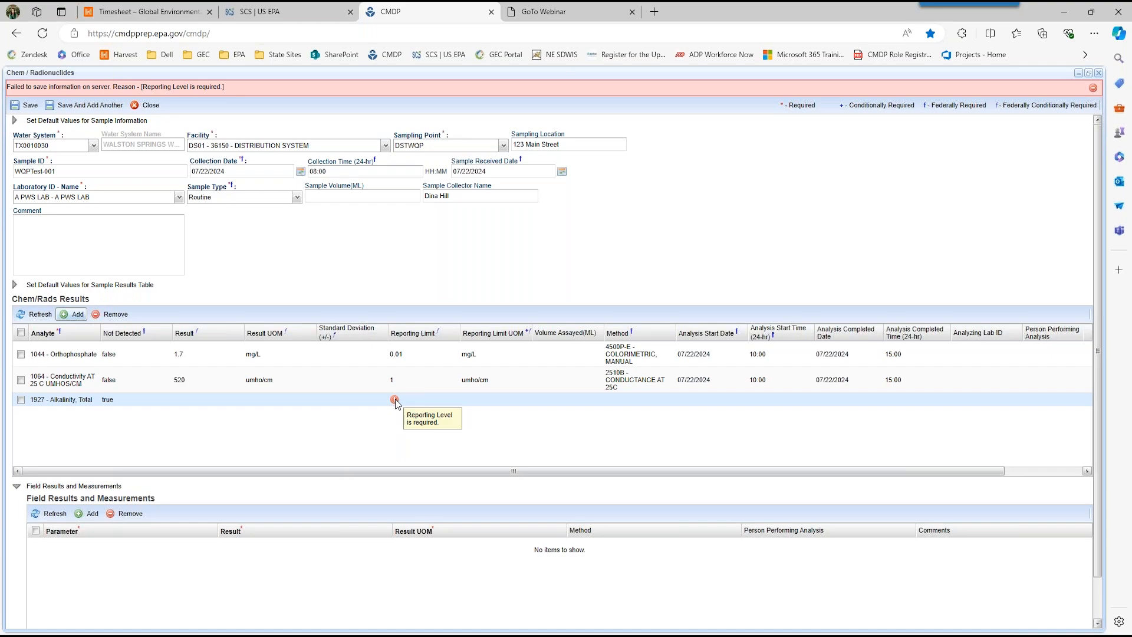
click(403, 400)
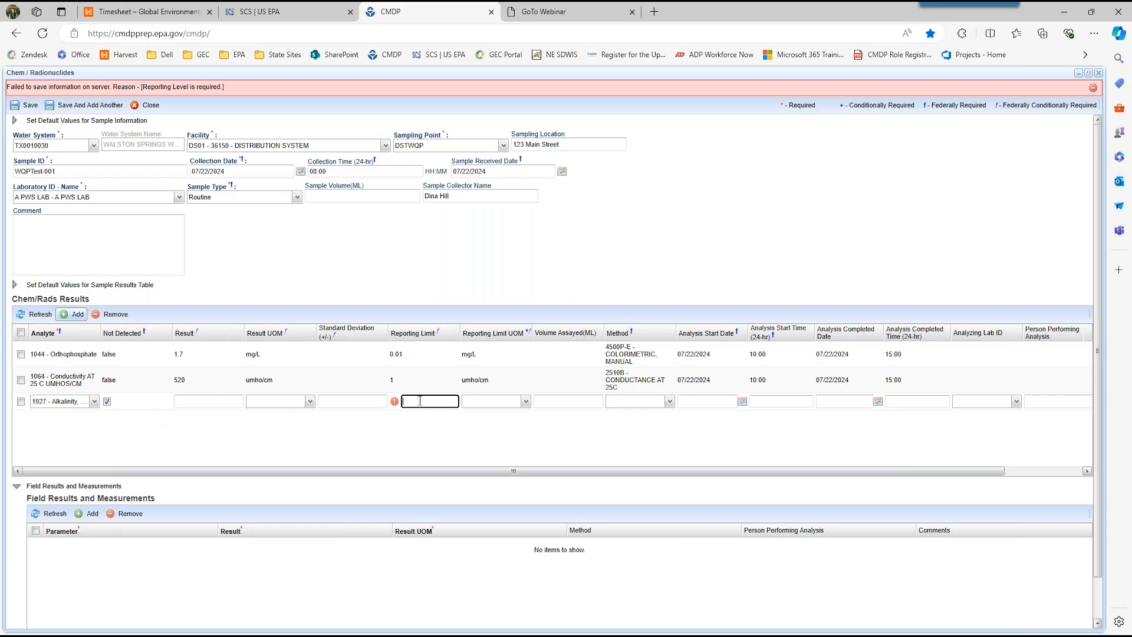
text(0)
key(Tab)
text(mg)
key(Tab)
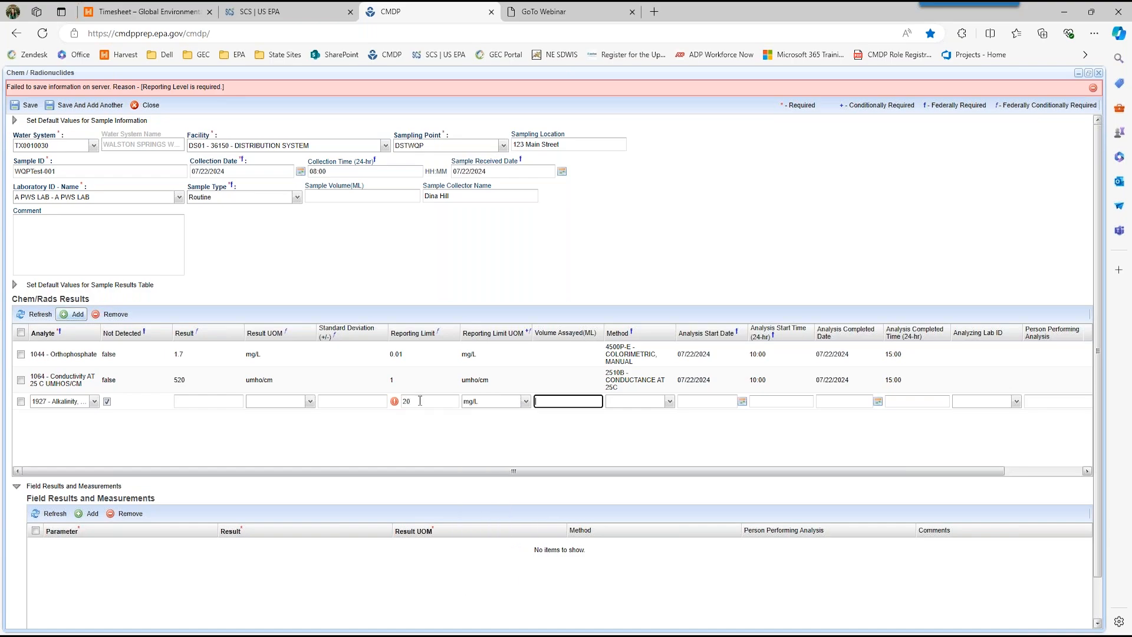
click(436, 420)
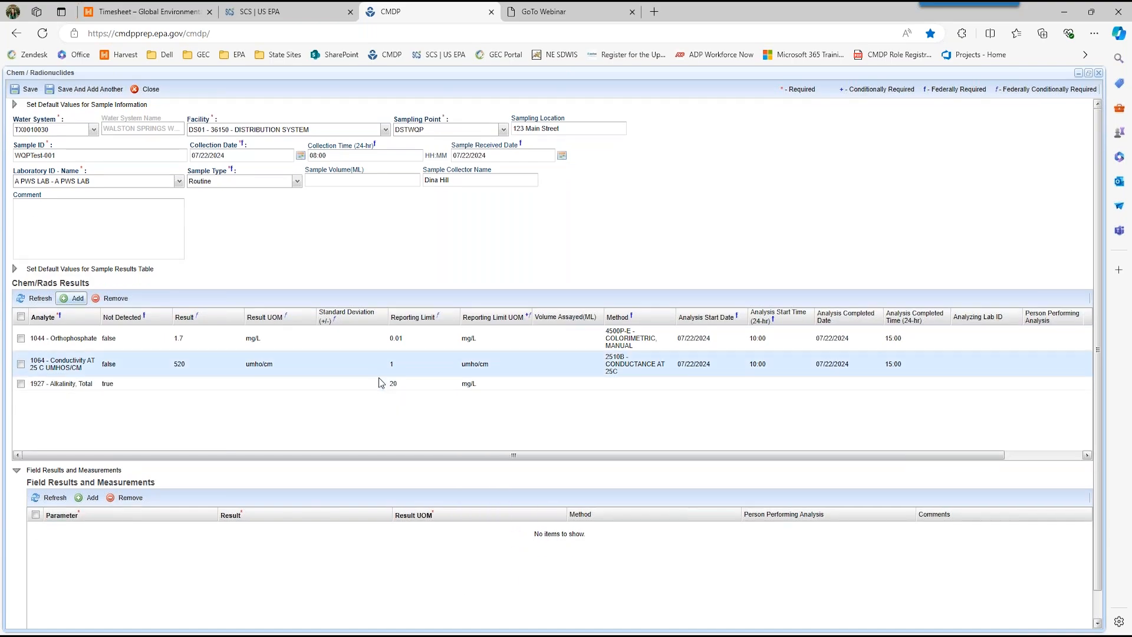
Step: Assign the method 2320B - TITRIMETRIC to the total alkalinity result
click(613, 382)
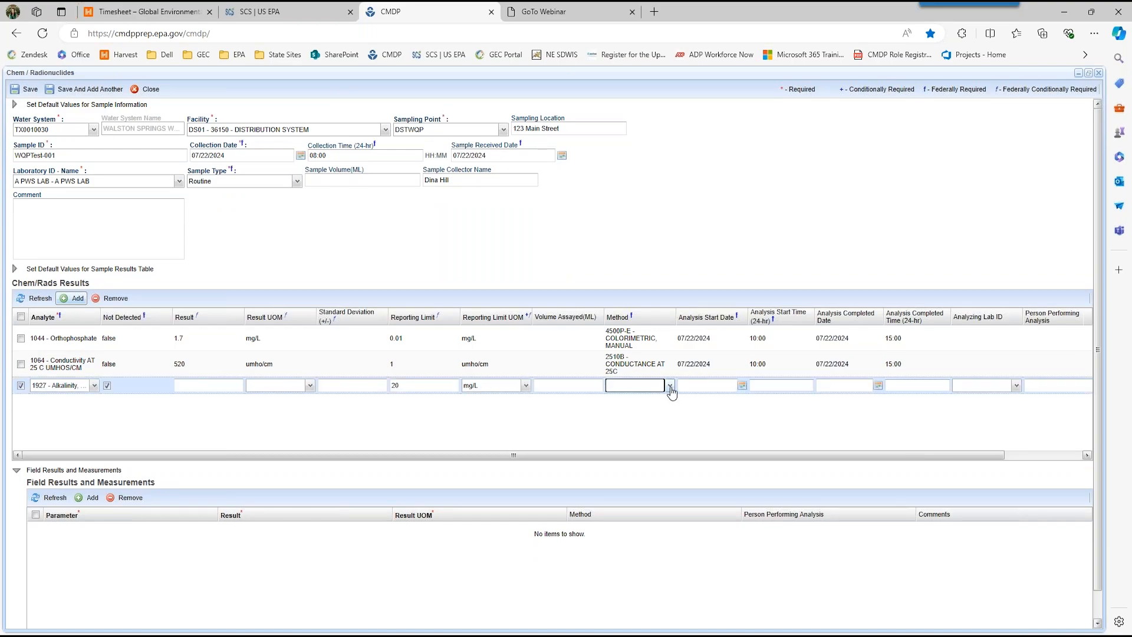
click(670, 386)
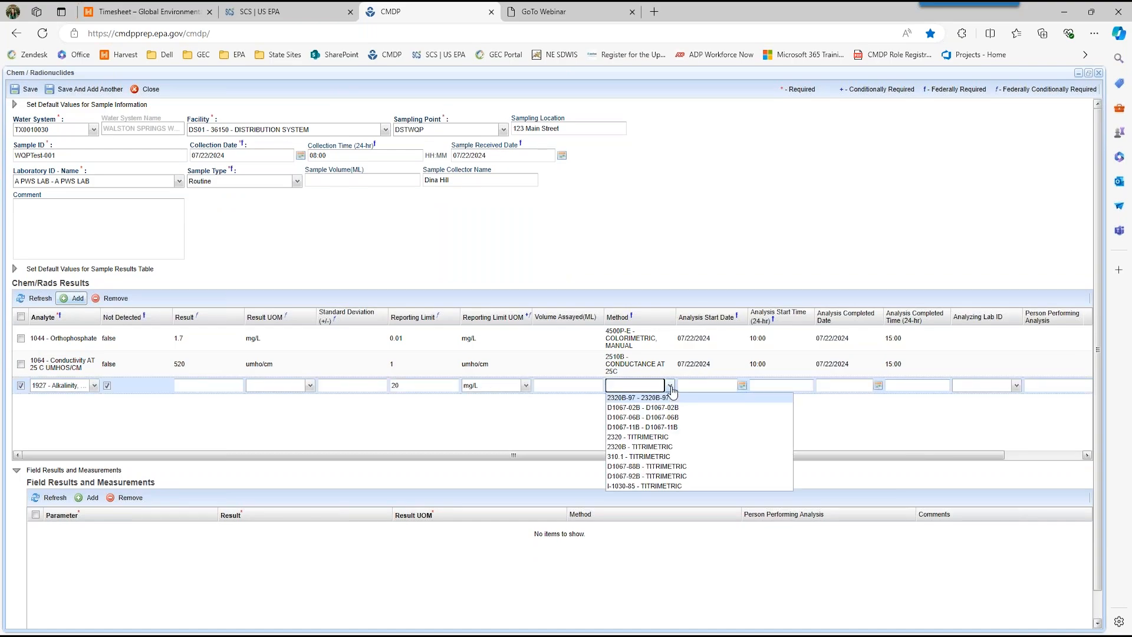
click(656, 448)
Step: Set the total alkalinity analysis to start on 07/22/2024 at 10:00 and complete on 07/22/2024 at 15:00
click(685, 386)
text(07/22/2024)
key(Tab)
text(1000)
key(Tab)
text(07222024)
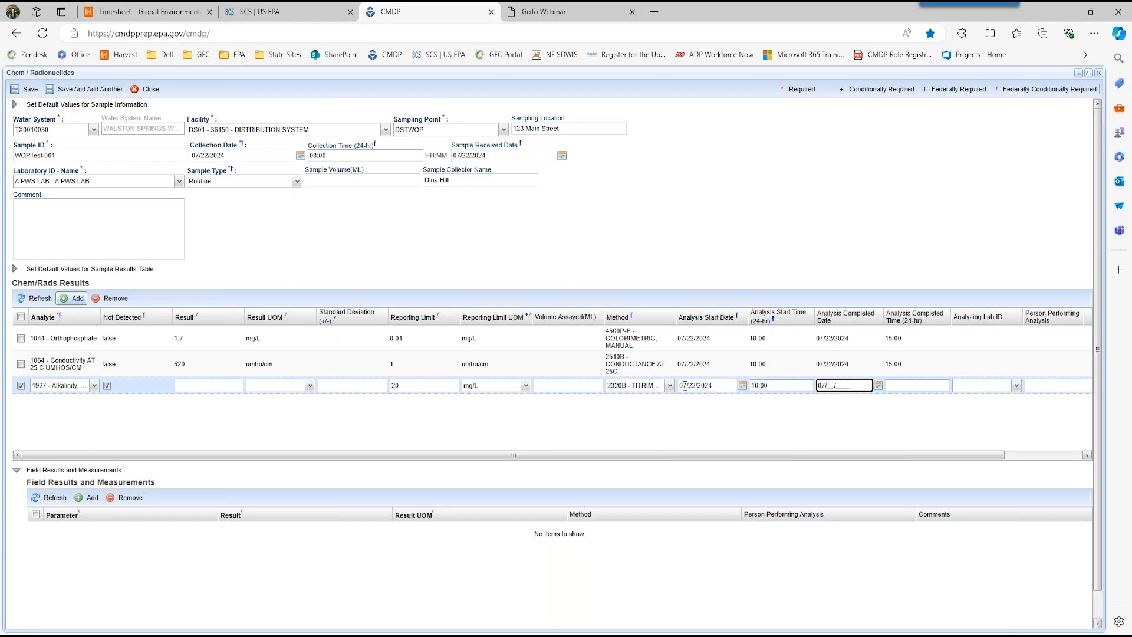
key(Tab)
text(1500)
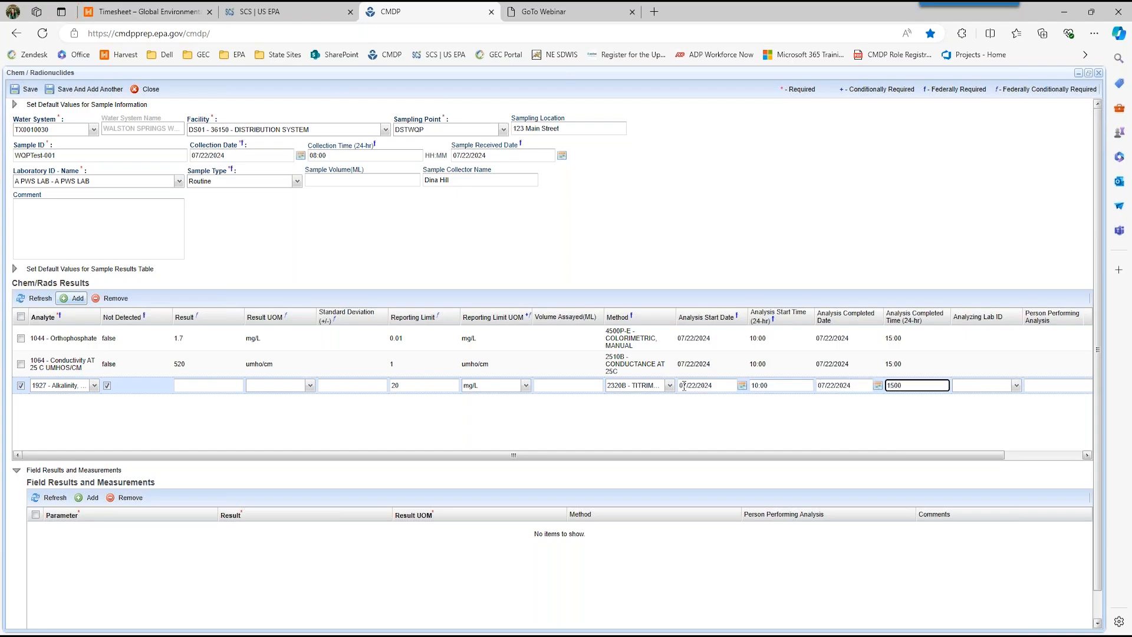
click(203, 436)
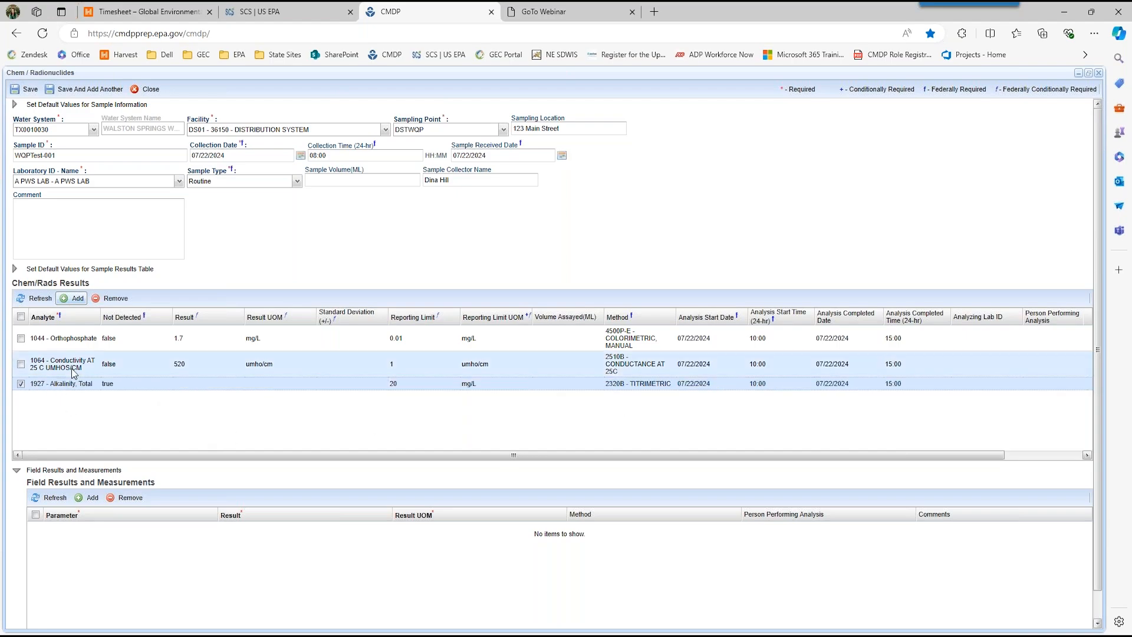
Step: Add a result row for analyte 1930 - TDS, marked as detected, with a result of 342 mg/L
click(74, 299)
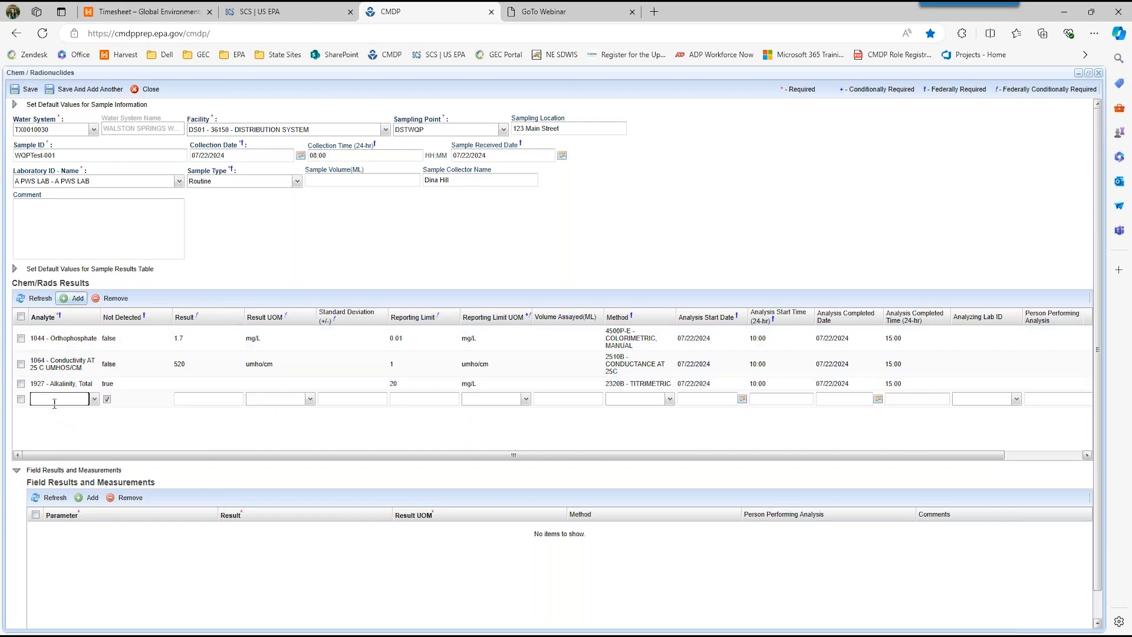
text(1930)
key(Tab)
click(107, 399)
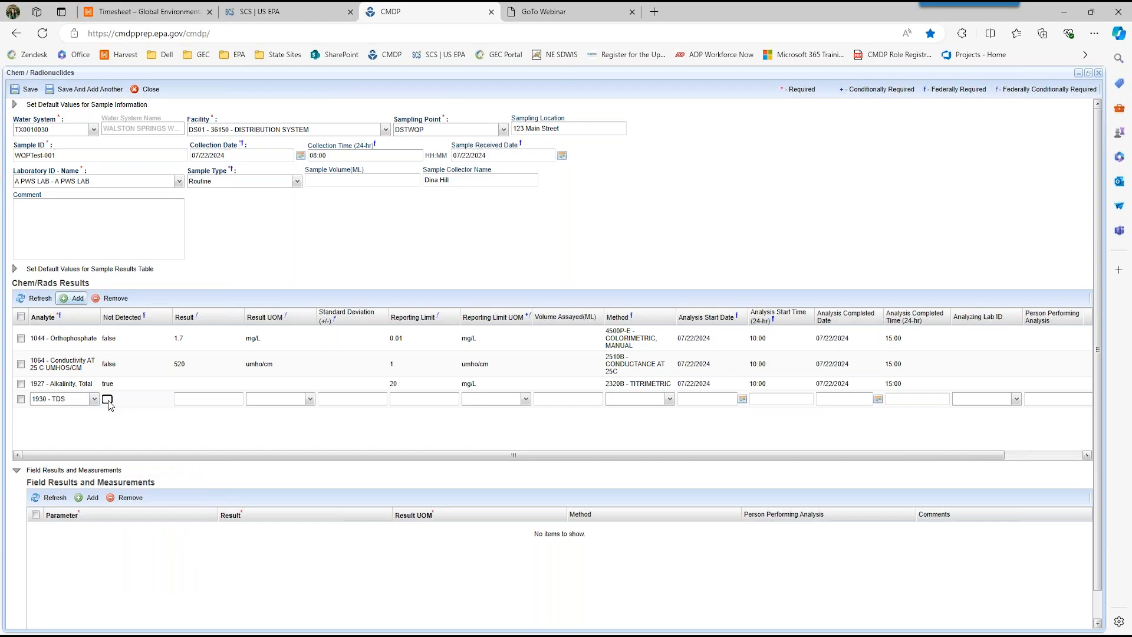
click(186, 400)
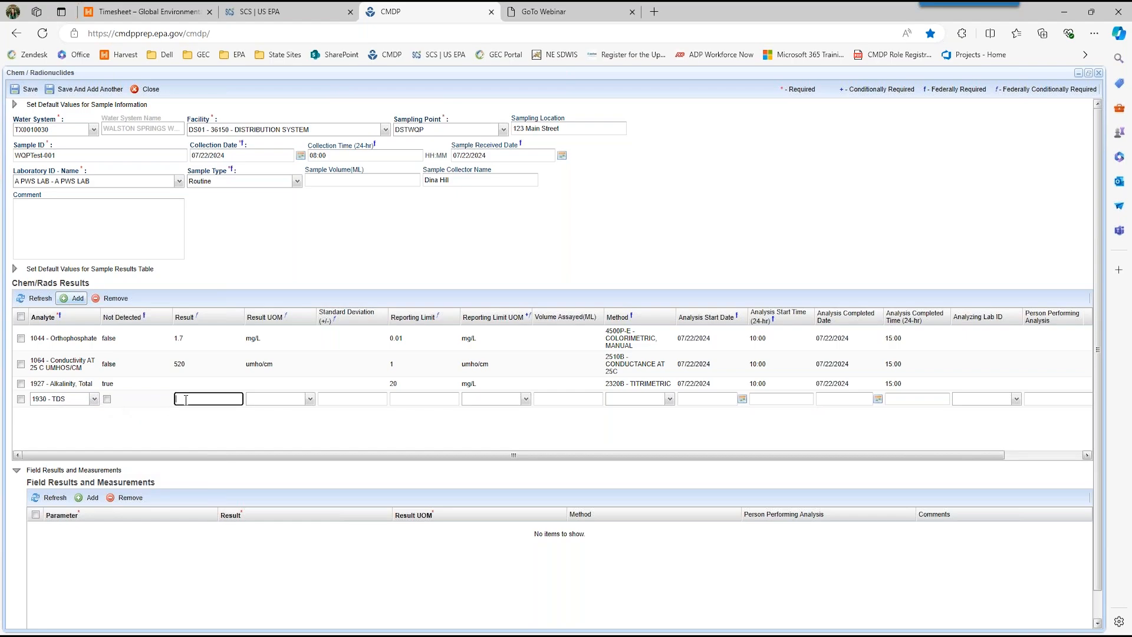
text(342)
key(Tab)
text(m)
key(Tab)
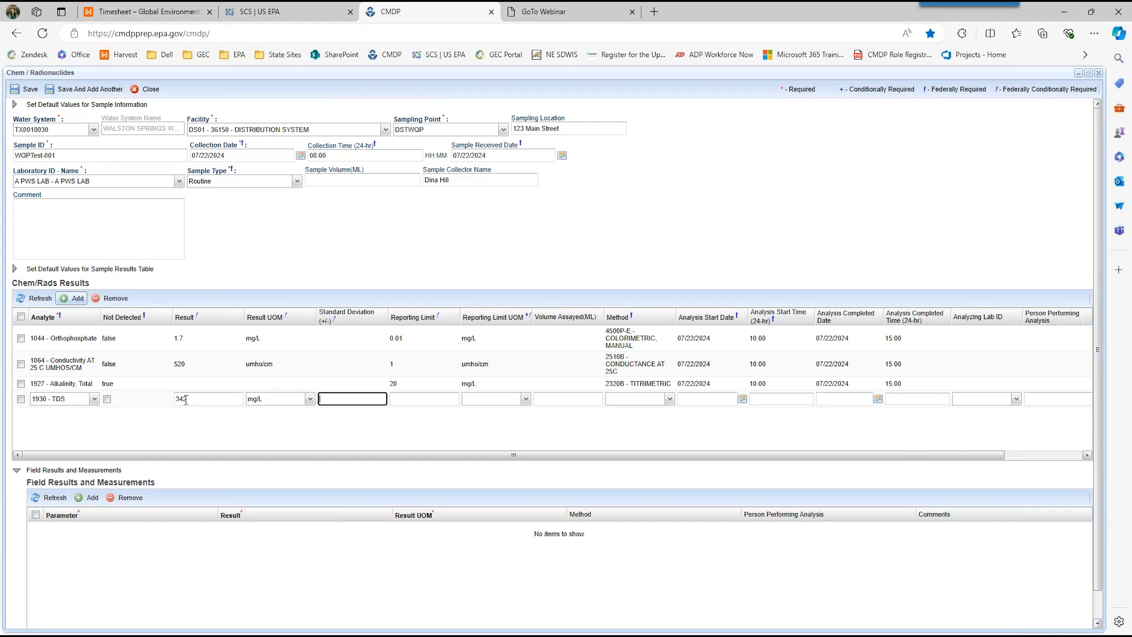
Step: Set the TDS result's reporting limit to 2.5 mg/L
key(Tab)
text(2.4)
key(BackSpace)
text(5)
key(Tab)
text(m)
key(Tab)
key(Tab)
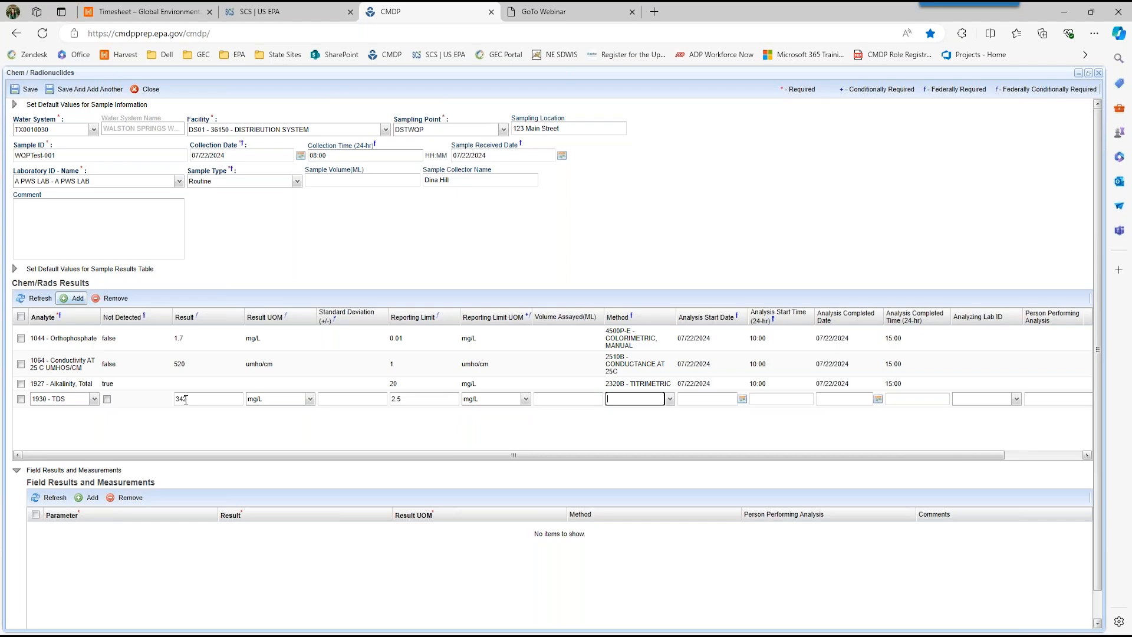
Step: Assign the method 2540C - Total Dissolved Solids Dried at 180 deg C to the TDS result
click(669, 400)
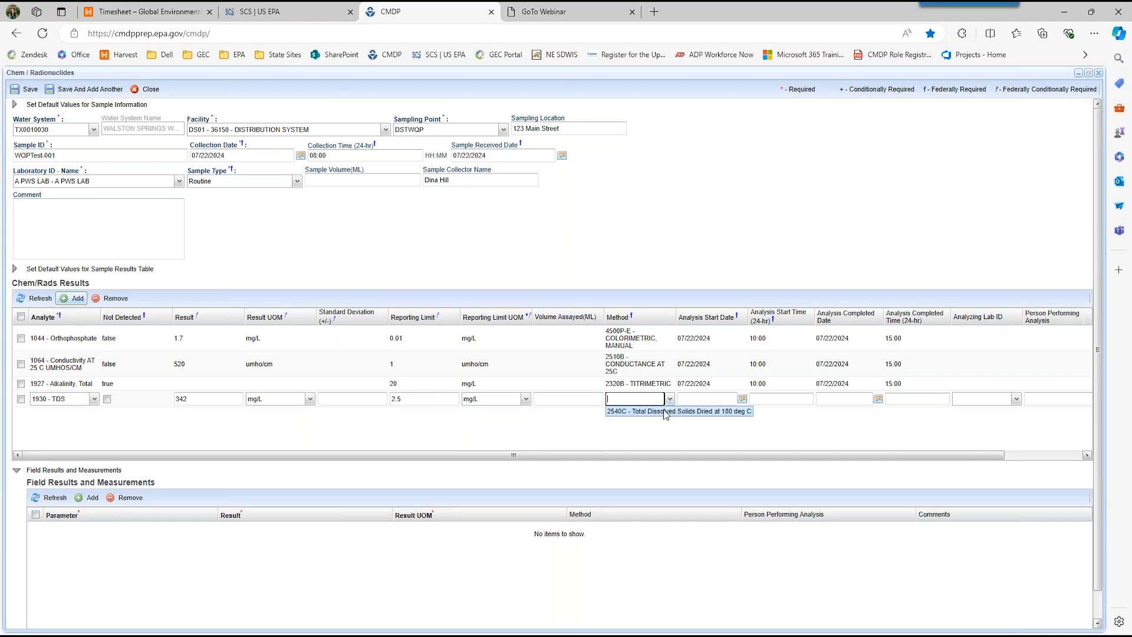
click(664, 411)
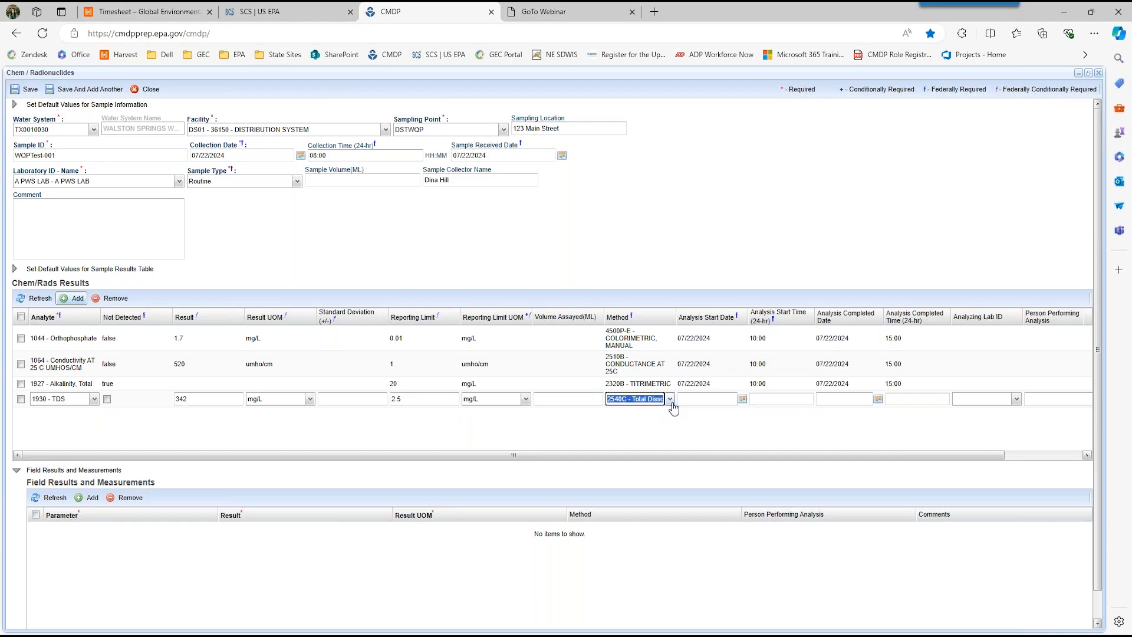
click(671, 403)
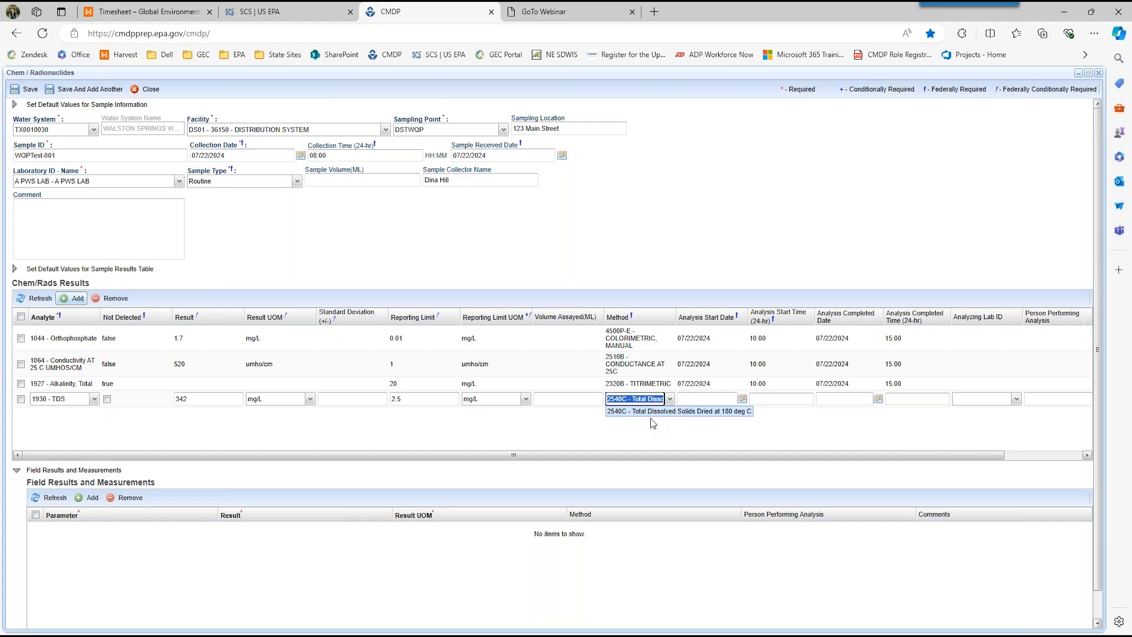
click(617, 412)
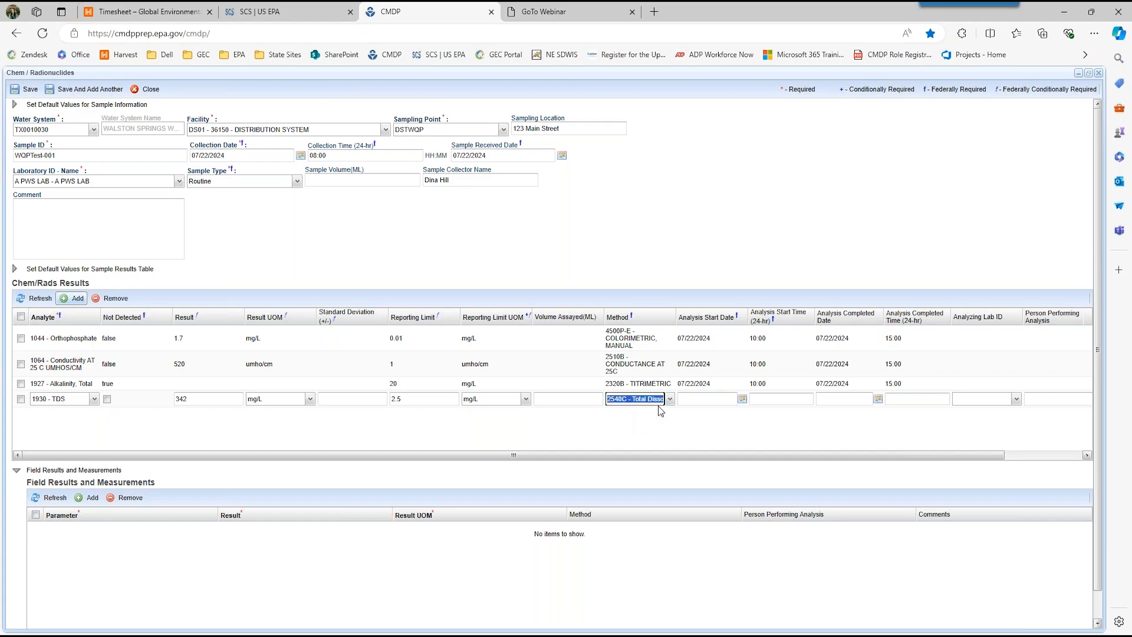
Step: Set the TDS analysis to start on 07/22/2024 at 10:00 and complete on 07/22/2024 at 15:00, and commit the row
click(702, 398)
text(07/22/2024)
key(Tab)
text(10:00)
key(Tab)
text(07/22/2024)
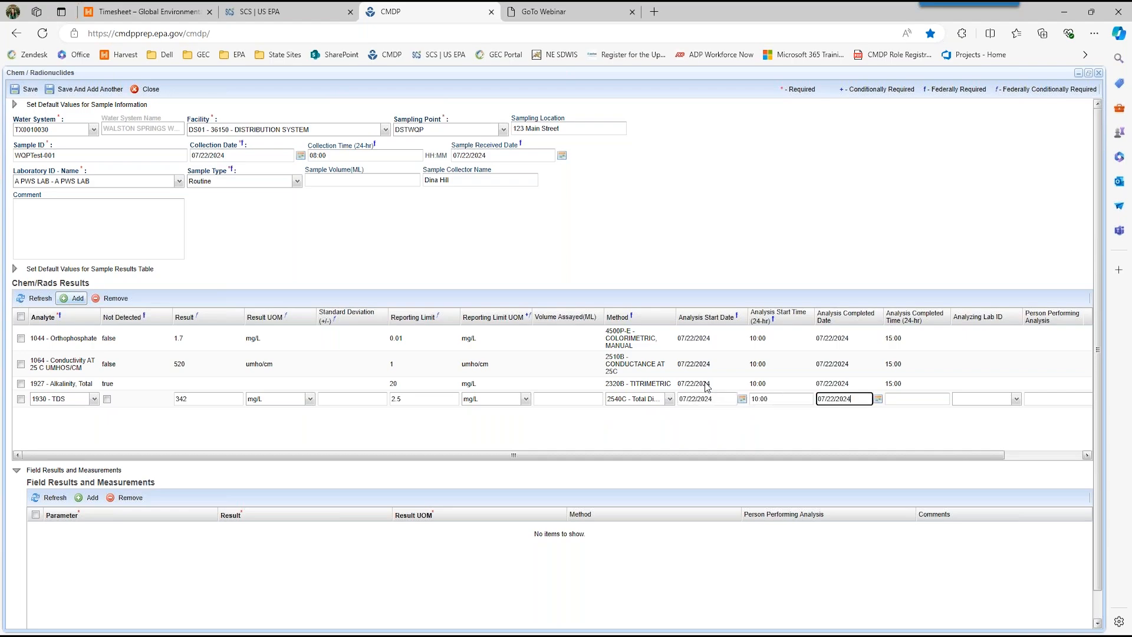
key(Tab)
text(15:0)
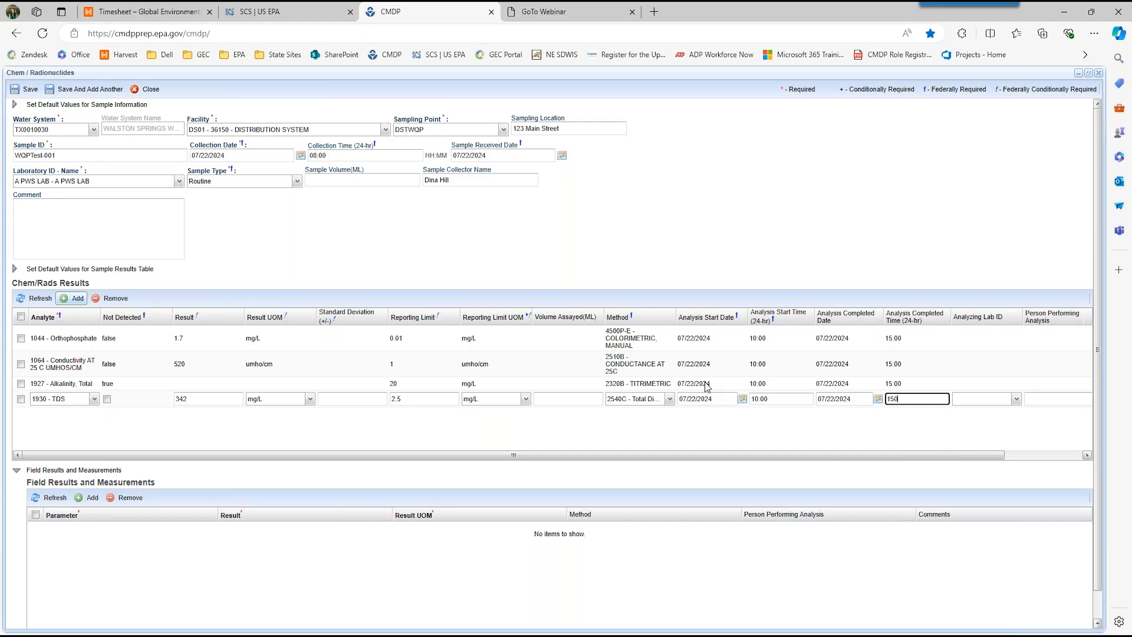
text(0)
click(343, 436)
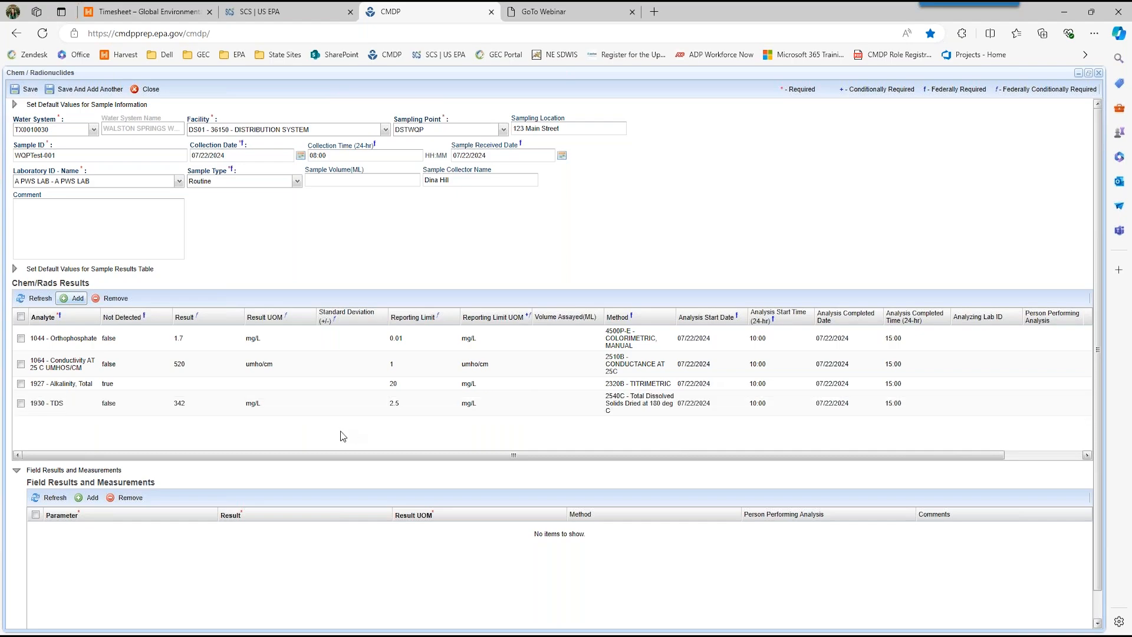
Step: Add a result row for analyte 1915 - Hardness, Total (as CaCO3), keeping it marked as not detected
click(72, 299)
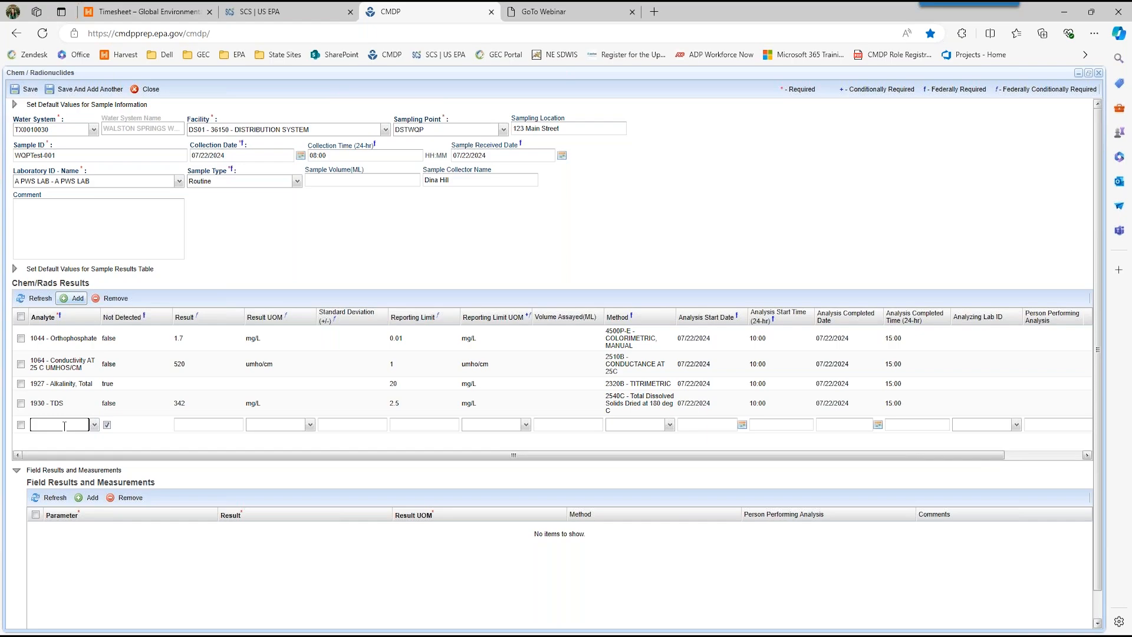
text(1915)
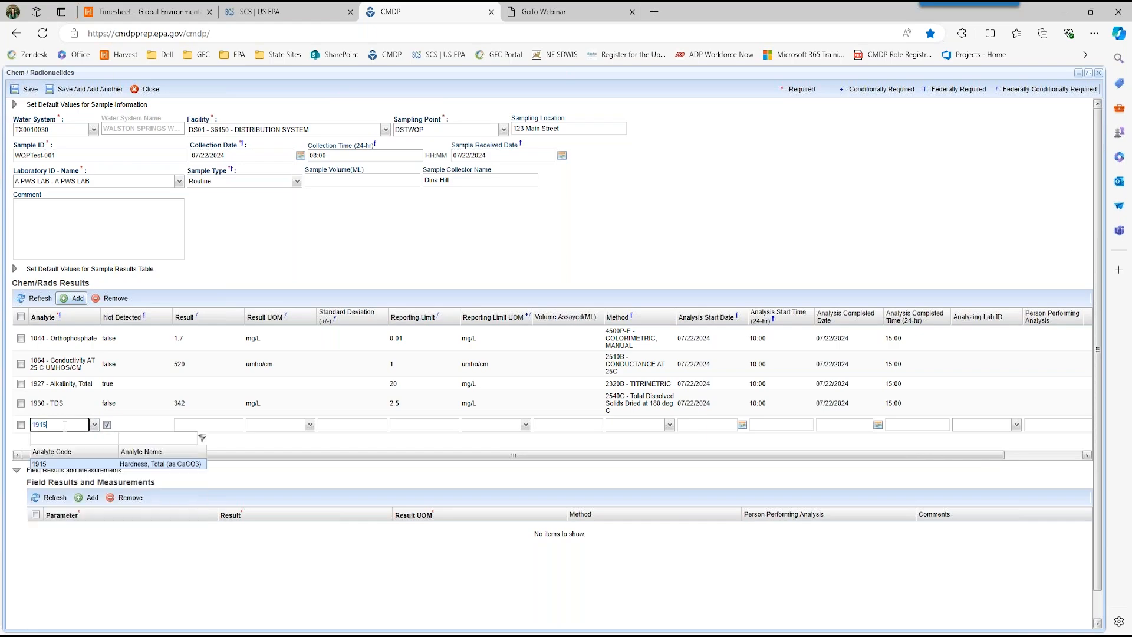
key(Tab)
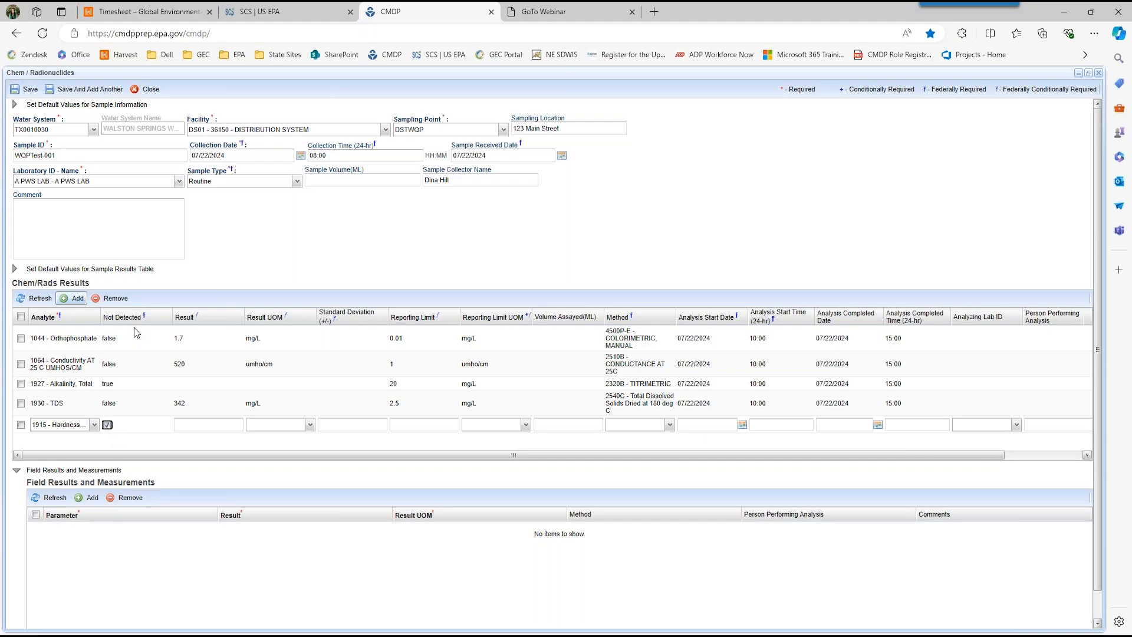
Step: Give the total hardness result a reporting limit of 5 mg/L and the method 2340C - EDTA Titrimetric Method
click(193, 424)
click(413, 426)
key(Tab)
text(mg)
key(Tab)
key(Tab)
click(670, 426)
click(675, 444)
Step: Set the total hardness analysis to start on 07/22/2024 at 10:00 and complete on 07/22/2024 at 15:00, and commit the row
click(684, 423)
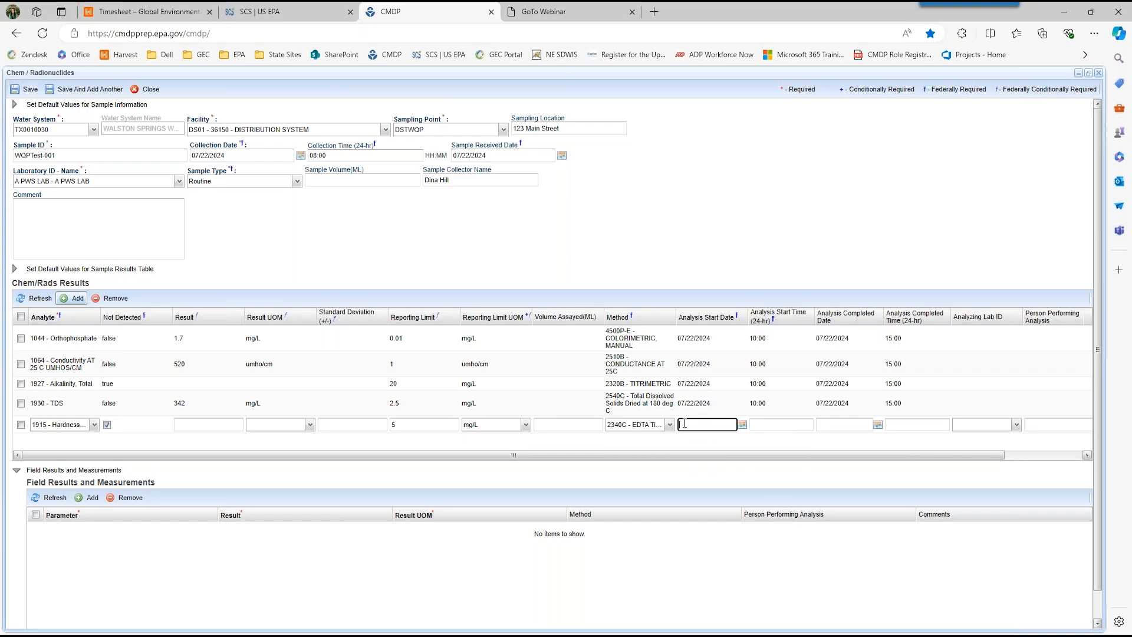
text(07/22/2024)
key(Tab)
text(10:00)
key(Tab)
text(07)
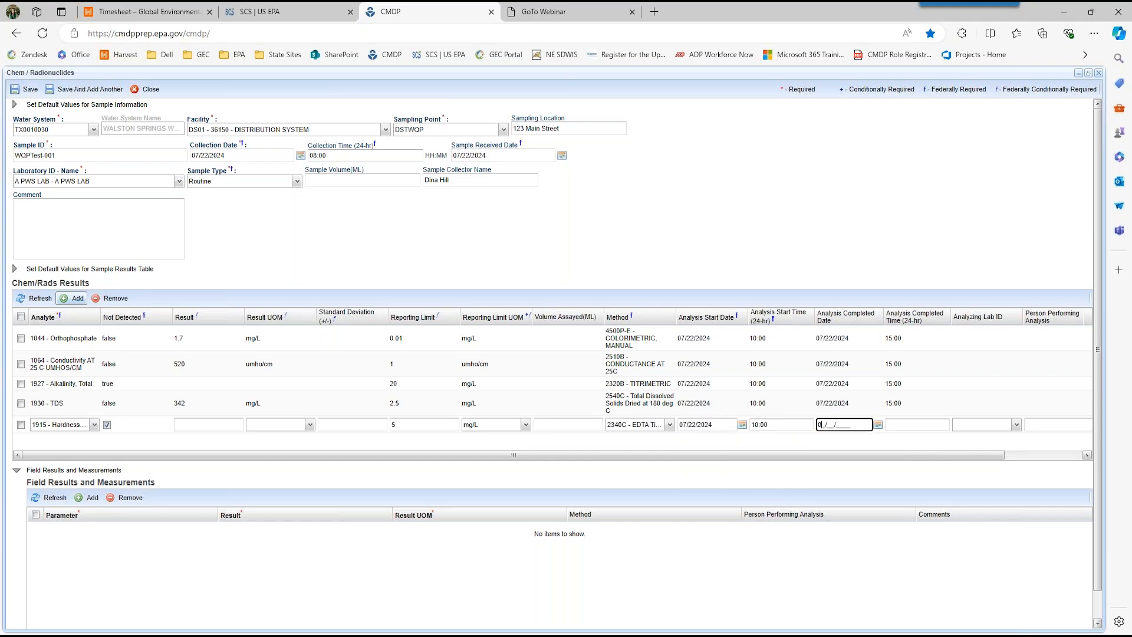
text(/22/2024)
key(Tab)
text(150)
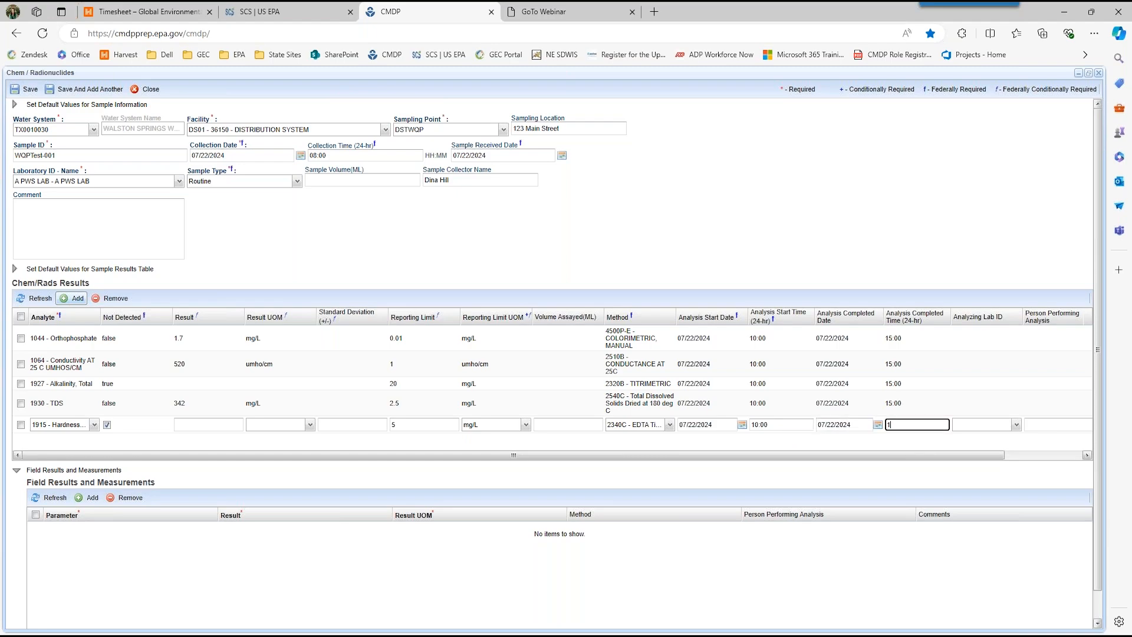
click(646, 437)
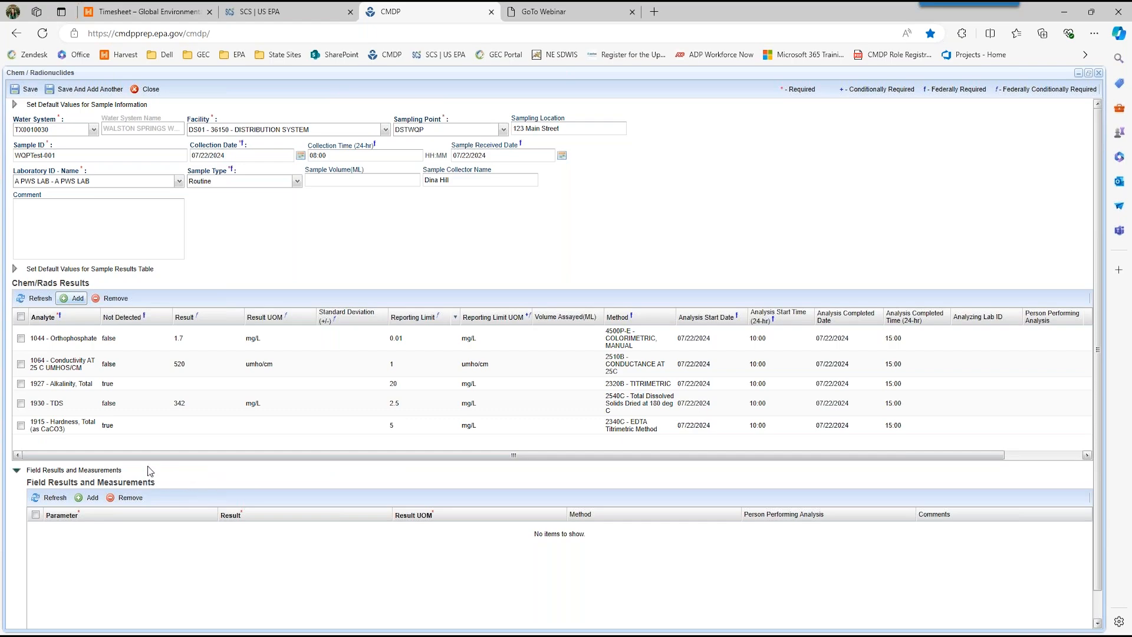
Step: Add a field measurement for WaterTemperature with a result of 9.0 Celsius
click(83, 508)
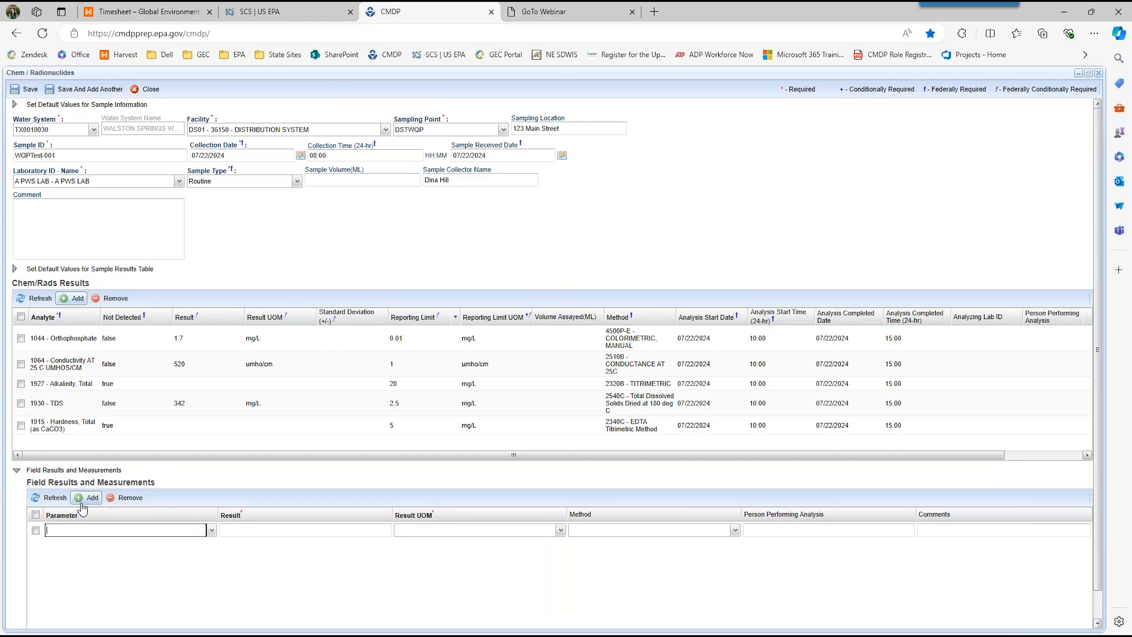
click(210, 533)
click(145, 601)
click(250, 532)
text(9.0)
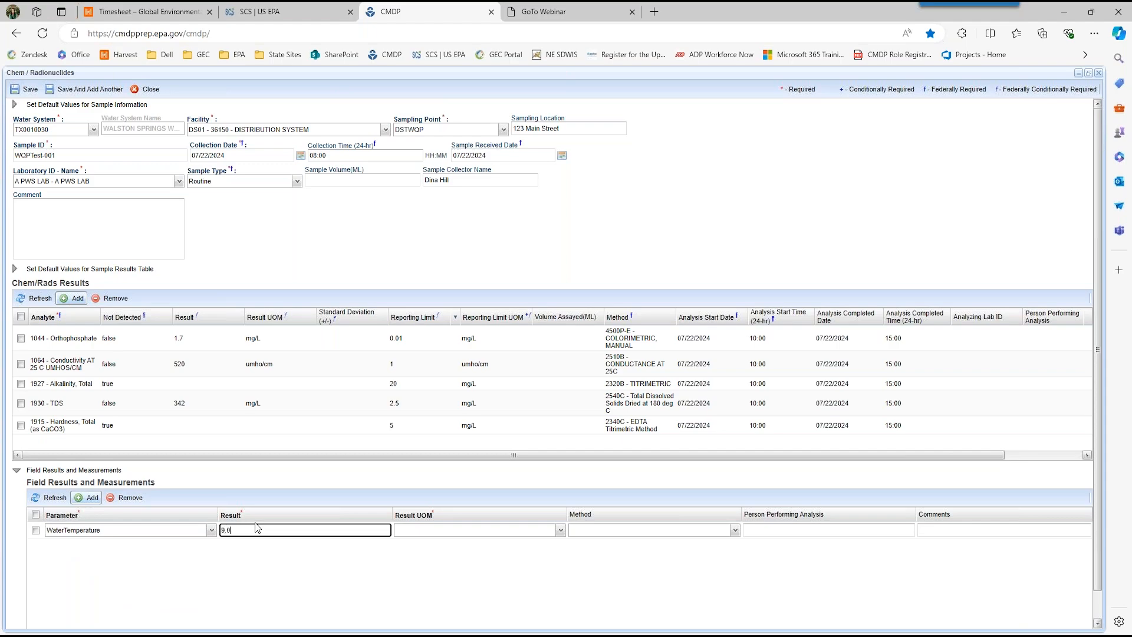
click(560, 530)
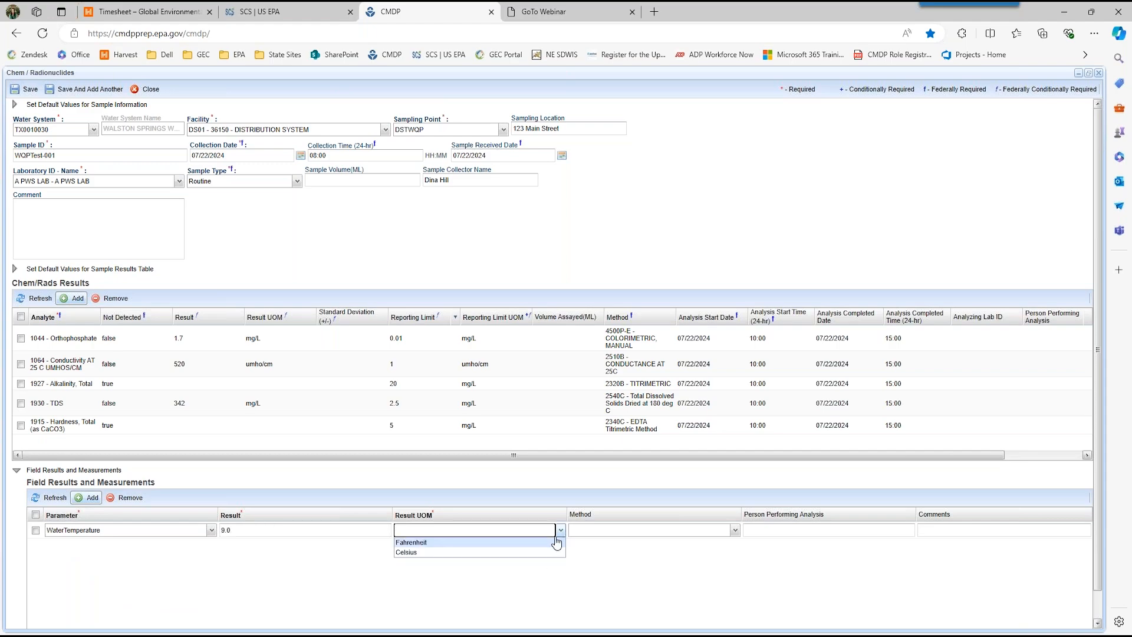
click(540, 551)
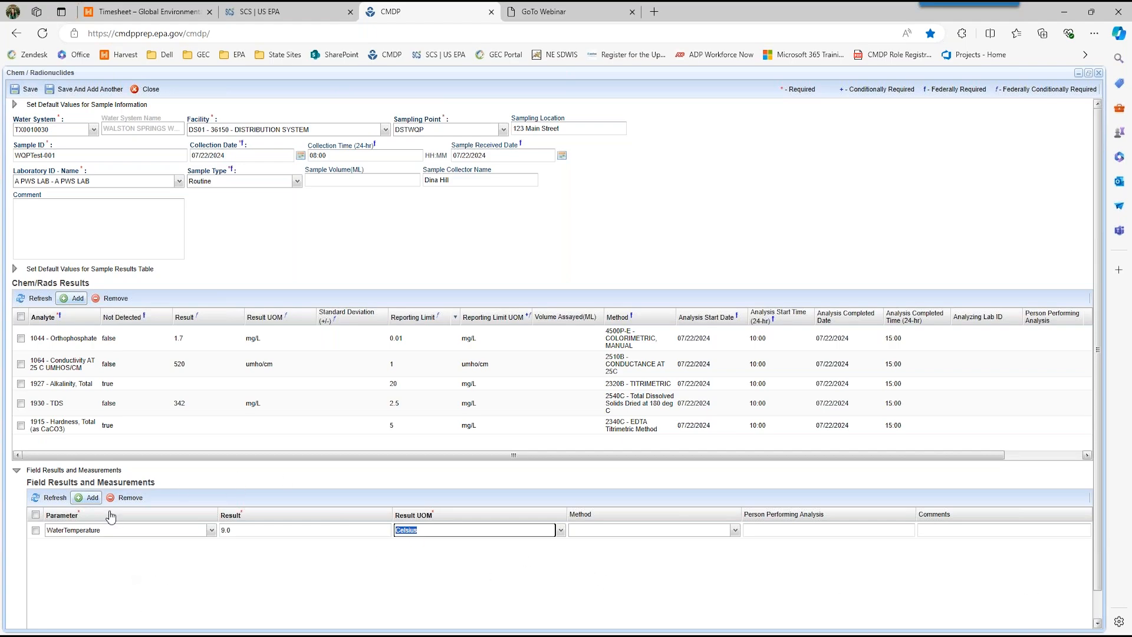
Step: Add a second field measurement for pH with a result of 7.5 and unit ph, and commit the row
click(89, 498)
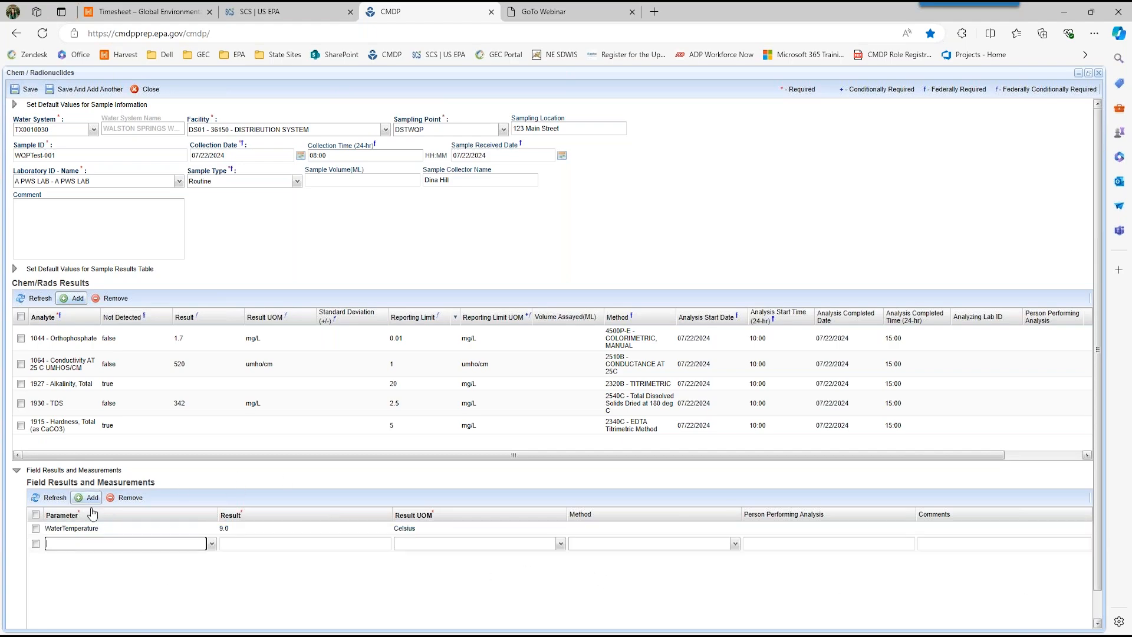
click(211, 543)
click(171, 624)
click(275, 540)
text(7.5)
click(560, 543)
click(534, 565)
click(511, 586)
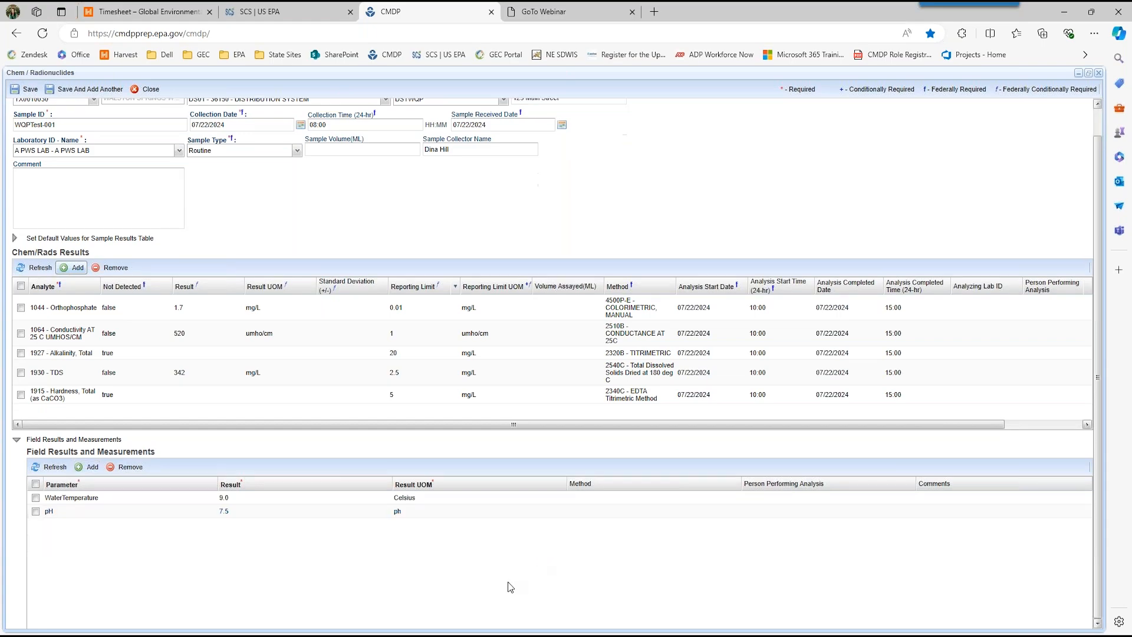
Step: Save and close the completed sample, and check the job's validation results
scroll(412, 253, up, 2)
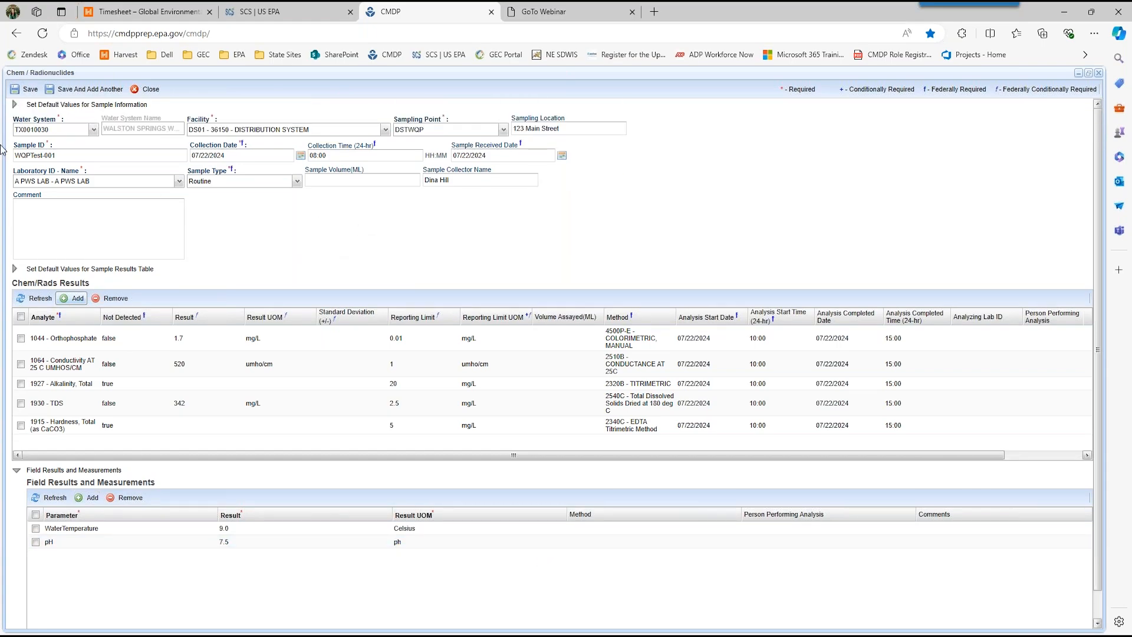
click(28, 92)
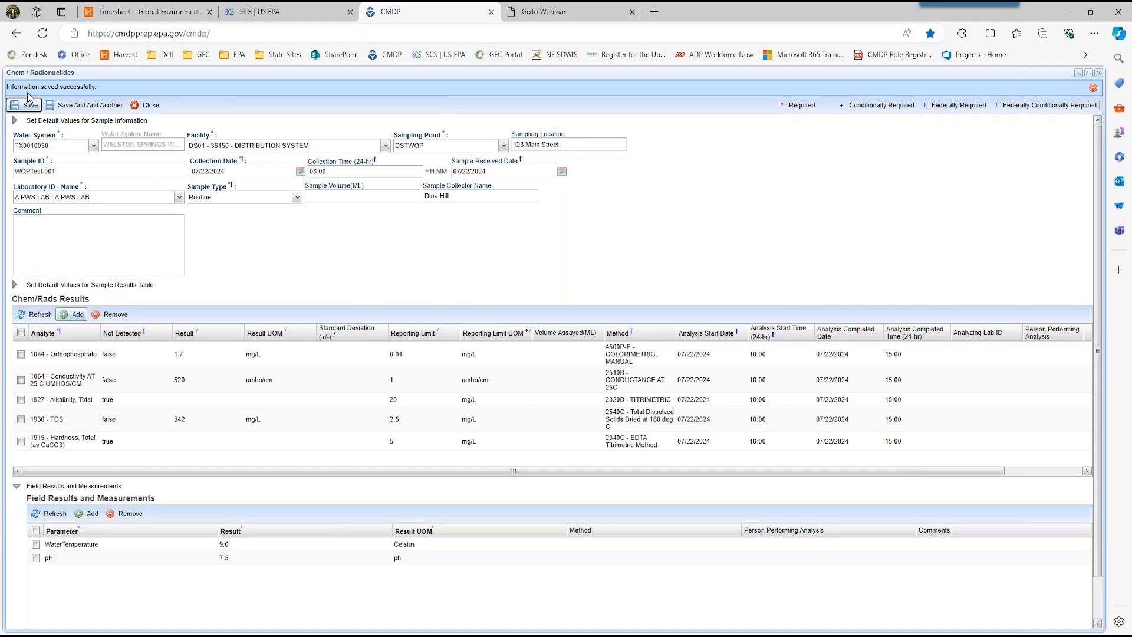
click(151, 106)
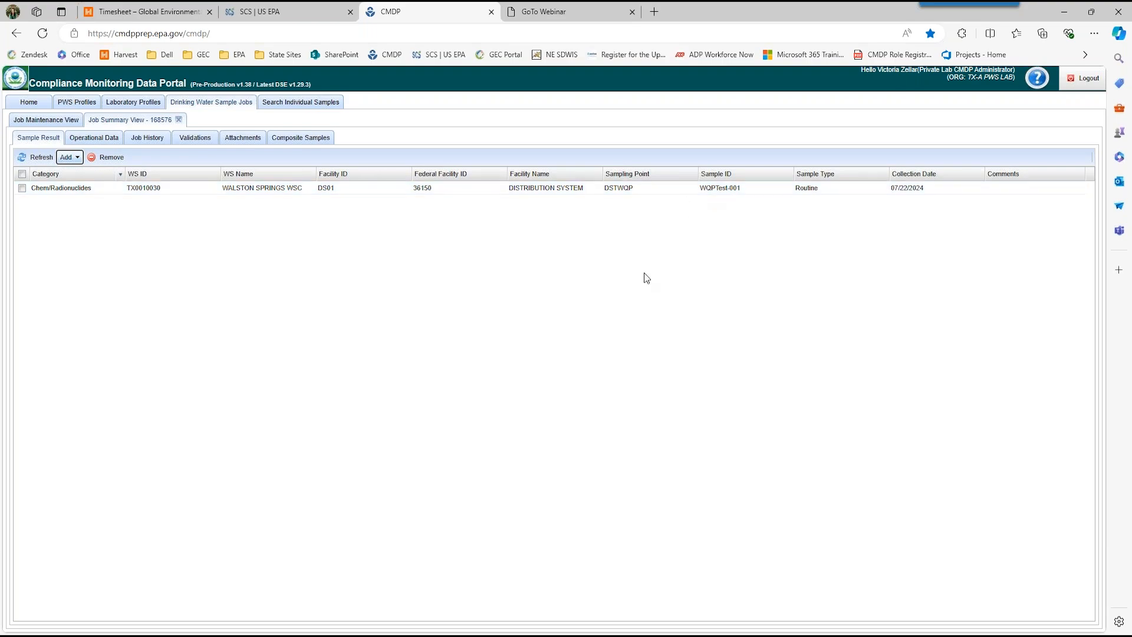
click(195, 139)
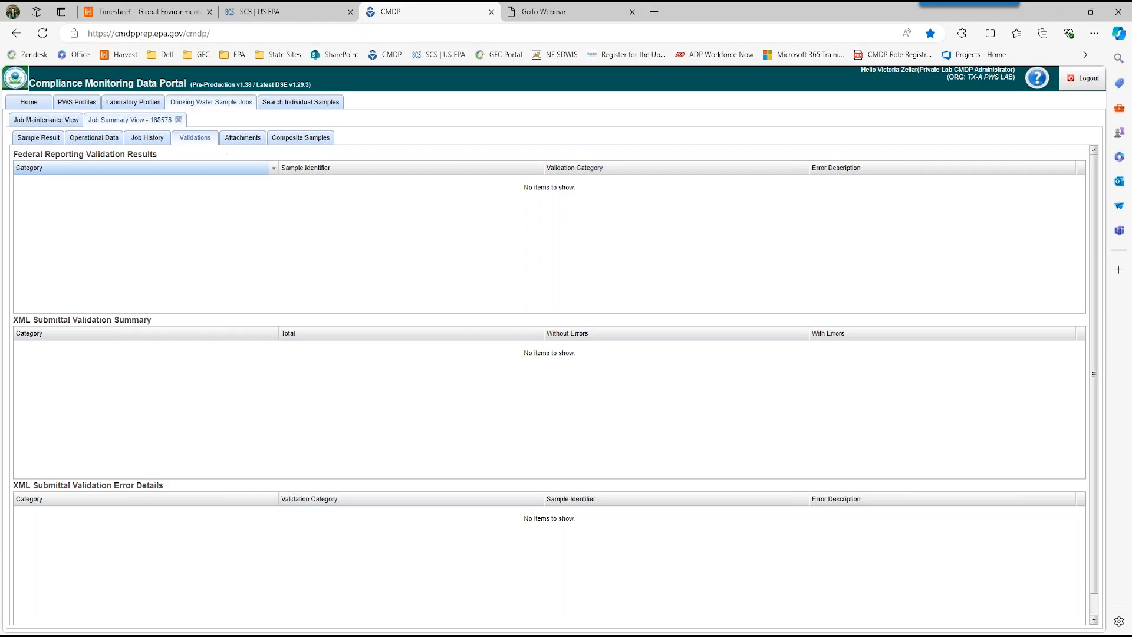
click(43, 141)
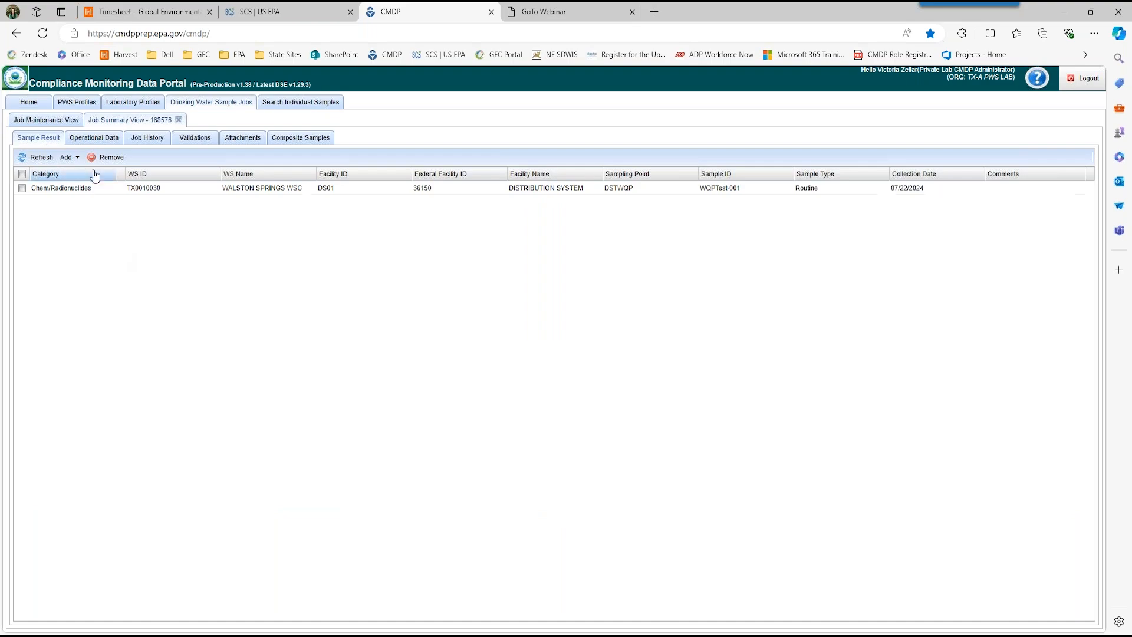
Step: Start a new Chem / Radionuclides sample in the job for water system TX0010023 (MONTALBA WSC)
click(68, 158)
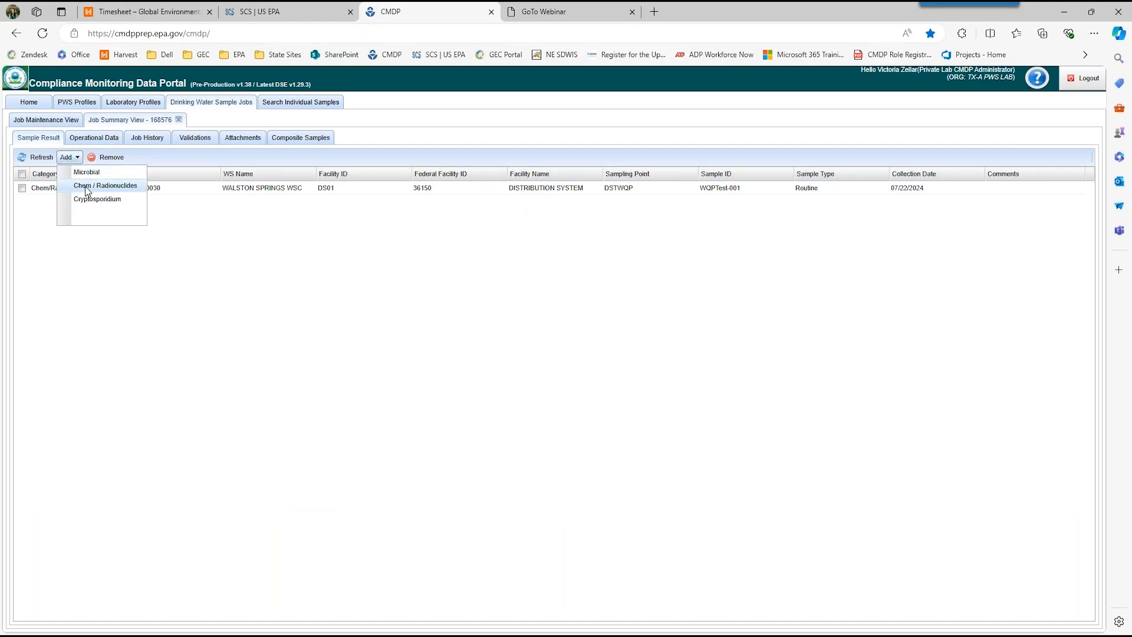
click(87, 188)
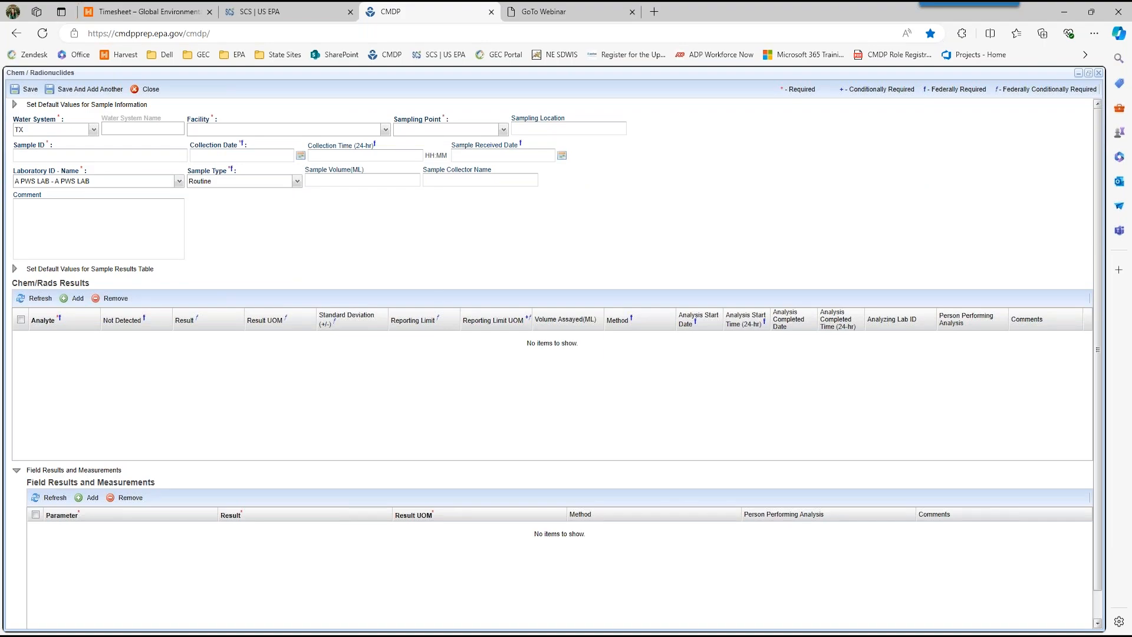
click(65, 130)
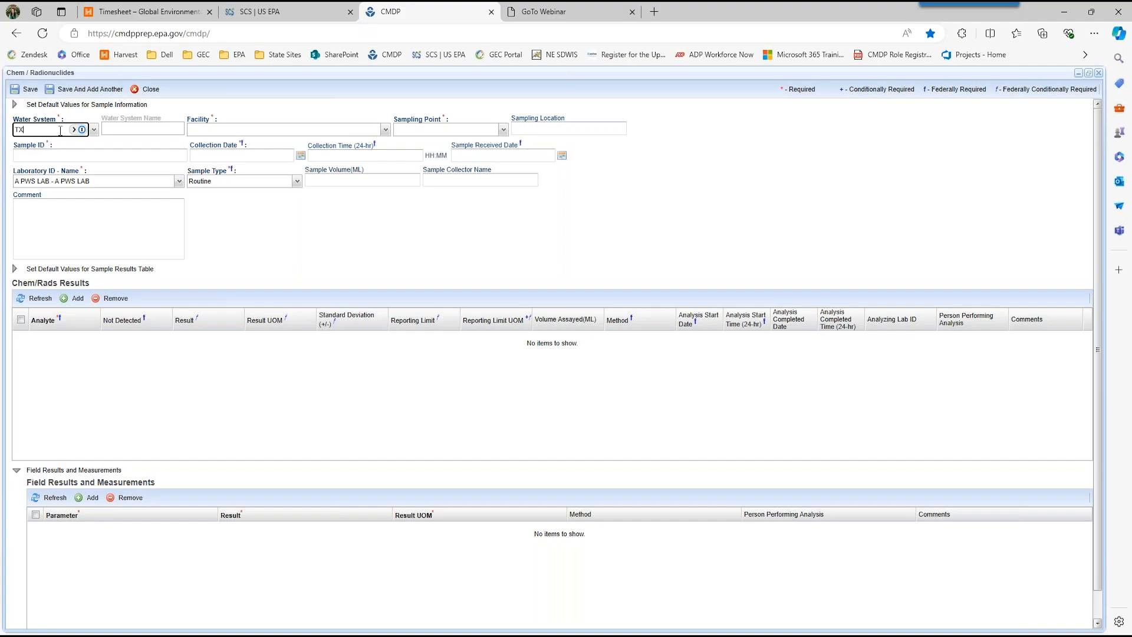
text(TX00100)
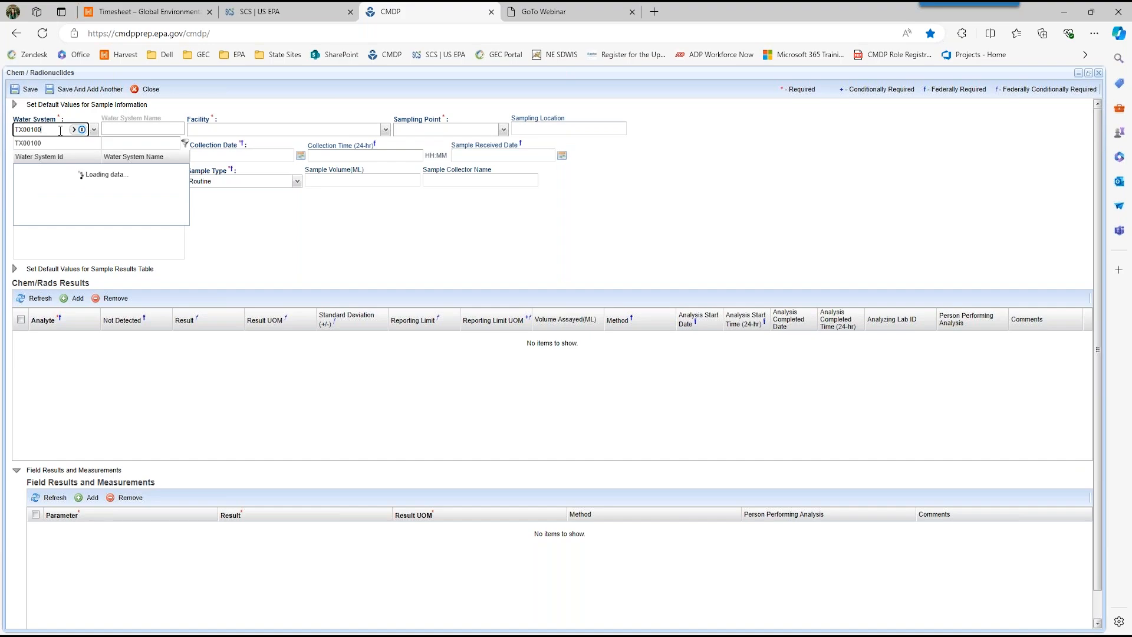
text(2)
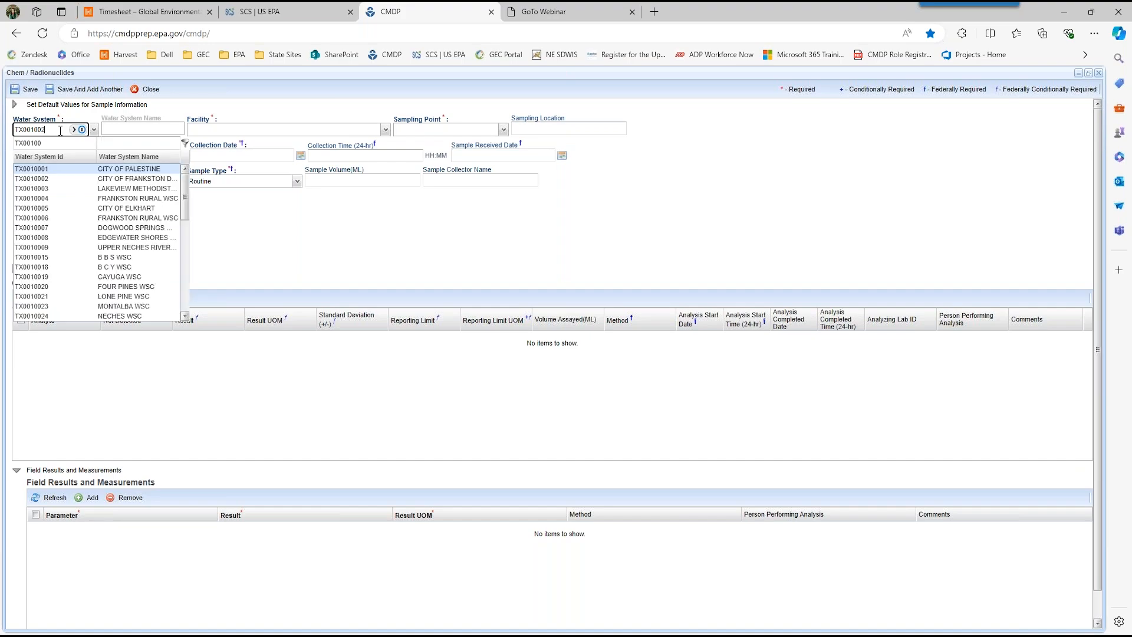
text(3)
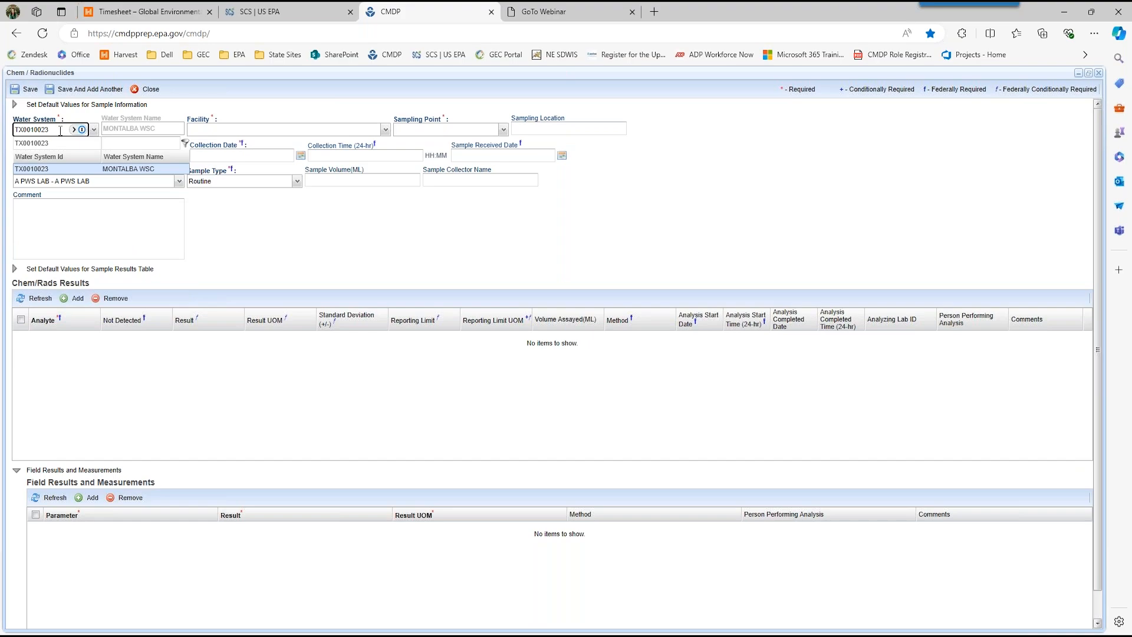
click(112, 167)
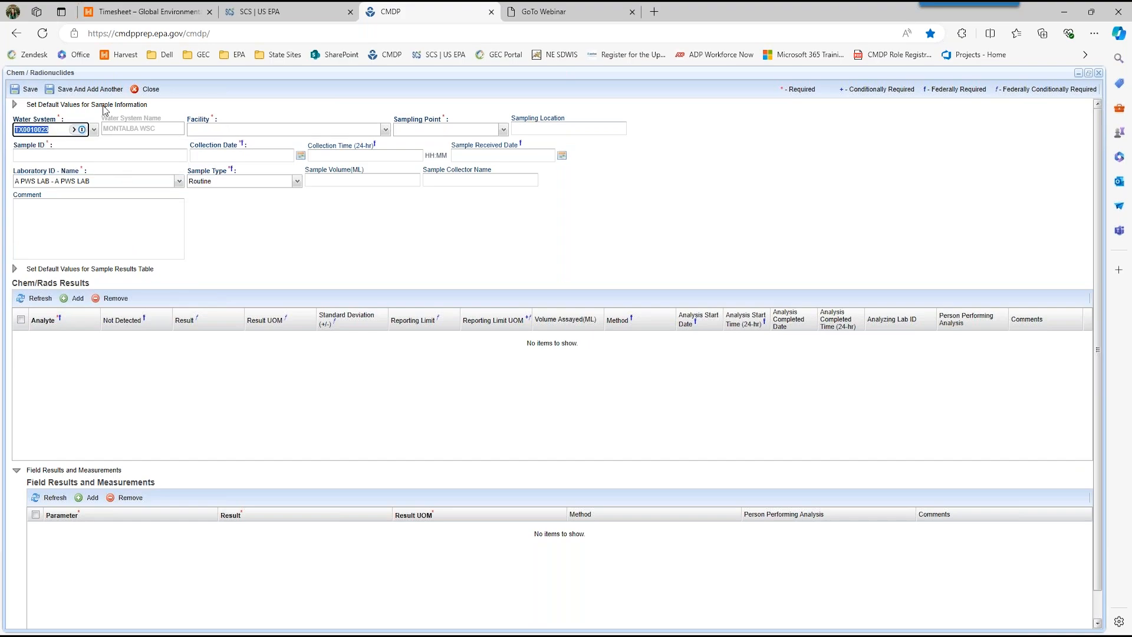
click(123, 128)
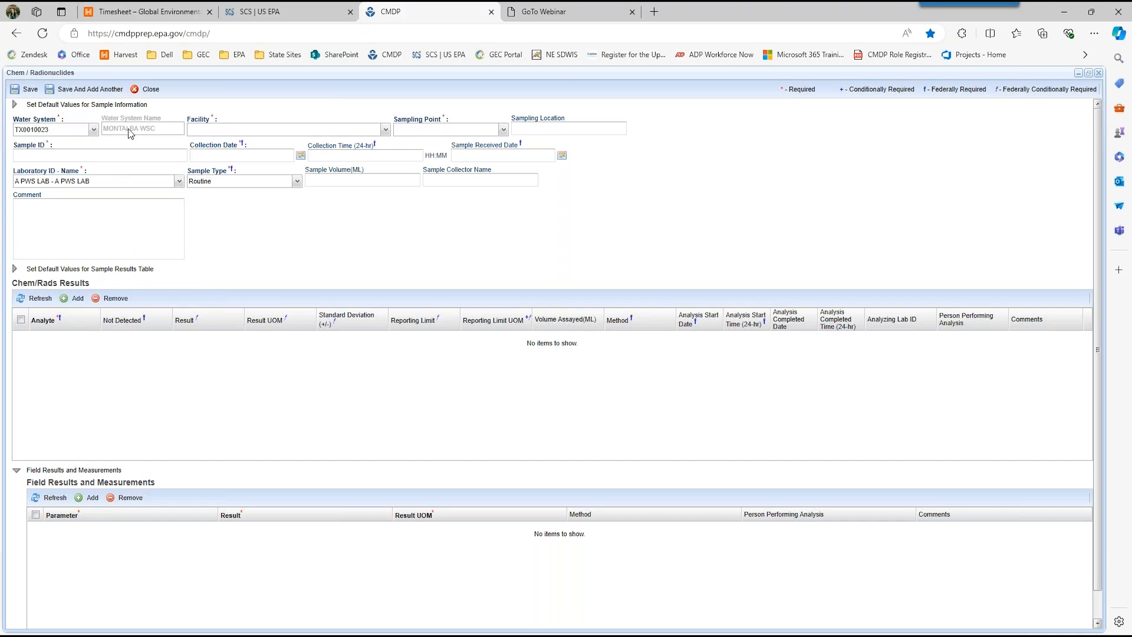
Step: Set the sample's facility to DS01 - 36145 - DISTRIBUTION SYSTEM and its sampling point to LCR001
click(385, 134)
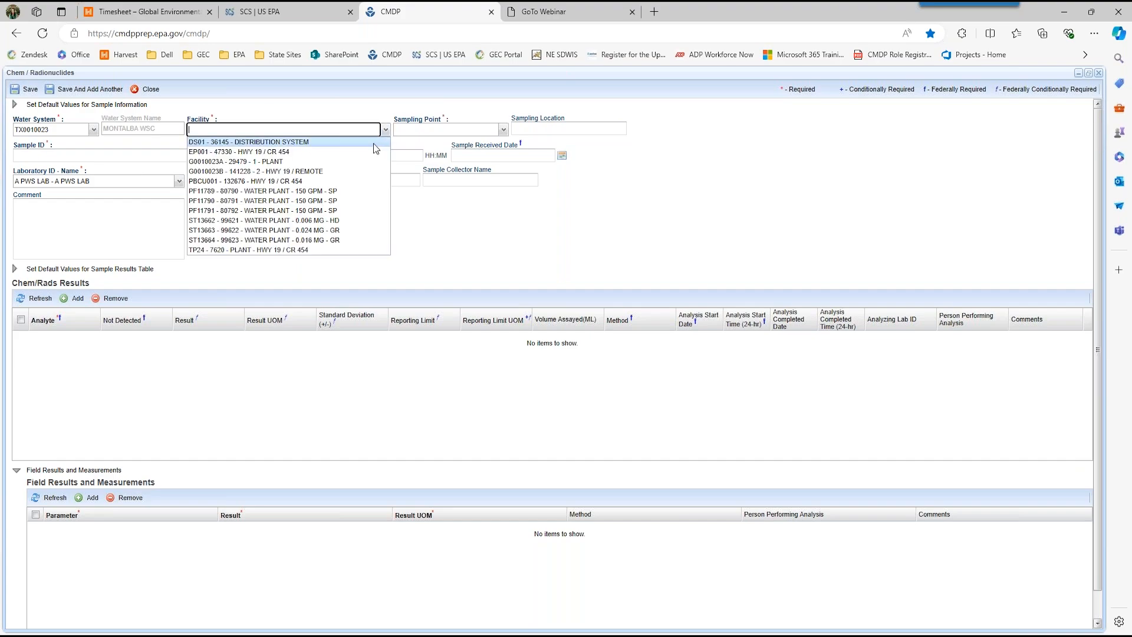
click(373, 144)
click(504, 131)
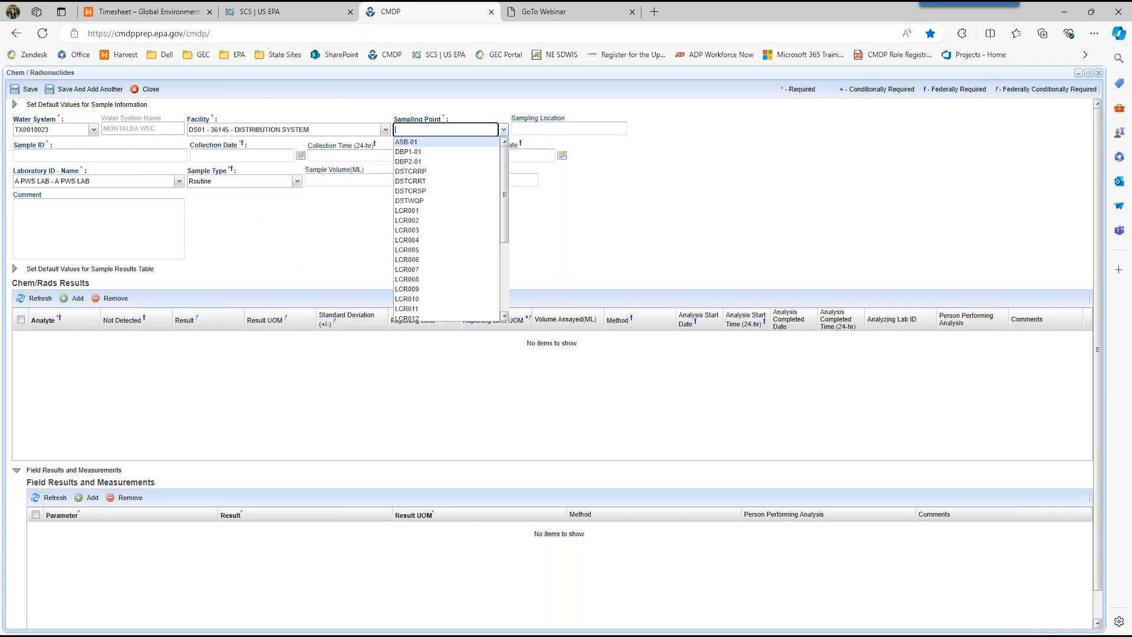
click(465, 211)
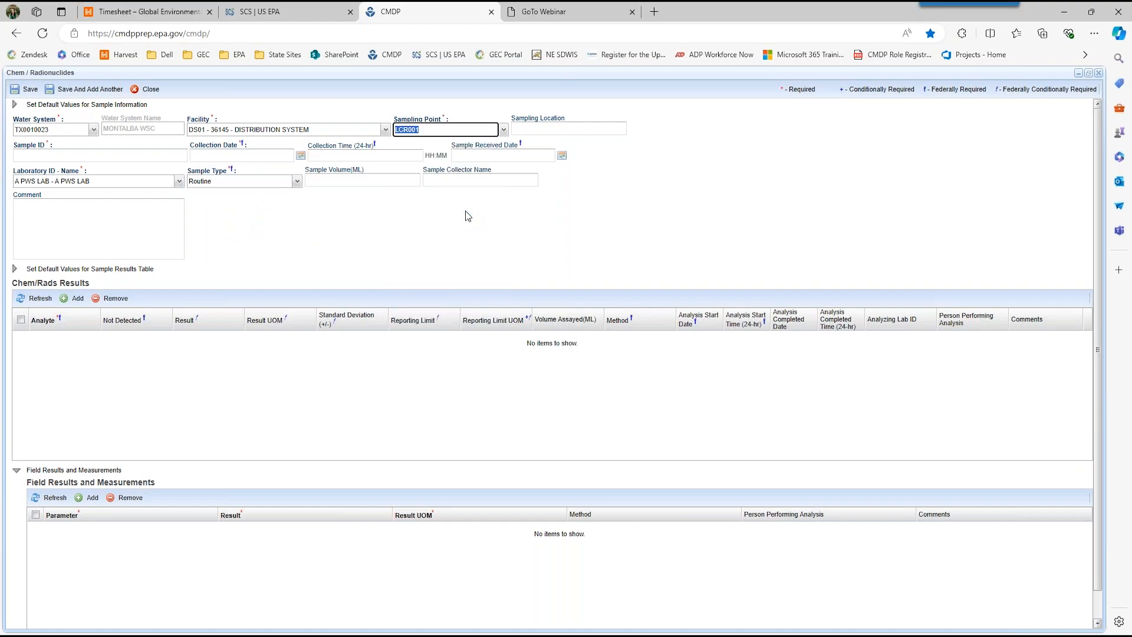
Step: Enter the street address as the sampling location and set the sample ID to PbCuTest-001
click(520, 126)
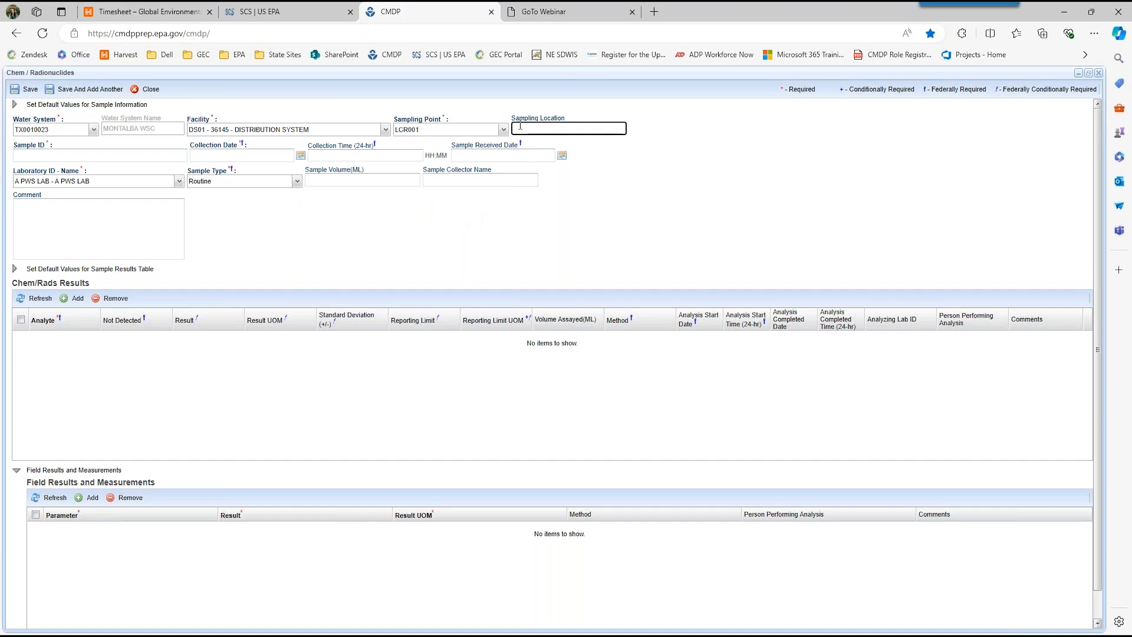
text(25 Main Street)
click(137, 156)
text(PbCuTest-001)
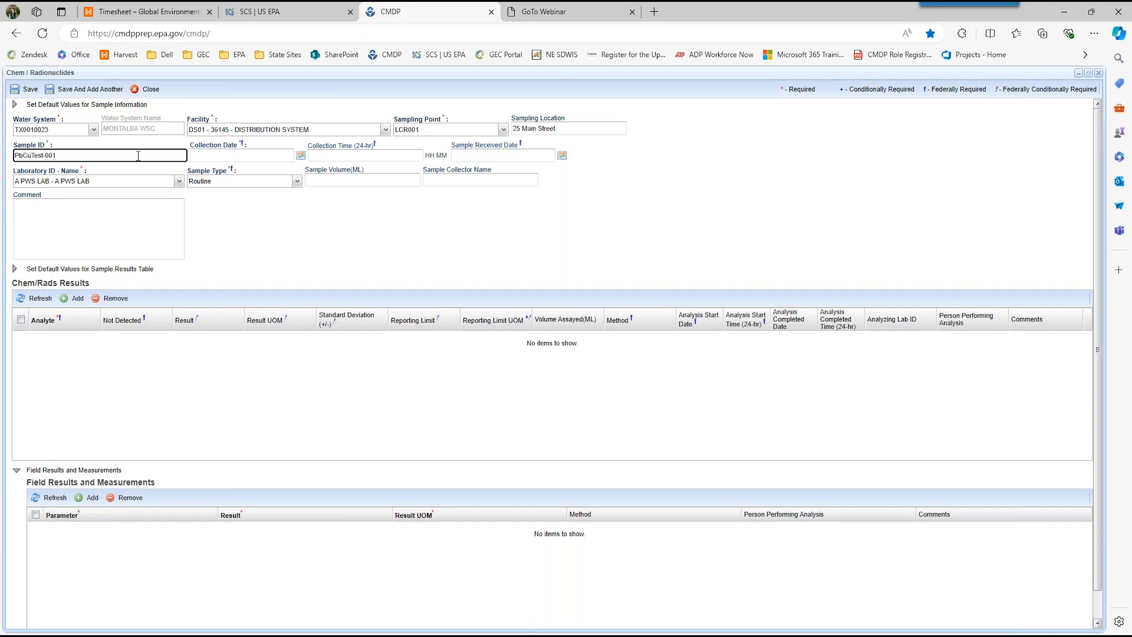
Step: Set the collection to 07/22/2024 at 10:00 and the sample received date to 07/22/2024
click(206, 151)
text(07/22/2024)
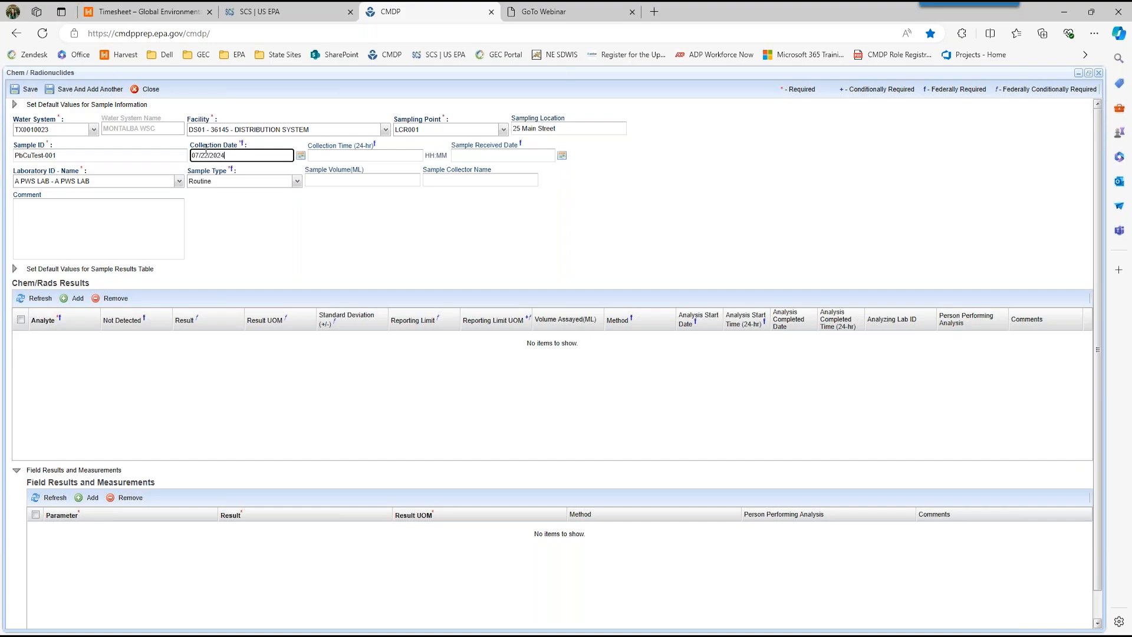
key(Tab)
text(10)
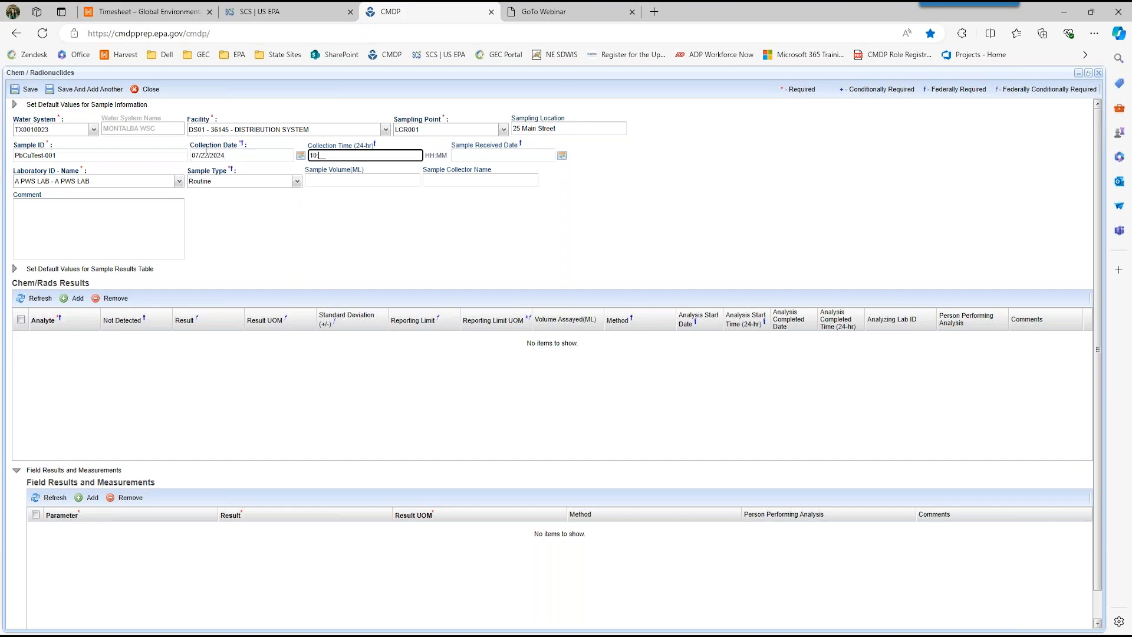
key(Tab)
text(07/22/2024)
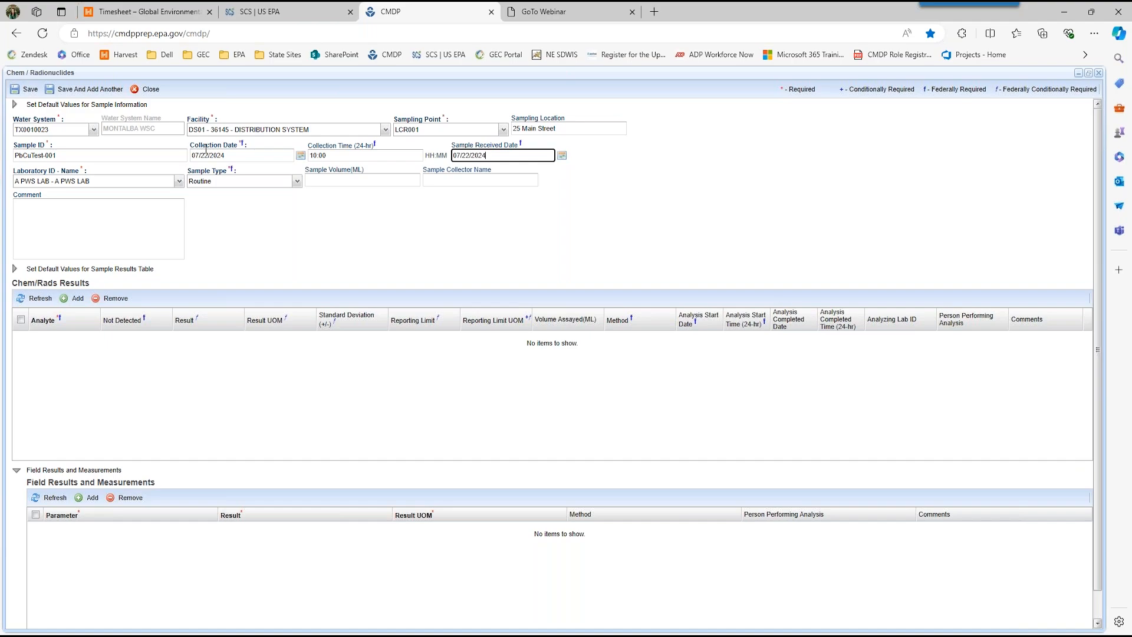
key(Tab)
Step: Leave the laboratory as A PWS LAB and enter the sample collector's full name
click(130, 176)
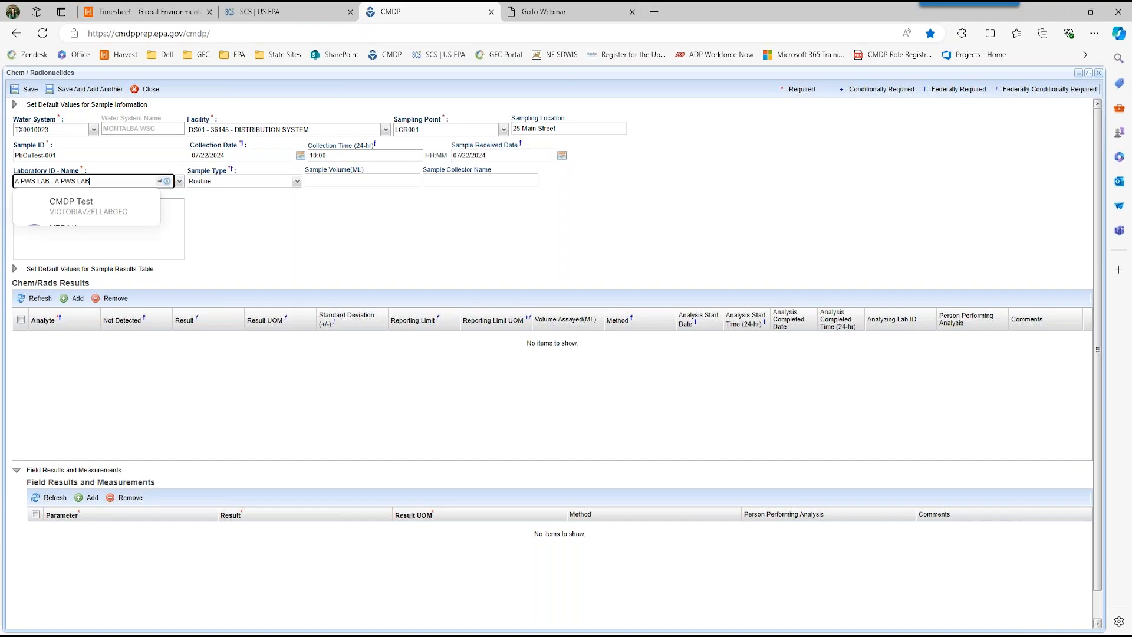
click(120, 170)
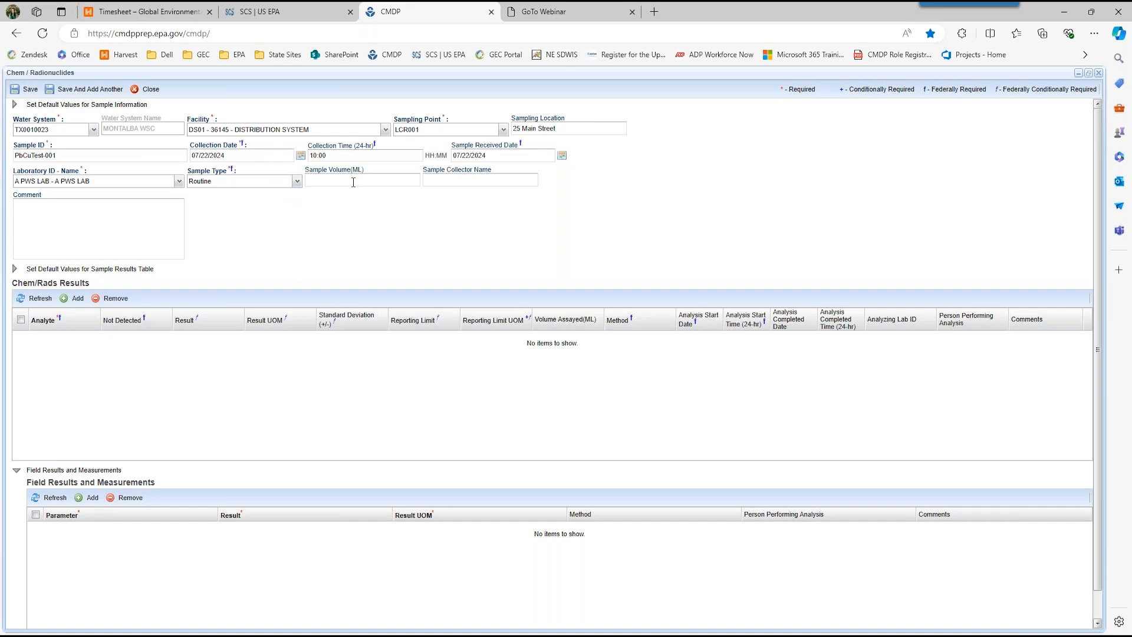
click(452, 180)
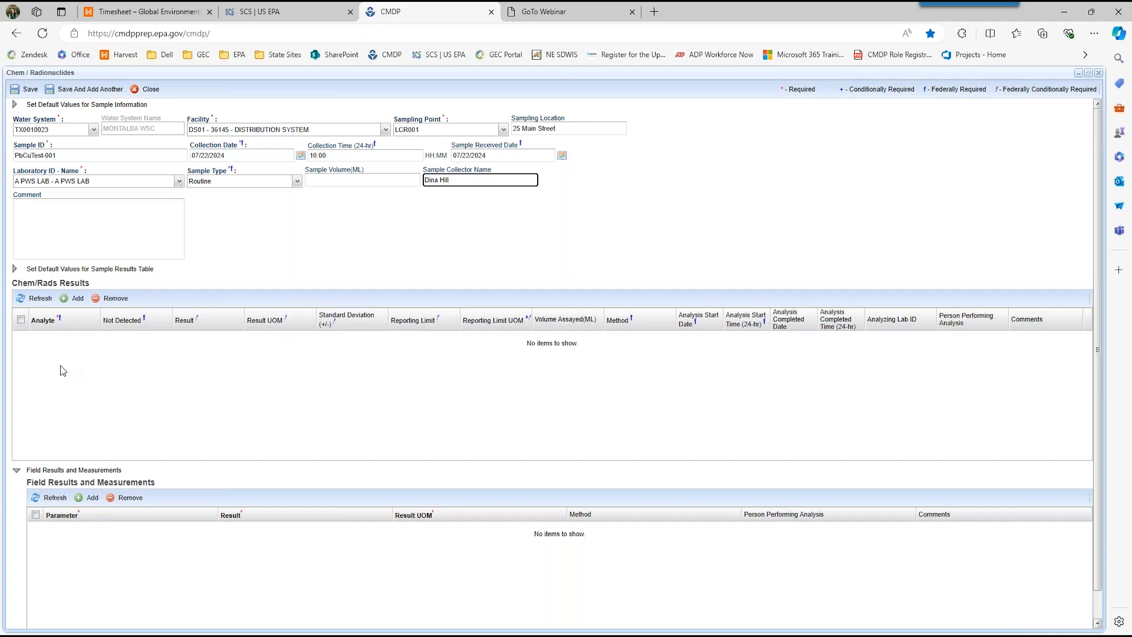
Step: Save the sample information by adding a result row, and choose 1030 - Lead as its analyte
click(74, 299)
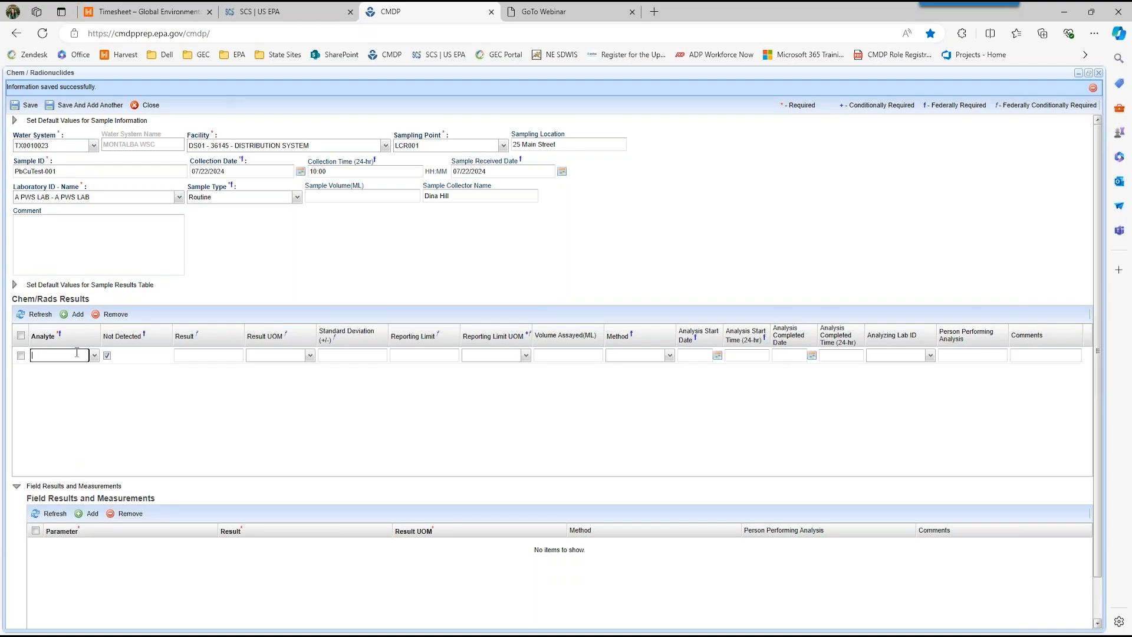
text(103)
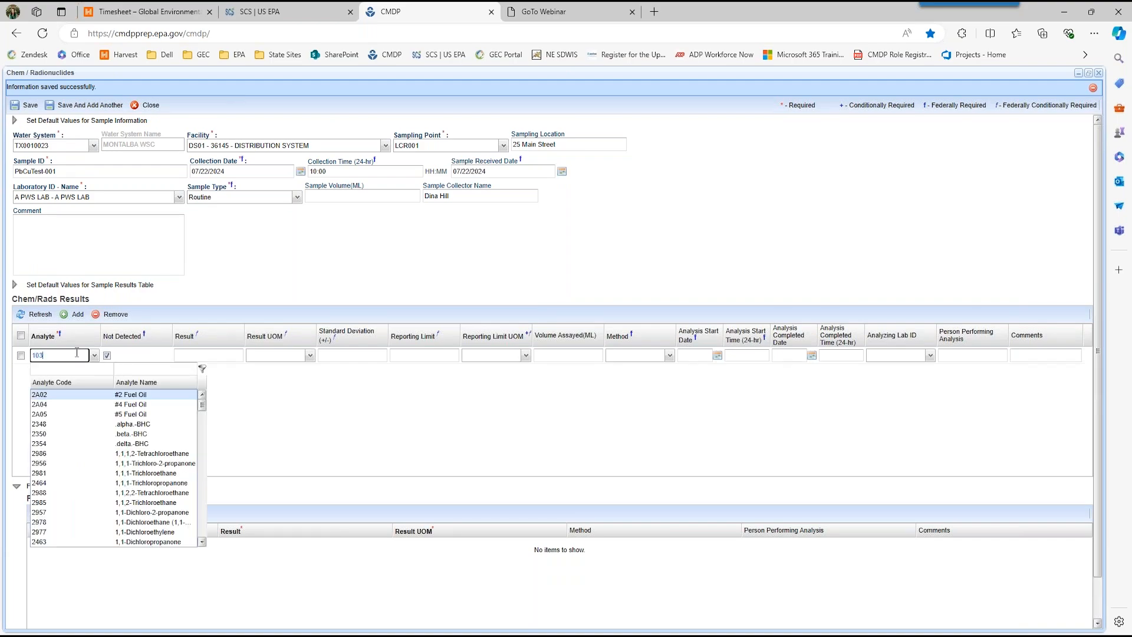
text(0)
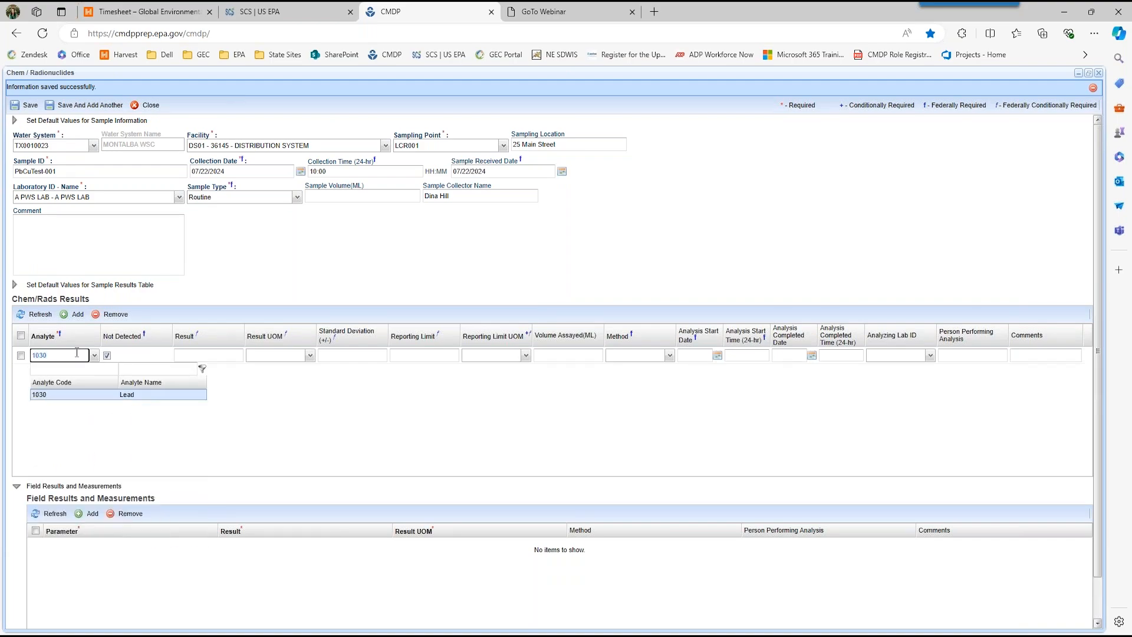
click(76, 394)
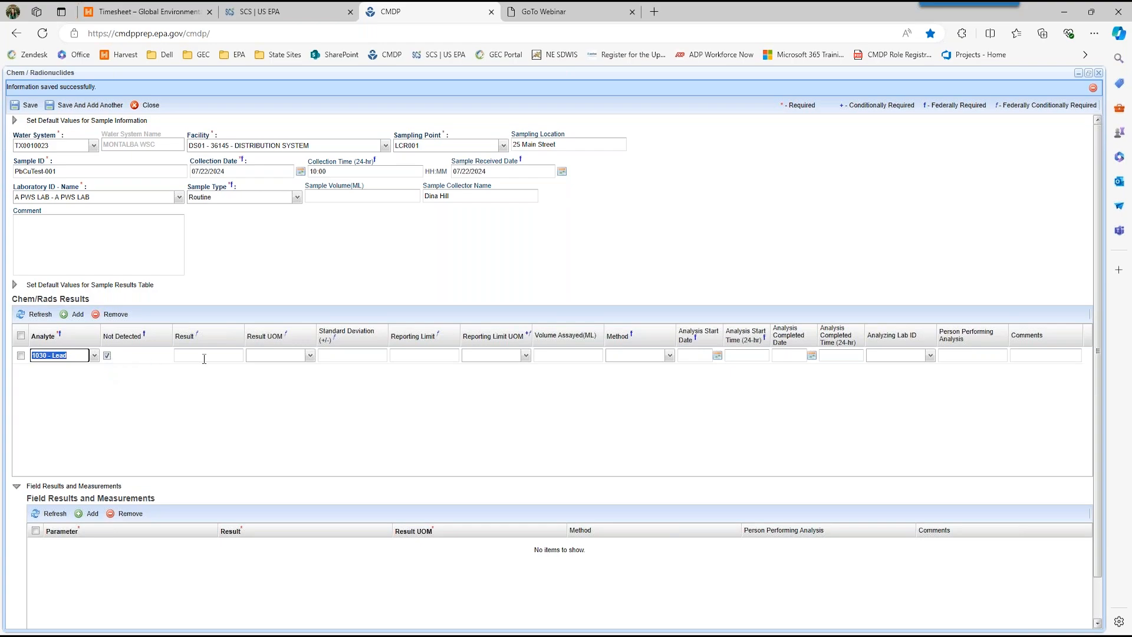
Step: Give the Lead result a reporting limit of 0.01 mg/L and the method 200.8 - INDUCTIVELY COUPLED PLASMA MASS SPECTROM
click(425, 356)
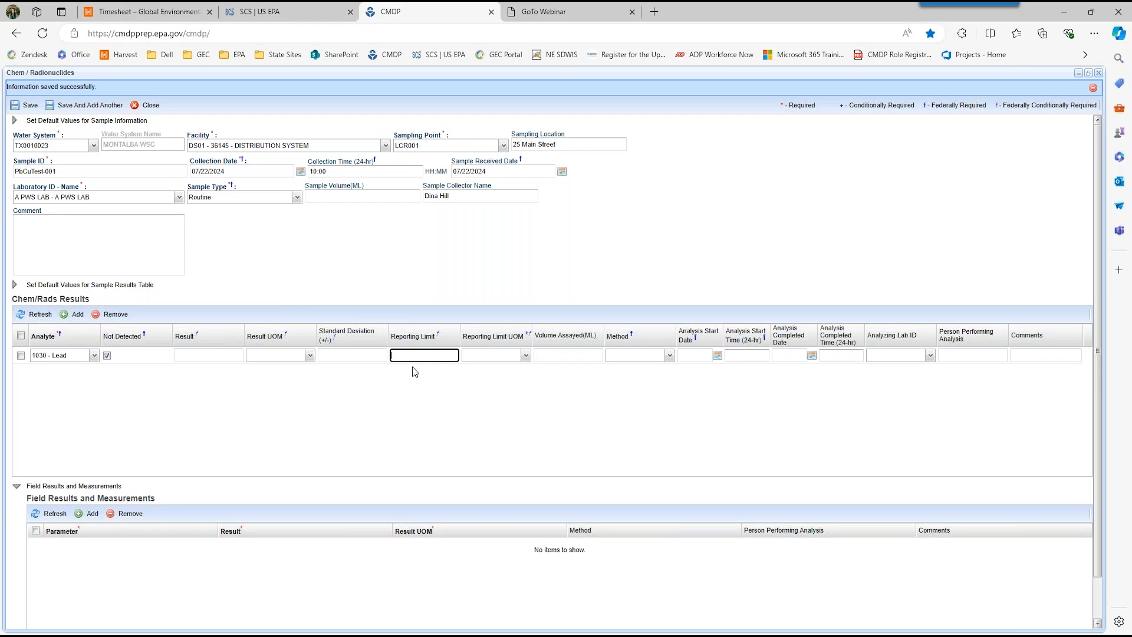
text(0.01)
key(Tab)
text(mg)
key(Tab)
key(Tab)
click(670, 355)
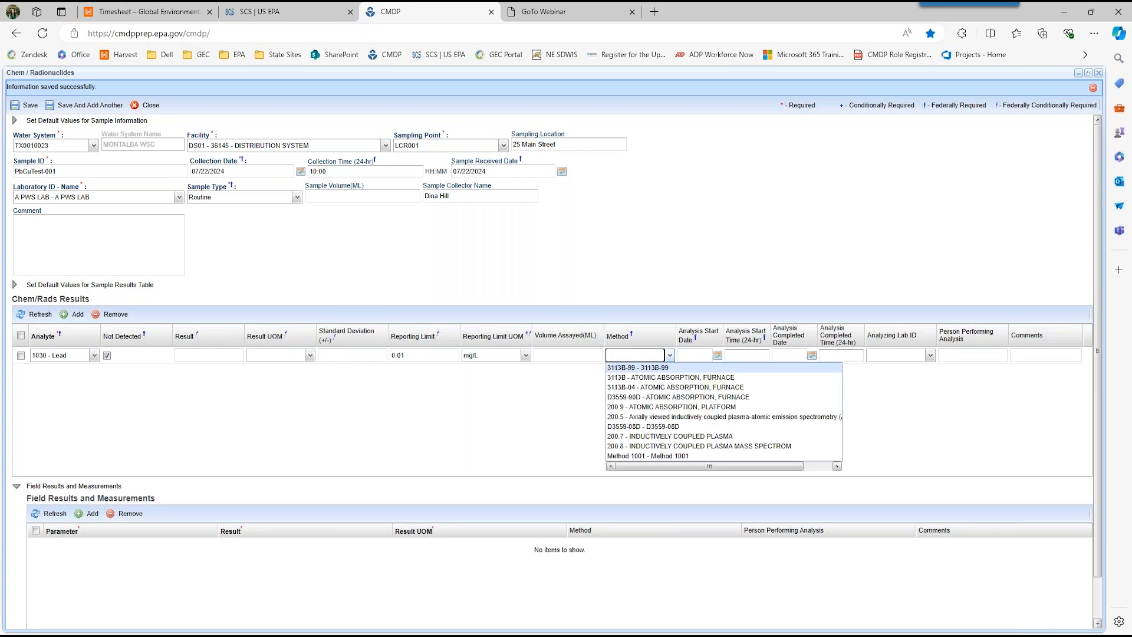
click(665, 446)
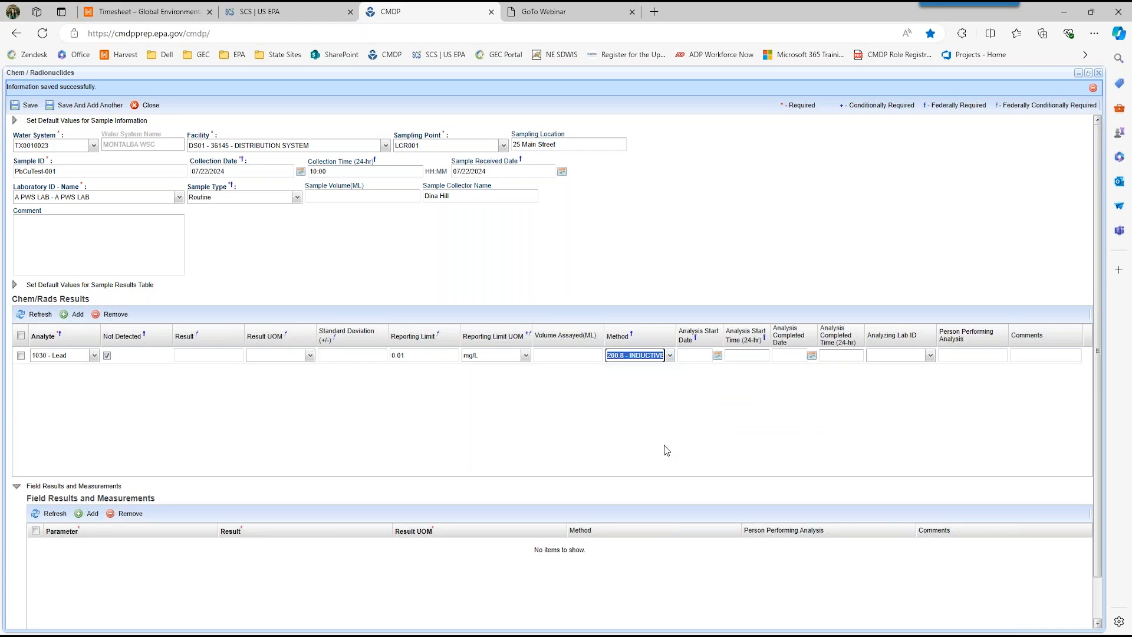
Step: Set the Lead analysis start to 07/22/2024 at 12:00 and its completion to 07/22/2024 at 19:00
click(719, 335)
drag(783, 318, 871, 313)
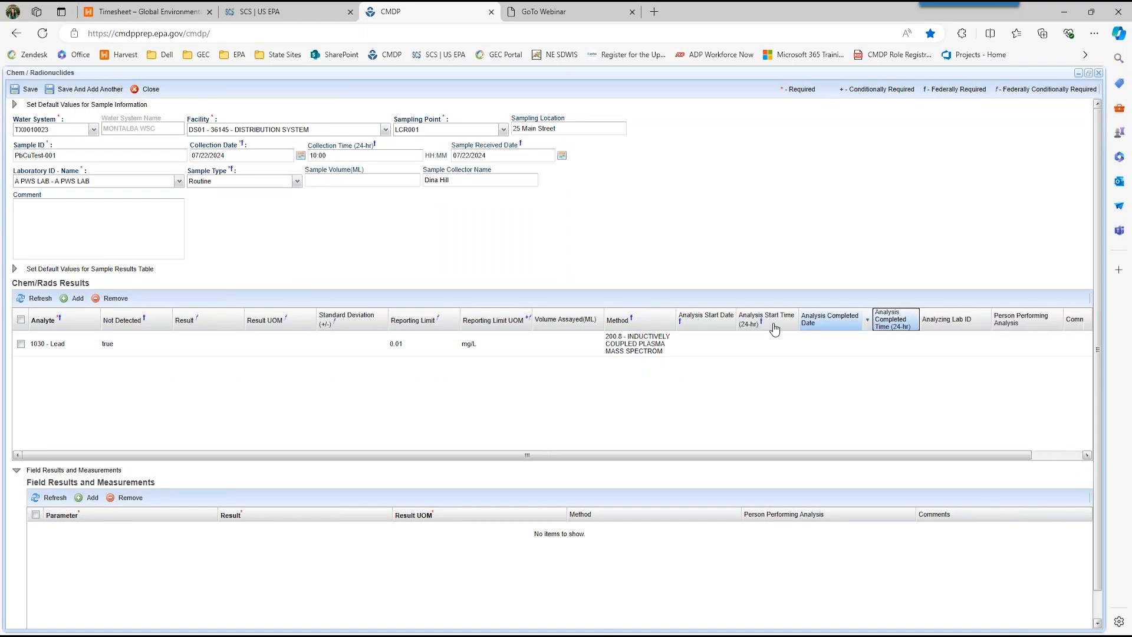
click(688, 342)
text(0)
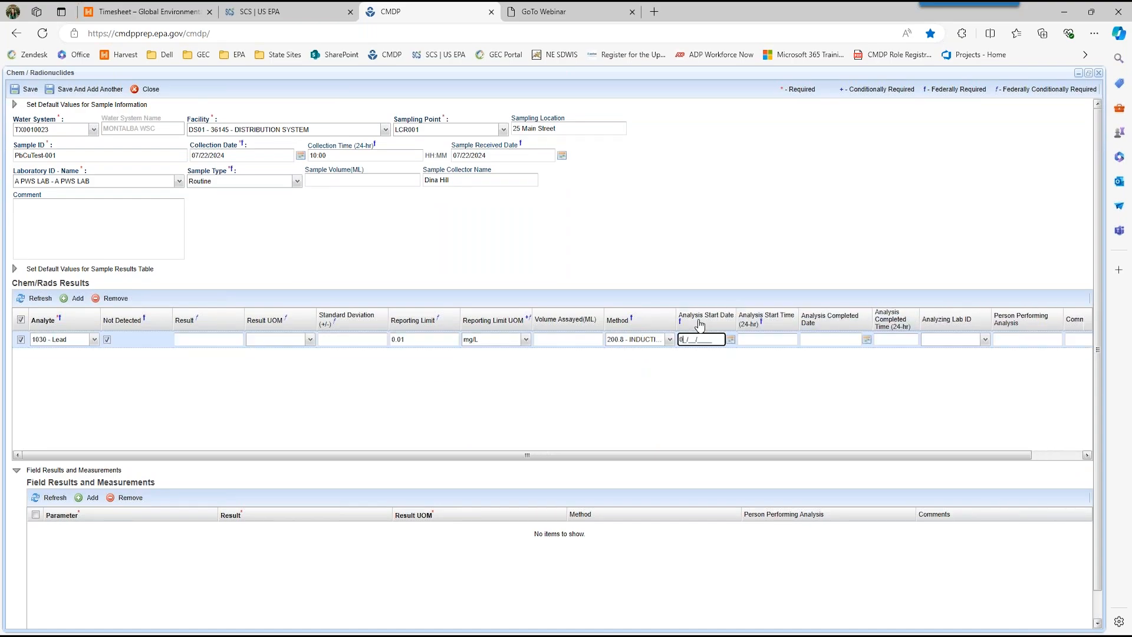
text(7/22/2024)
key(Tab)
text(1200)
key(Tab)
text(07222024)
key(Tab)
text(190)
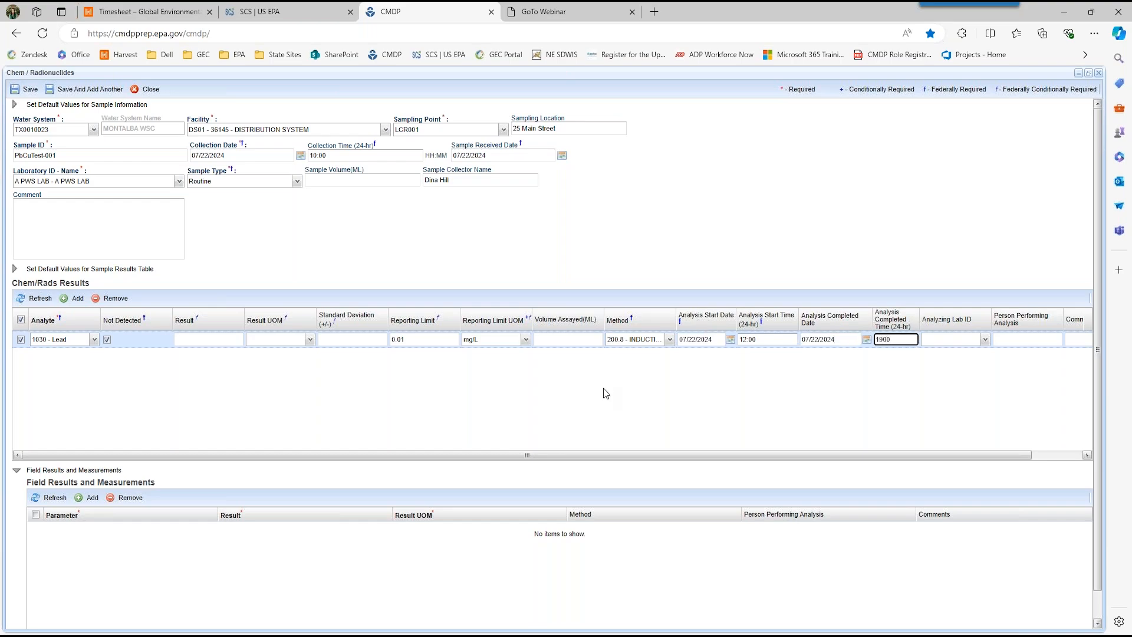
click(232, 409)
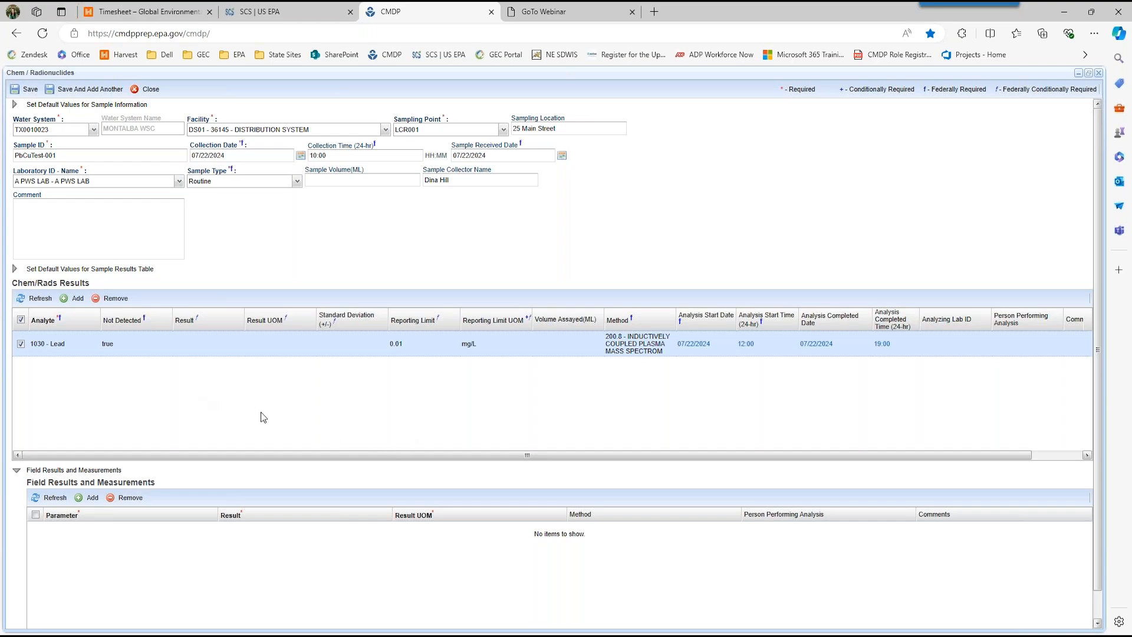
Step: Add a second result row for 1022 - Copper, Free with a reporting limit of 0.01 mg/L
click(77, 299)
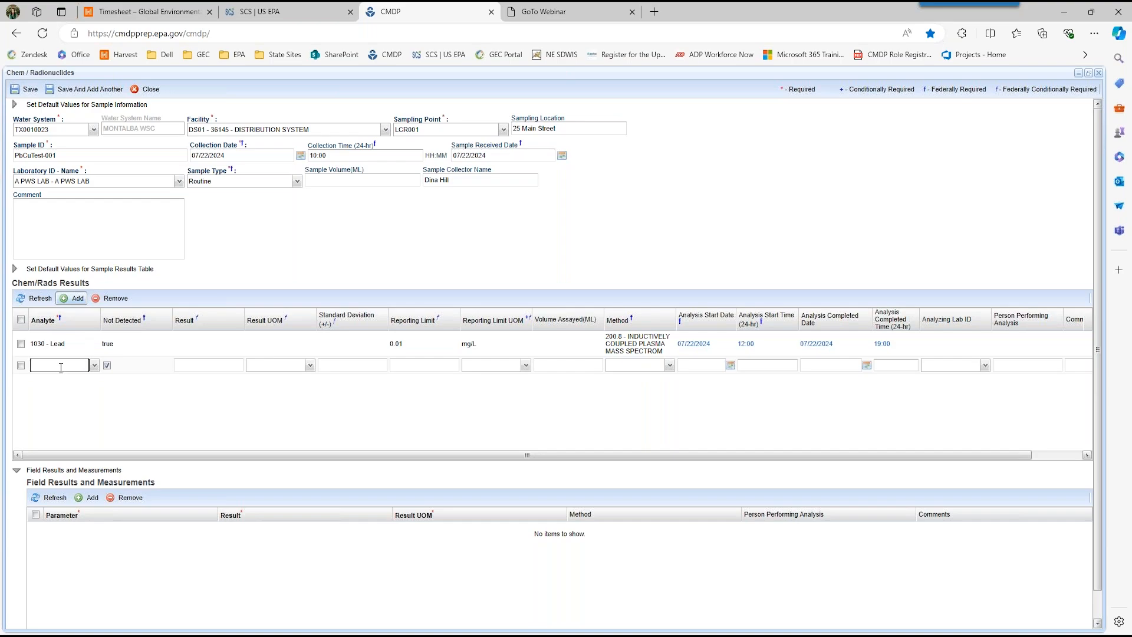
text(1022)
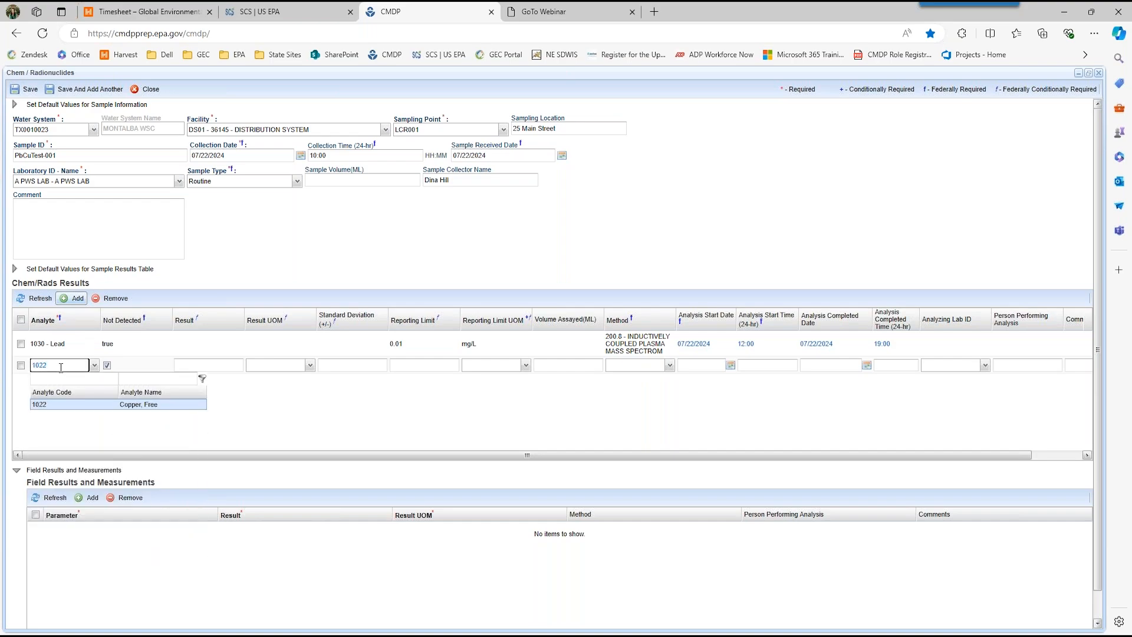
key(Tab)
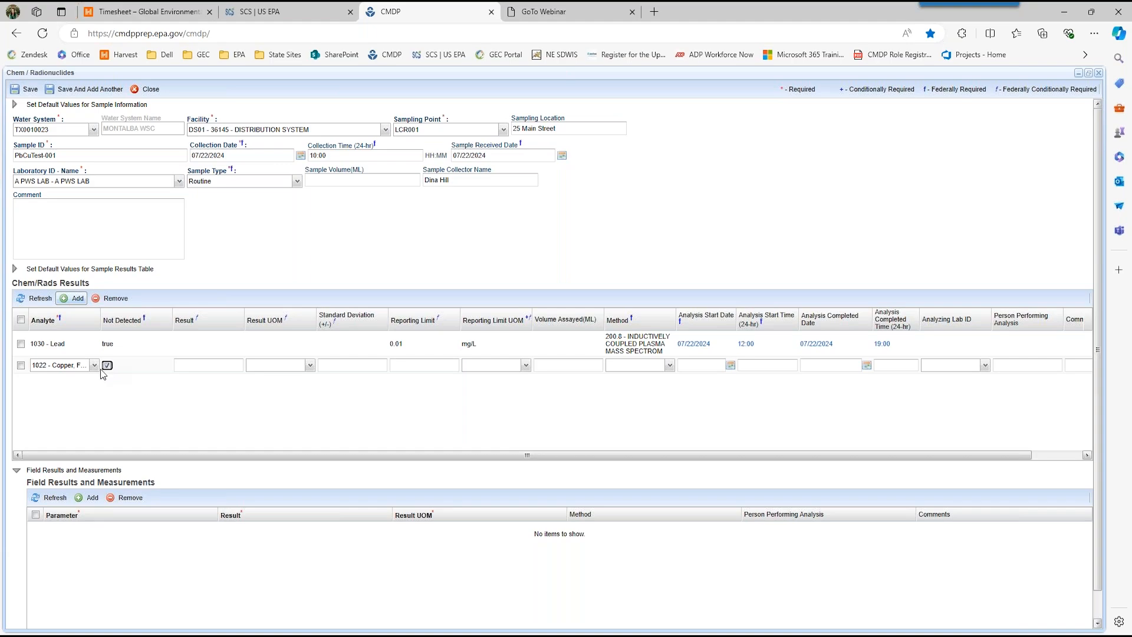
click(417, 370)
text(0.01)
key(Tab)
text(mg)
key(Tab)
key(Tab)
Step: Set the copper result's method to 200.7 - INDUCTIVELY COUPLED PLASMA and its analysis start date to 07/22/2024
click(670, 365)
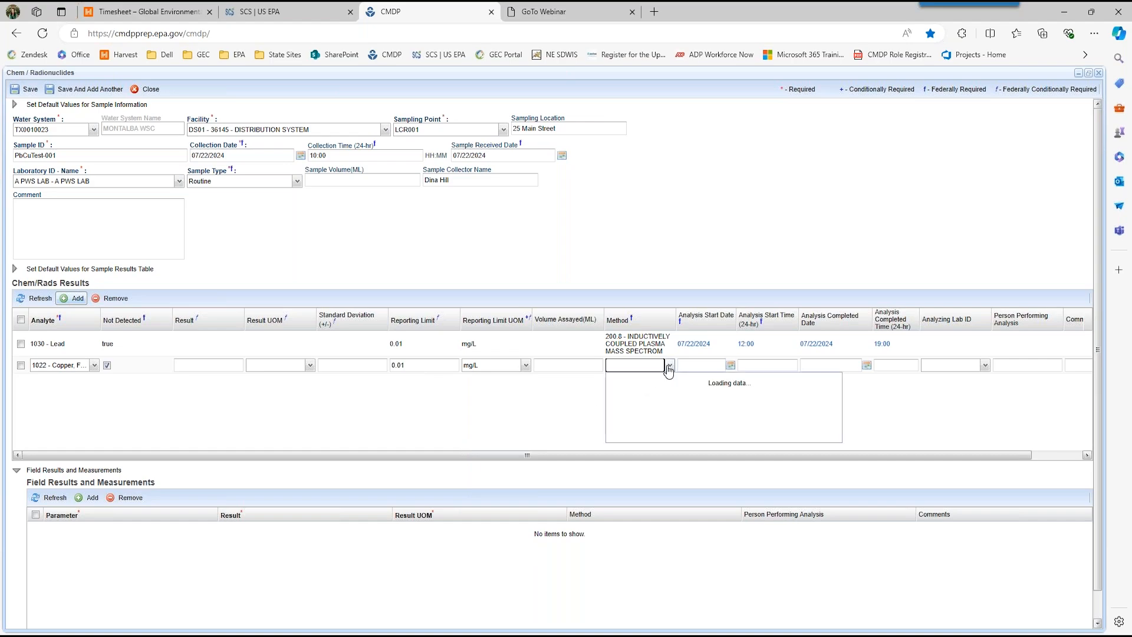
click(654, 534)
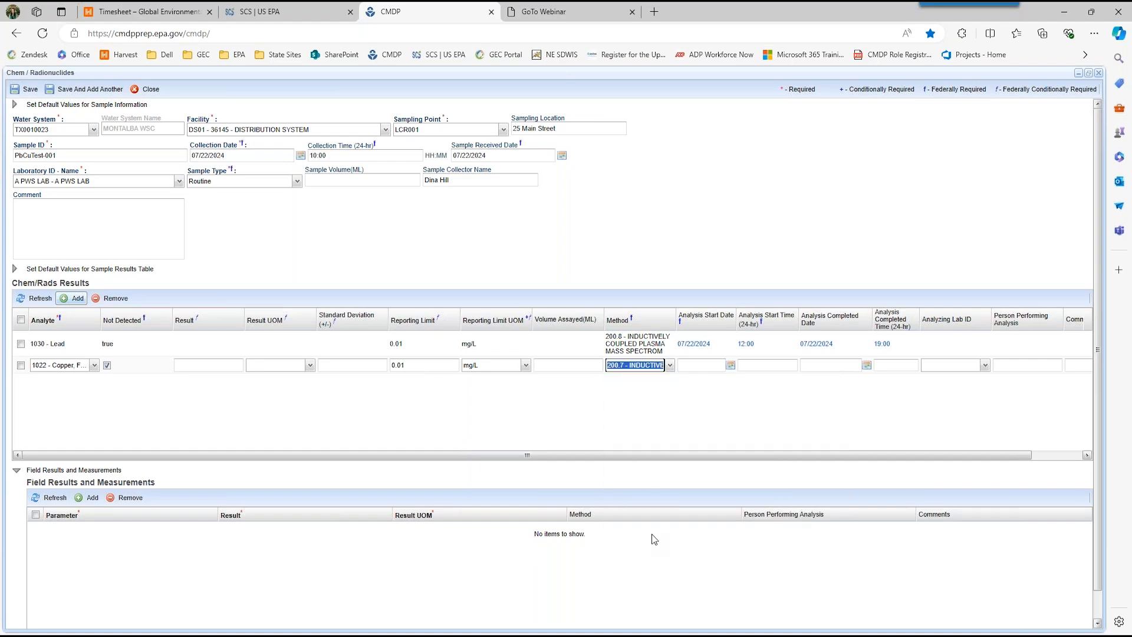
click(686, 365)
text(07/22/2024)
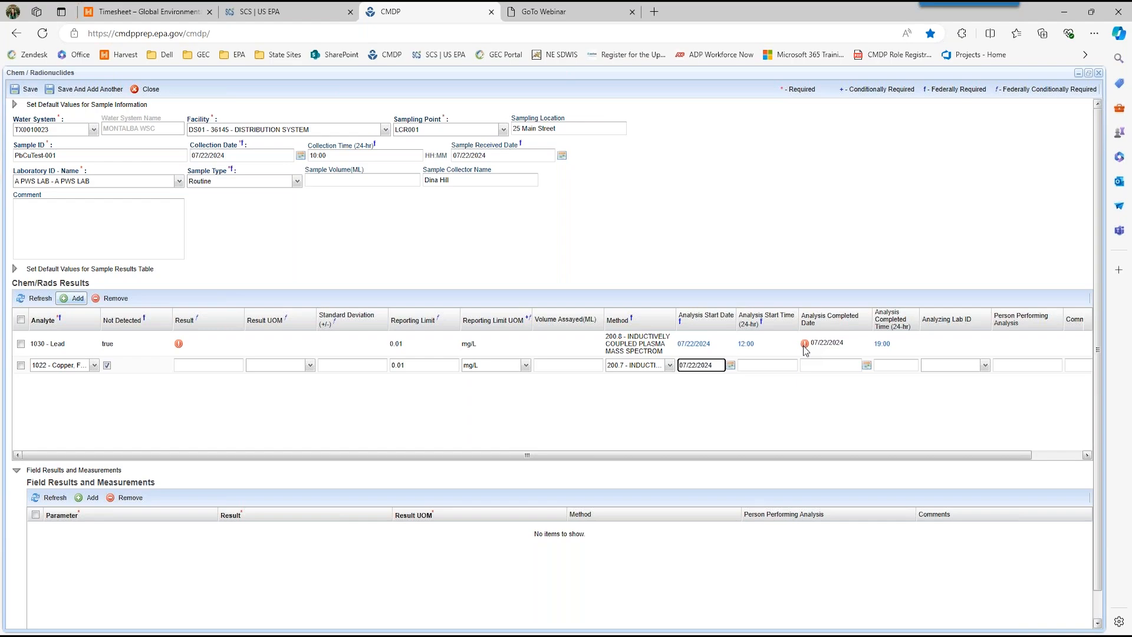
Step: Change the Lead result's analysis completed date to 07/23/2024
click(179, 347)
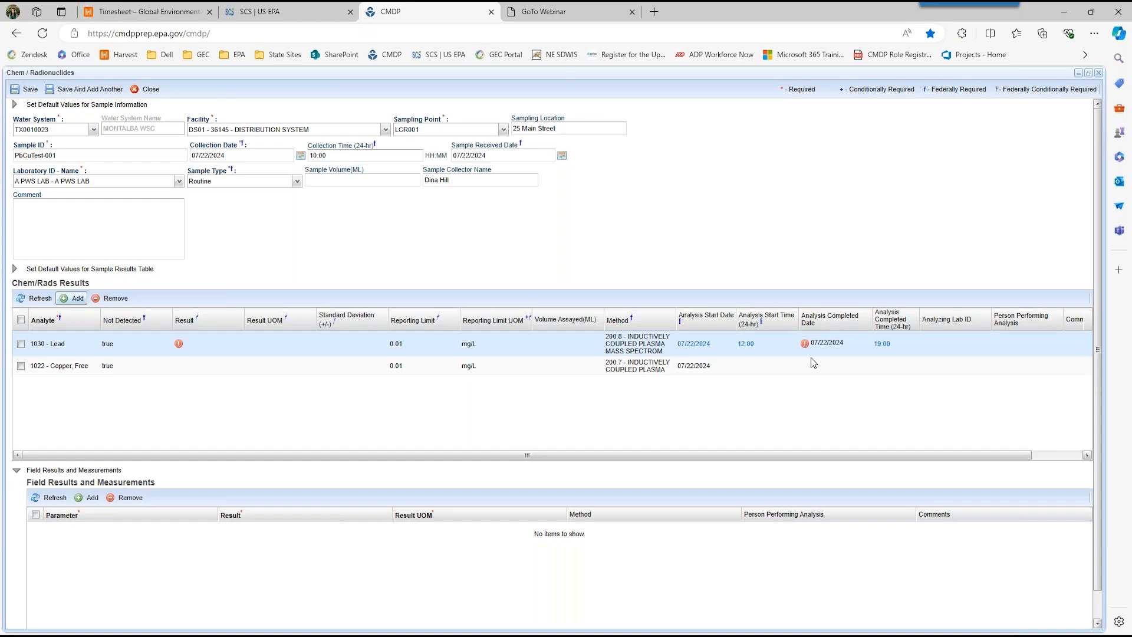
mouse_move(805, 347)
click(886, 345)
mouse_move(850, 340)
mouse_down()
mouse_move(819, 339)
mouse_move(867, 346)
mouse_up()
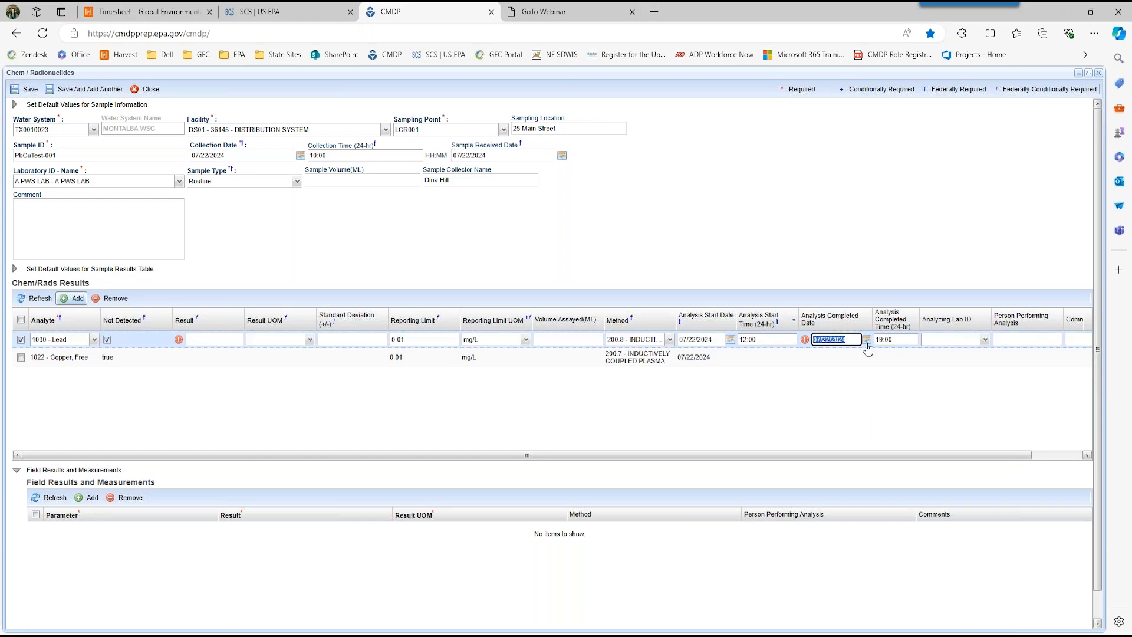
text(07/23/2024)
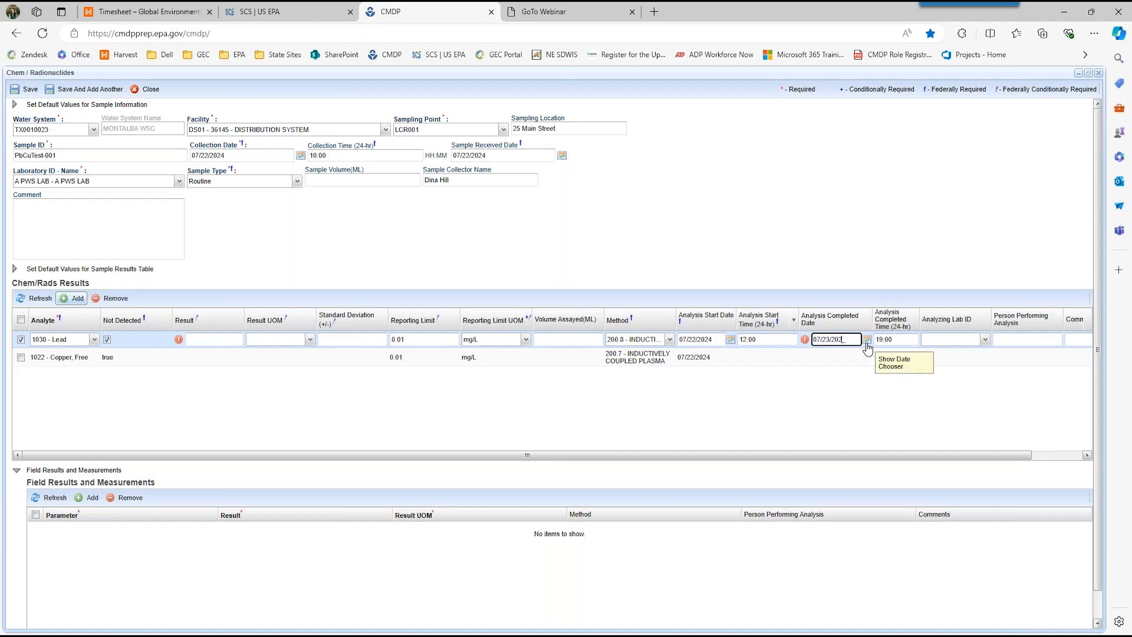
key(Tab)
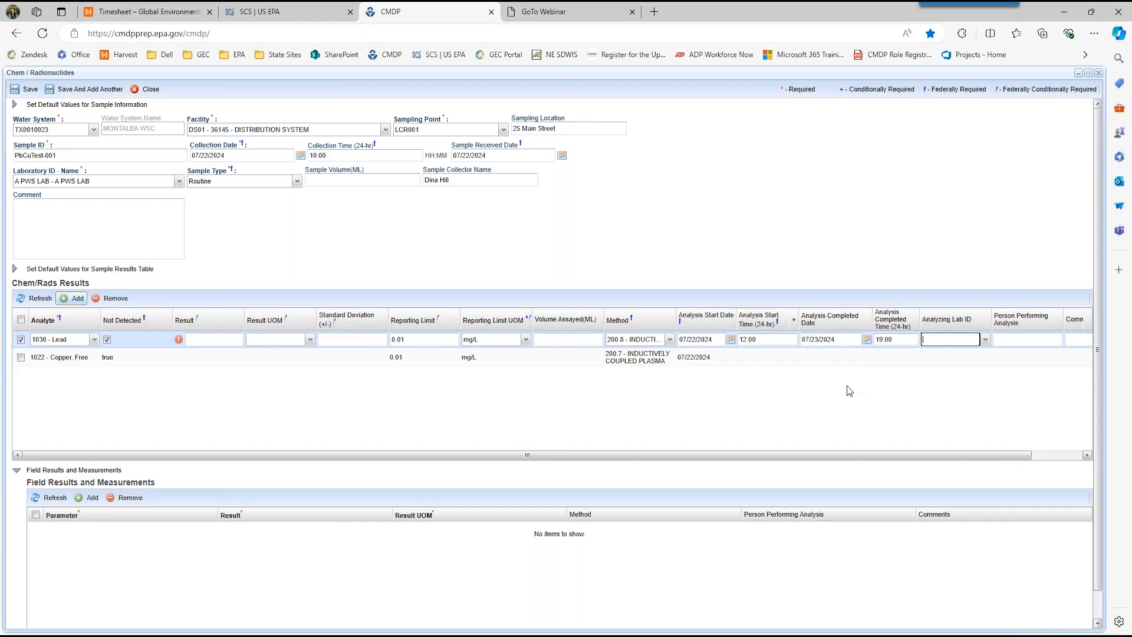
click(849, 390)
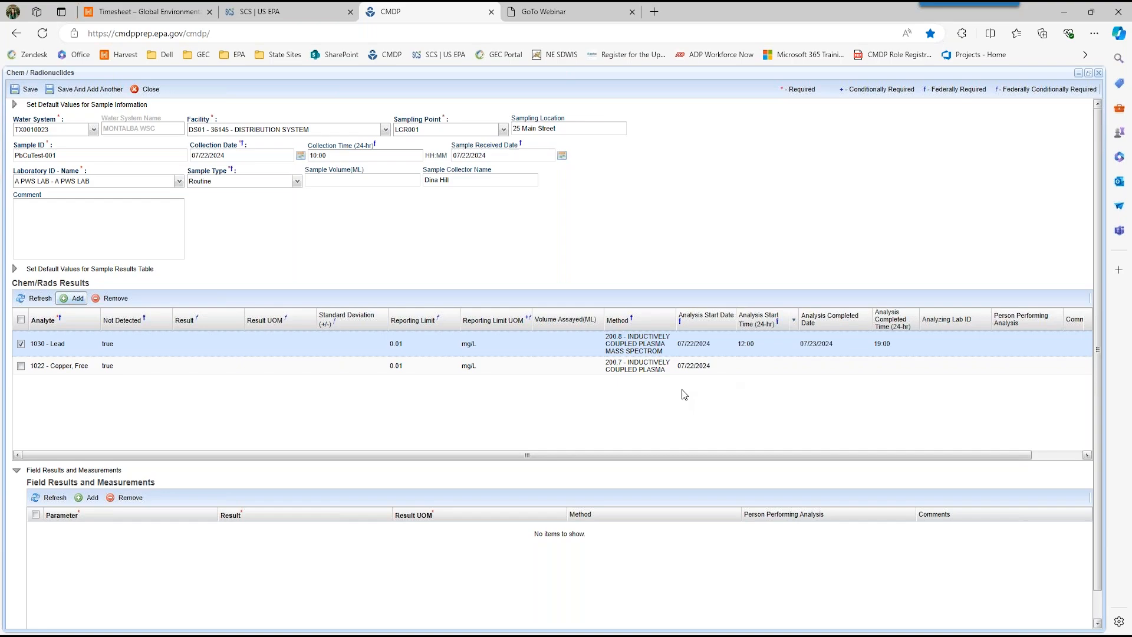
Step: Set the copper analysis start time to 12:00 and its completion to 07/23/2024 at 19:00
click(744, 366)
text(12:00)
click(804, 366)
text(07/23/2024)
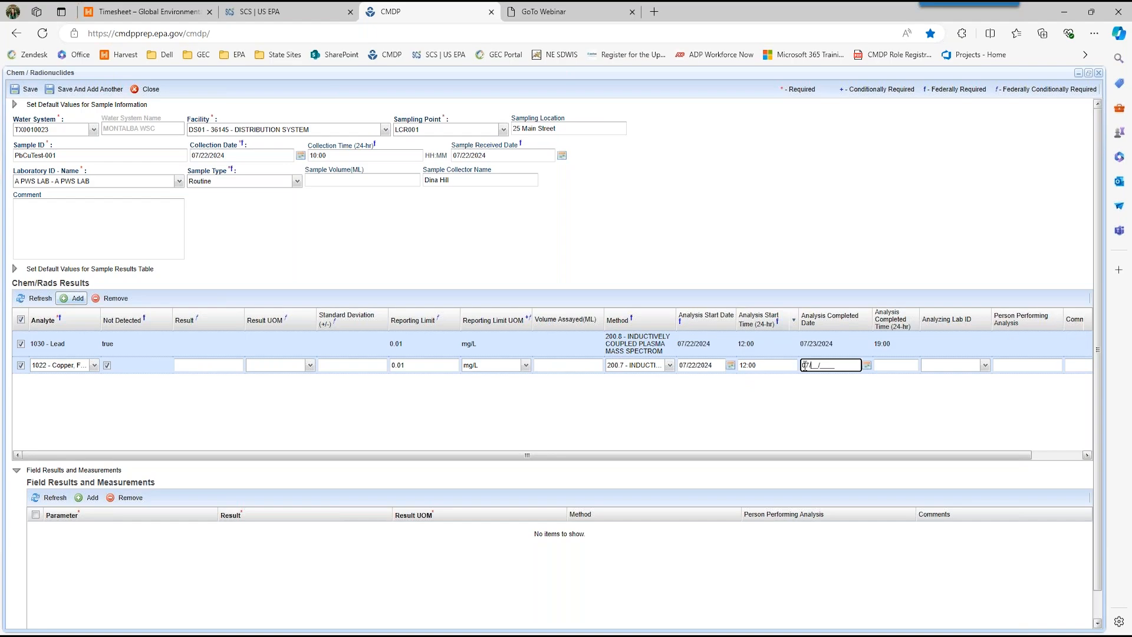
key(Tab)
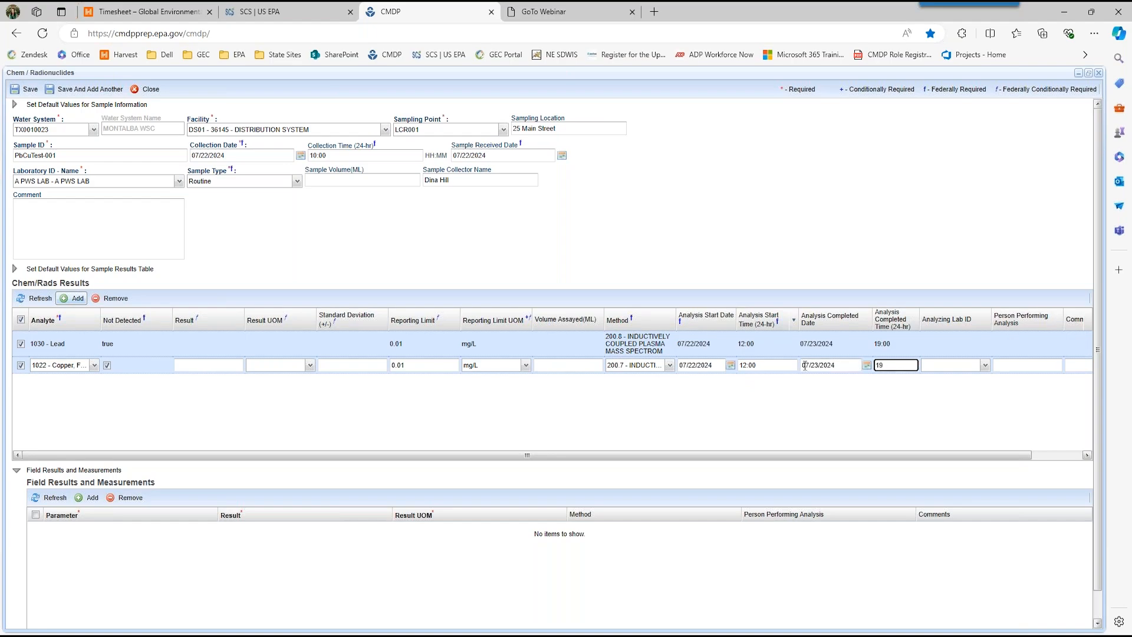
text(1900)
key(Tab)
click(362, 406)
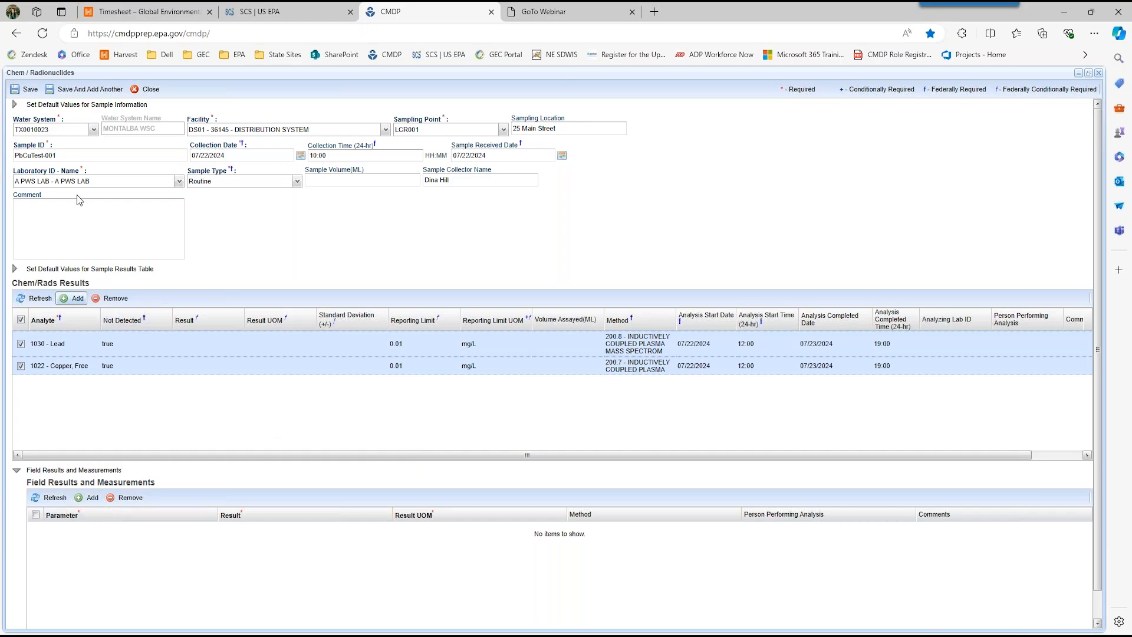
Step: Save and close the PbCuTest-001 sample, and check the job's validation results before returning to the sample list
click(31, 90)
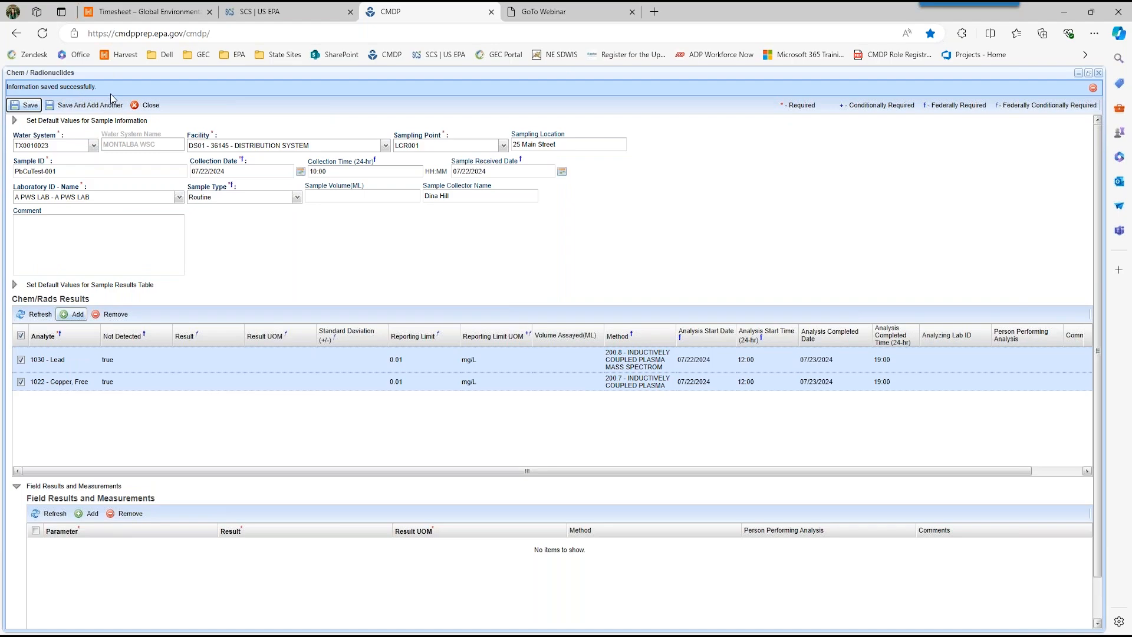
click(147, 106)
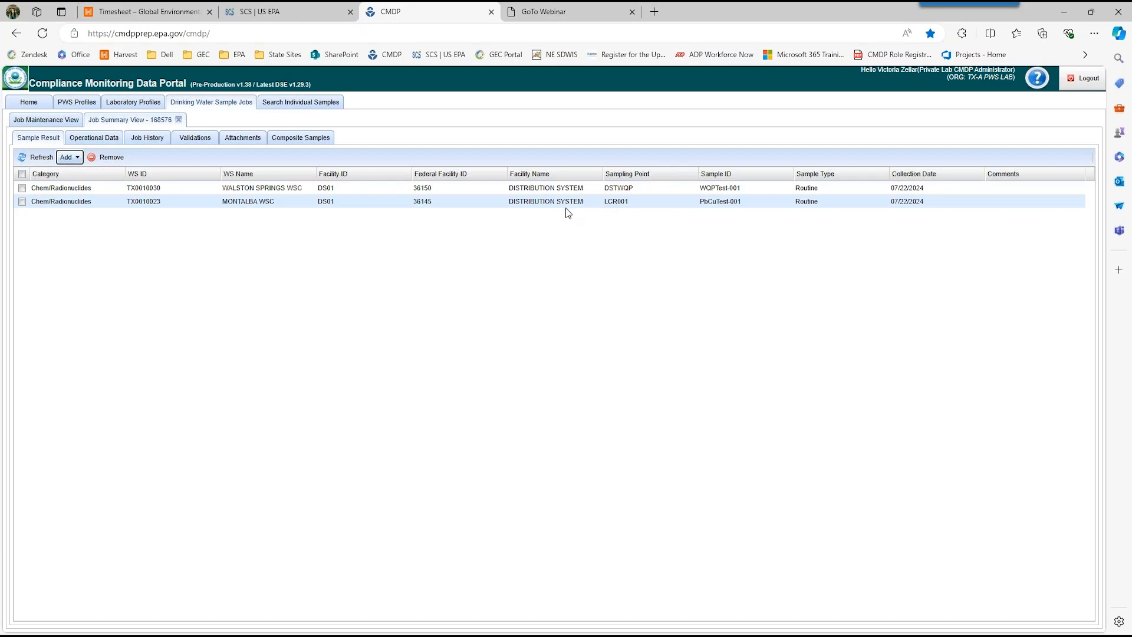
click(192, 139)
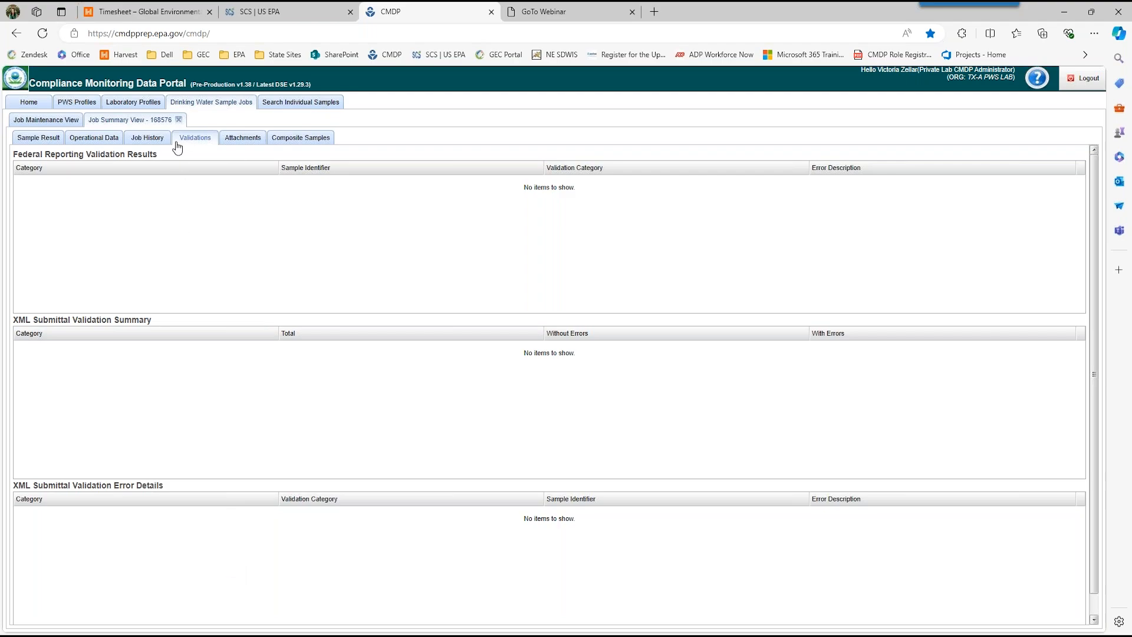
click(38, 139)
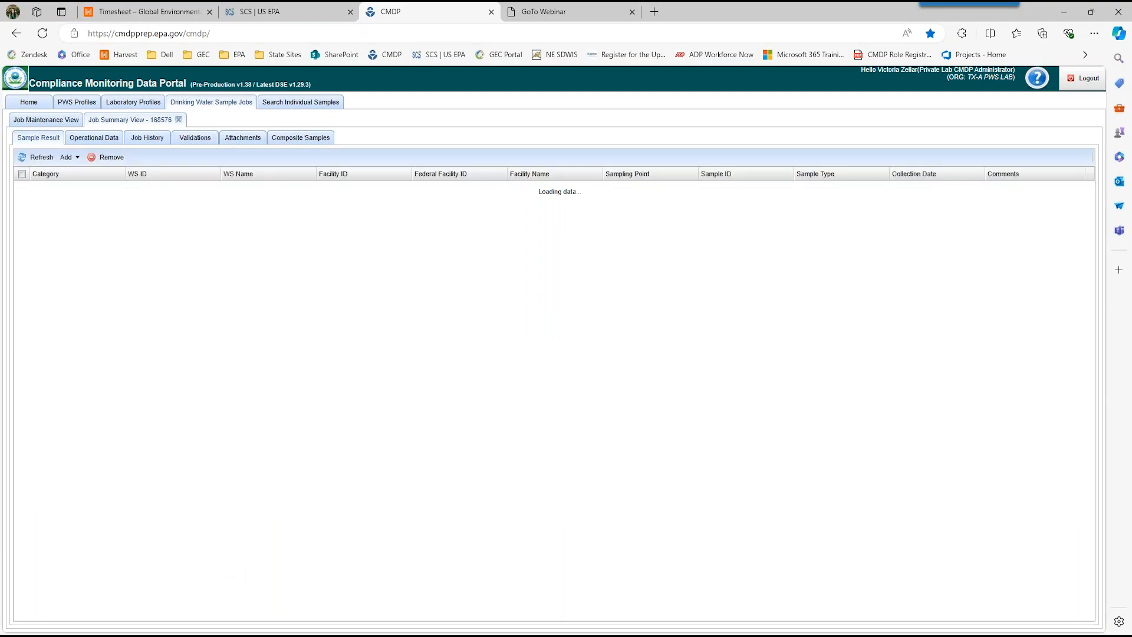
Step: Add another Chem / Radionuclides sample to the job for water system TX0010023
click(73, 161)
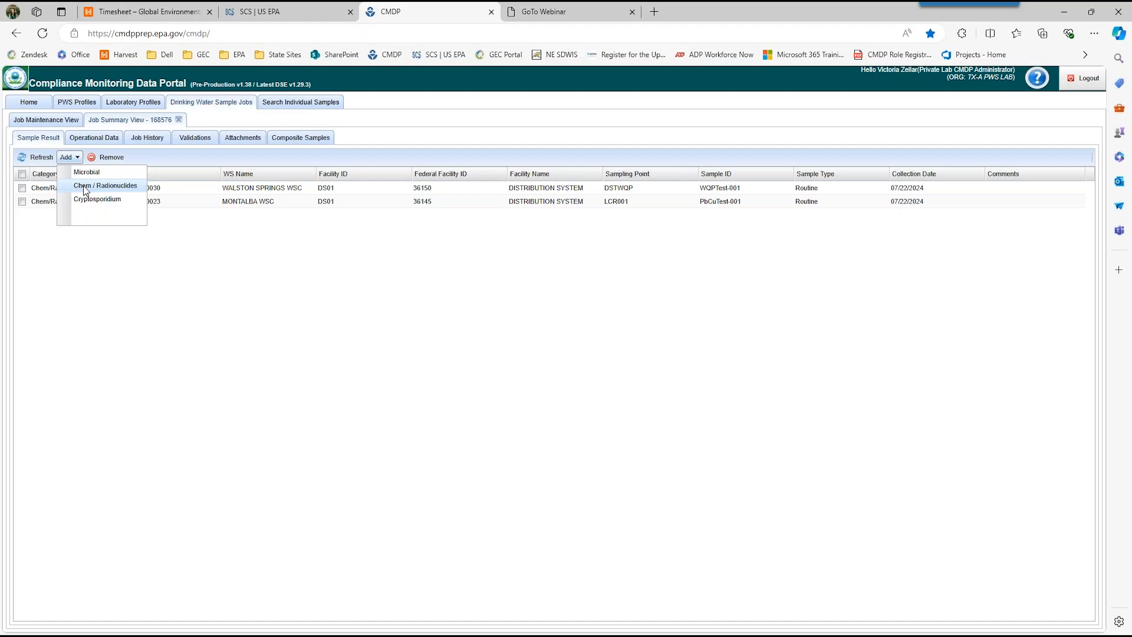
click(85, 188)
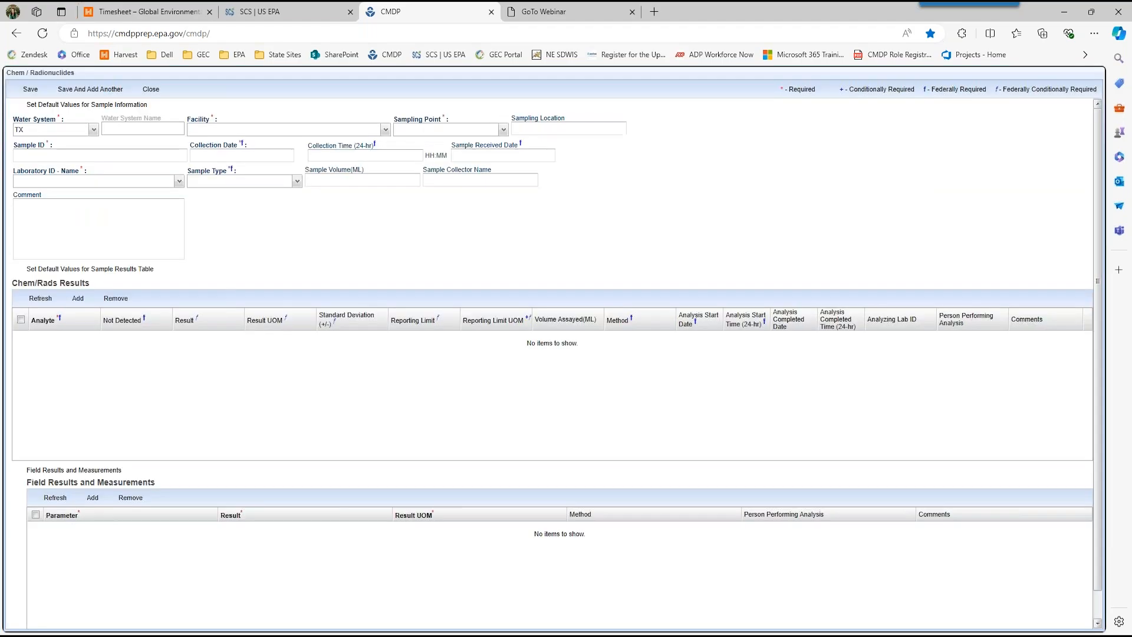
click(93, 130)
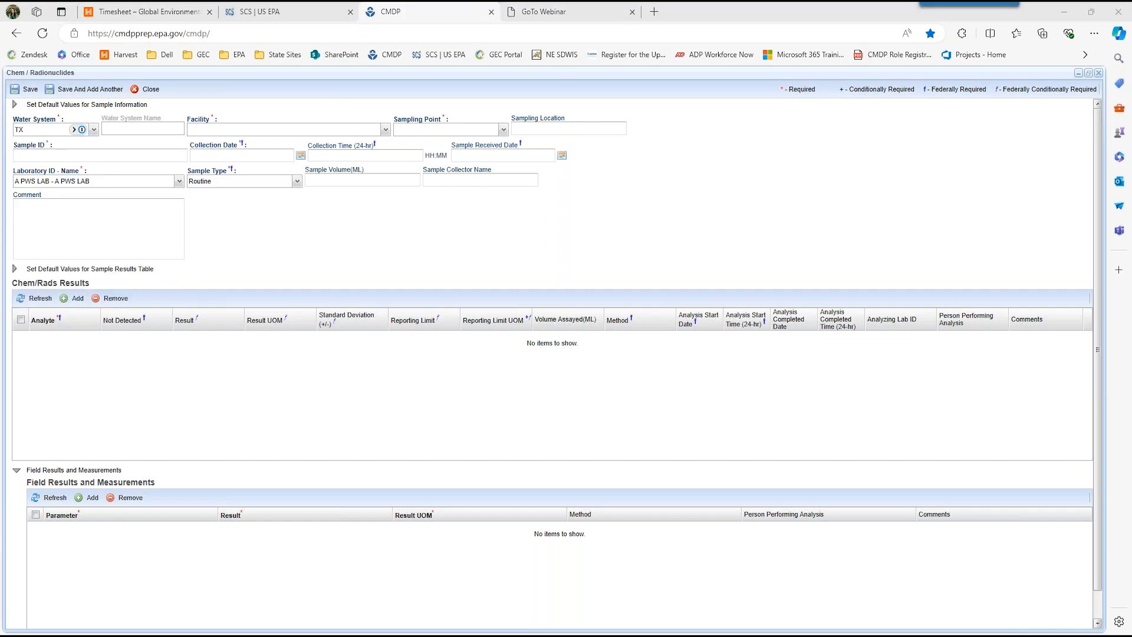
click(93, 129)
scroll(107, 266, down, 1)
click(93, 286)
Step: Choose DS01 - 36145 - DISTRIBUTION SYSTEM as the facility and LCR002 as the sampling point
click(386, 129)
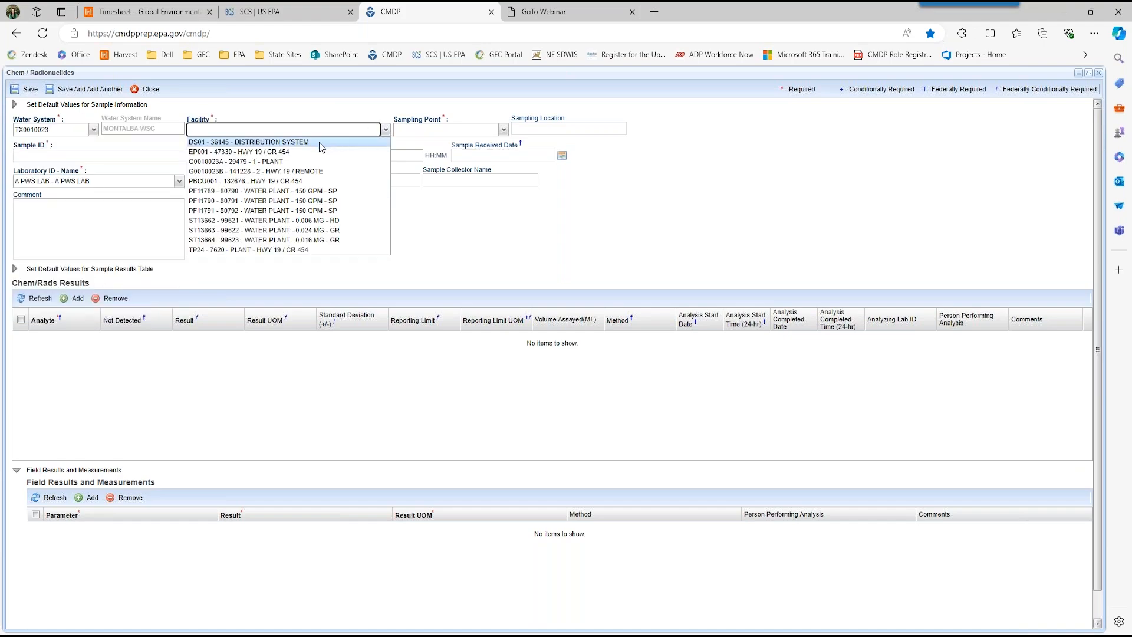
click(321, 143)
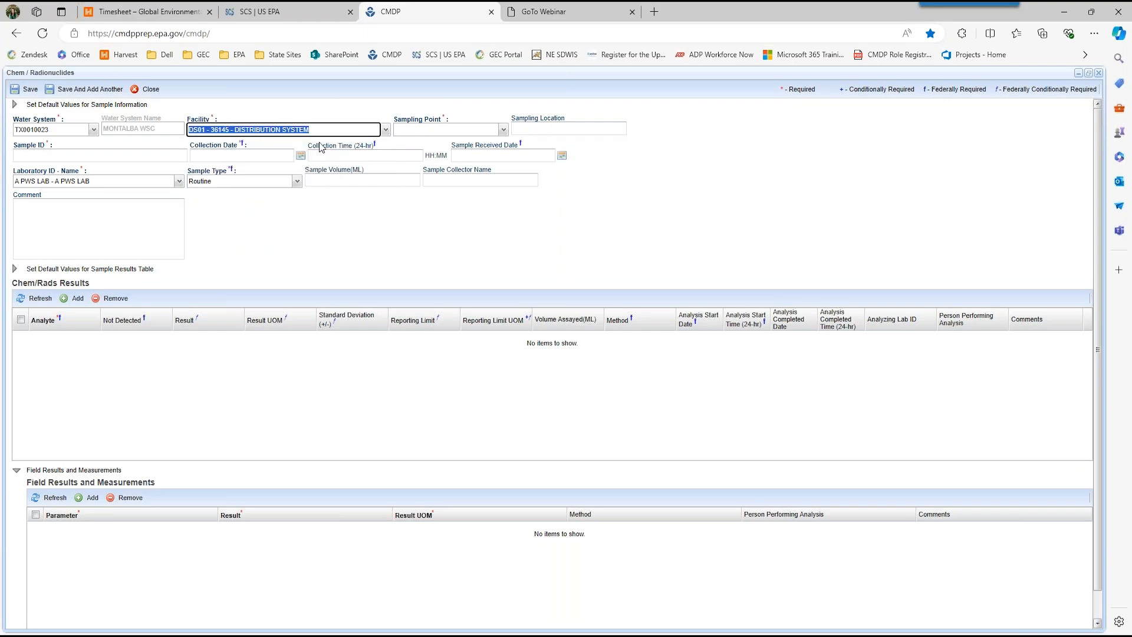
click(503, 131)
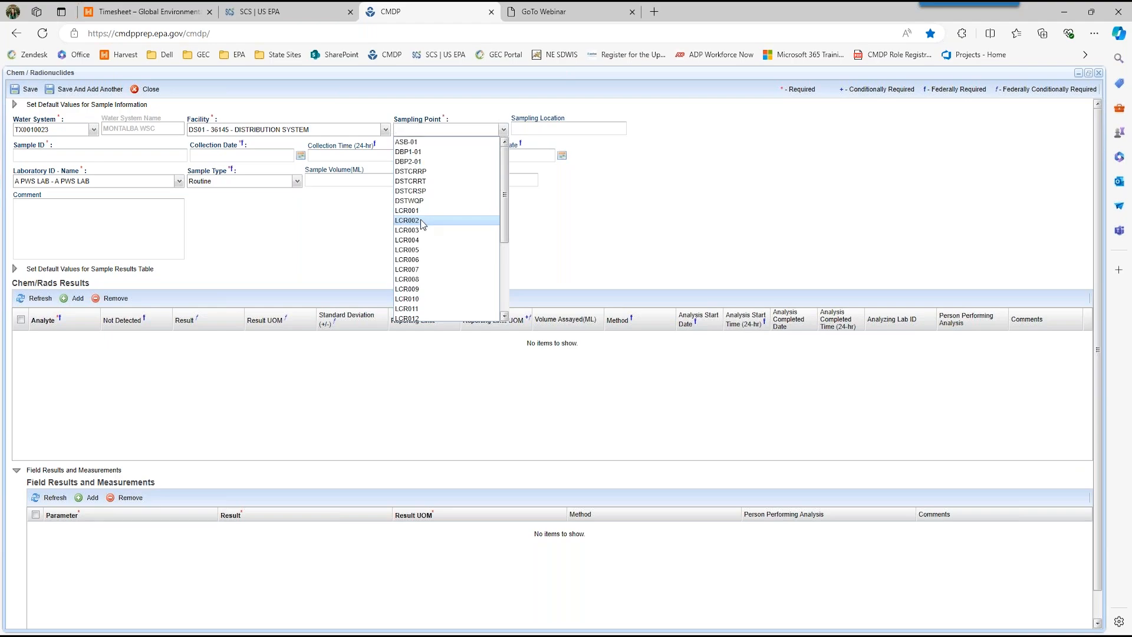
click(422, 221)
Step: Enter the street address as the sampling location and set the sample ID to PbCuTest-002
click(543, 130)
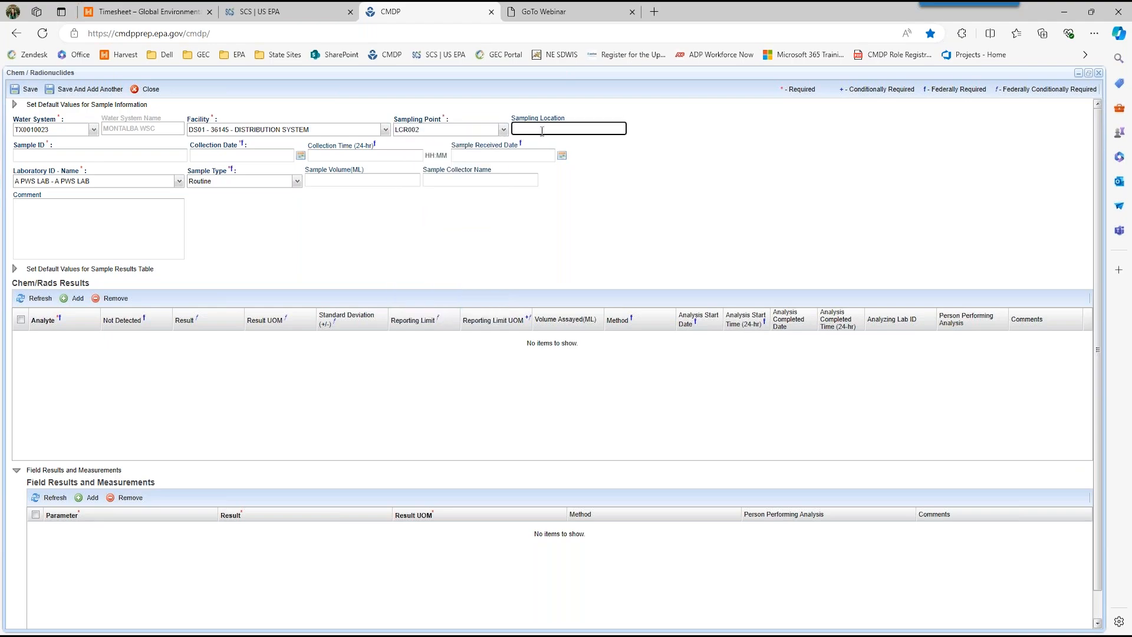
click(145, 154)
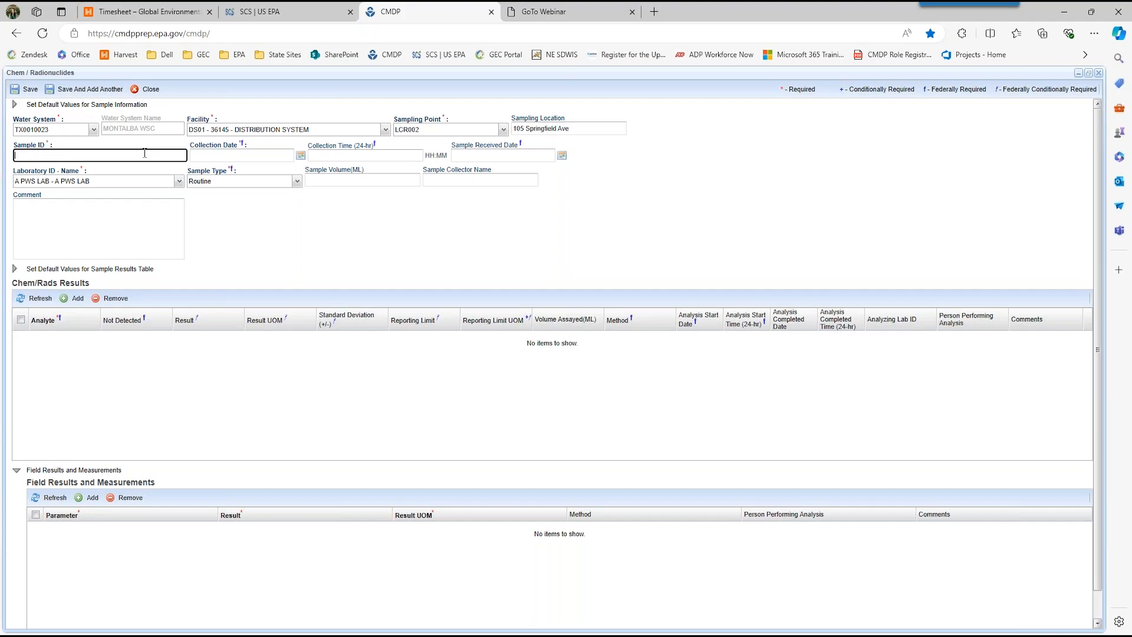
text(PcBu-00)
key(BackSpace)
key(BackSpace)
key(BackSpace)
key(BackSpace)
text(bCuTest-002)
key(Tab)
Step: Set the collection date to 07/22/2024, the collection time to 10:00 and the sample received date to 07/22/2024
text(0)
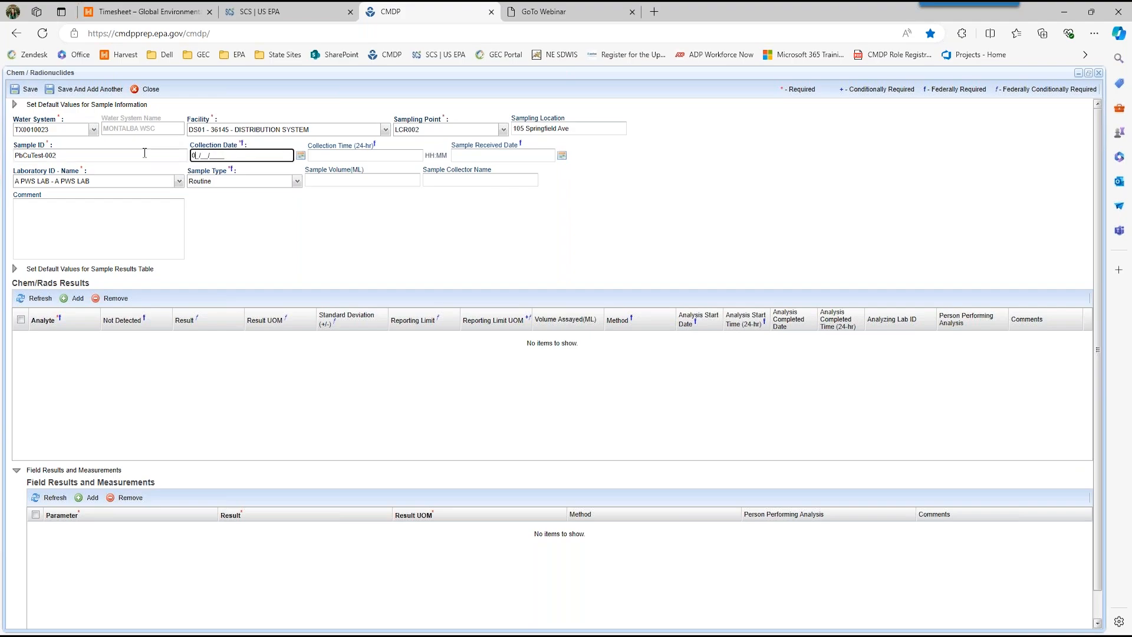
text(7/22/2024)
key(Tab)
key(Tab)
text(10:00)
key(Tab)
text(07/)
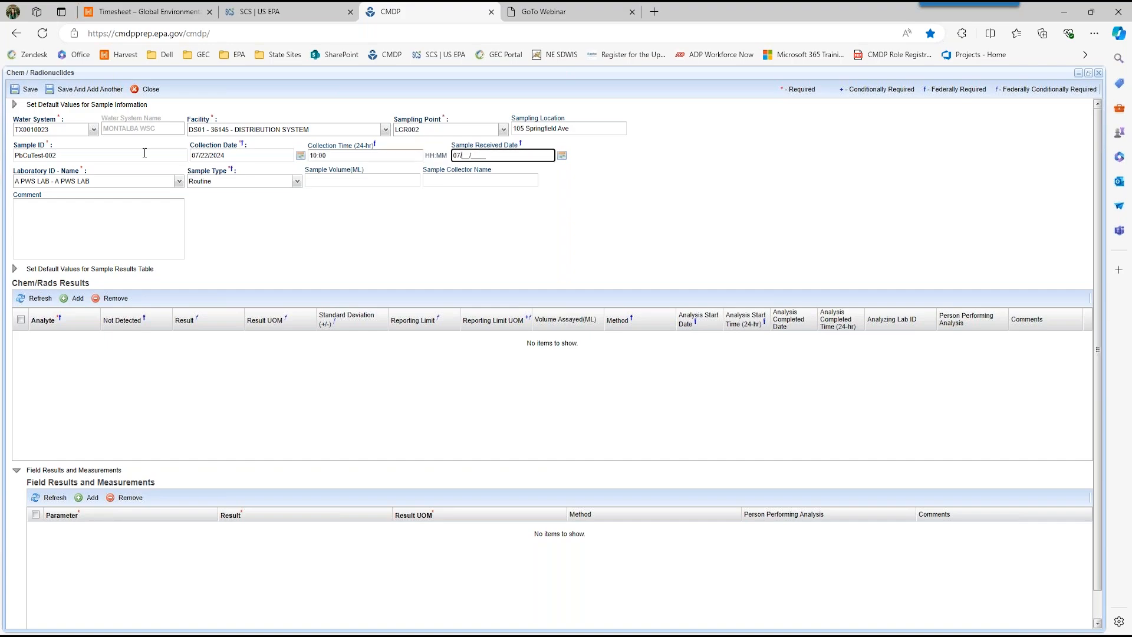
text(22/2024)
key(Tab)
Step: Enter the sample collector's full name for sample PbCuTest-002
click(118, 181)
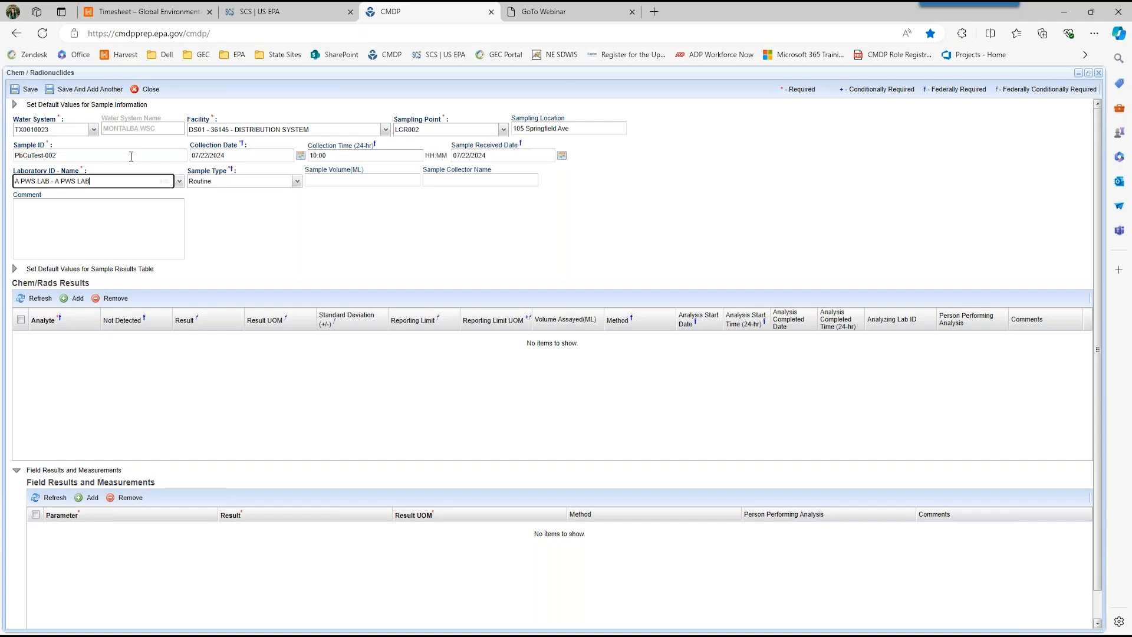
click(158, 183)
click(452, 182)
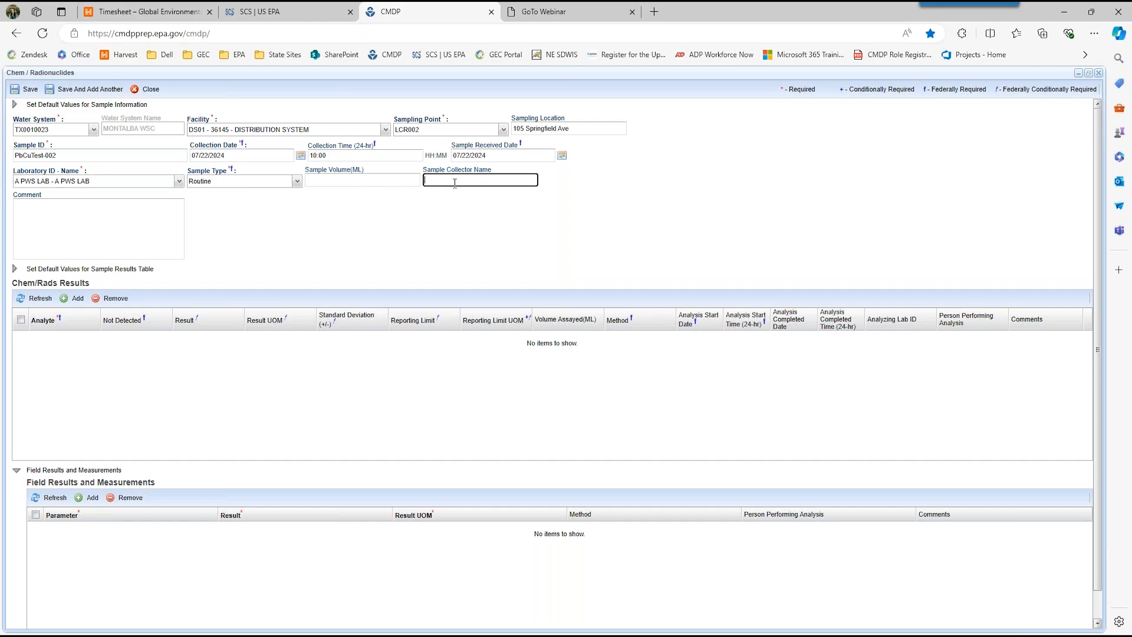
Step: Add a not-detected result for 1030 - Lead with a 0.01 mg/L reporting limit and method 200.8 - INDUCTIVELY COUPLED PLASMA MASS SPECTROM
click(75, 300)
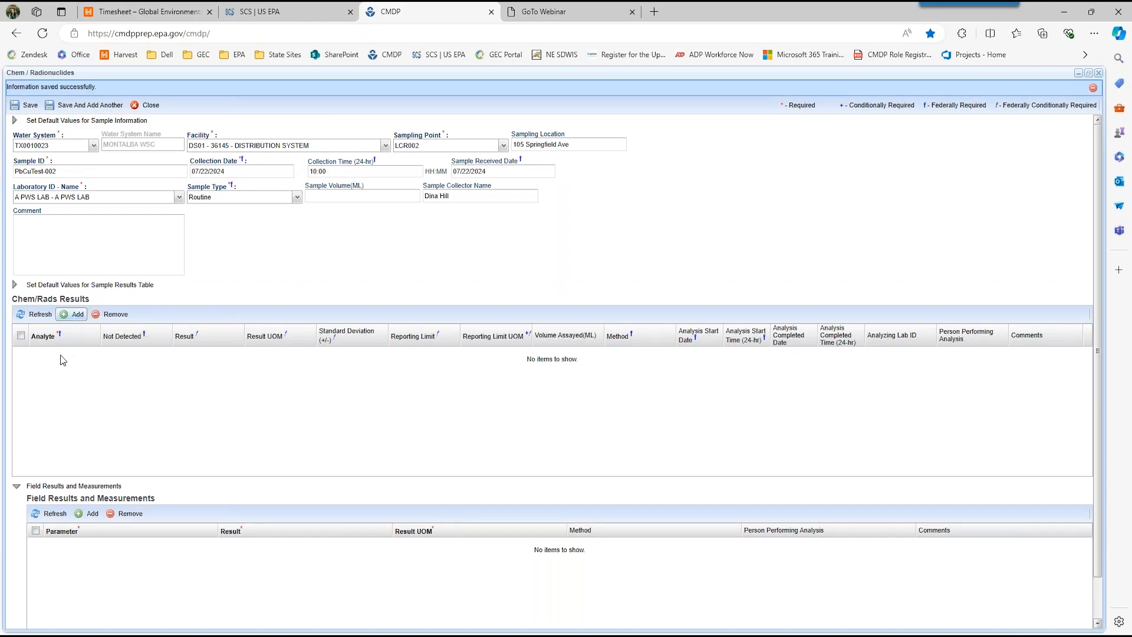
text(1030)
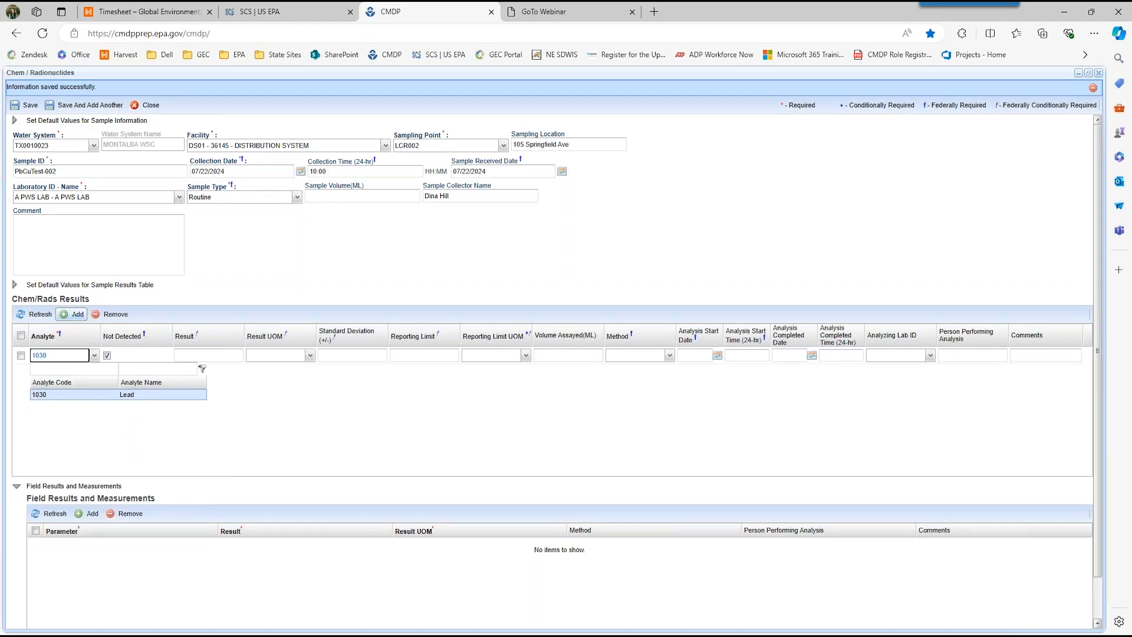
key(Tab)
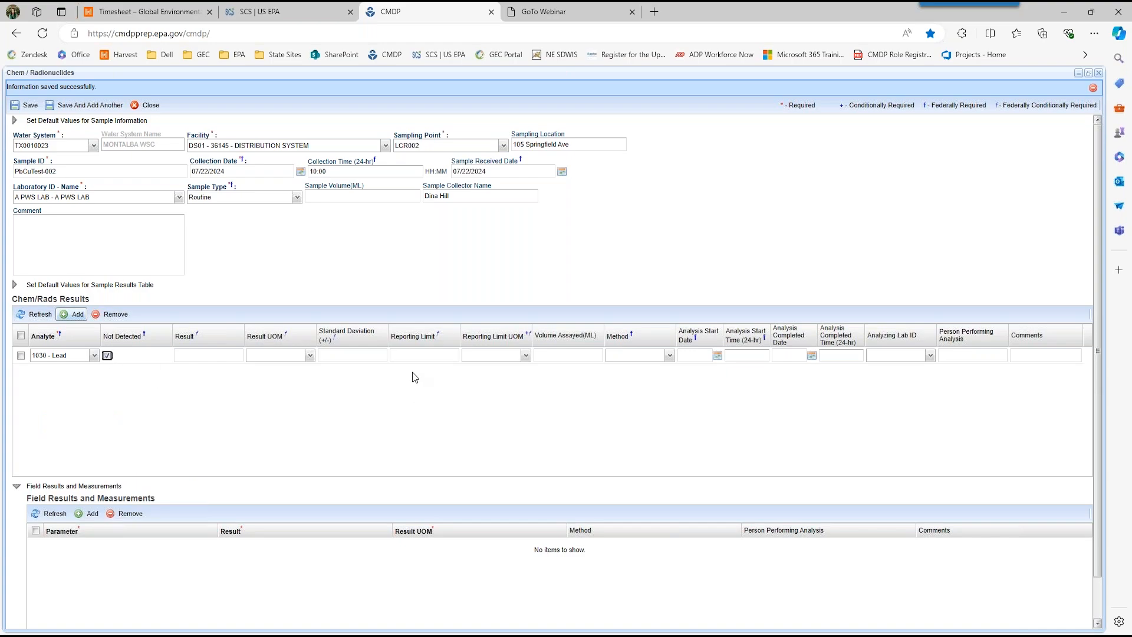
click(410, 356)
text(0.01)
key(Tab)
text(mg)
key(Tab)
key(Tab)
click(670, 356)
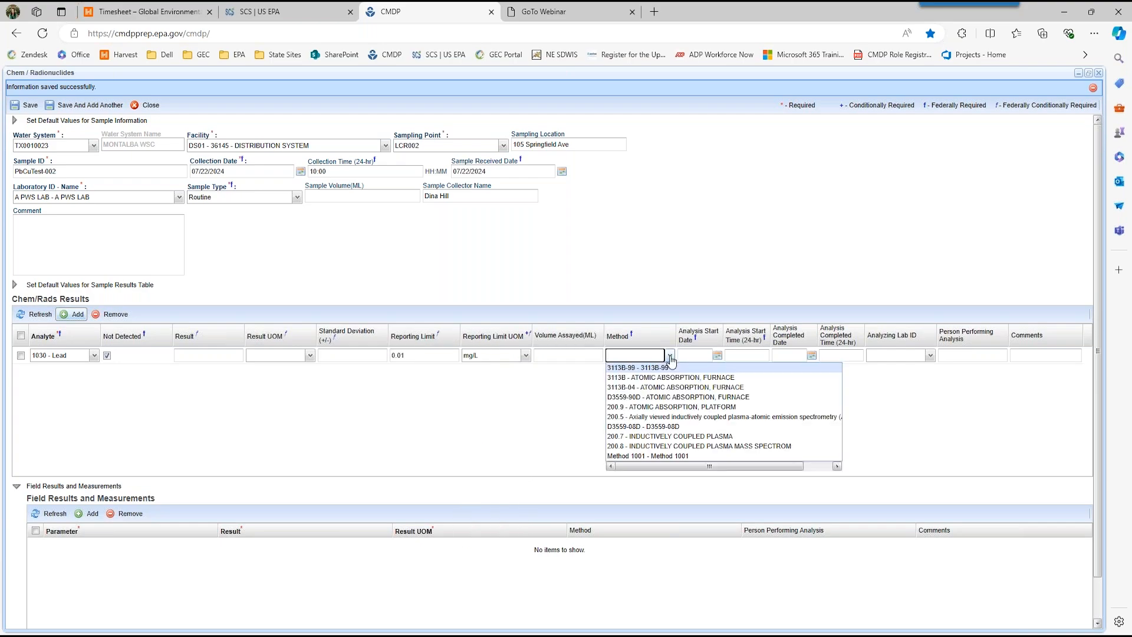
click(663, 446)
Step: Set the lead result's analysis start to 07/22/2024 at 12:00 and its completion to 07/23/2024 at 8:00
click(690, 355)
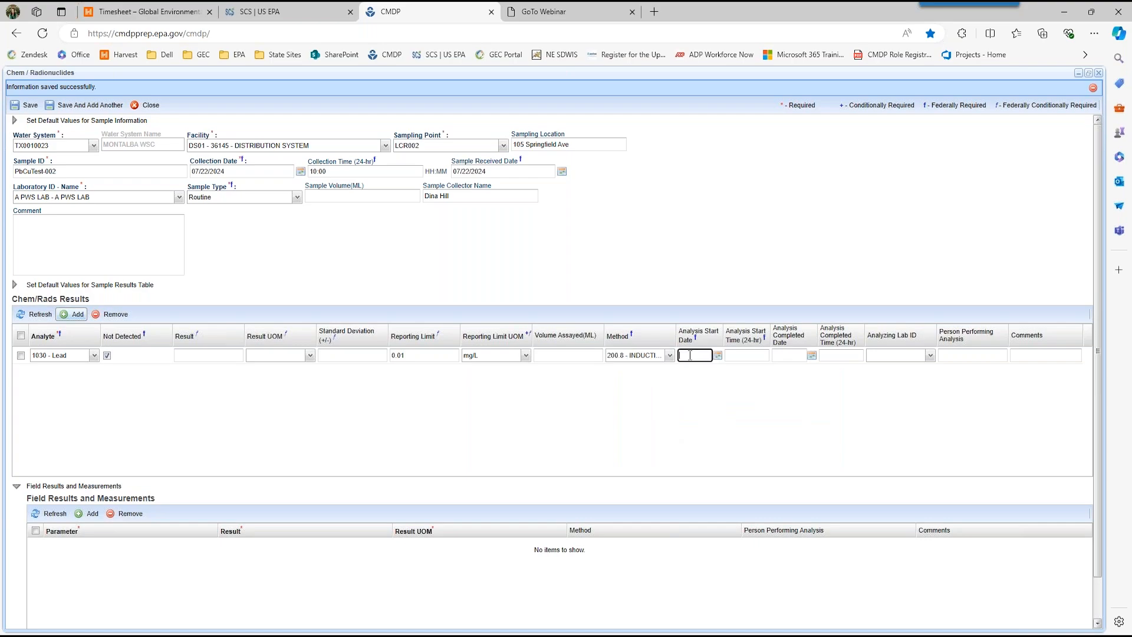
text(07/22/2024)
key(Tab)
text(12:00)
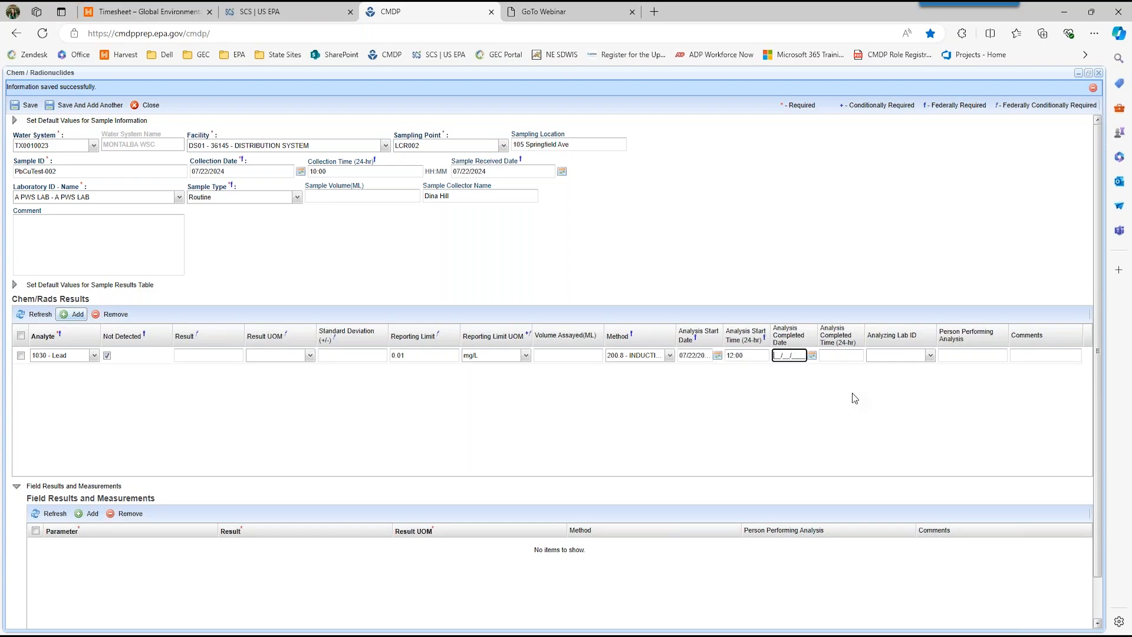
key(Tab)
text(07232024)
key(Tab)
text(800)
click(851, 388)
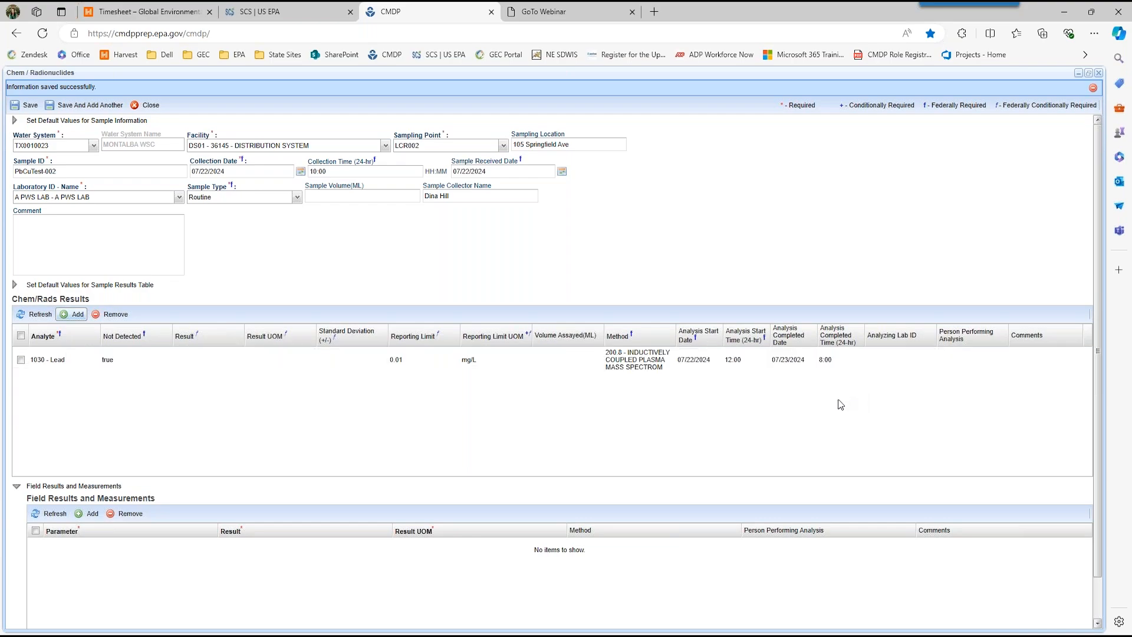
Step: Add a not-detected result for 1022 - Copper, Free with a 0.01 mg/L reporting limit and method 200.7 - INDUCTIVELY COUPLED PLASMA
click(79, 300)
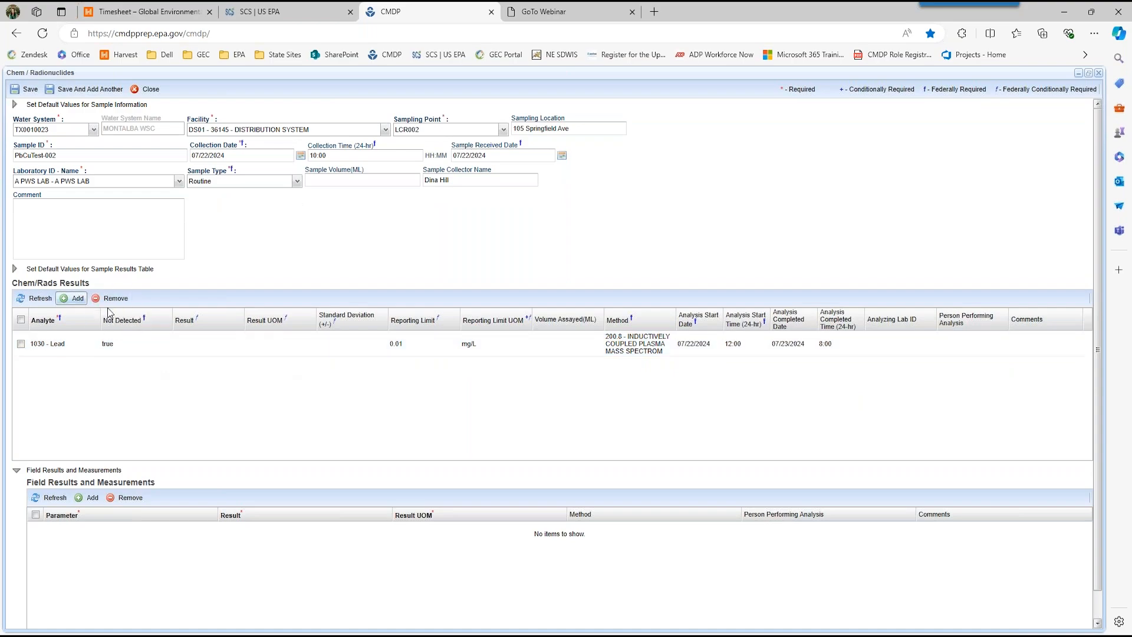
text(1022)
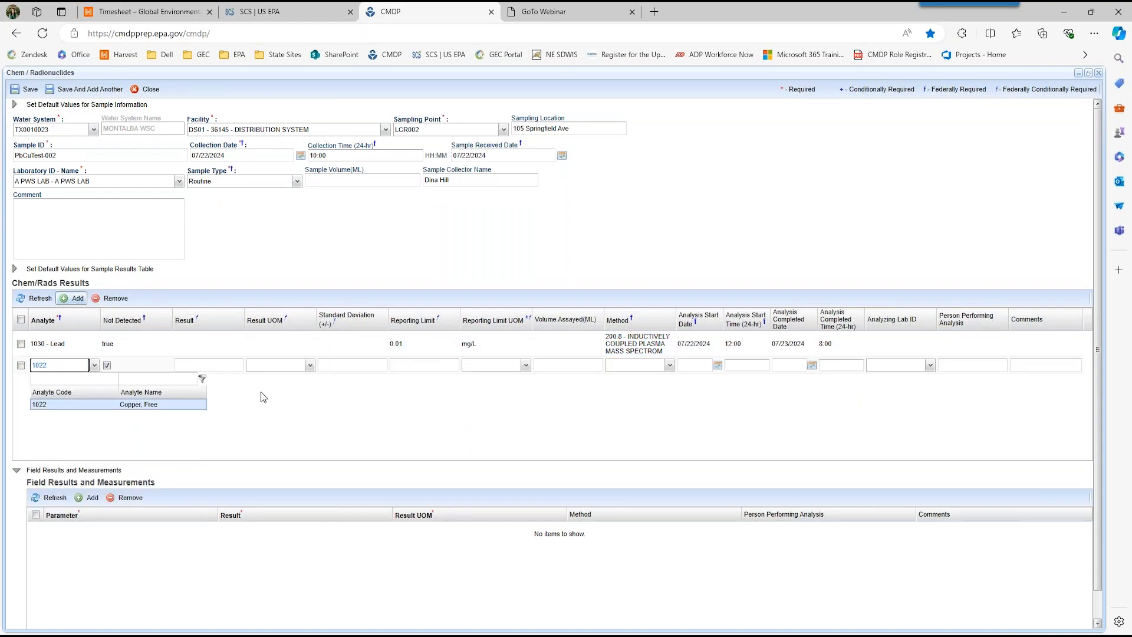
key(Tab)
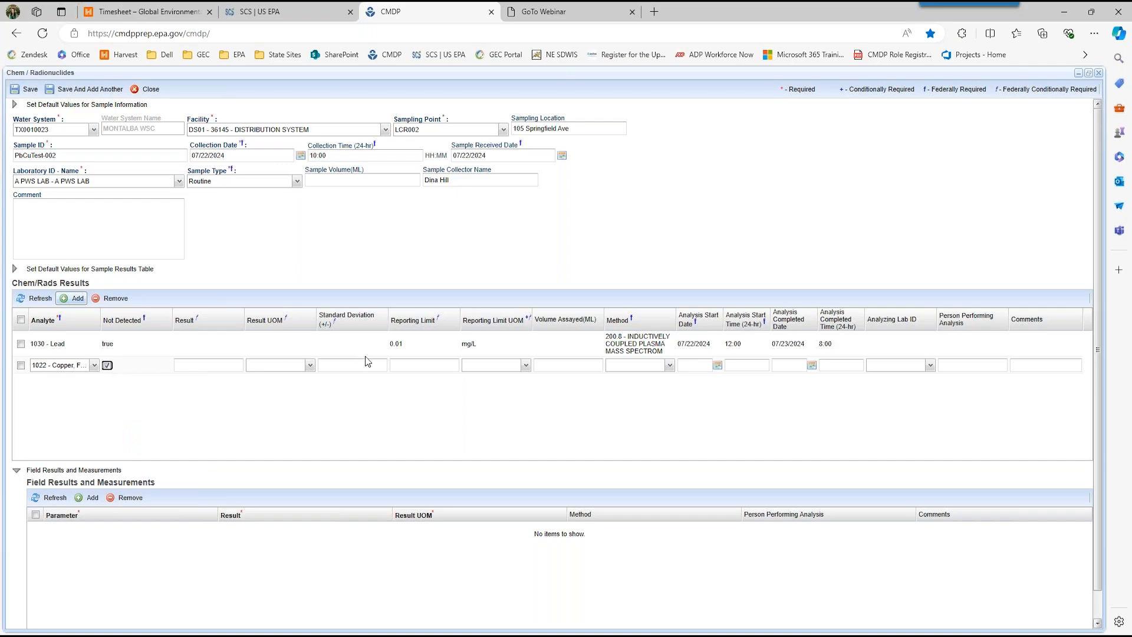
click(407, 367)
text(01.01)
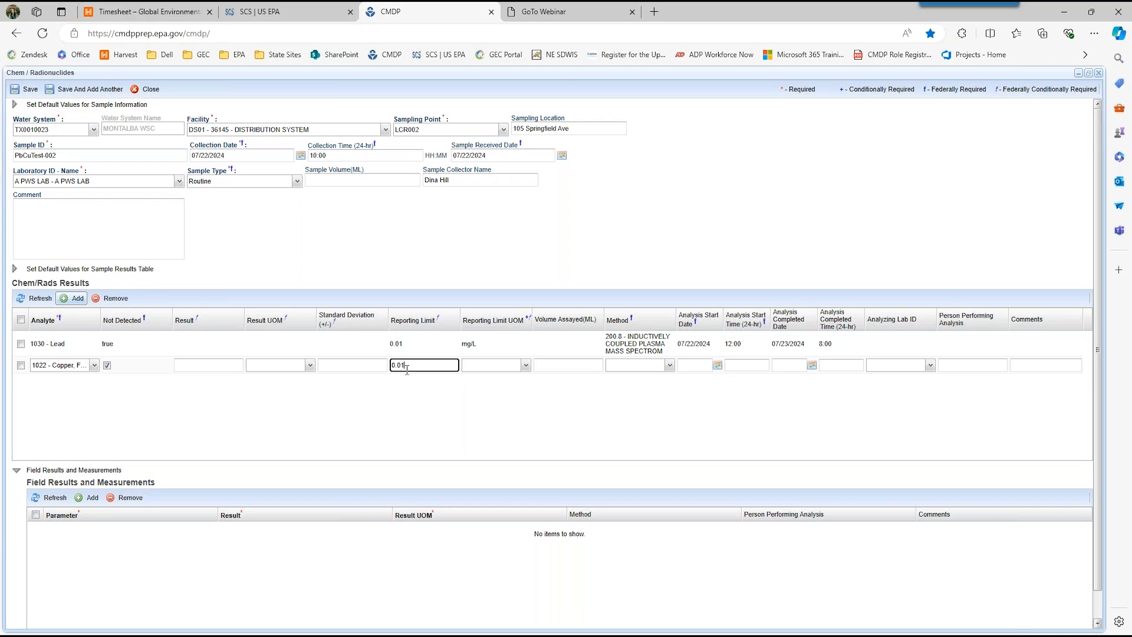
key(Tab)
text(mg)
key(Tab)
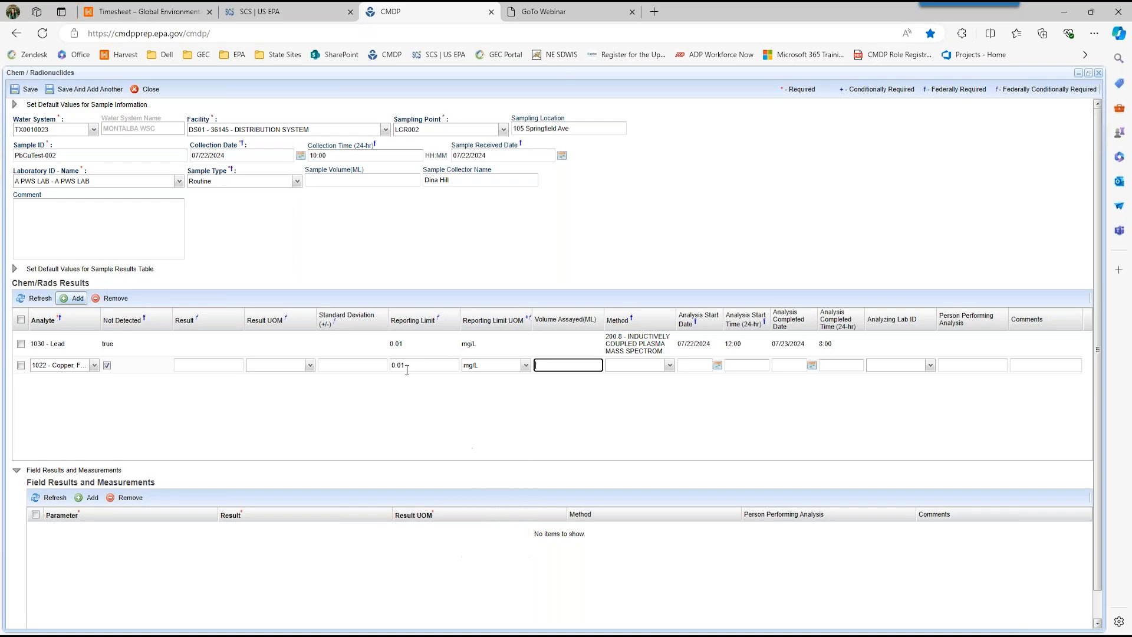
key(Tab)
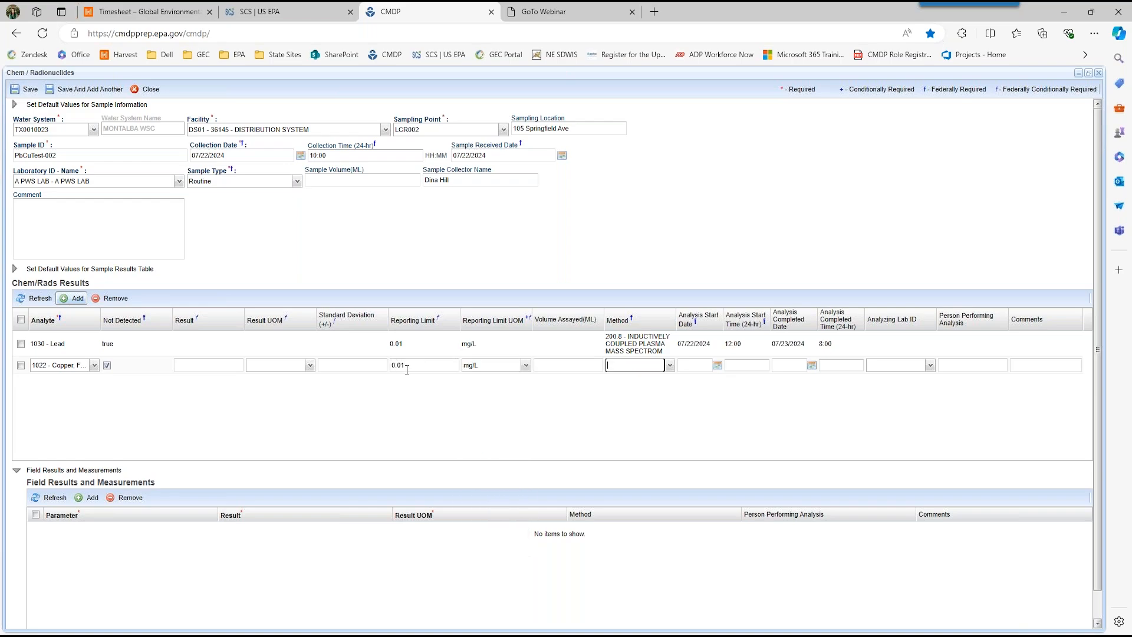
click(669, 366)
click(672, 535)
Step: Set the copper result's analysis start to 07/22/2024 at 12:00 and its completion to 07/23/2024 at 8:00
click(688, 363)
text(07/22/202)
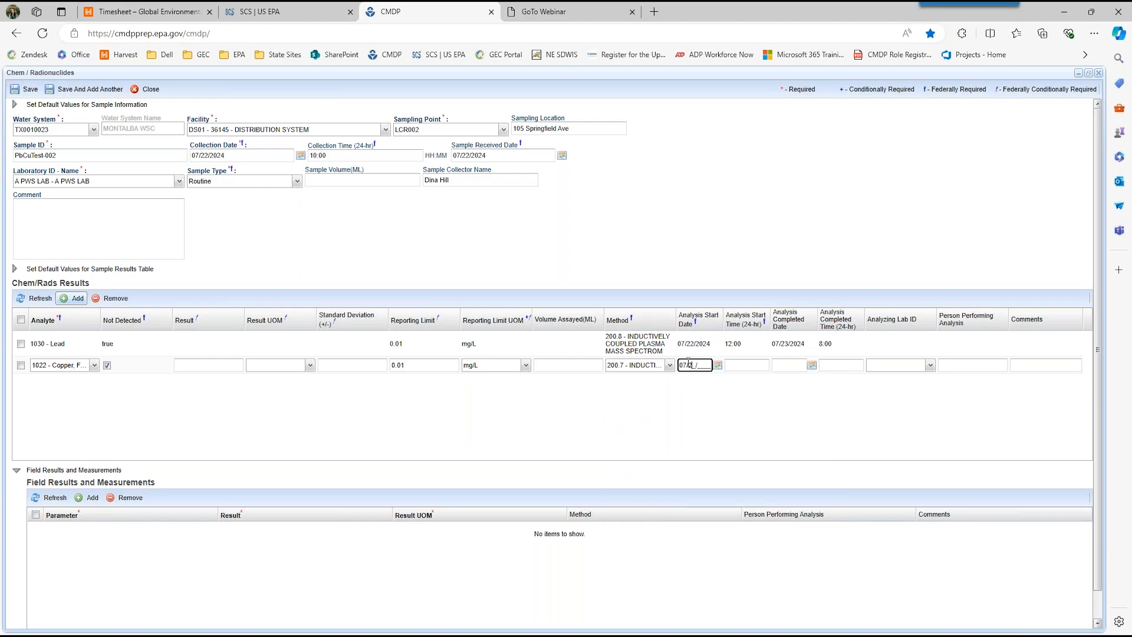
text(4)
key(Tab)
text(1200)
key(Tab)
text(07232024)
key(Tab)
text(0800)
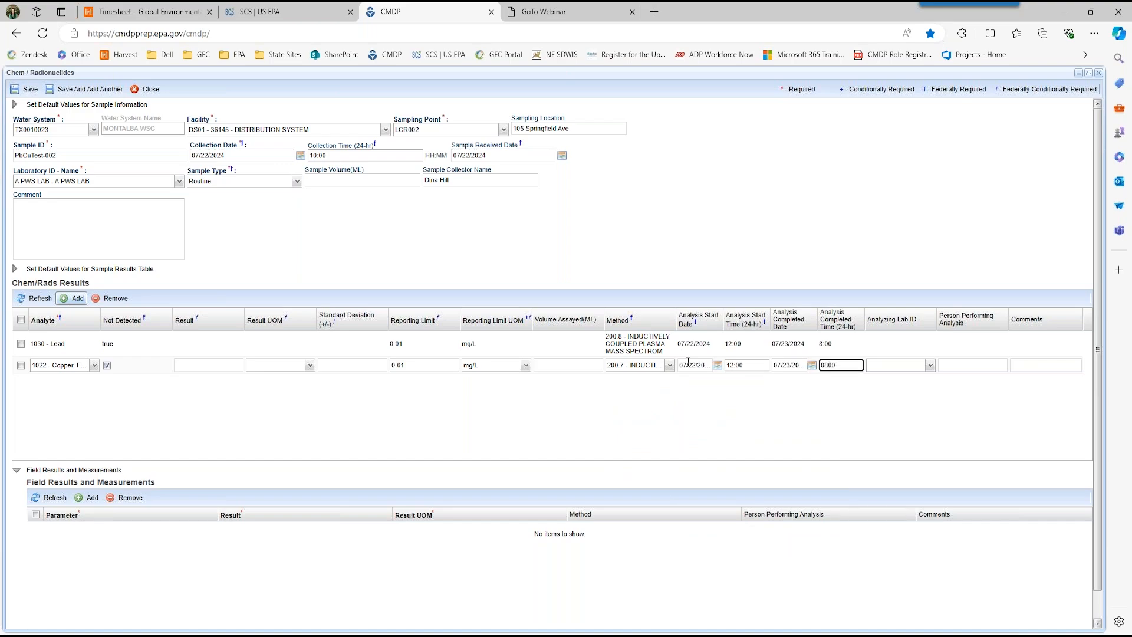
click(682, 418)
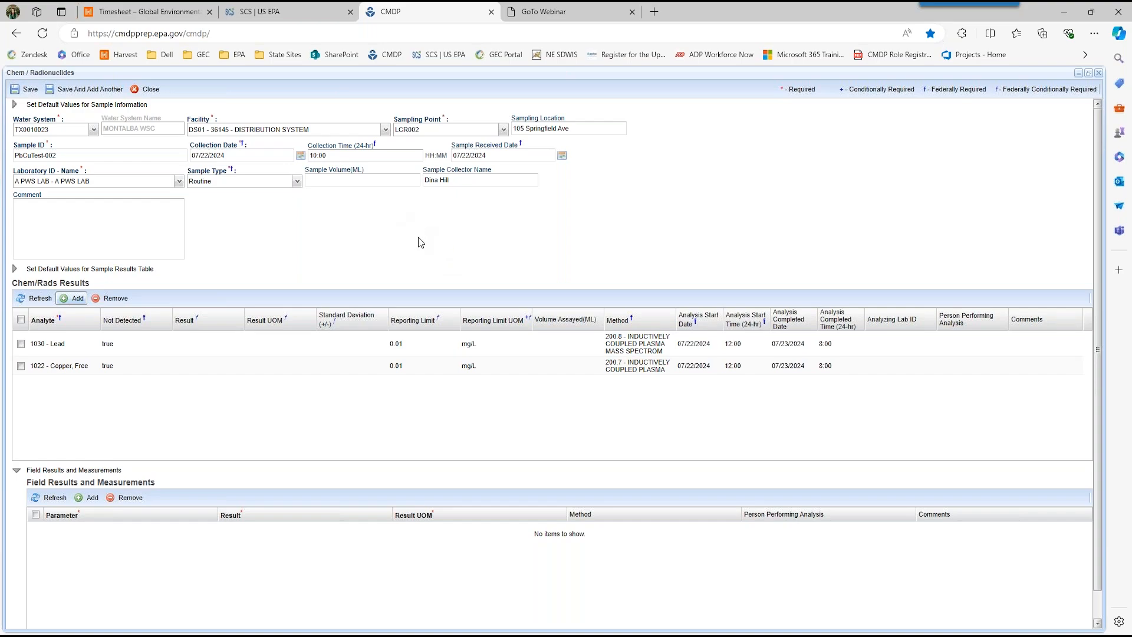
Step: Clear the collection time of sample PbCuTest-002 and save the sample without it
drag(346, 155, 308, 151)
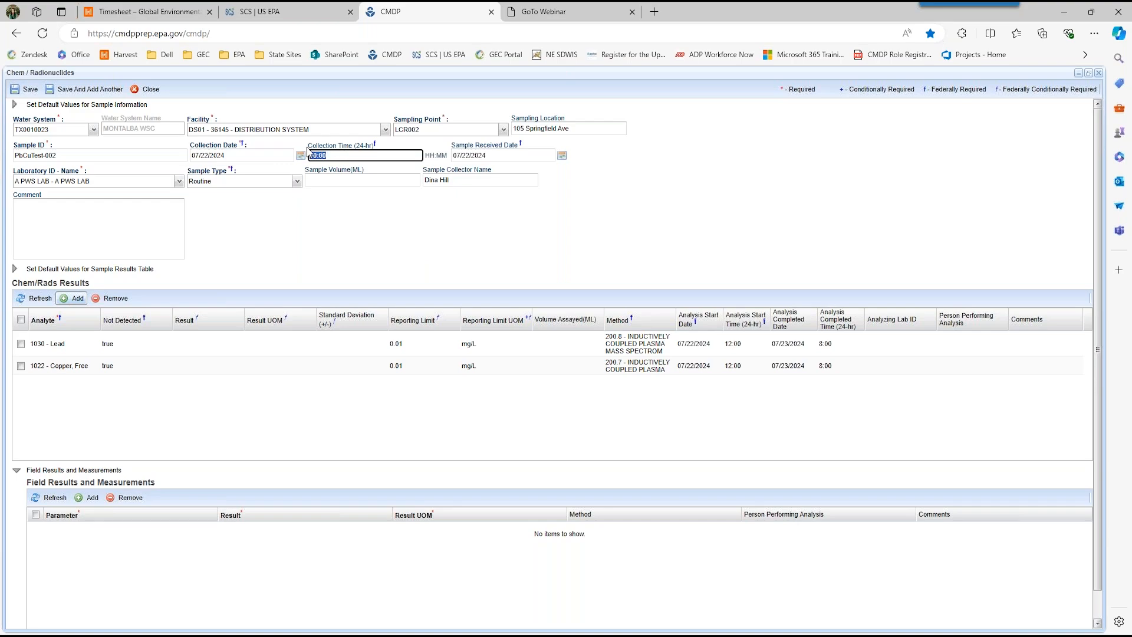
key(BackSpace)
click(25, 94)
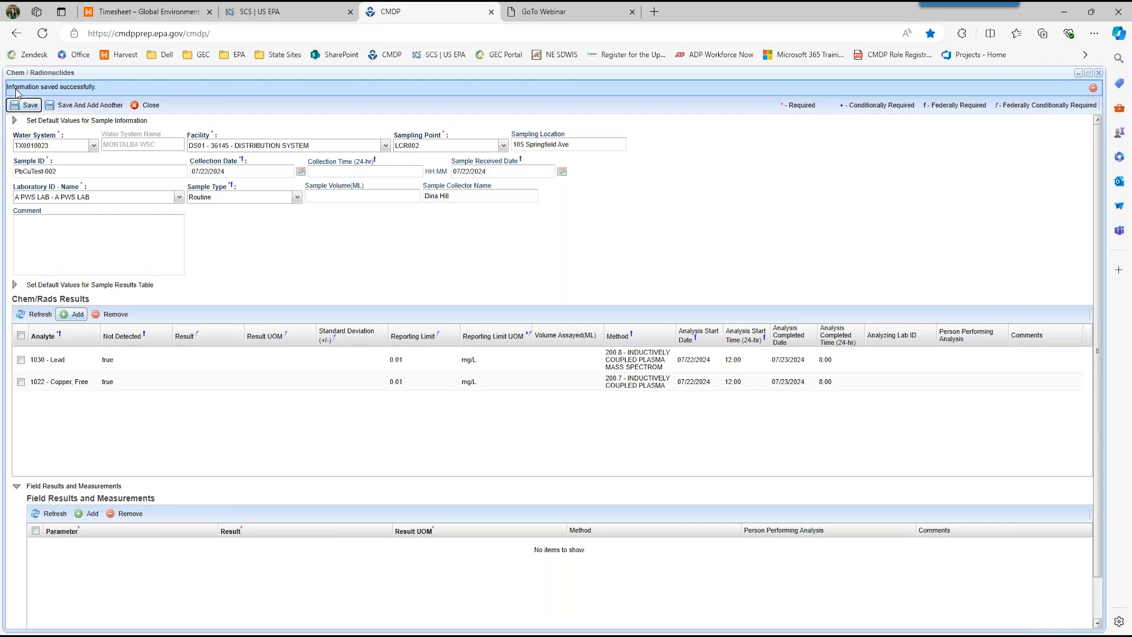
Step: Close the sample and check the job's federal reporting validation results before returning to the sample list
click(147, 105)
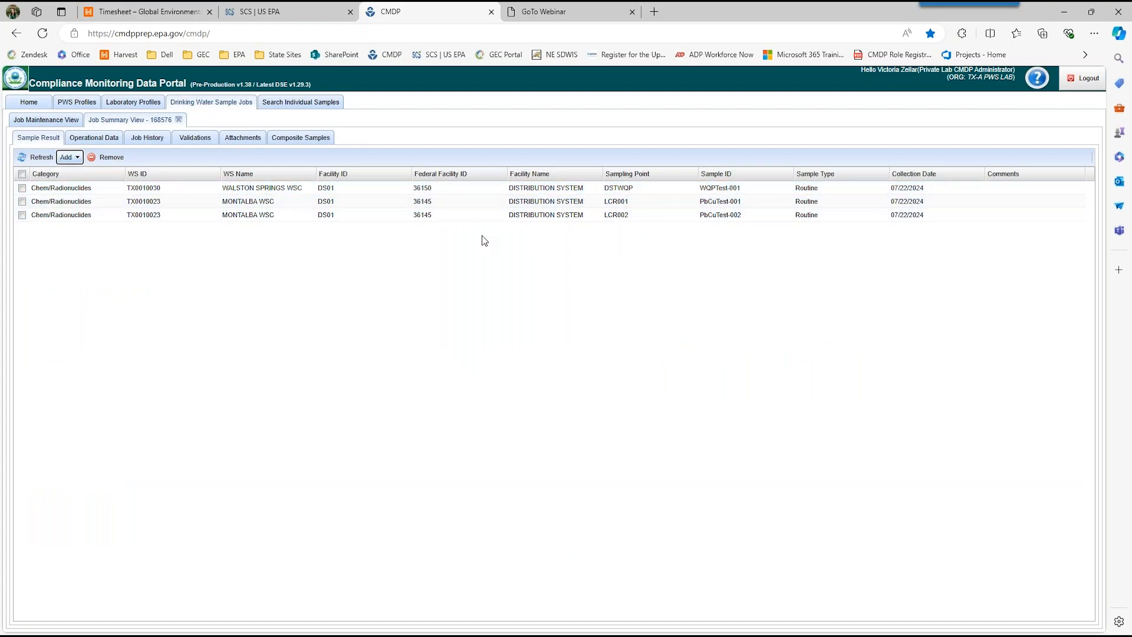
click(197, 139)
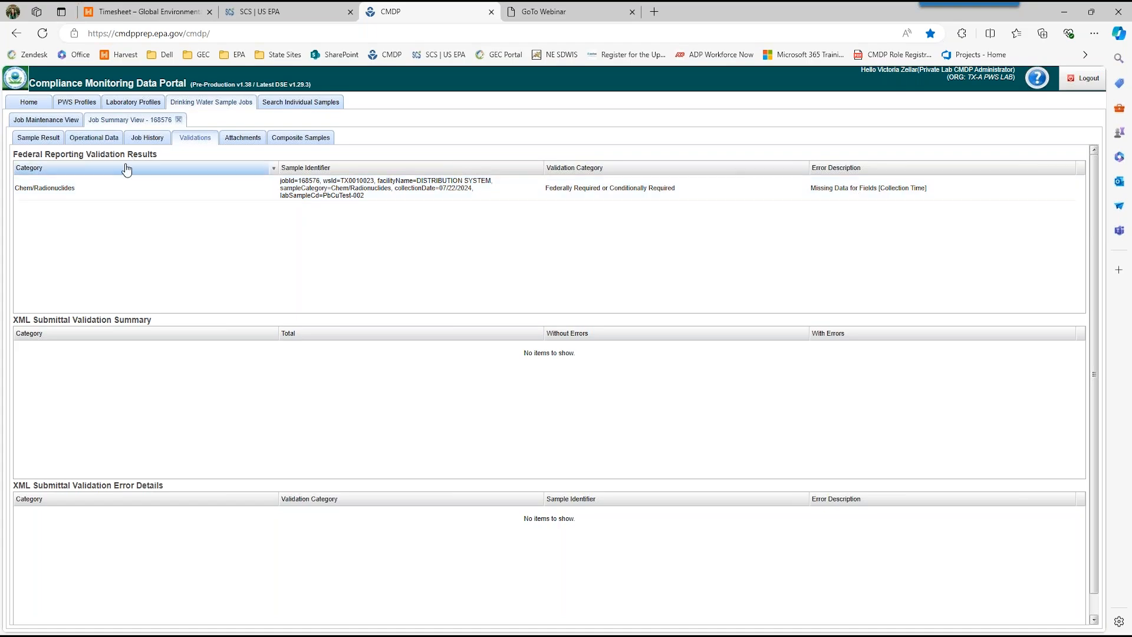
click(37, 141)
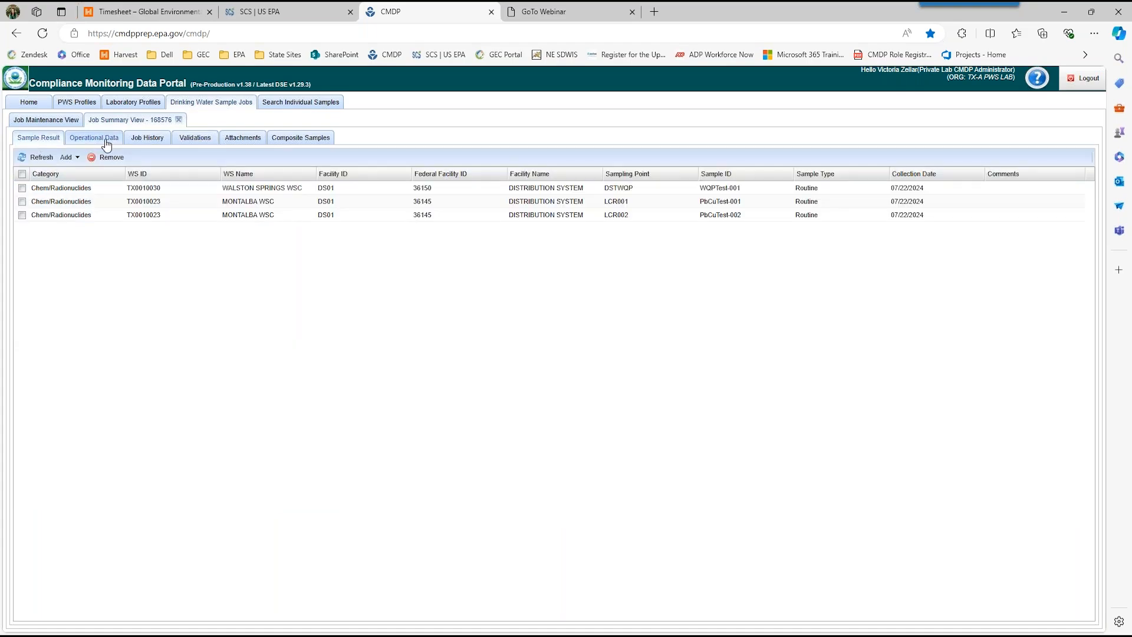
Step: Reopen sample PbCuTest-002 and set its collection time to 10:00
double_click(485, 218)
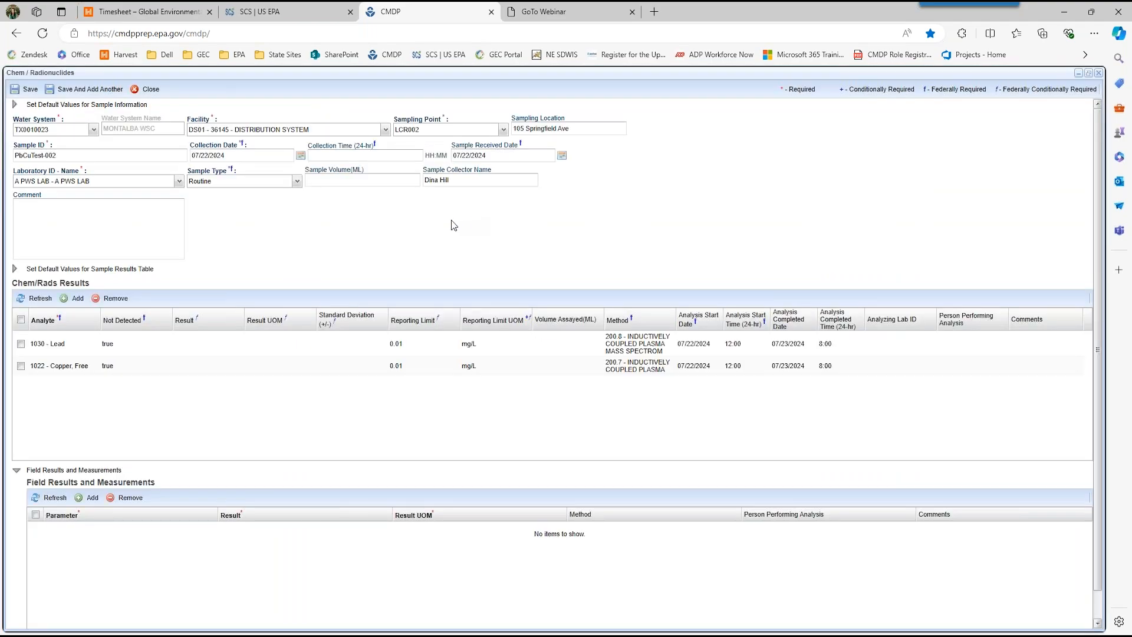
click(318, 155)
text(10:00)
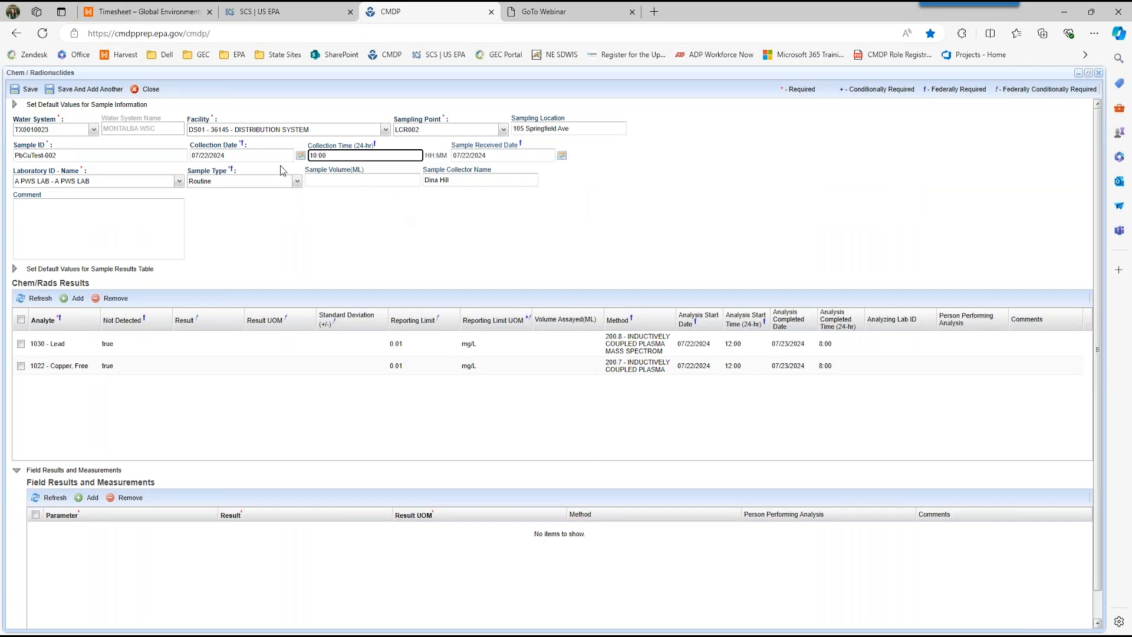
Step: Save and close the PbCuTest-002 sample, and recheck the job's validation results
click(26, 89)
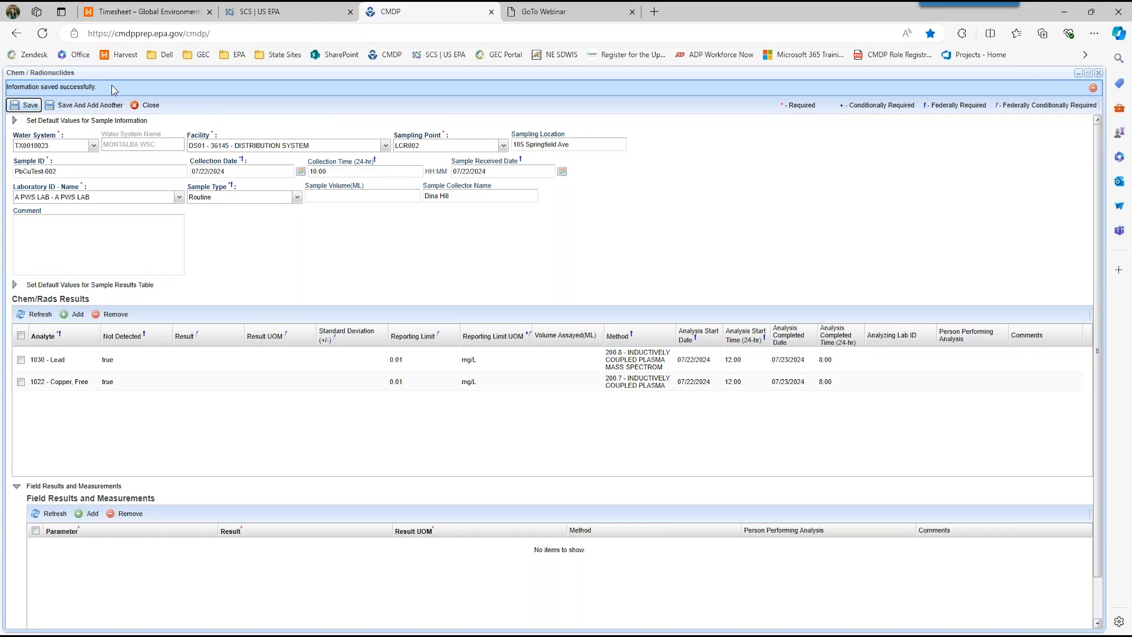
click(143, 106)
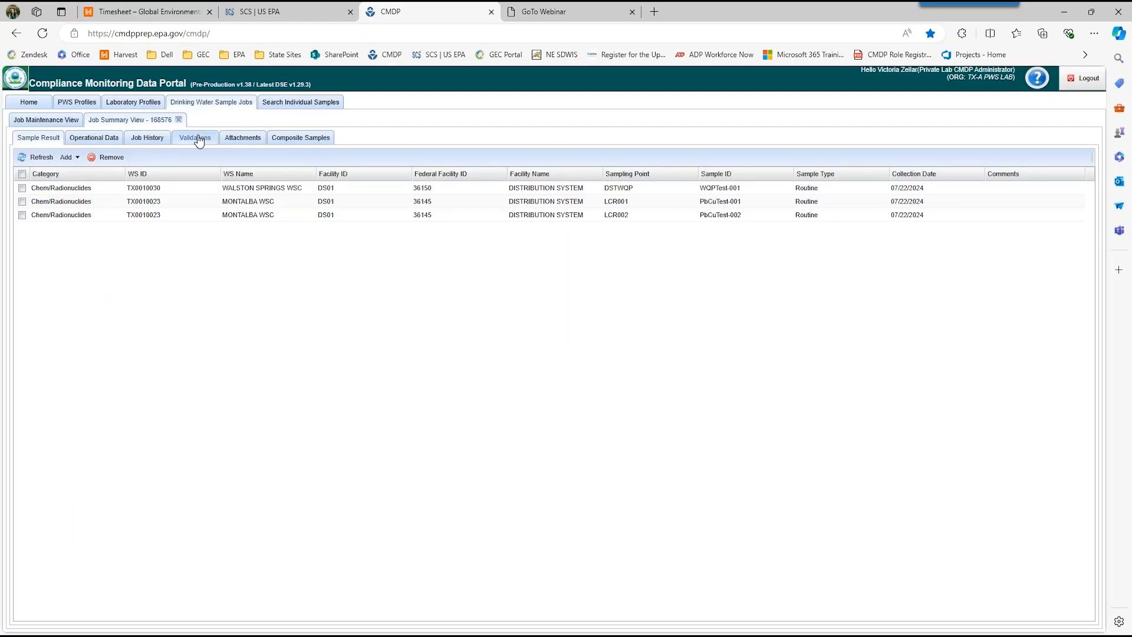
click(197, 145)
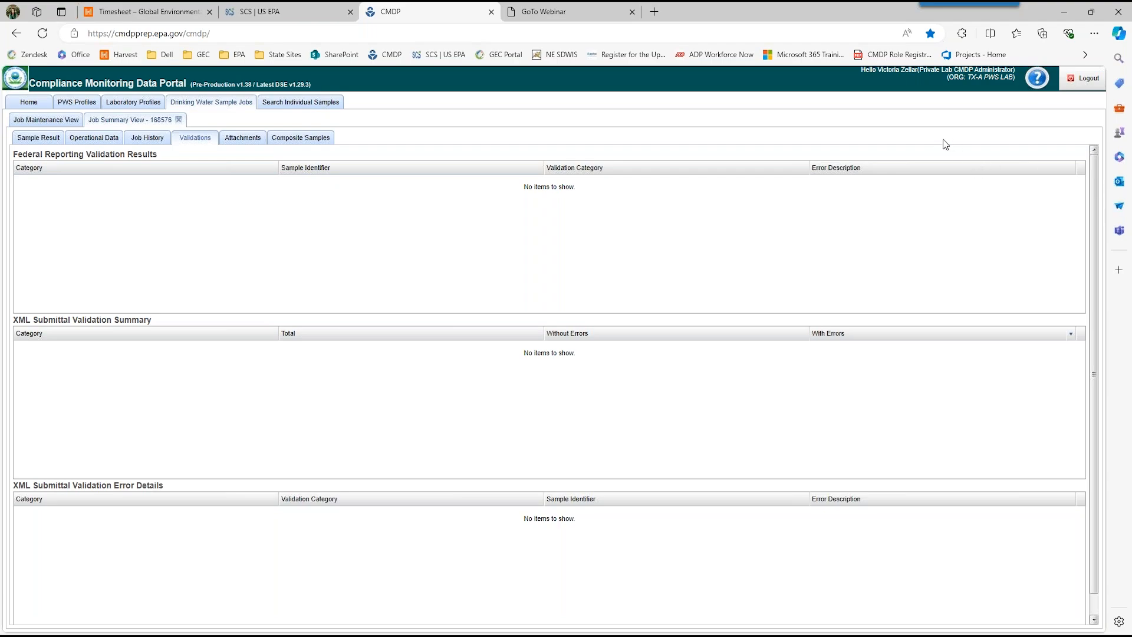
Step: Return to the job list and send job ChemTest072024 to a reviewer, choosing your own account as the reviewing individual
click(50, 122)
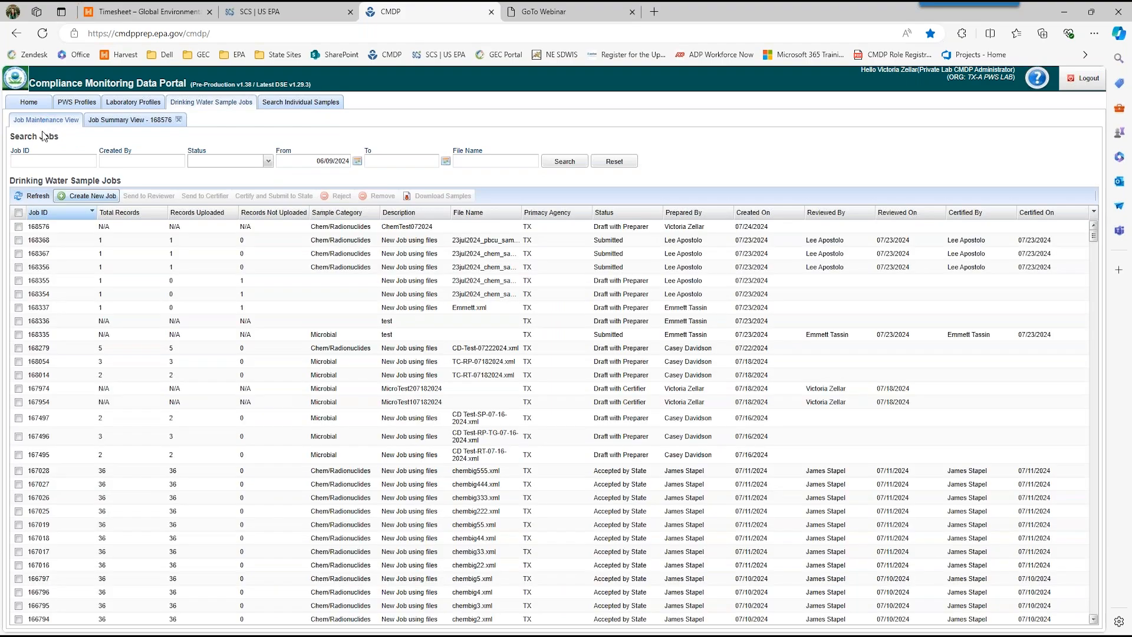
click(18, 227)
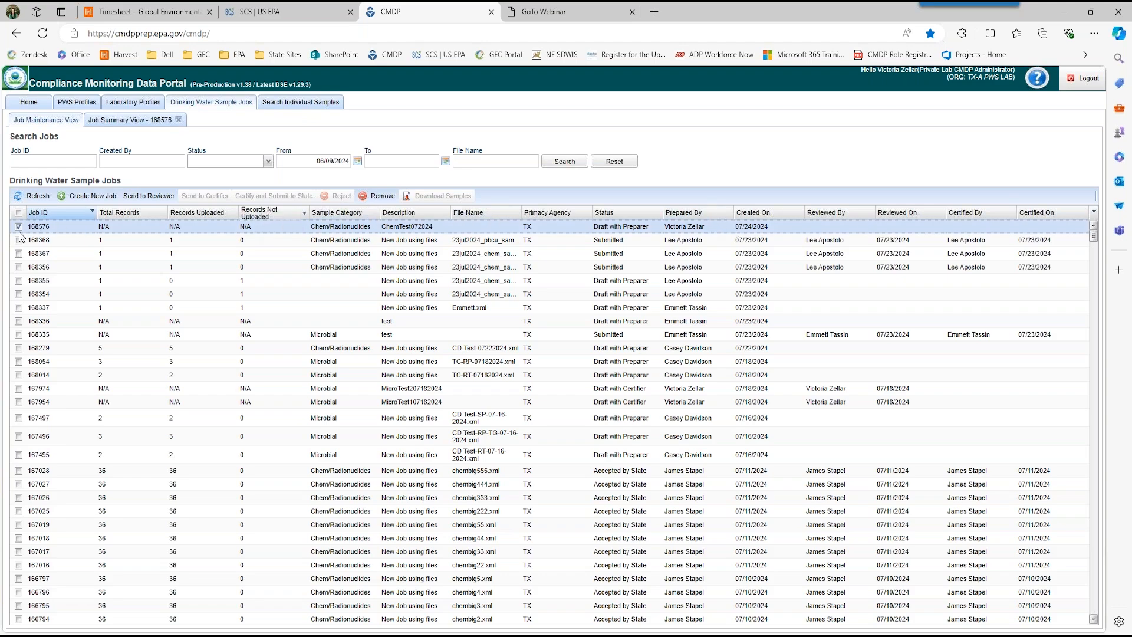
click(149, 196)
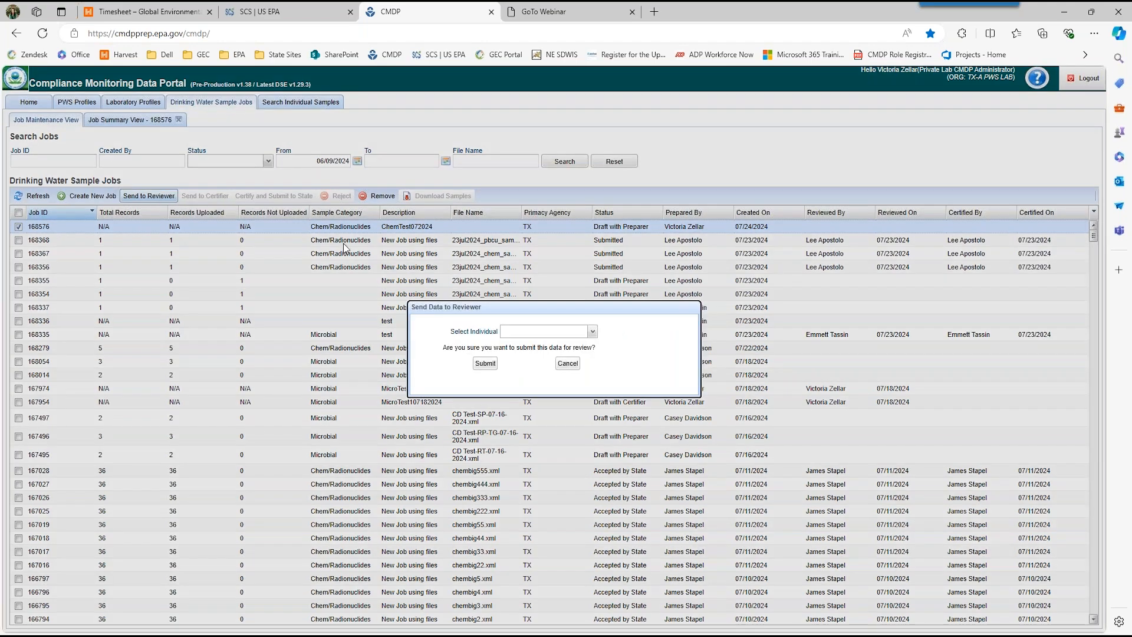
click(591, 333)
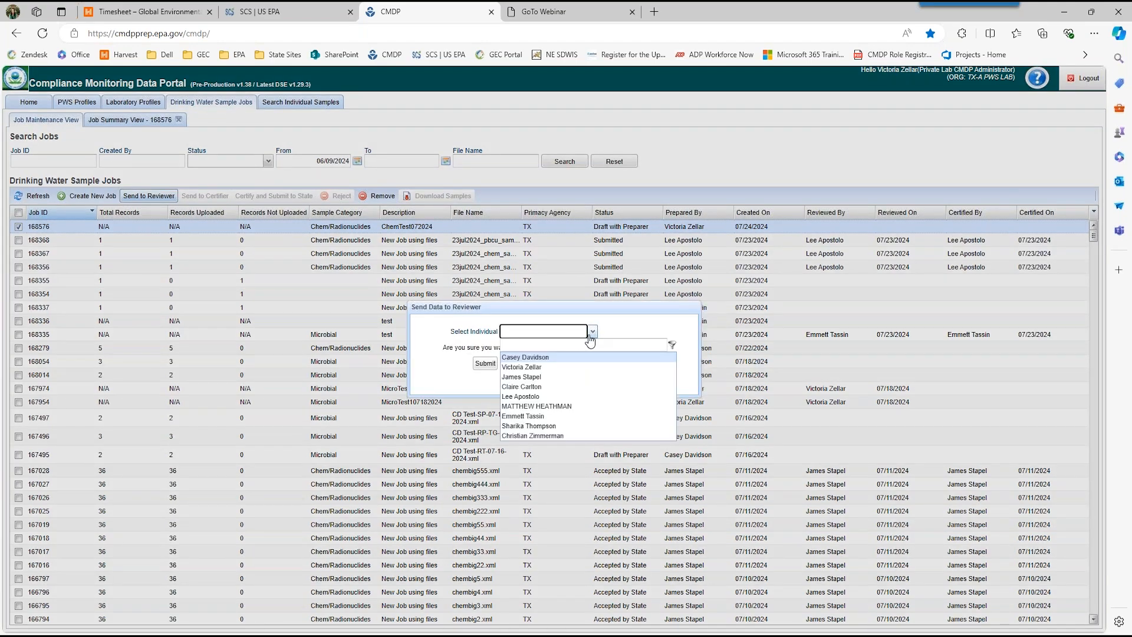
click(547, 367)
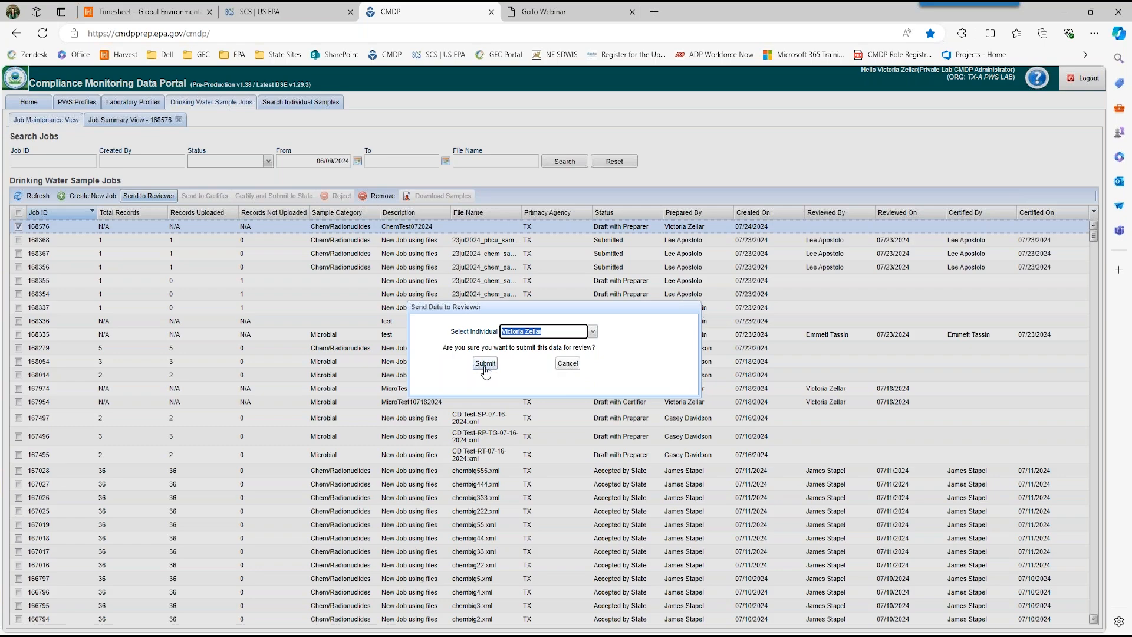
click(485, 366)
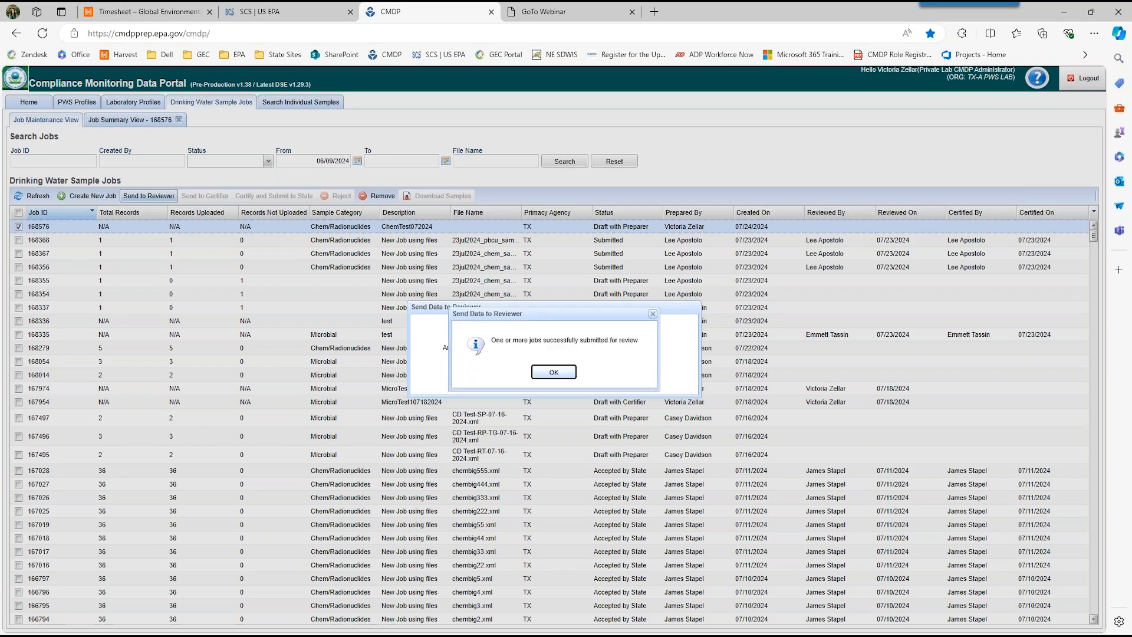
click(549, 373)
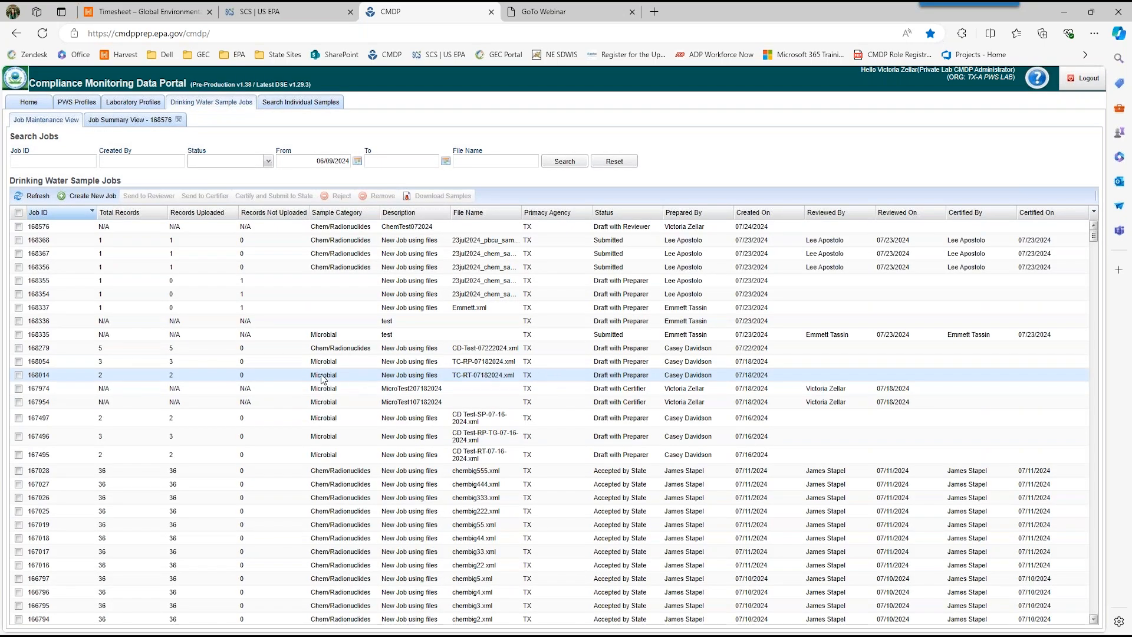
Step: Send job ChemTest072024 to a certifier, choosing your own account as the individual
click(19, 227)
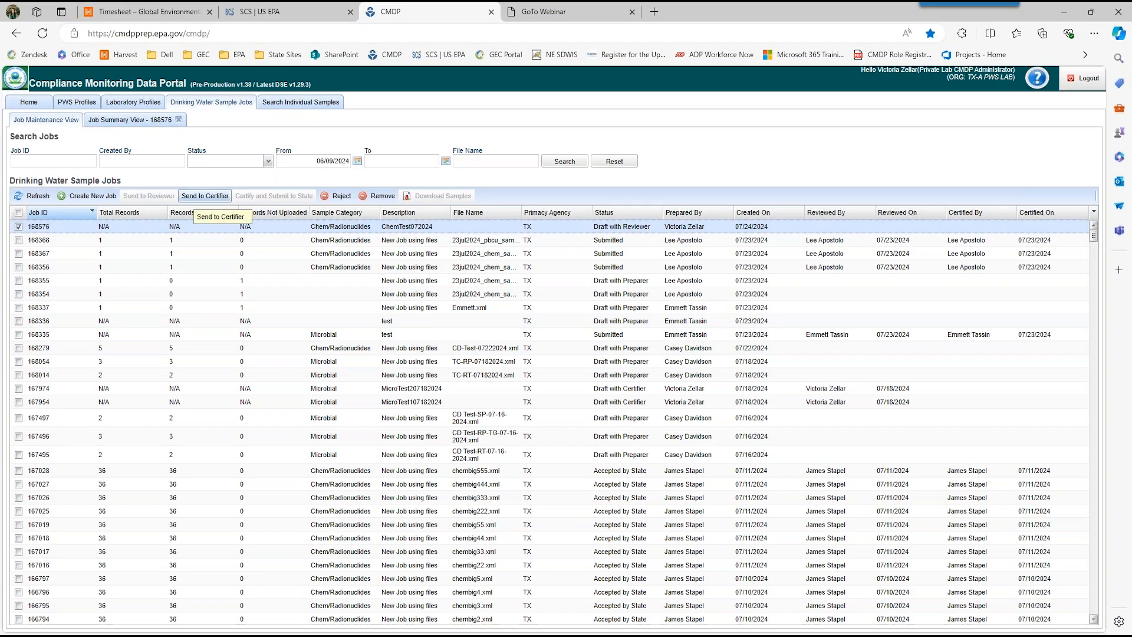
click(201, 196)
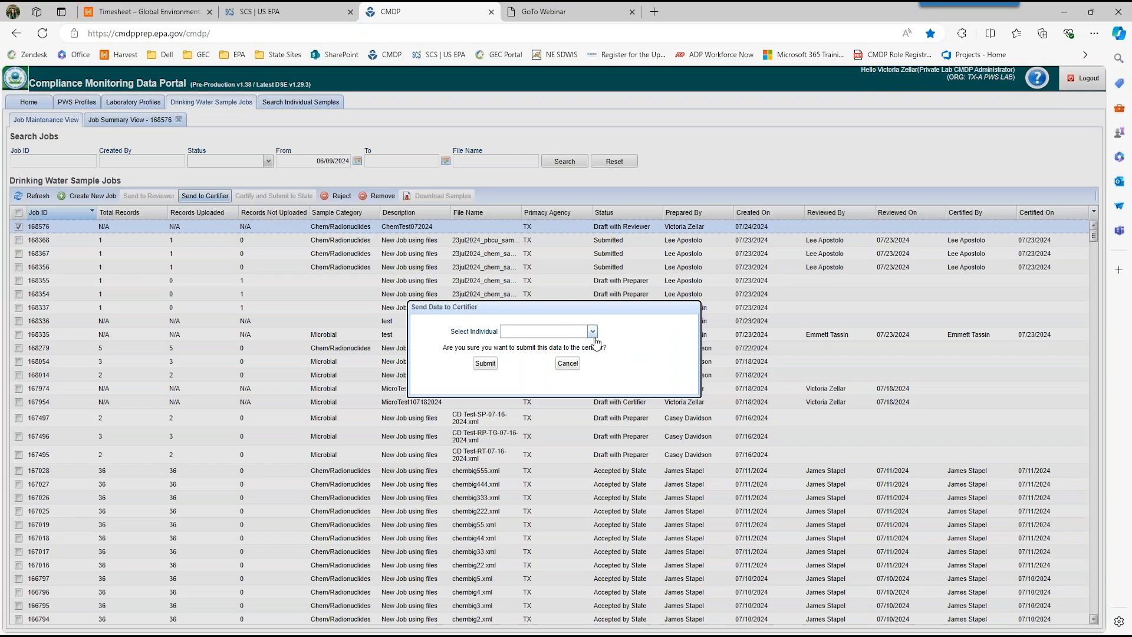
click(592, 331)
click(547, 365)
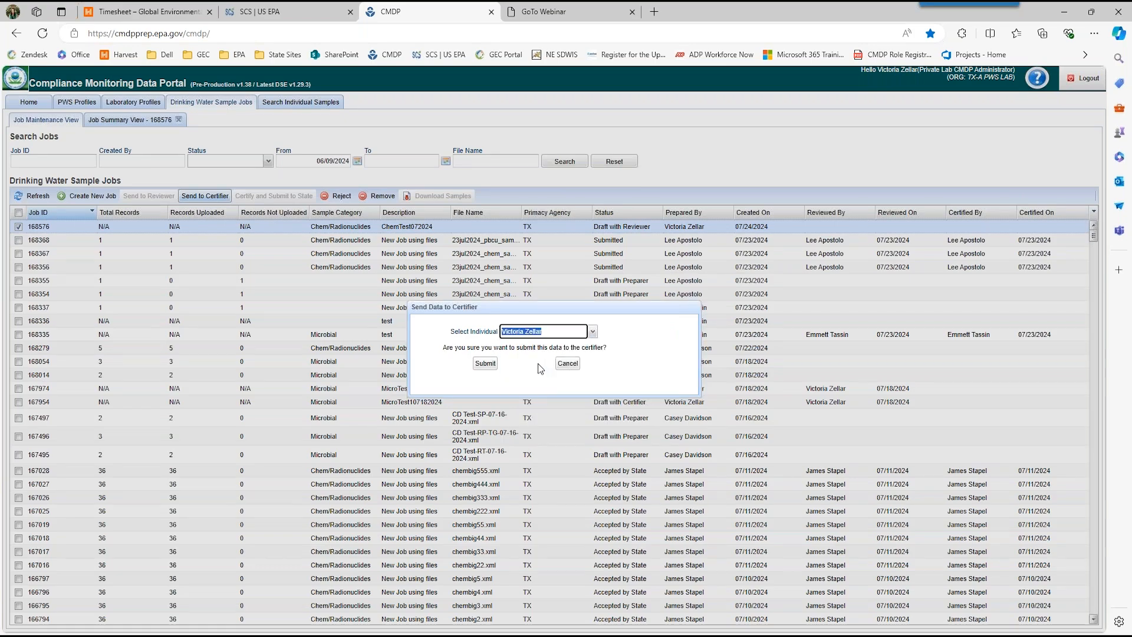
click(489, 363)
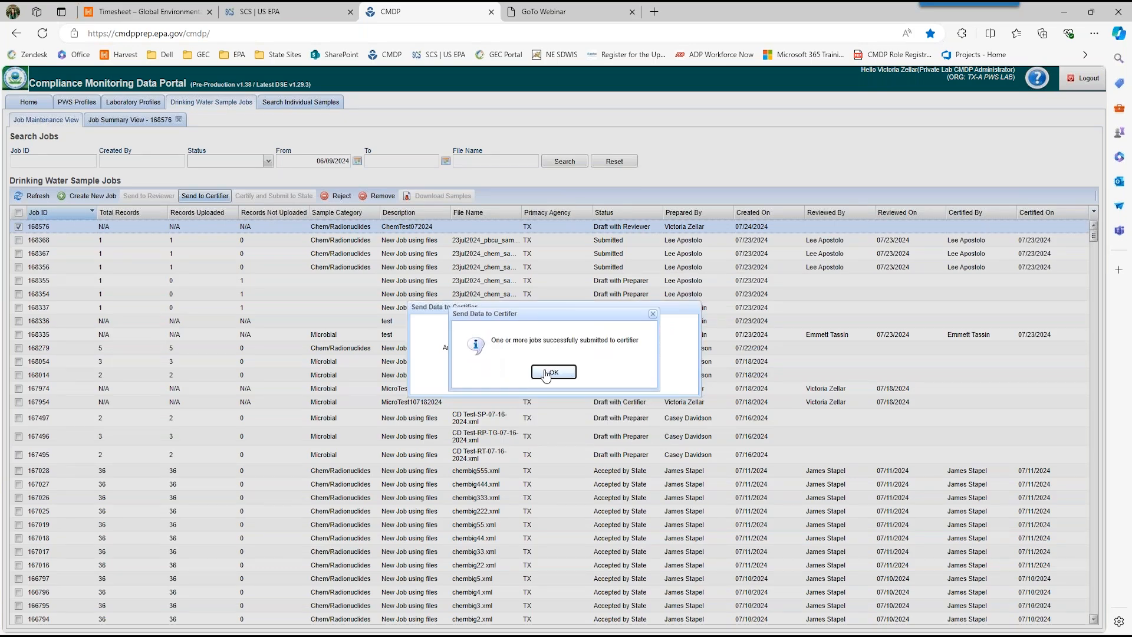
click(548, 375)
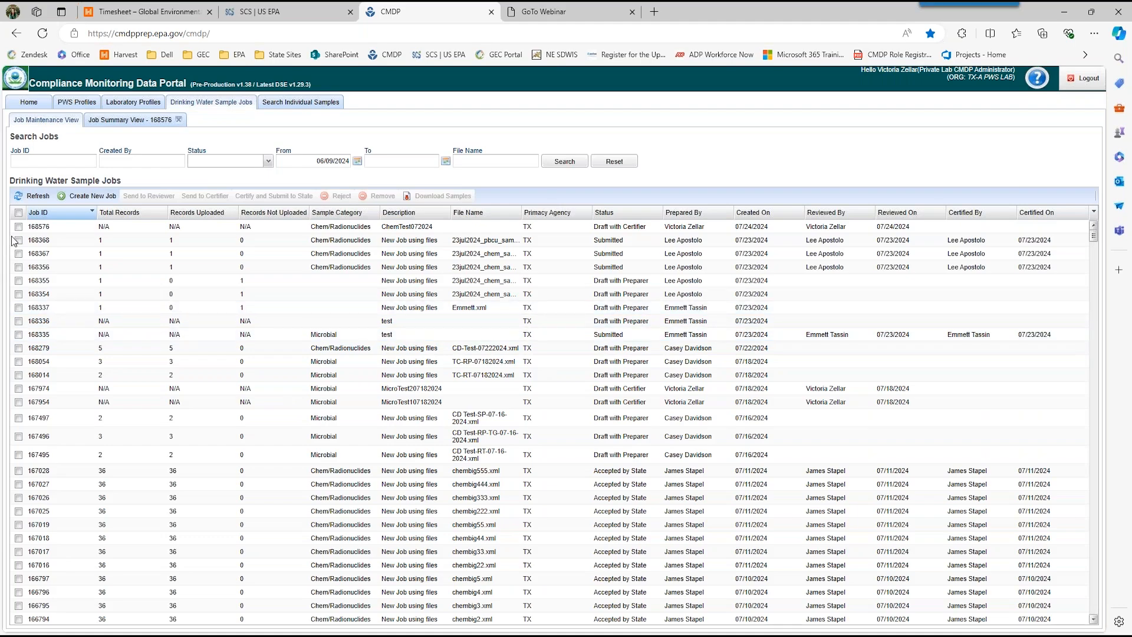
Step: Start certifying job ChemTest072024 for submission to the state, signing in with the saved CMDP Test user name and password
click(19, 228)
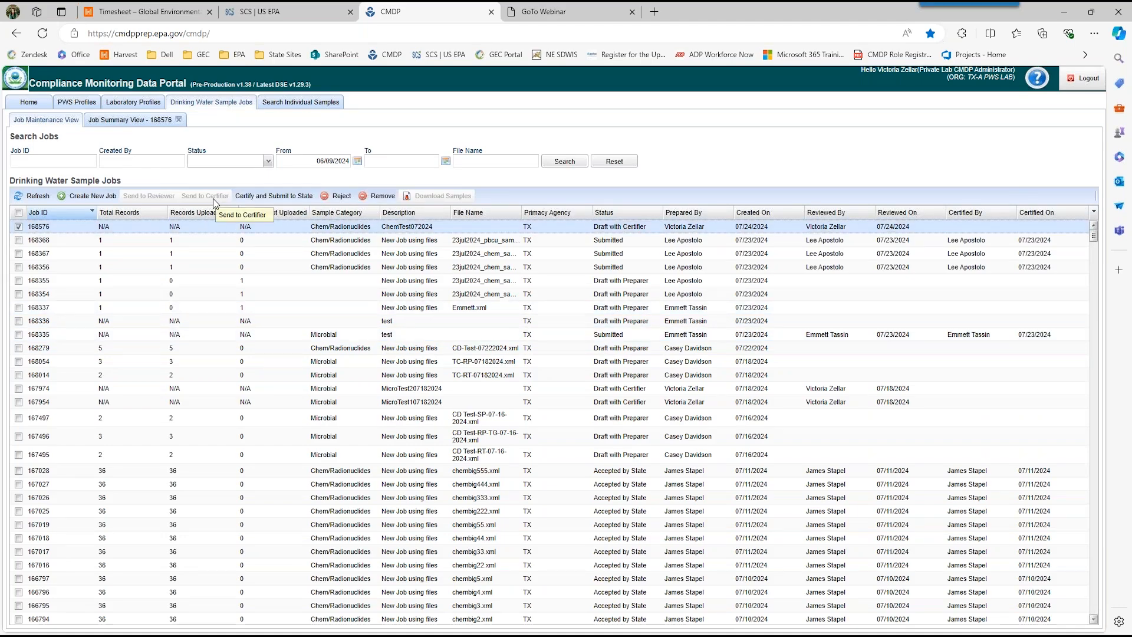
click(246, 201)
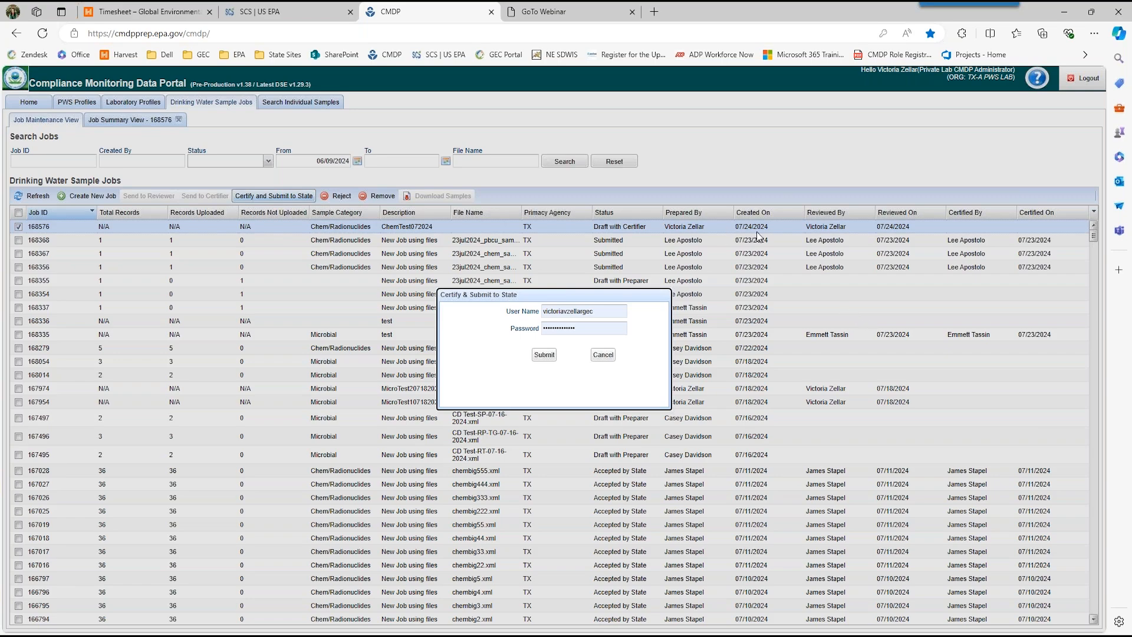
click(601, 312)
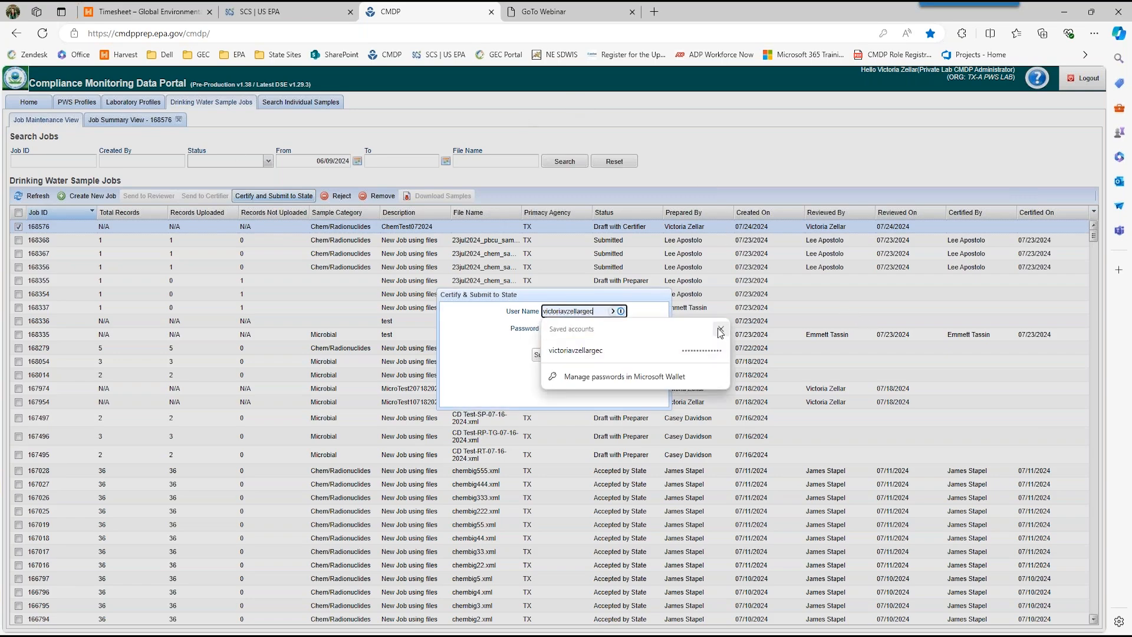
click(721, 331)
click(613, 311)
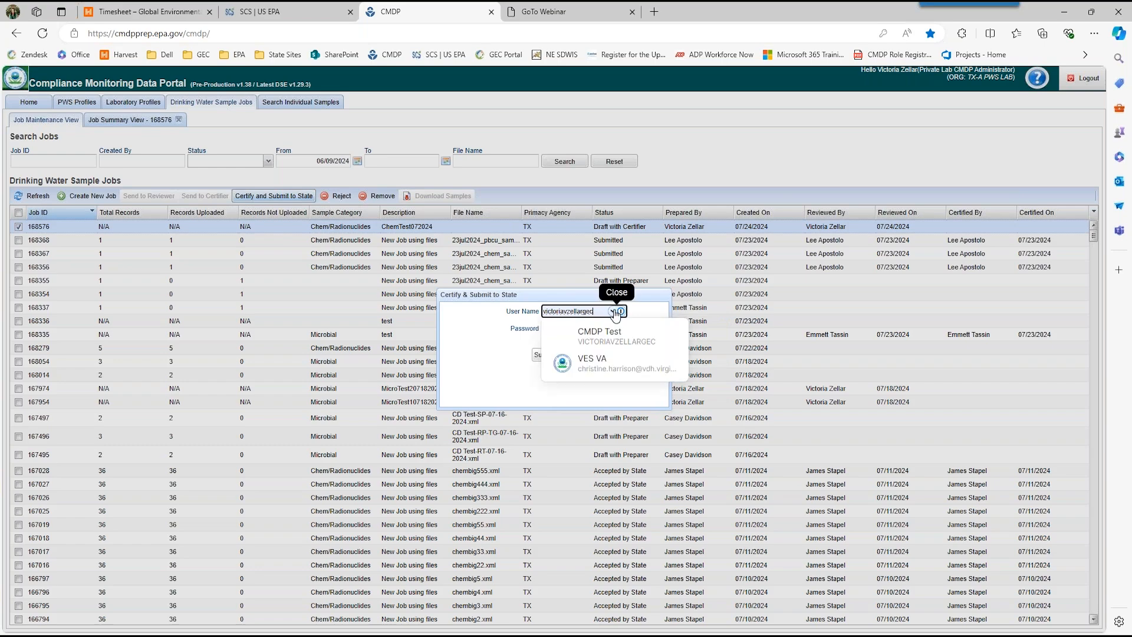
click(605, 337)
click(543, 357)
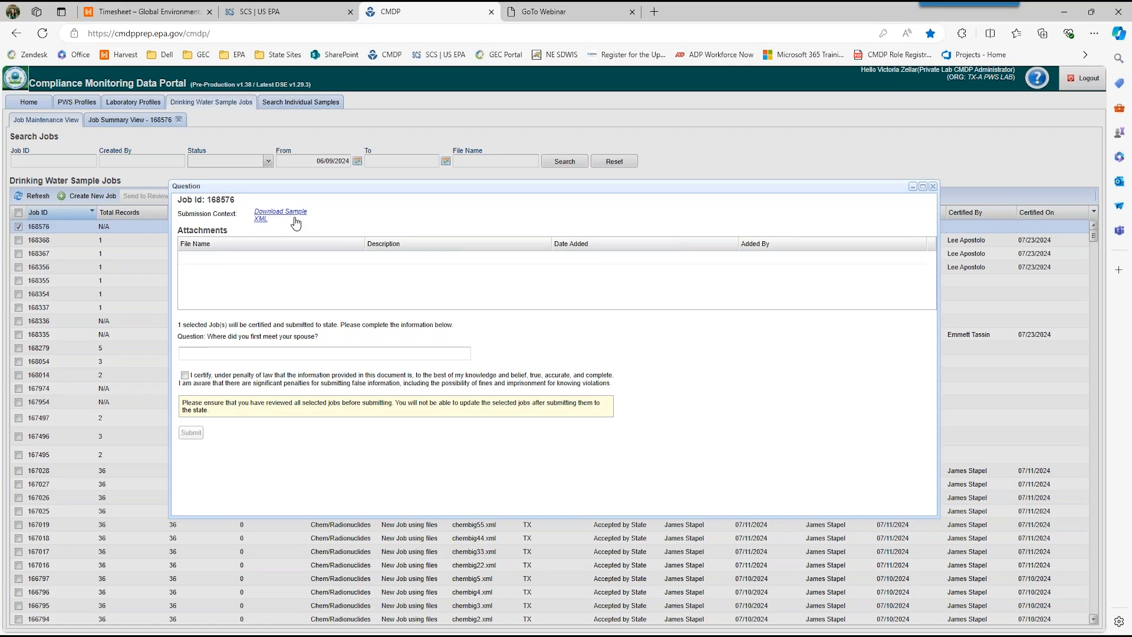
Step: Enter a placeholder answer to the security question and close the certification form without submitting the job
click(217, 354)
text(dvnlfkvnldfkmn)
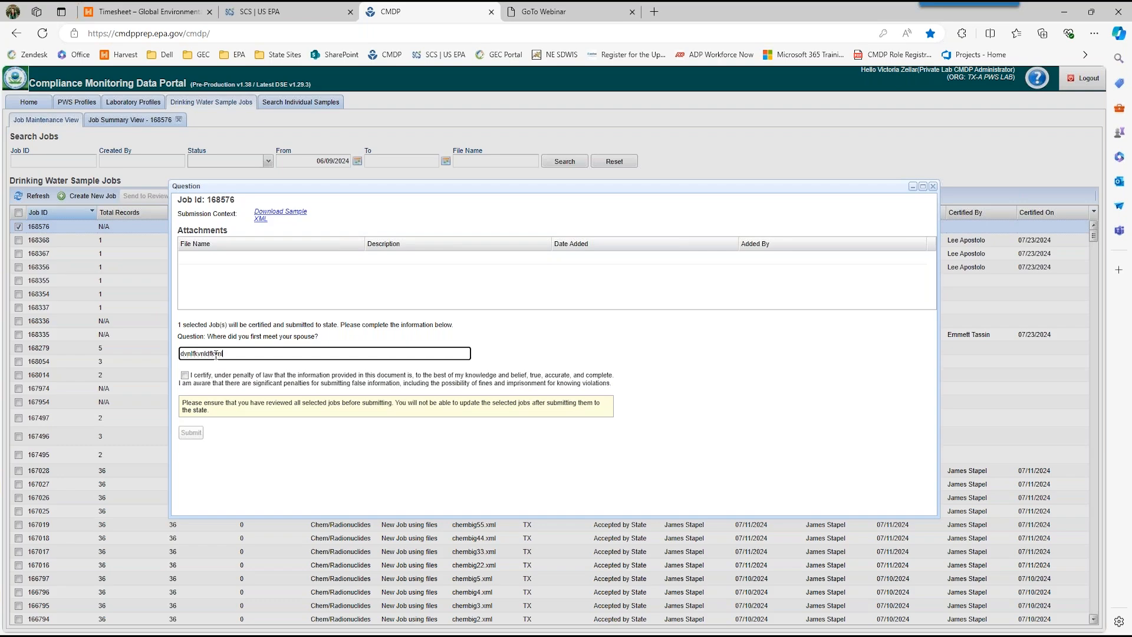
key(BackSpace)
key(BackSpace)
key(BackSpace)
key(BackSpace)
key(BackSpace)
key(BackSpace)
key(BackSpace)
key(BackSpace)
key(BackSpace)
key(BackSpace)
key(BackSpace)
key(BackSpace)
key(BackSpace)
key(BackSpace)
click(932, 187)
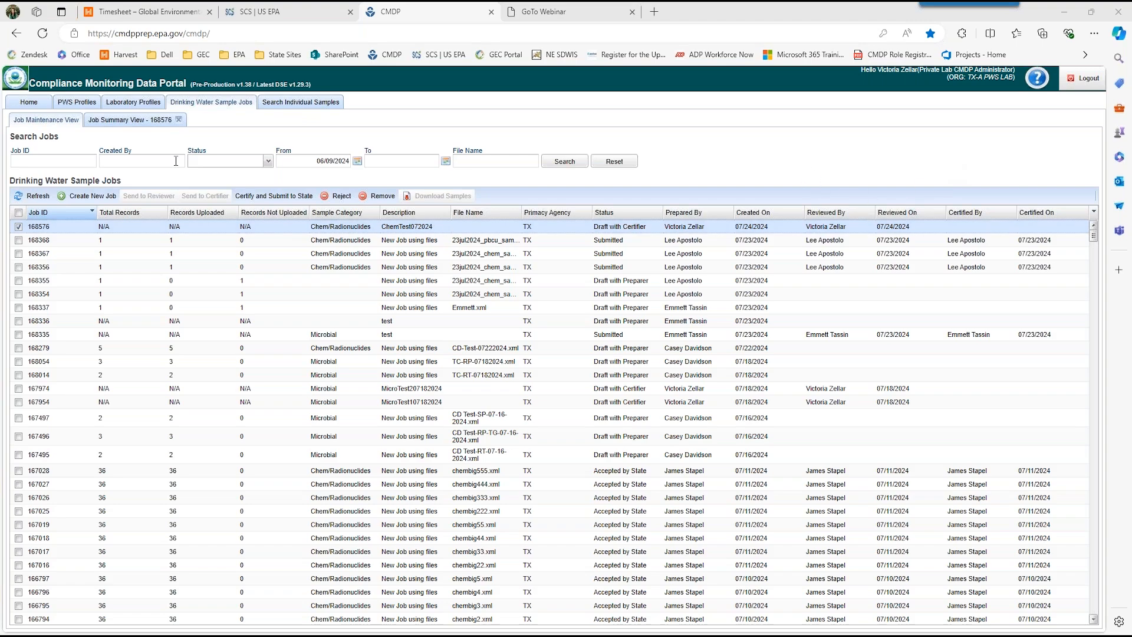
Step: Reopen job ChemTest072024, review sample PbCuTest-002 and its lead and copper results, and return to the job list
double_click(300, 225)
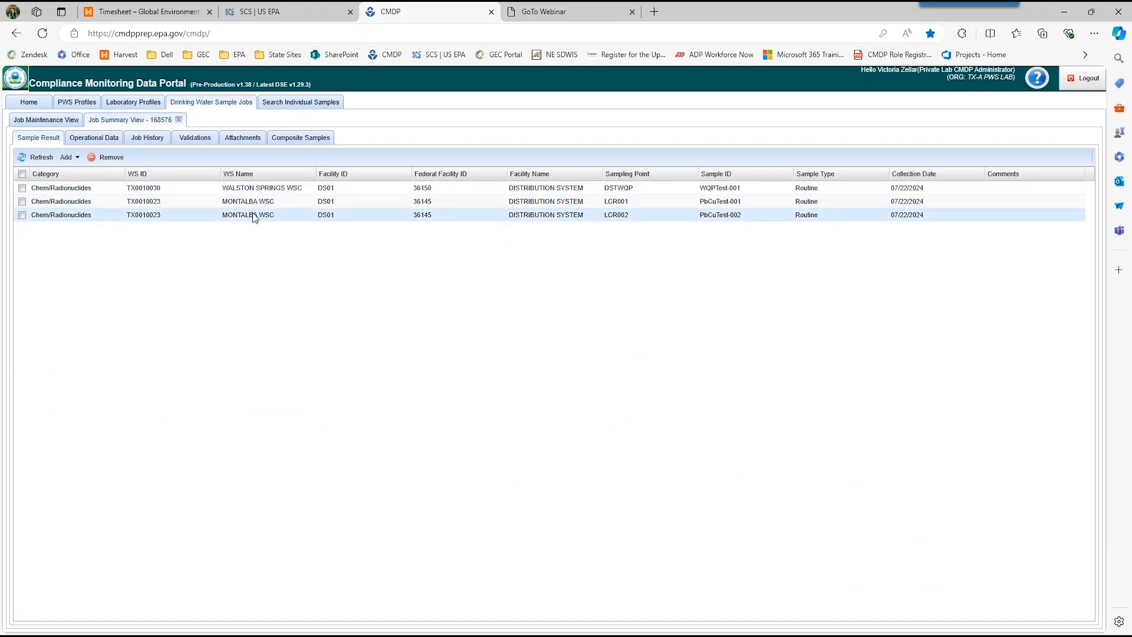
double_click(254, 215)
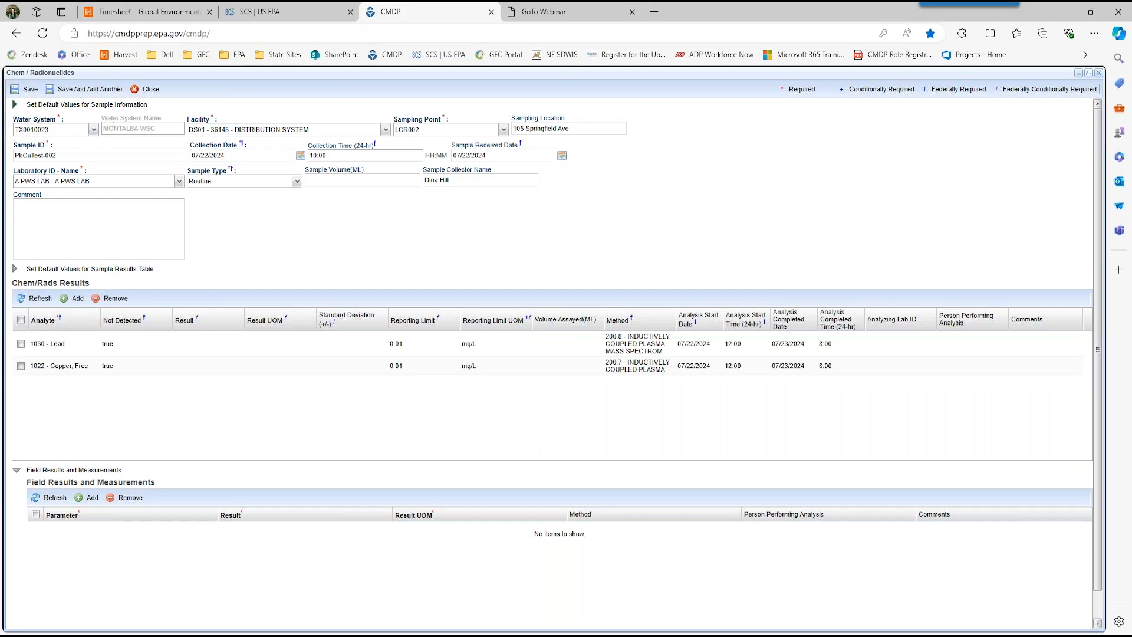
click(146, 89)
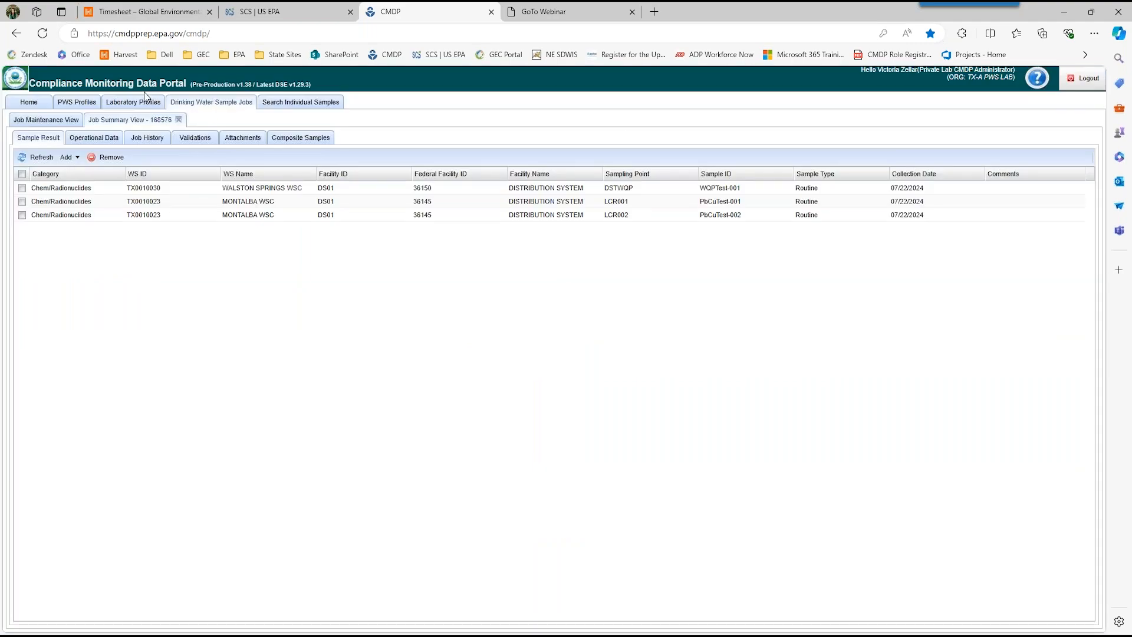
click(37, 121)
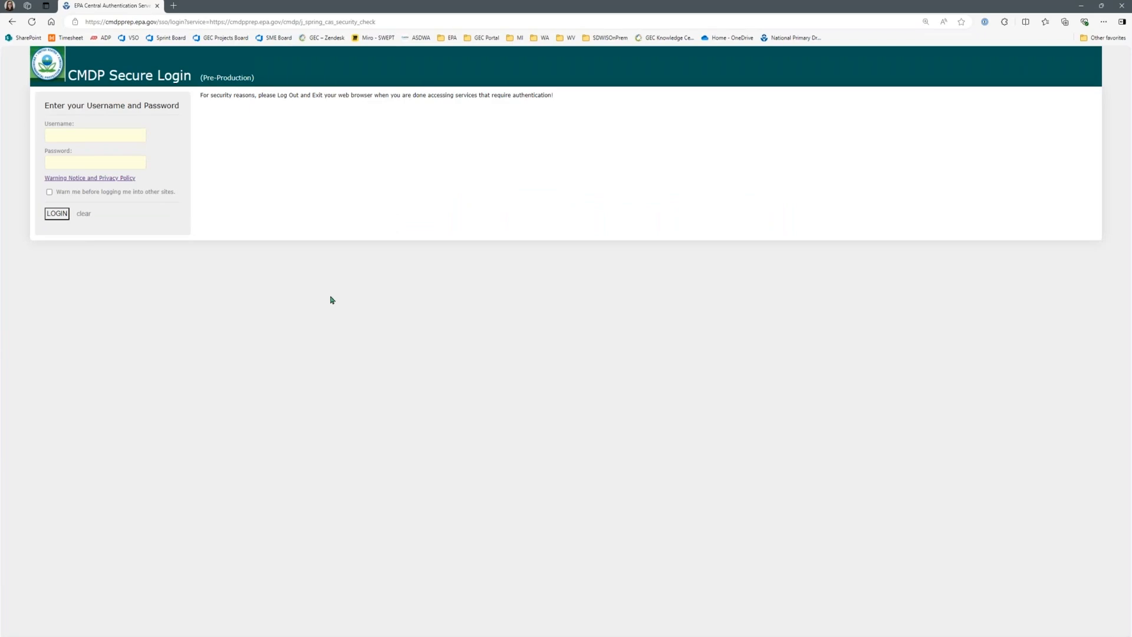
Step: Log in to CMDP with the saved CMDP Test user name and password
key(ctrl+plus)
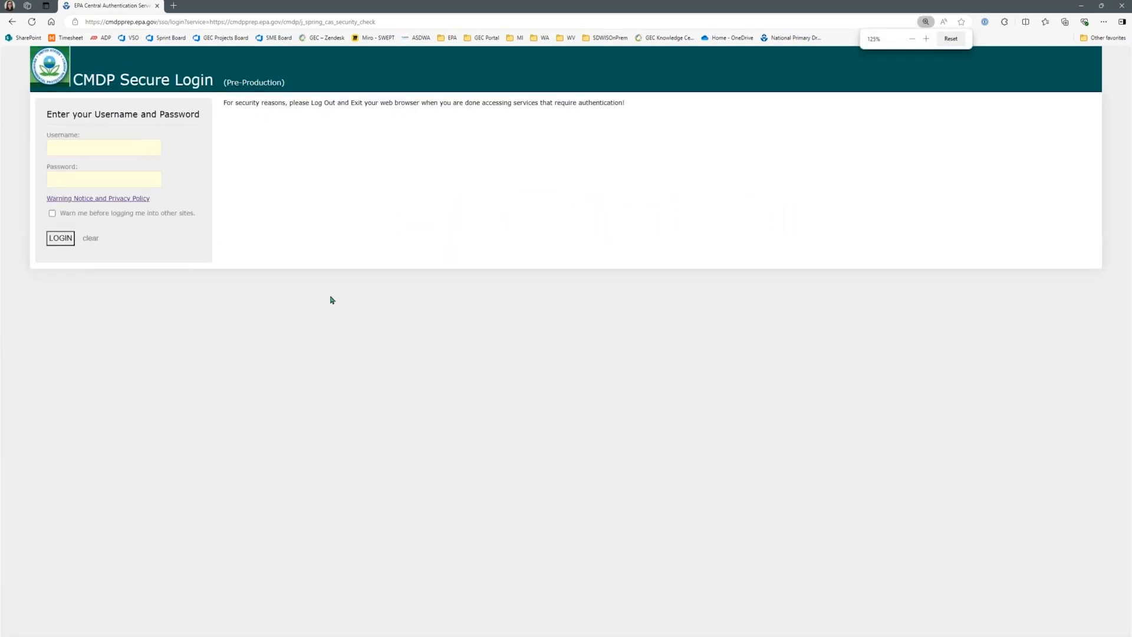
click(90, 145)
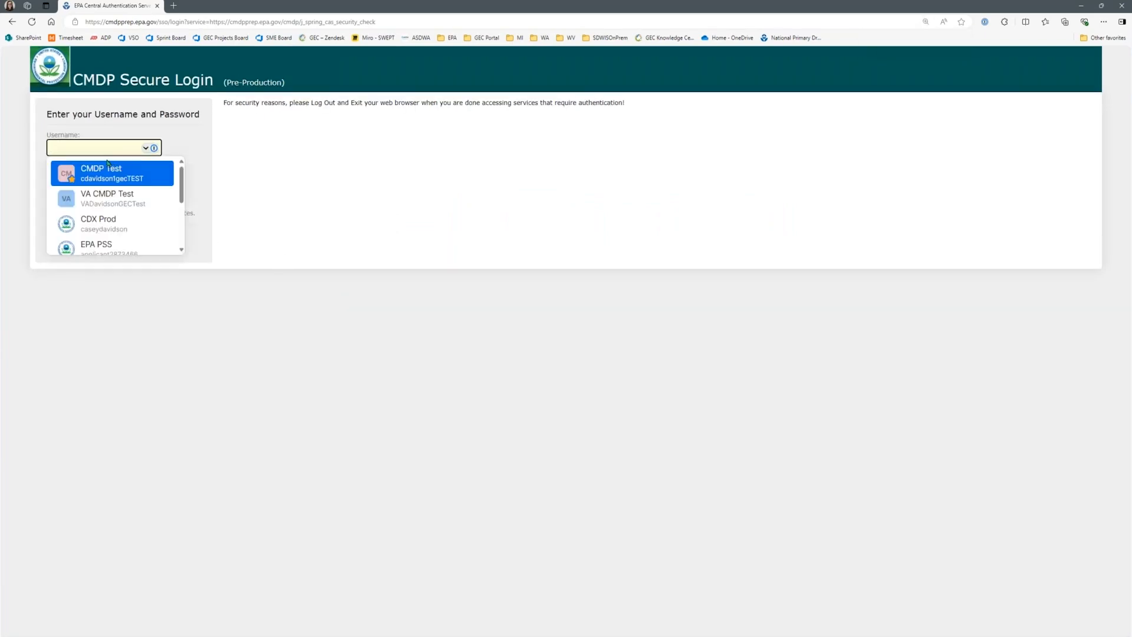
click(108, 171)
click(61, 238)
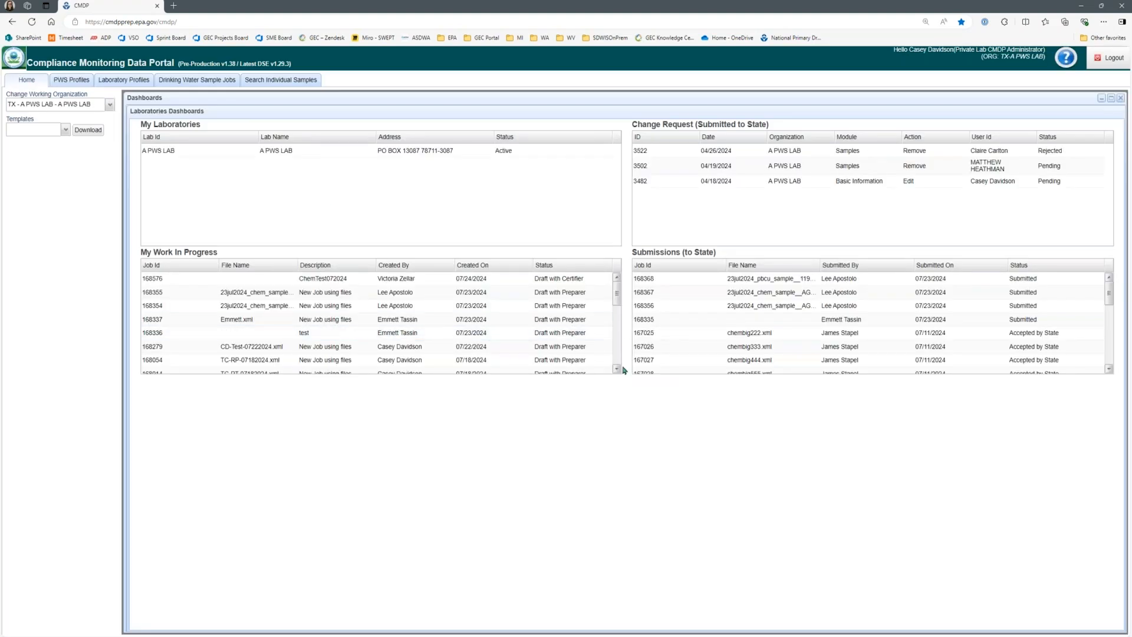
Step: Download the Sample Results template from the home page
click(64, 130)
click(51, 187)
key(ctrl+plus)
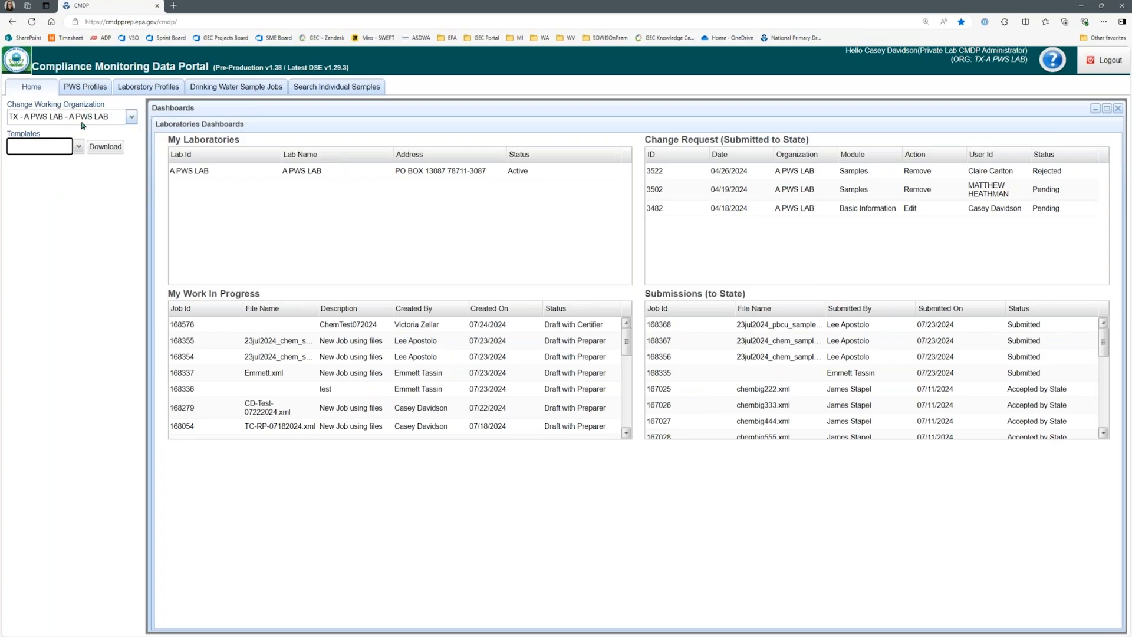
click(79, 146)
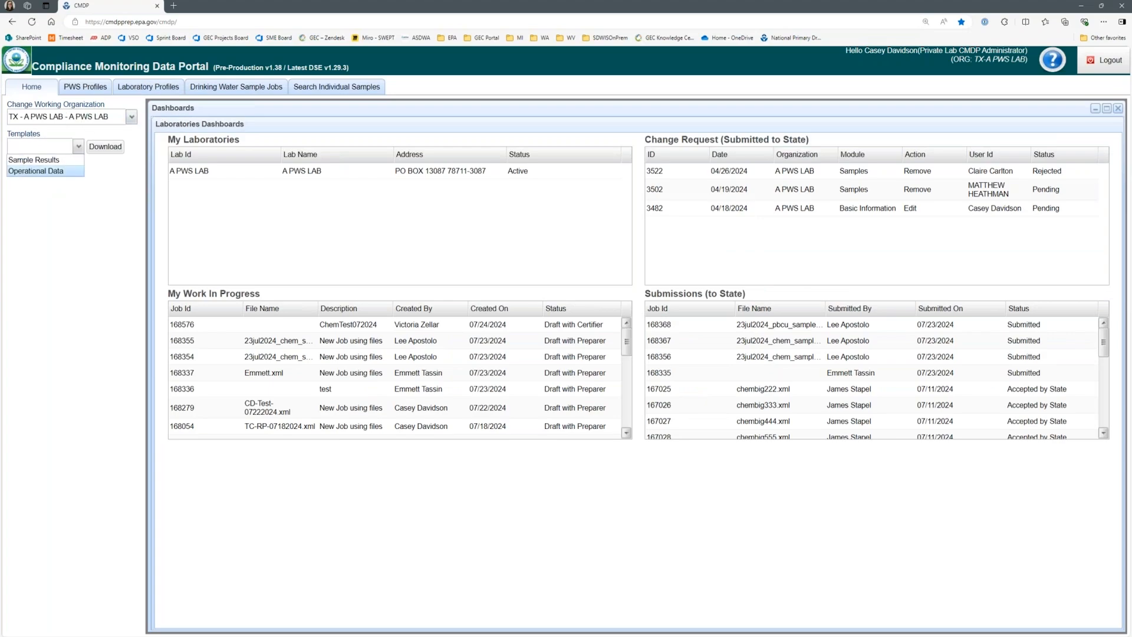
click(52, 160)
click(103, 150)
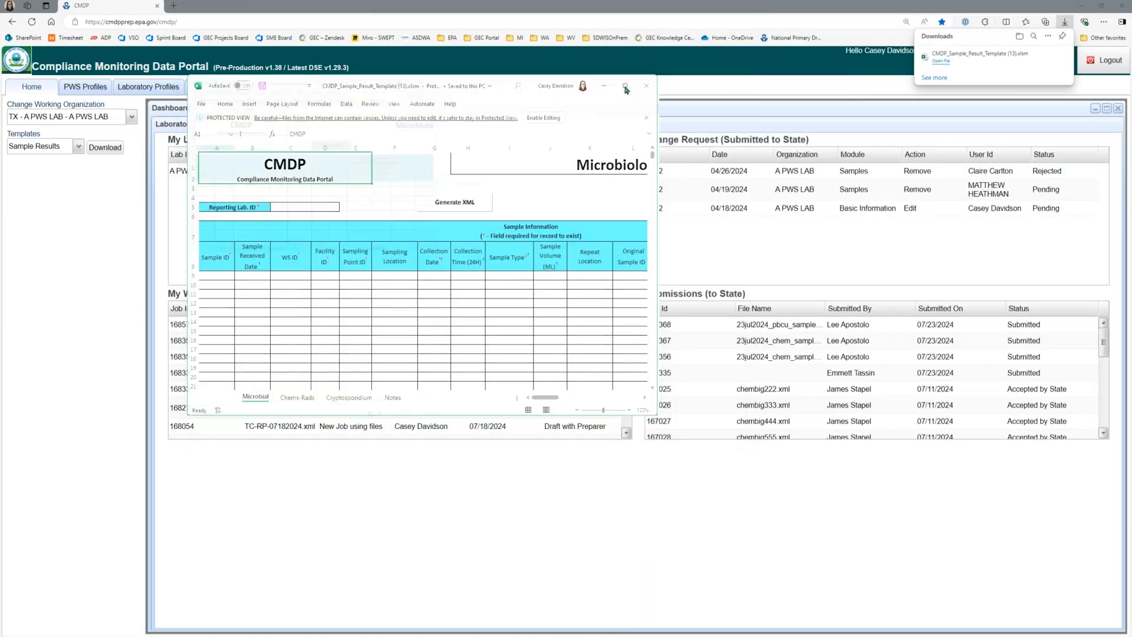
Step: Switch to the downloaded sample result template in Excel, enable editing, and dismiss the slow workbook notice
click(626, 86)
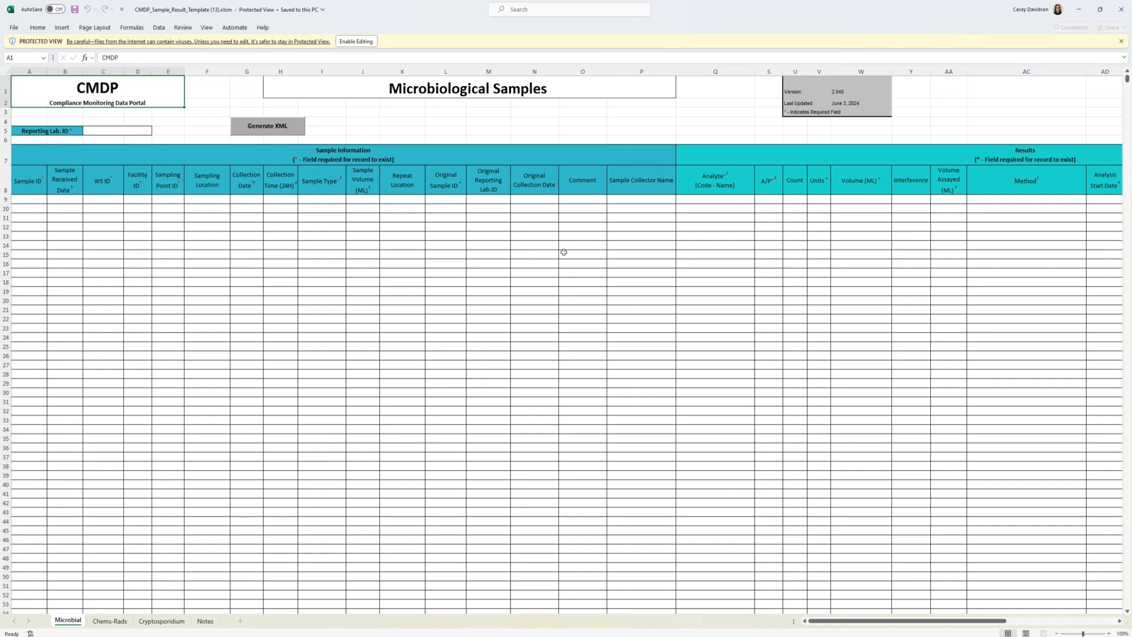
click(446, 273)
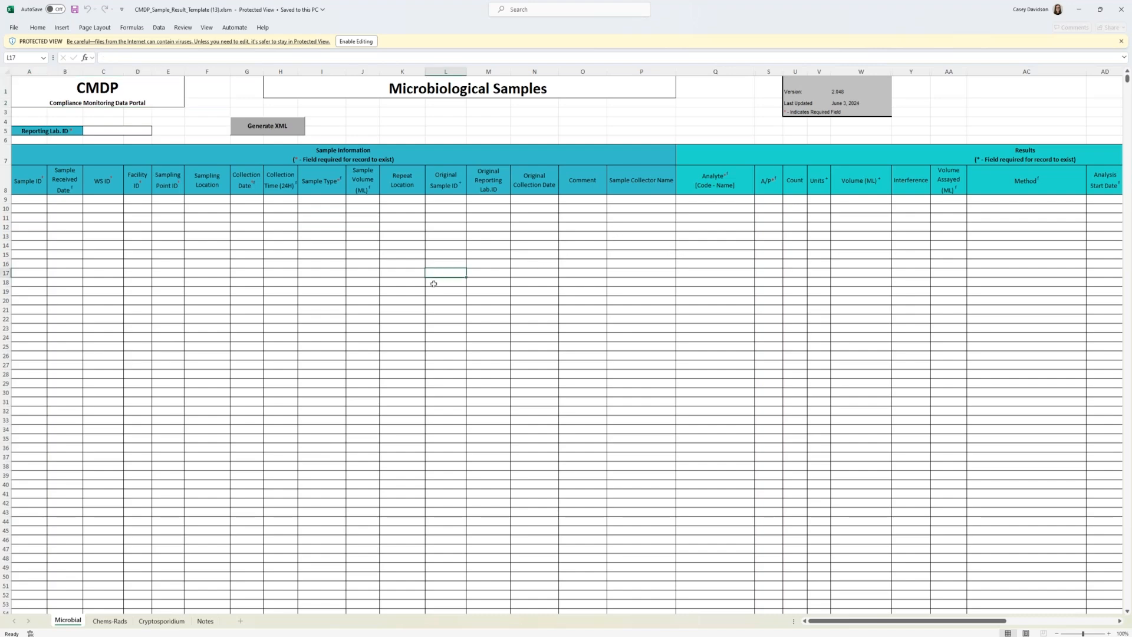
click(367, 44)
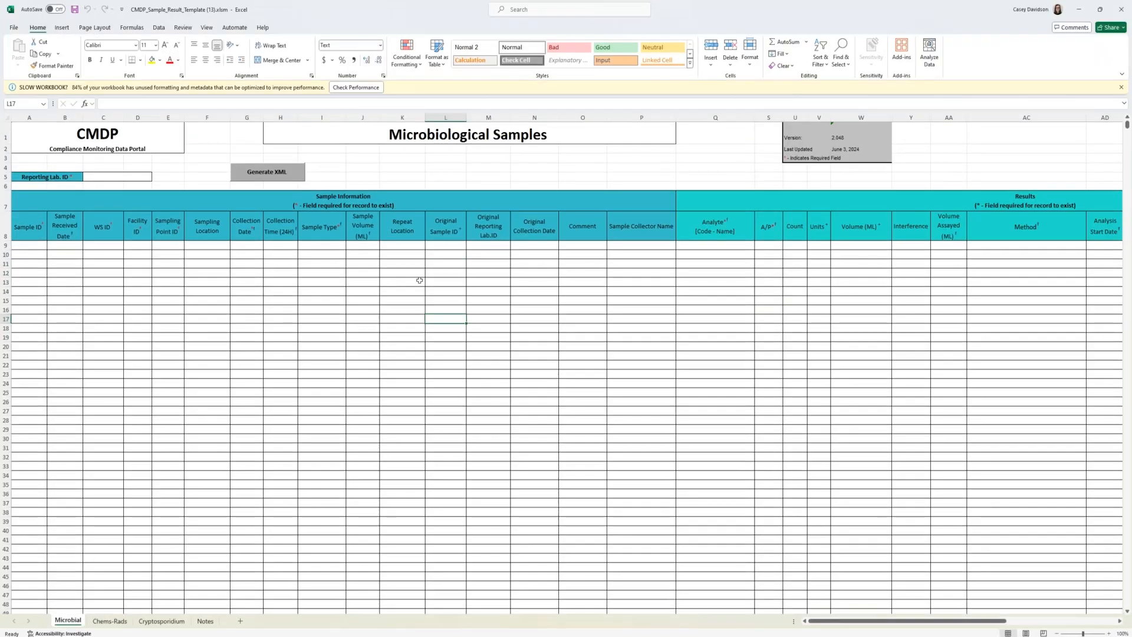
click(1120, 87)
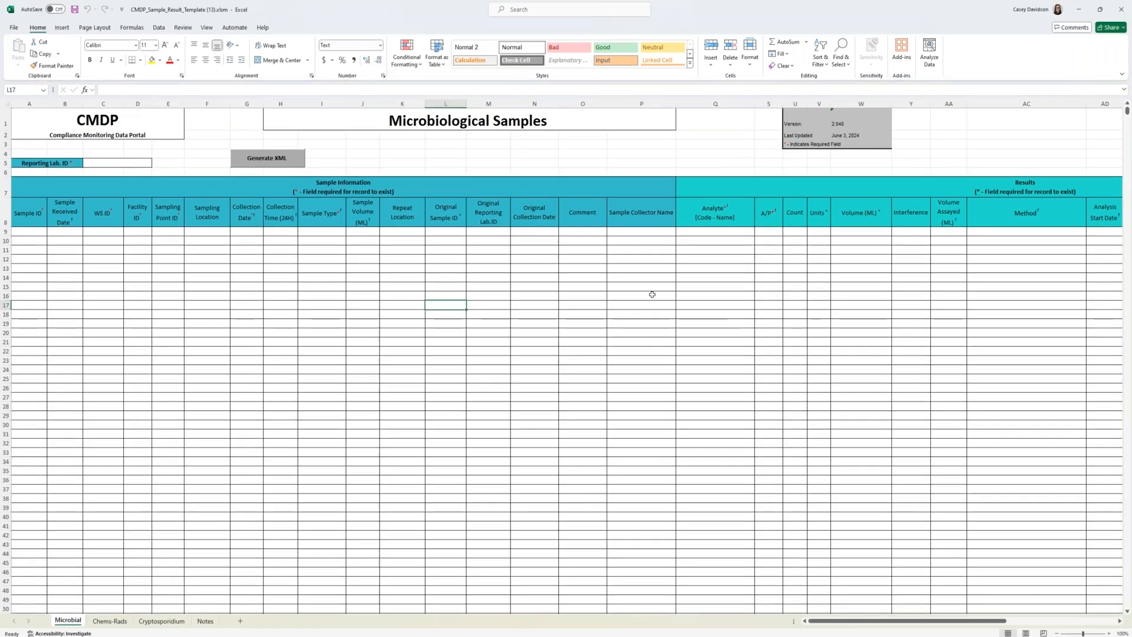
click(455, 356)
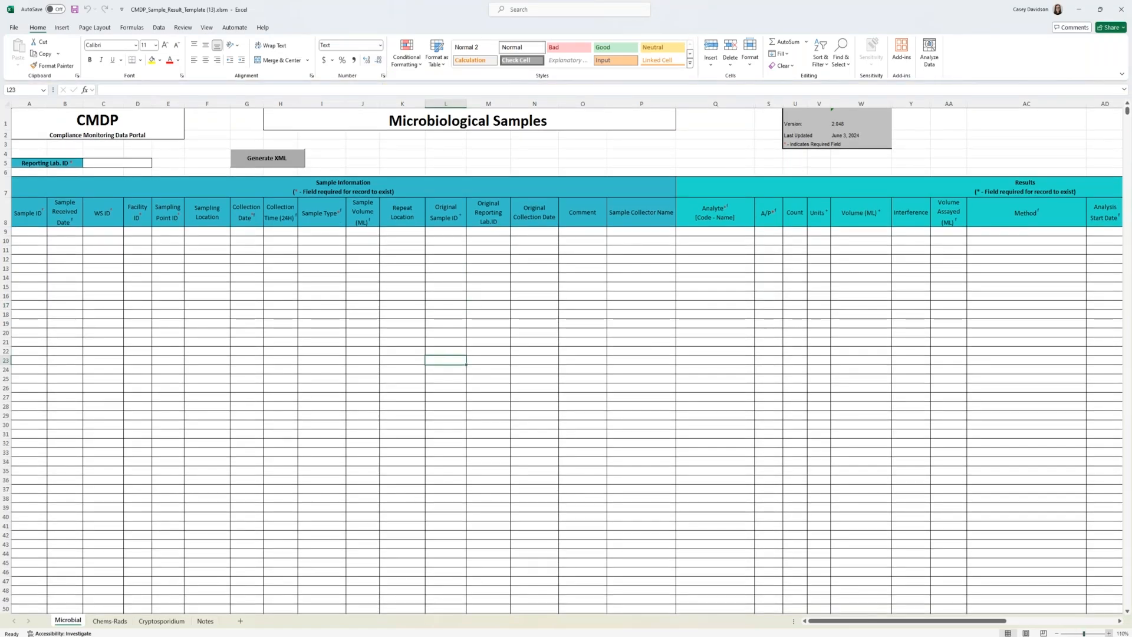
click(1109, 633)
click(1108, 633)
scroll(1052, 554, up, 1)
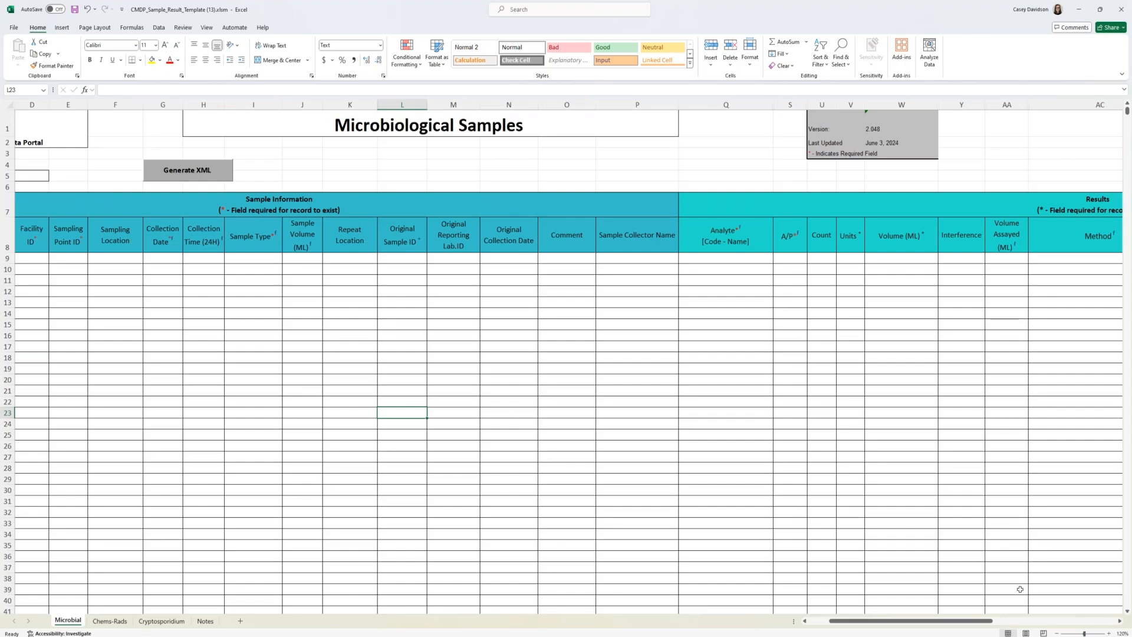
Step: Check the Trusted Locations settings in Excel's Trust Center and close them without changes
drag(946, 622, 884, 622)
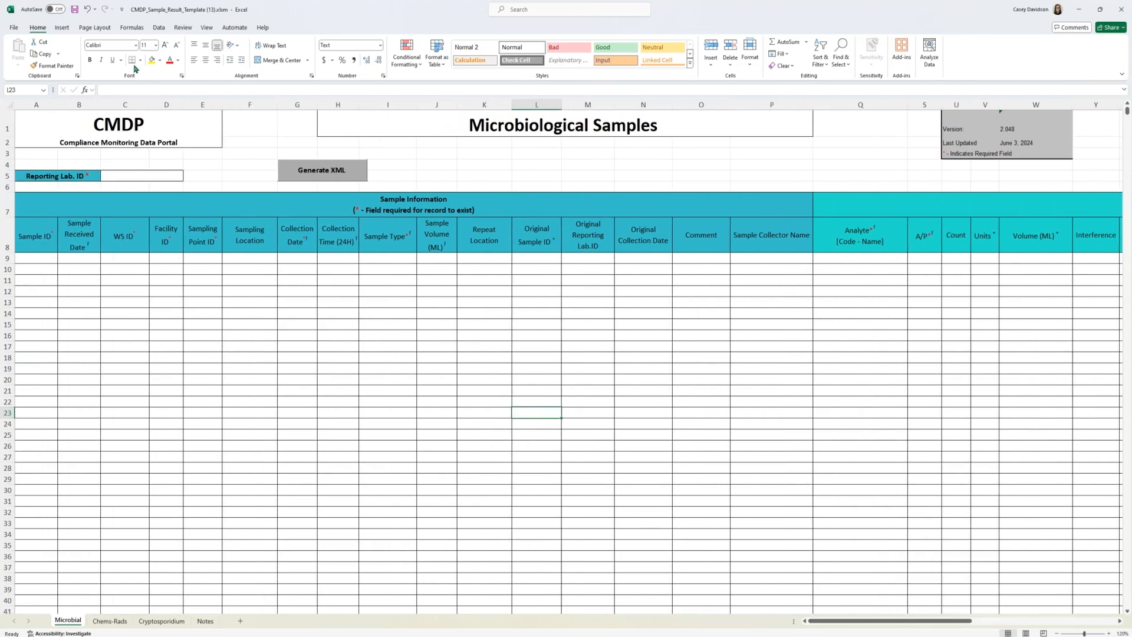
click(14, 29)
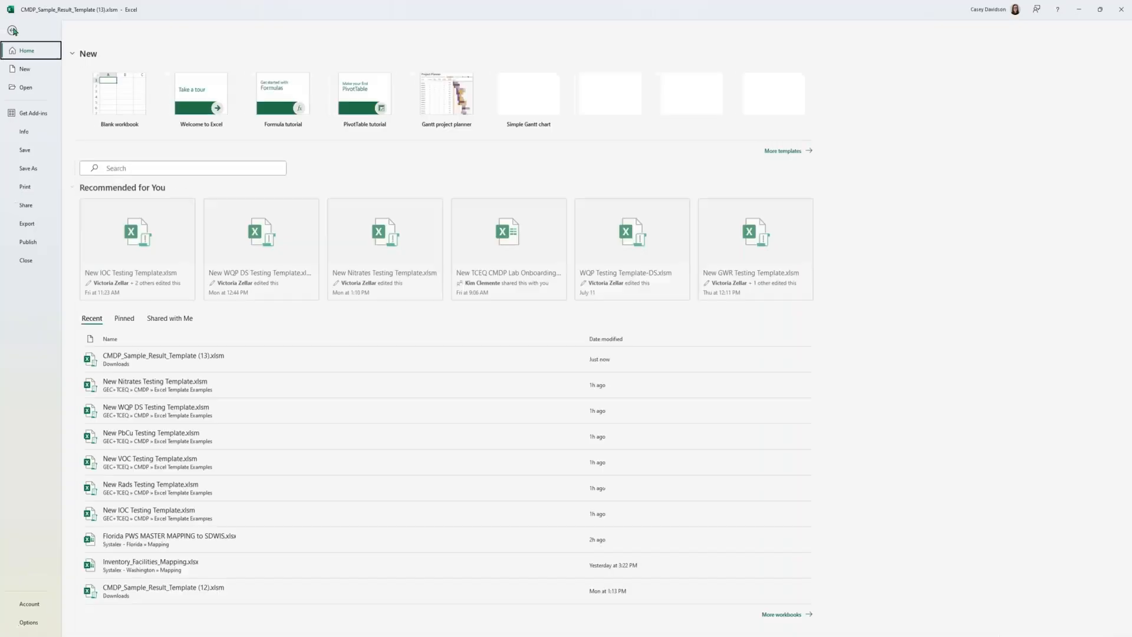
click(29, 622)
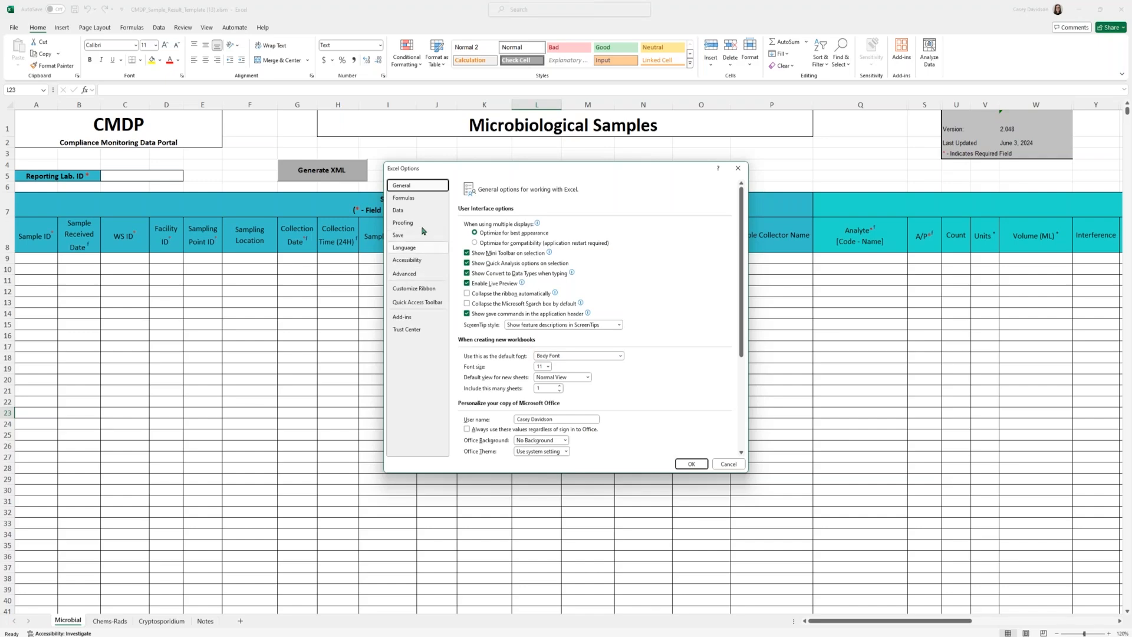
click(407, 331)
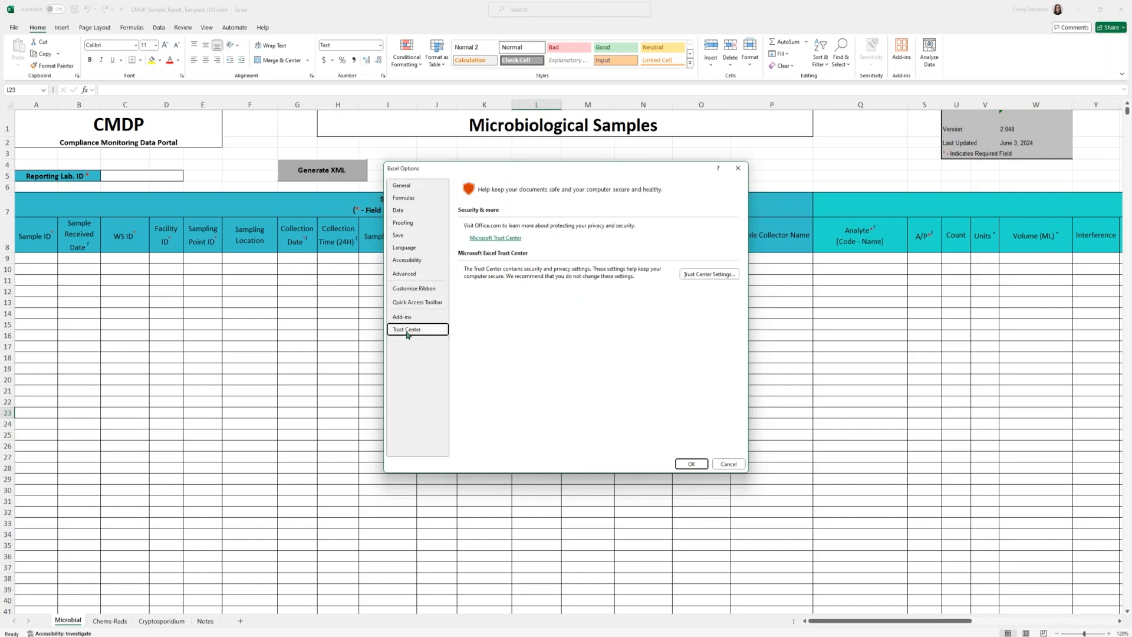
click(695, 276)
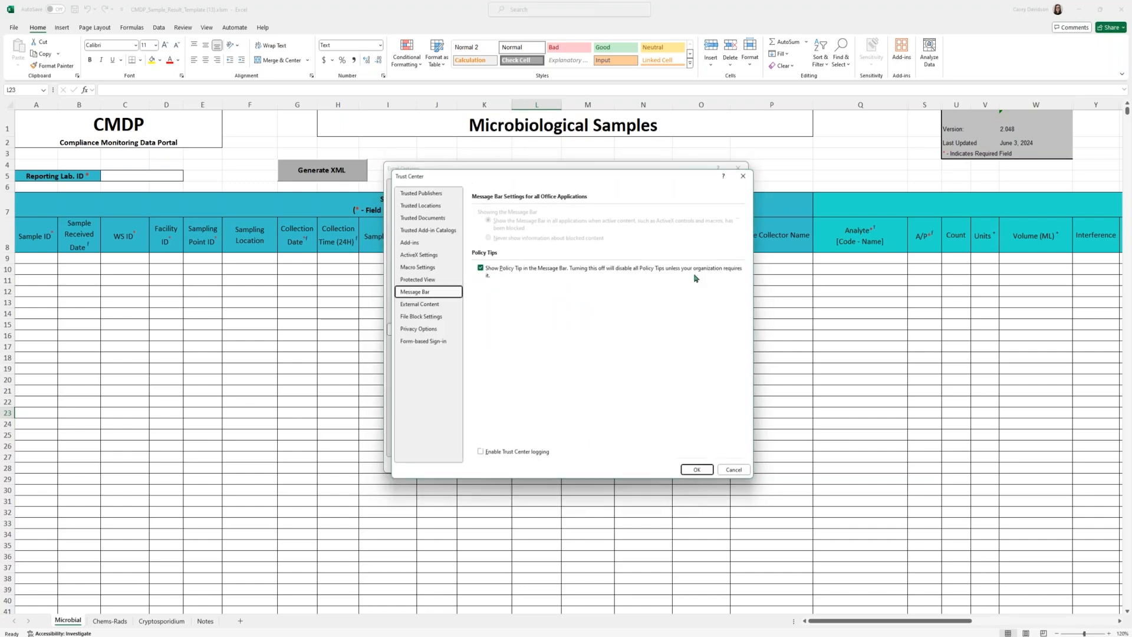
click(414, 206)
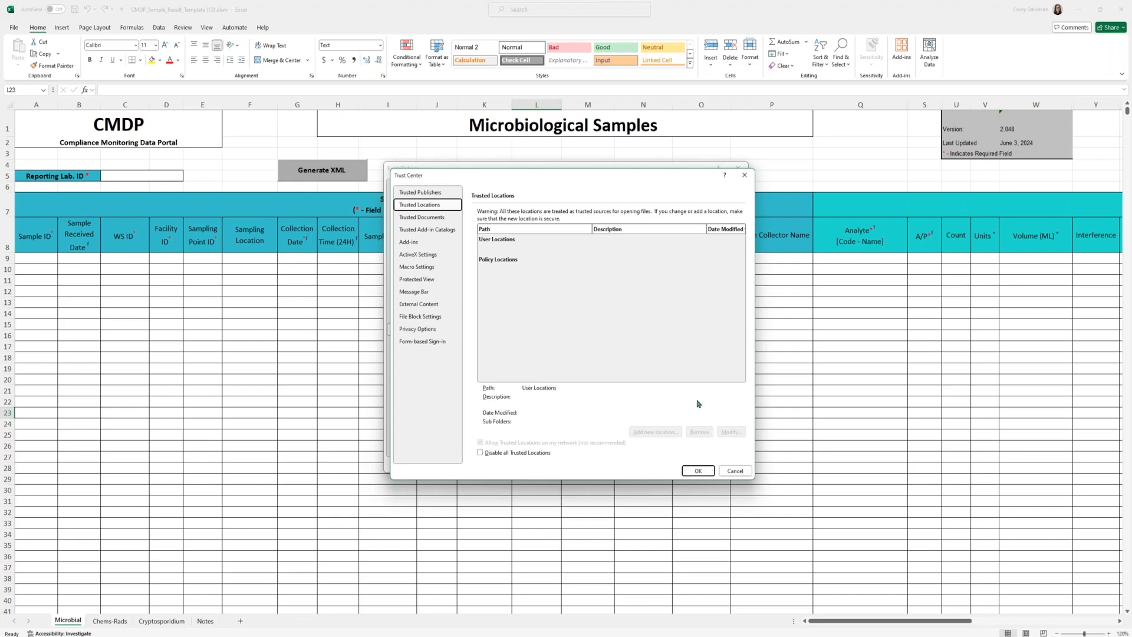
click(737, 471)
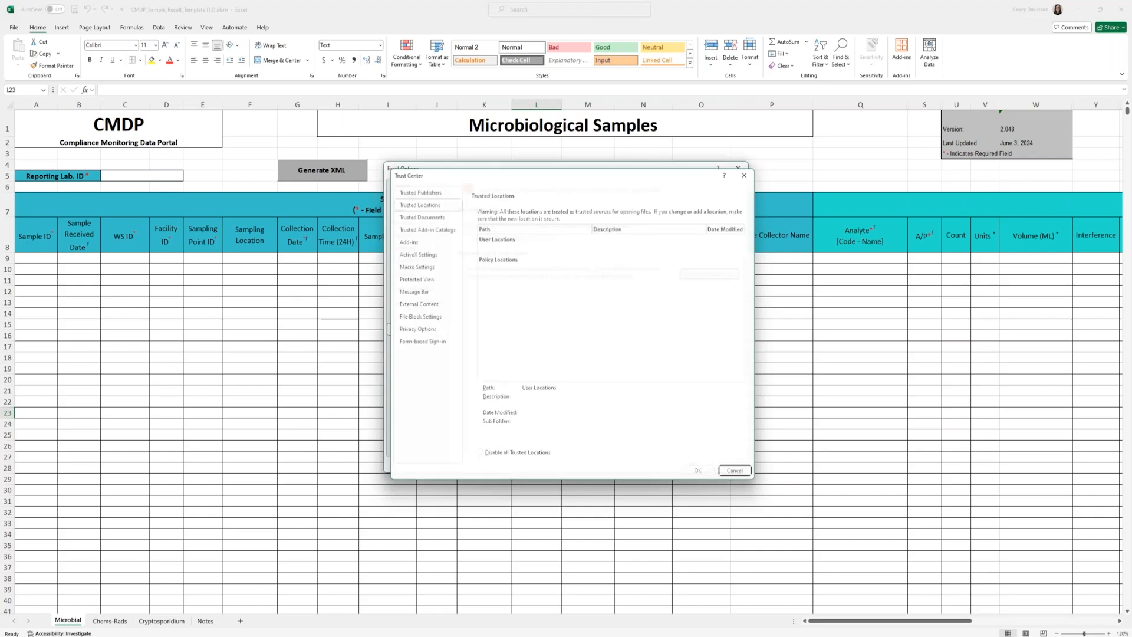
Step: Check the Trust Center's Macro Settings and leave the Excel options without changes
click(719, 275)
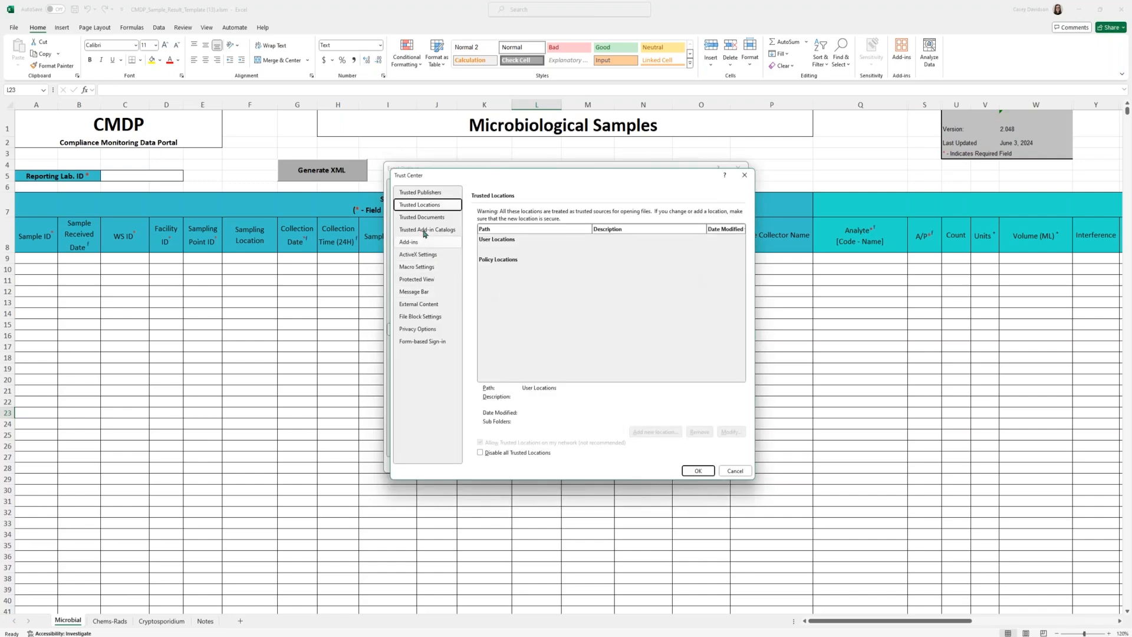
click(417, 270)
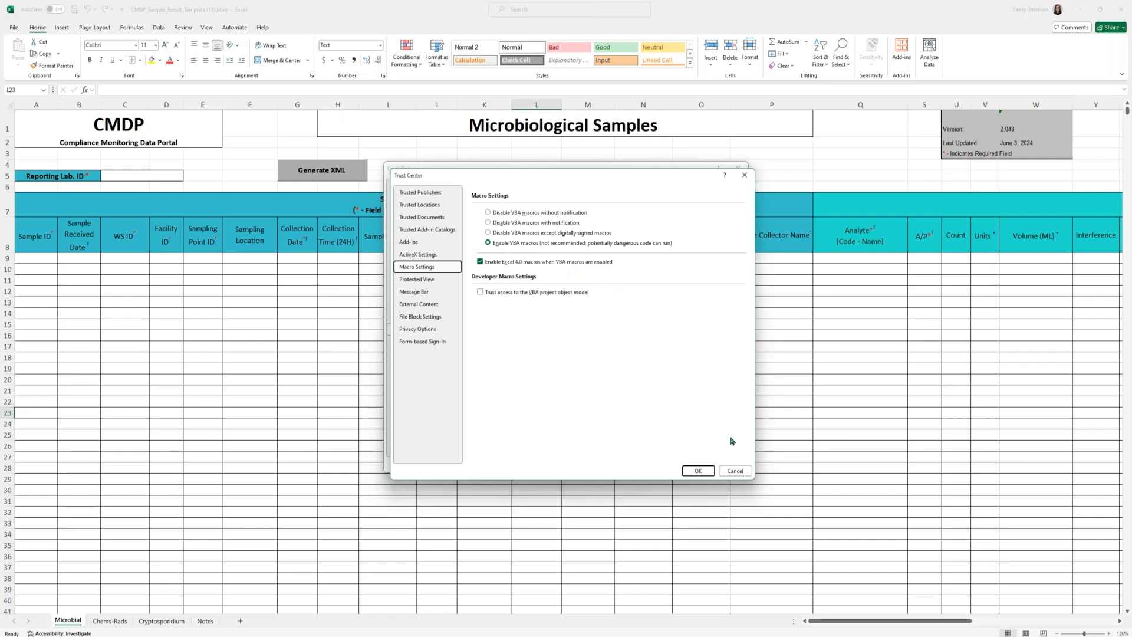
click(737, 471)
click(721, 468)
click(721, 467)
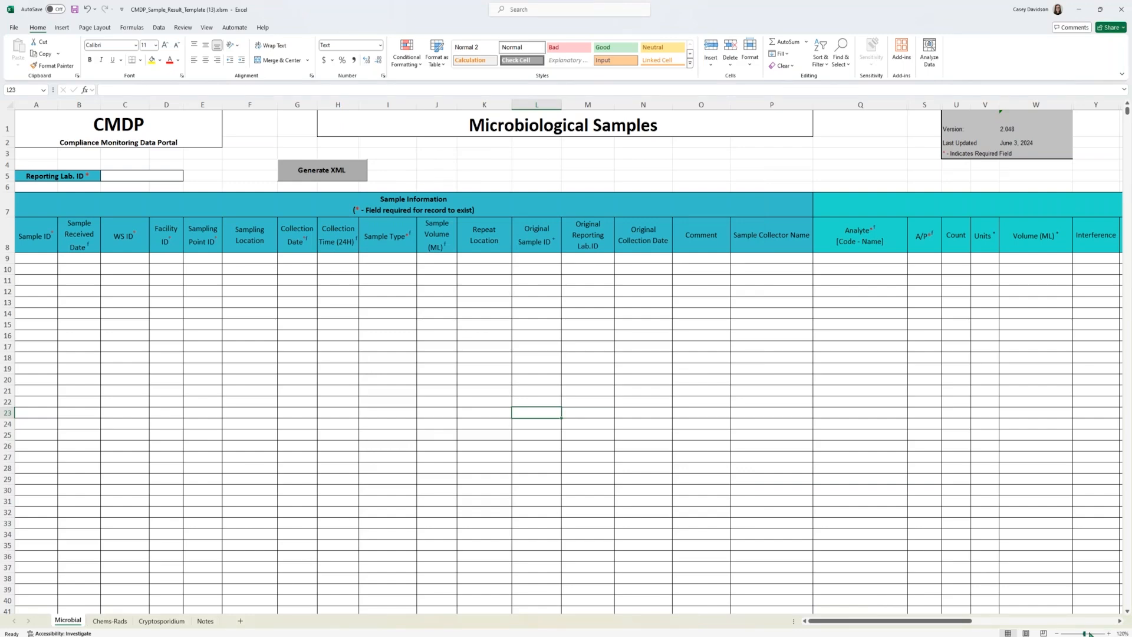
Step: Look through the template's Chems-Rads and Cryptosporidium sheets and the change log on the Notes sheet
click(110, 621)
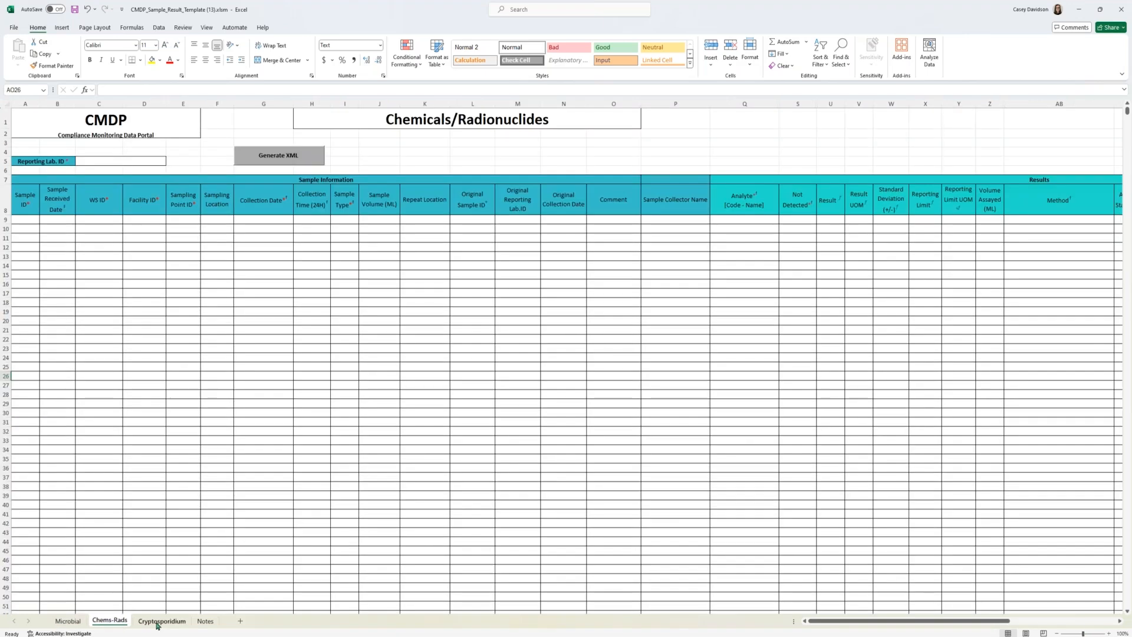
click(159, 622)
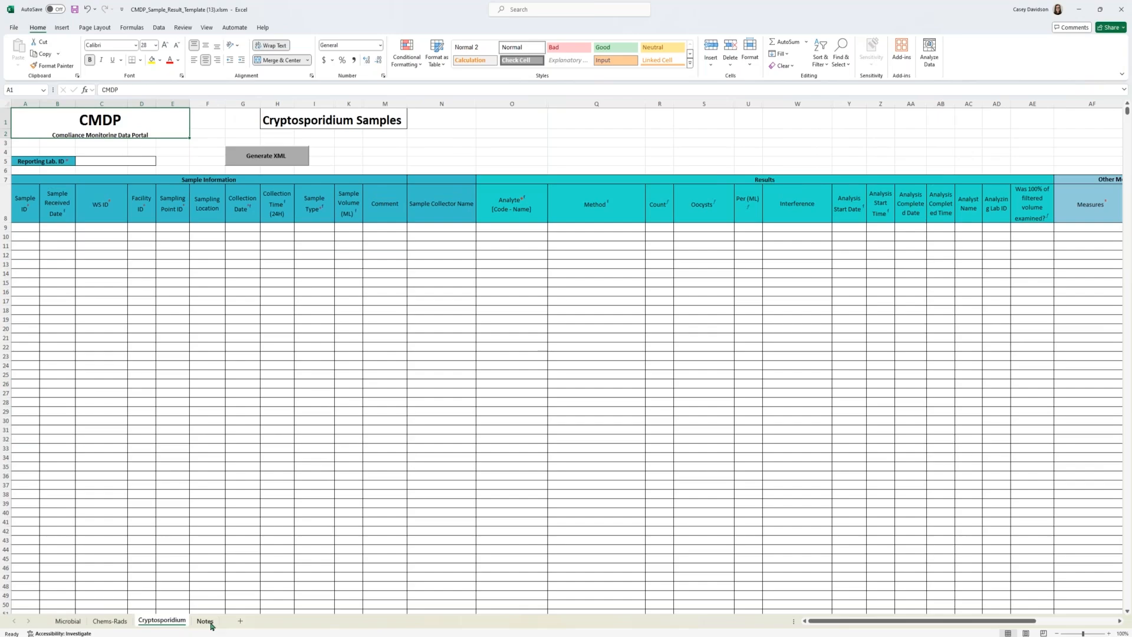
click(206, 622)
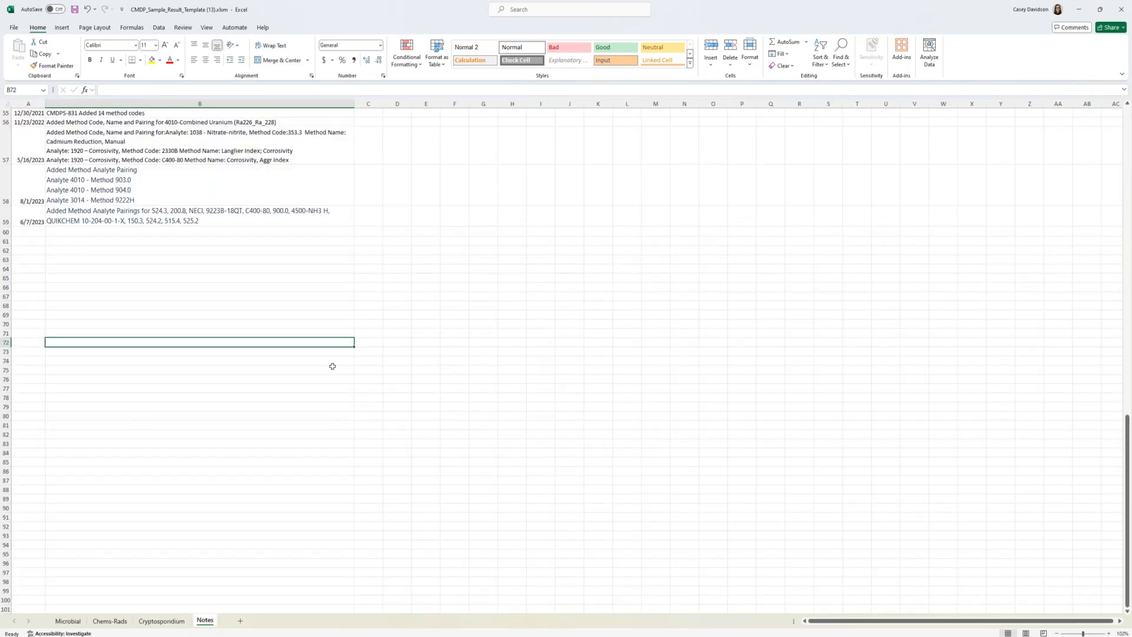
scroll(290, 349, up, 3)
scroll(290, 349, up, 6)
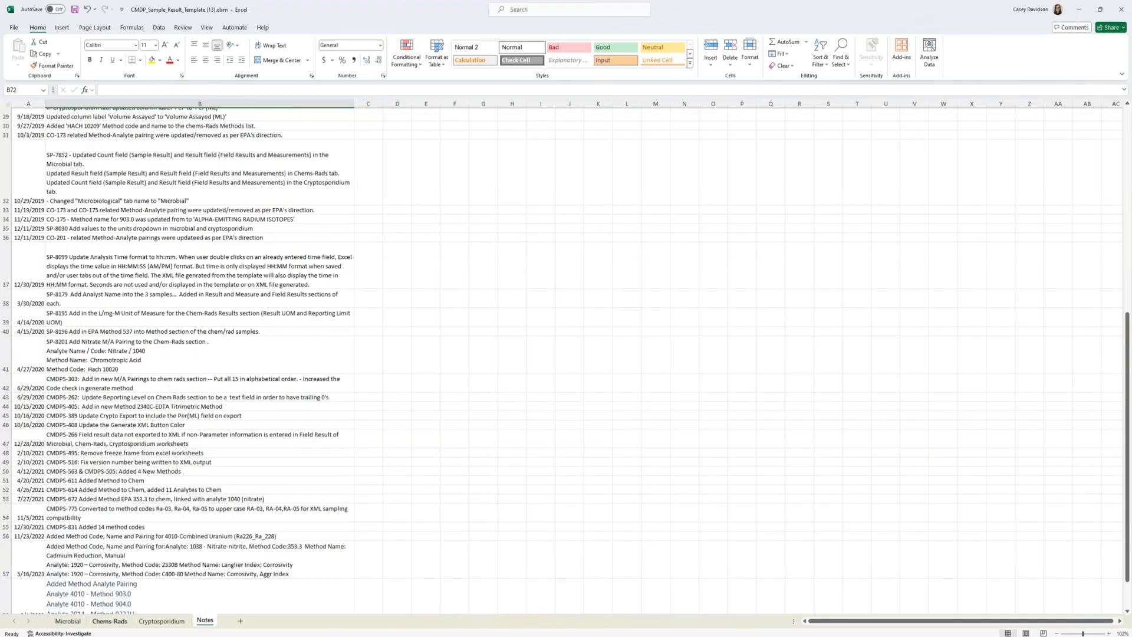
Step: Enter A PWS LAB as the Reporting Lab. ID on the Chems-Rads sheet
click(100, 624)
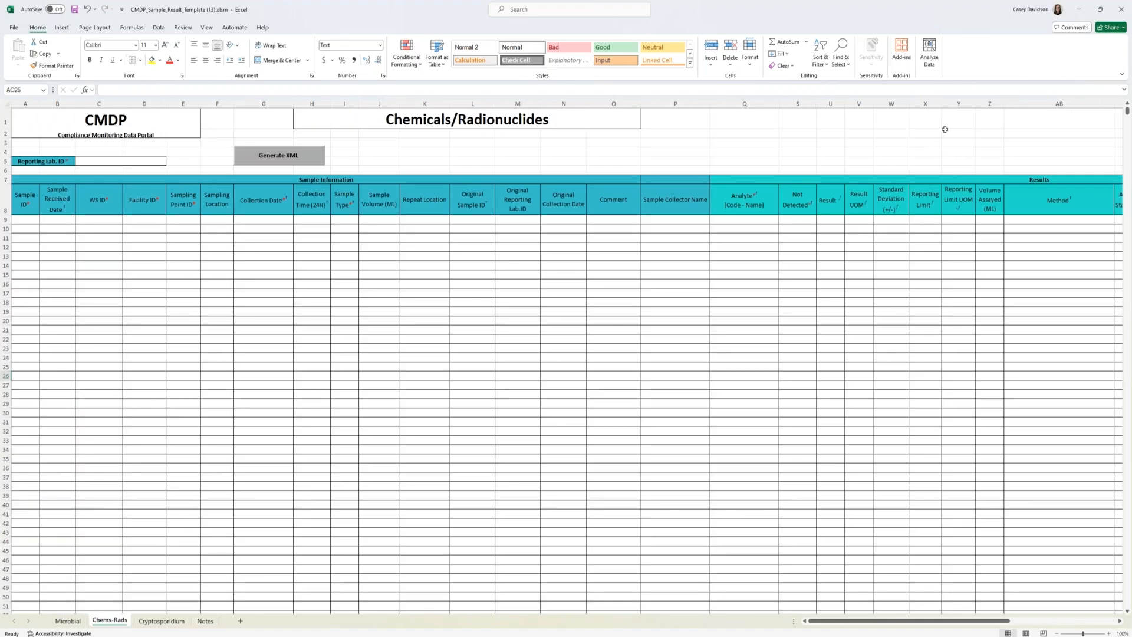
click(814, 275)
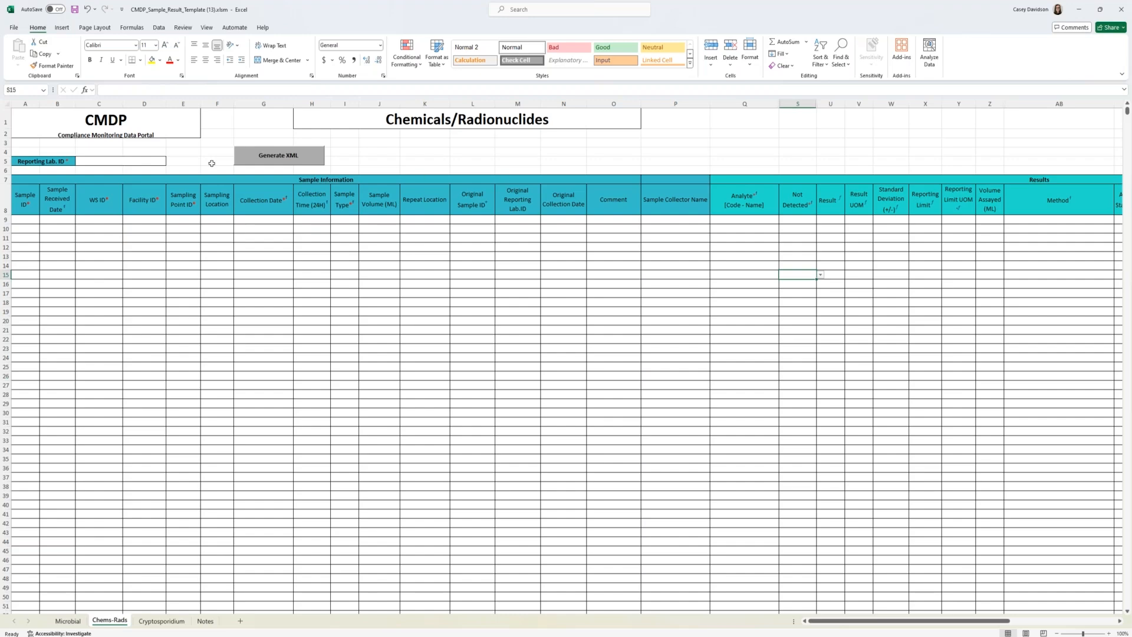
click(113, 161)
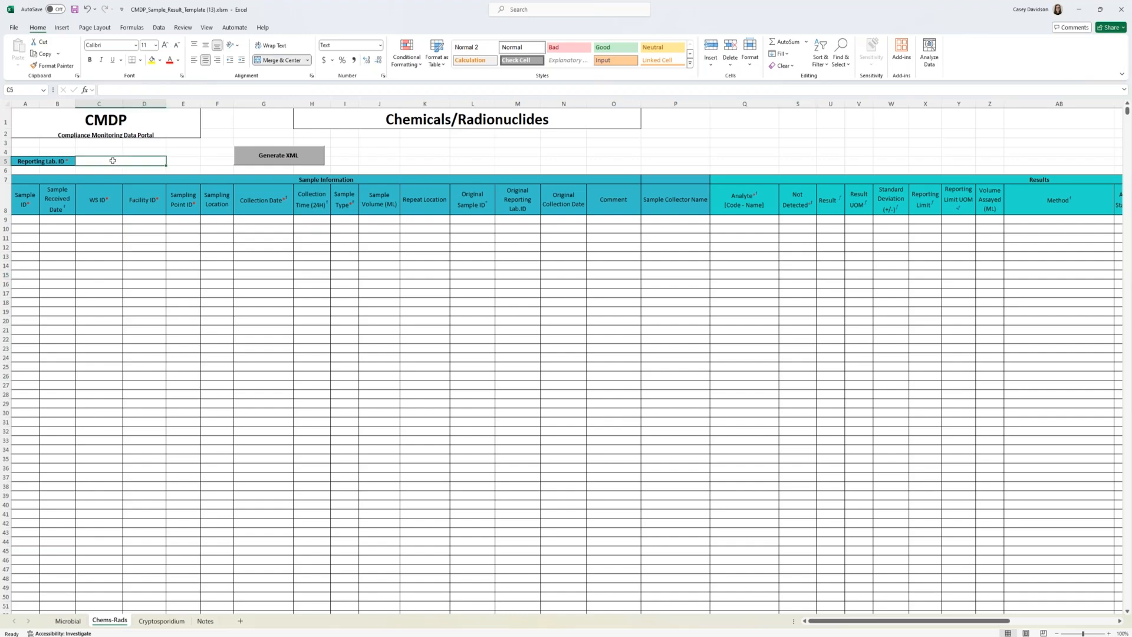
text(A PWS LAB)
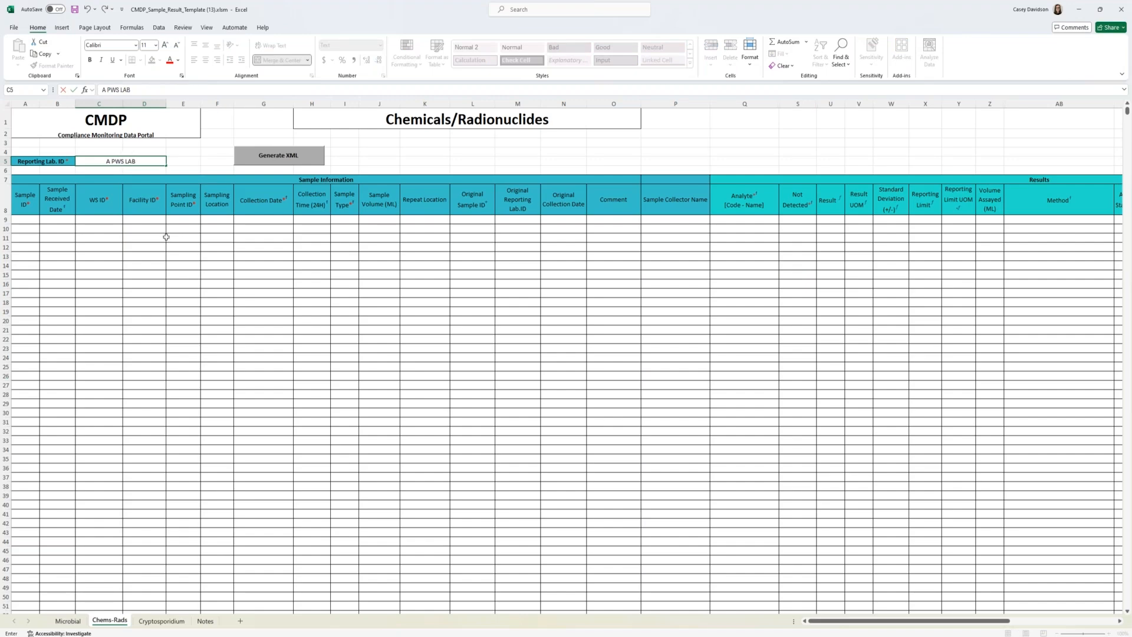
click(136, 265)
Step: Widen the Sample ID column, and enter sample ID Nit-CD-072424 with received date 07/24/2024 in row 9
click(35, 223)
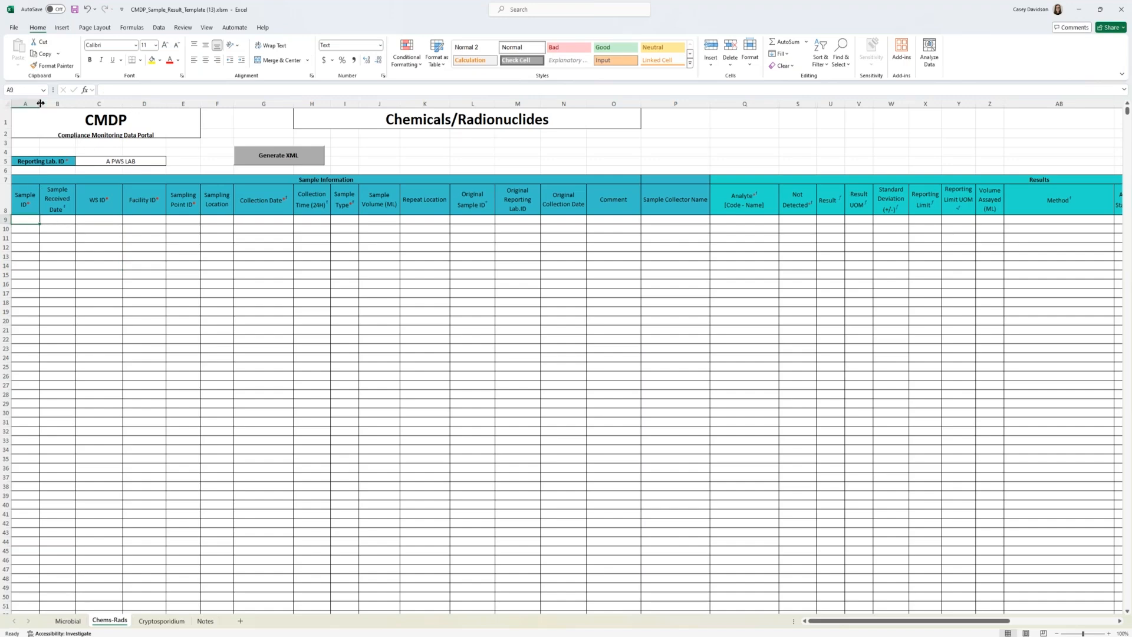
drag(40, 103, 77, 104)
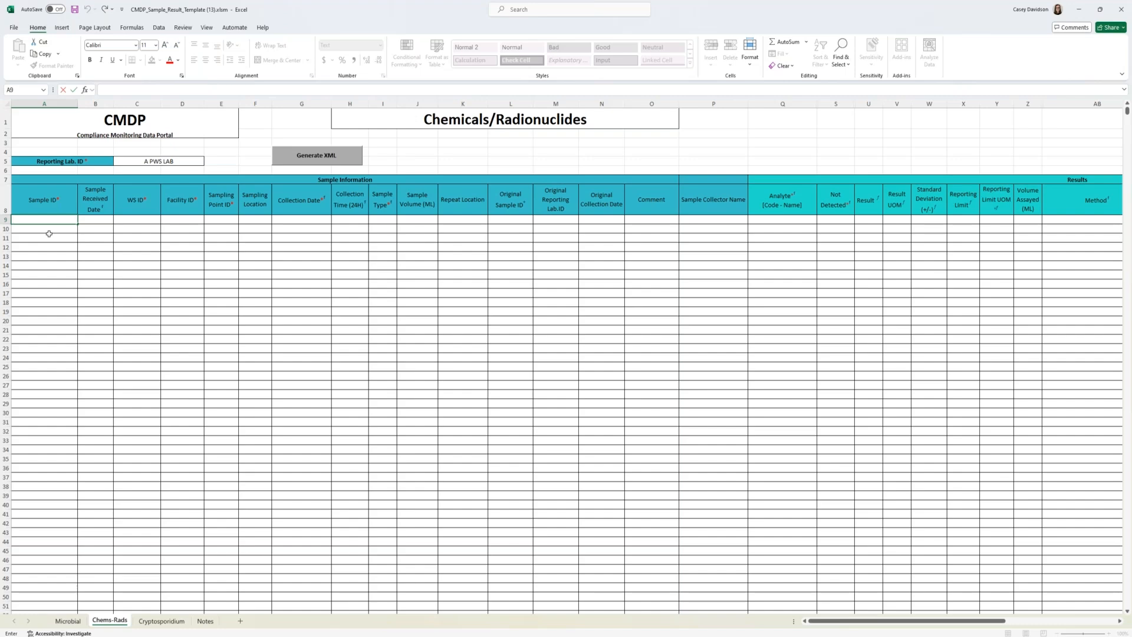
text(Nit-)
text(CD-7)
text(724)
key(Tab)
text(07/24/2024)
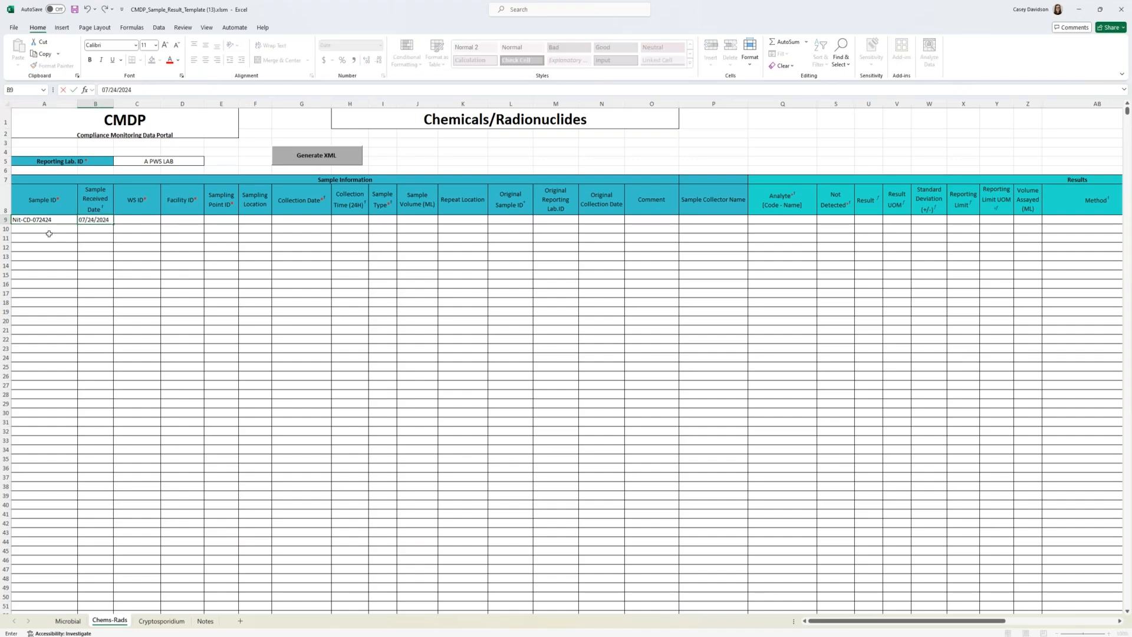
Step: Enter WS ID TX0070028 and Facility ID EP001 for sample Nit-CD-072424
click(141, 223)
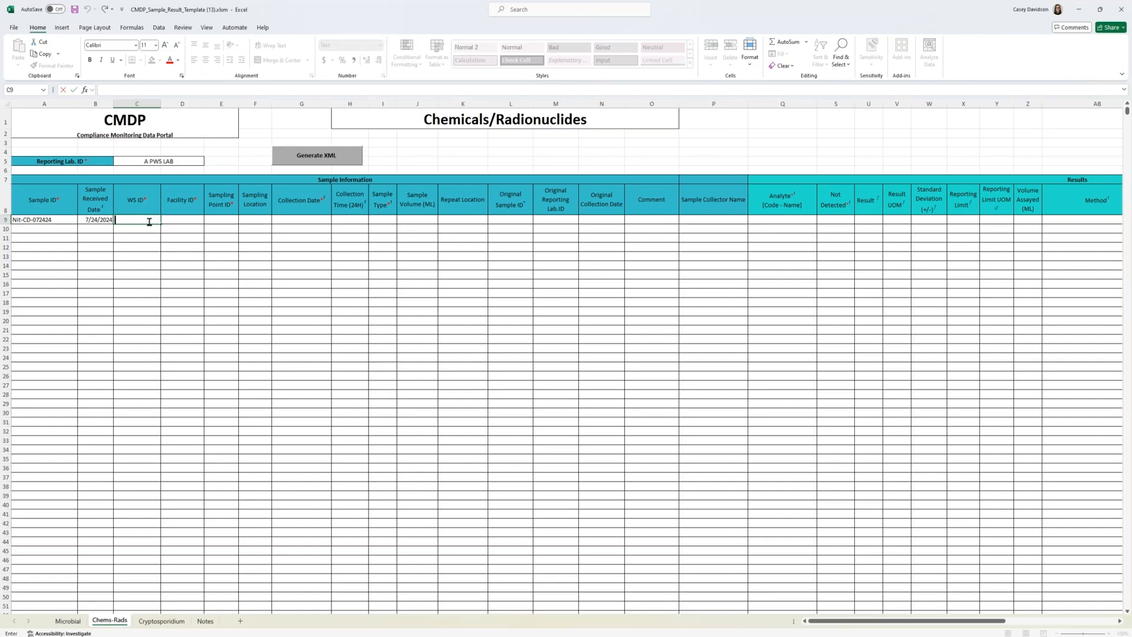
text(TX0070028)
key(Tab)
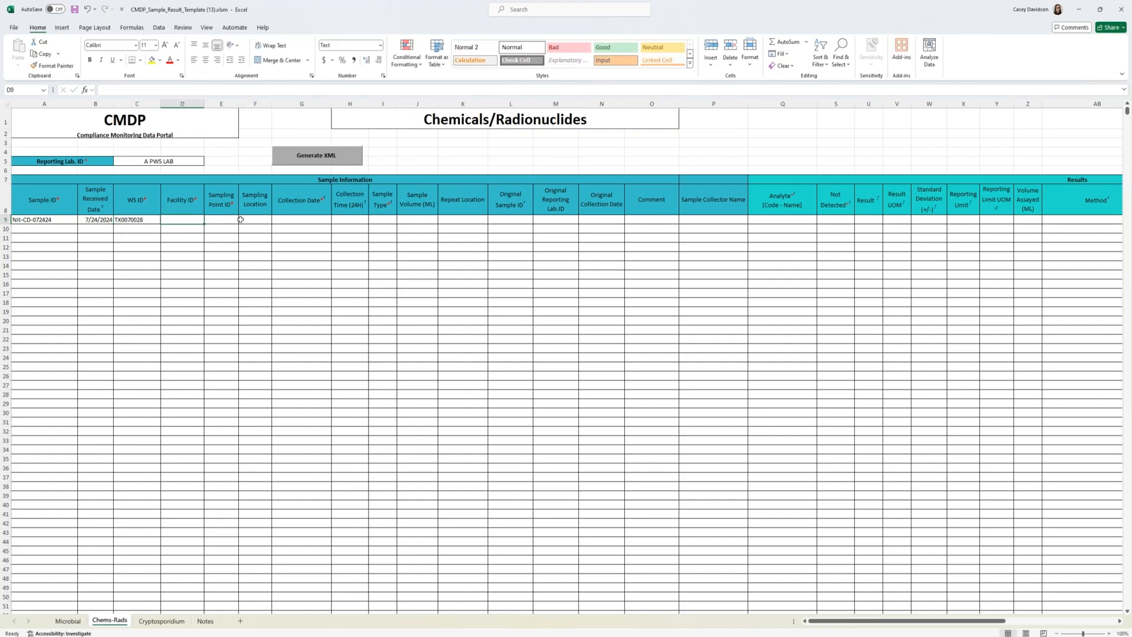
text(EP)
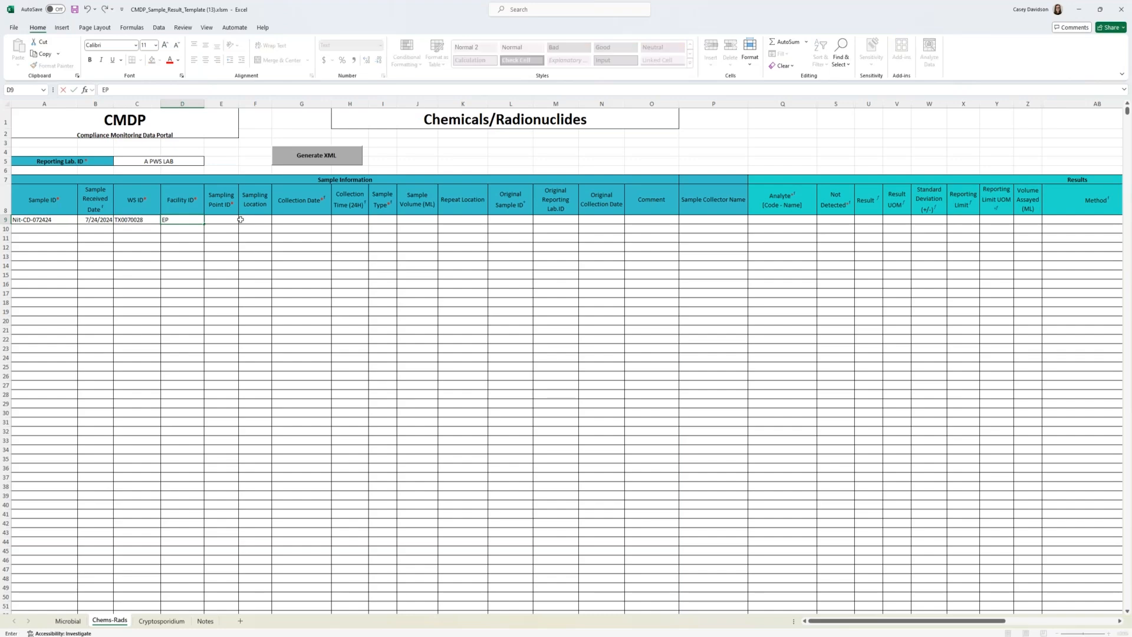
text(001)
key(Tab)
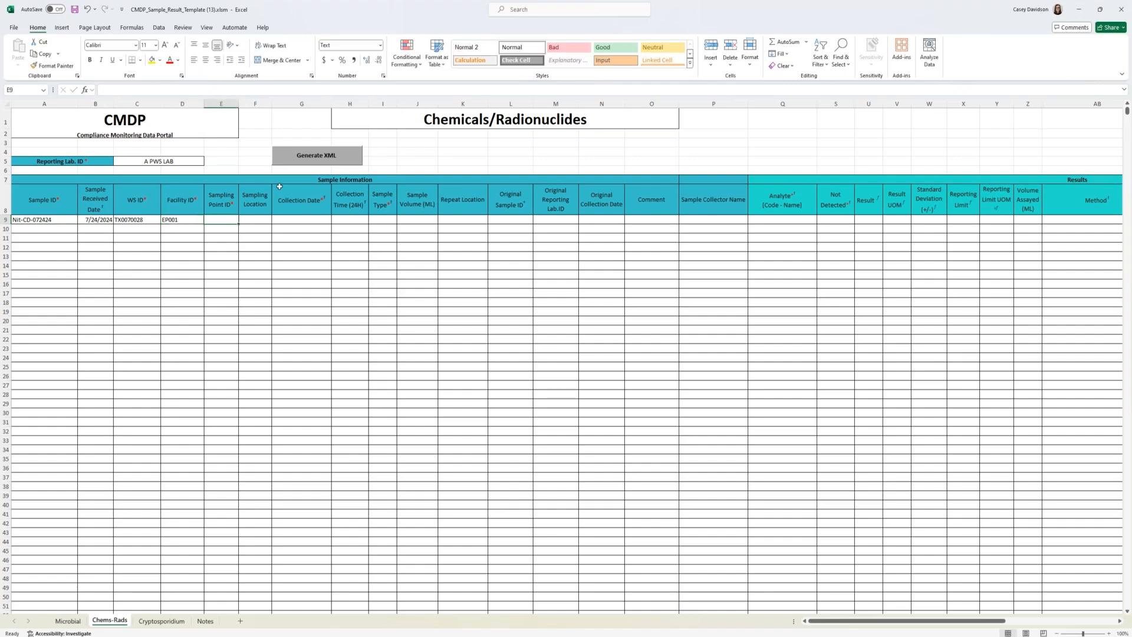
Step: Enter sampling point ID TRT-TAP and sampling location "entry point tap" in row 9, widening the Sampling Location column to fit
text(T)
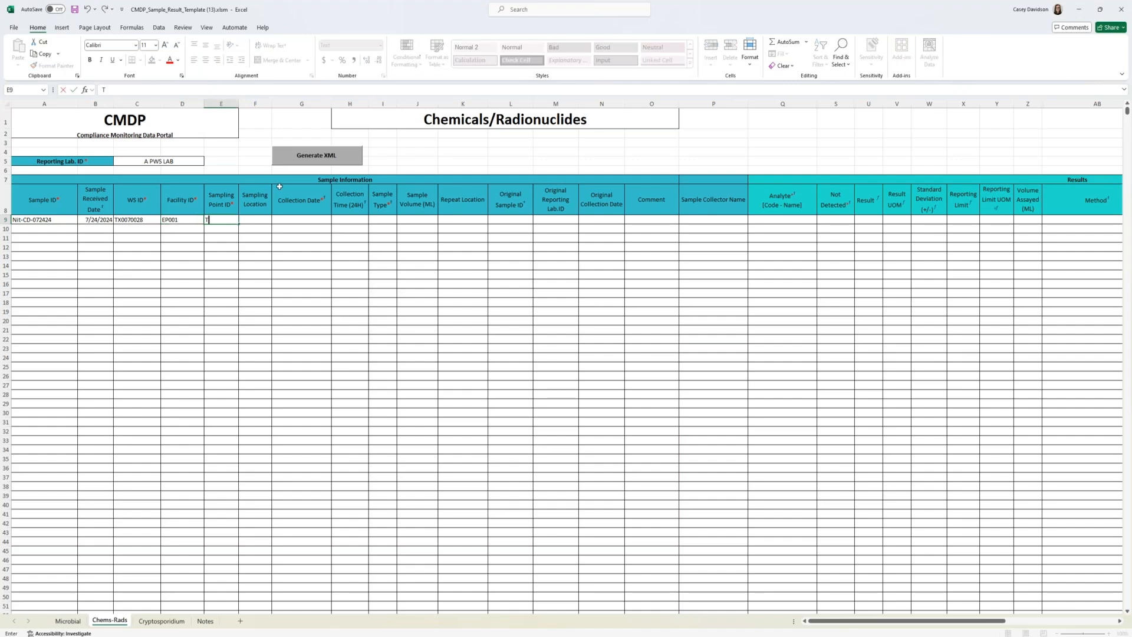
text(RT-TAP)
key(Tab)
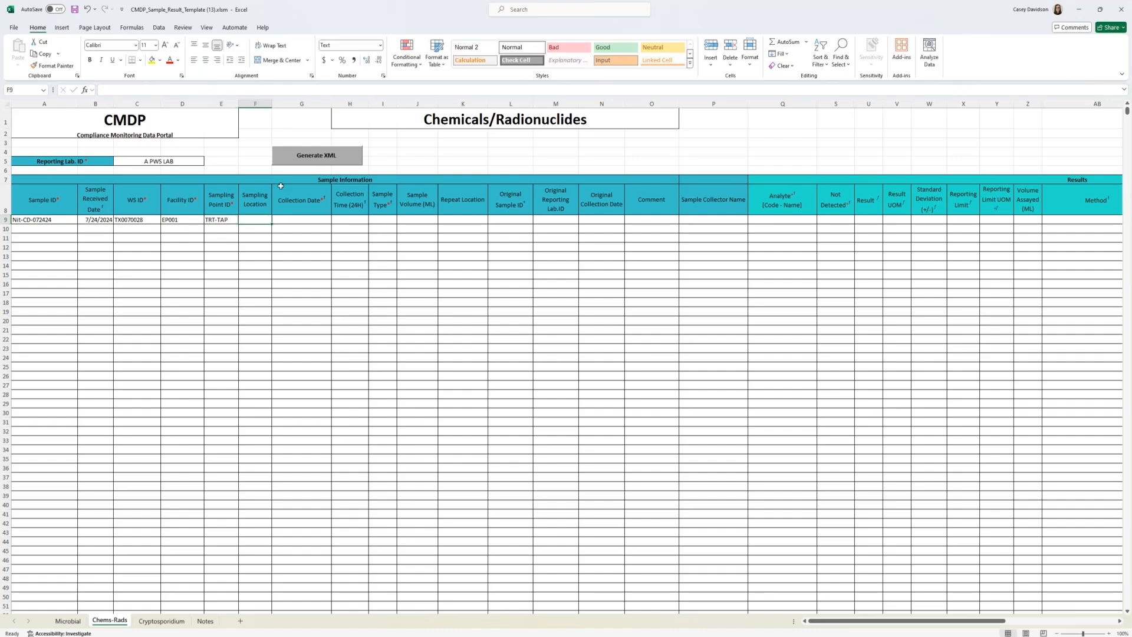
double_click(272, 102)
drag(267, 102, 288, 102)
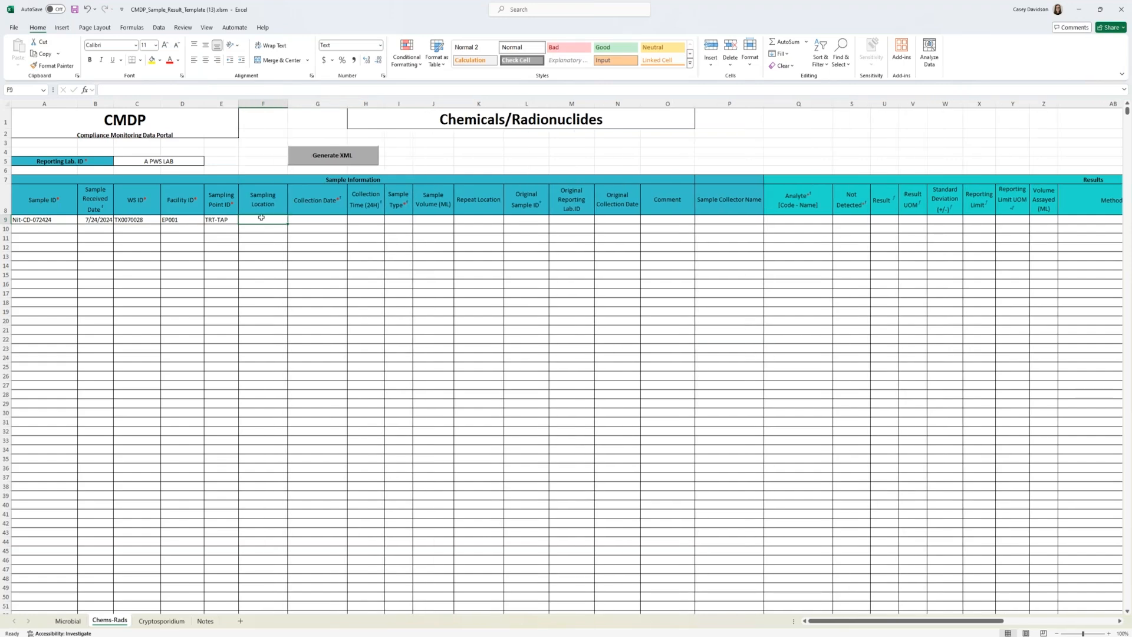
double_click(264, 218)
text(entry point tap)
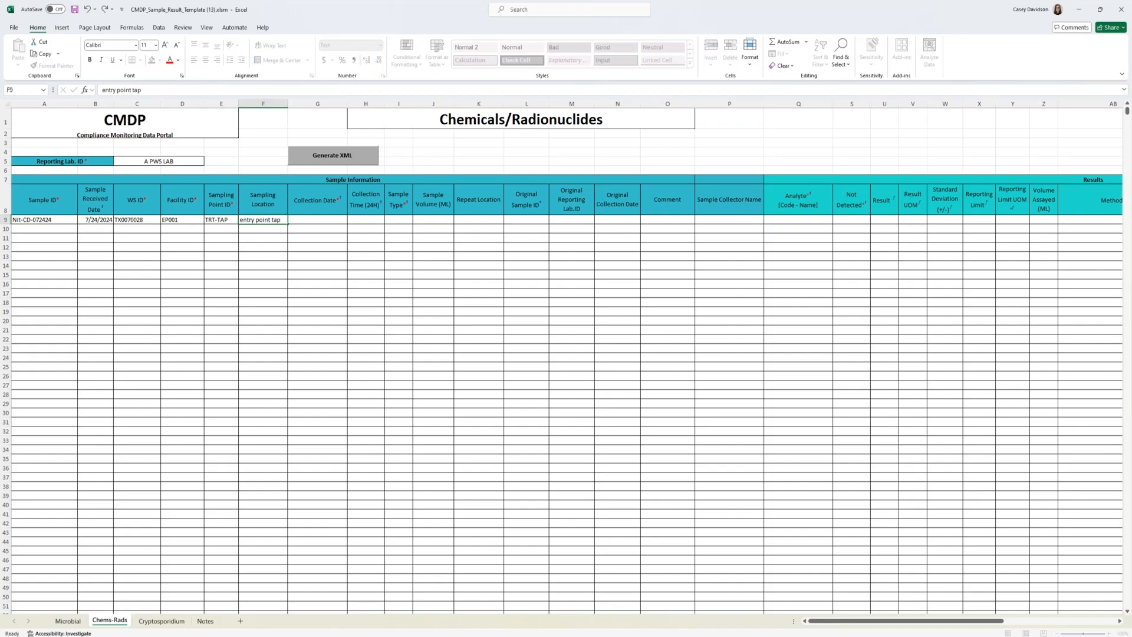
key(Tab)
Step: Fill in collection date 7/24/2024, collection time 09:00 and sample type Routine for sample Nit-CD-072424
text(7)
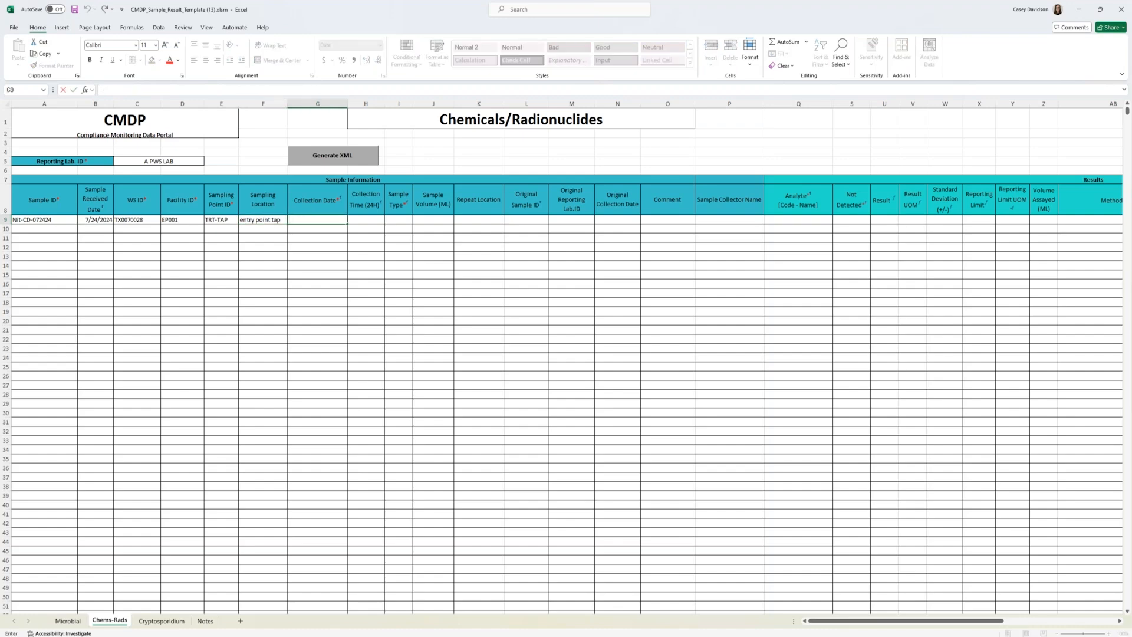
text(7/24/2024)
click(367, 218)
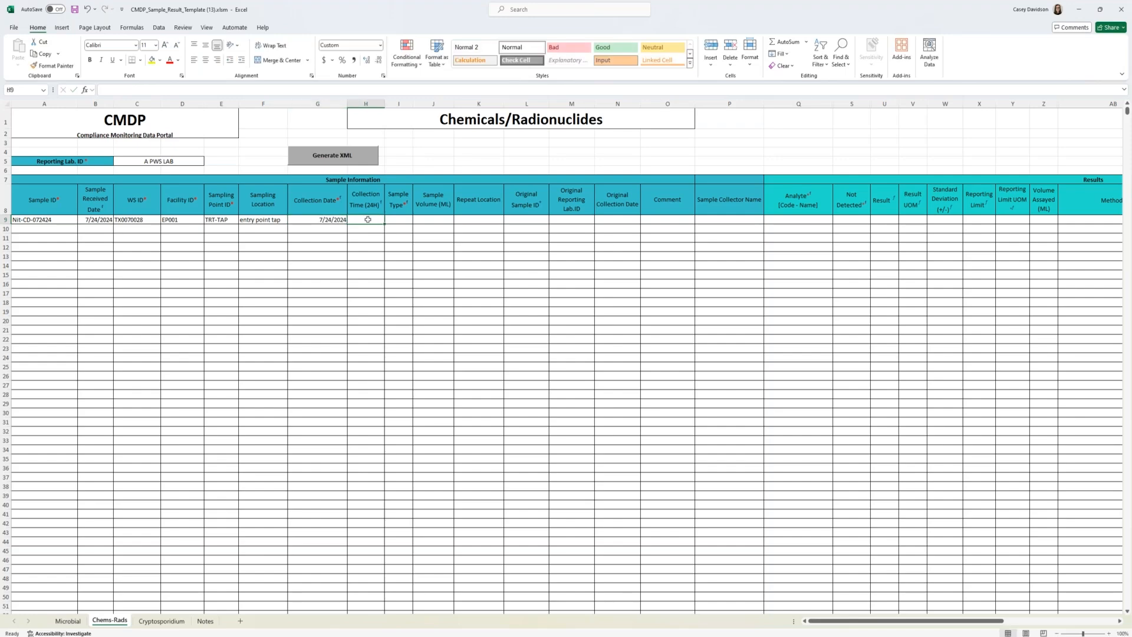
text(09:00)
key(Tab)
click(416, 221)
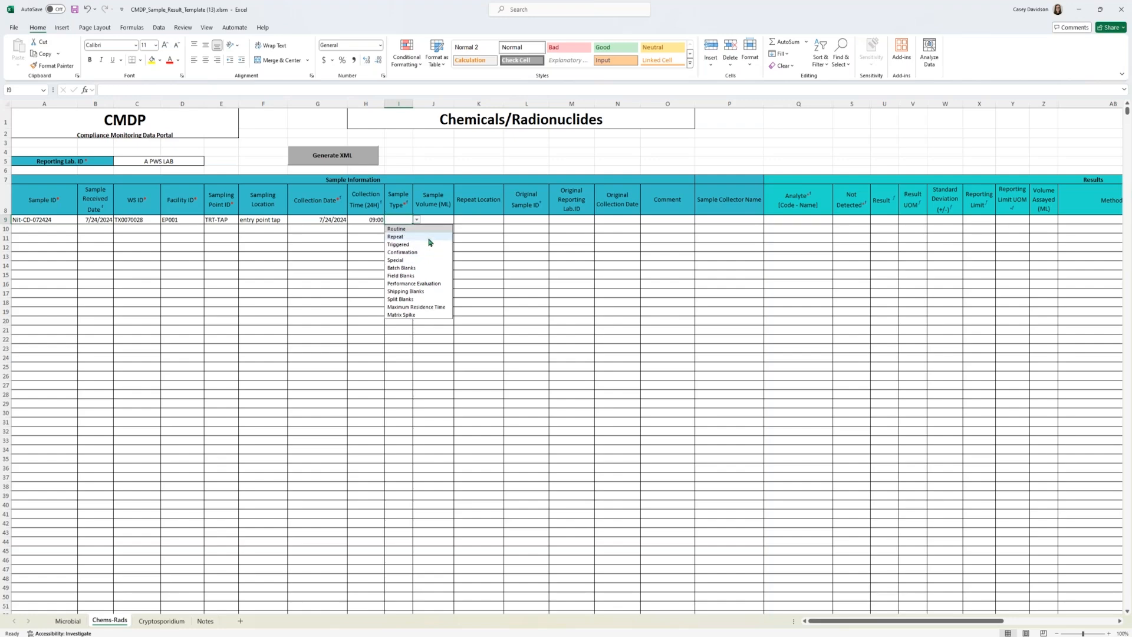
click(422, 229)
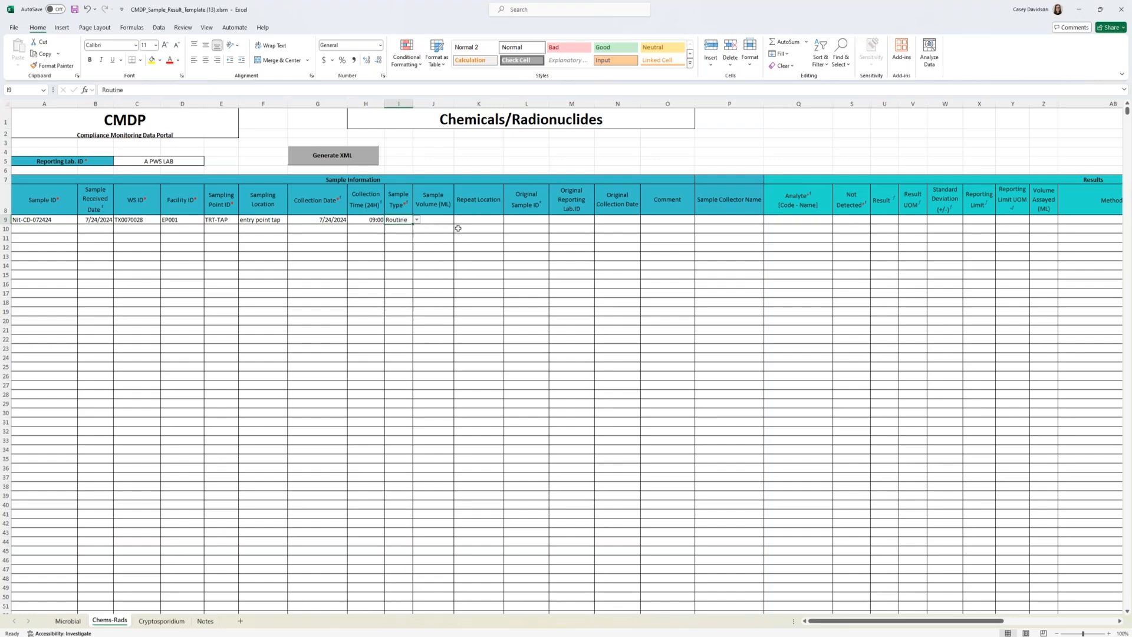
drag(433, 246, 432, 238)
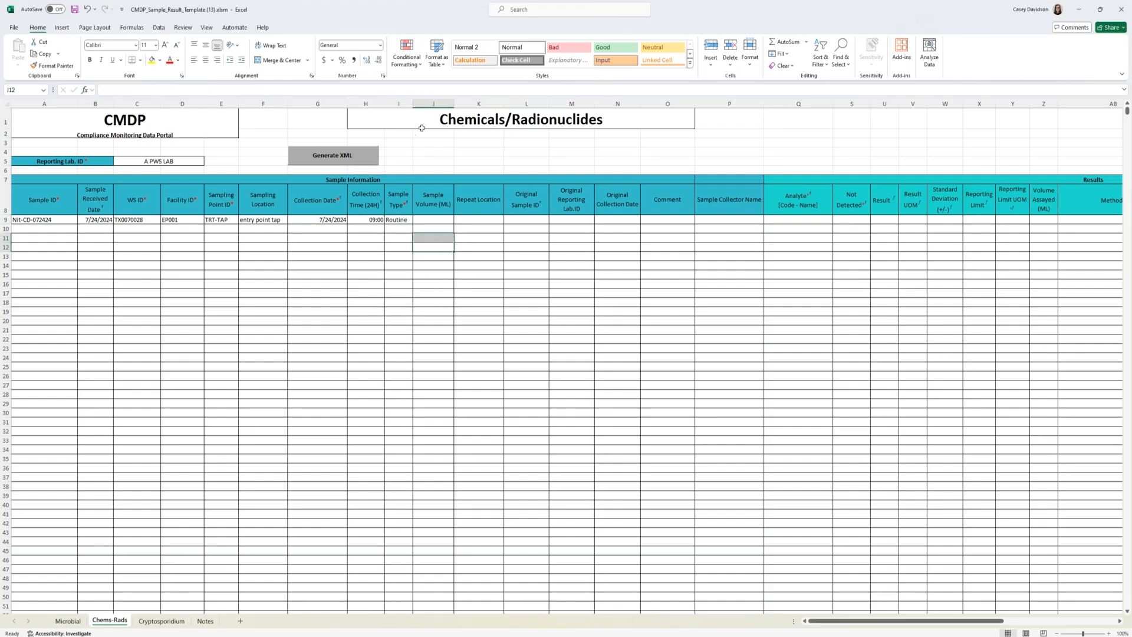
click(435, 220)
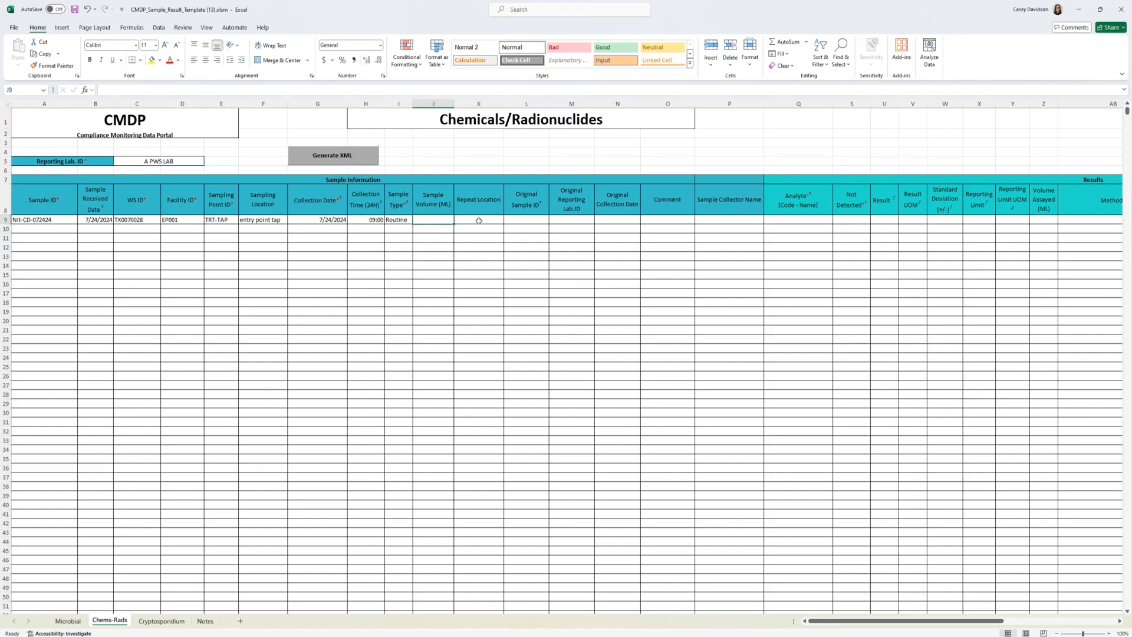
click(479, 218)
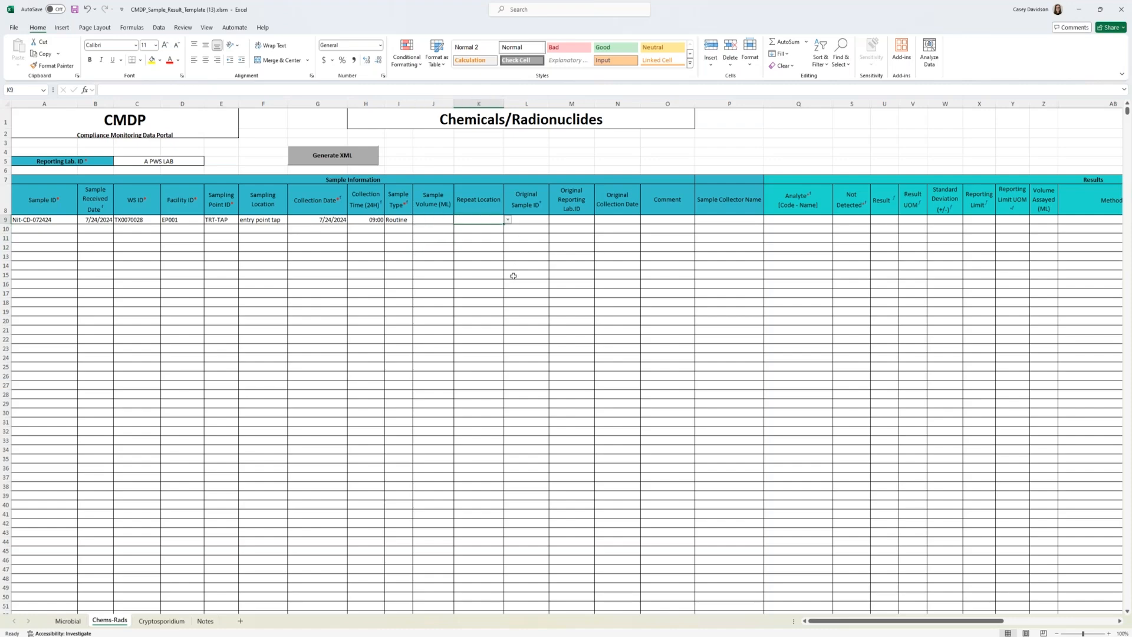
click(487, 199)
click(543, 202)
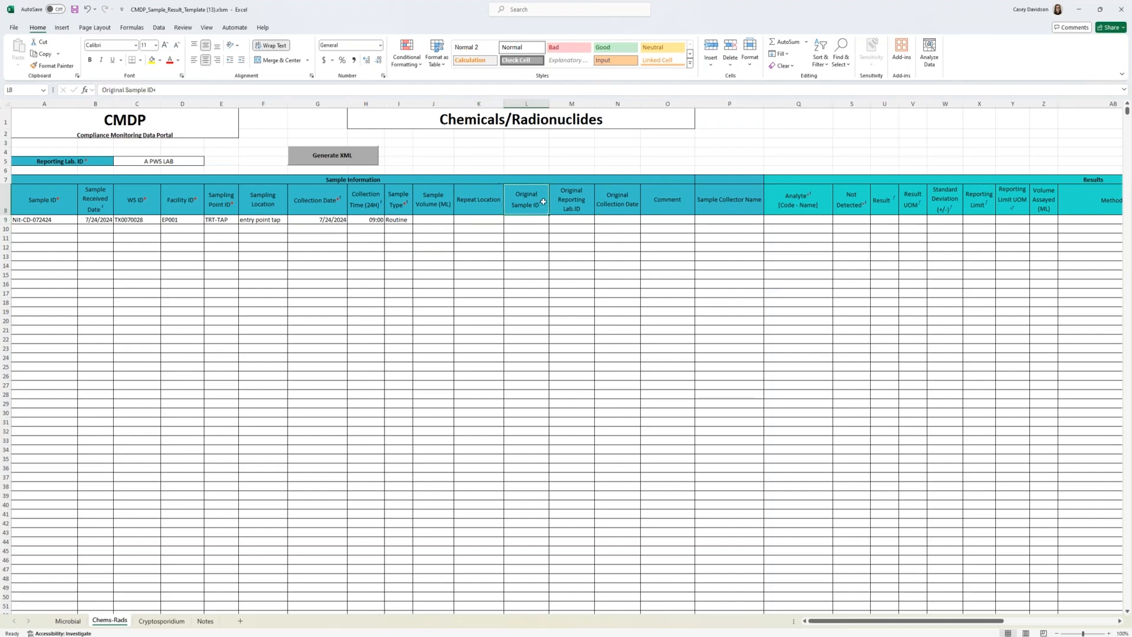
Step: Open the Comment cell of sample Nit-CD-072424 for editing
click(671, 217)
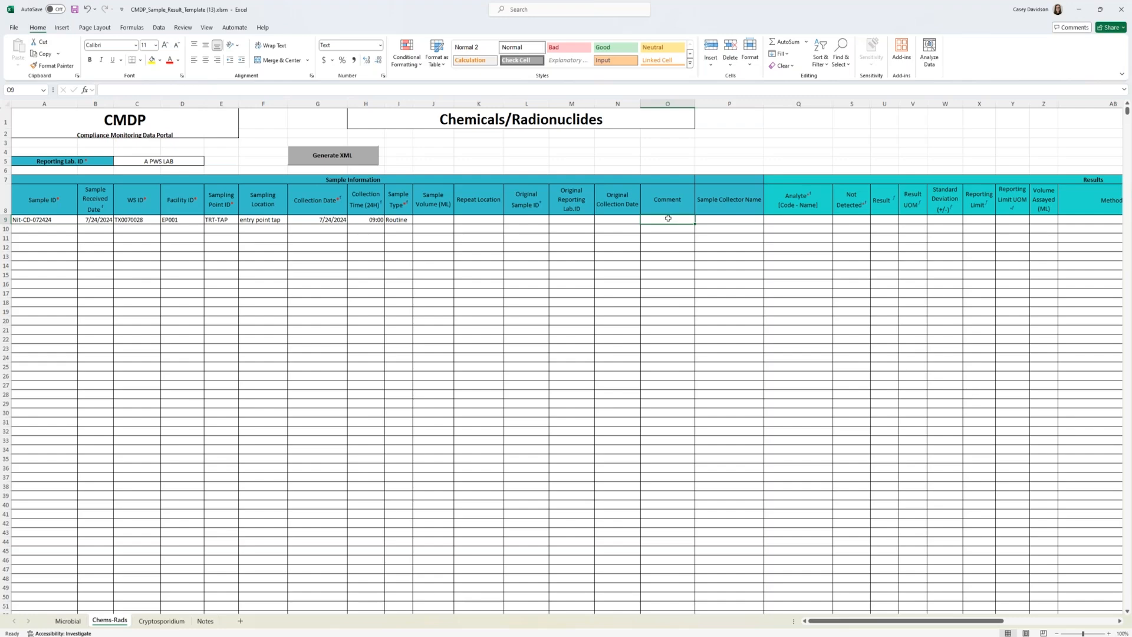
double_click(663, 219)
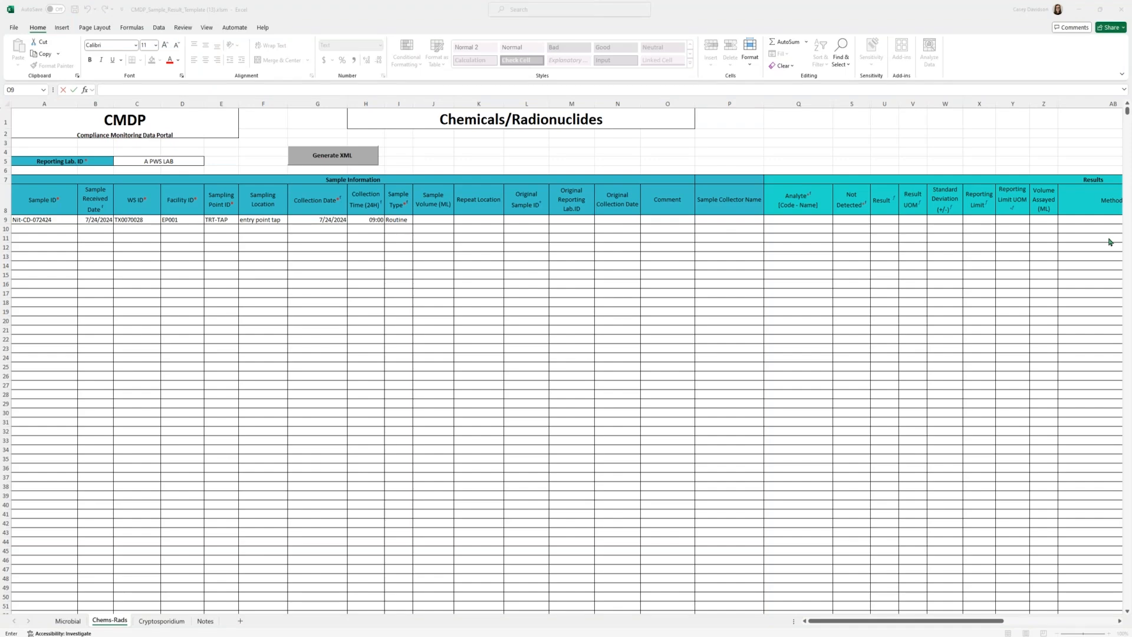
click(646, 220)
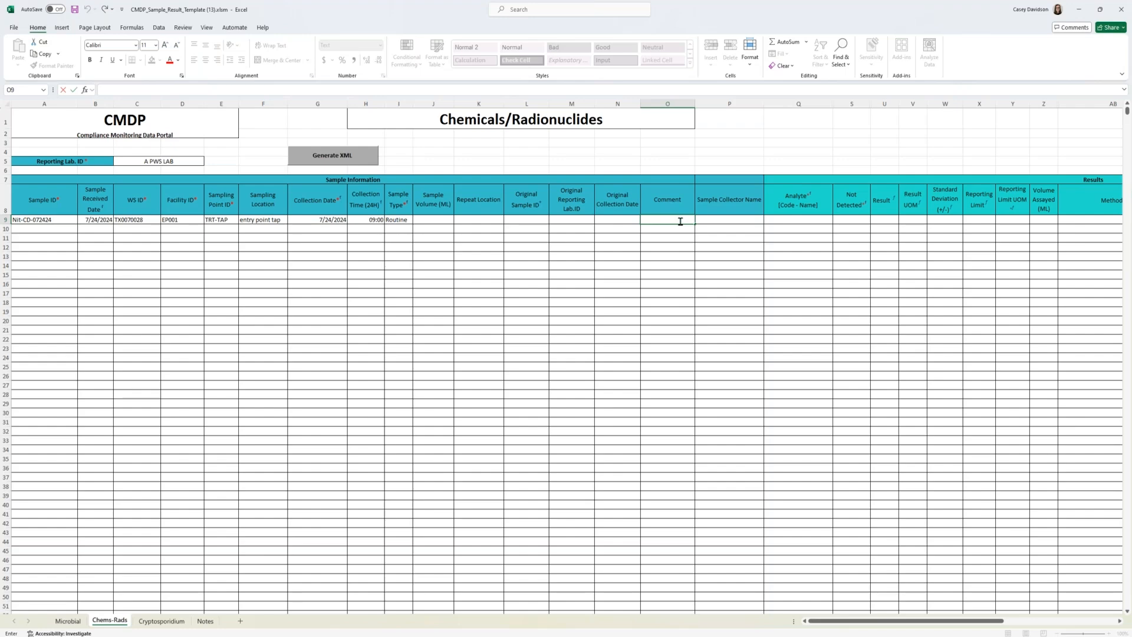
Step: Enter the comment T09589 and the sample collector's full name for sample Nit-CD-072424
text(T09589)
click(721, 228)
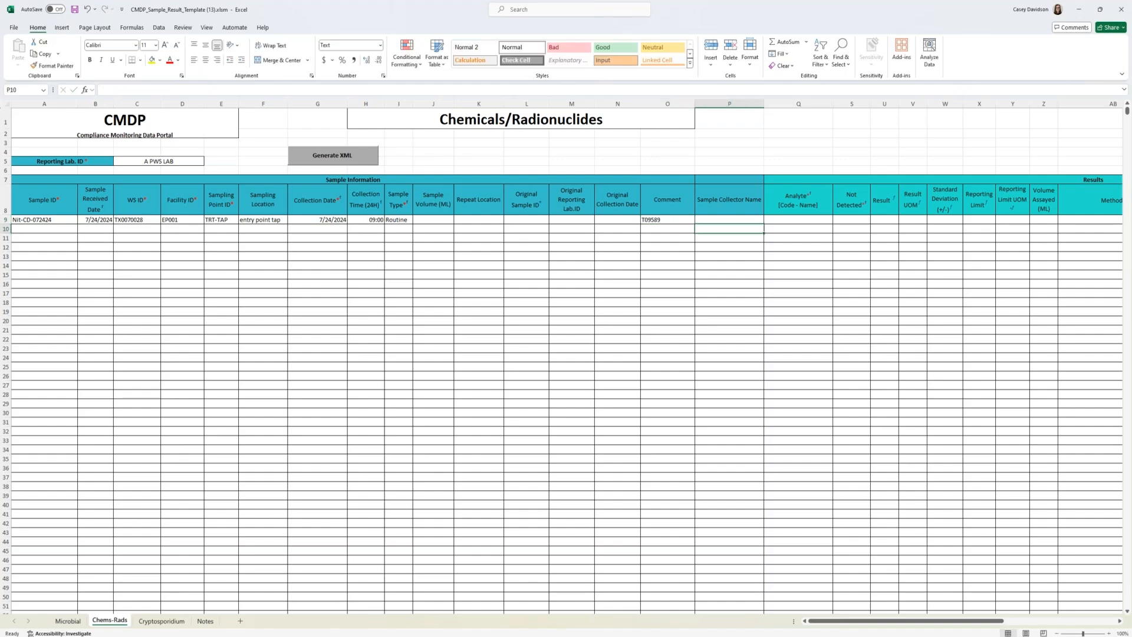
click(719, 218)
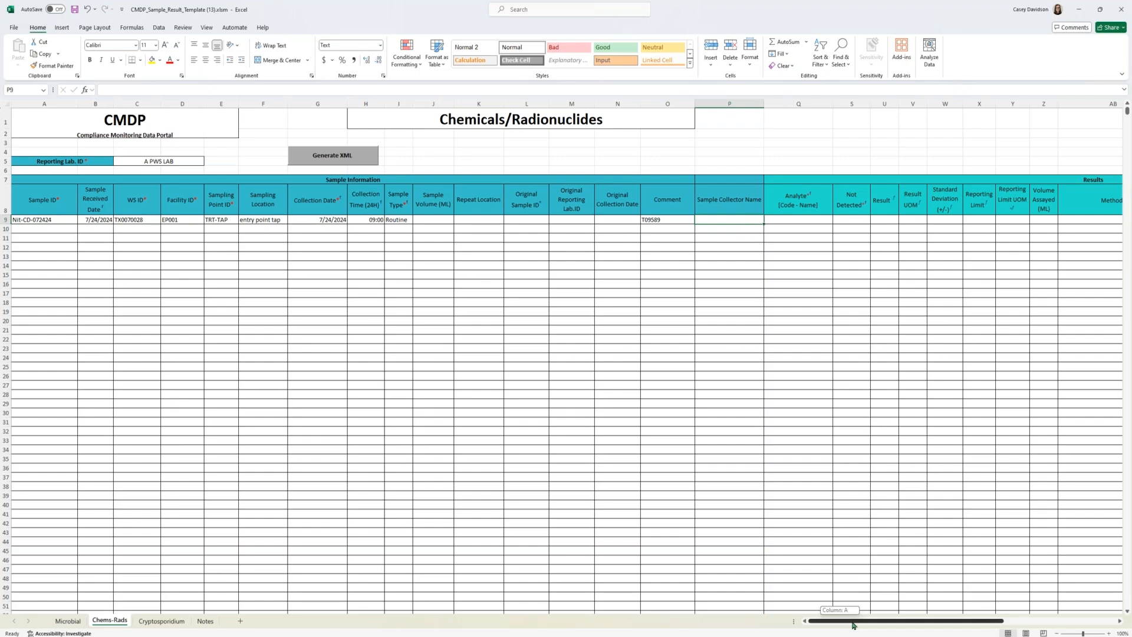
scroll(849, 620, right, 3)
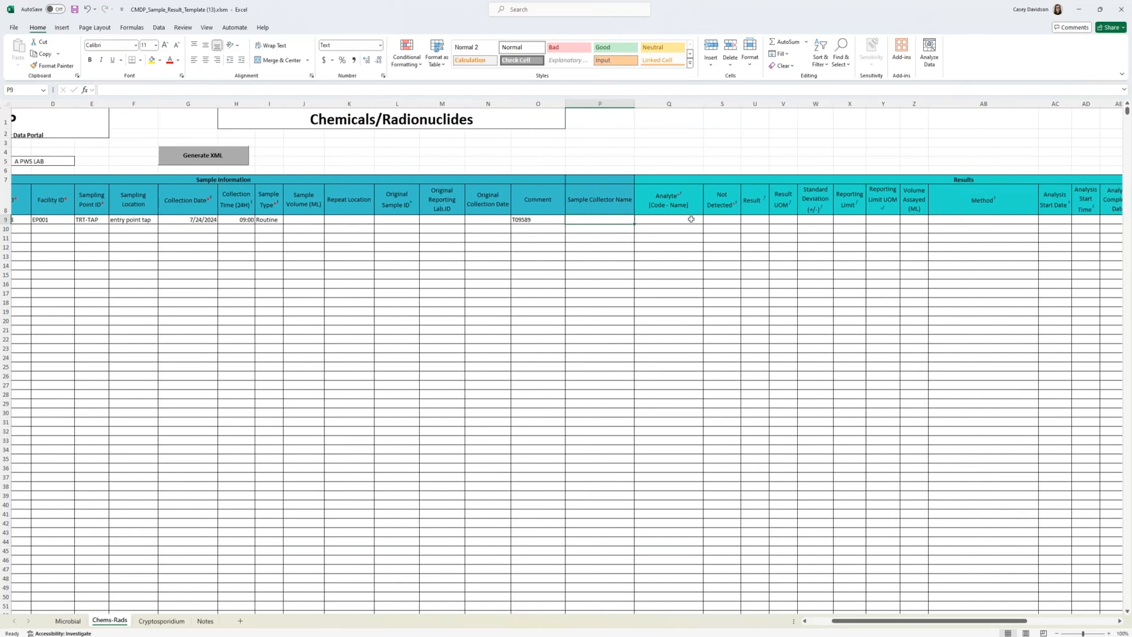
double_click(611, 219)
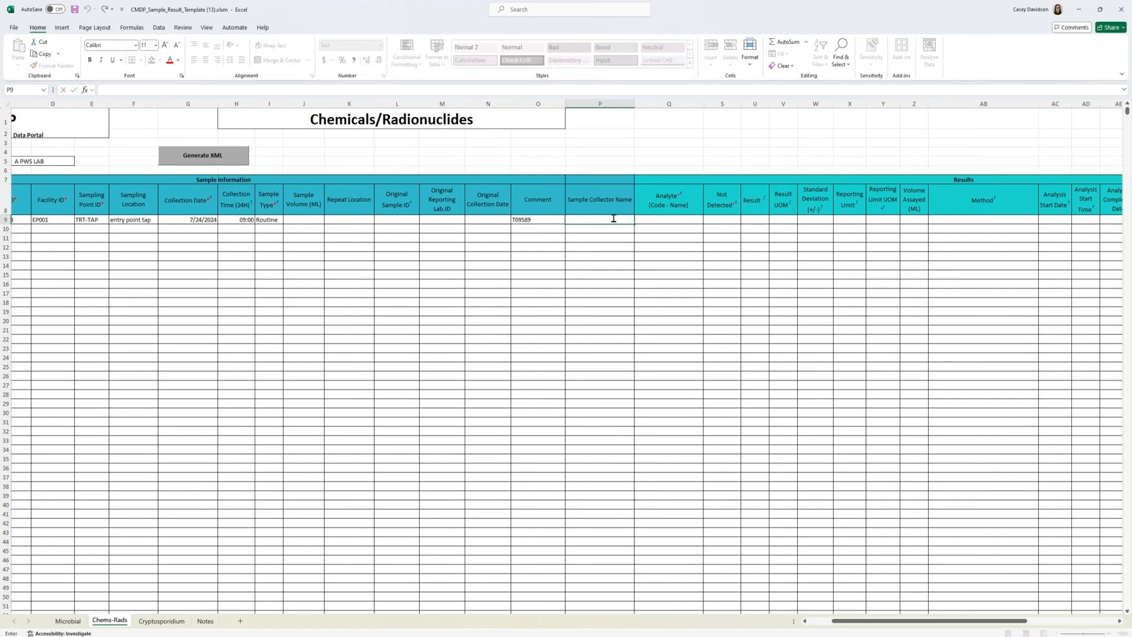
key(Tab)
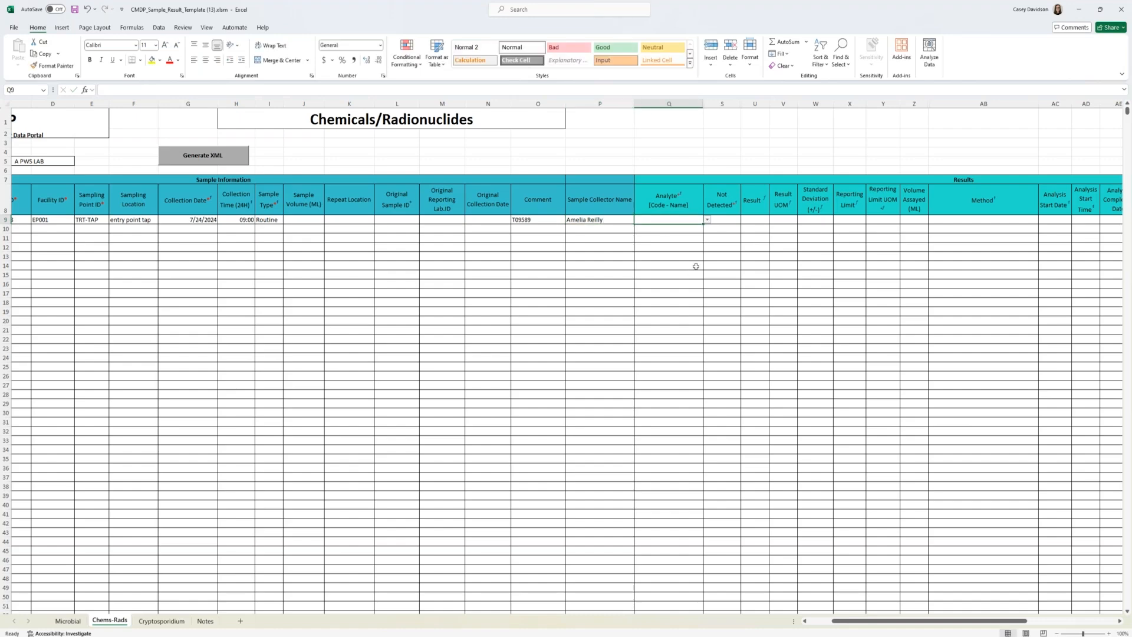
click(607, 219)
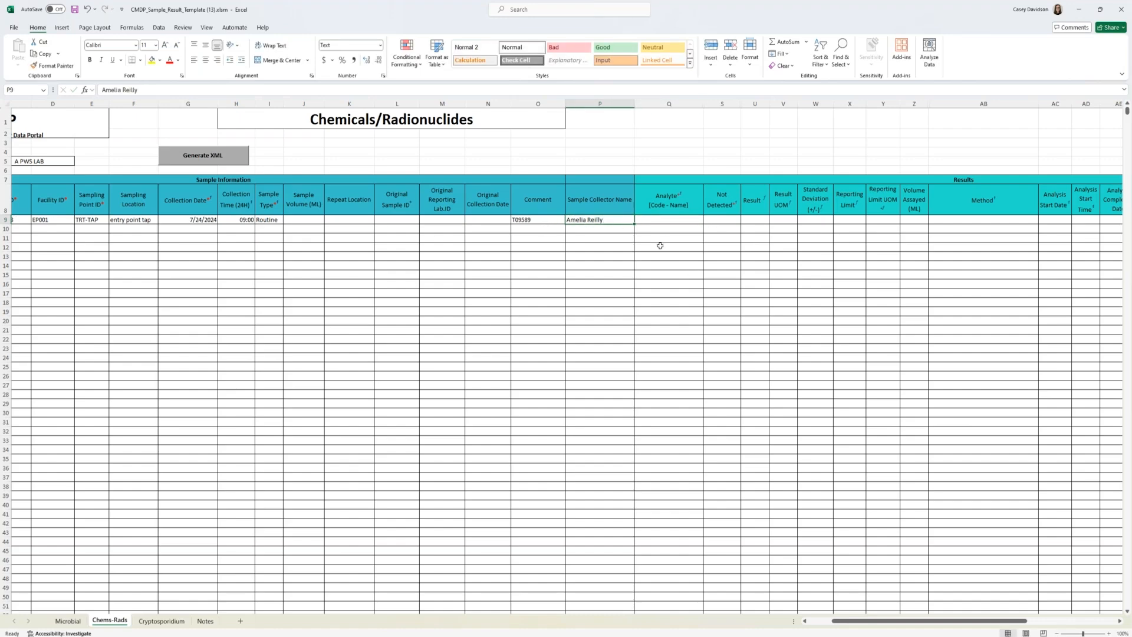
Step: Set the analyte of sample Nit-CD-072424 to 1040-NITRATE and Not Detected to No
scroll(860, 622, right, 5)
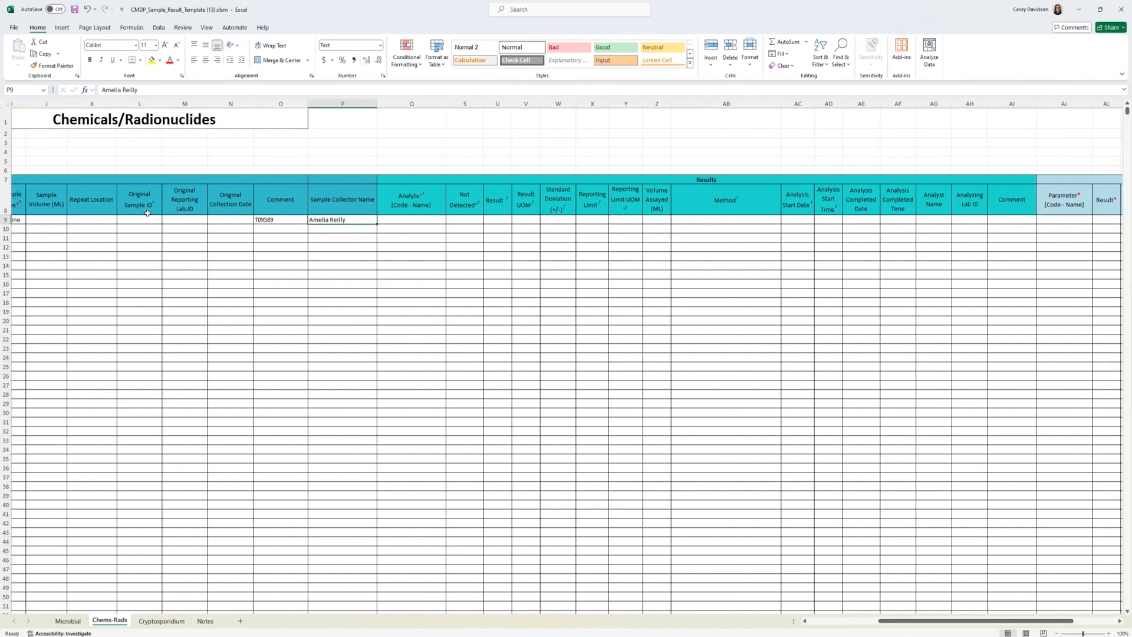
click(439, 217)
click(450, 220)
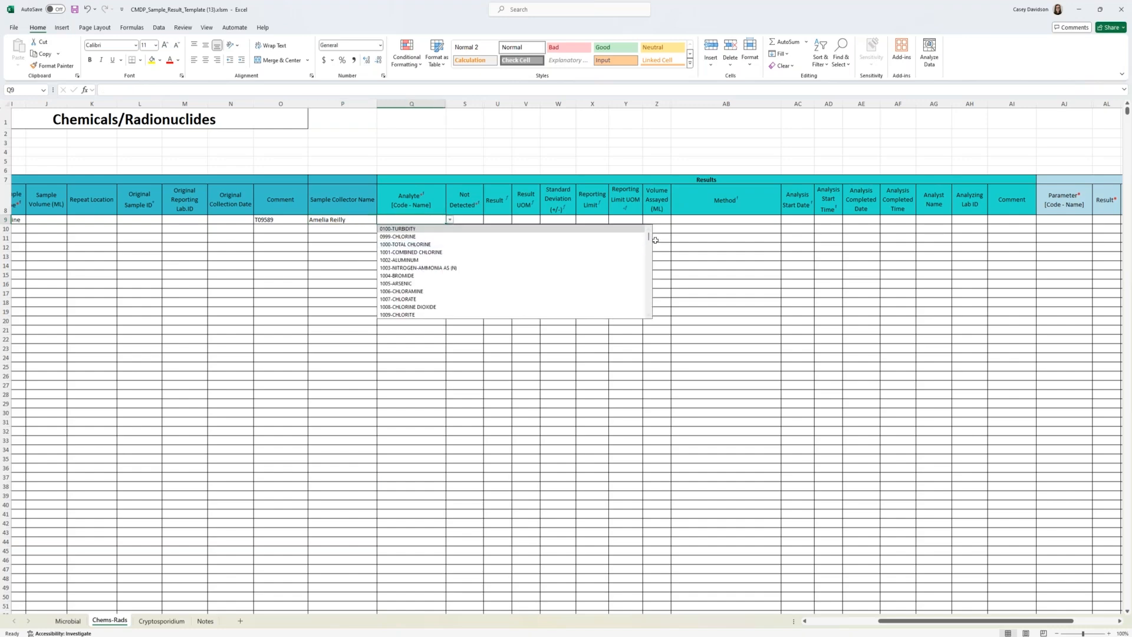
drag(648, 237, 648, 236)
click(406, 218)
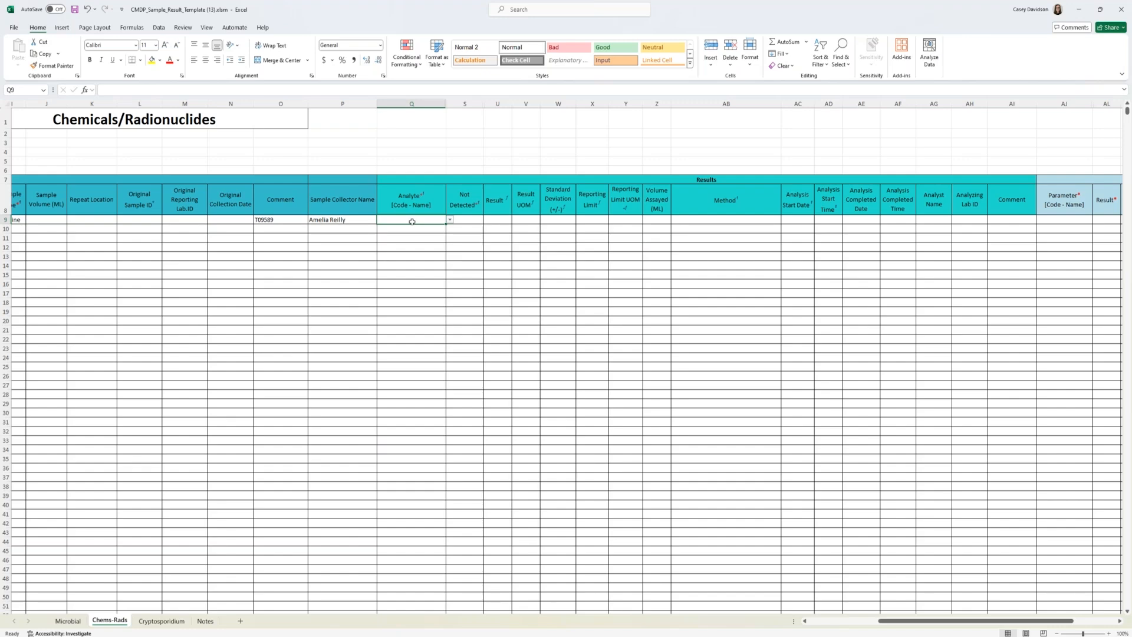
text(1040)
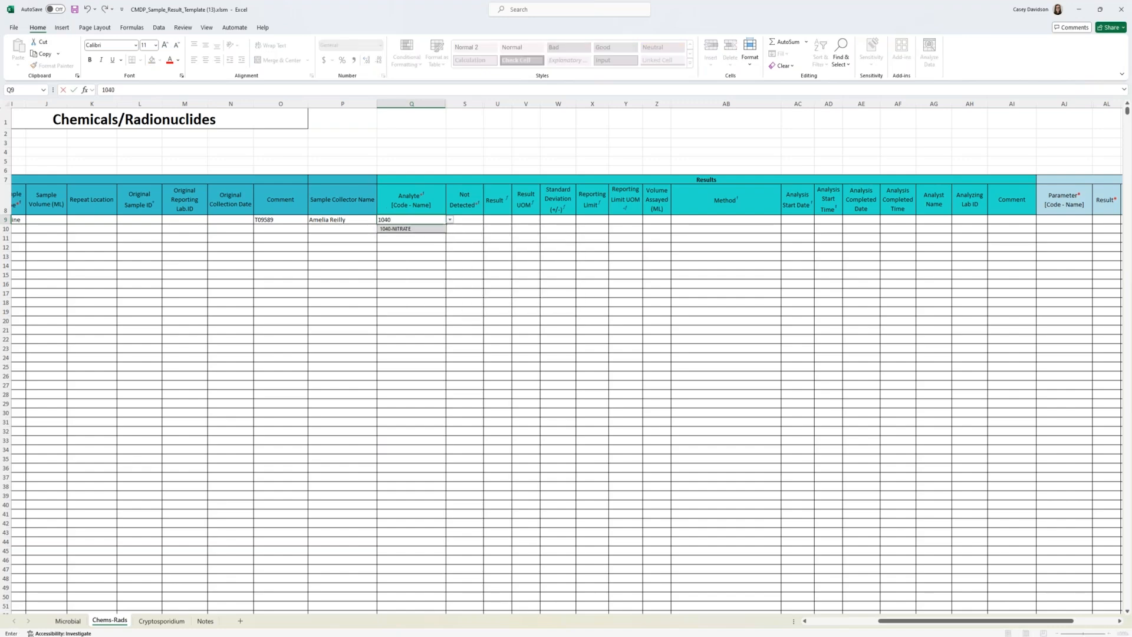
click(407, 228)
click(471, 222)
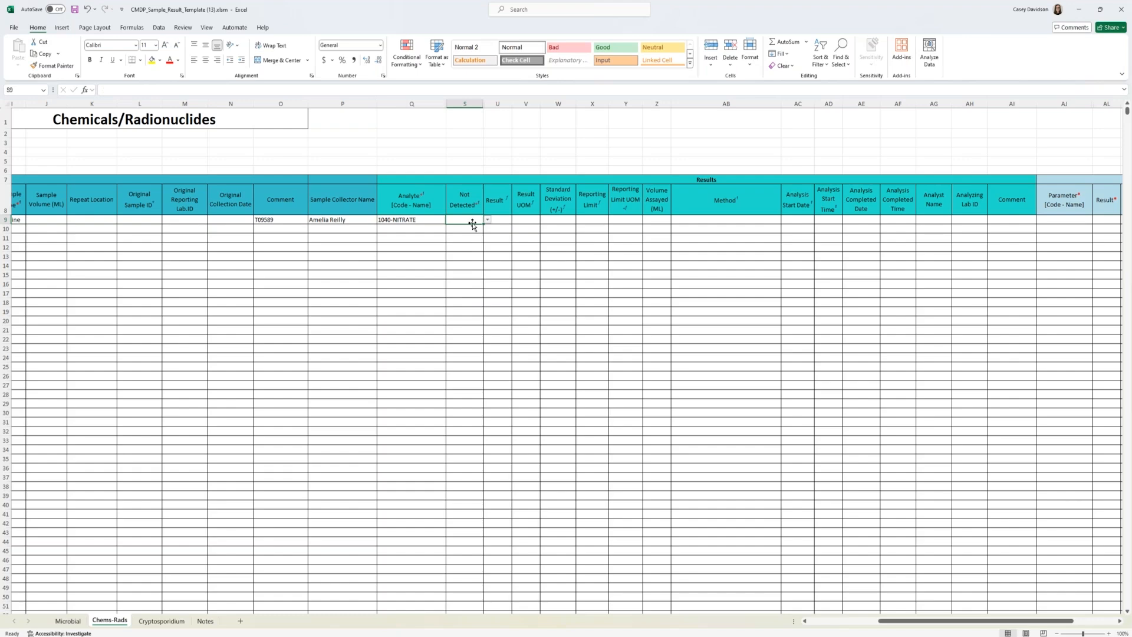
click(488, 220)
click(476, 237)
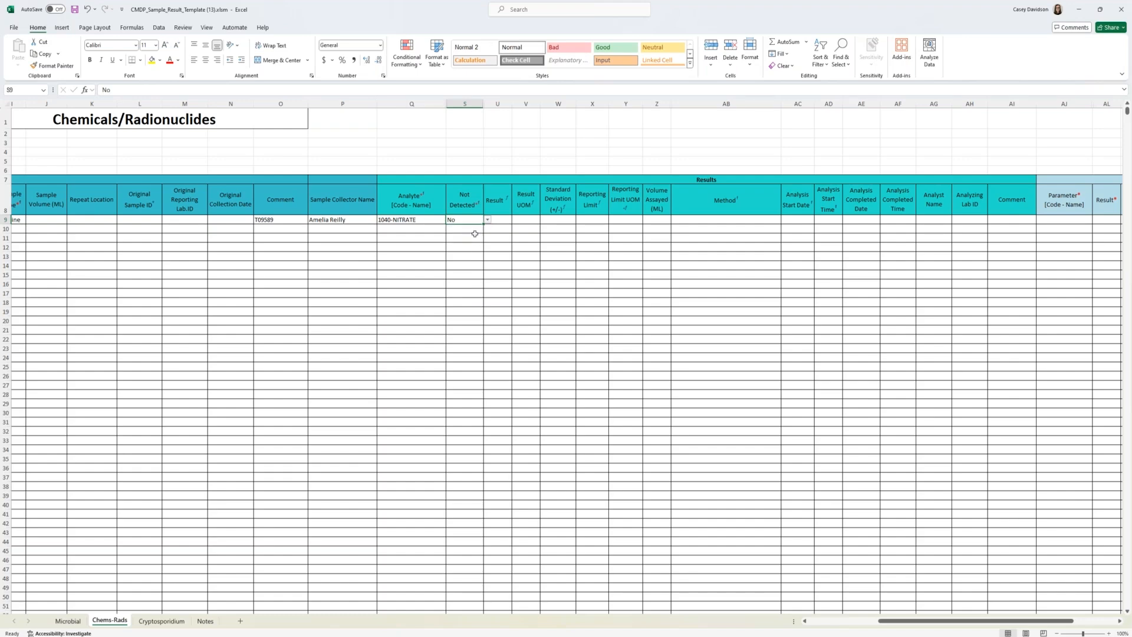
Step: Enter the nitrate result 0.023 with mg/L as its unit of measure
click(501, 219)
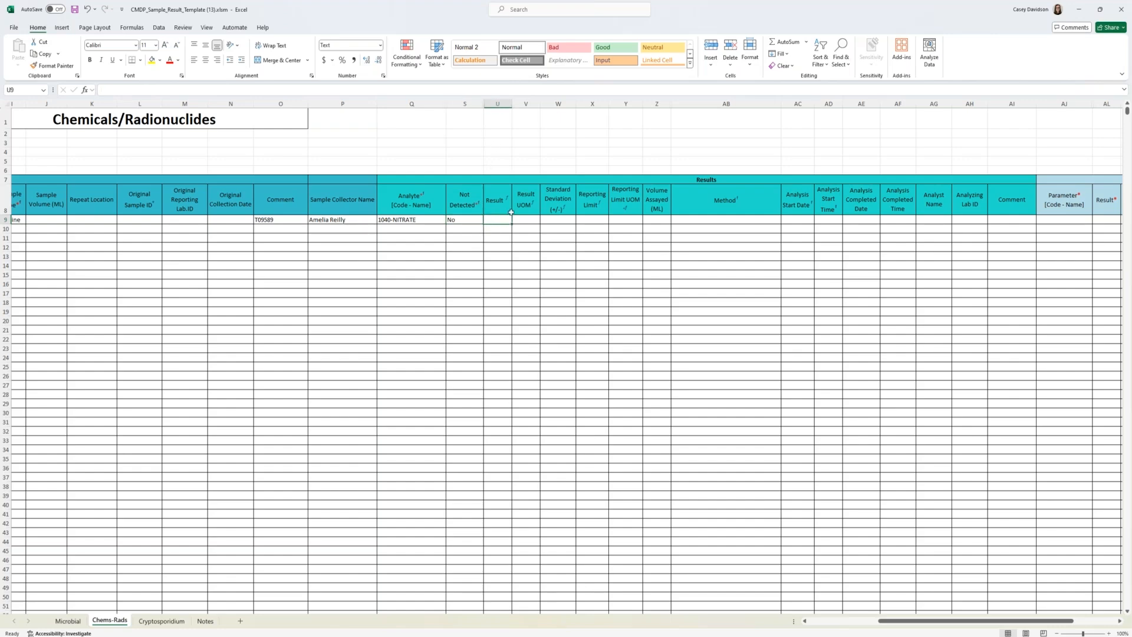
double_click(506, 219)
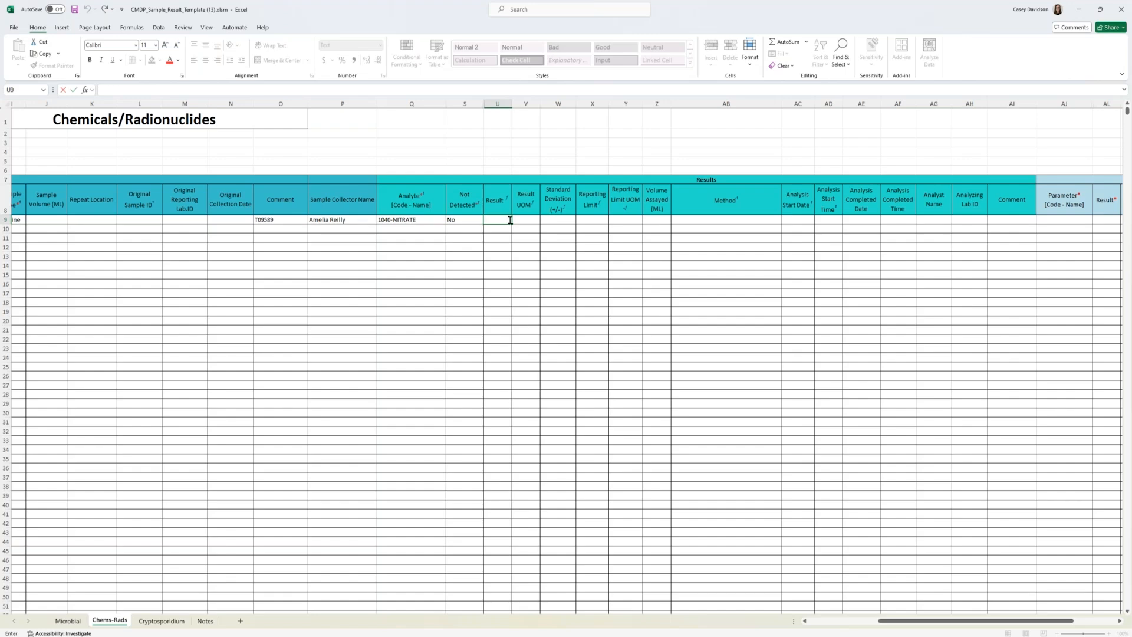
text(0.023)
key(Tab)
text(m)
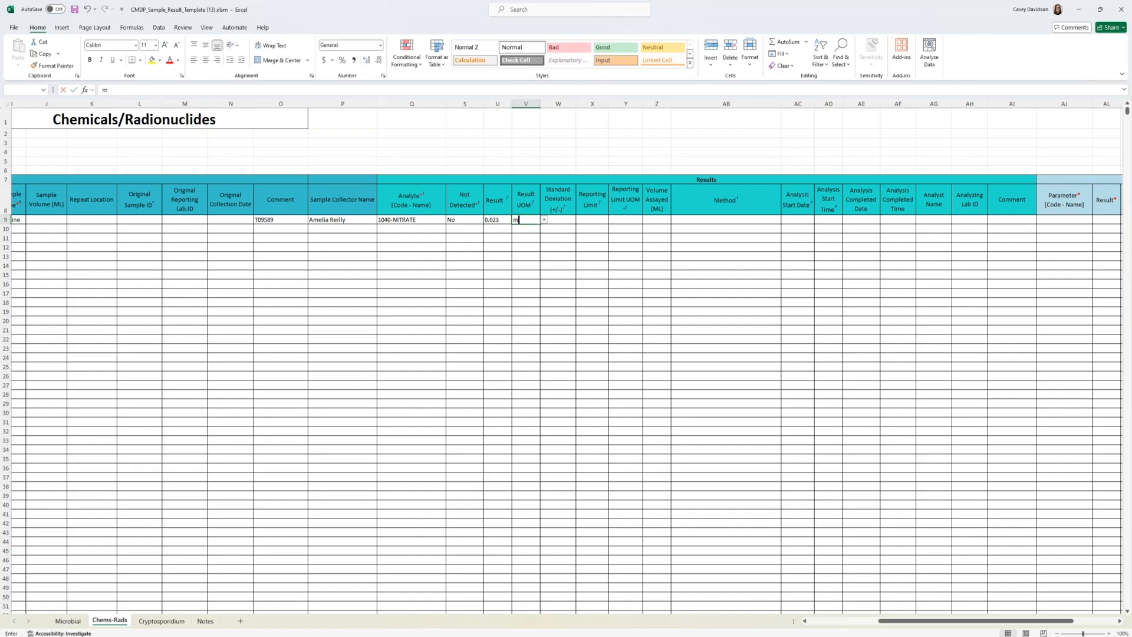
text(g/L)
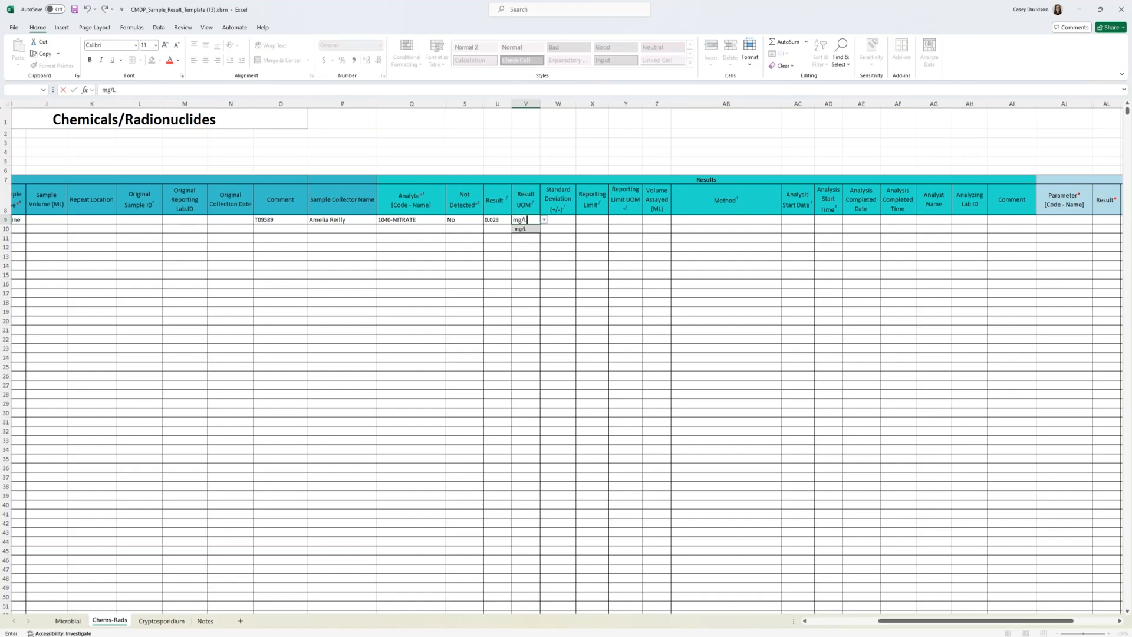
key(Tab)
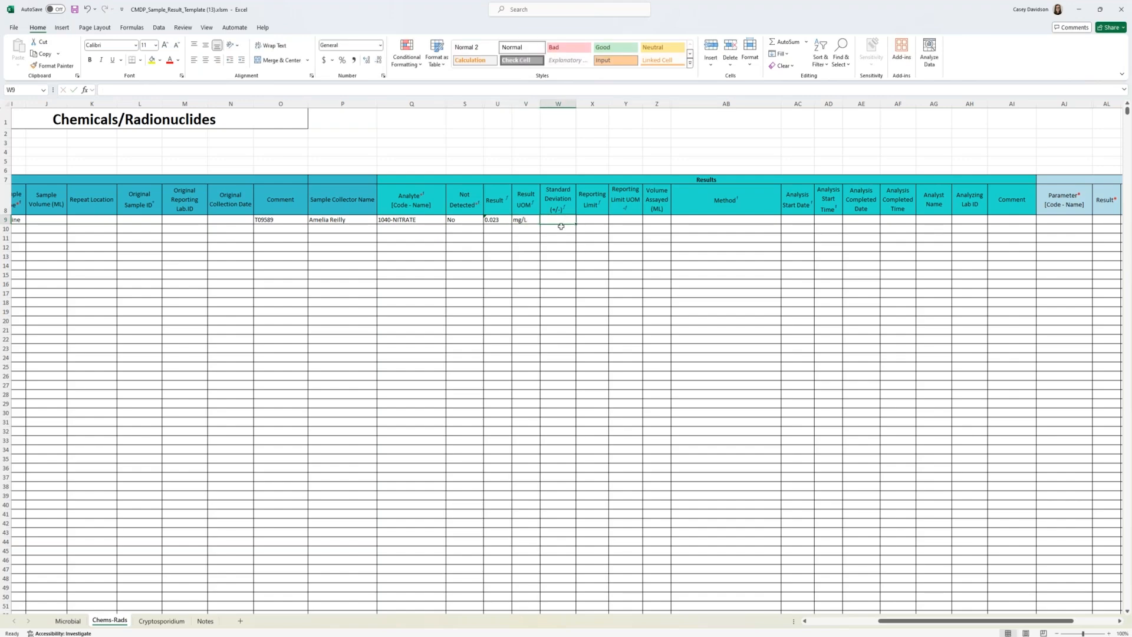
Step: Set the nitrate reporting limit to 0.01 with unit of measure mg/L
click(600, 222)
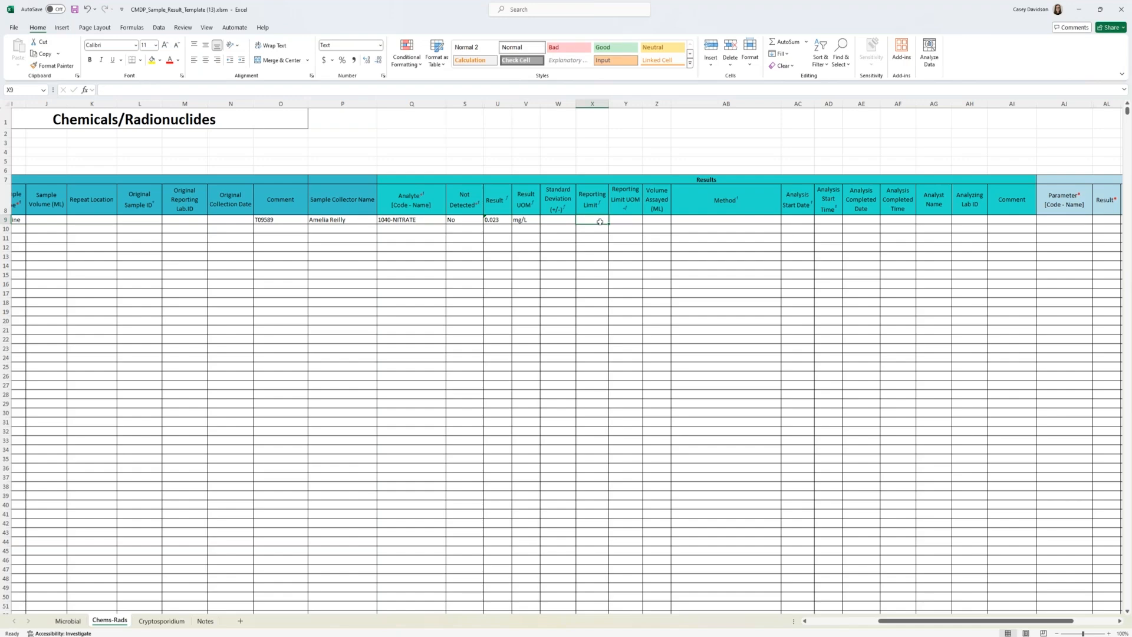
text(0.01)
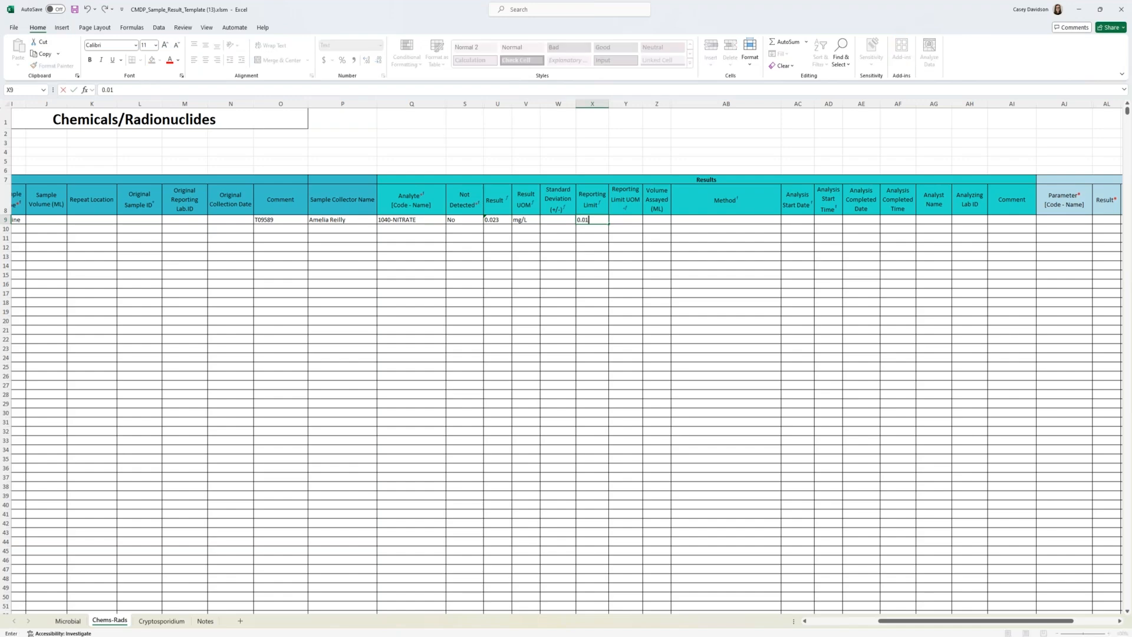
click(624, 221)
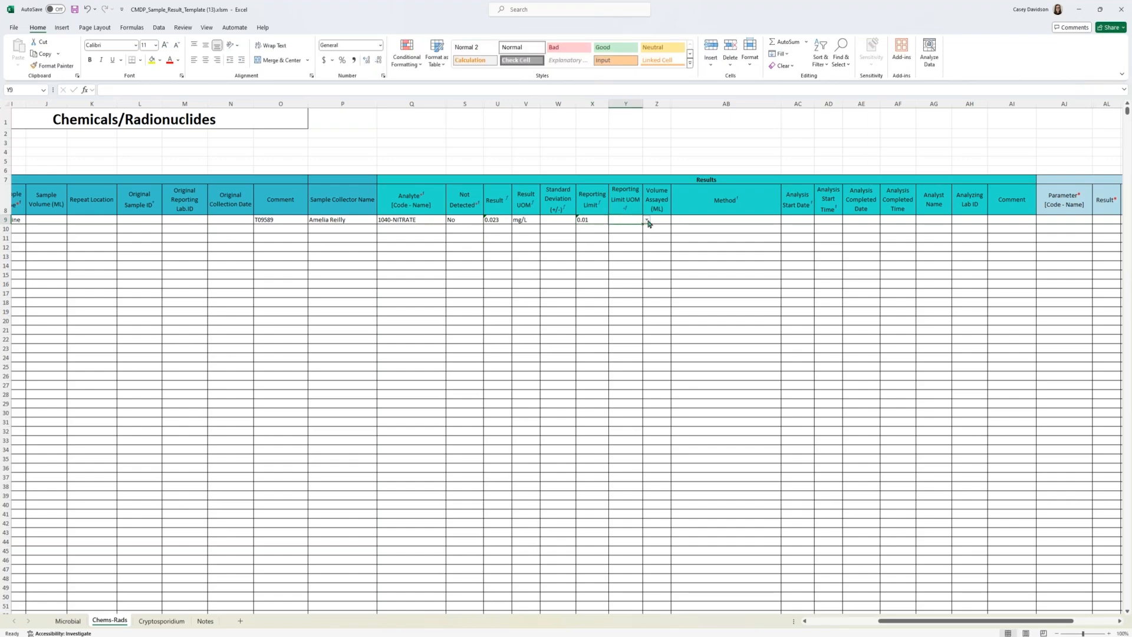
click(646, 220)
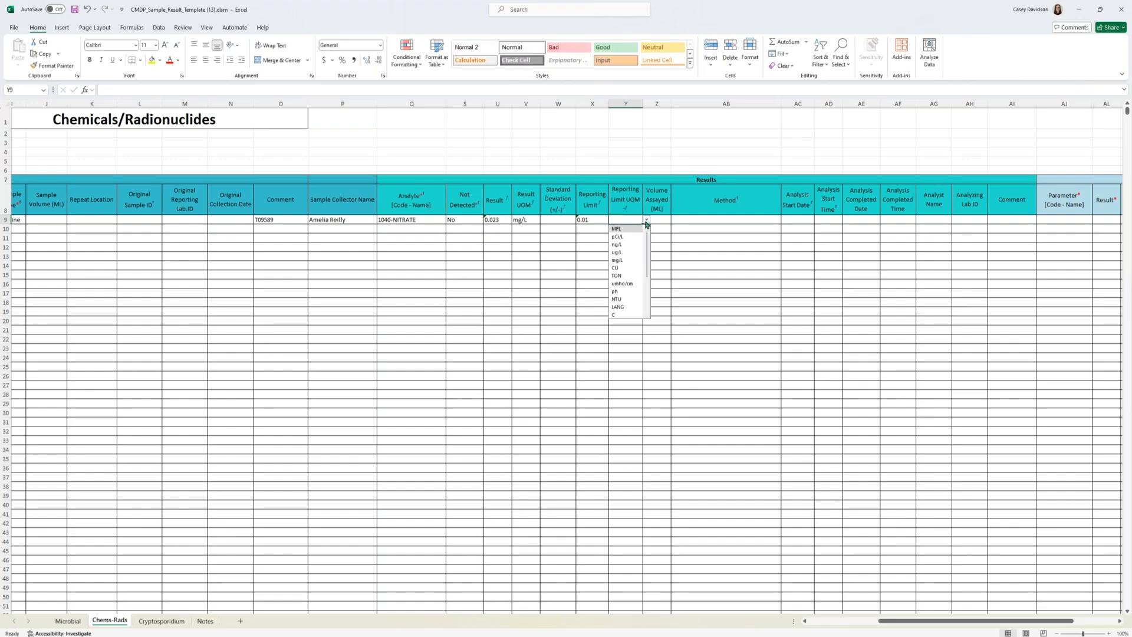
click(634, 260)
Step: Set the analysis method for the nitrate result to 353.2-CADMIUM REDUCTION, AUTOMATED
click(661, 220)
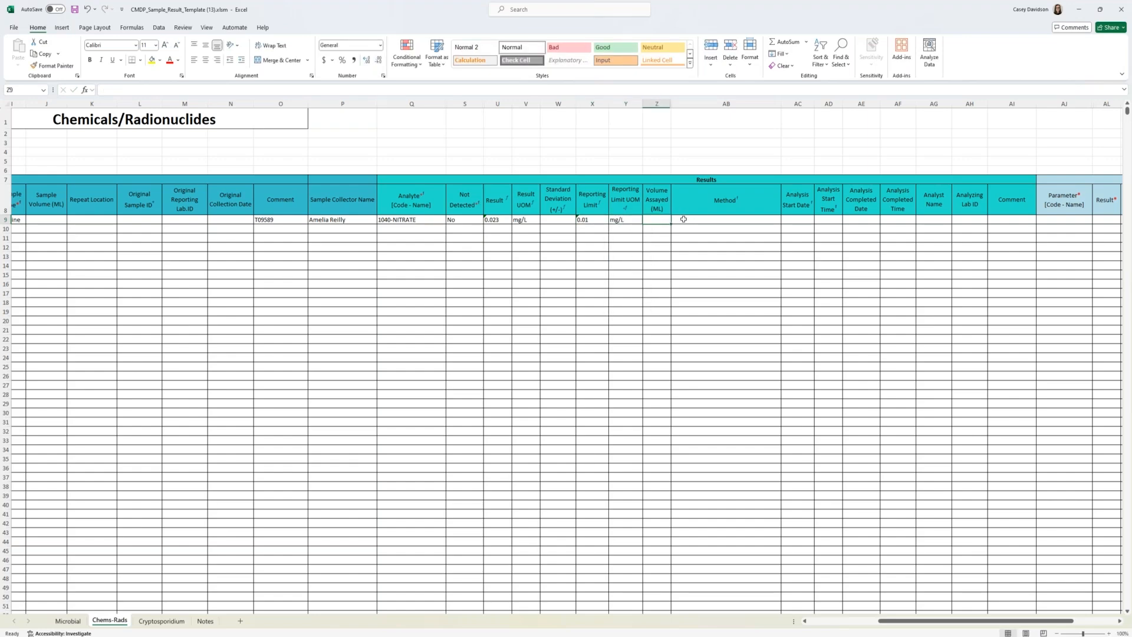
click(764, 218)
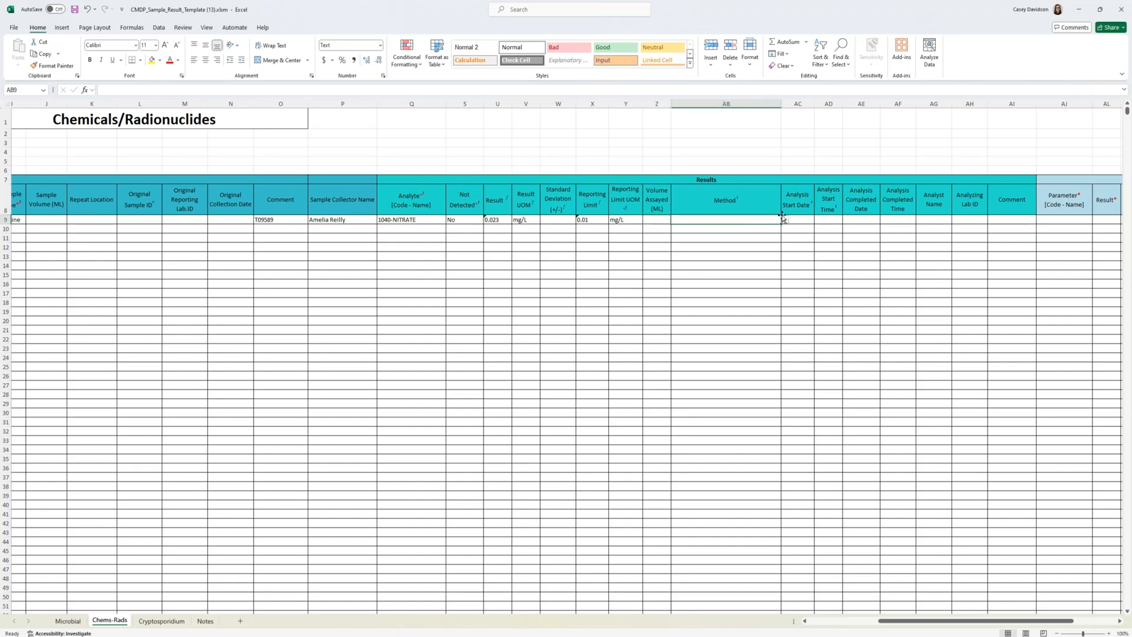
click(784, 220)
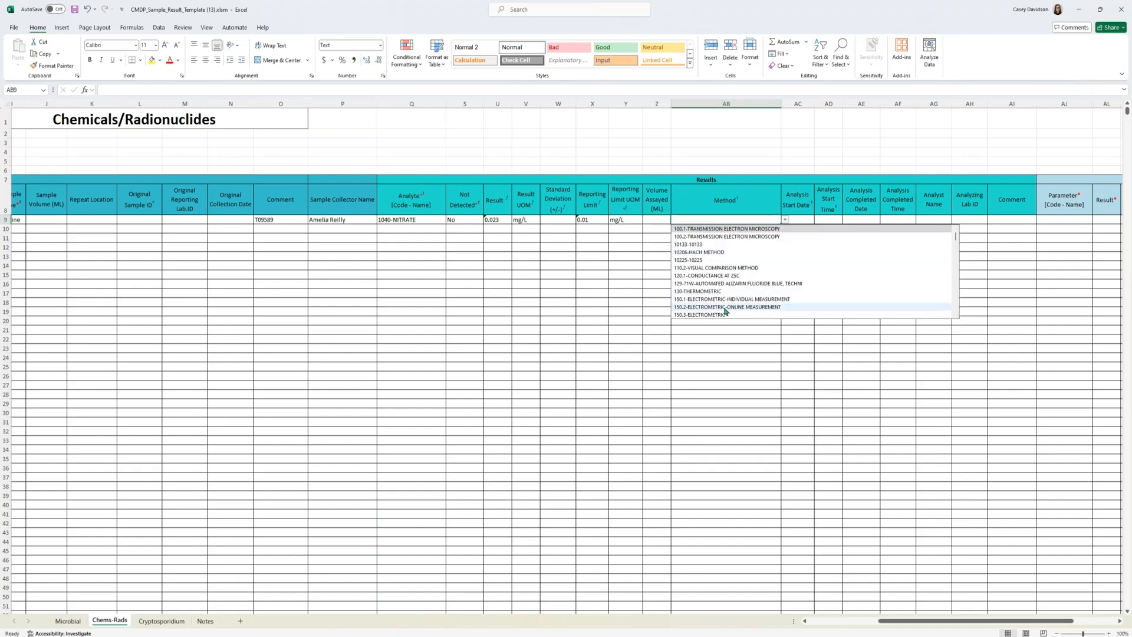
mouse_move(956, 241)
mouse_down()
mouse_move(959, 255)
mouse_move(956, 240)
mouse_up()
click(739, 218)
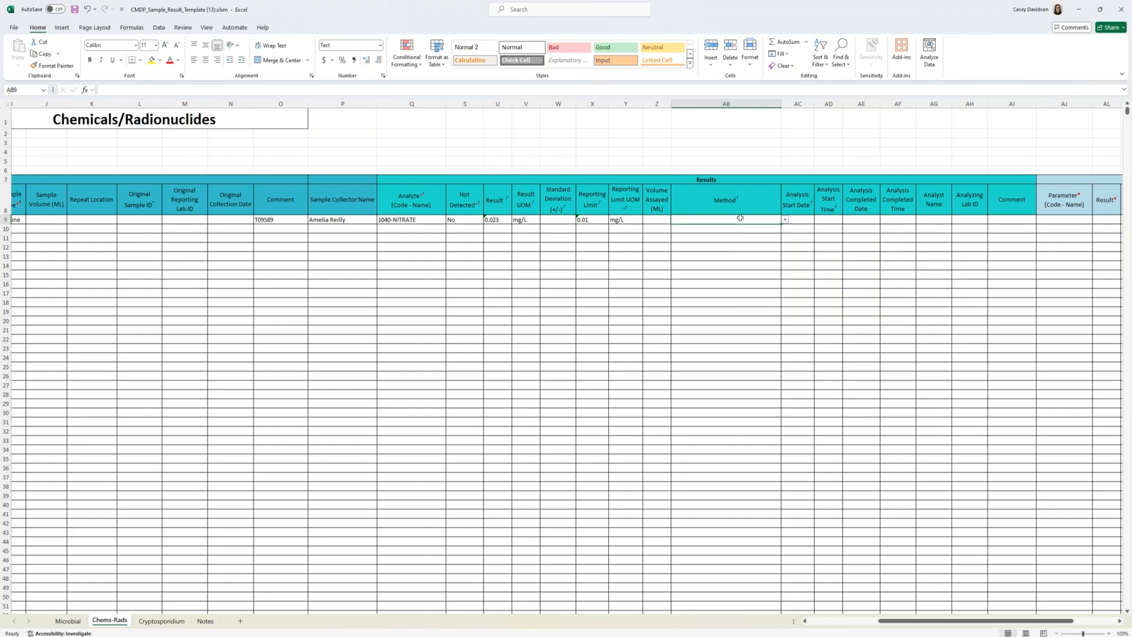
text(353.2)
click(741, 230)
Step: Enter analysis start date 7/24/2024 and analysis start time 12:00 for the nitrate result
click(805, 219)
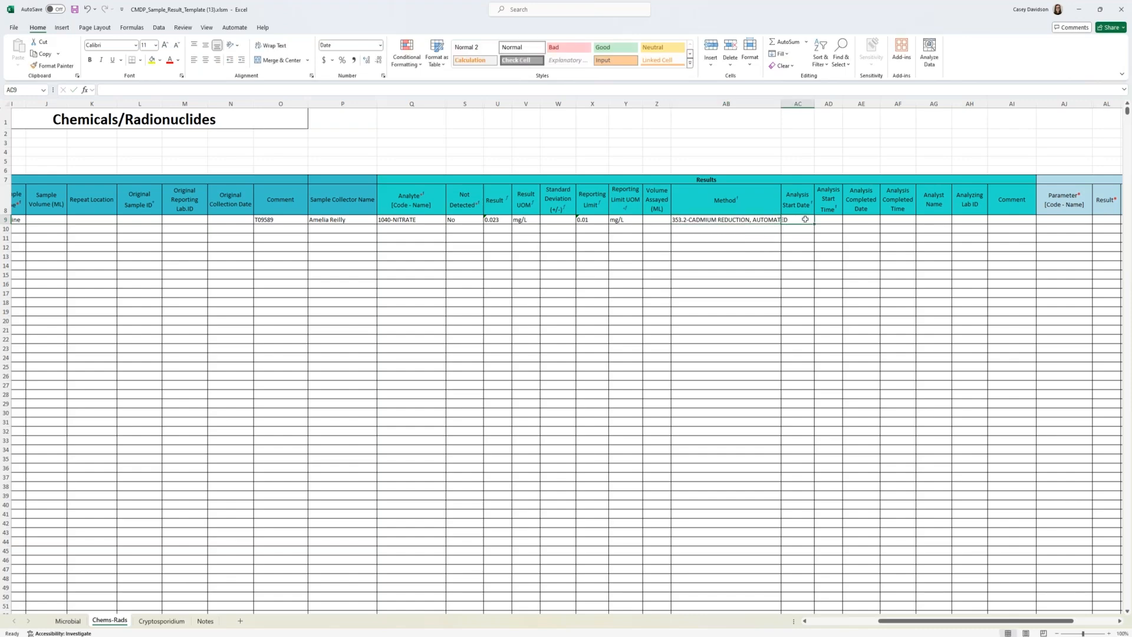
text(07/24/2024)
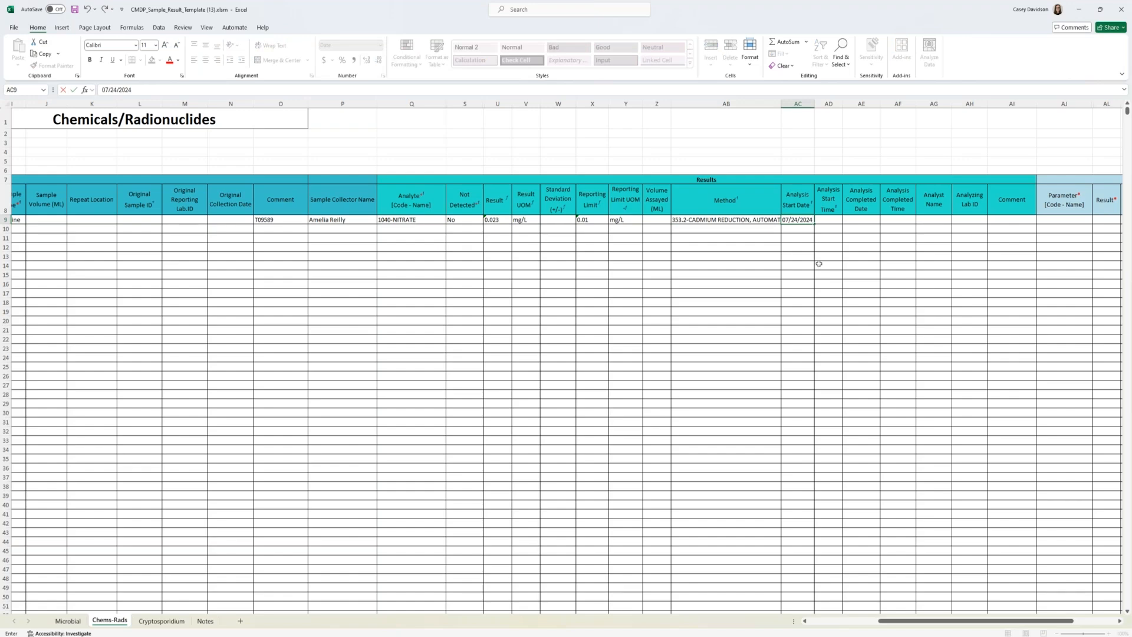
key(Tab)
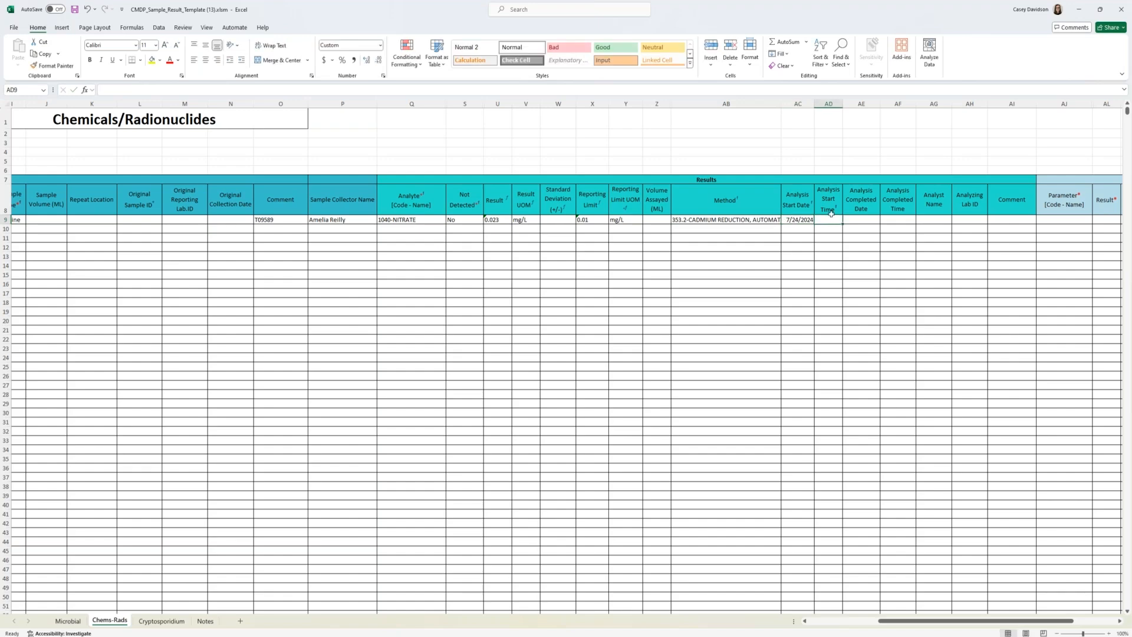
text(12:00)
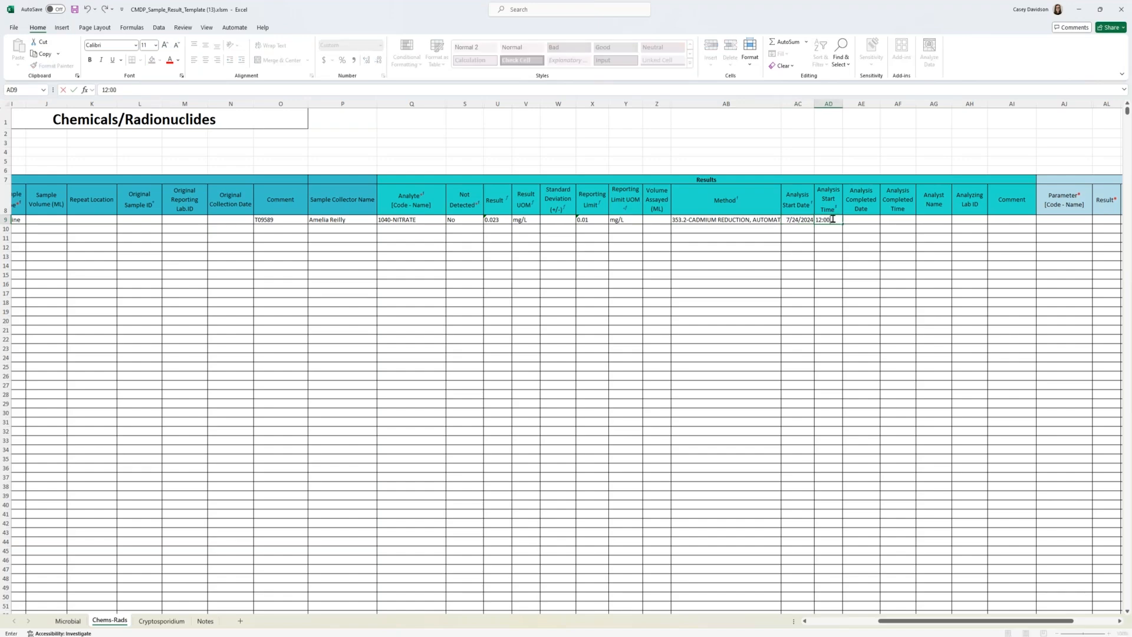
key(Tab)
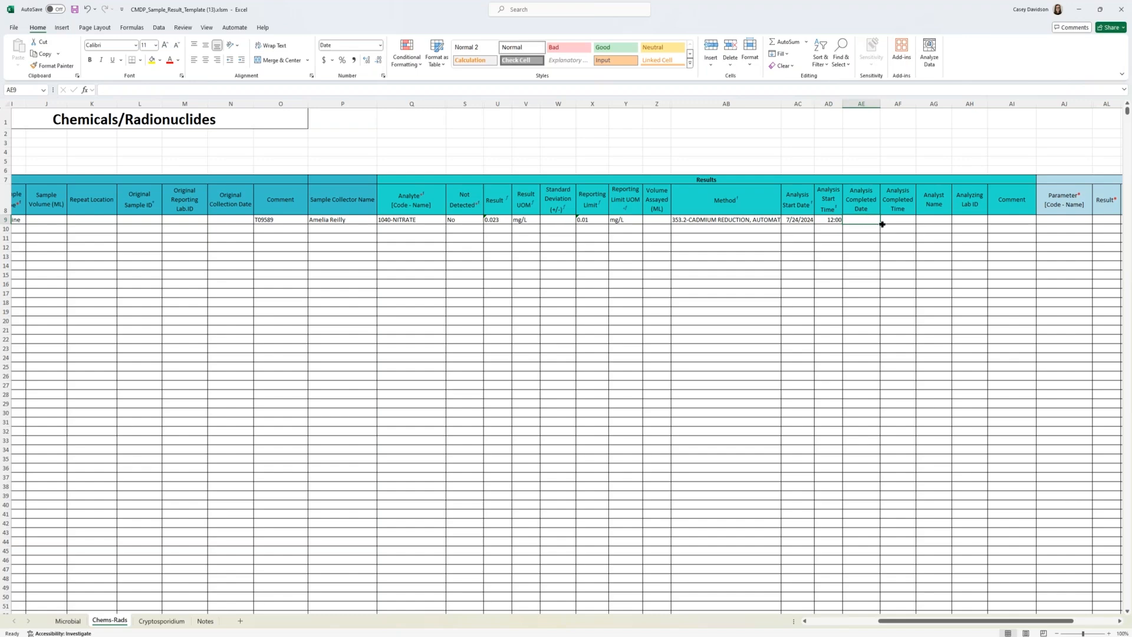
Step: Review the remaining Results columns and the optional Field Results and Measurements section on the Chems-Rads sheet
click(977, 200)
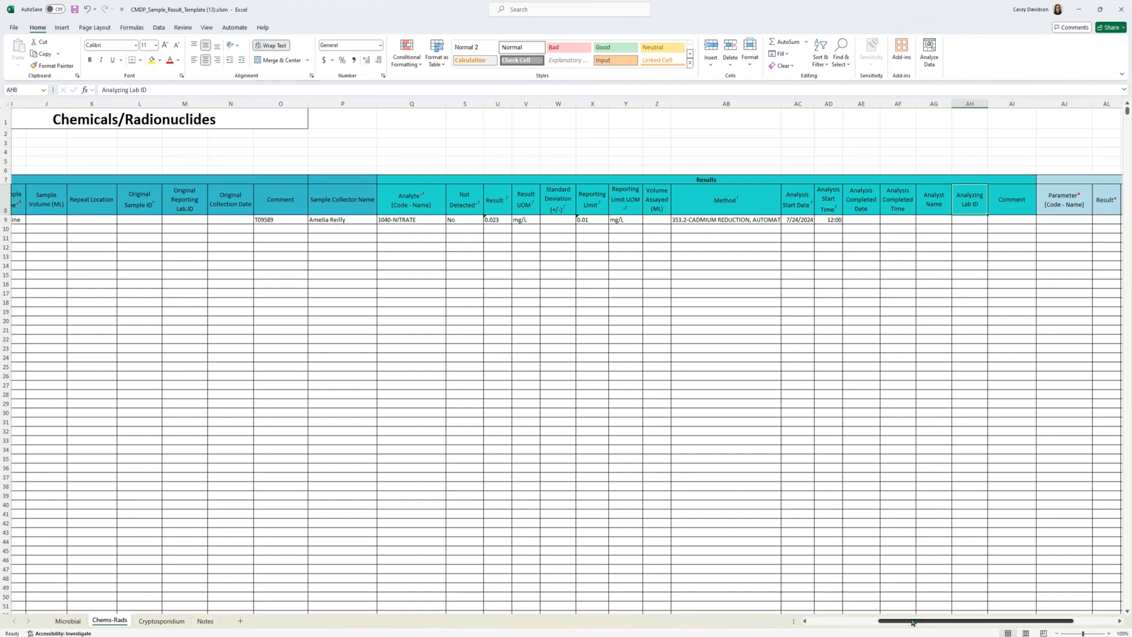
drag(912, 621, 926, 623)
click(956, 218)
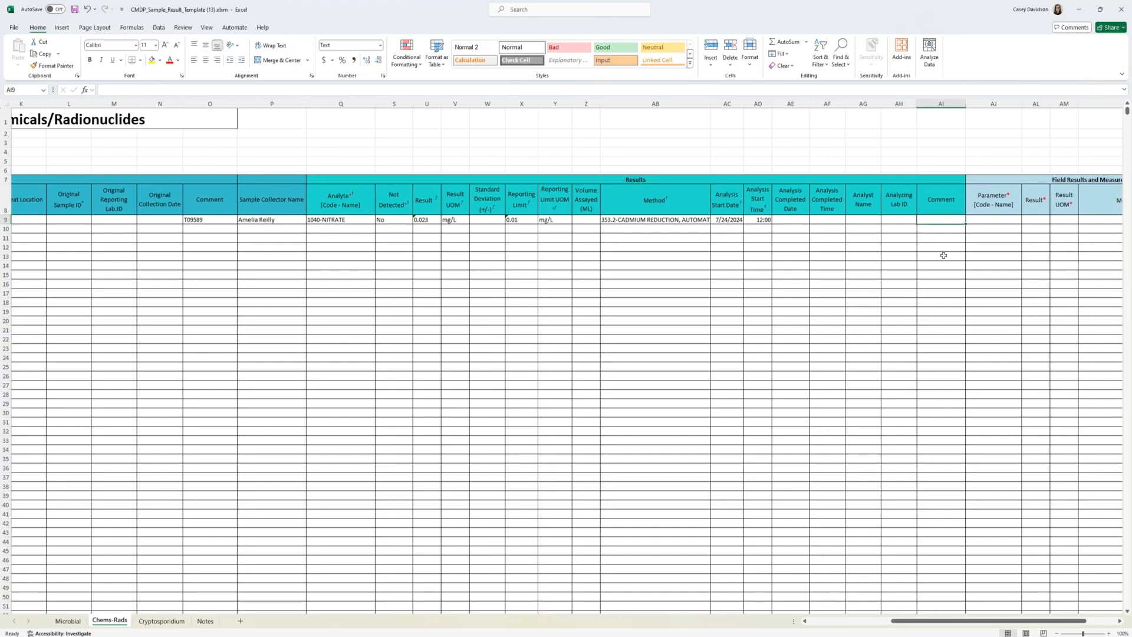
drag(933, 624, 973, 626)
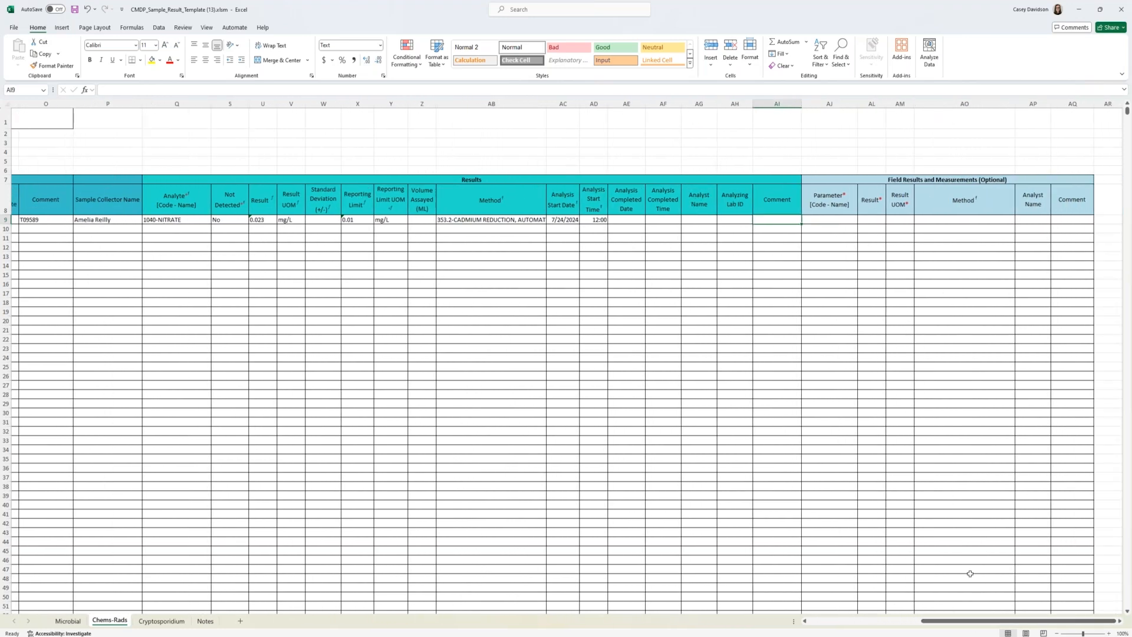
Step: Start the arsenic sample in row 10 with sample ID Ars-CD-072424 and sample received date 07/24/2024
drag(945, 622, 792, 594)
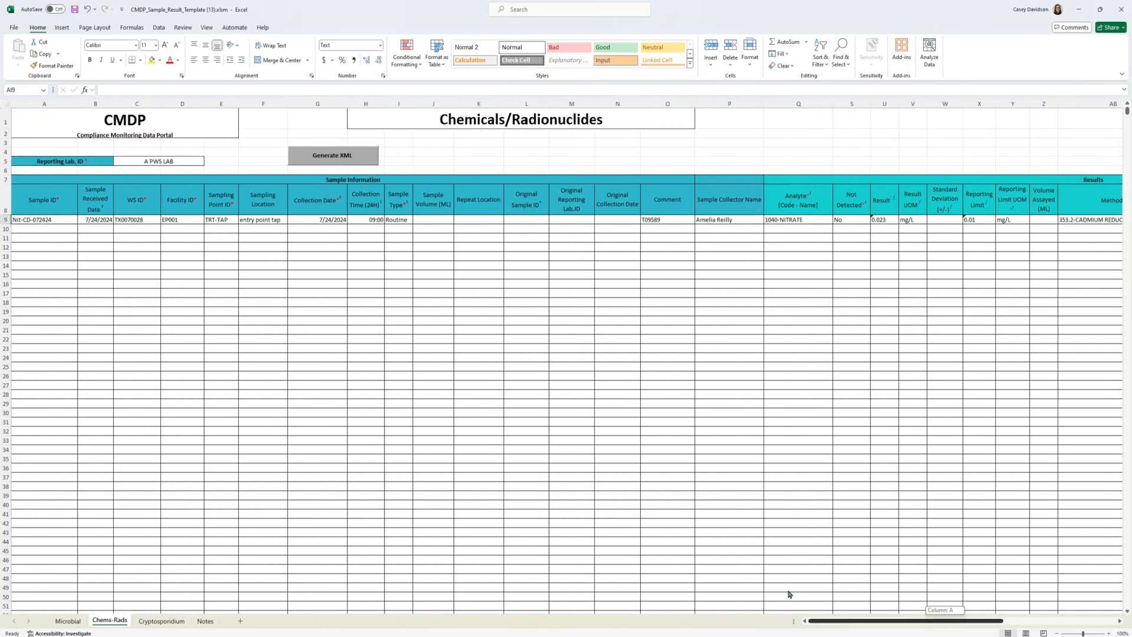
click(50, 231)
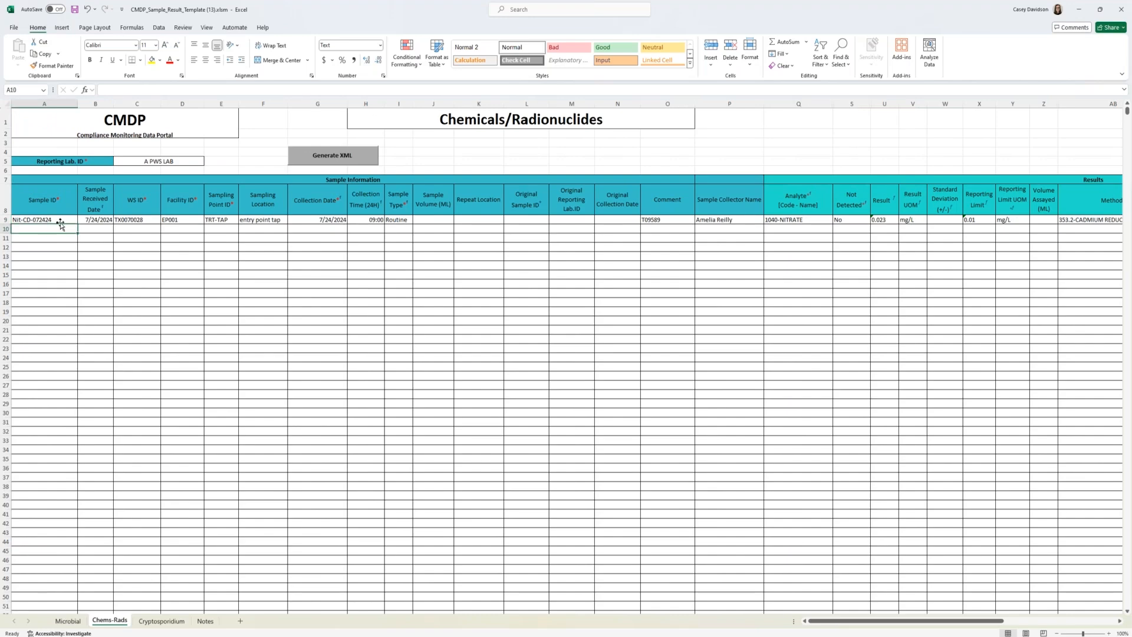
text(T)
text(Ars-)
text(CD)
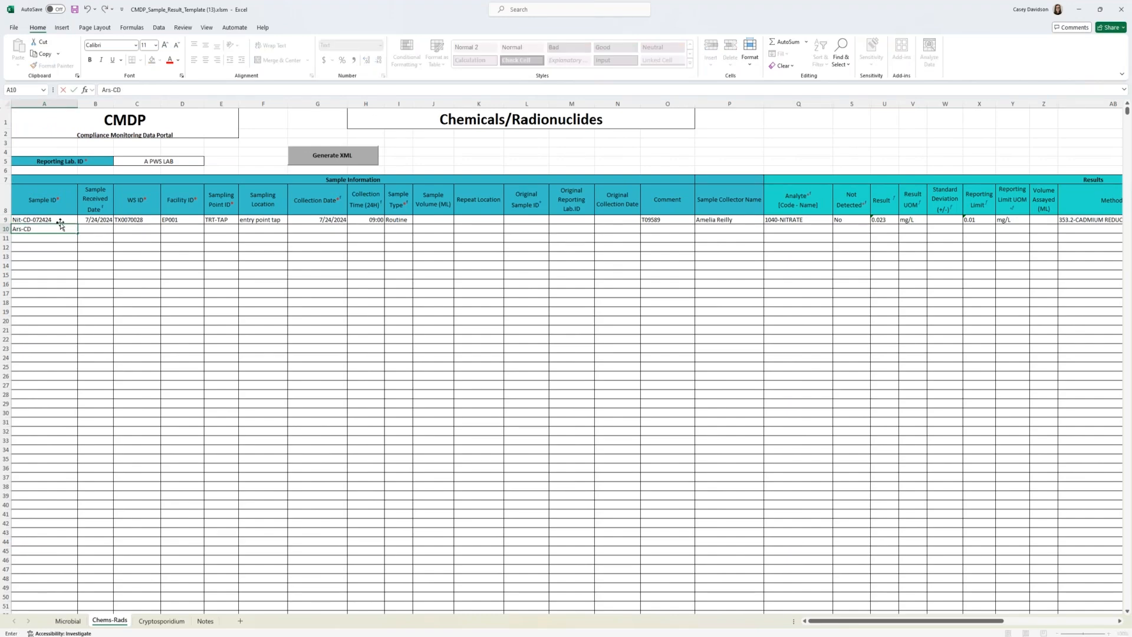
text(-072424)
key(Tab)
text(07/24/202)
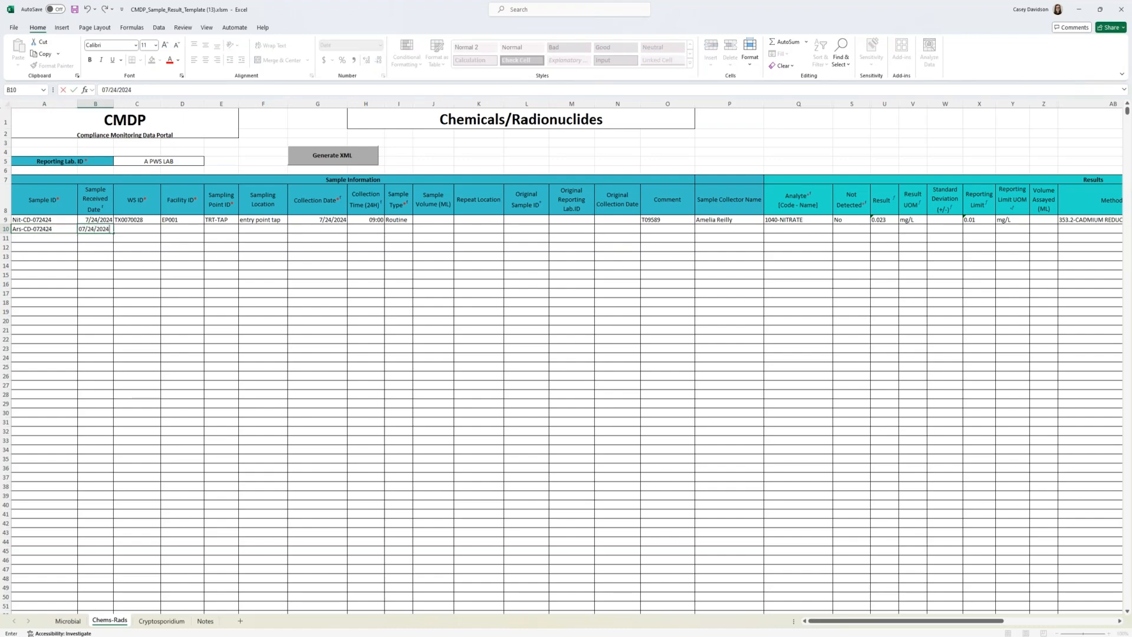
text(4)
key(Tab)
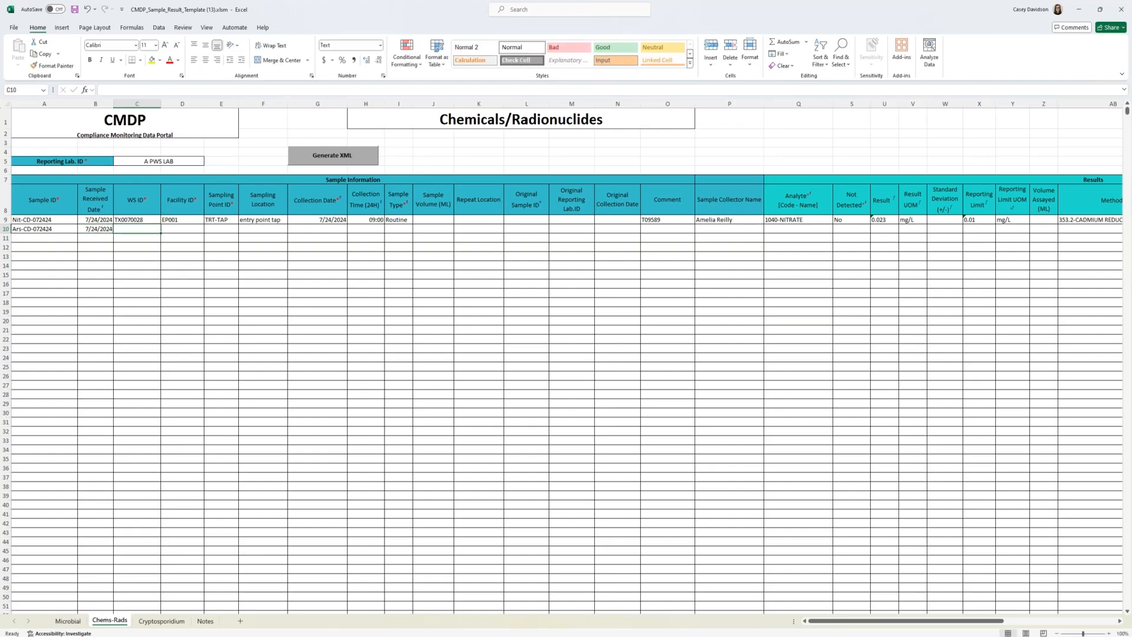
Step: Enter WS ID TX0070028 and facility ID EP001 for the arsenic sample
text(TC)
key(BackSpace)
text(X0070028)
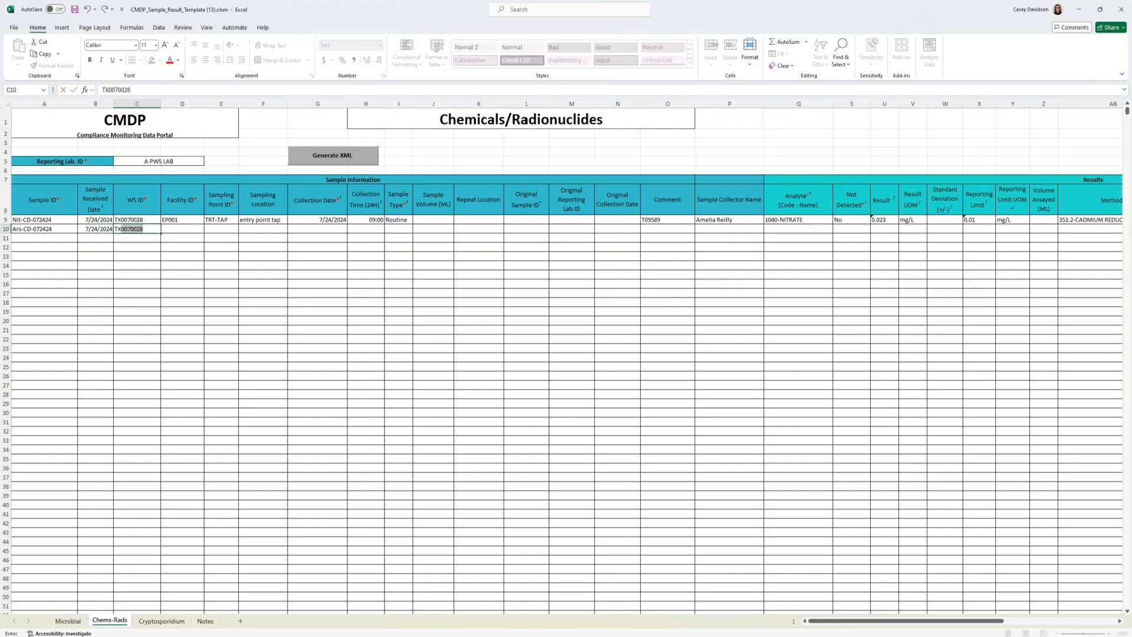
key(Tab)
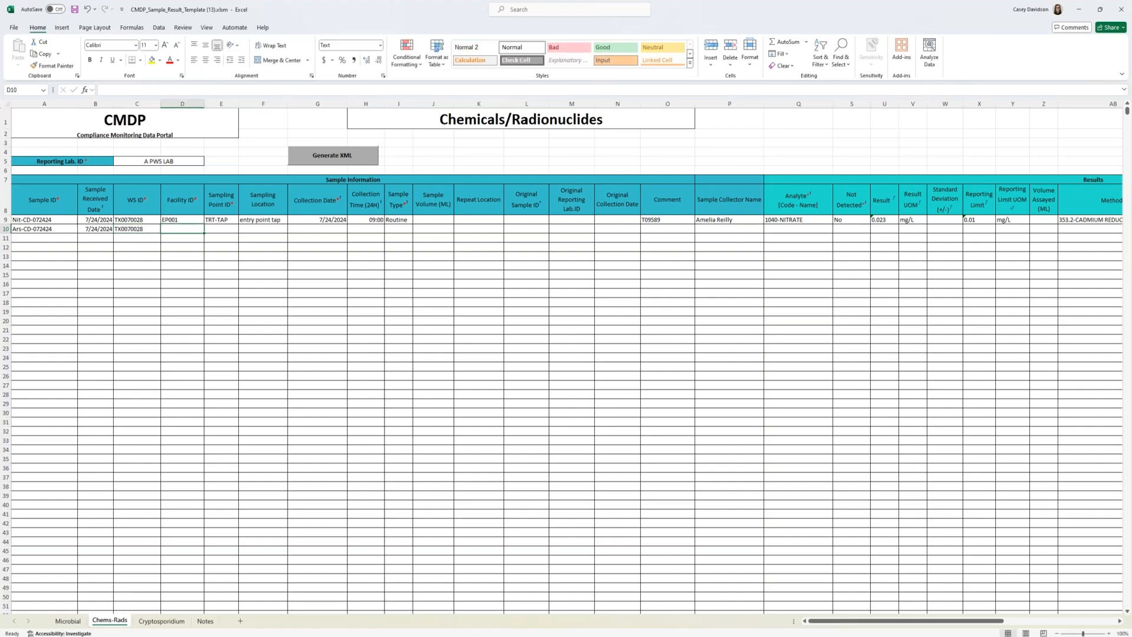
text(Ep)
key(BackSpace)
key(BackSpace)
text(P)
key(Tab)
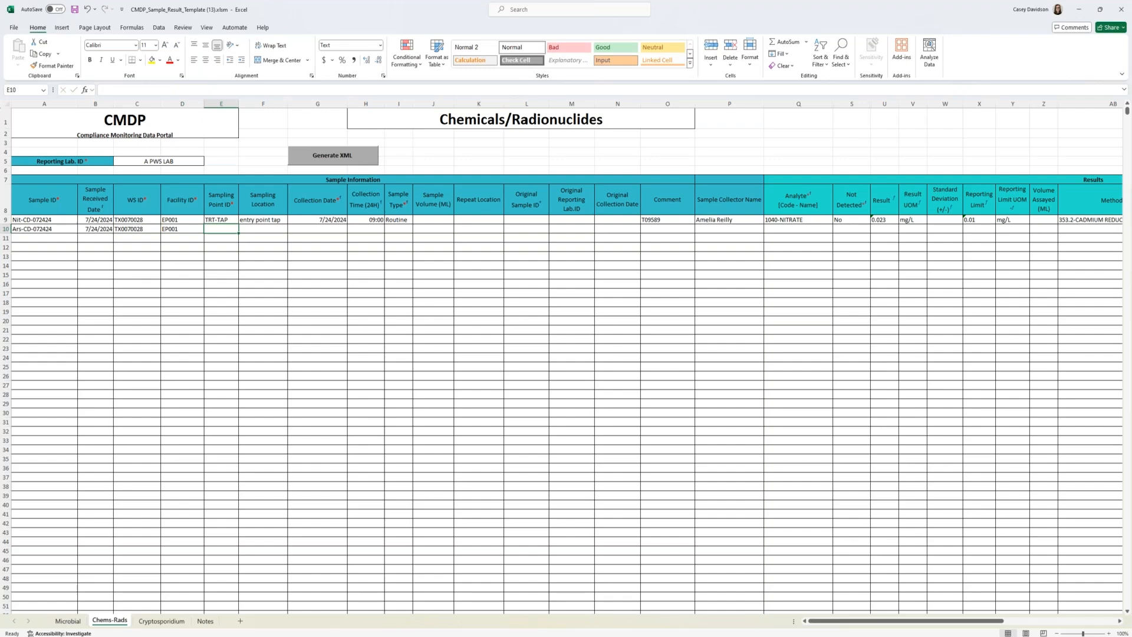
Step: Enter sampling point TRT-TAP and sampling location "entry point tap" for the arsenic sample
text(TRT-TAP)
key(Tab)
text(ent)
key(Tab)
Step: Set the arsenic sample's collection date to 07/24/2024, collection time to 09:00 and sample type to Routine
text(07/24/2024)
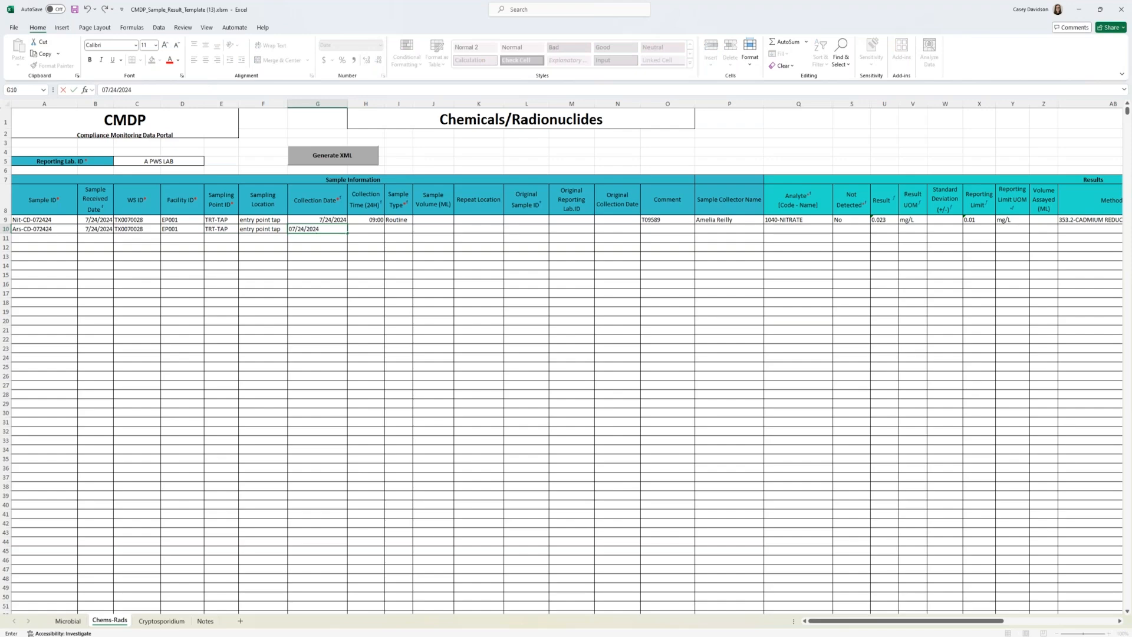
key(Tab)
text(09:00)
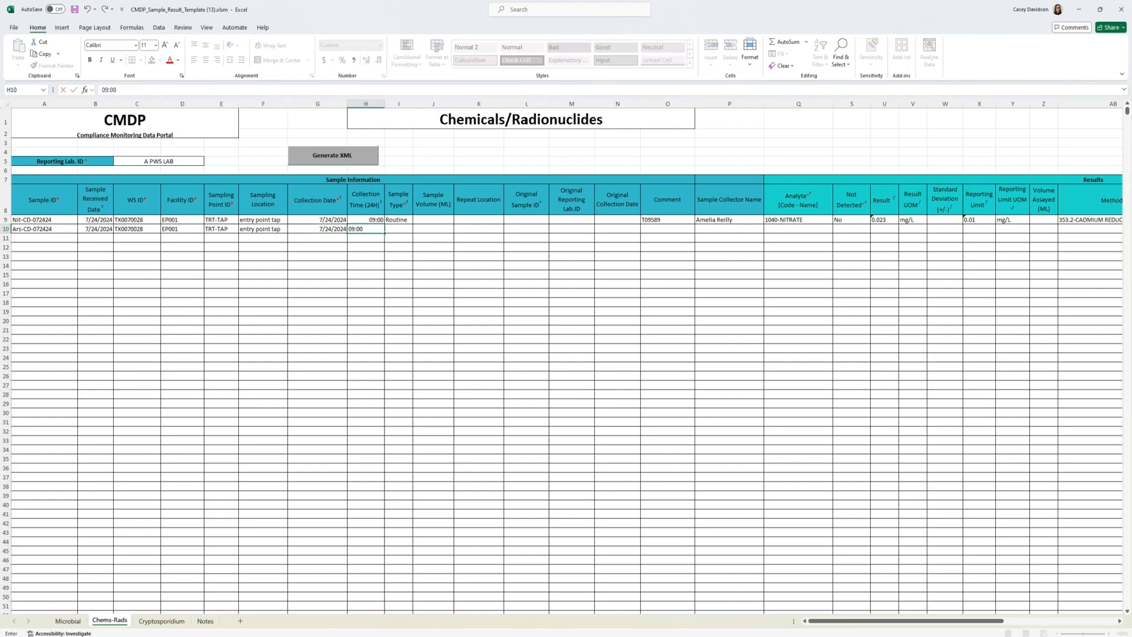
key(Tab)
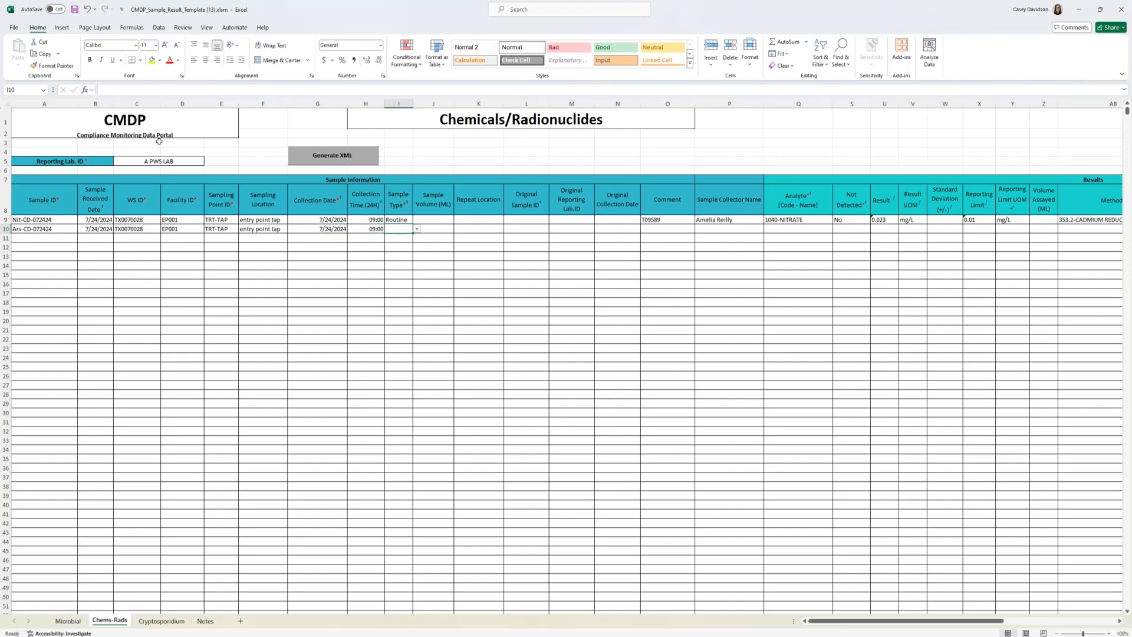
click(417, 229)
click(398, 236)
Step: Enter the comment T09589B and the sample collector's name for the arsenic sample
click(683, 229)
text(T)
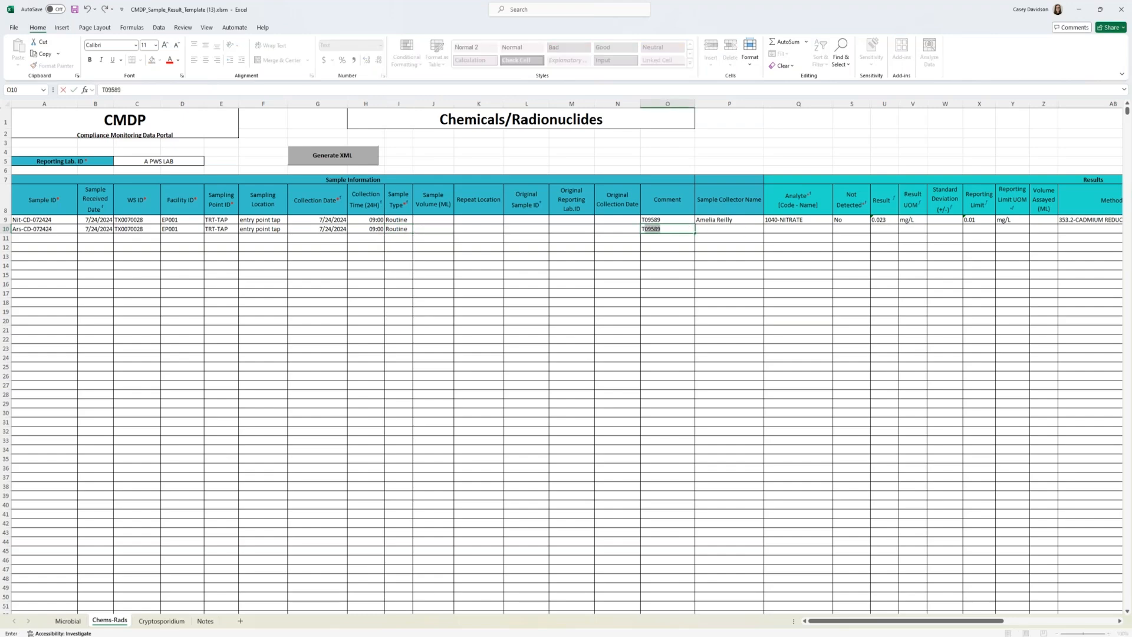
text(09589B)
key(Tab)
text(Am)
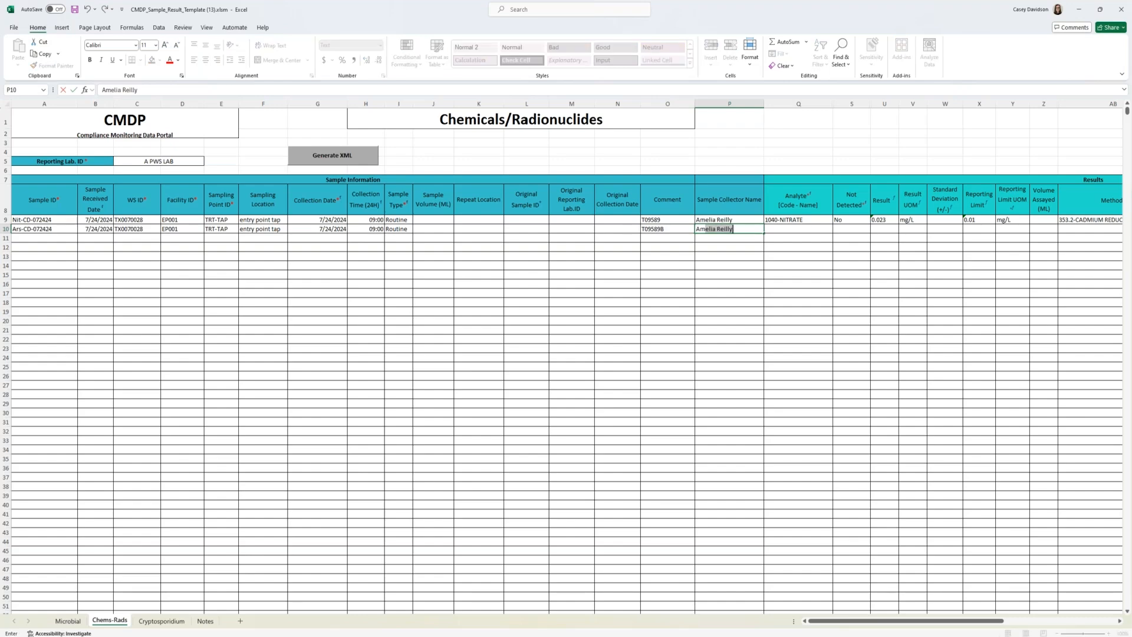
key(Tab)
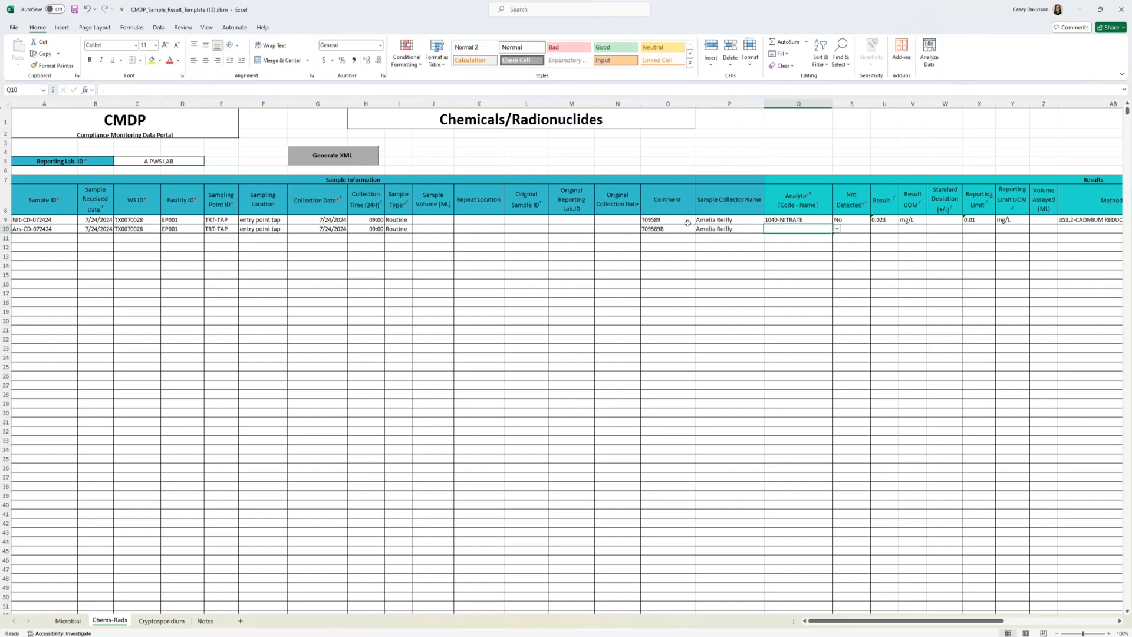
Step: Set the analyte in row 10 to 1005-ARSENIC and mark it as not detected with Yes
text(1005)
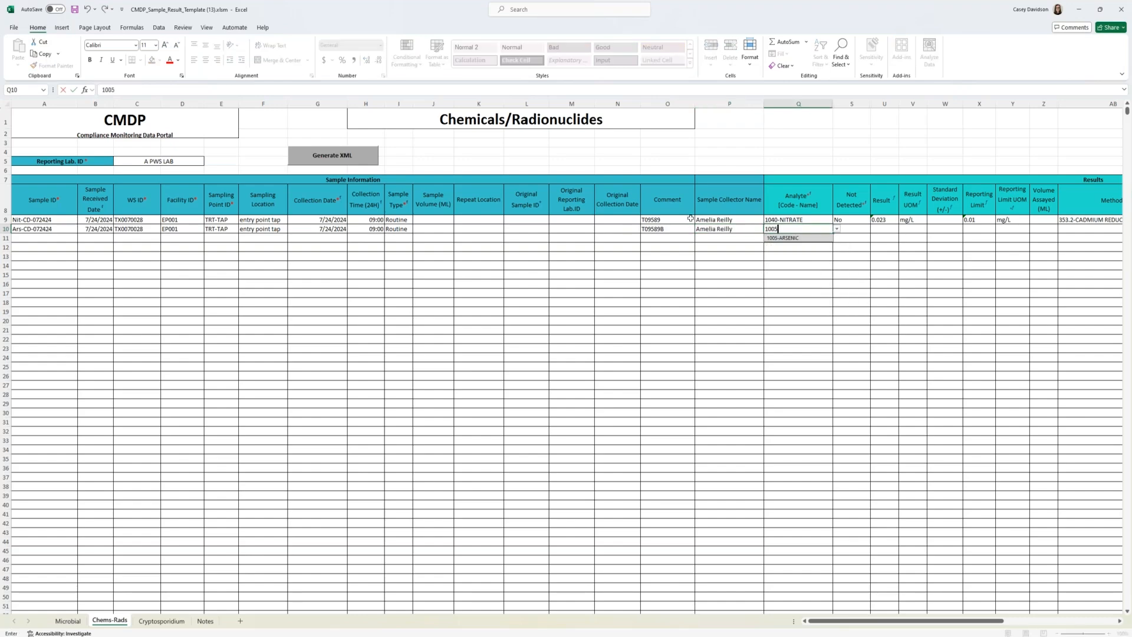
click(797, 238)
click(848, 229)
click(874, 229)
click(864, 238)
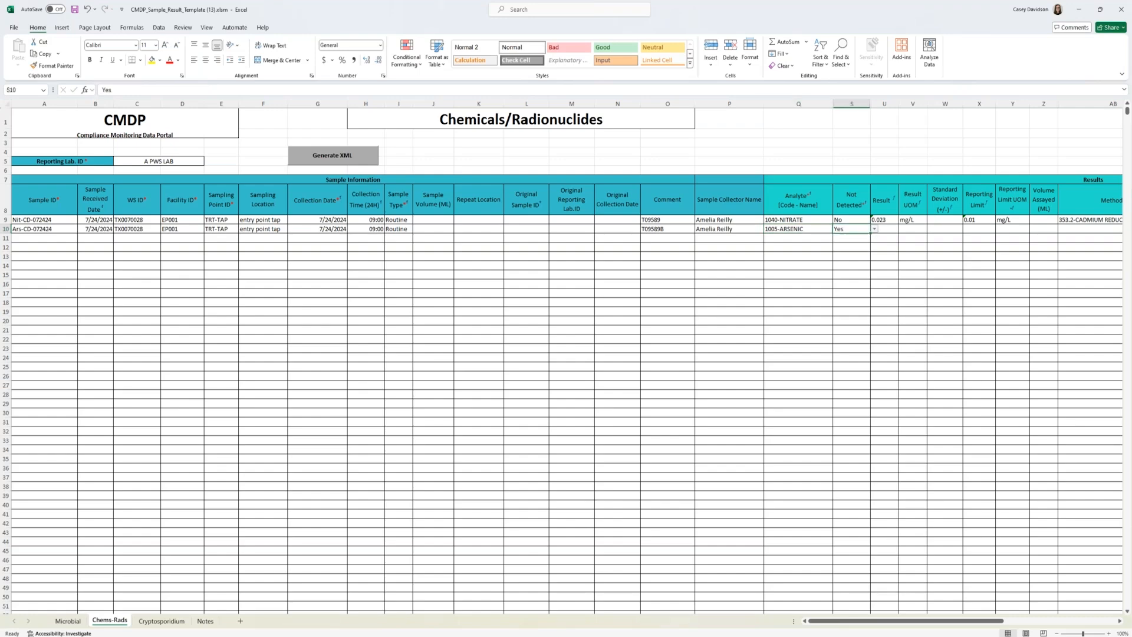
Step: Set the arsenic reporting limit to 0.001 with unit of measure mg/L
drag(865, 621, 904, 622)
click(762, 229)
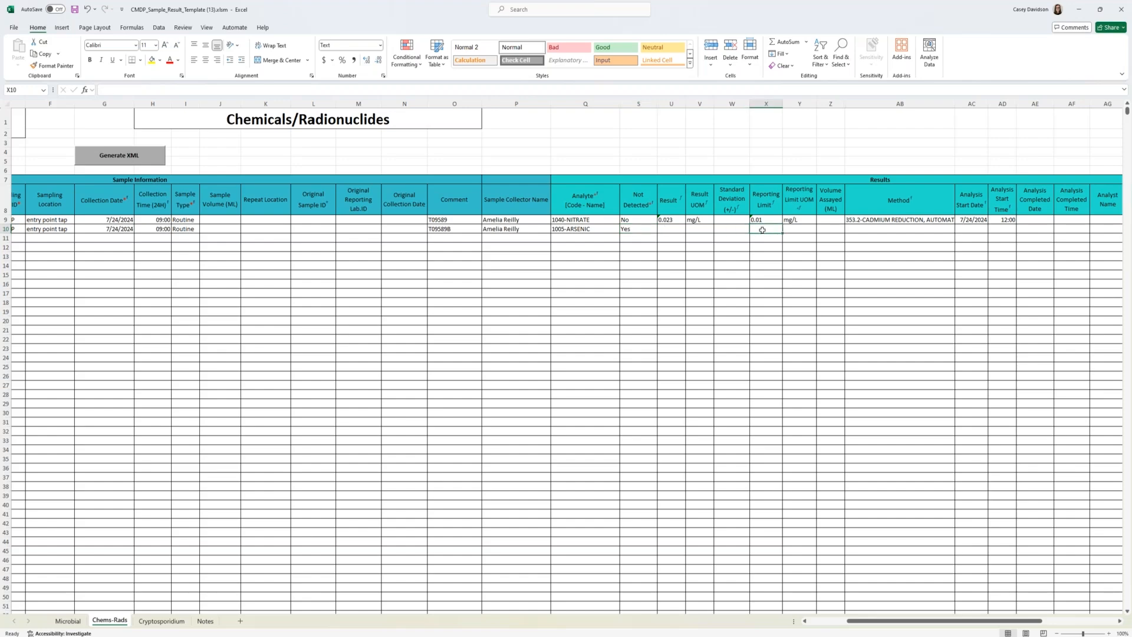
text(0.001)
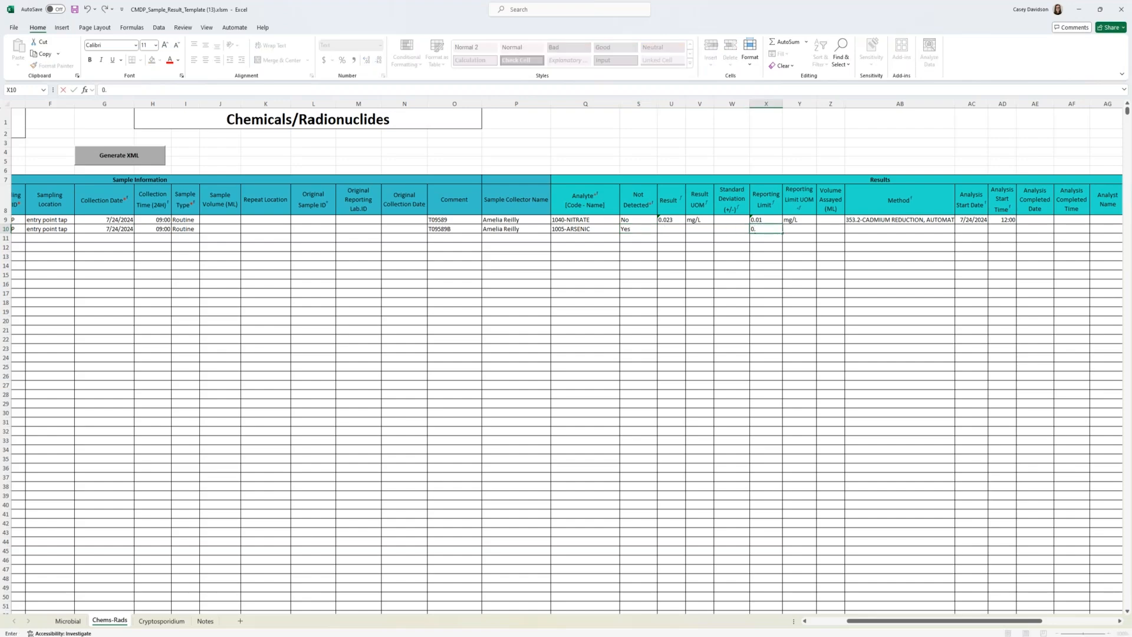
key(Tab)
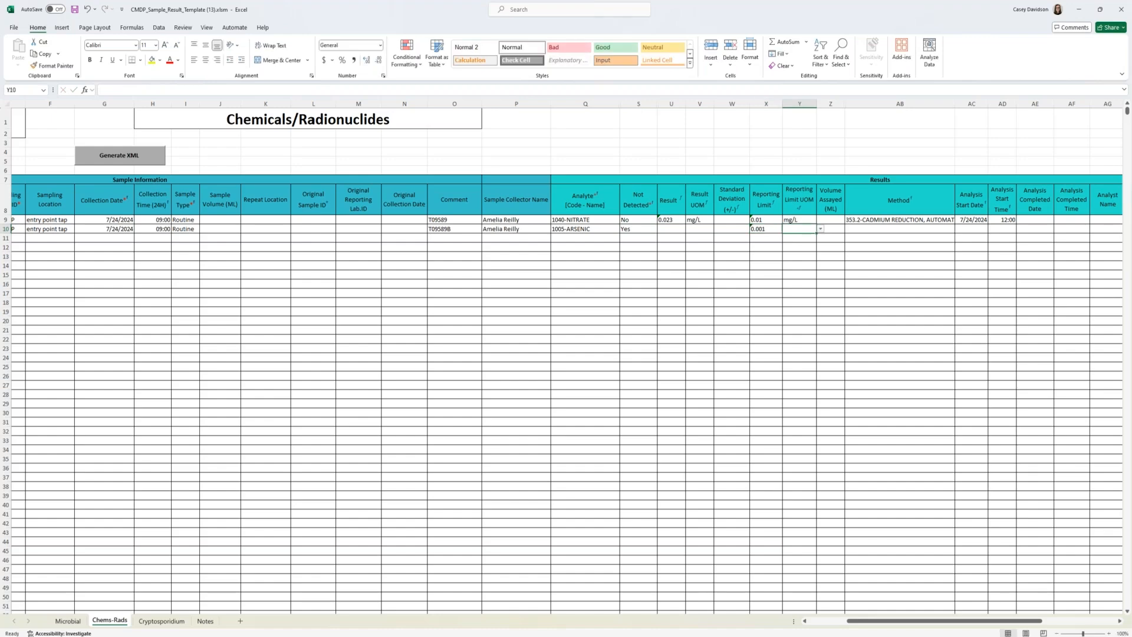
click(820, 228)
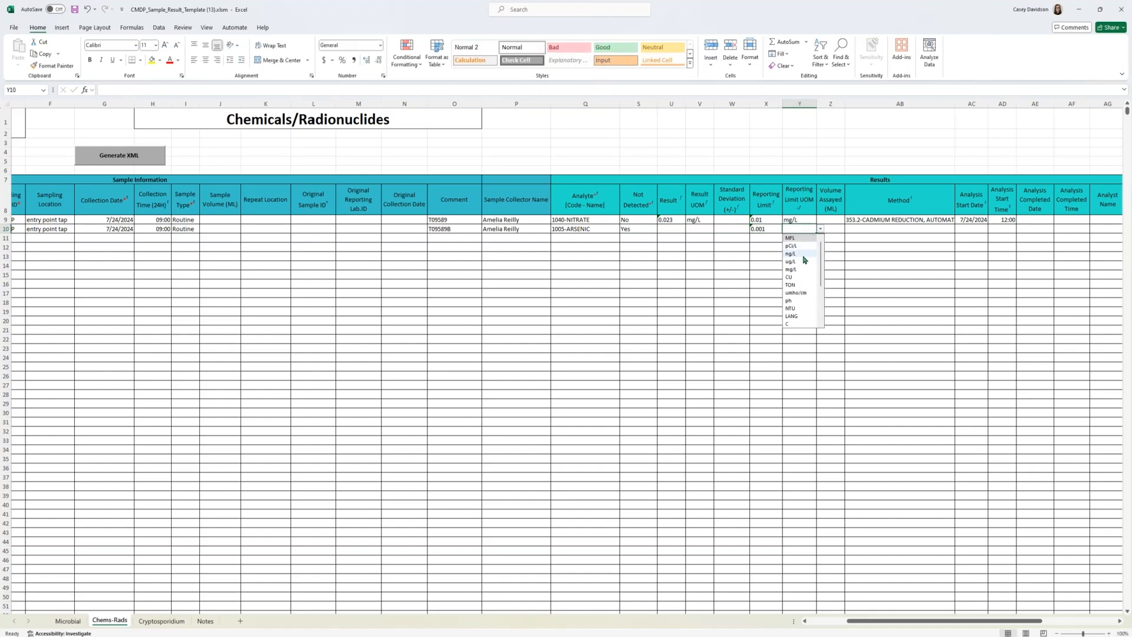
click(803, 268)
Step: Set the arsenic method to 200.8-INDUCTIVELY COUPLED PLASMA MASS SPECTROM and auto-fit the Method column's width
click(867, 230)
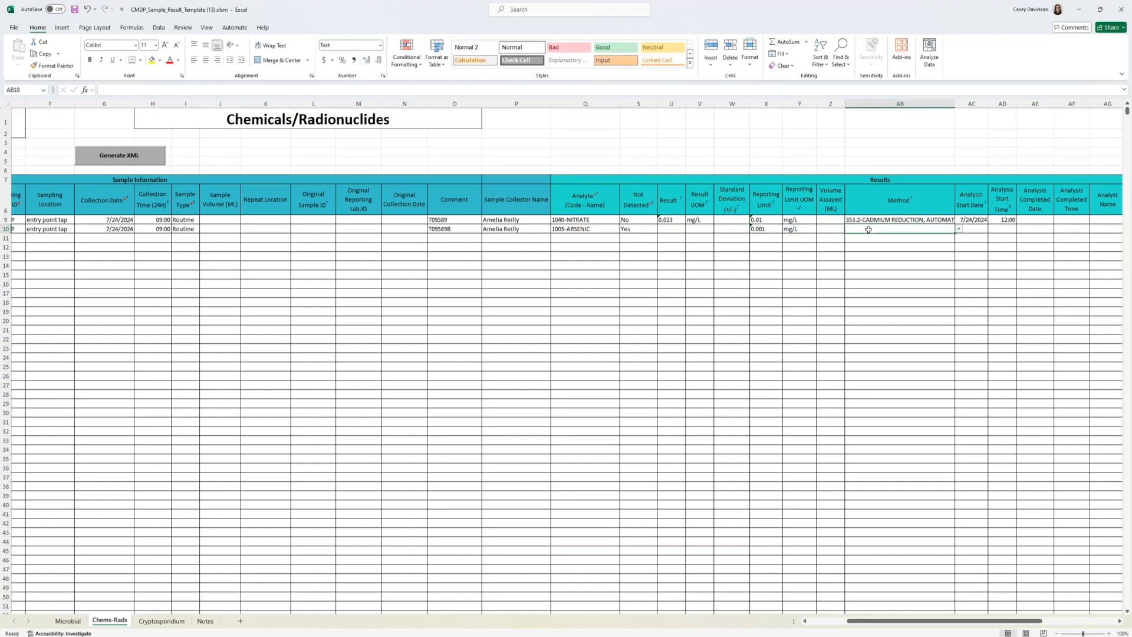
text(200.8)
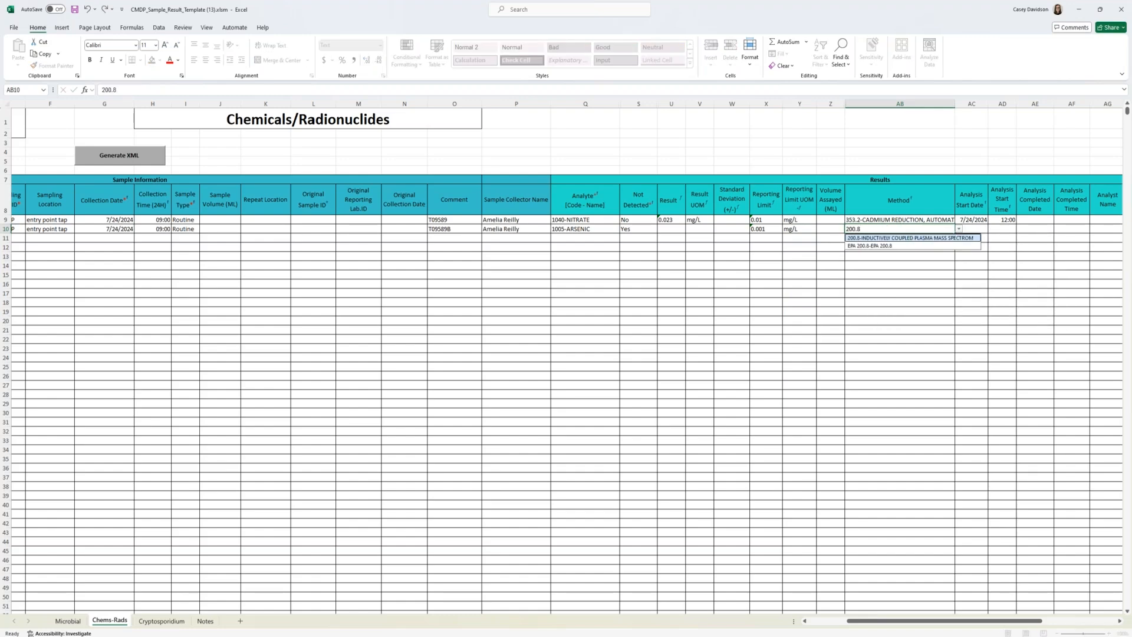
click(910, 238)
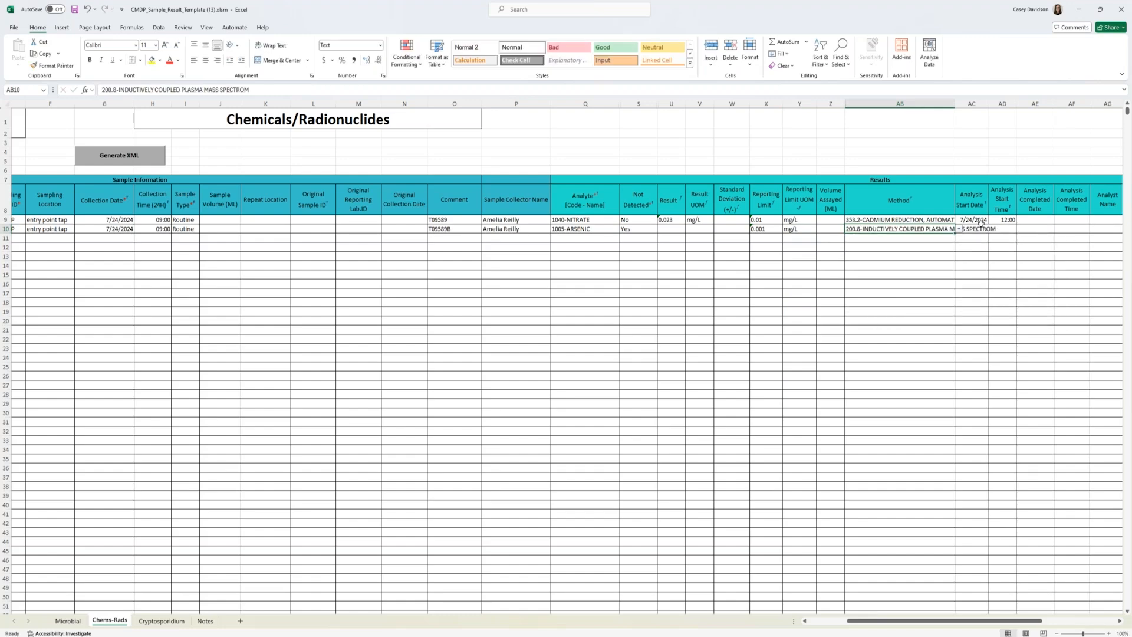
double_click(957, 104)
Step: Enter analysis start date 07/24/2024 and analysis start time 12:00 for the arsenic result
click(1022, 230)
text(07/24/2024)
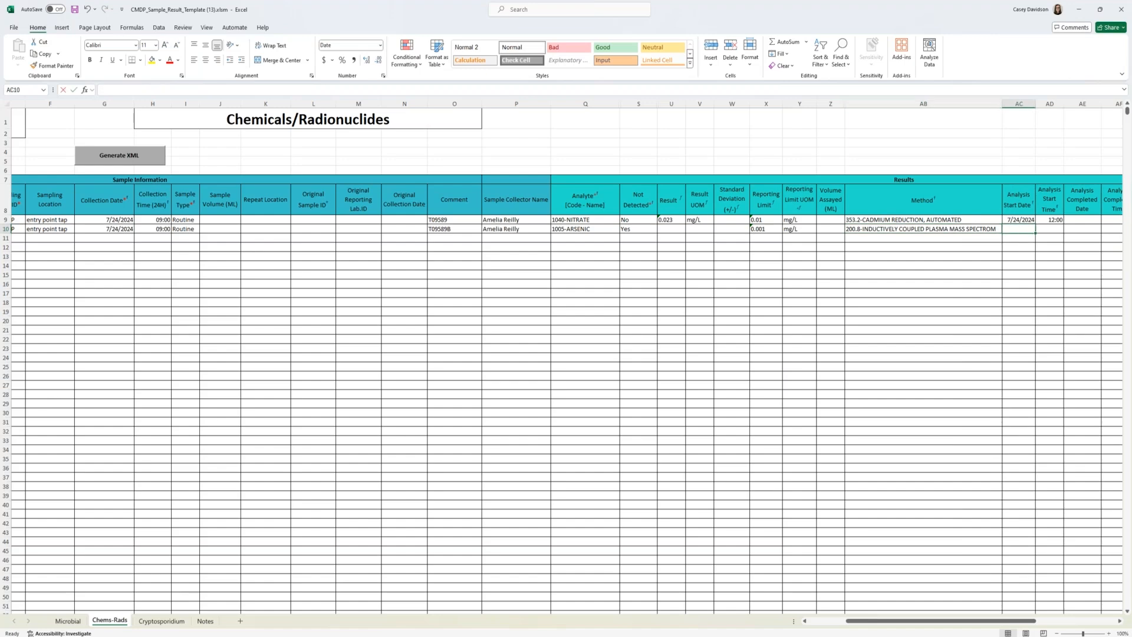
key(Tab)
text(12)
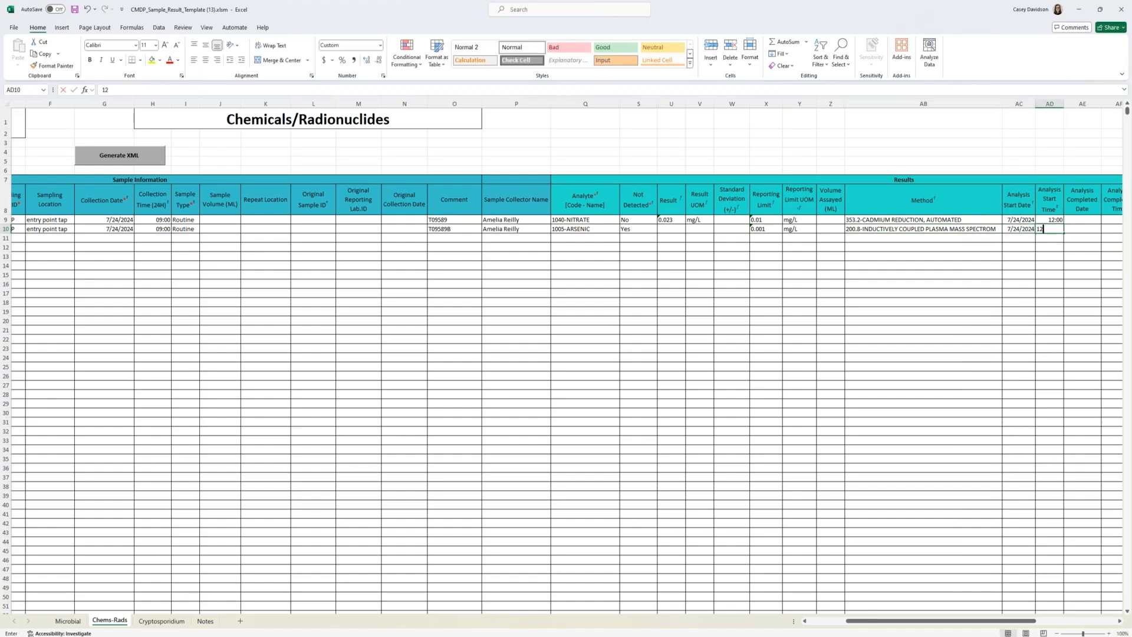
text(:00)
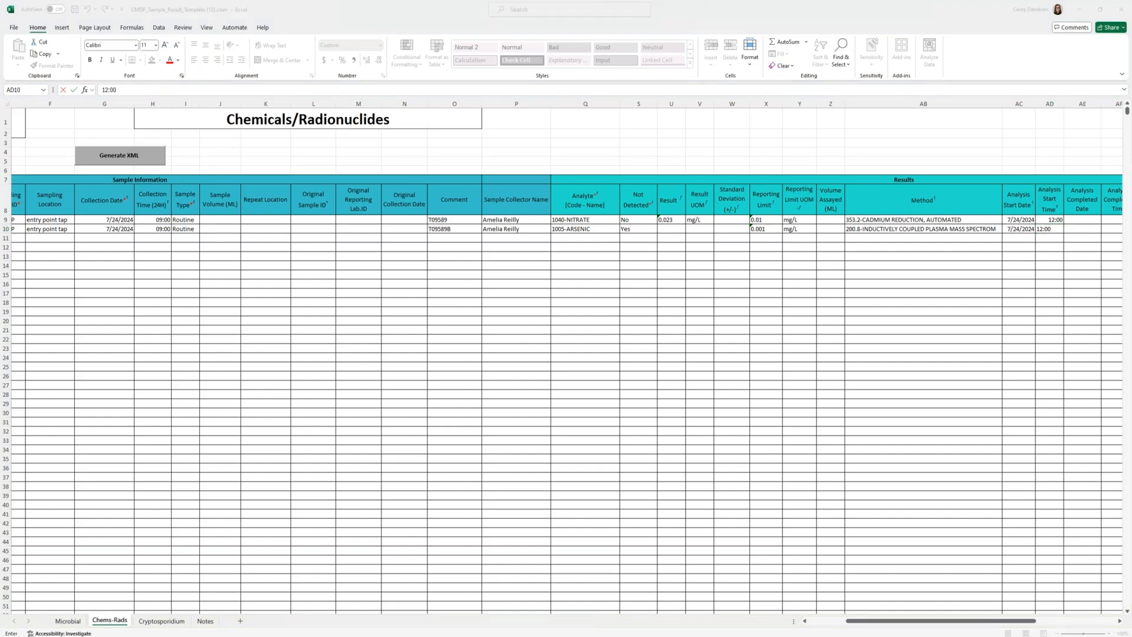
key(Tab)
Step: Start the lead and copper sample in row 11 with sample ID PbCu01-CD-072424 and received date 07/24/2024
drag(945, 622, 884, 621)
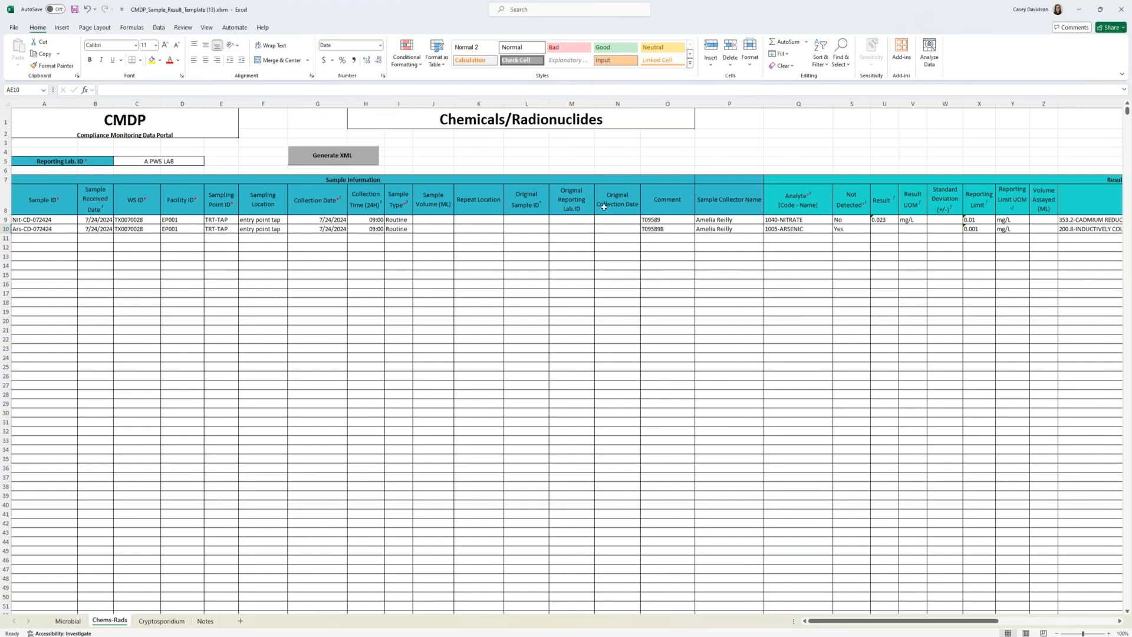
click(35, 238)
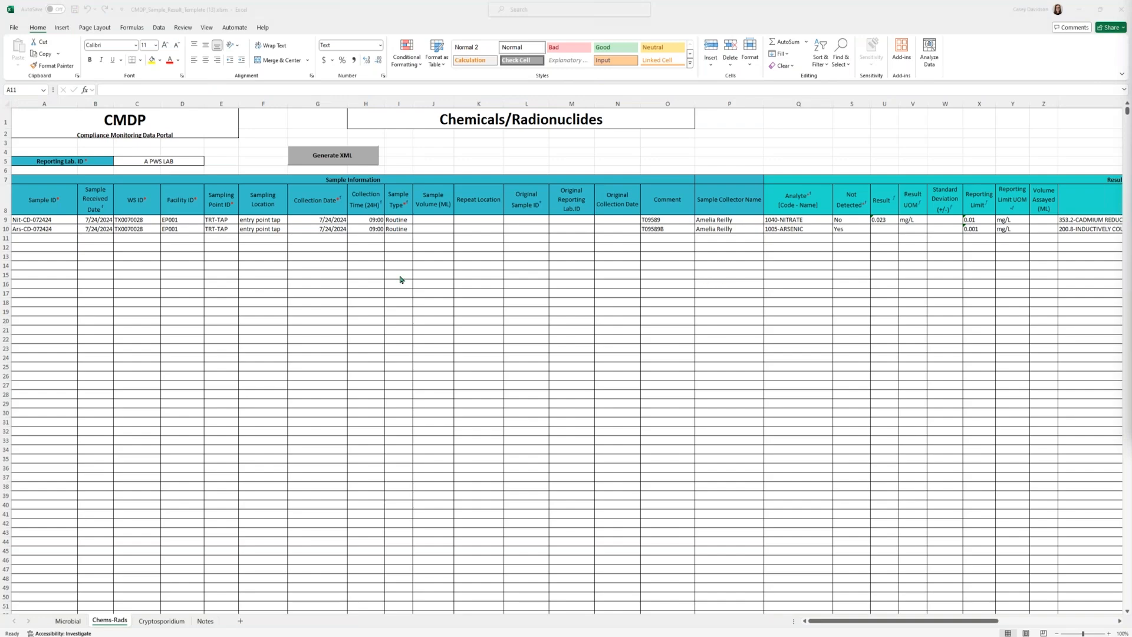
click(36, 236)
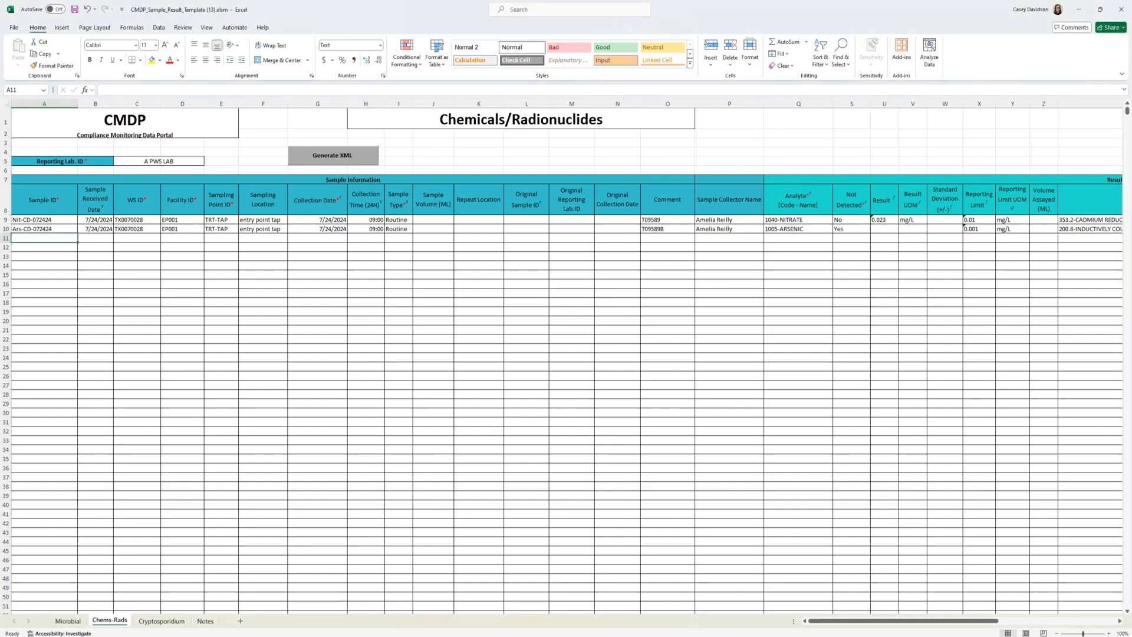
text(PbCu01-CDD-072424)
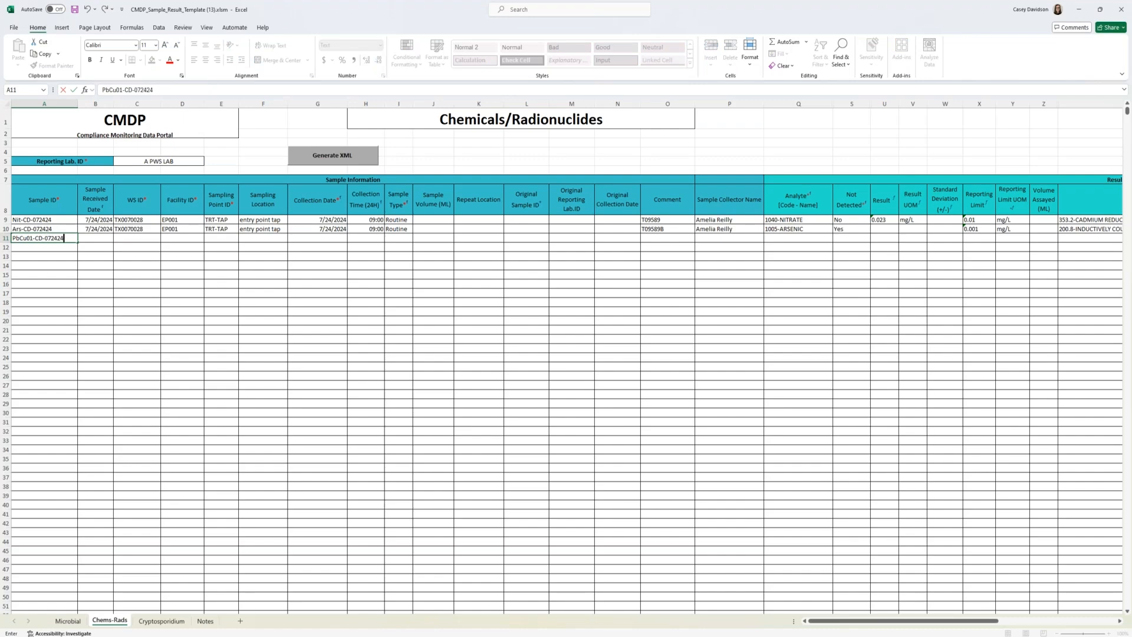
key(Tab)
text(07/24/2024)
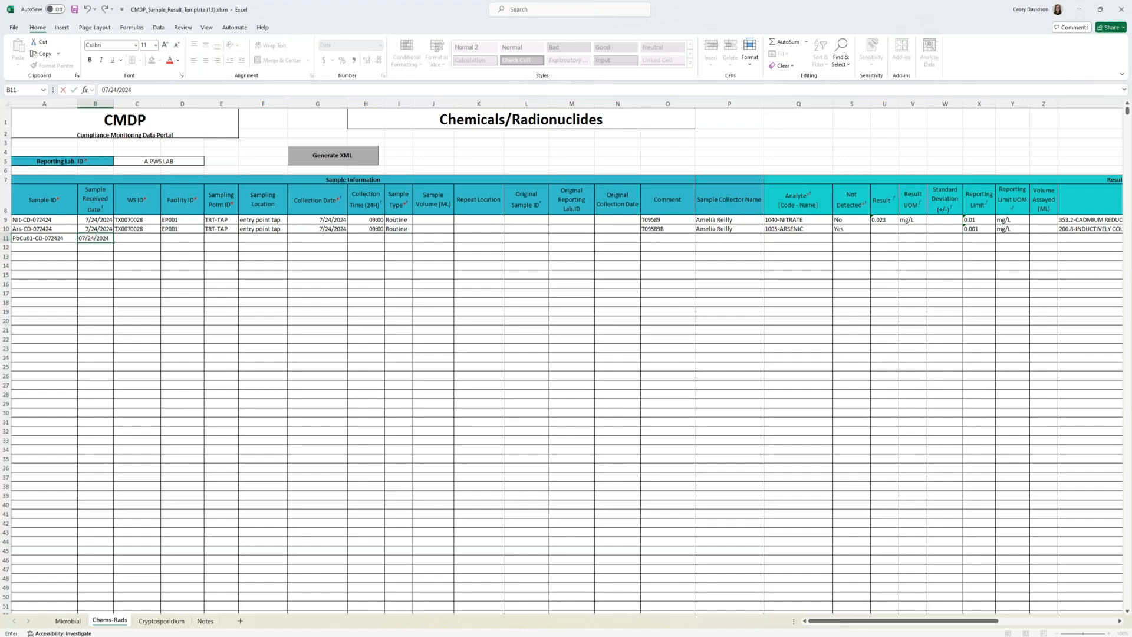
key(Tab)
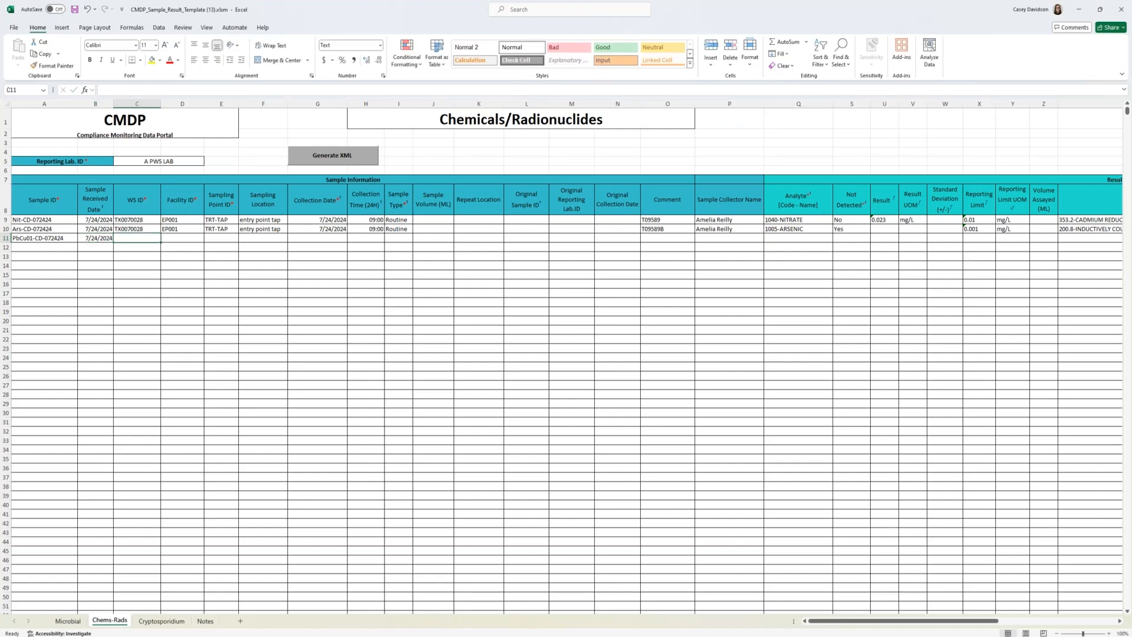
Step: Enter WS ID TX0010047 and facility ID DS01 for the lead and copper sample
text(TX0010047)
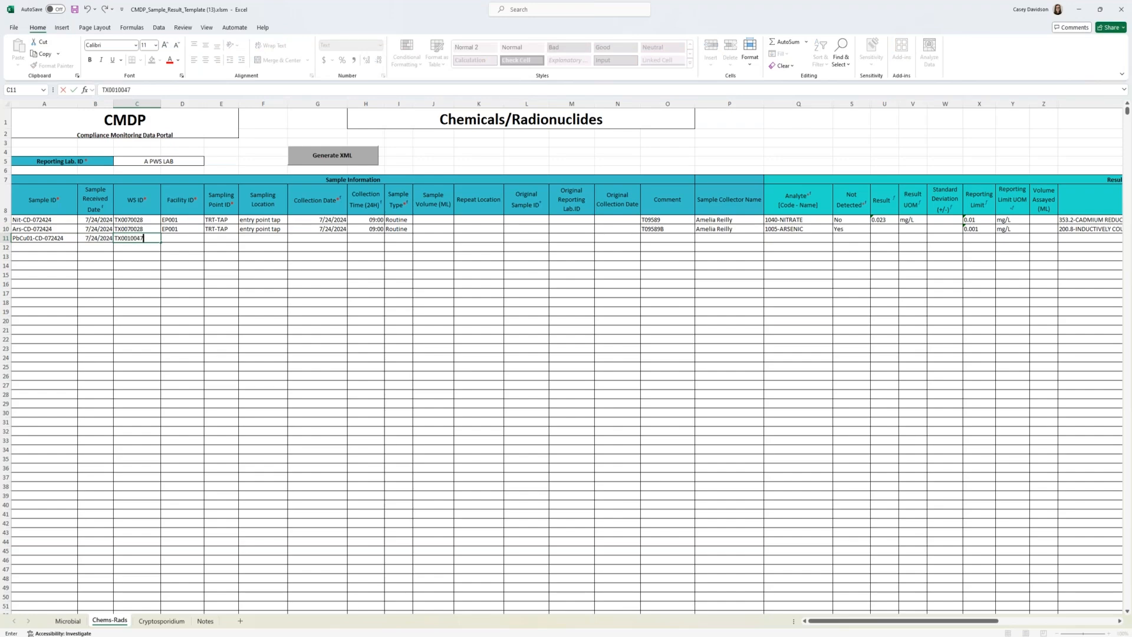
key(Tab)
text(DS)
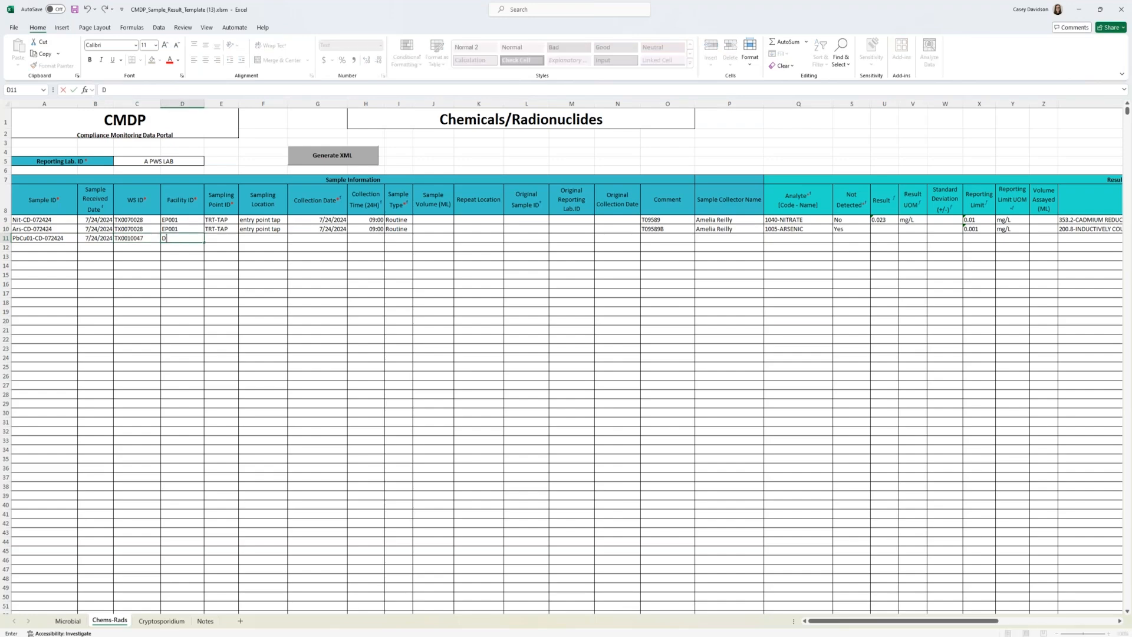
text(01)
key(Tab)
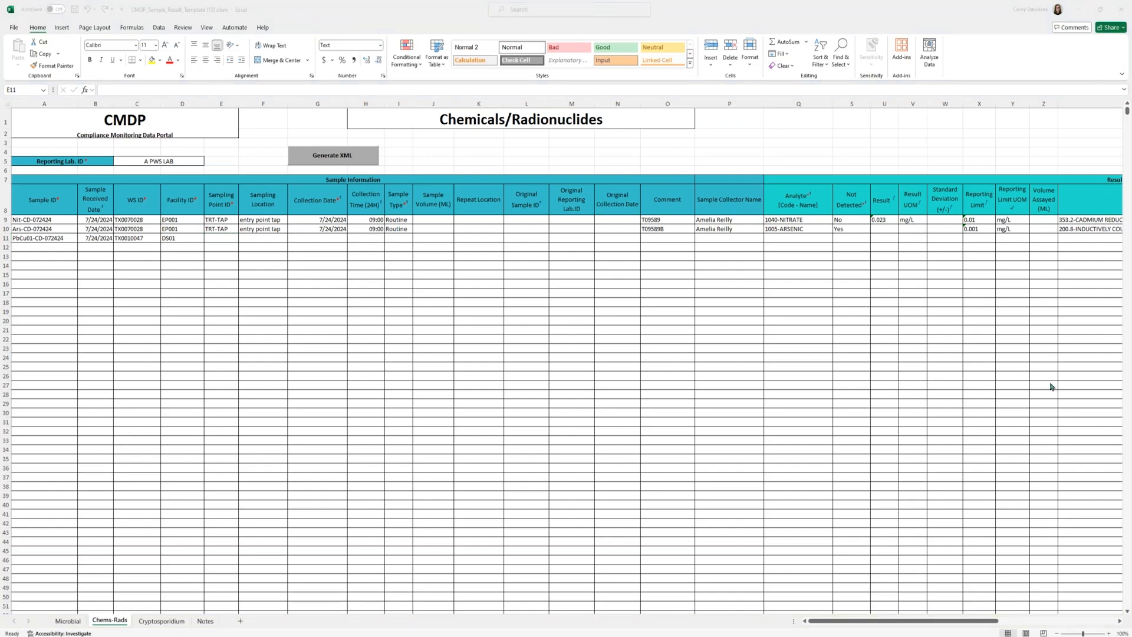
Step: Enter sampling point ID LCR001 and the street address as the sampling location for the lead and copper sample in row 11
click(229, 236)
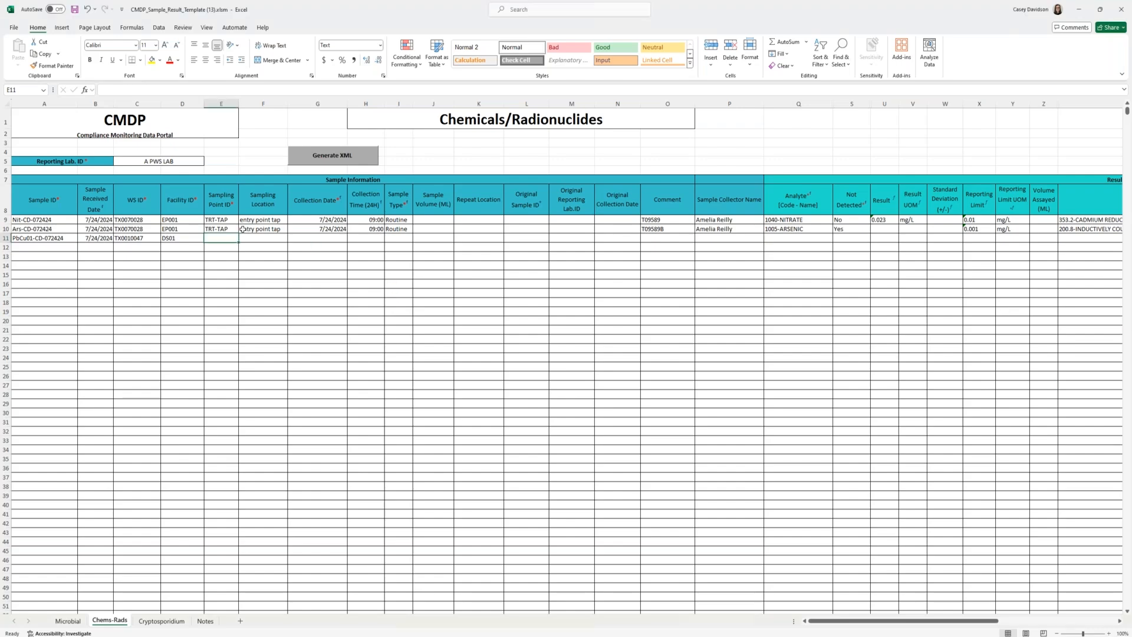
text(LCR)
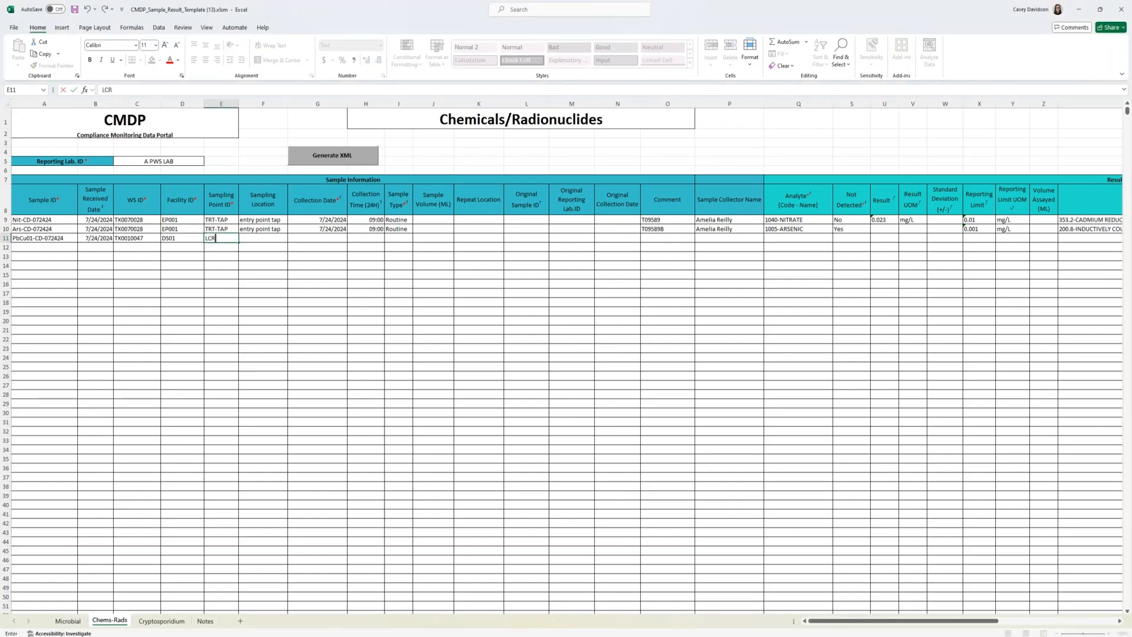
text(001)
key(Tab)
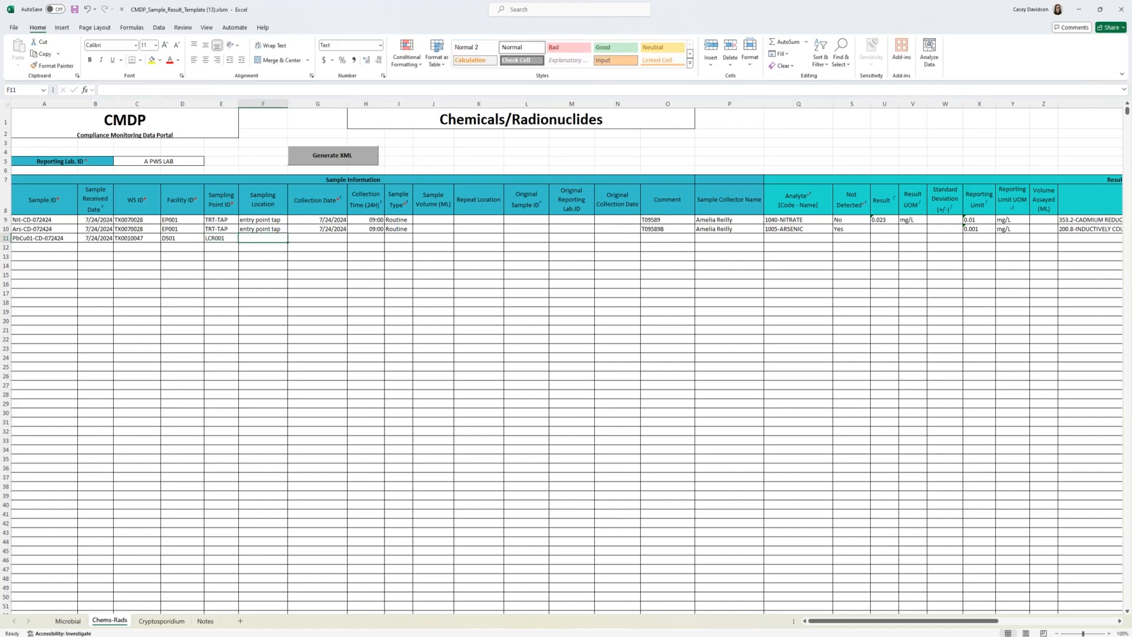
text(34 Ma)
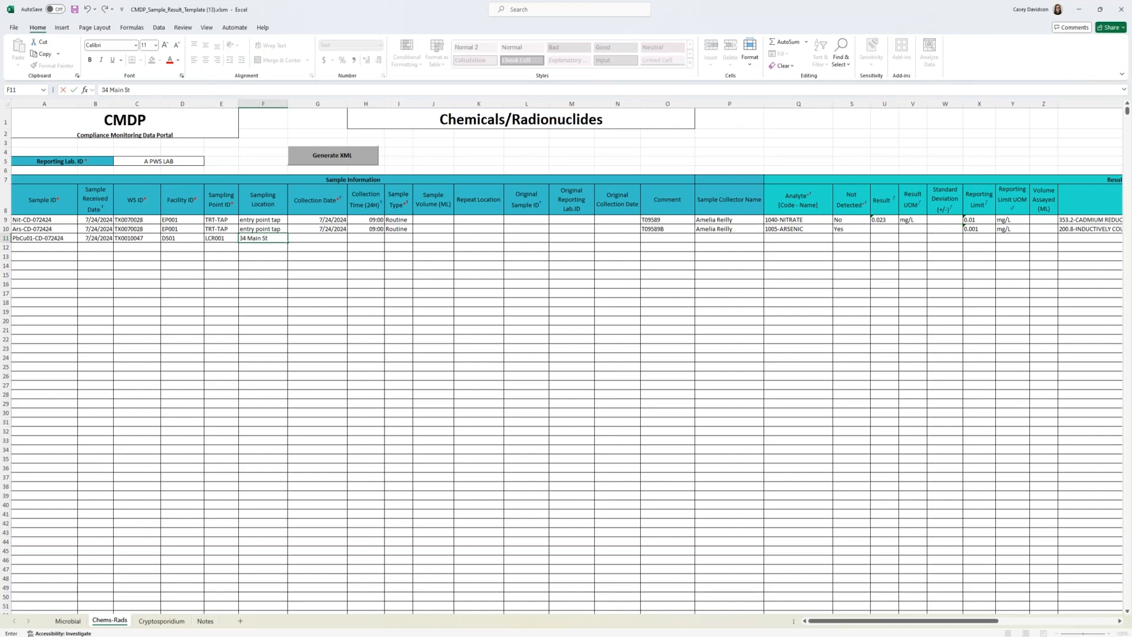
text(in St)
key(Tab)
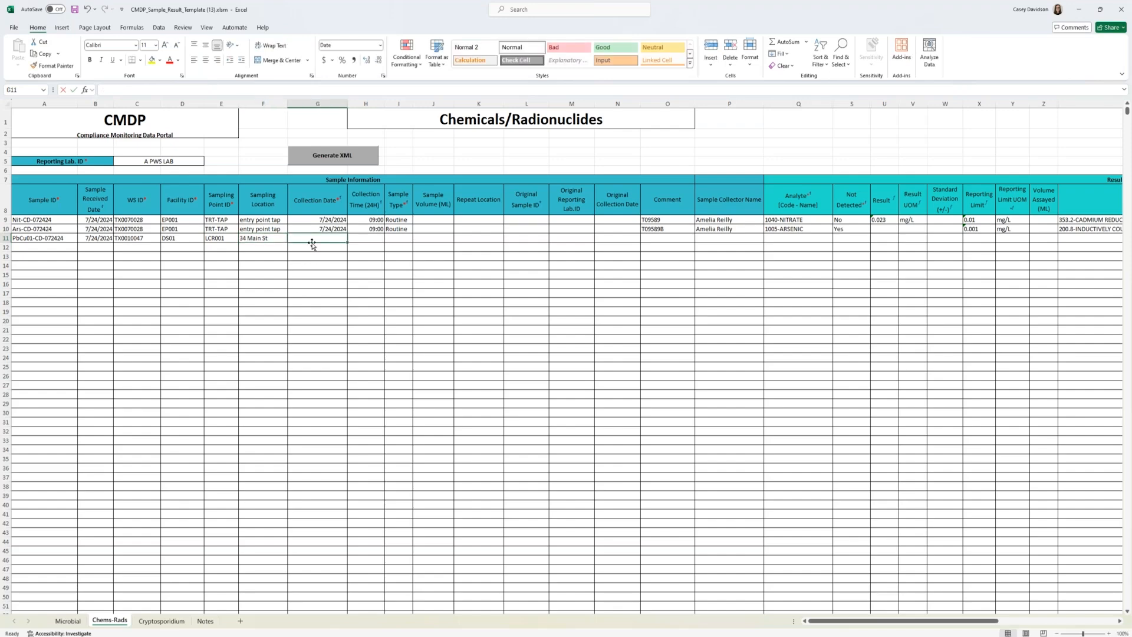
Step: Enter collection date 07/24/24 and collection time 10:00 for the lead and copper sample
text(07/24/)
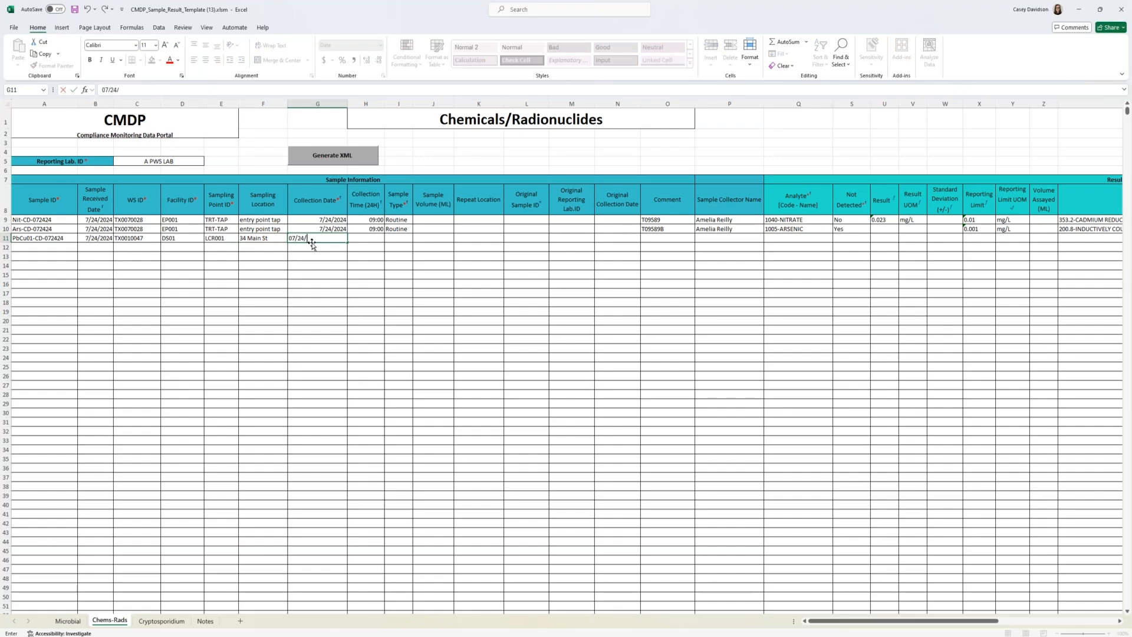
text(24)
key(Tab)
text(10:00)
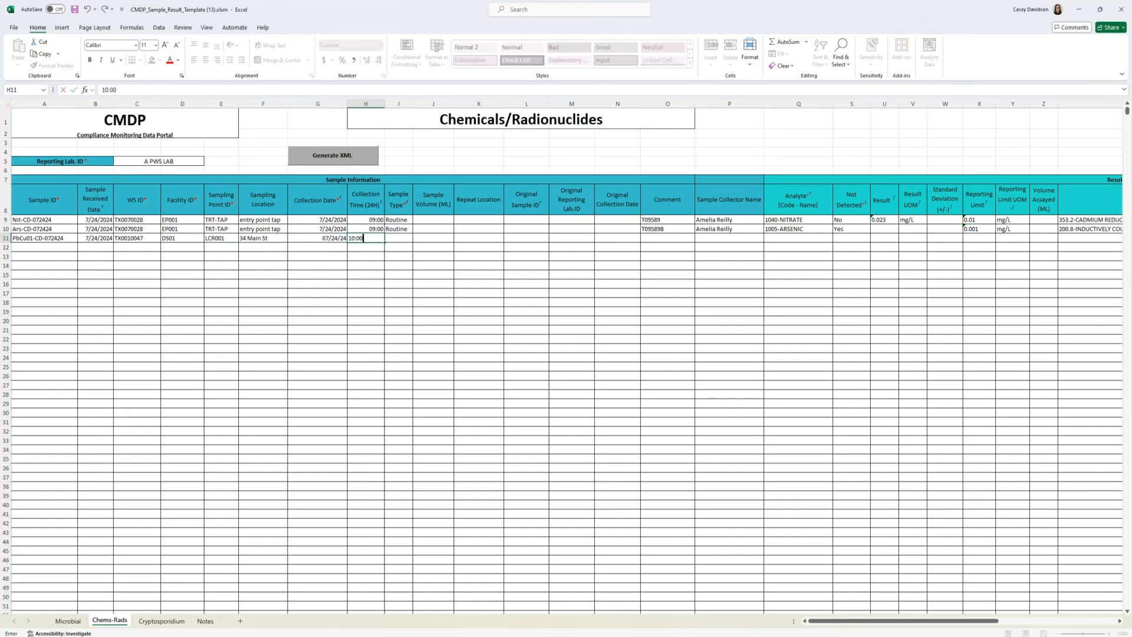
key(Tab)
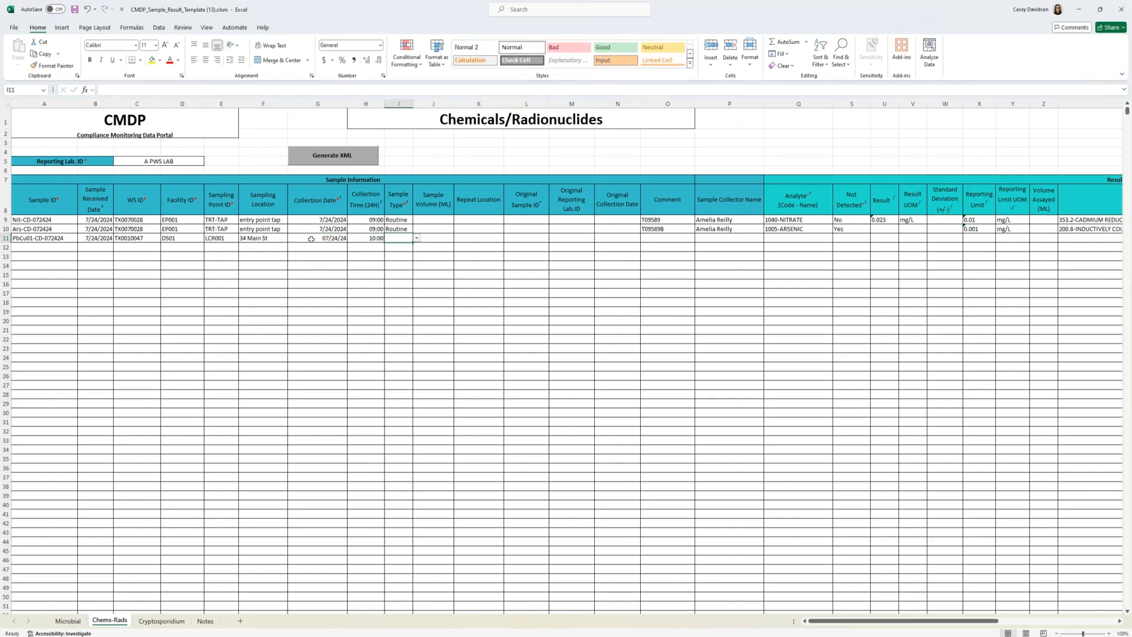
Step: Set the lead and copper sample's type to Routine and enter the sample collector's full name
click(416, 238)
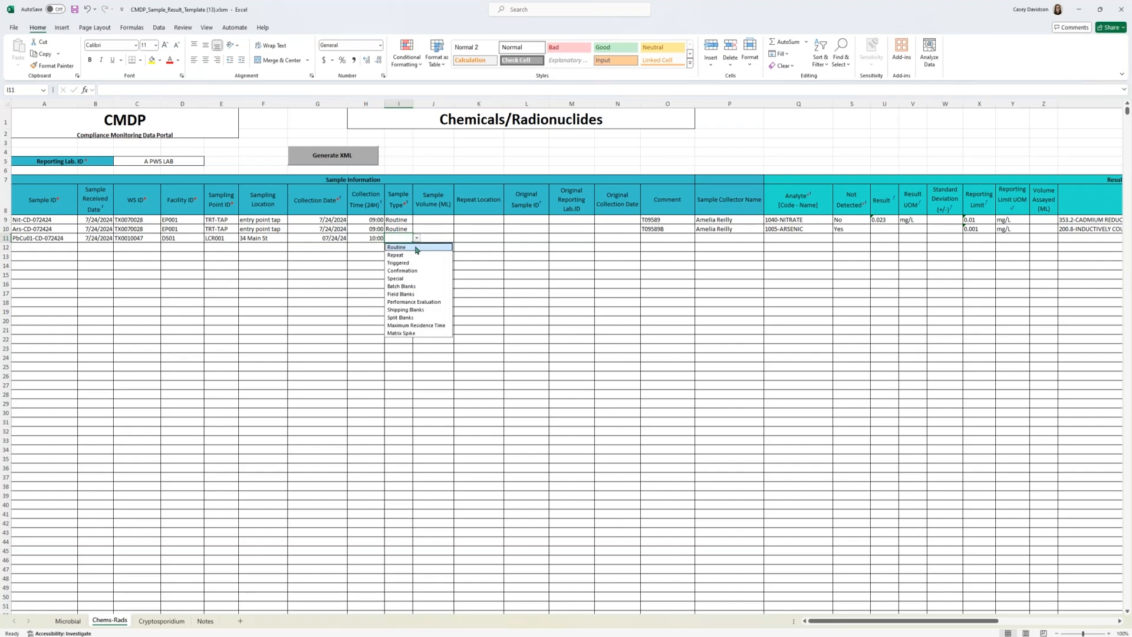
click(413, 248)
click(666, 238)
click(734, 236)
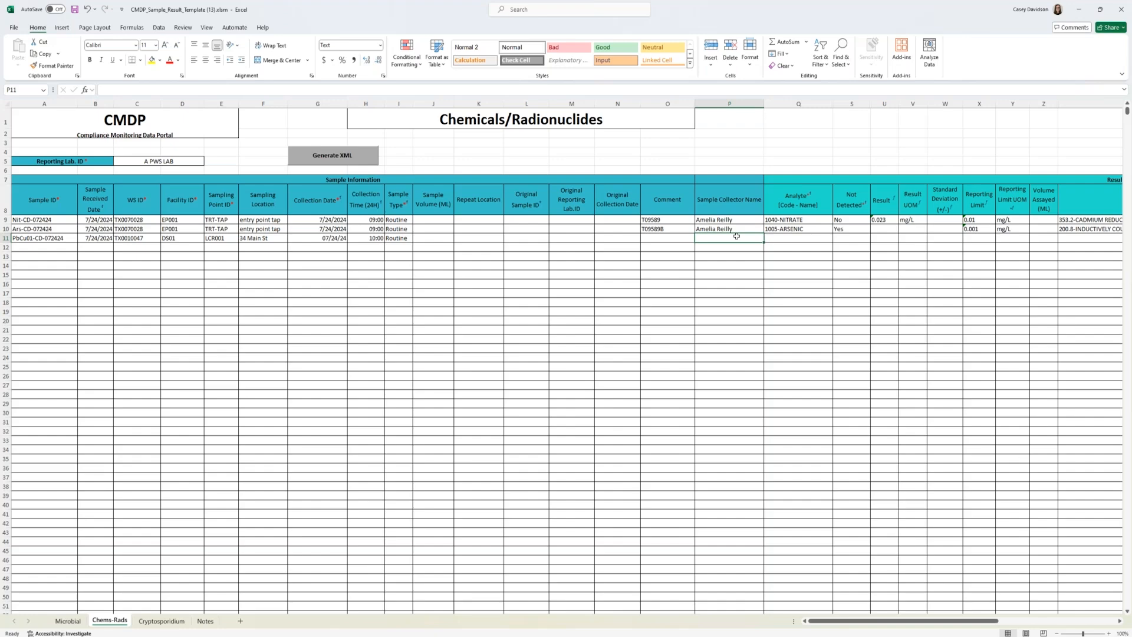
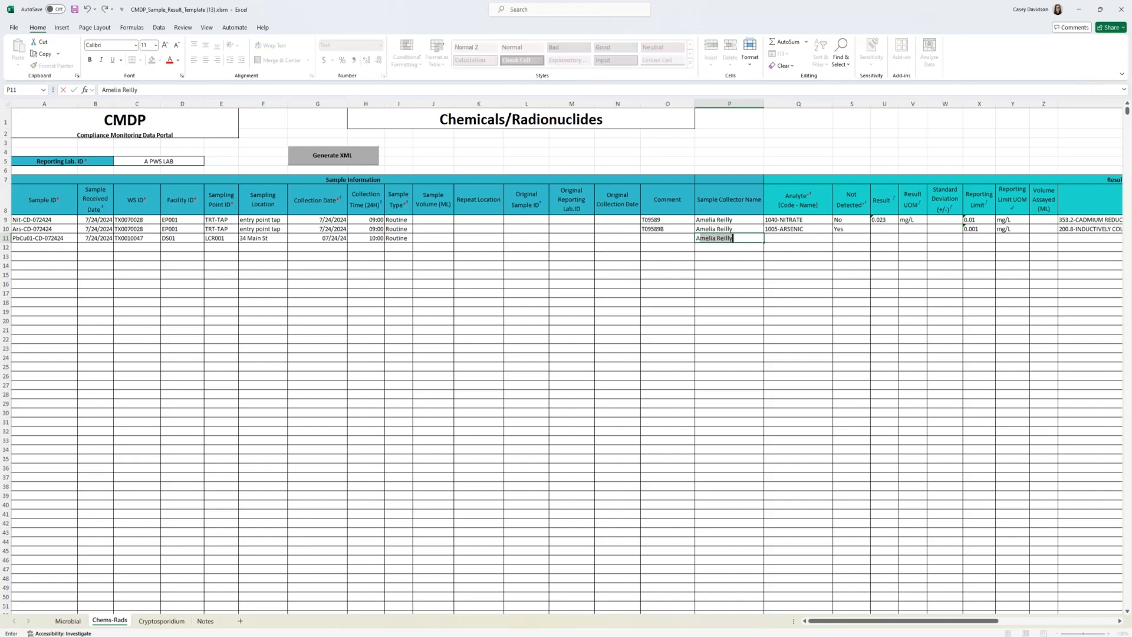
key(Tab)
Step: Set row 11's analyte to 1022-COPPER, FREE and its Not Detected value to No
click(838, 238)
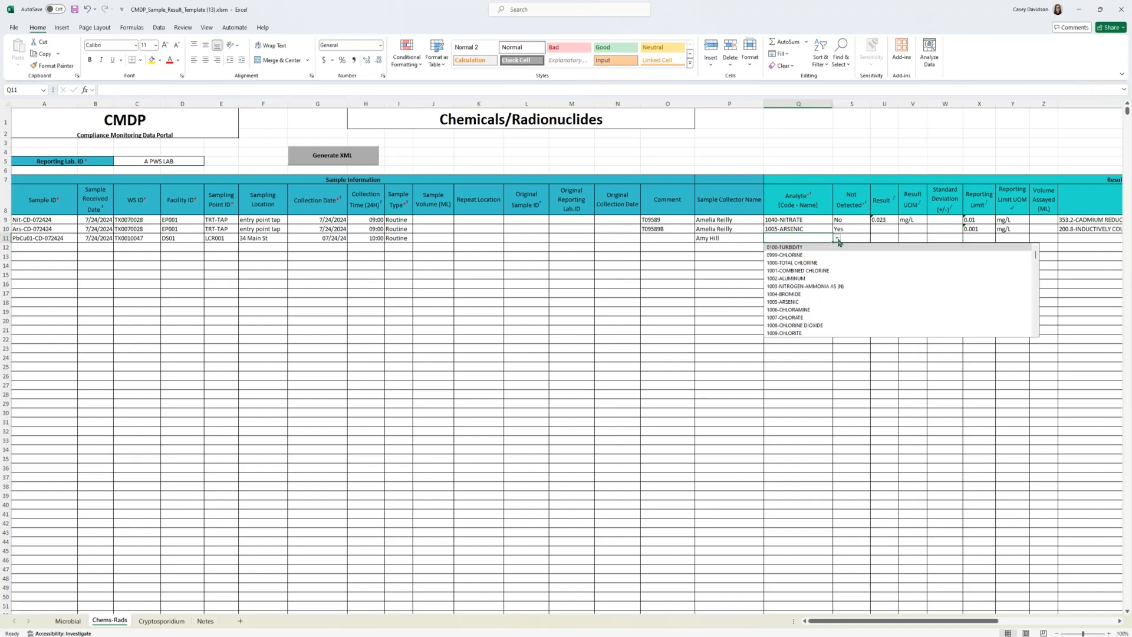
click(820, 240)
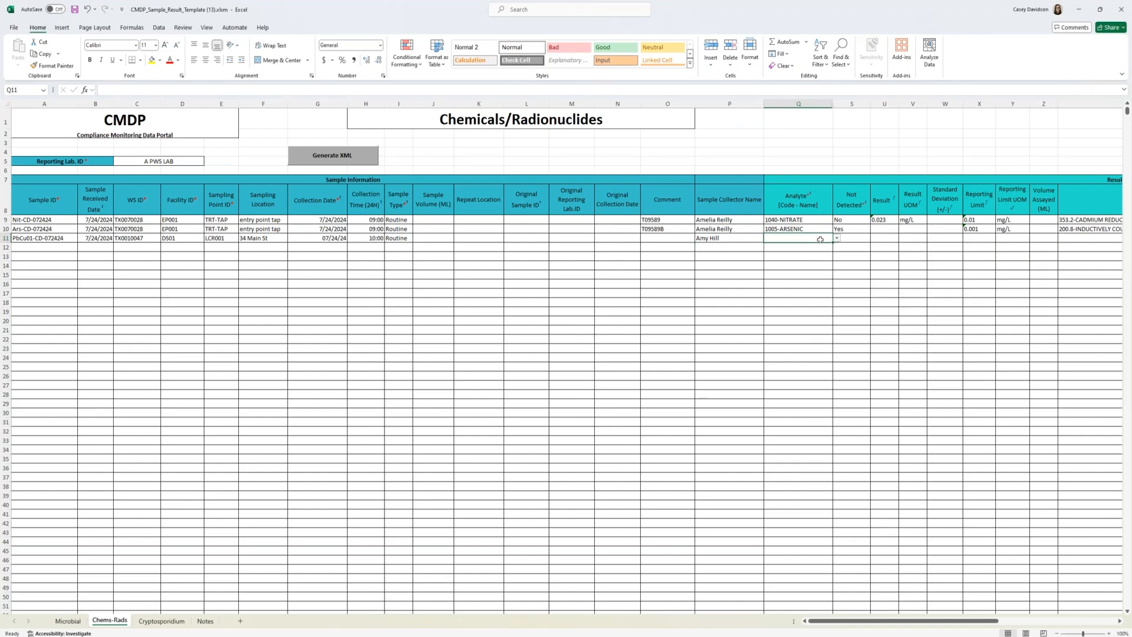
click(837, 238)
click(819, 250)
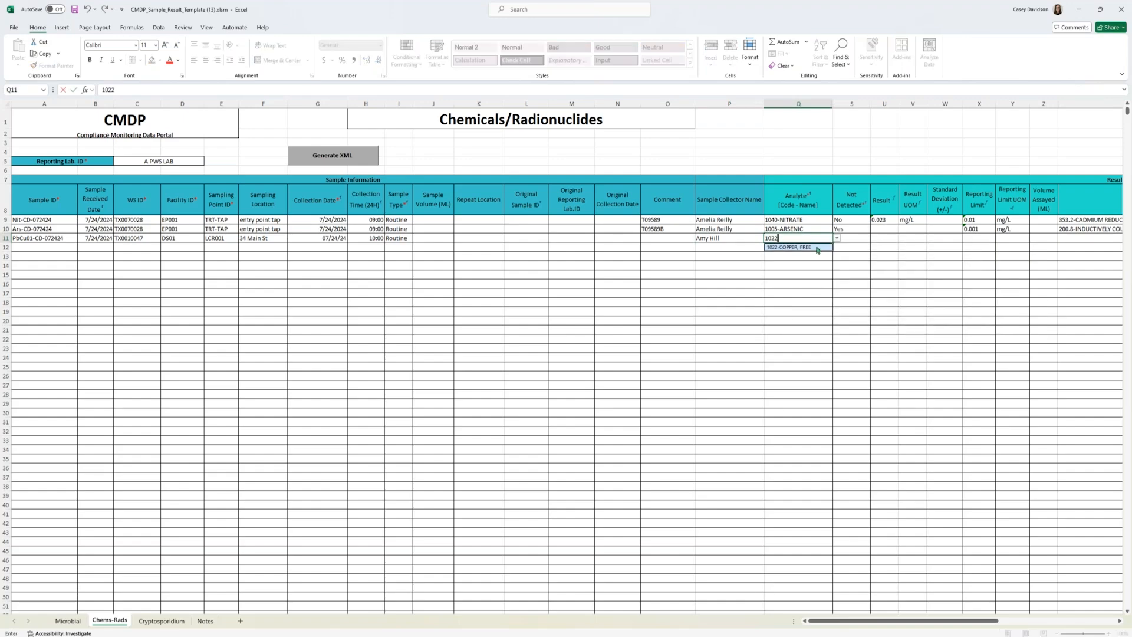
drag(868, 620, 895, 621)
click(696, 238)
click(718, 238)
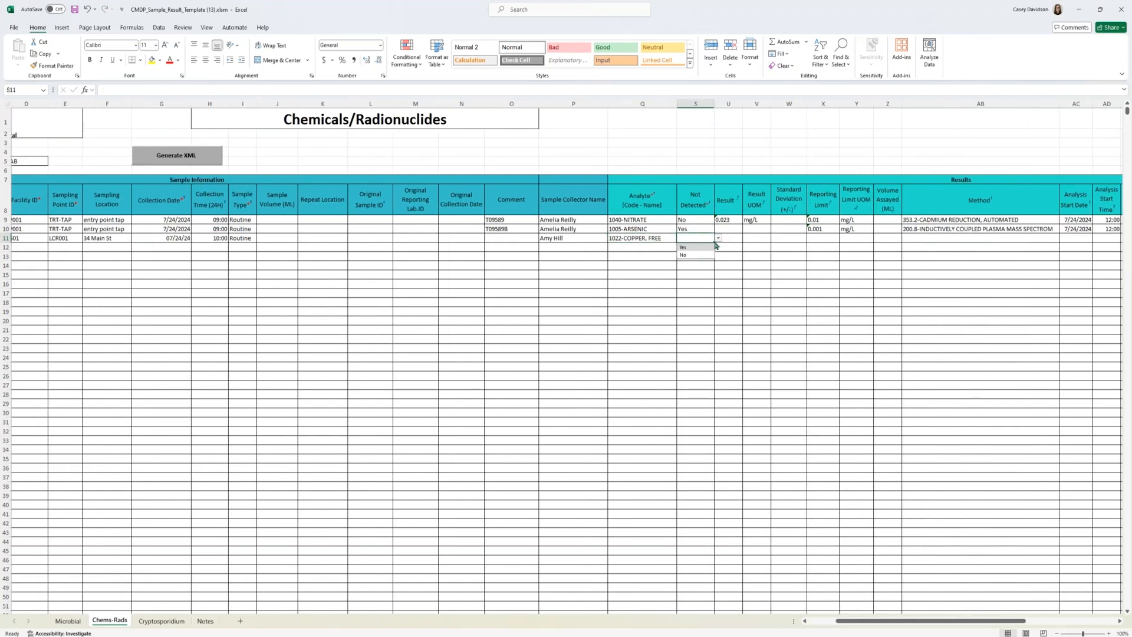
click(704, 254)
Step: Enter a copper result of 0.021 with mg/L as the result unit of measure
click(739, 237)
text(0.021)
key(Tab)
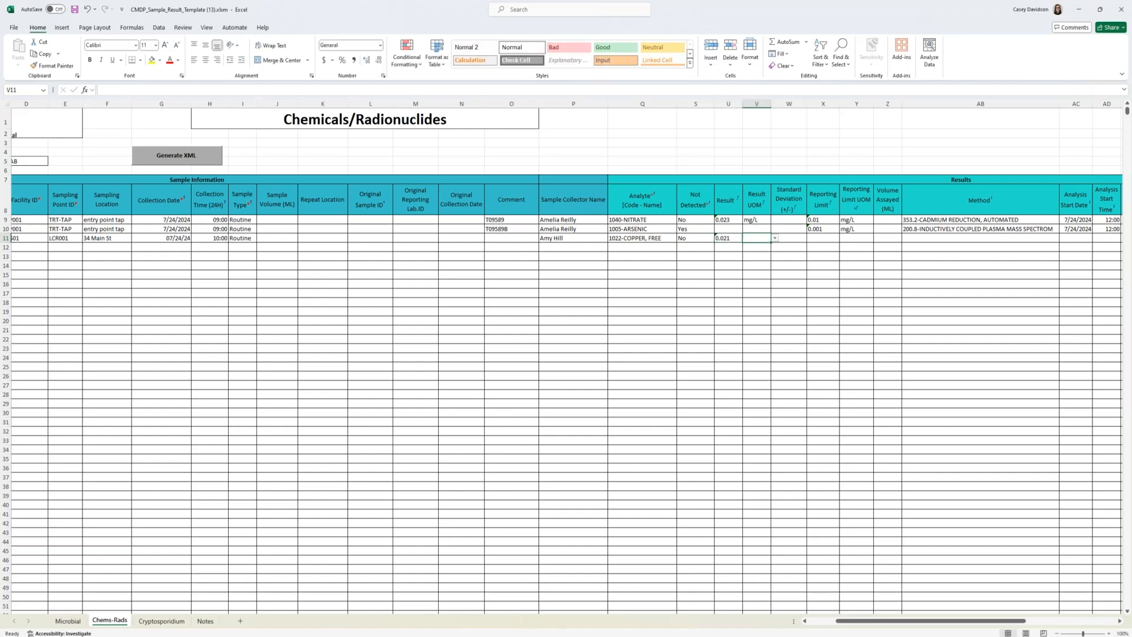
click(774, 238)
click(754, 251)
Step: Enter a copper reporting limit of 0.01 with mg/L as the reporting limit unit
click(832, 236)
text(0.01)
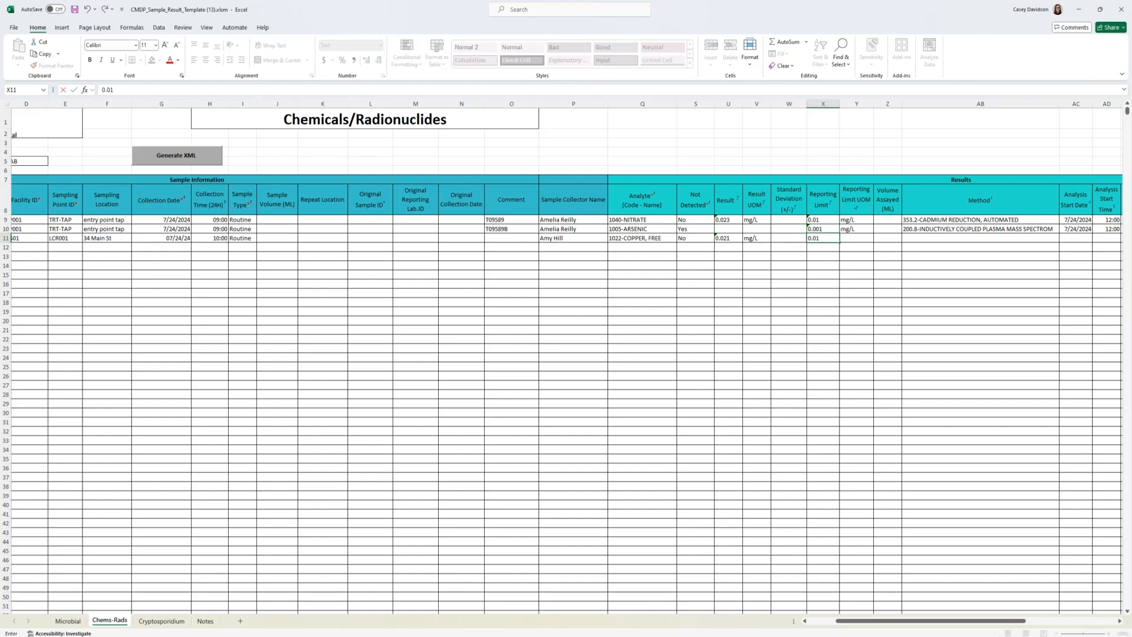
key(Tab)
text(ng)
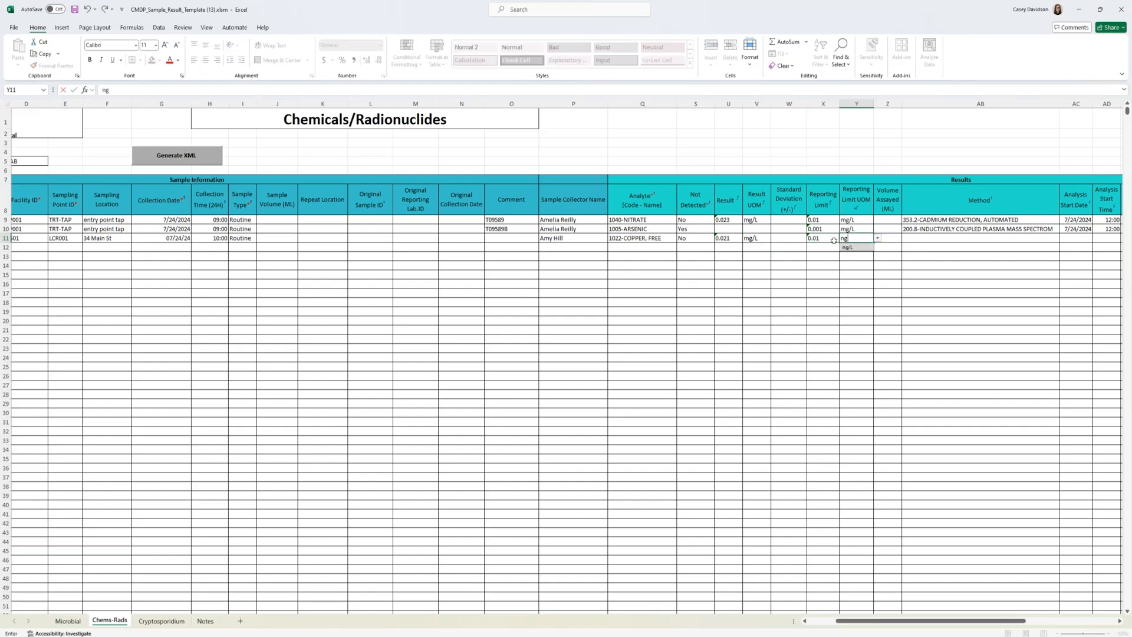
key(BackSpace)
key(BackSpace)
text(mg/)
click(861, 247)
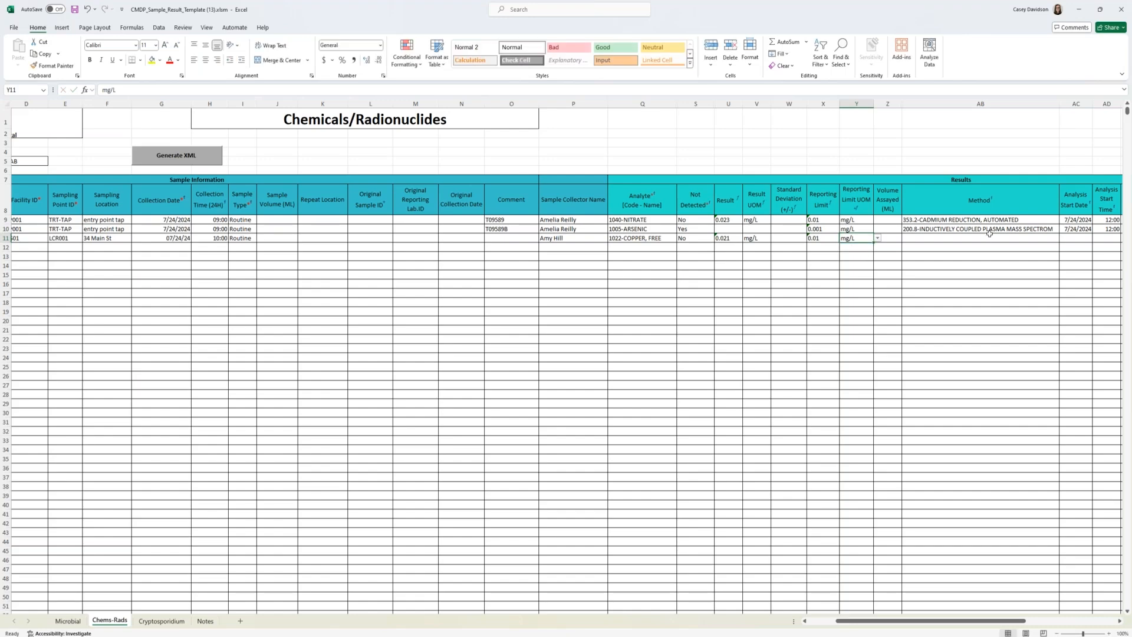
Step: Set the copper method to 200.8-INDUCTIVELY COUPLED PLASMA MASS SPECTROM
click(988, 237)
text(200)
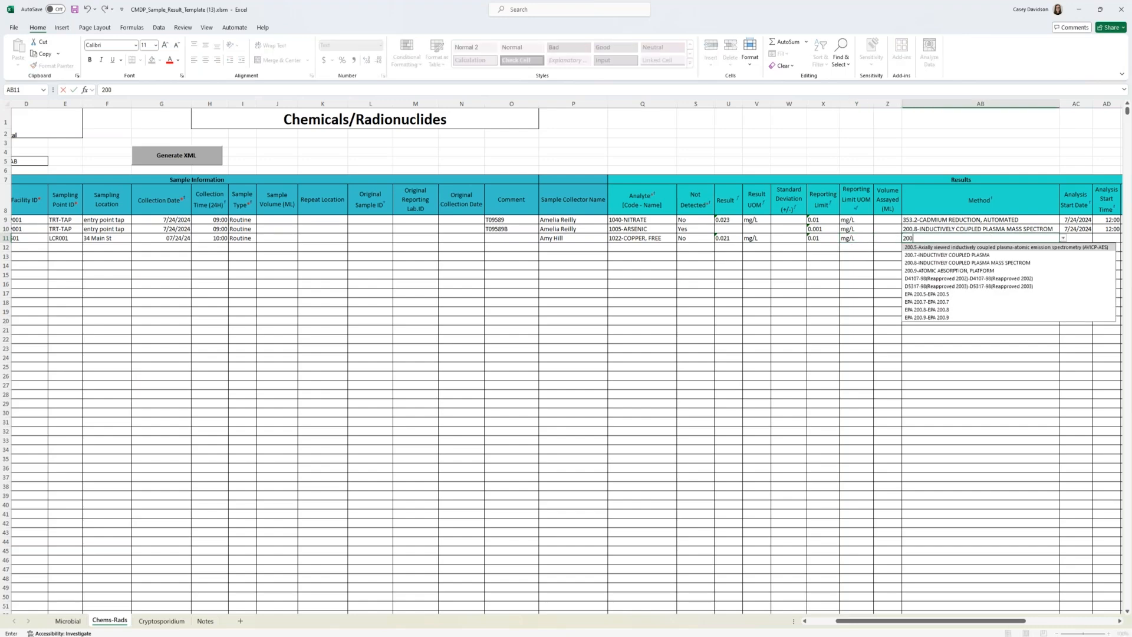
text(.8)
click(1002, 248)
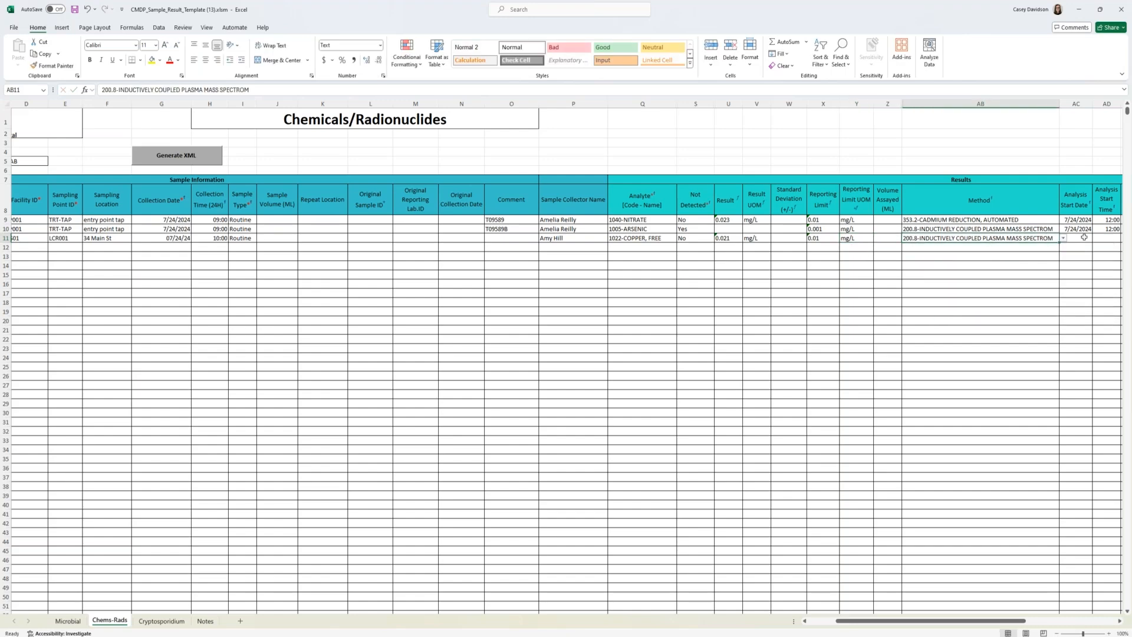
Step: Enter analysis start date 07/24/2024 and analysis start time 12:00 for the copper result
click(1083, 237)
text(07/24/2024)
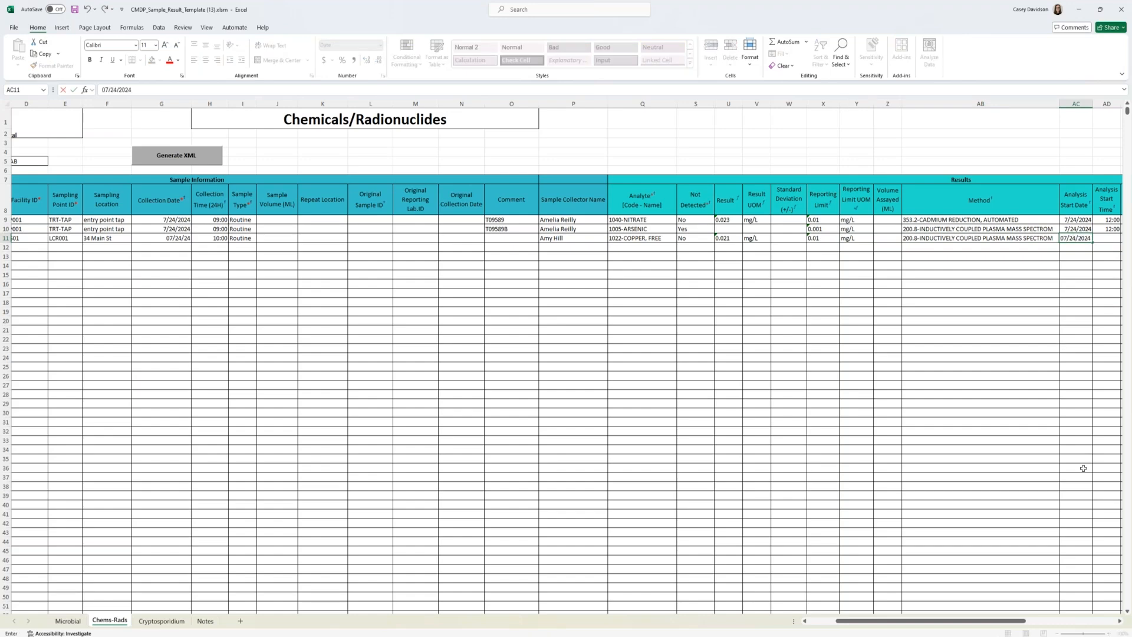
key(Tab)
drag(948, 622, 984, 622)
text(12:00)
key(Tab)
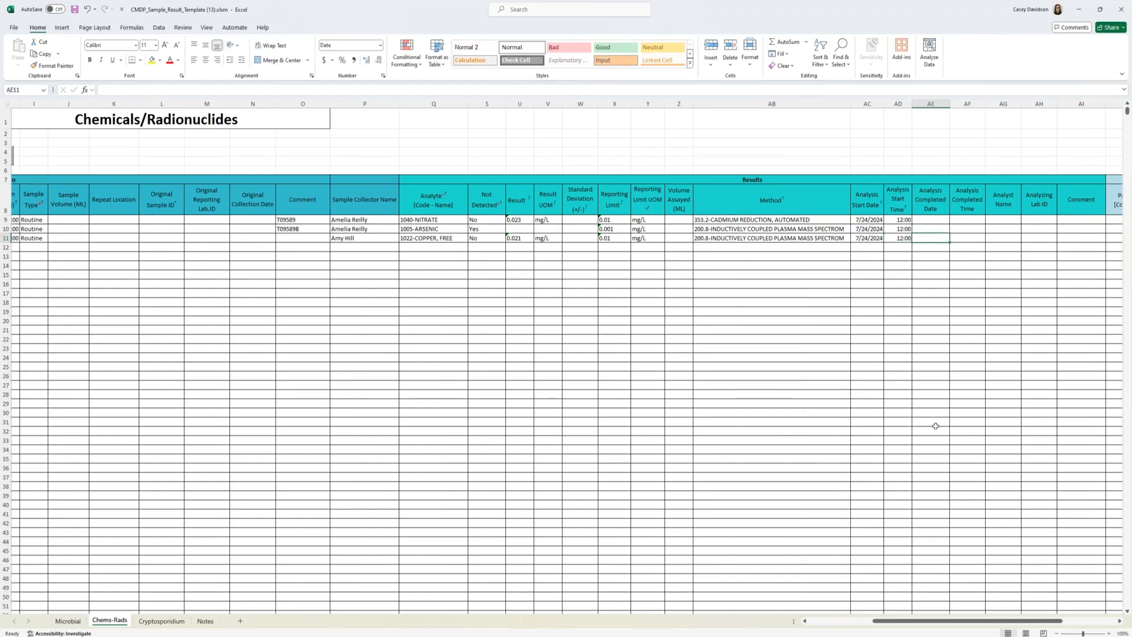
Step: Add 1030-LEAD as the analyte in row 12, directly below the copper result
drag(966, 624, 843, 614)
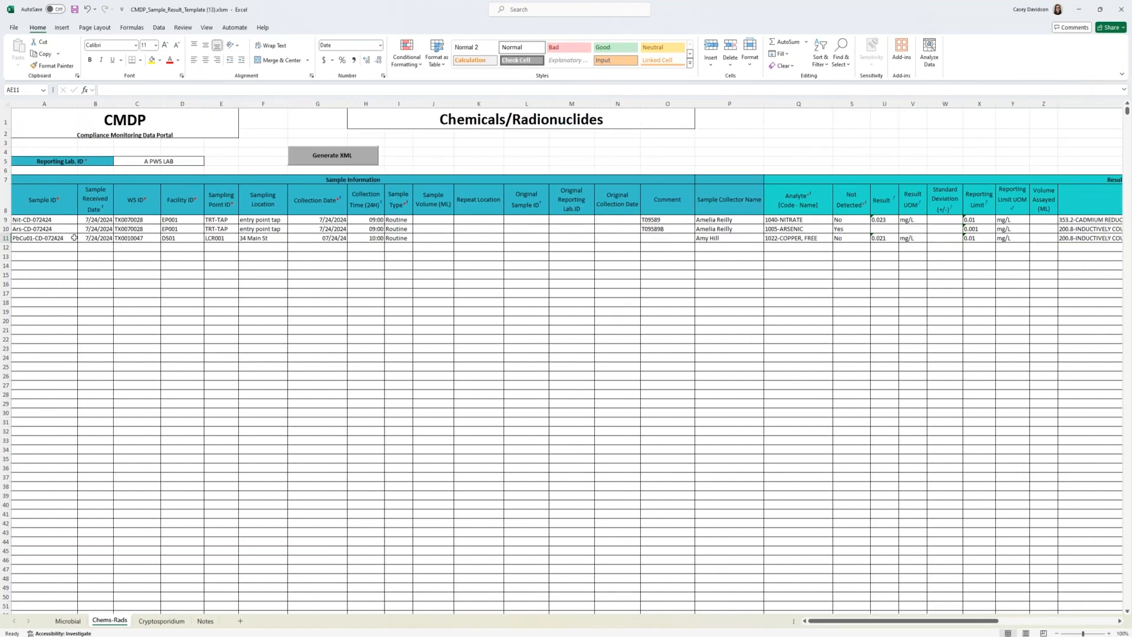
drag(54, 239, 752, 254)
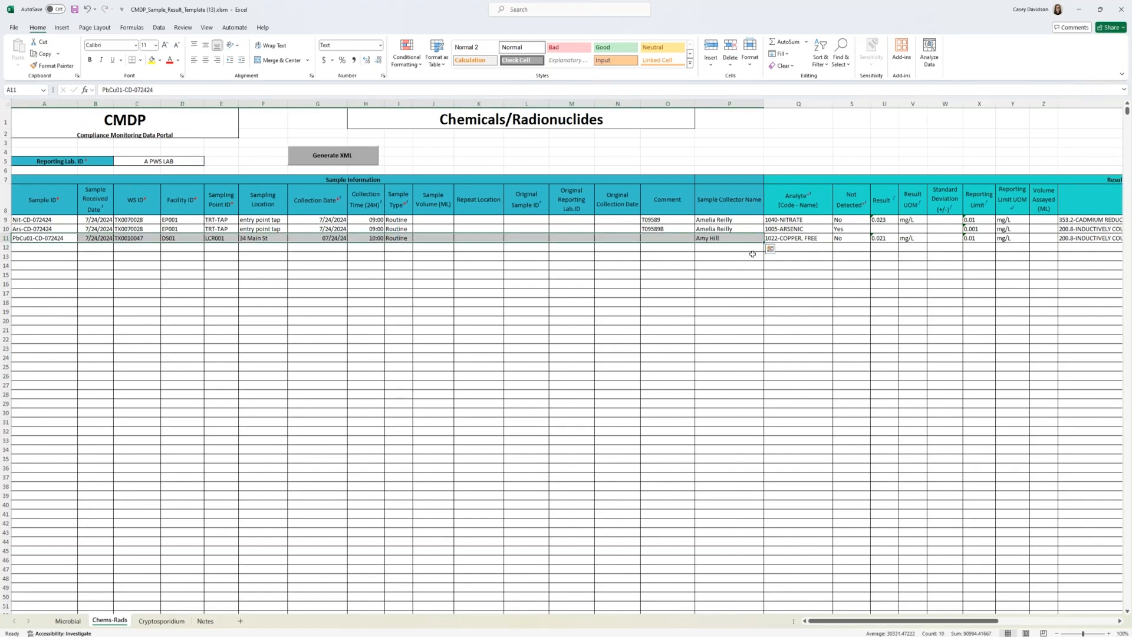
click(800, 248)
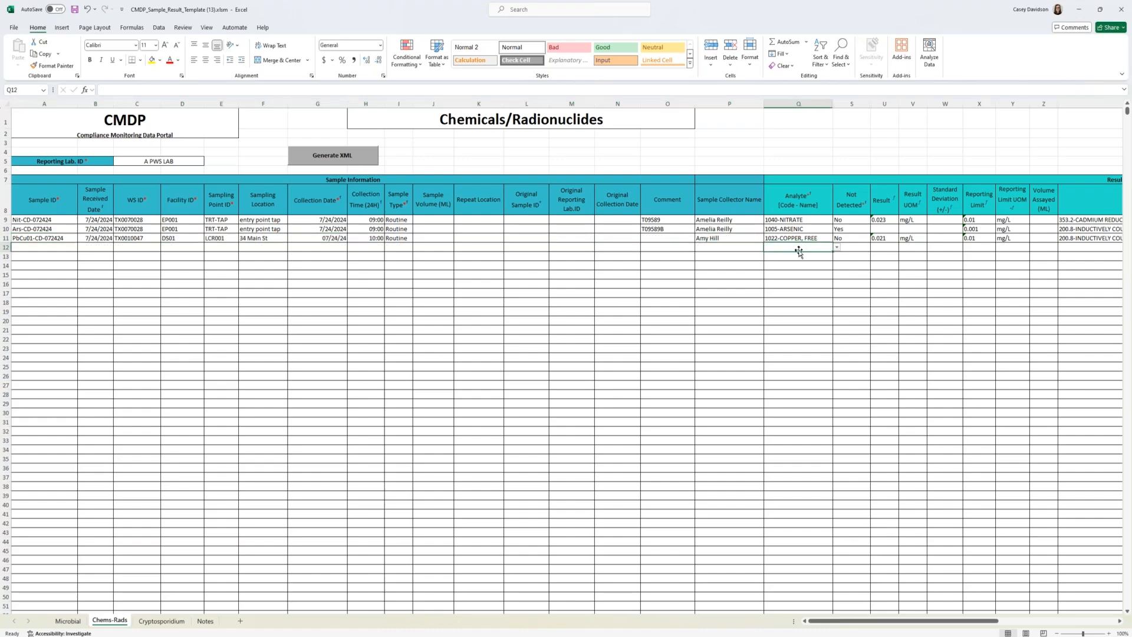
text(103)
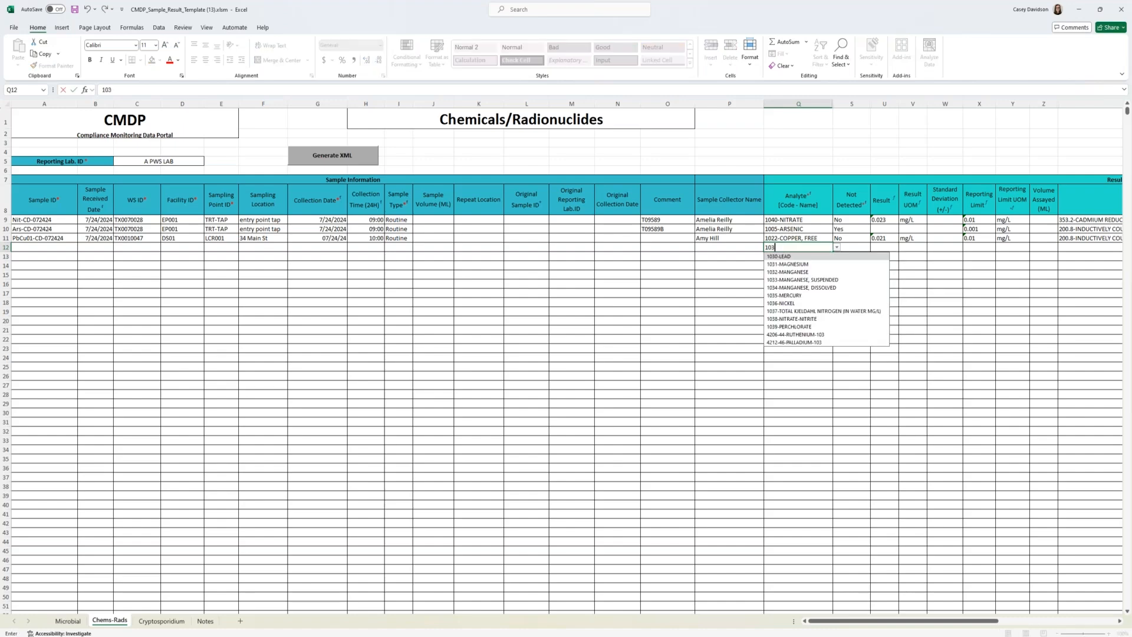
text(0)
click(779, 256)
drag(730, 247, 12, 246)
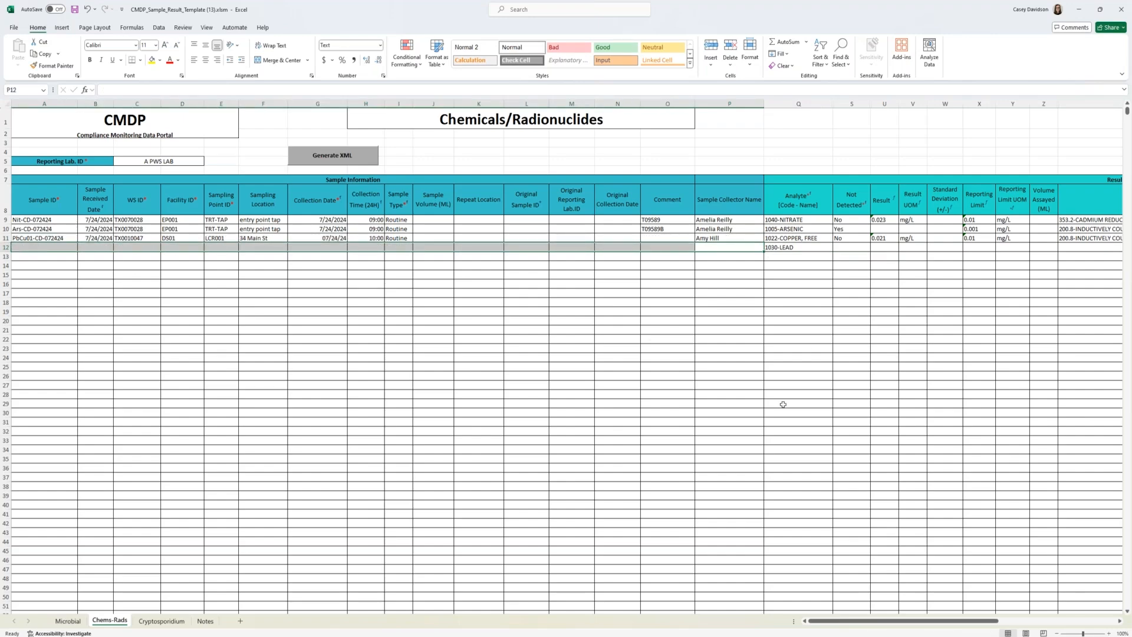
drag(883, 622, 900, 622)
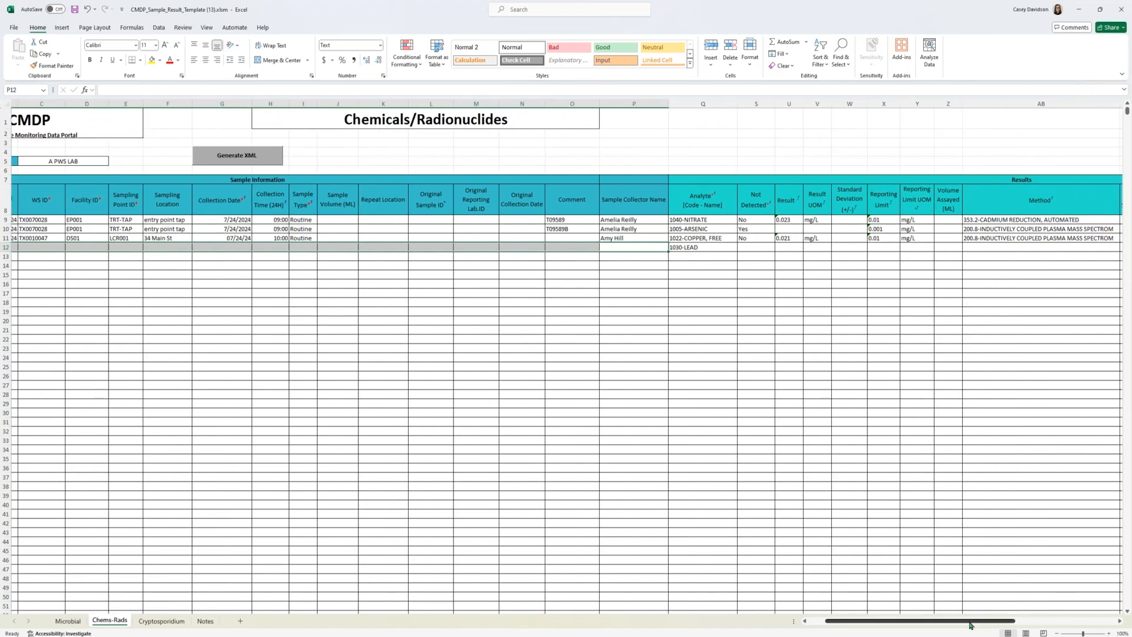
drag(971, 625, 908, 626)
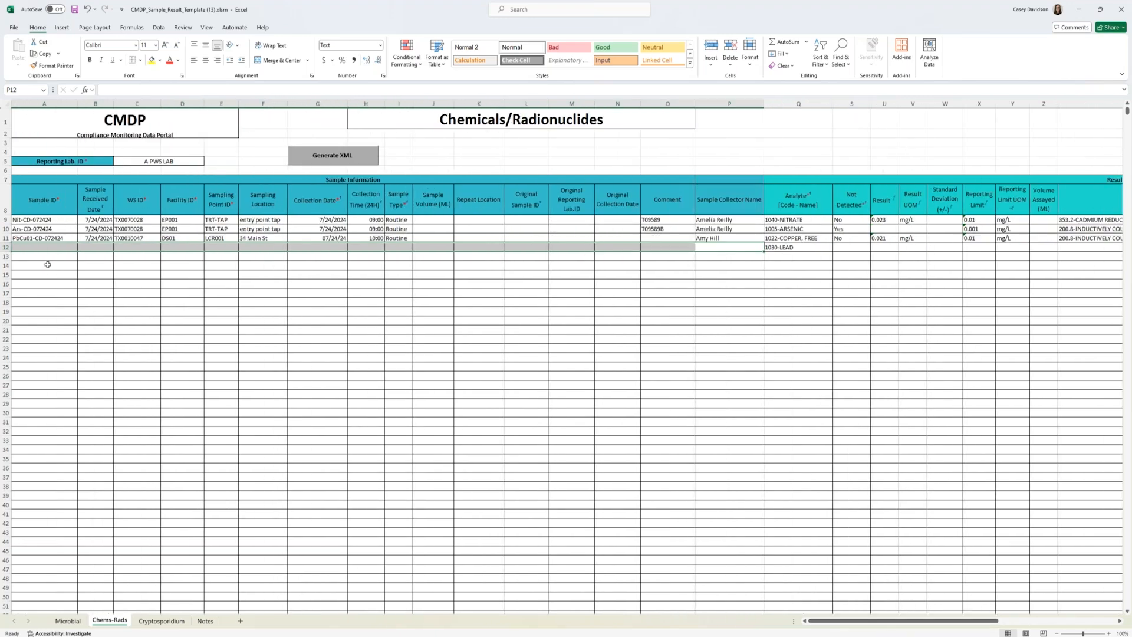
click(6, 256)
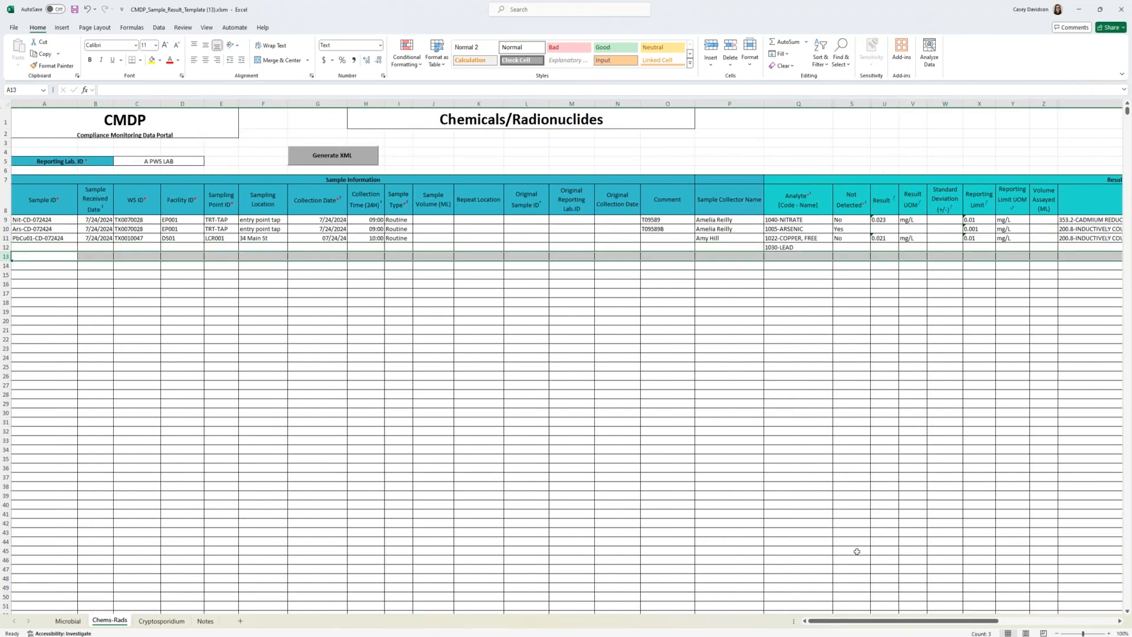
Step: Set the Not Detected value of the lead result in row 12 to No
drag(854, 620, 896, 620)
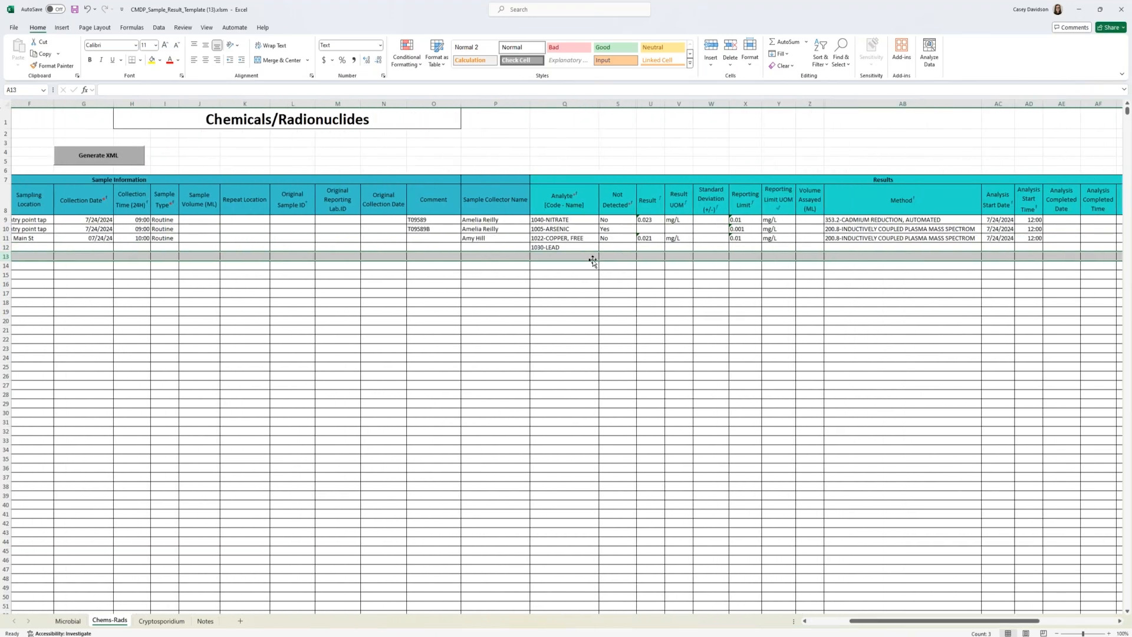
click(614, 244)
text(N)
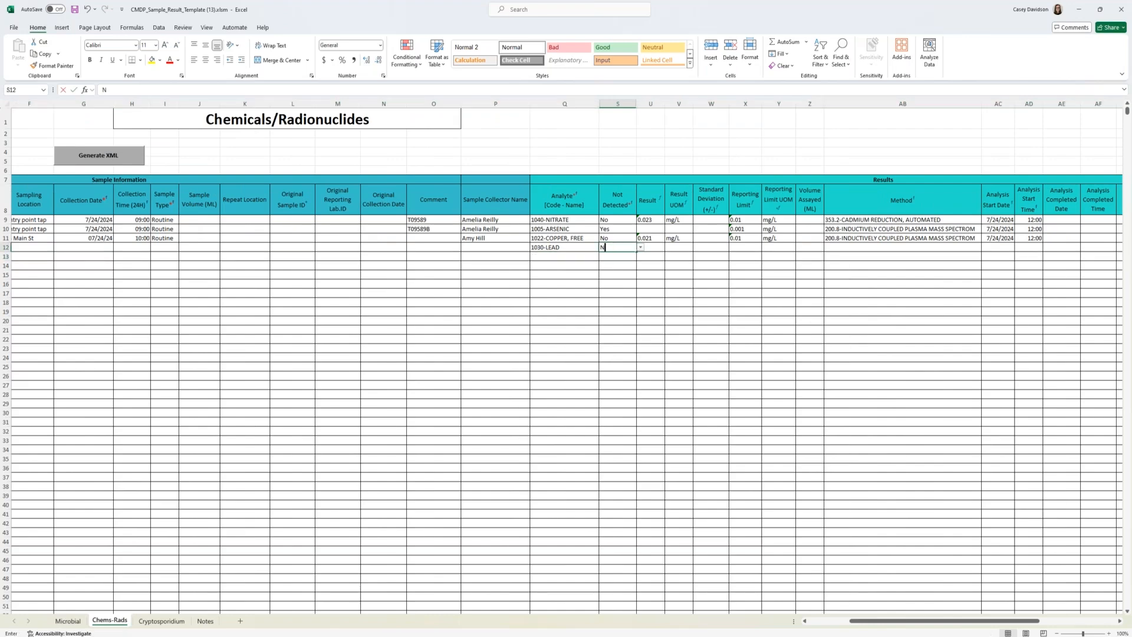
text(o)
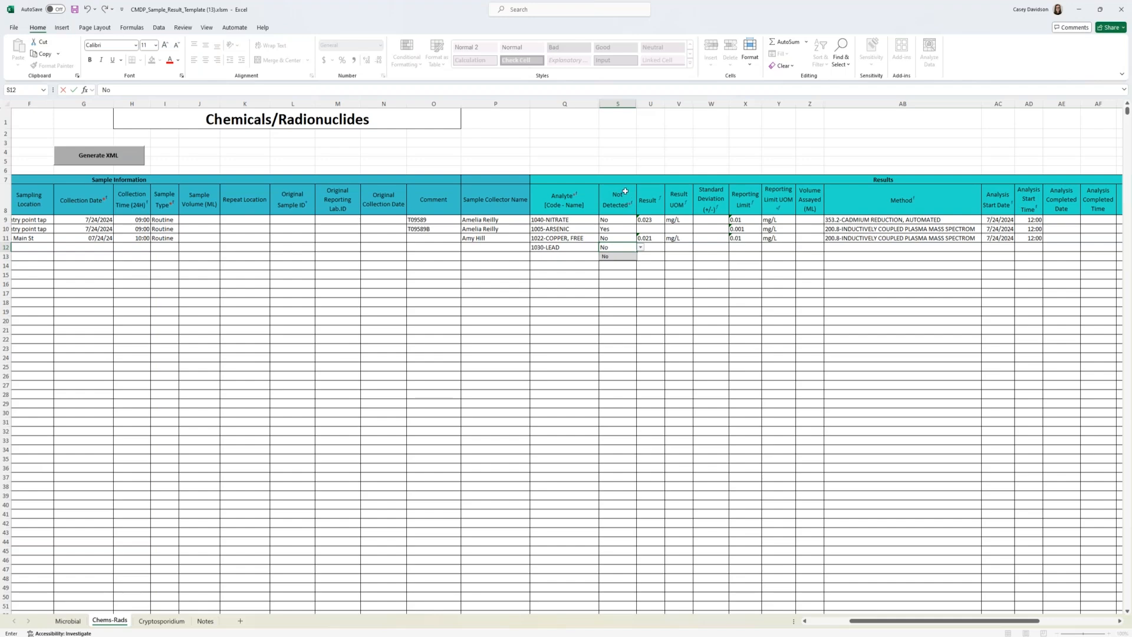
click(654, 272)
click(633, 245)
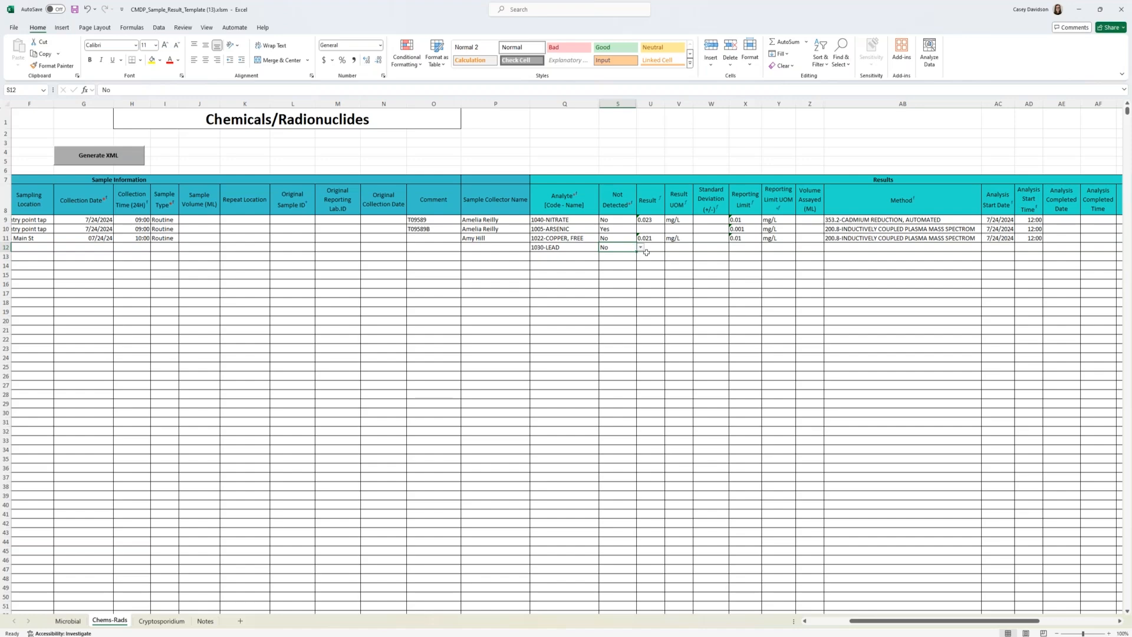
click(640, 248)
click(606, 256)
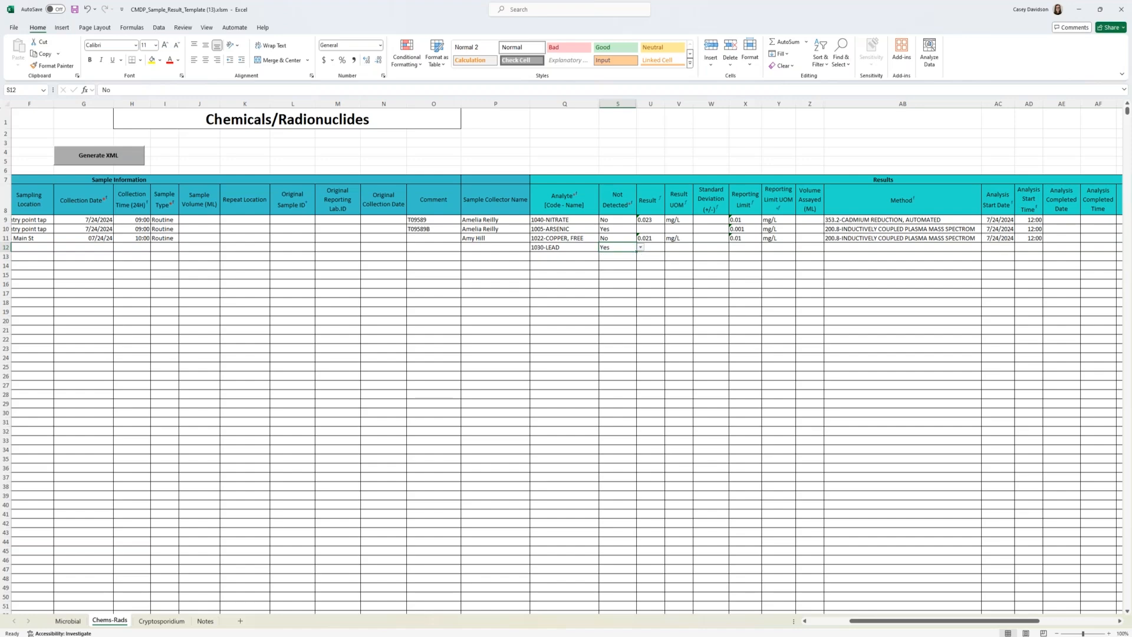
click(641, 248)
click(605, 264)
click(655, 250)
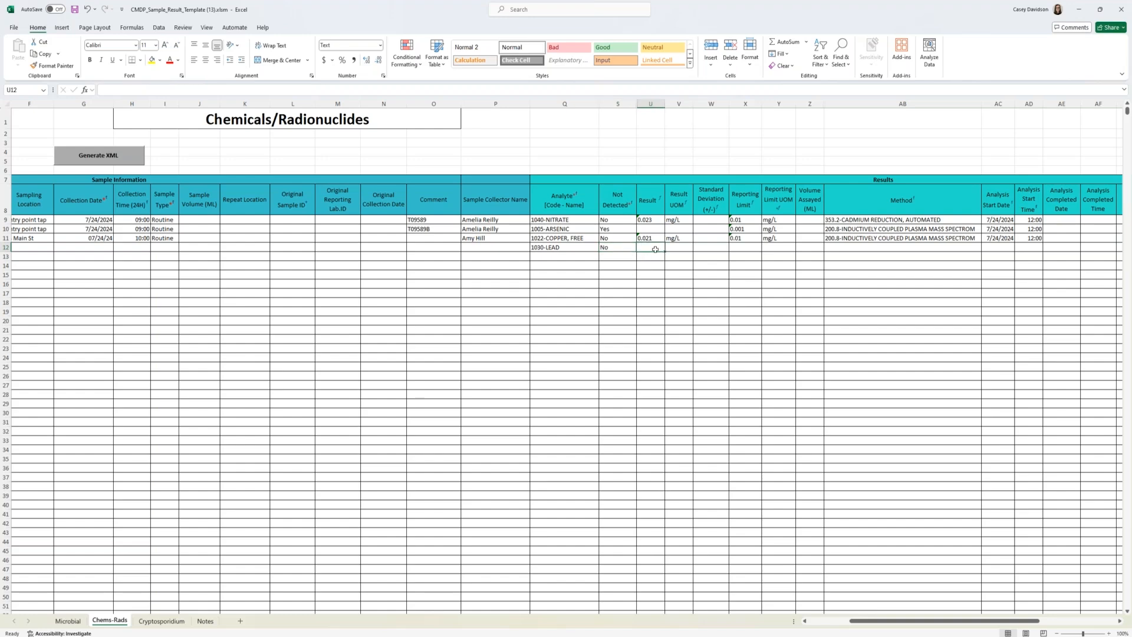
Step: Set the Not Detected value of the lead result in row 12 to Yes
click(626, 247)
click(640, 249)
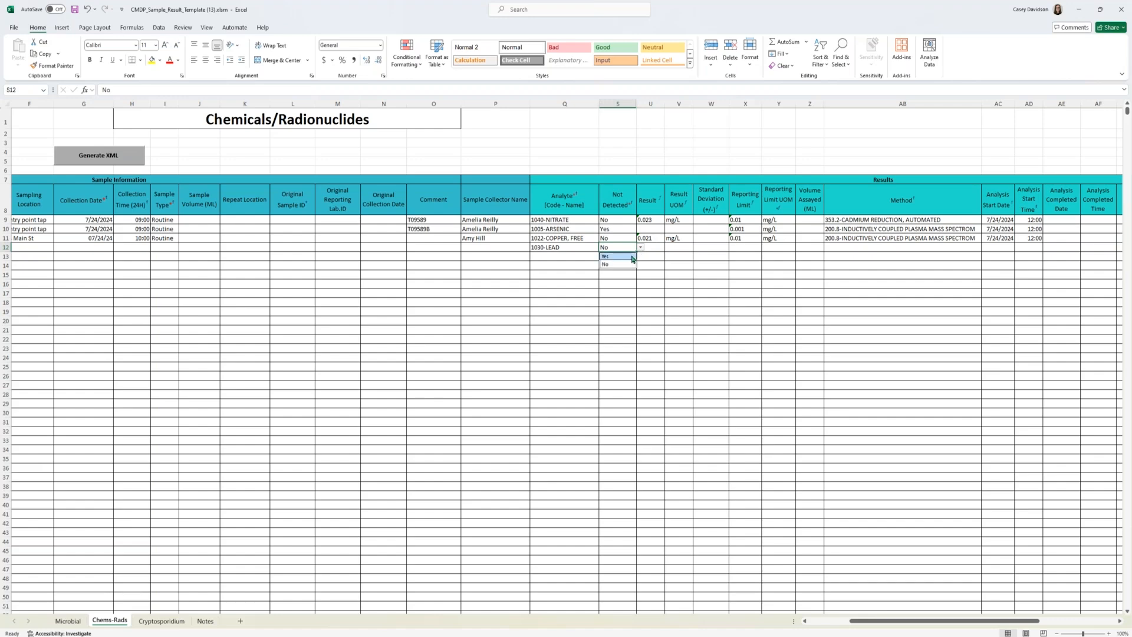
click(631, 257)
key(Tab)
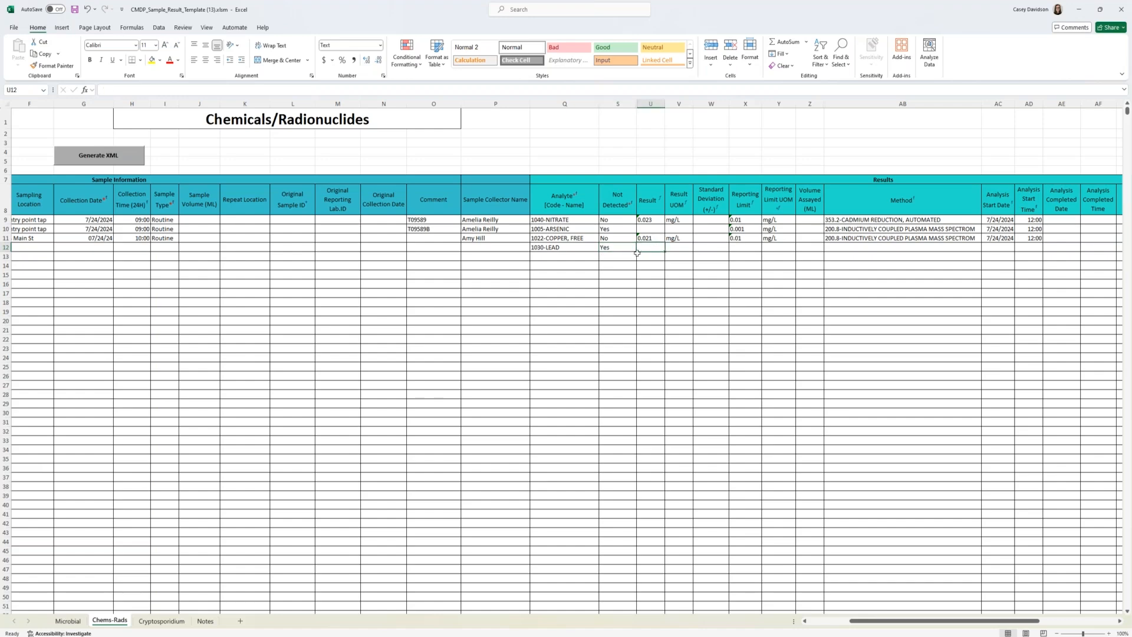
Step: Enter a reporting limit of 0.01 with the unit mg/L for the lead result in row 12
click(756, 246)
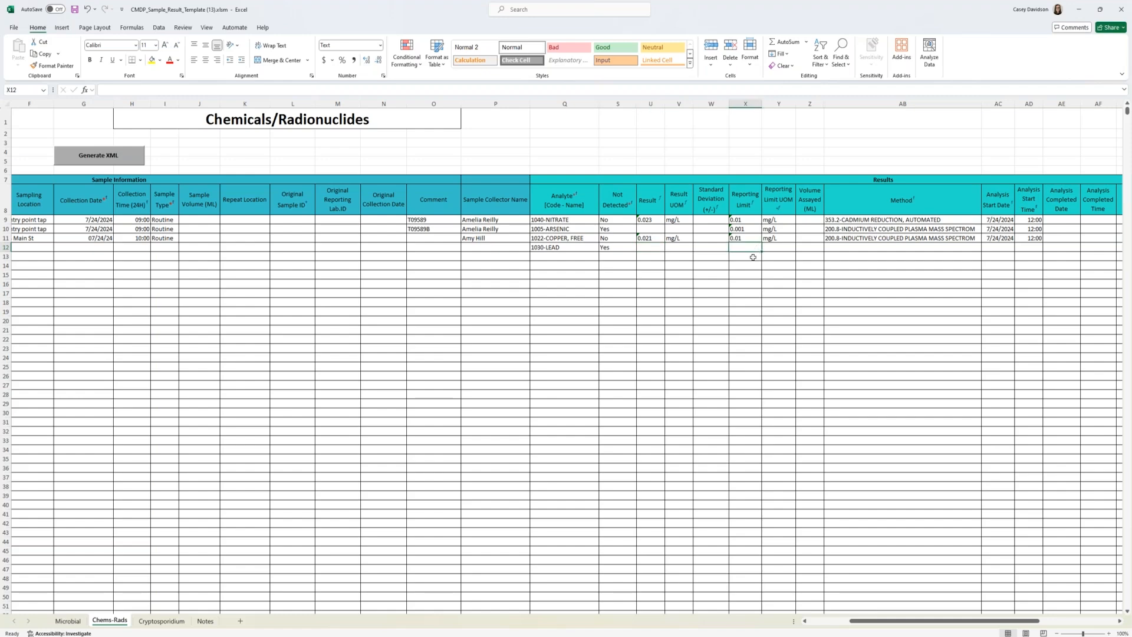
text(0.01)
key(Tab)
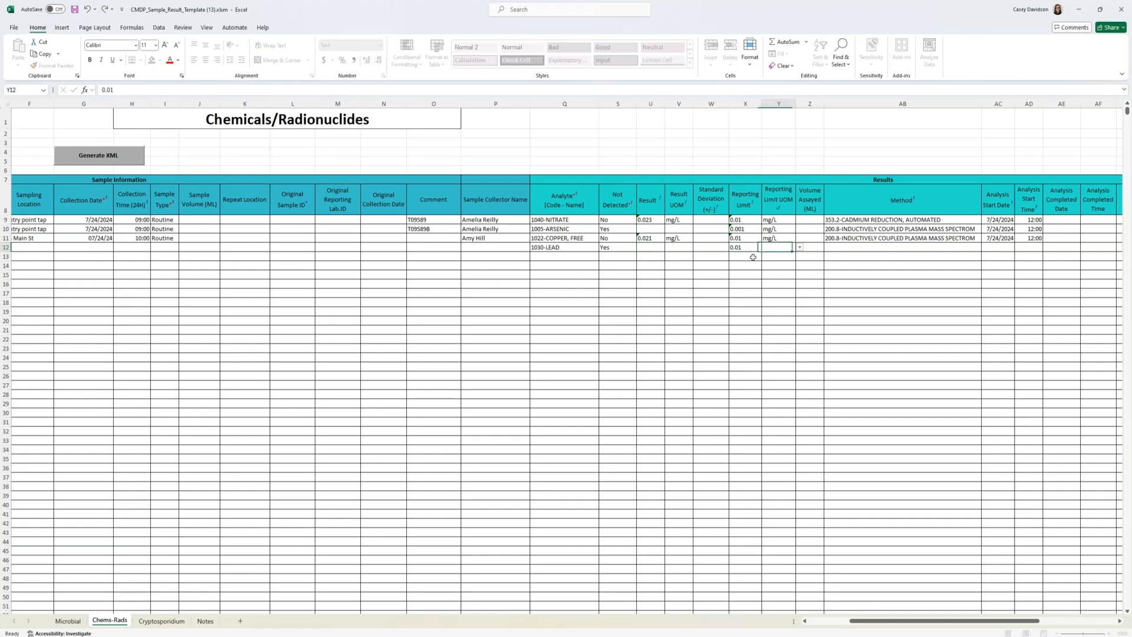
text(mg/)
click(769, 257)
Step: Set the lead result's method to 200.8-INDUCTIVELY COUPLED PLASMA MASS SPECTROM
click(962, 250)
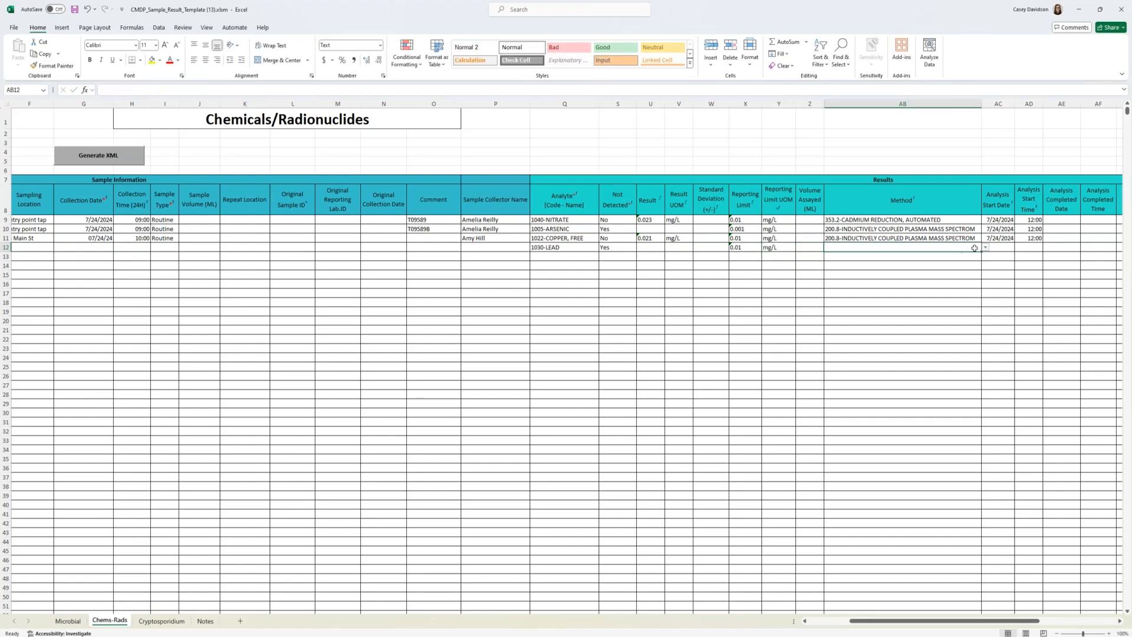
text(200.8)
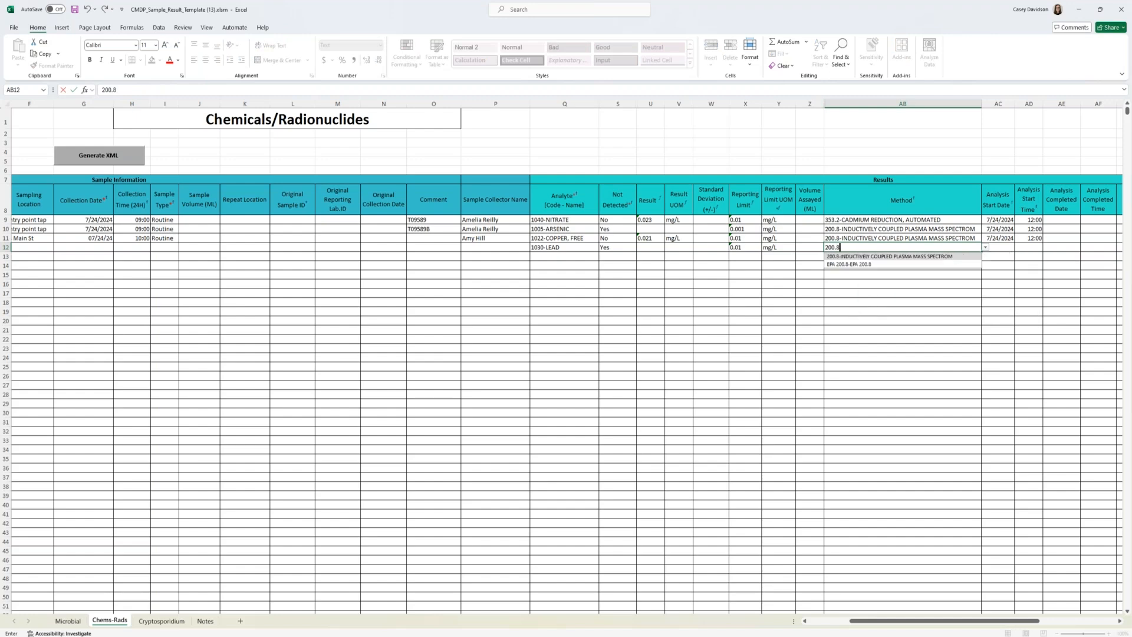
click(950, 256)
key(Tab)
Step: Enter analysis start date 07/24/2024 and analysis start time 12:00 for the lead result
text(07/2)
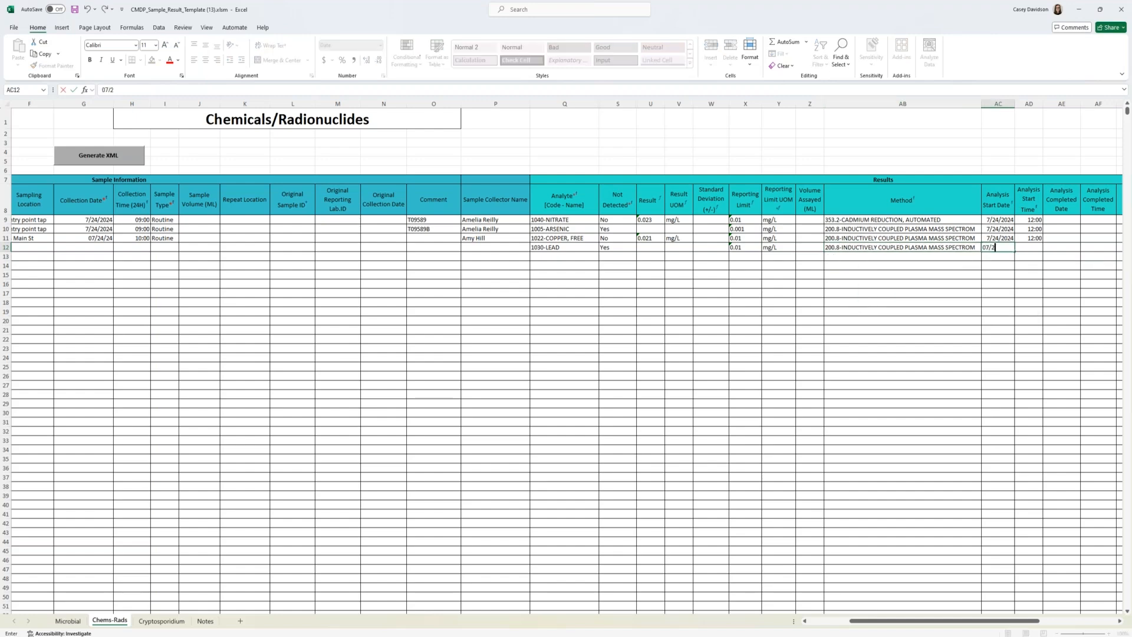
text(4/2024)
key(Tab)
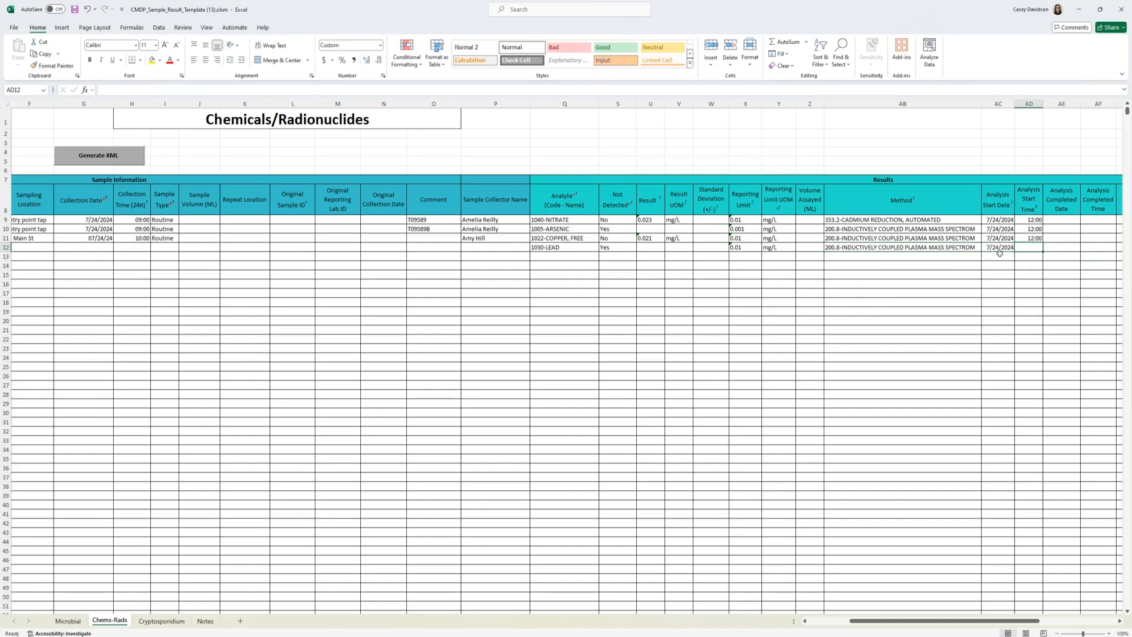
text(12)
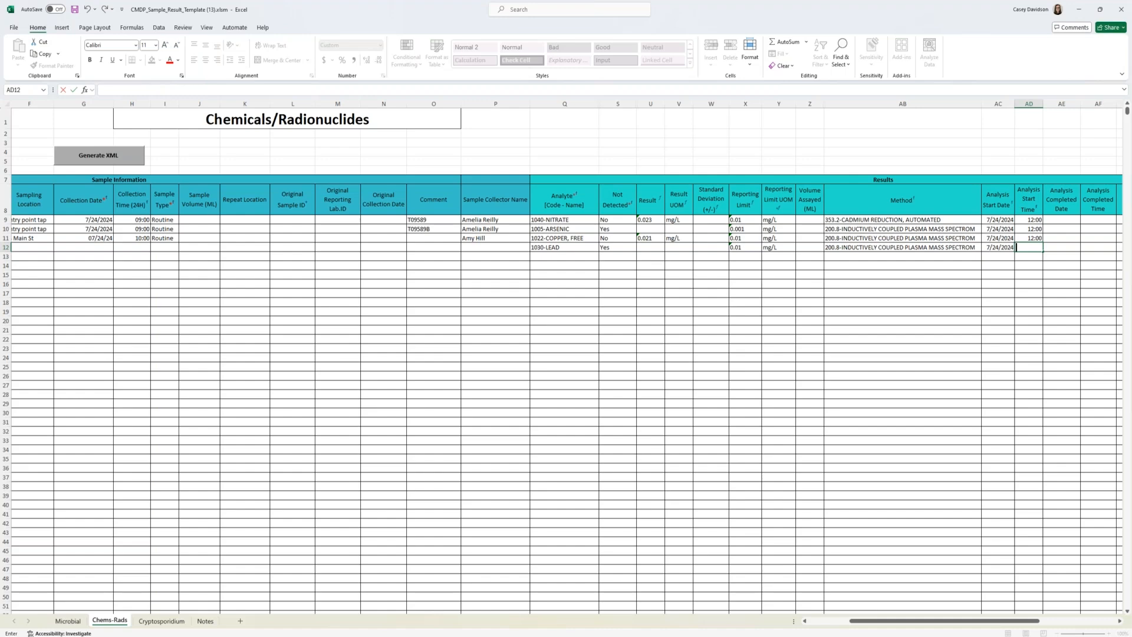
text(12:00)
key(Tab)
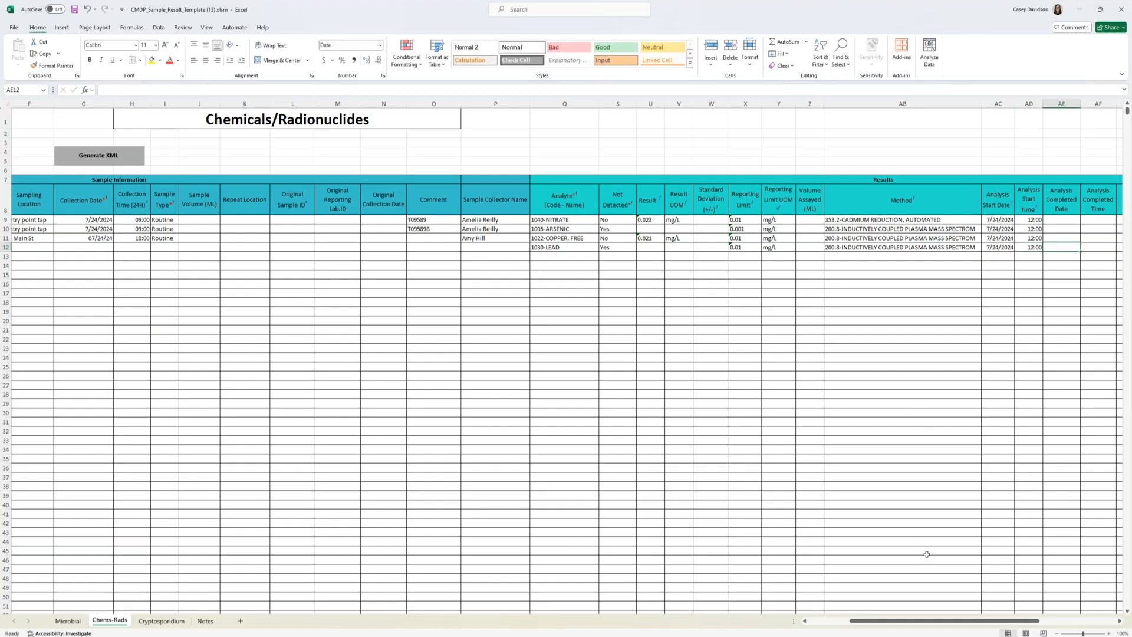
Step: Start a second lead/copper sample in row 13 with sample ID PbCu02-CD-072424 and sample received date 07/24/2024
drag(956, 625, 982, 624)
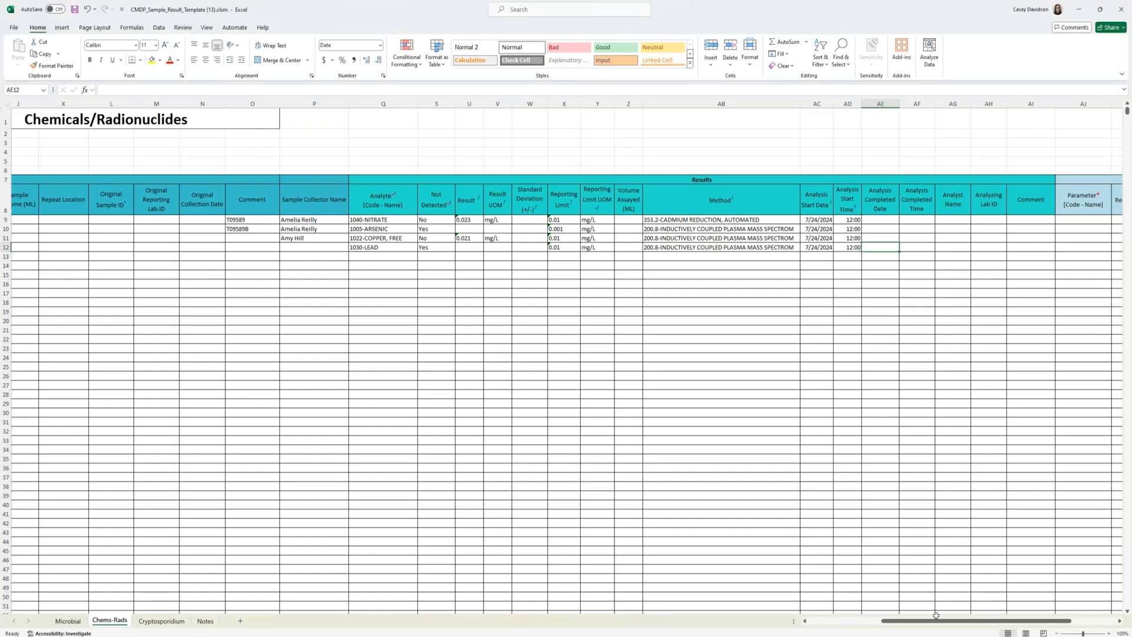
drag(936, 621, 781, 612)
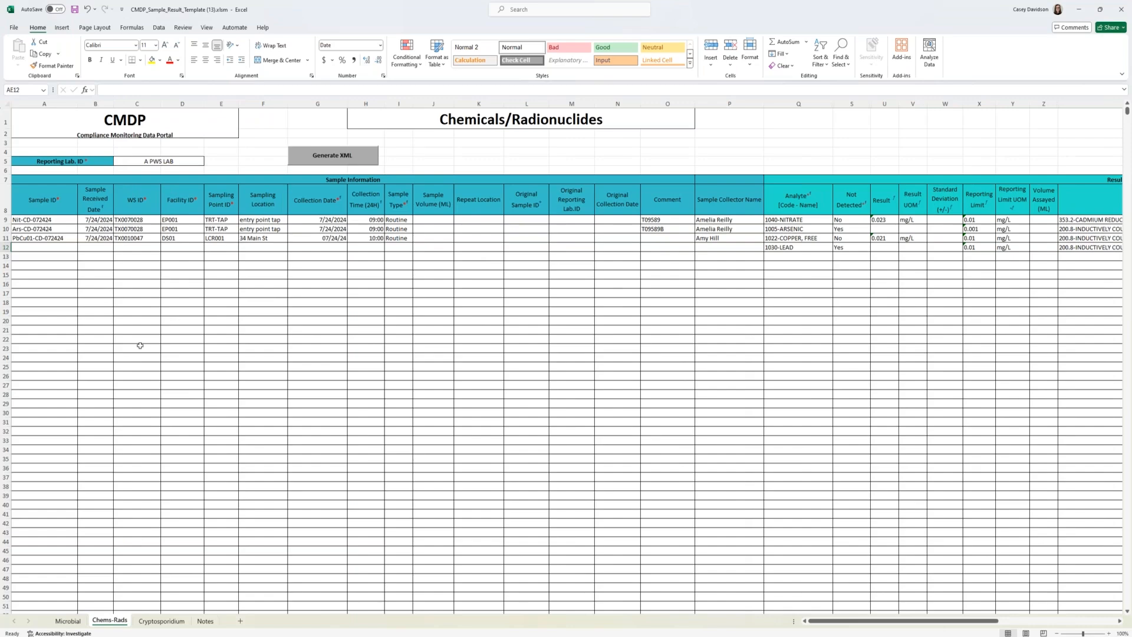
click(71, 256)
text(PbC)
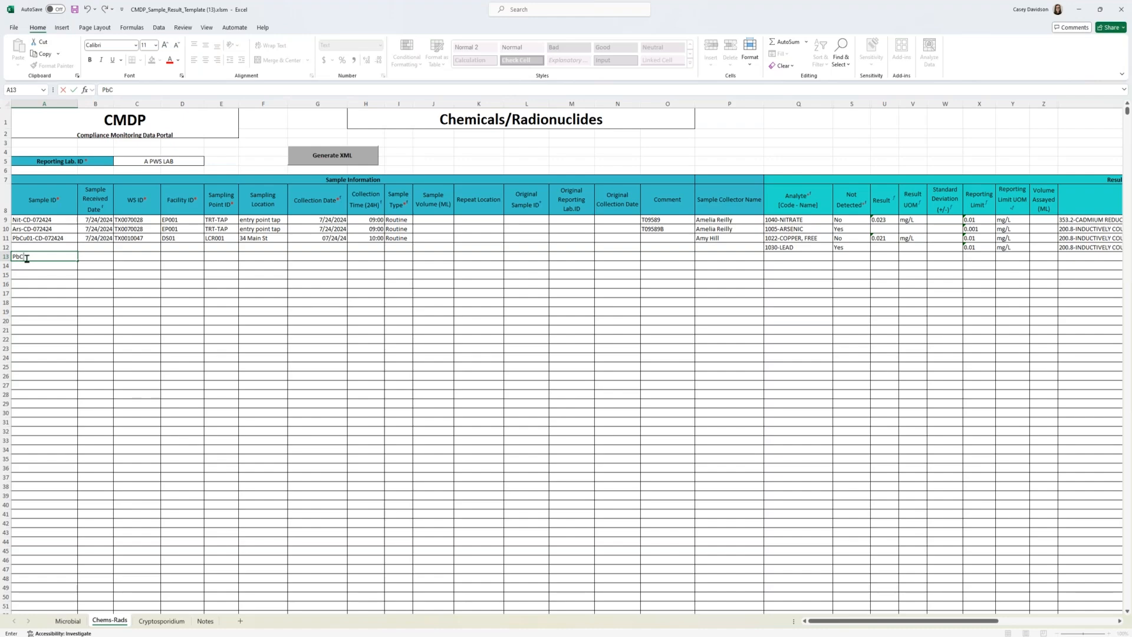
text(02-CD-072424)
key(Tab)
text(07/24/2024)
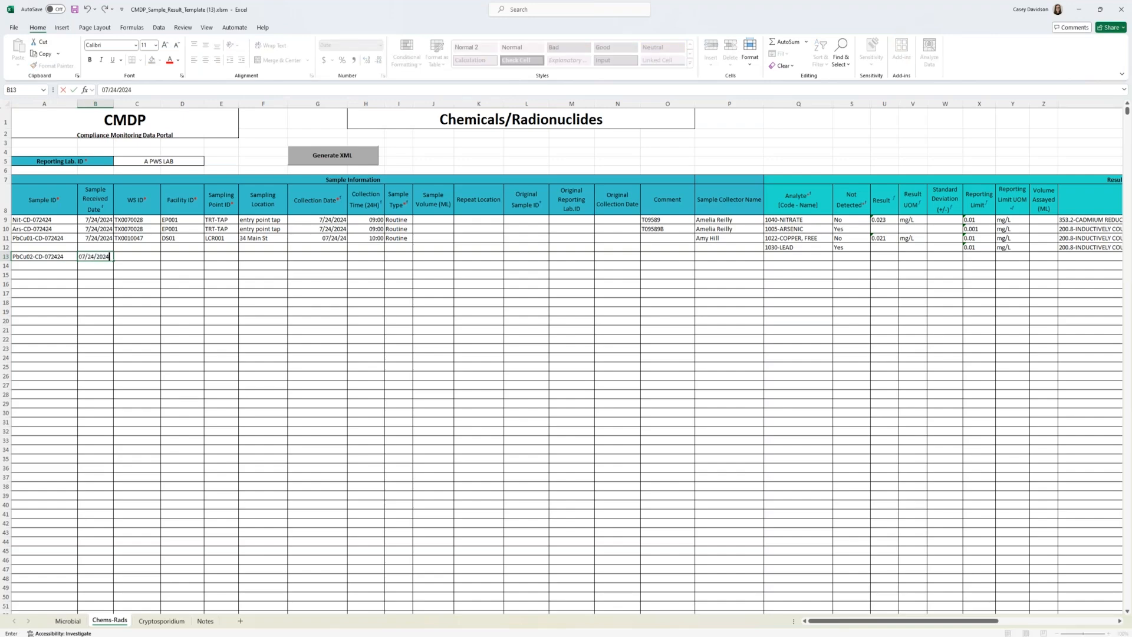
key(Tab)
Step: Enter water system ID TX0010047 and facility ID DS01 for the sample in row 13
text(T)
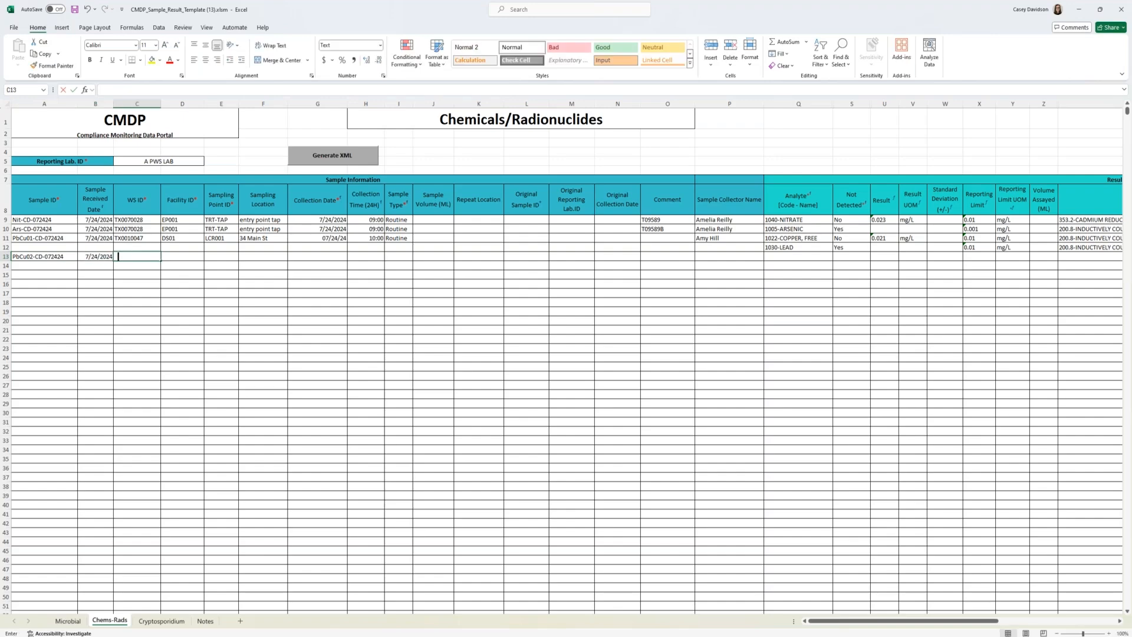
text(X0010047)
key(Tab)
text(DS01)
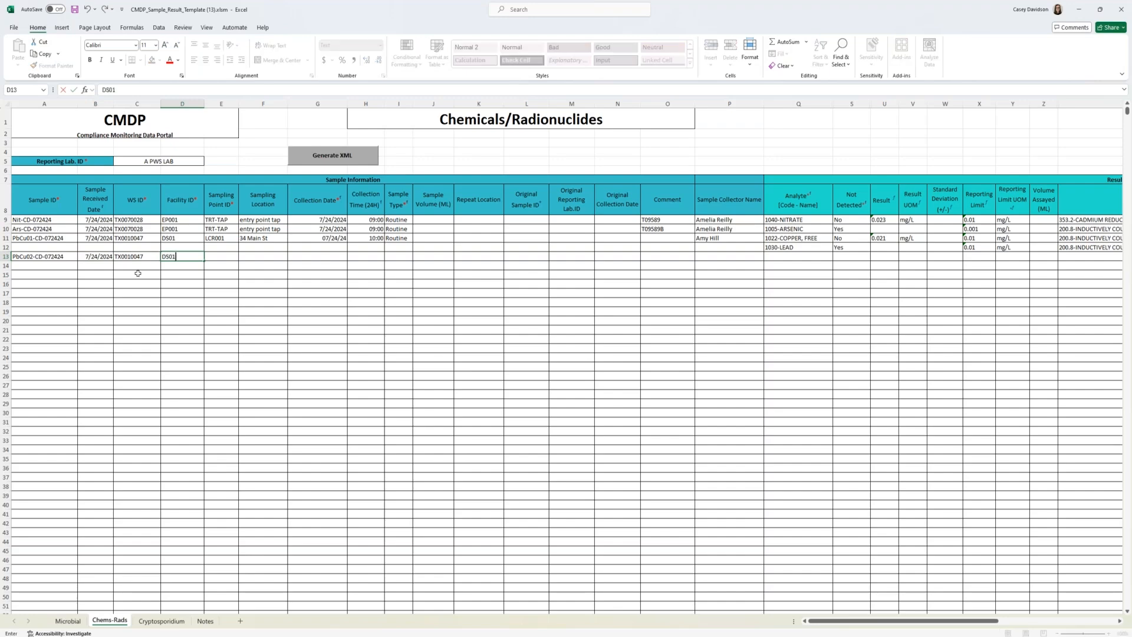
Step: Enter sampling point ID LCR002 and the street address as the sampling location for the sample in row 13
click(215, 254)
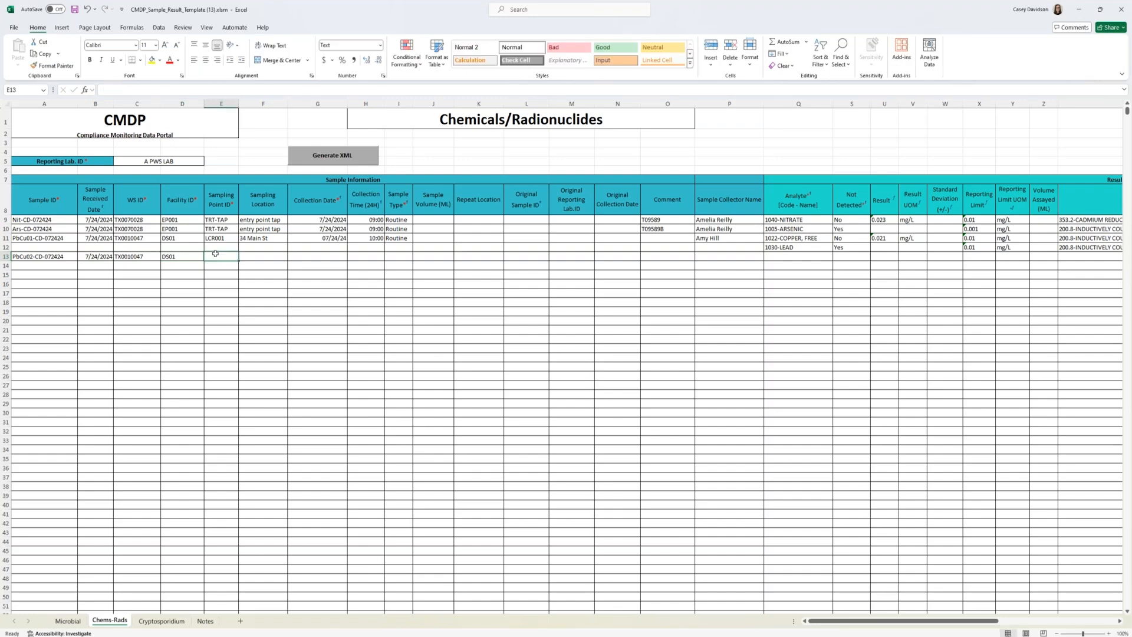
text(LCR00)
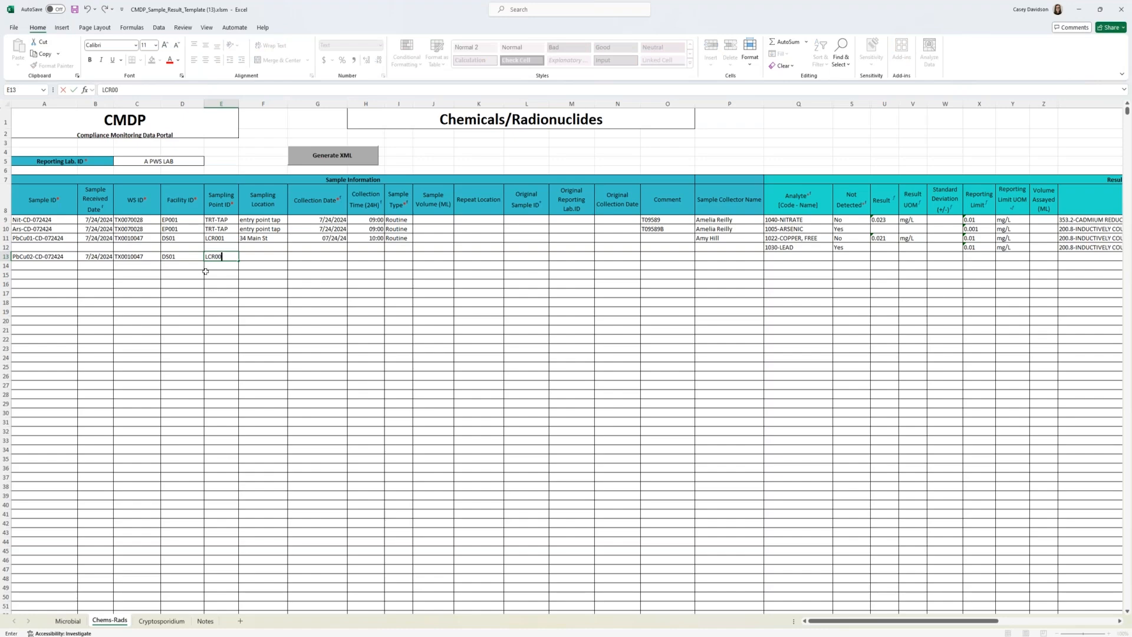
text(2)
click(252, 258)
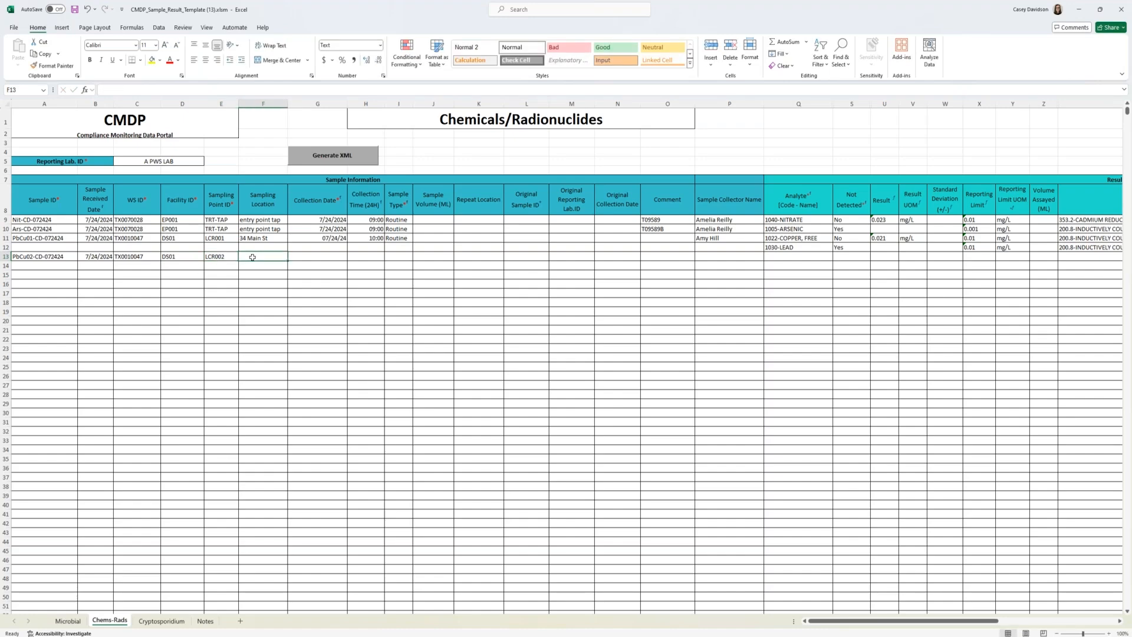
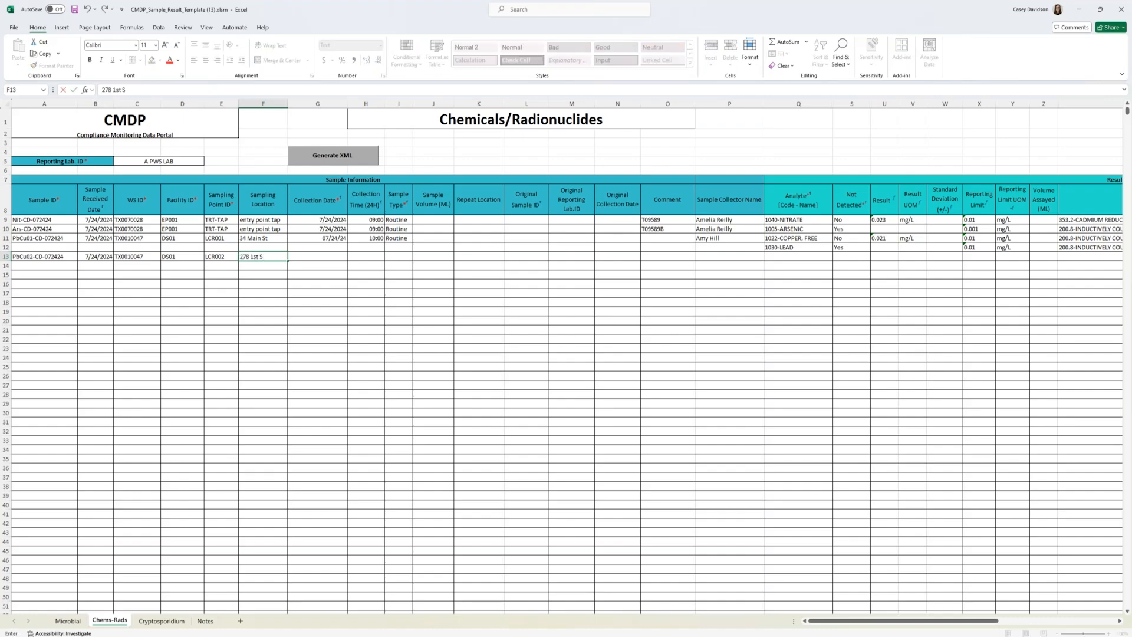
key(Tab)
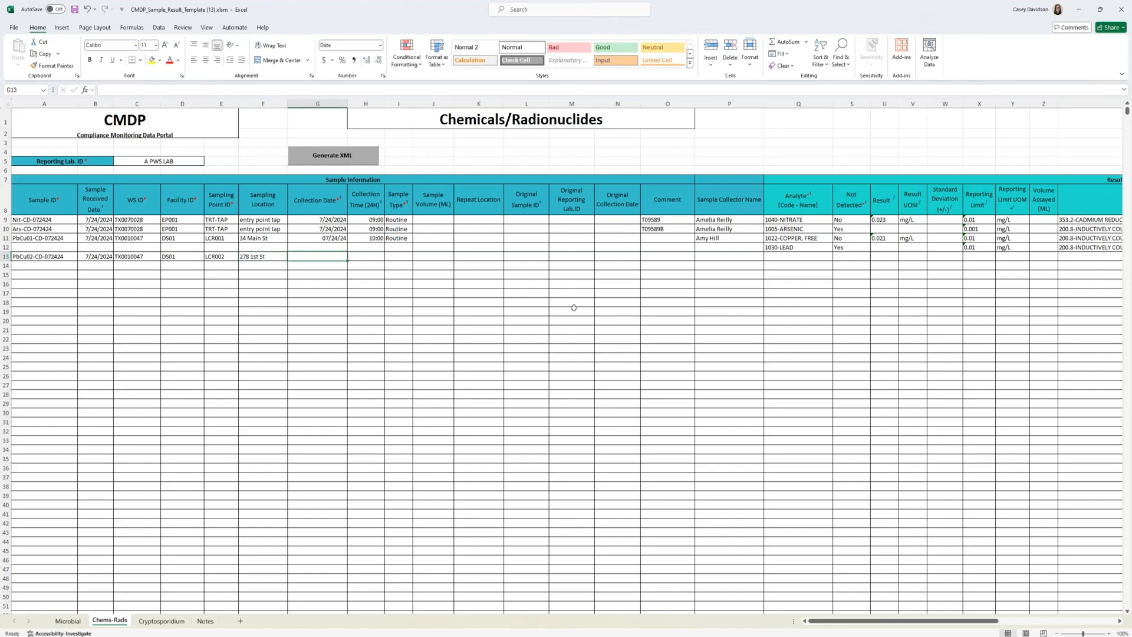
Step: Enter collection date 7/24/2024 and collection time 10:00 for the sample in row 13
text(7/24/20)
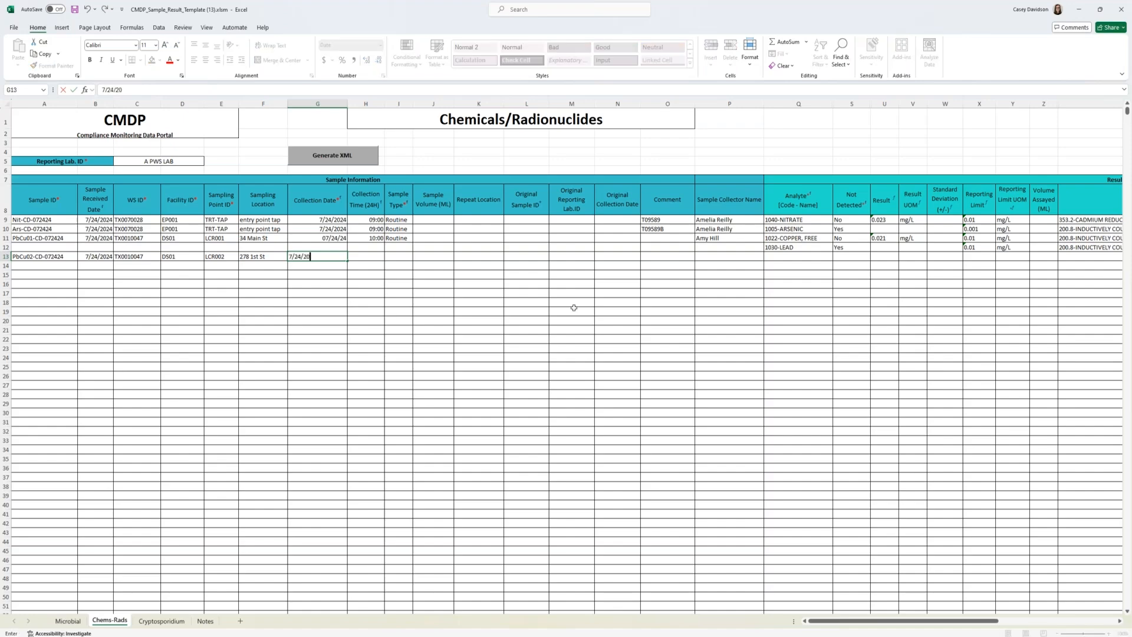
text(24)
key(Tab)
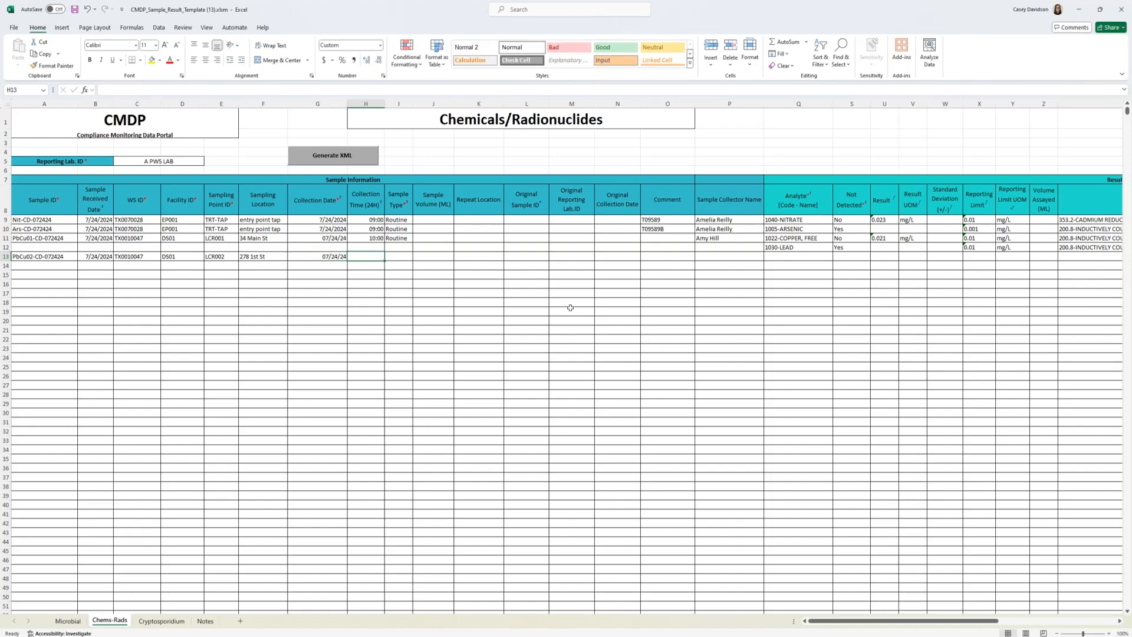
text(10:00)
key(Tab)
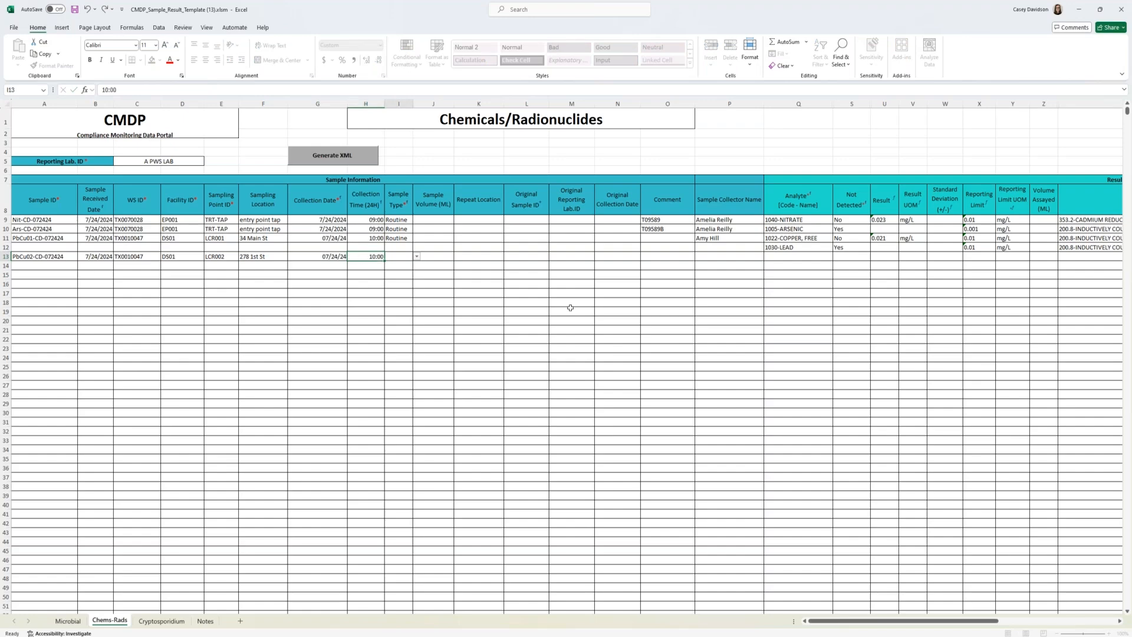
Step: Set the sample type in row 13 to Routine
click(375, 256)
click(394, 258)
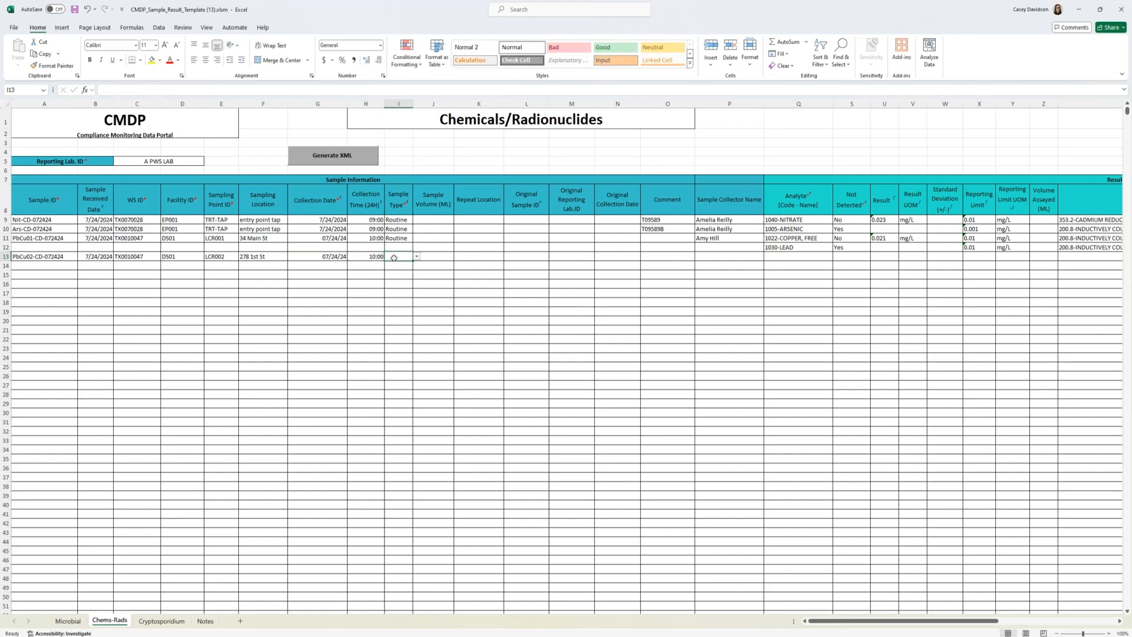
click(416, 257)
click(413, 265)
Step: Fill in the sample collector's name in row 13, using the same collector as the first lead/copper sample
key(Tab)
key(Tab)
key(Tab)
key(Tab)
key(Tab)
key(Tab)
key(Tab)
text(A)
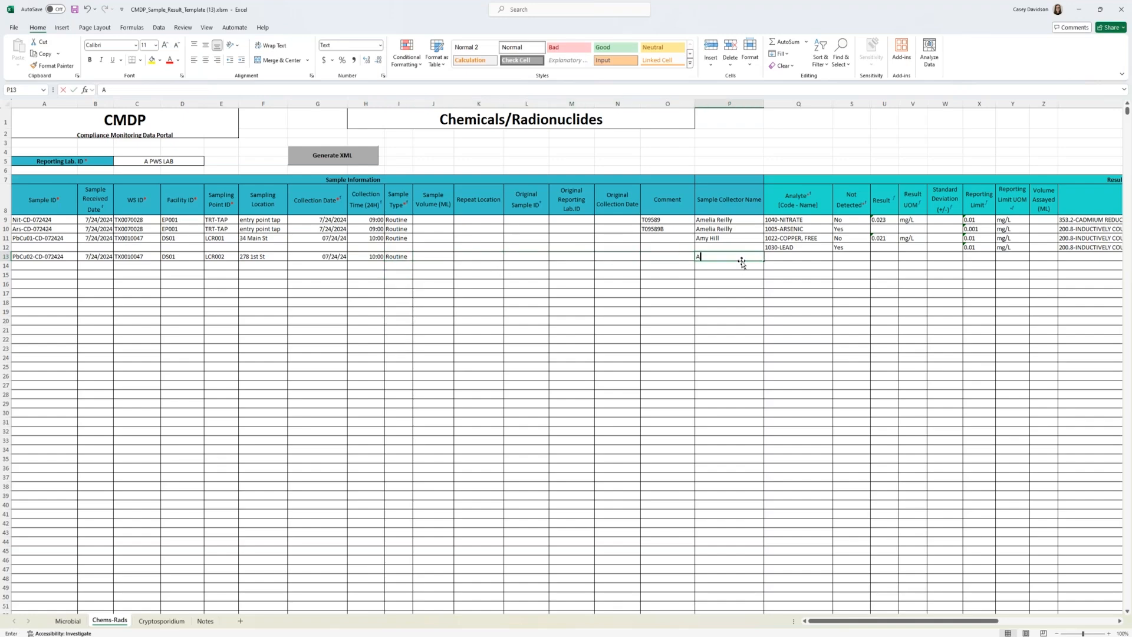
text(my)
key(Tab)
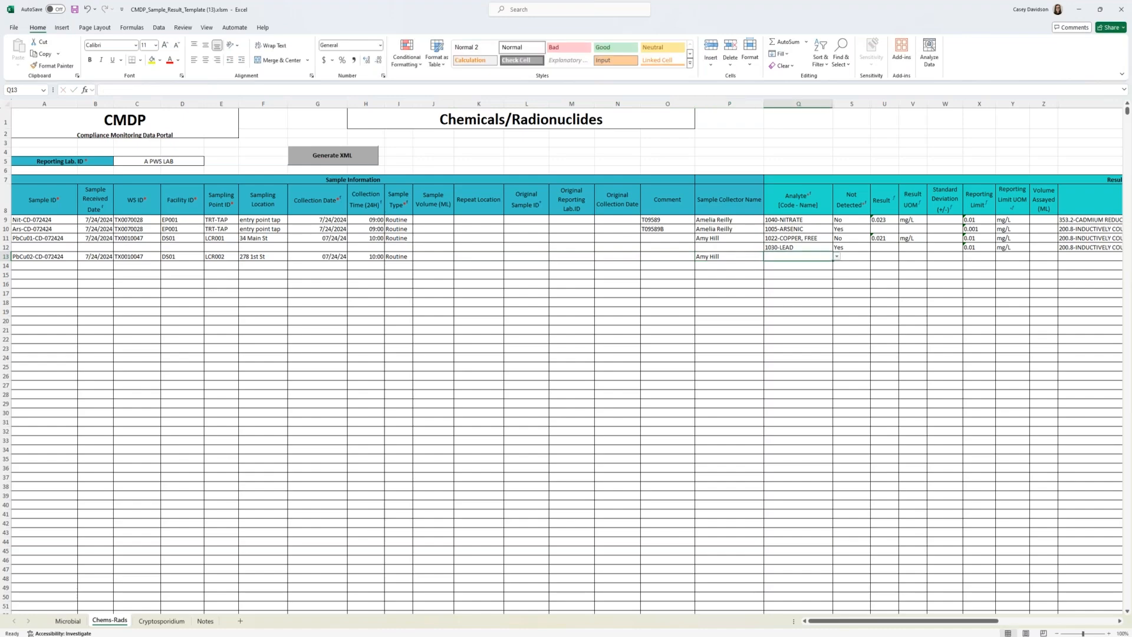
Step: Choose 1022-COPPER, FREE as the analyte in row 13 and set its Not Detected value to No
click(837, 258)
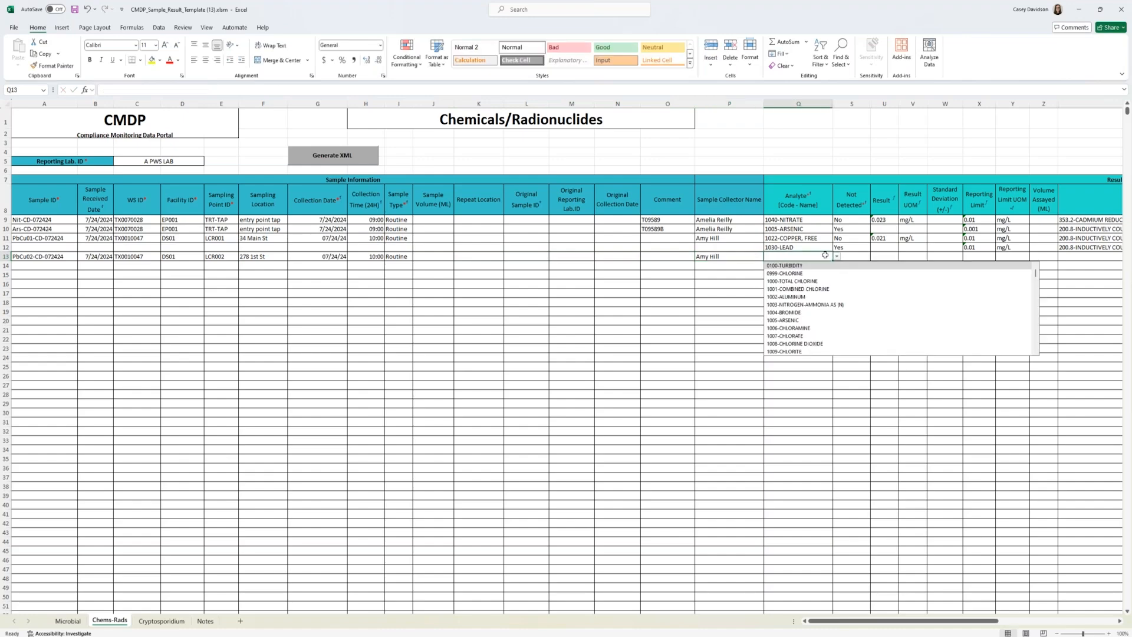
click(826, 255)
text(1022)
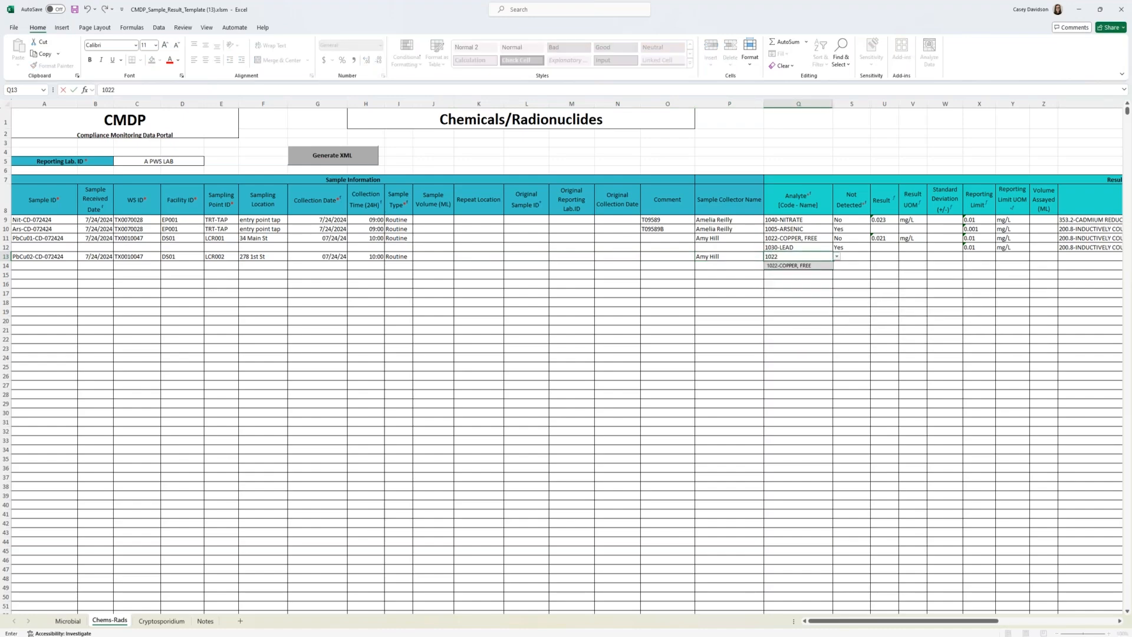
click(815, 265)
click(863, 257)
click(874, 256)
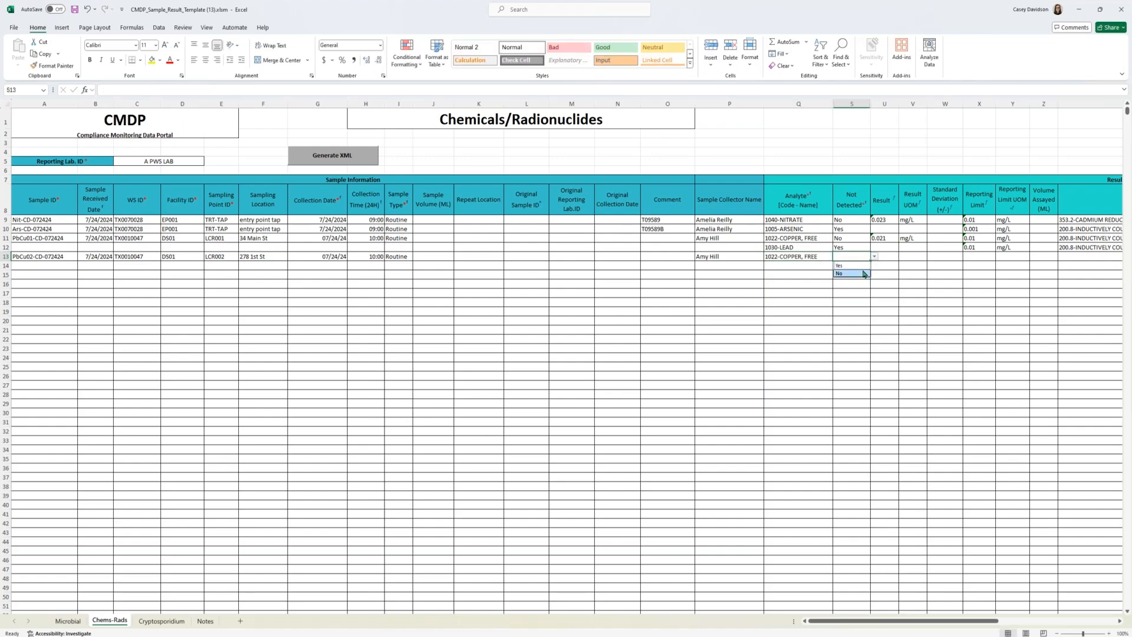
click(863, 273)
Step: Enter a result of 0.0758 with the unit mg/L for the copper analyte in row 13
click(890, 255)
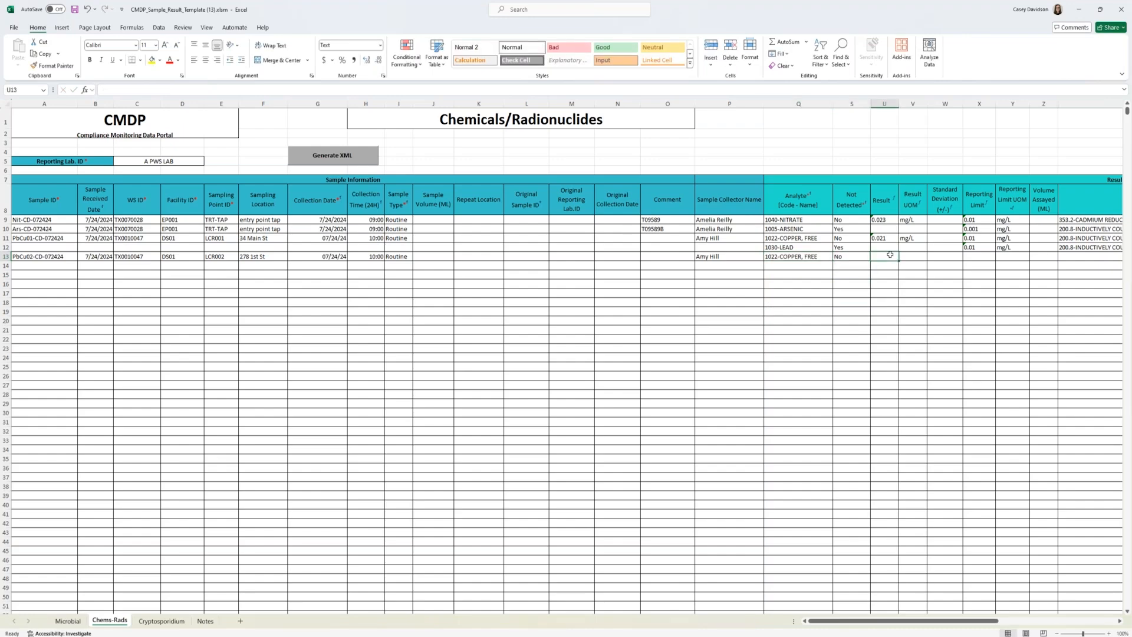
text(0.075)
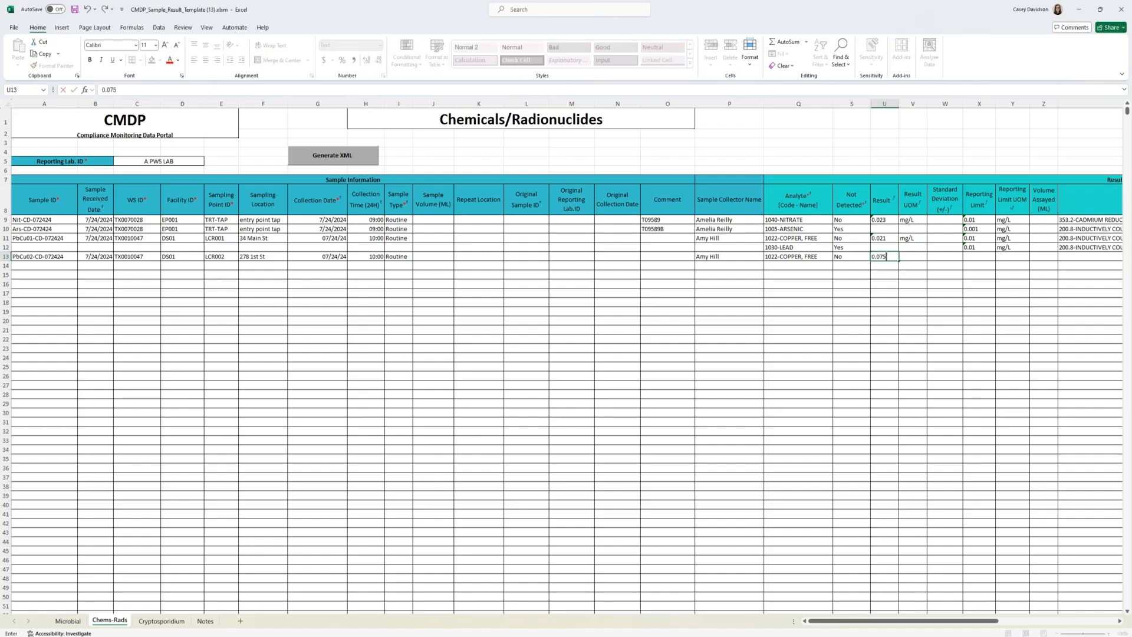
key(Tab)
text(mg)
click(907, 265)
Step: Enter a reporting limit of 0.01 with the unit mg/L for the copper result in row 13
click(974, 257)
text(0)
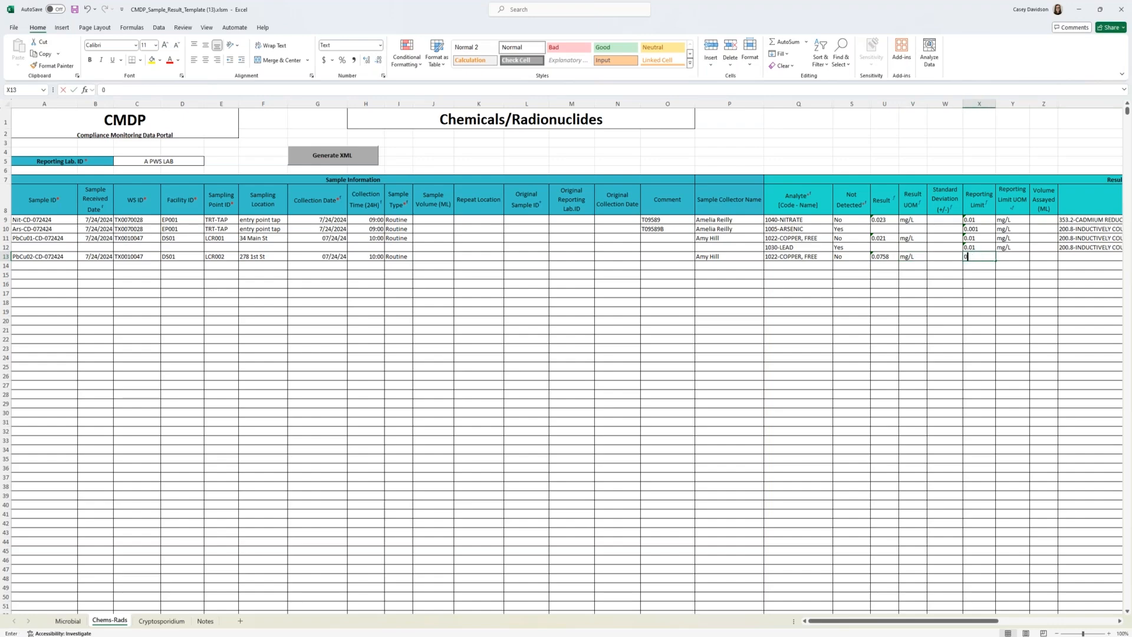
text(.01)
key(Tab)
text(mg)
click(1026, 268)
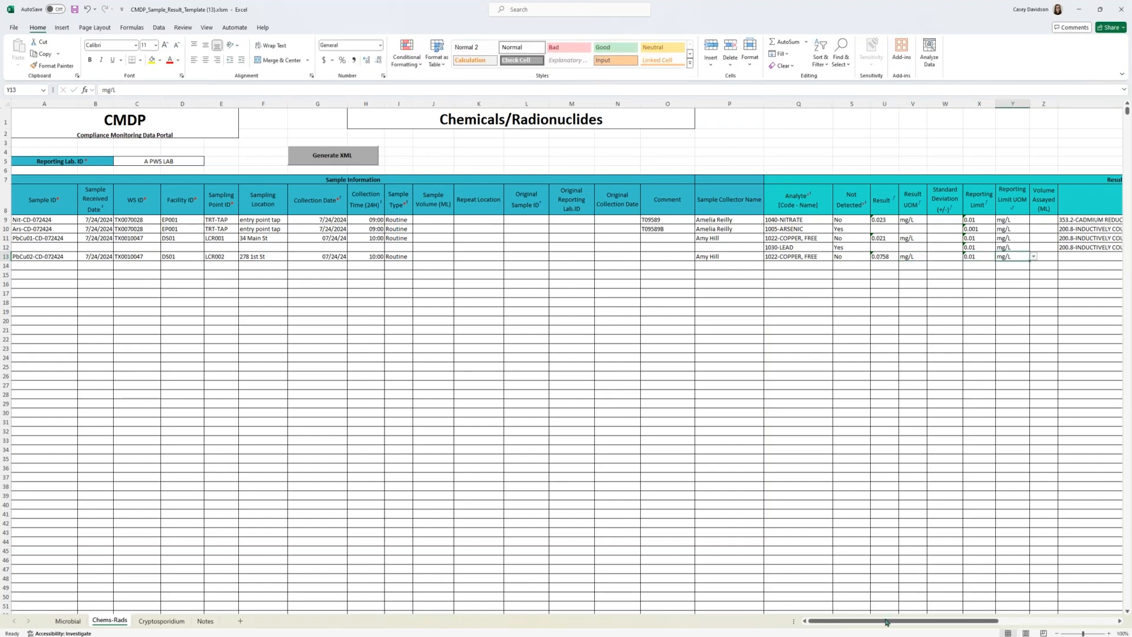
Step: Choose 200.8-INDUCTIVELY COUPLED PLASMA MASS SPECTROM as the method for the copper result in row 13
drag(886, 620, 958, 620)
click(779, 258)
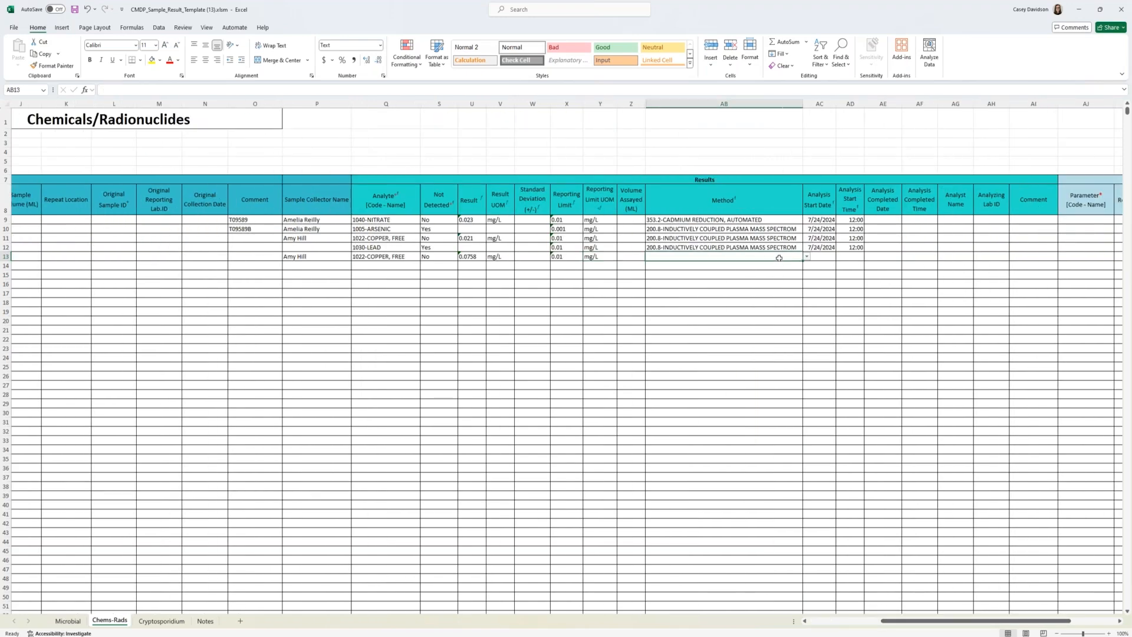
text(200.8)
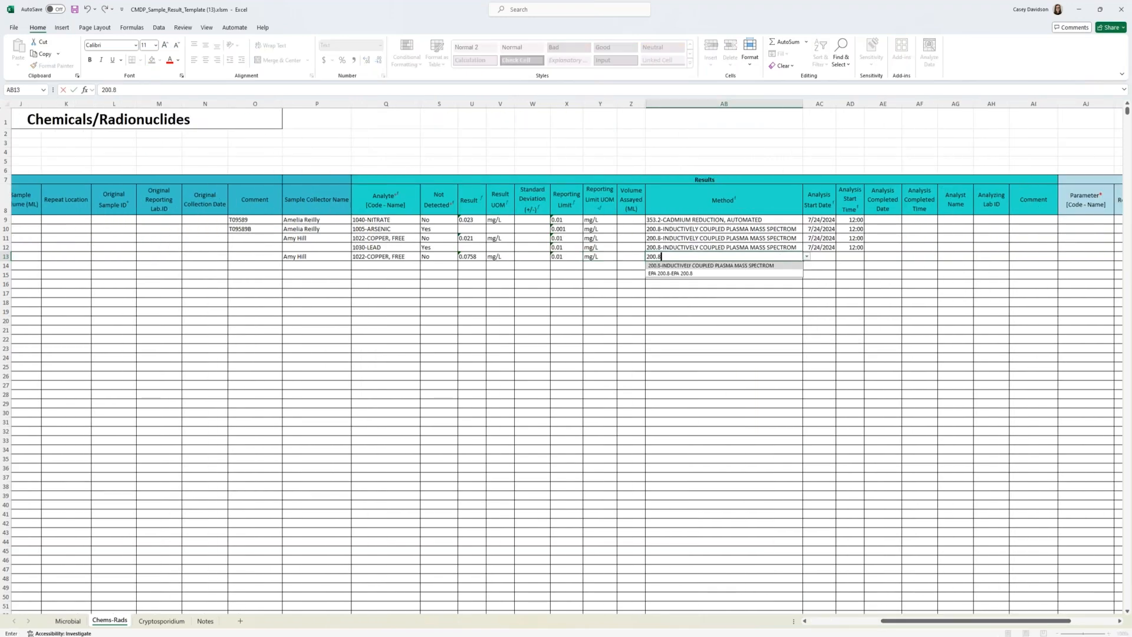
click(773, 266)
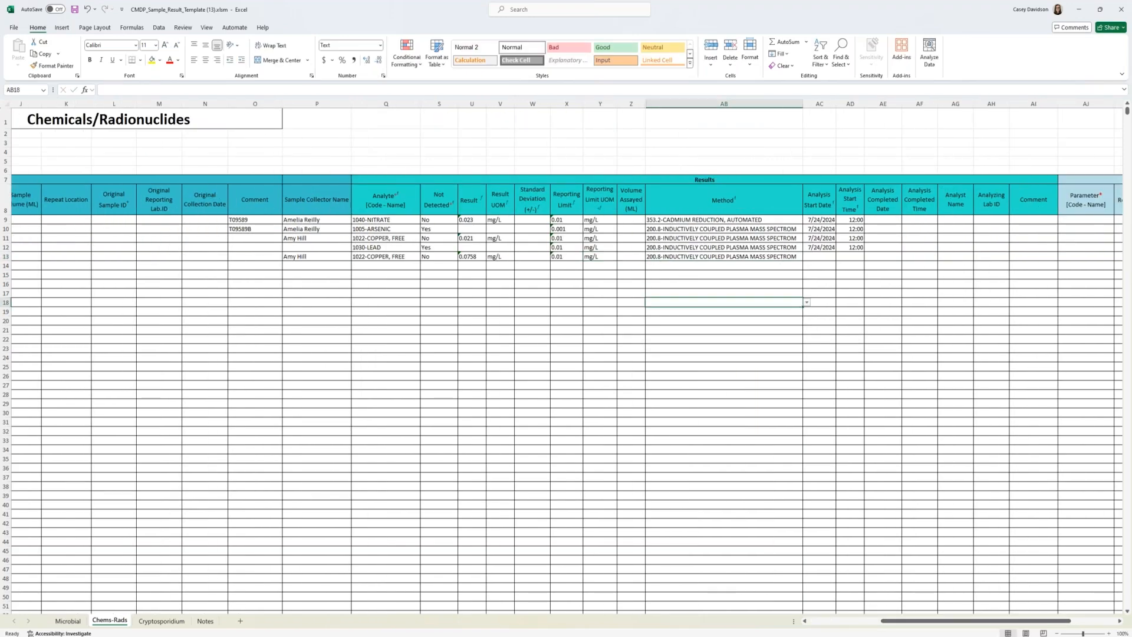
Step: Set the analysis start date of the copper result in row 13 to 7/24/2024
click(819, 258)
text(07/)
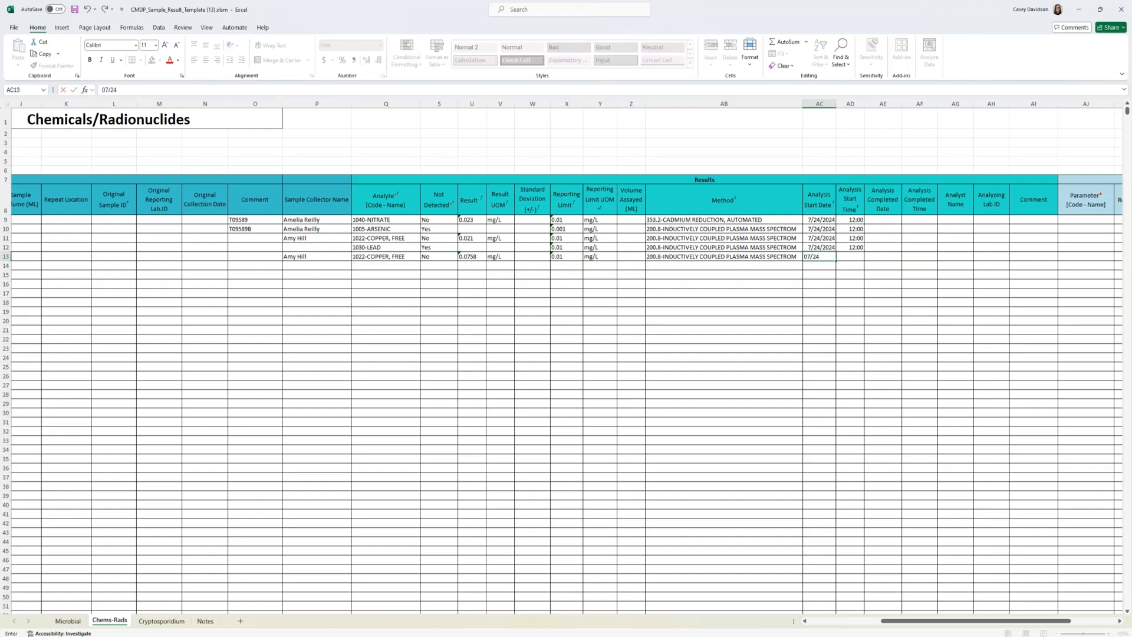
text(25/2024)
key(Tab)
double_click(820, 257)
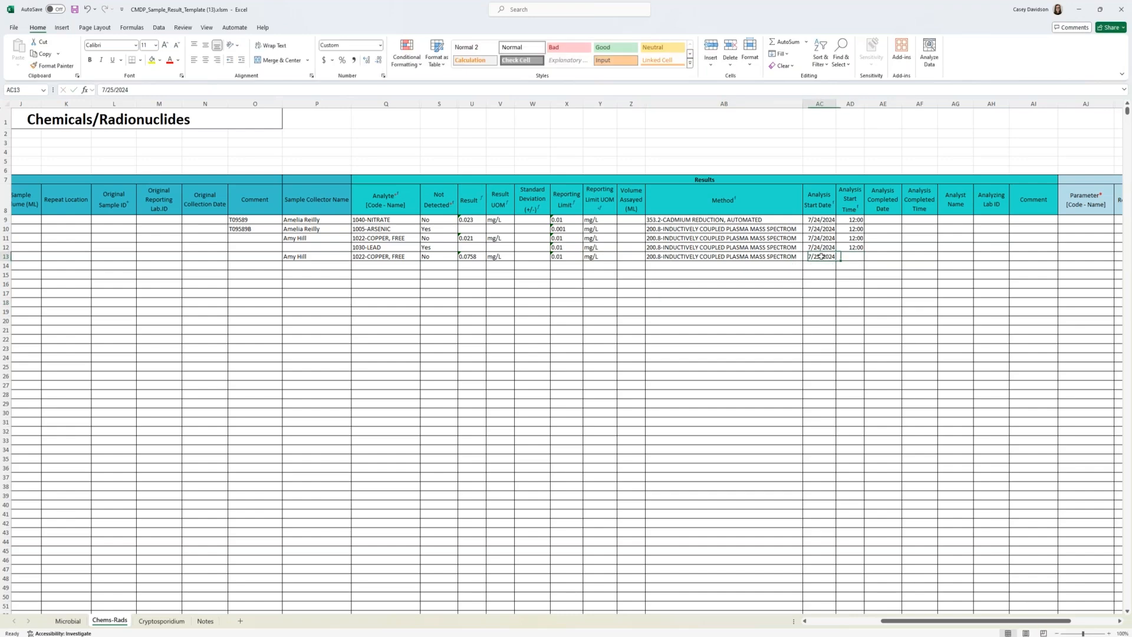
key(BackSpace)
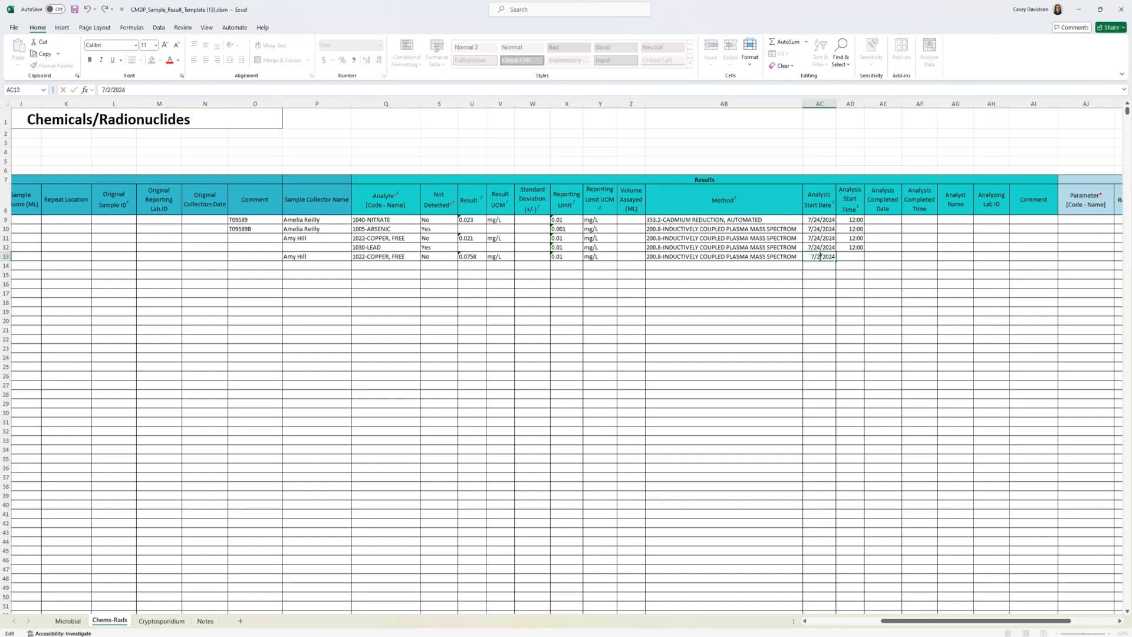
text(4)
Step: Set the analysis start time of the copper result in row 13 to 12:00
click(853, 258)
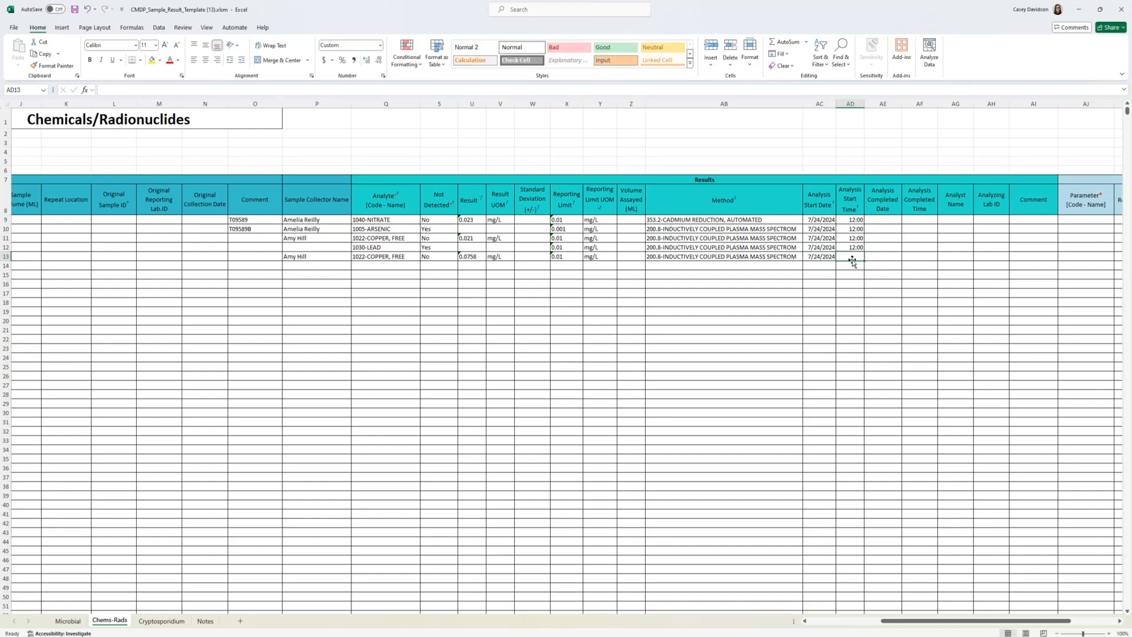
text(11111)
key(Return)
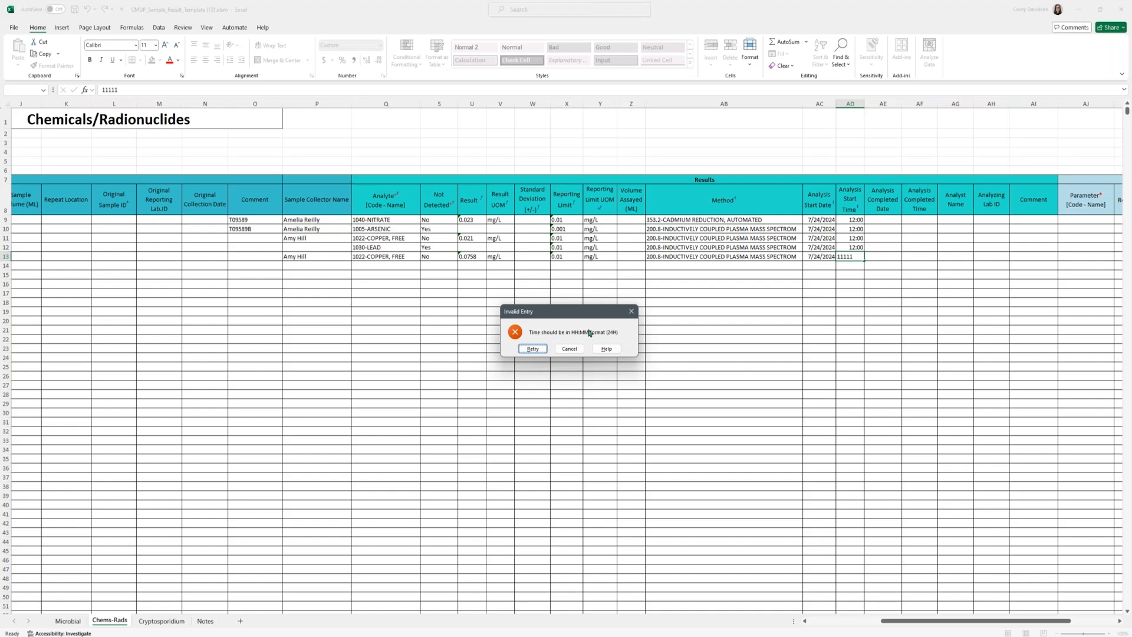
click(533, 349)
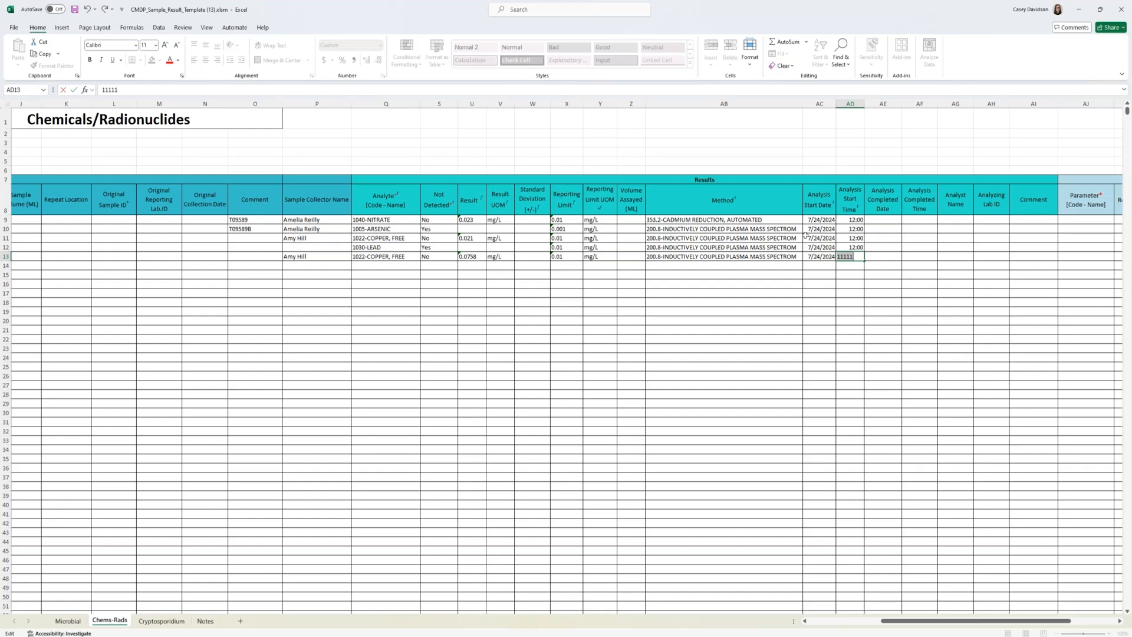
text(12:00)
key(Tab)
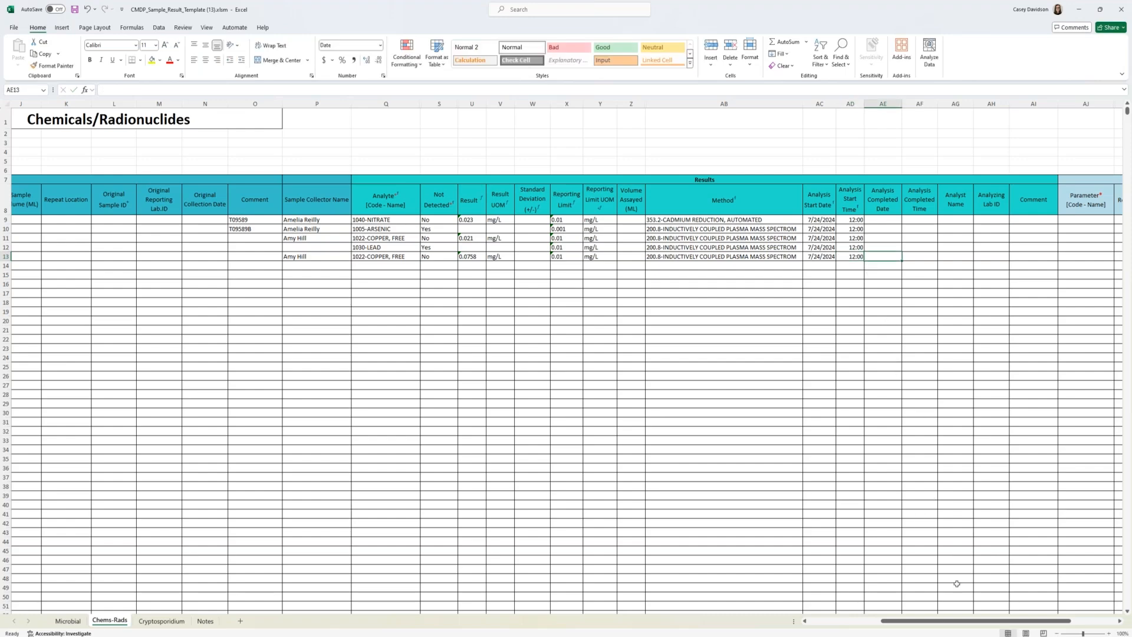
Step: Choose 1030-LEAD as the analyte in row 14 and set its Not Detected value to Yes
drag(935, 622, 875, 626)
click(700, 266)
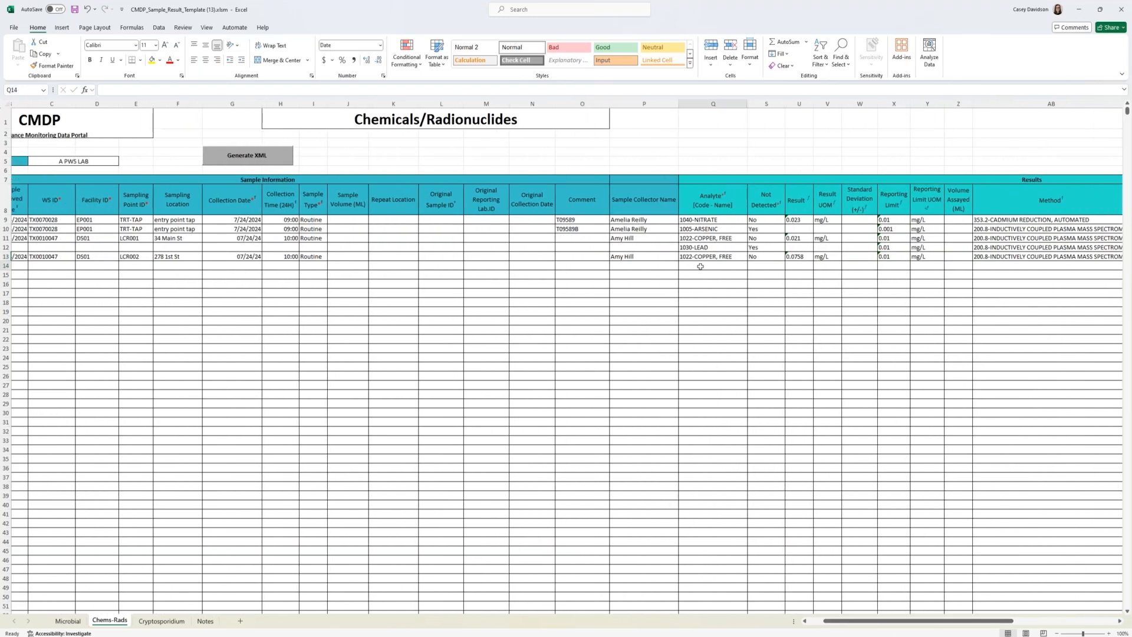
text(1030)
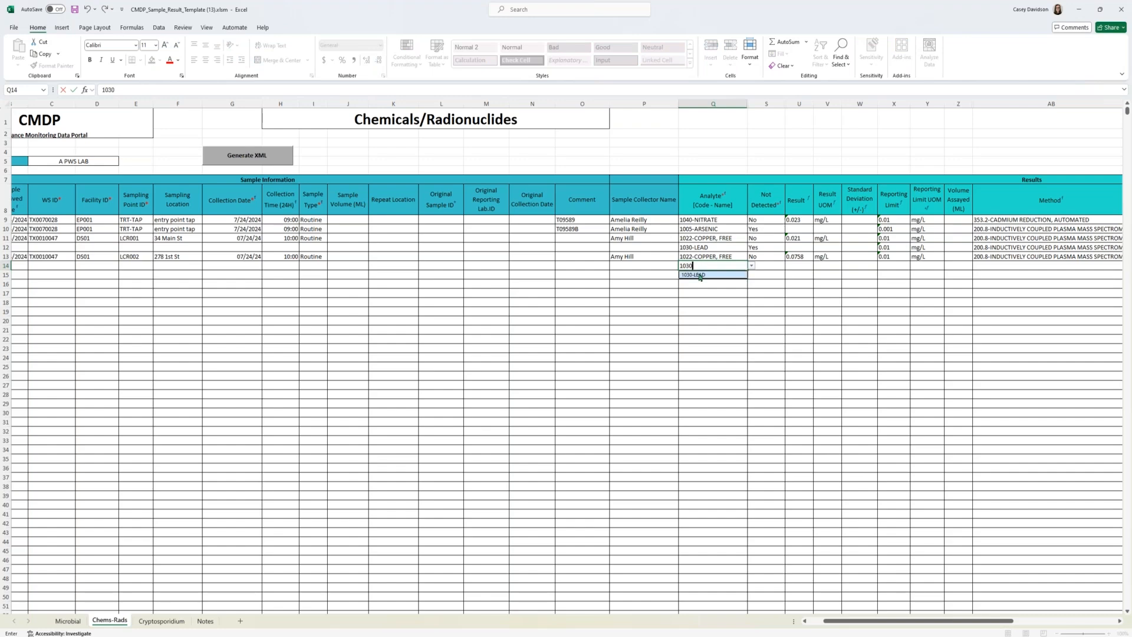
click(700, 276)
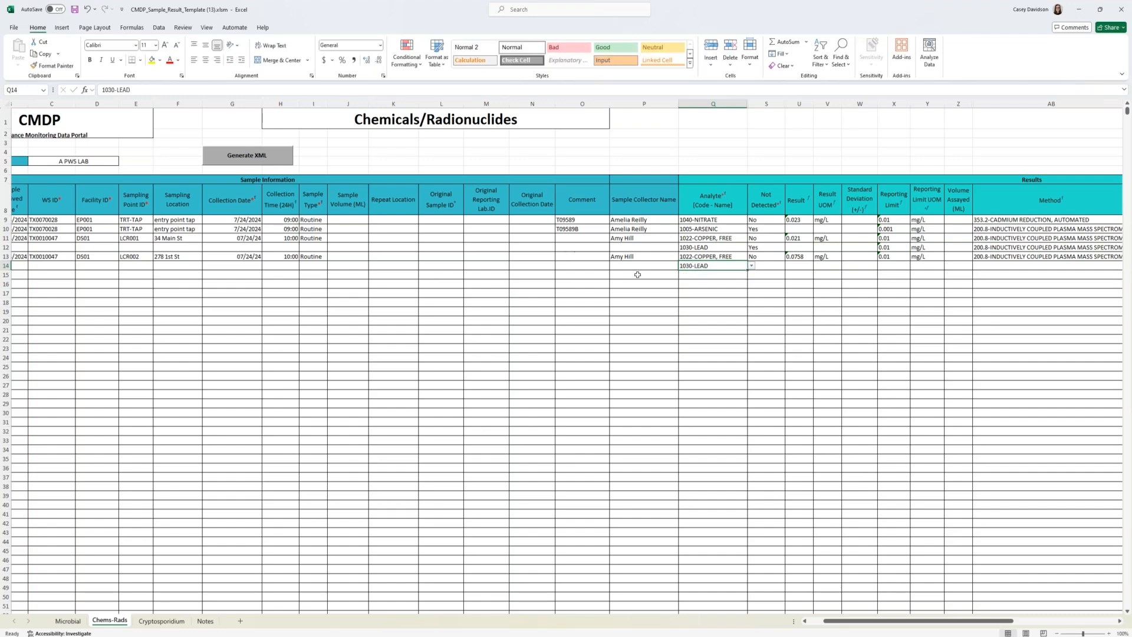
click(774, 267)
click(788, 266)
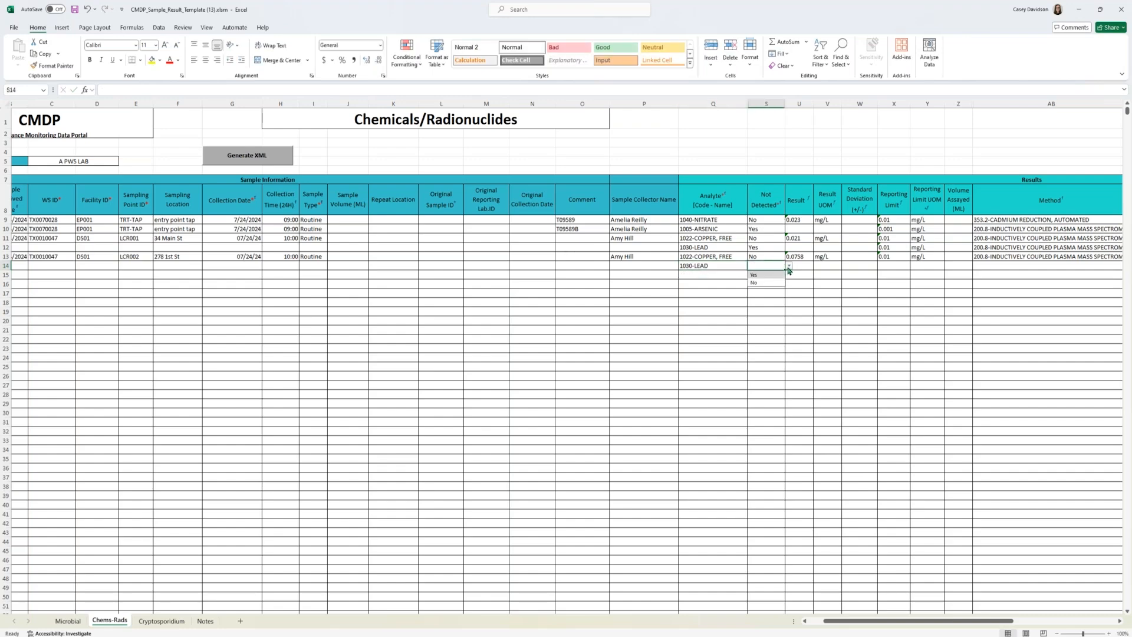
click(754, 275)
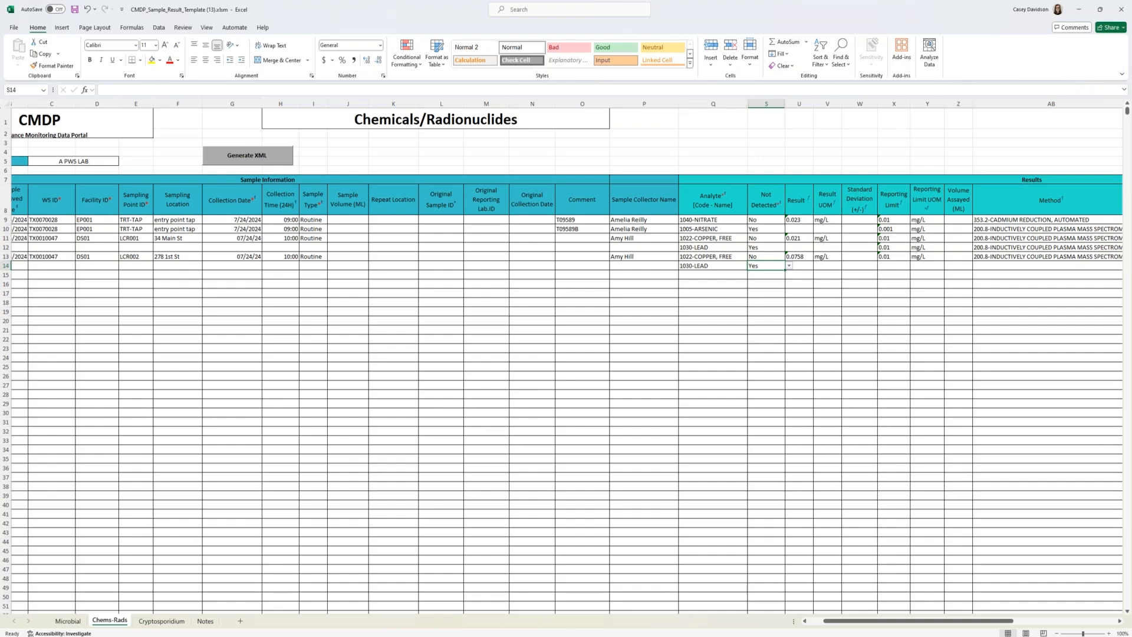
Step: Enter a reporting limit of 0.001 with the unit mg/L for the lead result in row 14
click(886, 267)
text(0.)
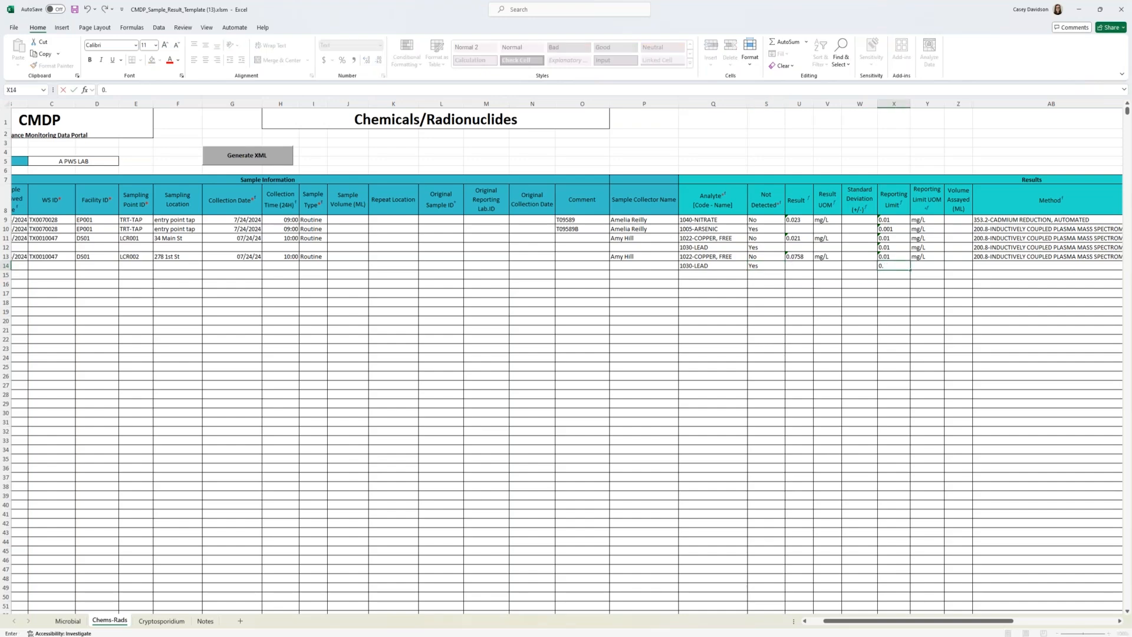
text(000)
key(Tab)
text(mg)
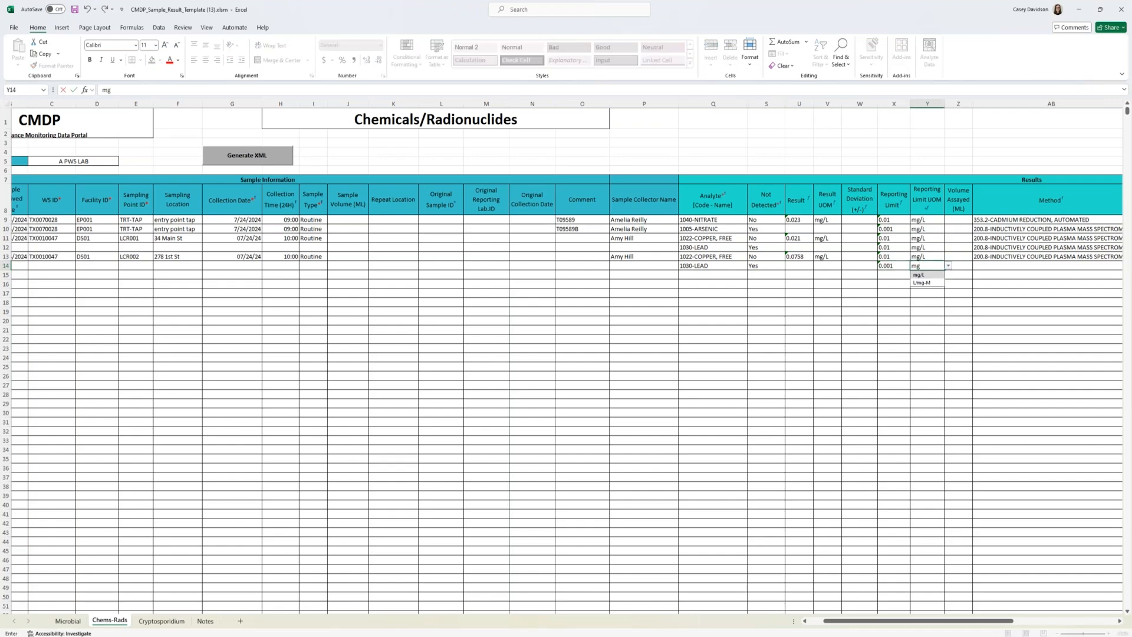
click(935, 275)
Step: Choose 200.8-INDUCTIVELY COUPLED PLASMA MASS SPECTROM as the method for the lead result in row 14
click(1038, 267)
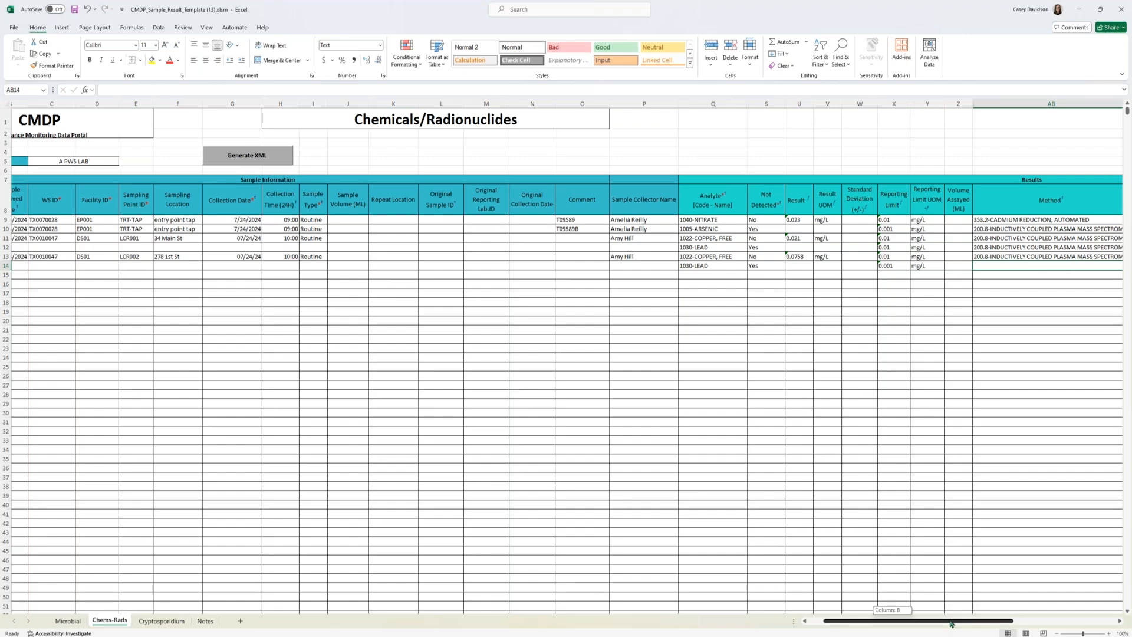
drag(894, 621, 972, 622)
click(688, 266)
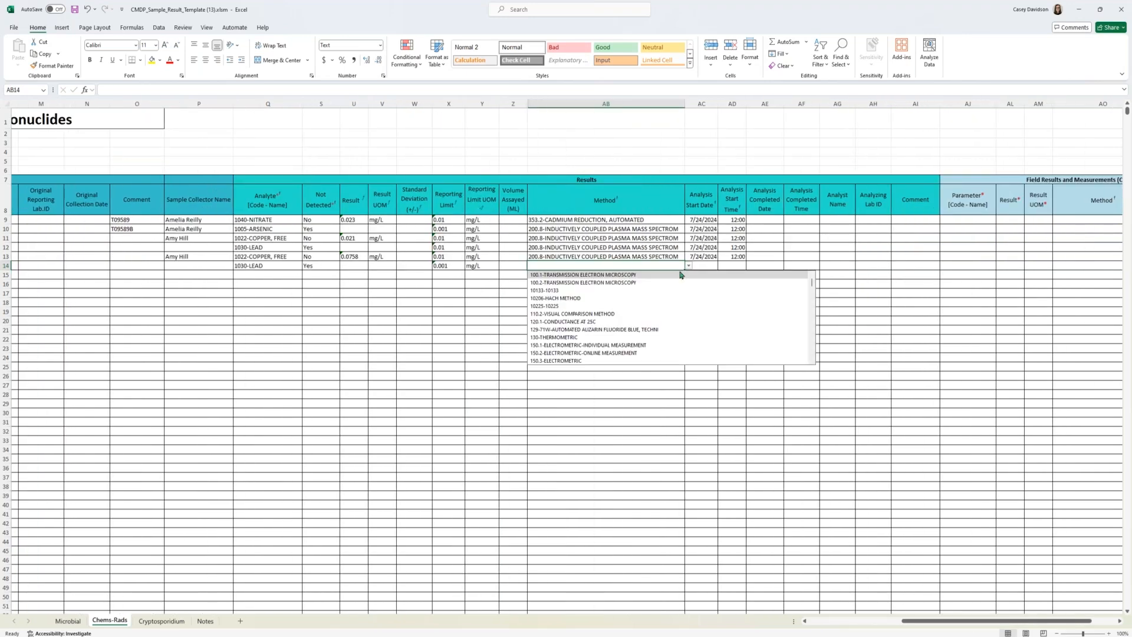
click(660, 265)
text(200)
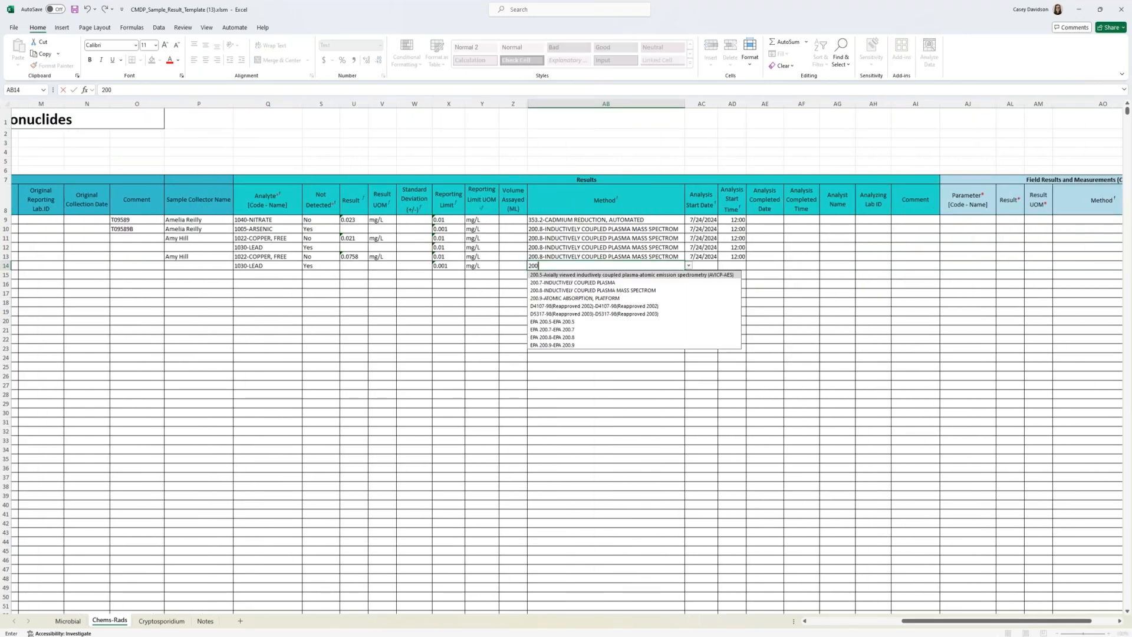
click(650, 290)
key(Tab)
Step: Enter an analysis start date of 7/24/2024 and a start time of 12:00 for the lead result in row 14
text(7/24/2024)
key(Tab)
text(12:00)
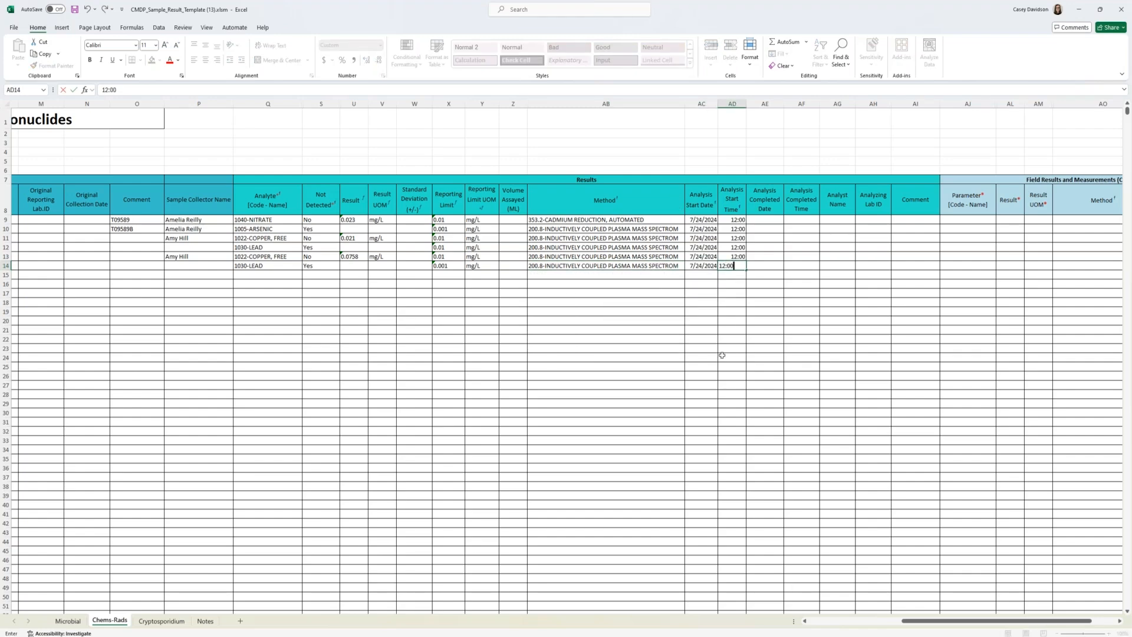
key(ctrl+Return)
click(737, 367)
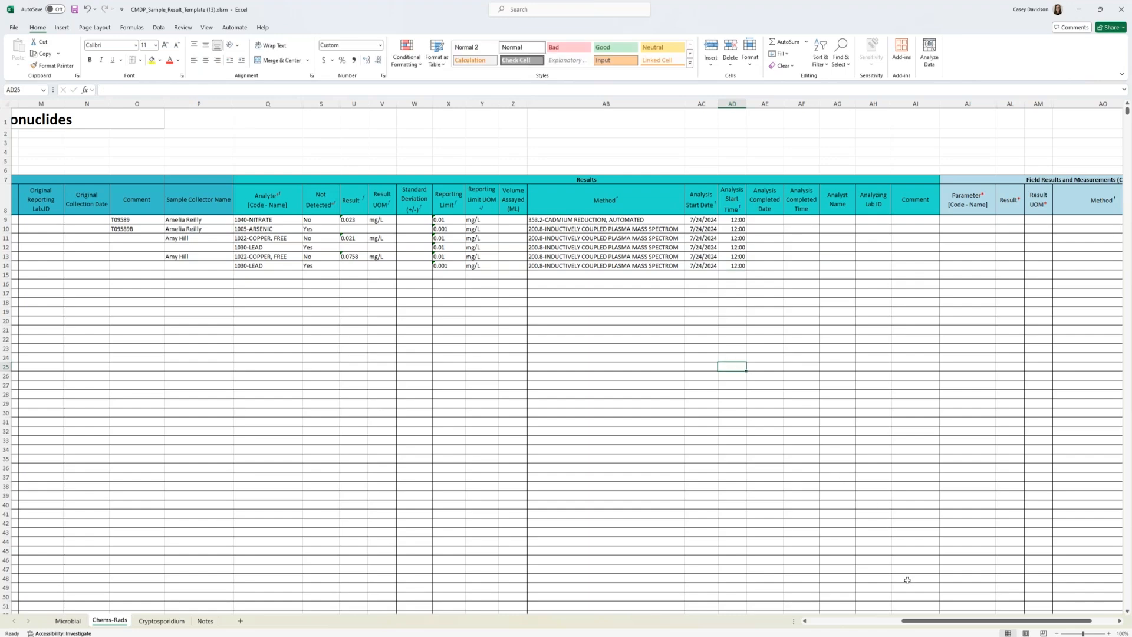
Step: Clear the method entry of the lead result in row 14
drag(927, 624, 901, 624)
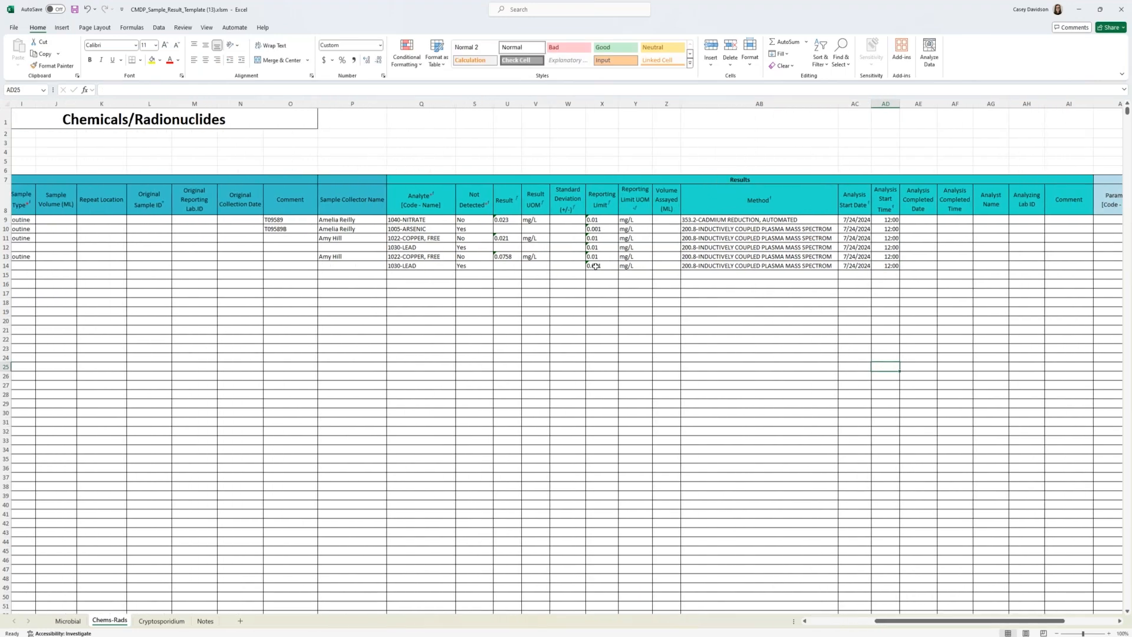
click(776, 265)
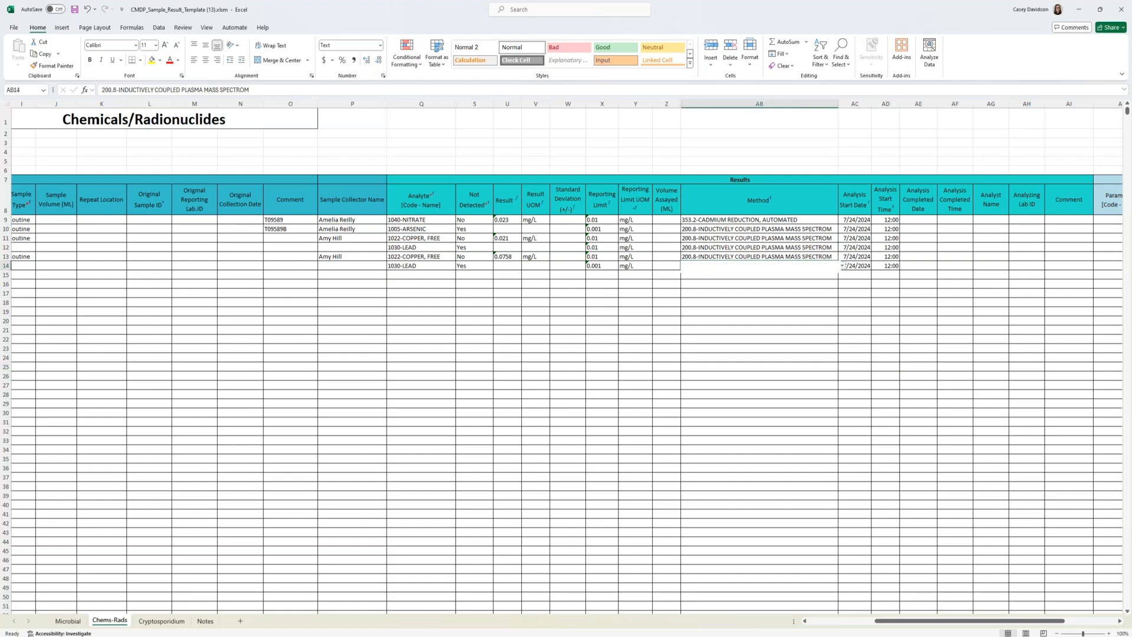
double_click(776, 265)
drag(697, 265, 957, 261)
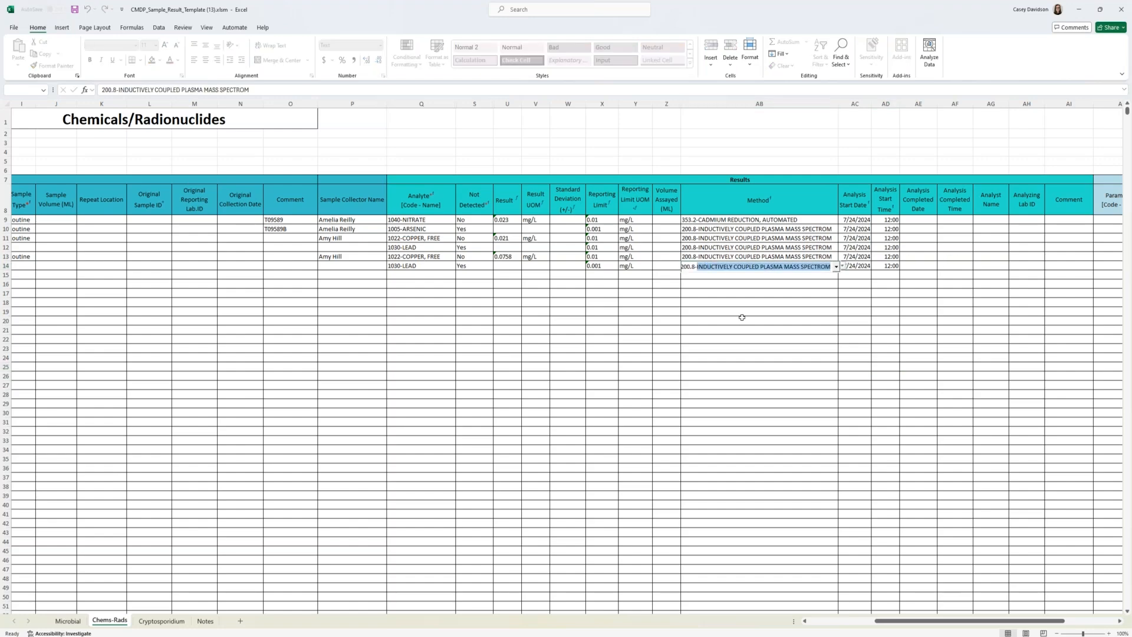
key(BackSpace)
key(BackSpace)
key(BackSpace)
key(BackSpace)
key(BackSpace)
key(BackSpace)
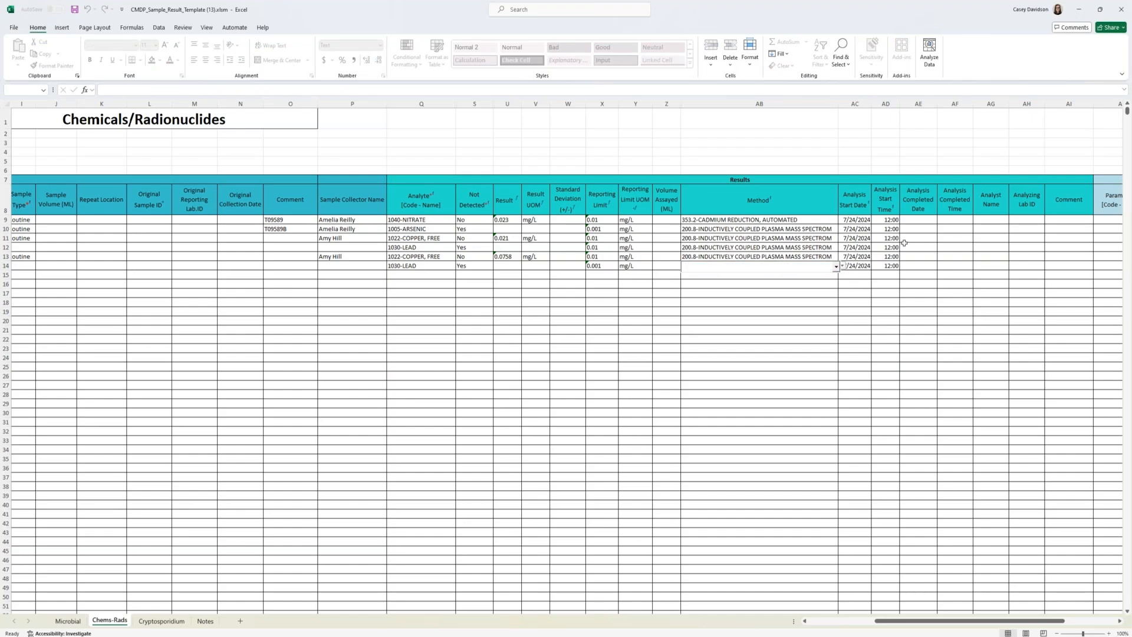
click(864, 328)
Step: Begin a new sample in row 15 with the sample ID WQP1-CD-072424 and a received date of 07/24/2024
drag(880, 624, 797, 623)
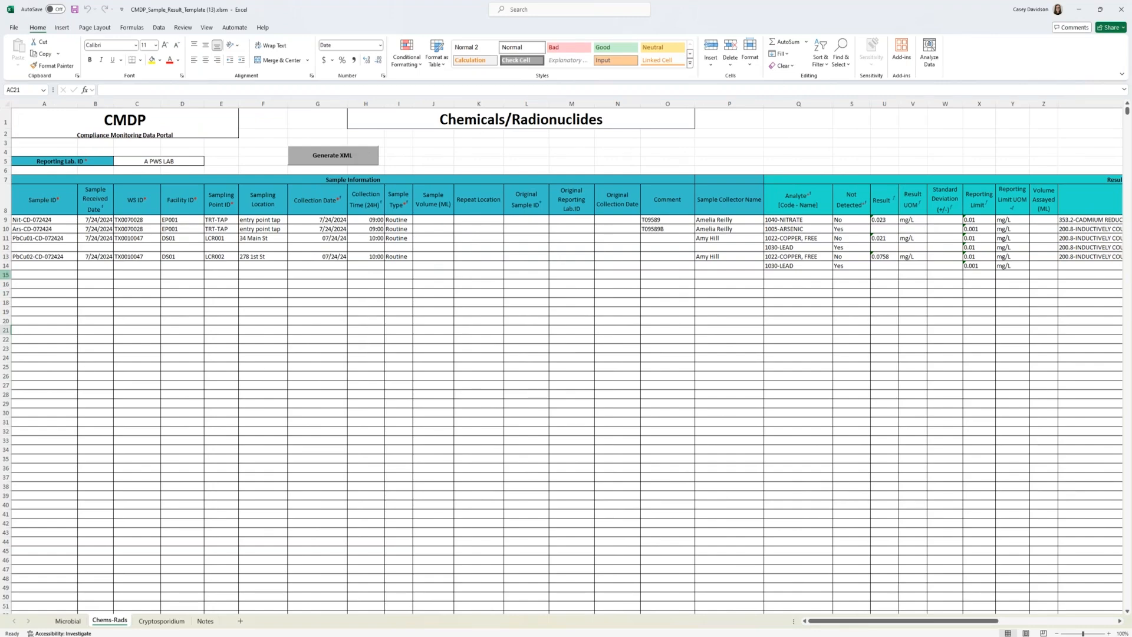
click(6, 275)
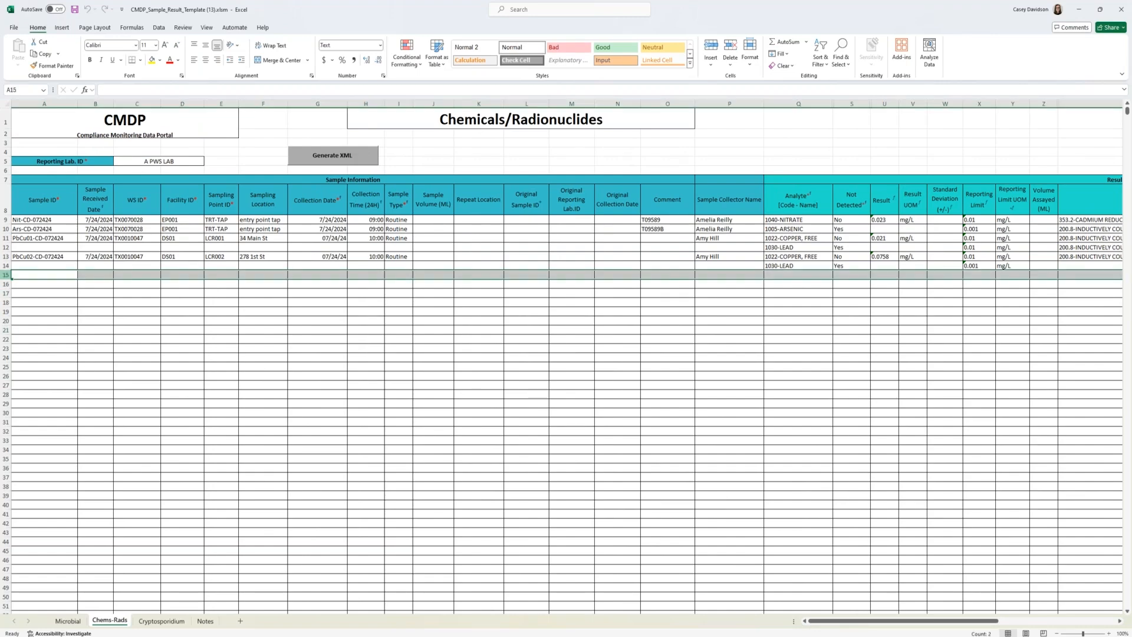
click(21, 275)
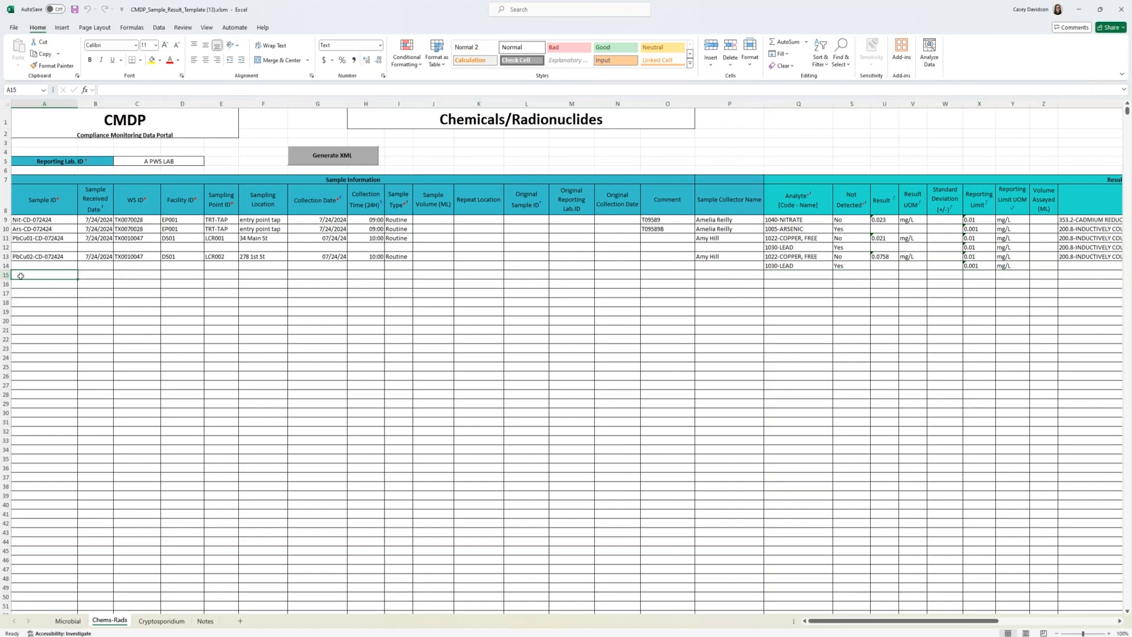
text(WQP)
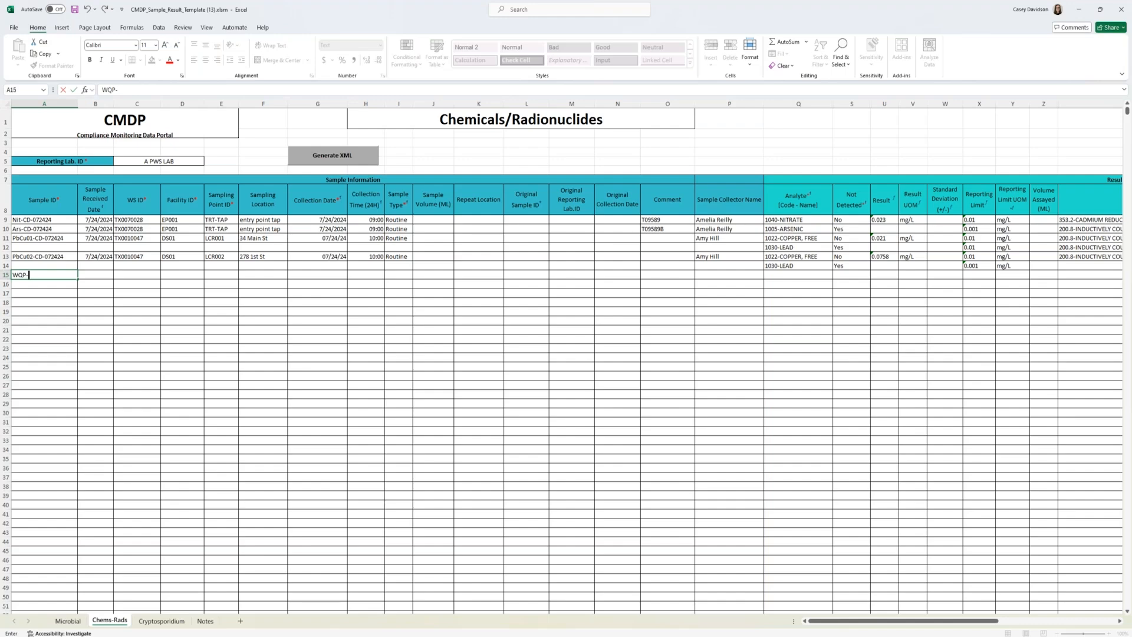
text(-CD-072424)
key(Tab)
text(07)
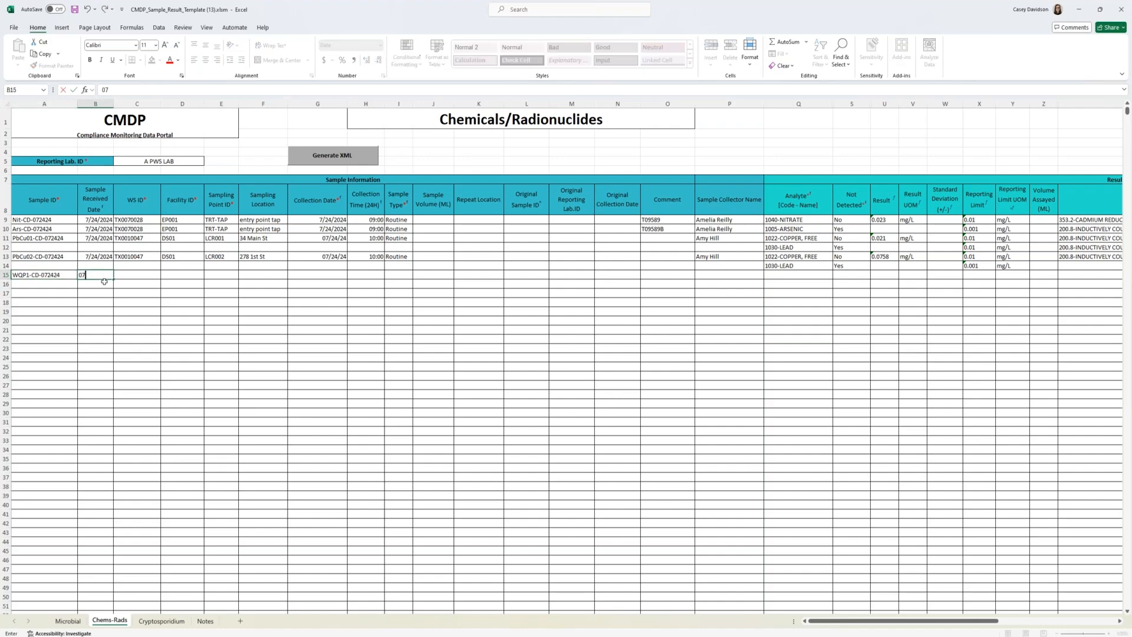
text(/24/2024)
key(Tab)
Step: Enter TX0010047 as the WS ID and DS01 as the facility ID for the sample in row 15
text(TX00)
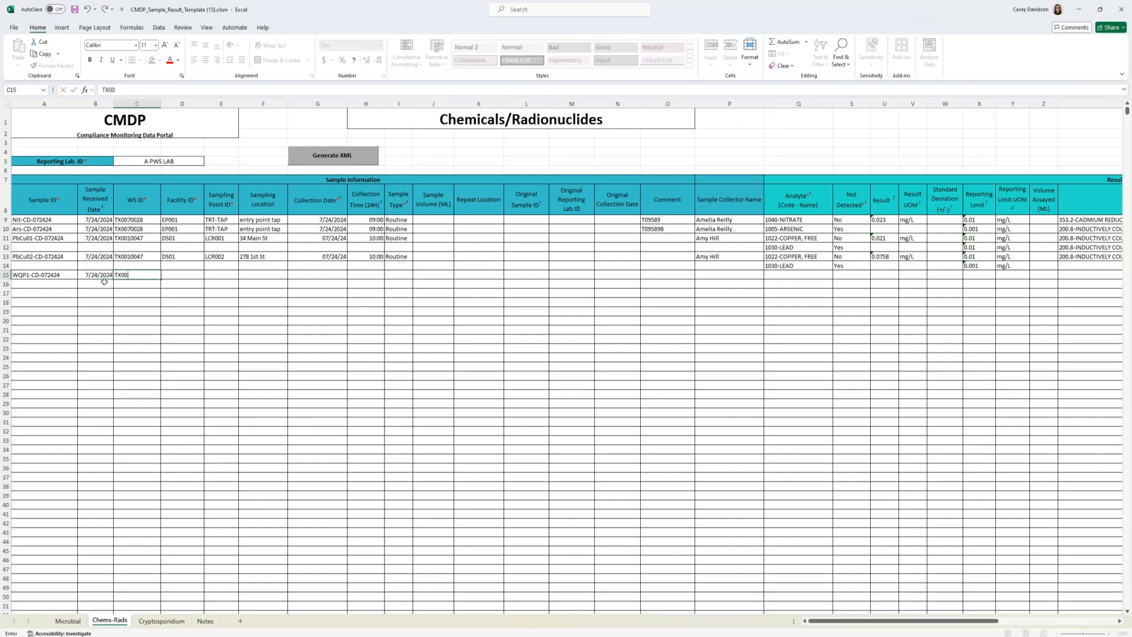
text(010047)
key(Tab)
text(DS01)
key(Tab)
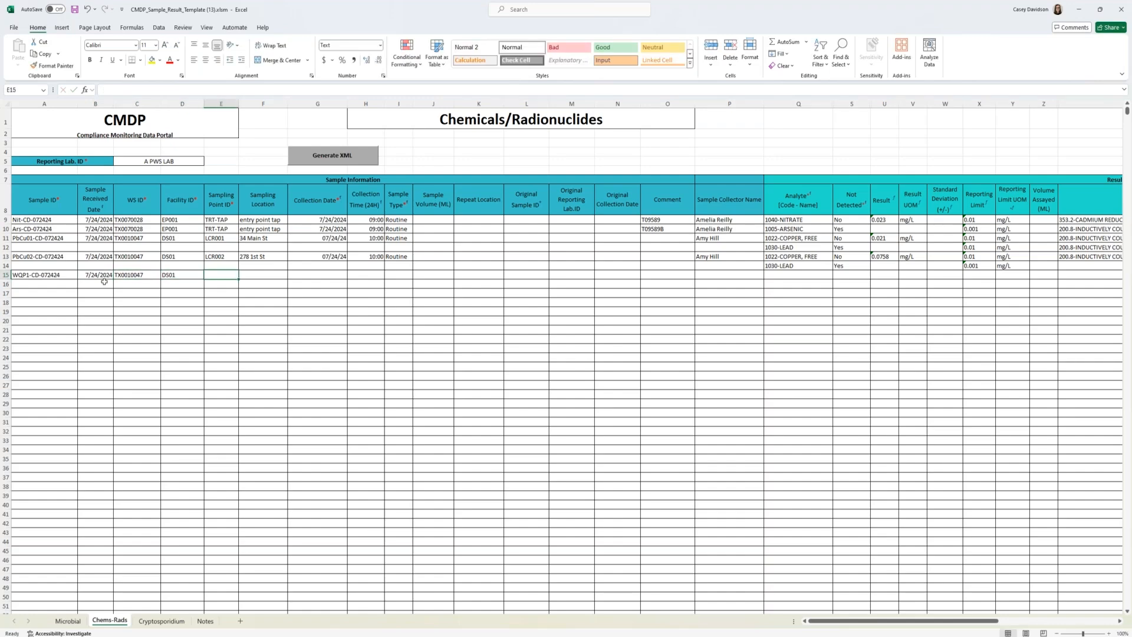
Step: Enter DSTWQP as the sampling point ID for the sample in row 15
text(DS)
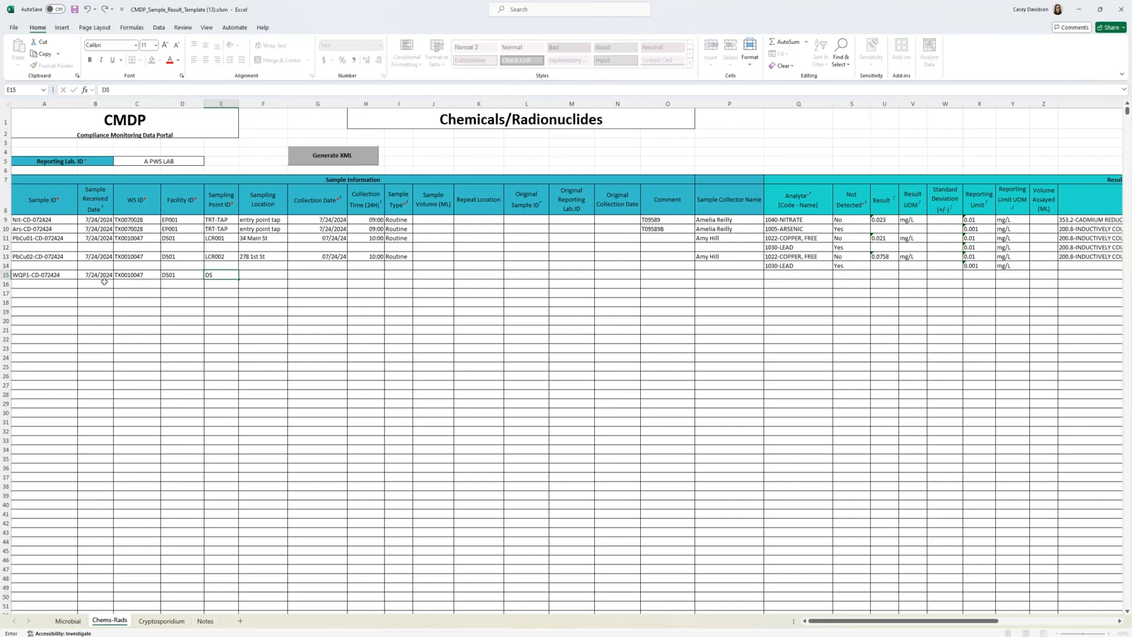
text(TWQP)
key(Tab)
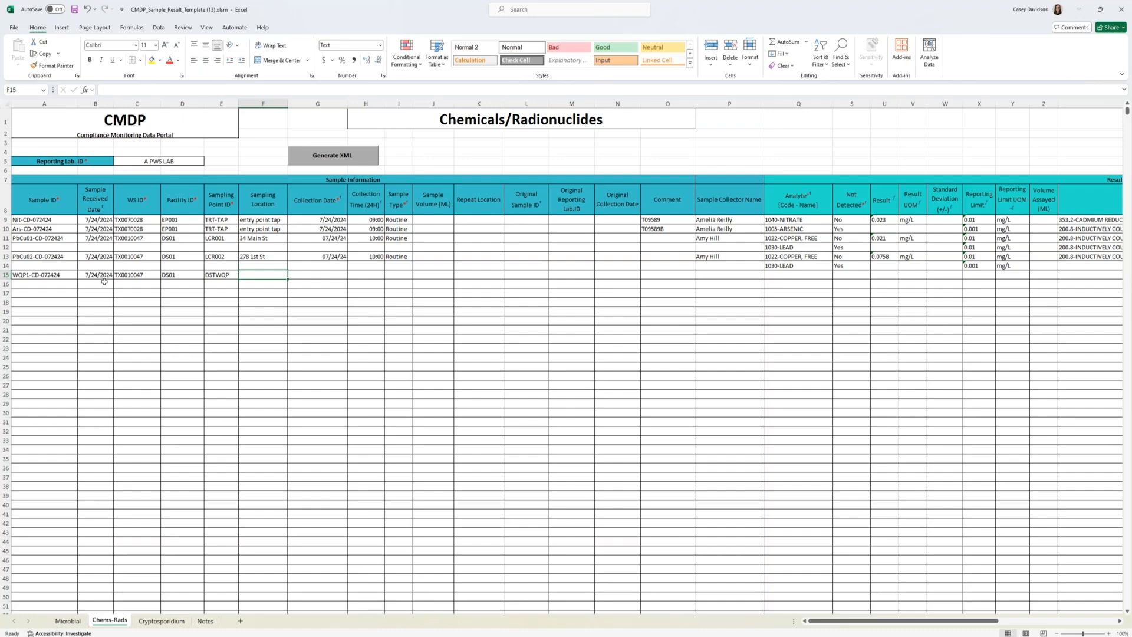
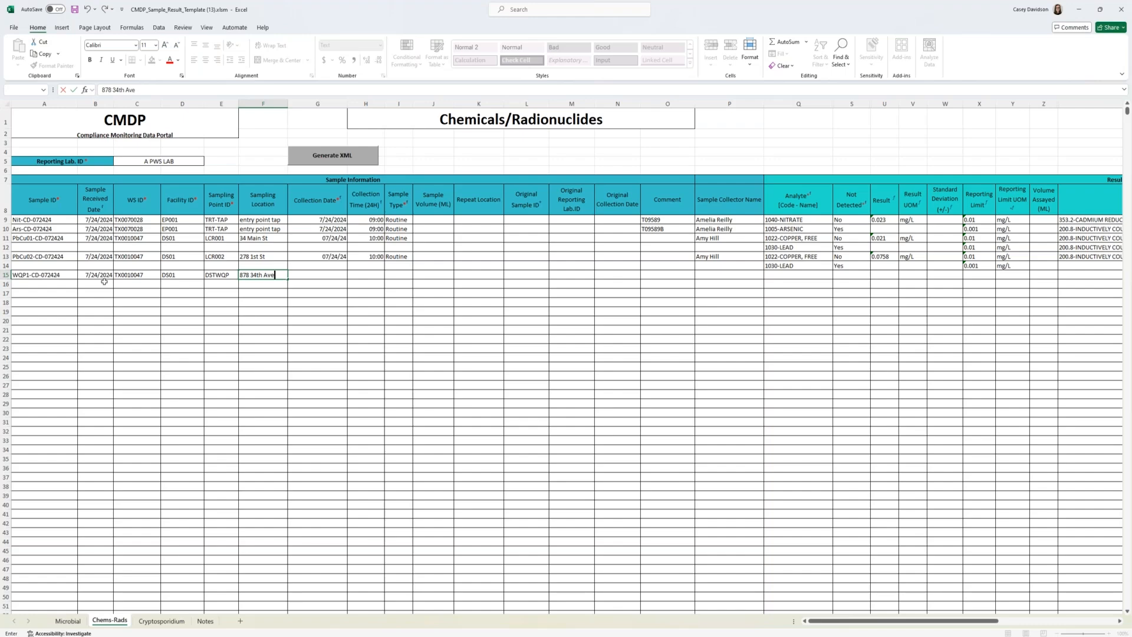
Step: Enter the sampling location's street address, collection date 07/24/24 and collection time 12:00 for the sample in row 15
key(Tab)
text(07/24/24)
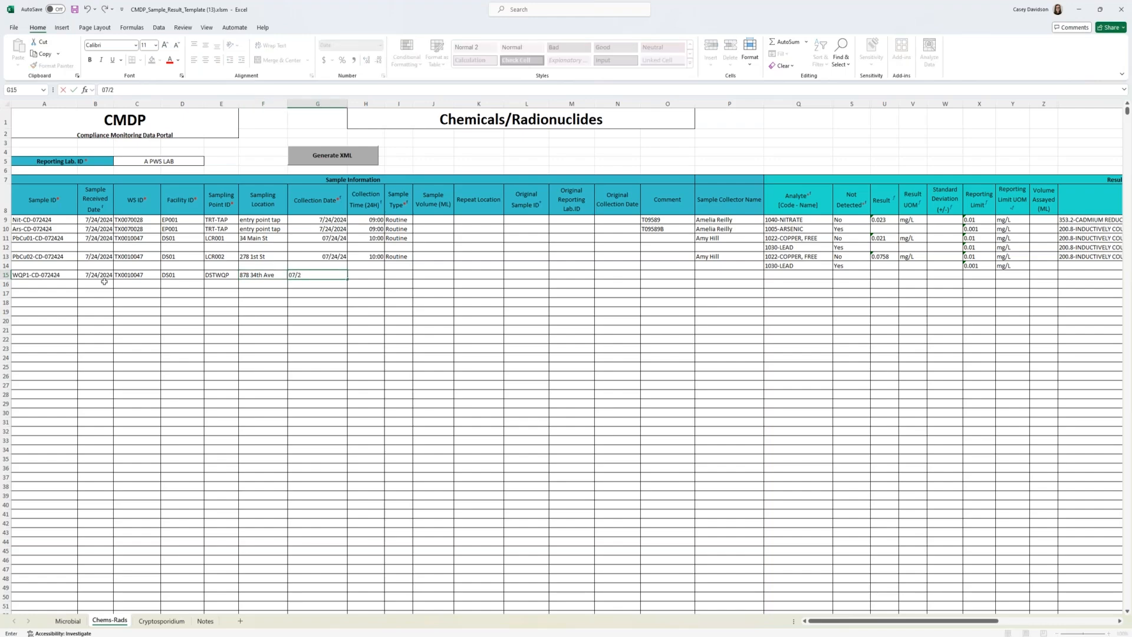
key(Tab)
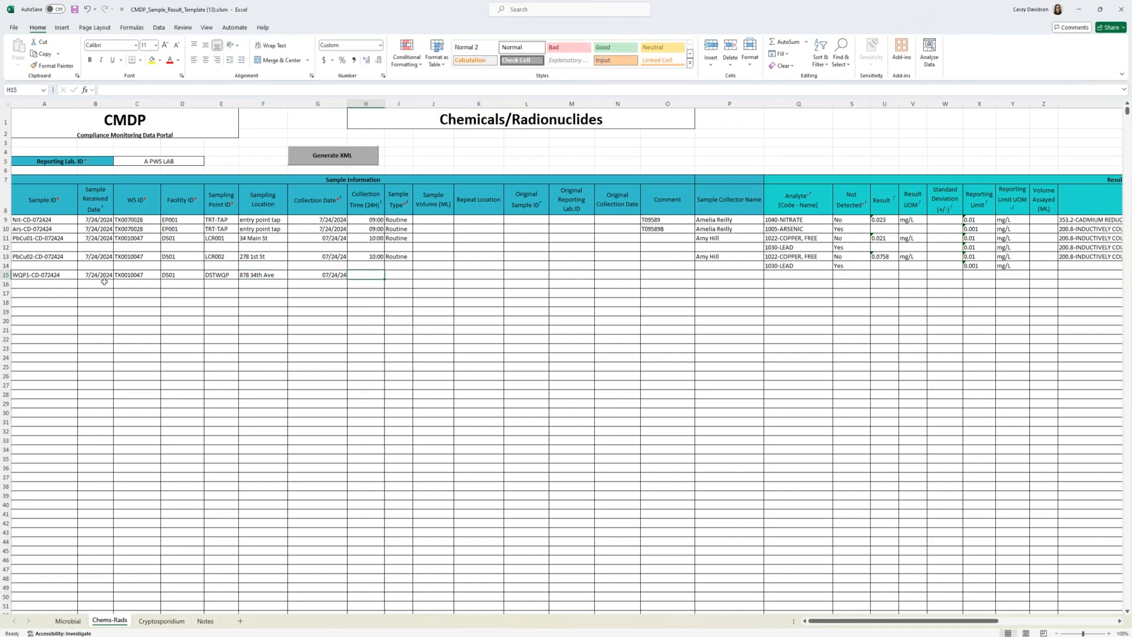
text(12:00)
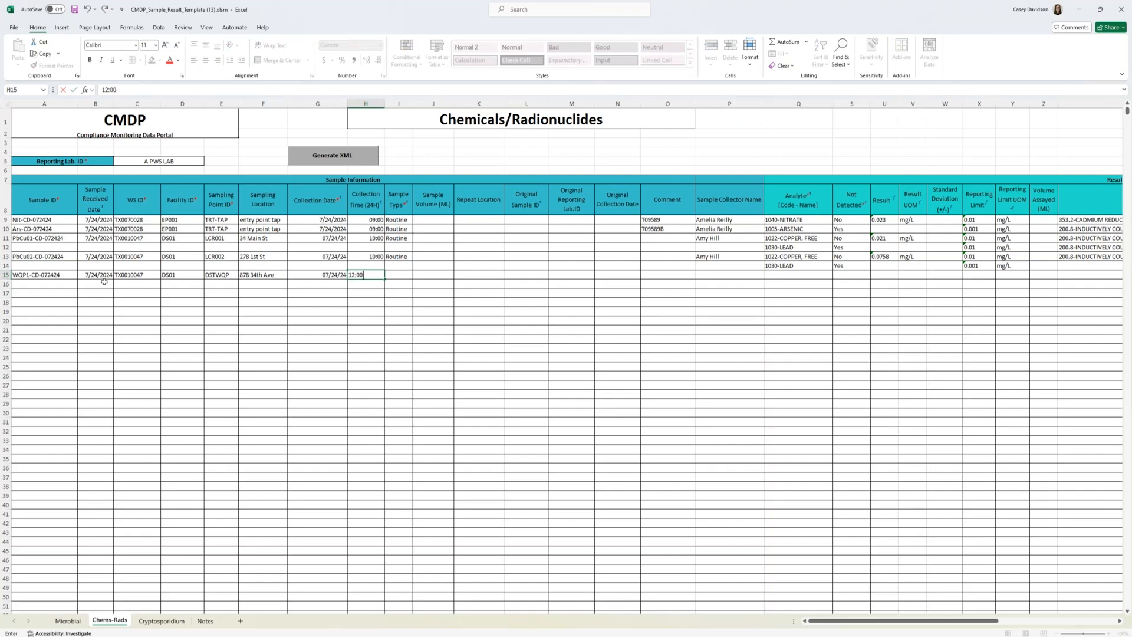
key(Tab)
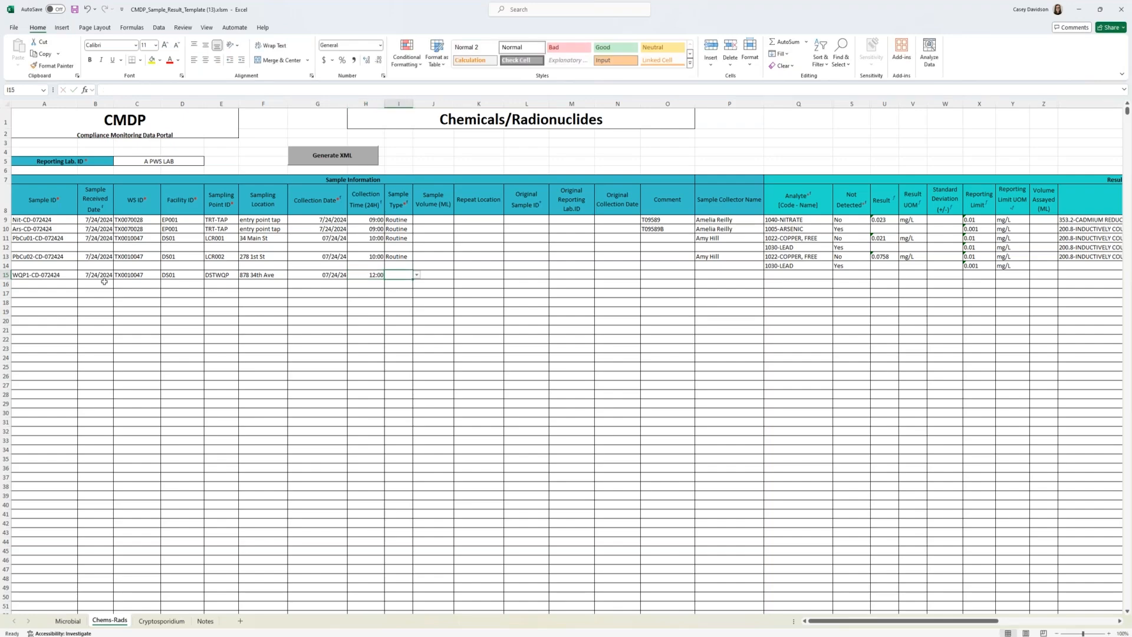
Step: Set the row 15 sample type to Routine and enter the sample collector's name
click(417, 274)
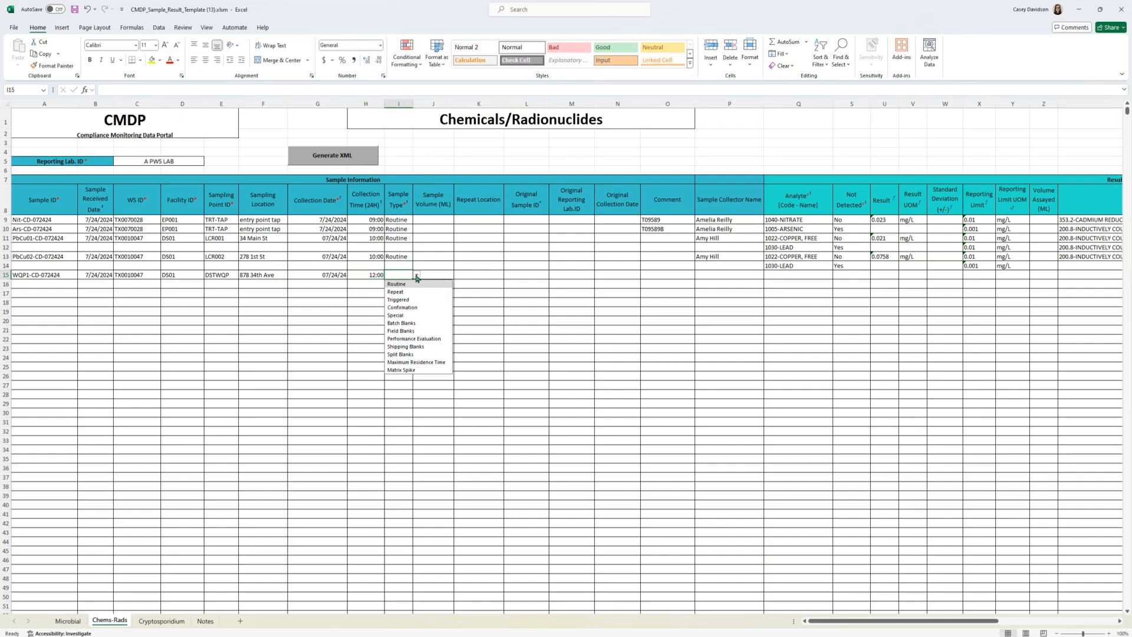
click(412, 284)
click(701, 275)
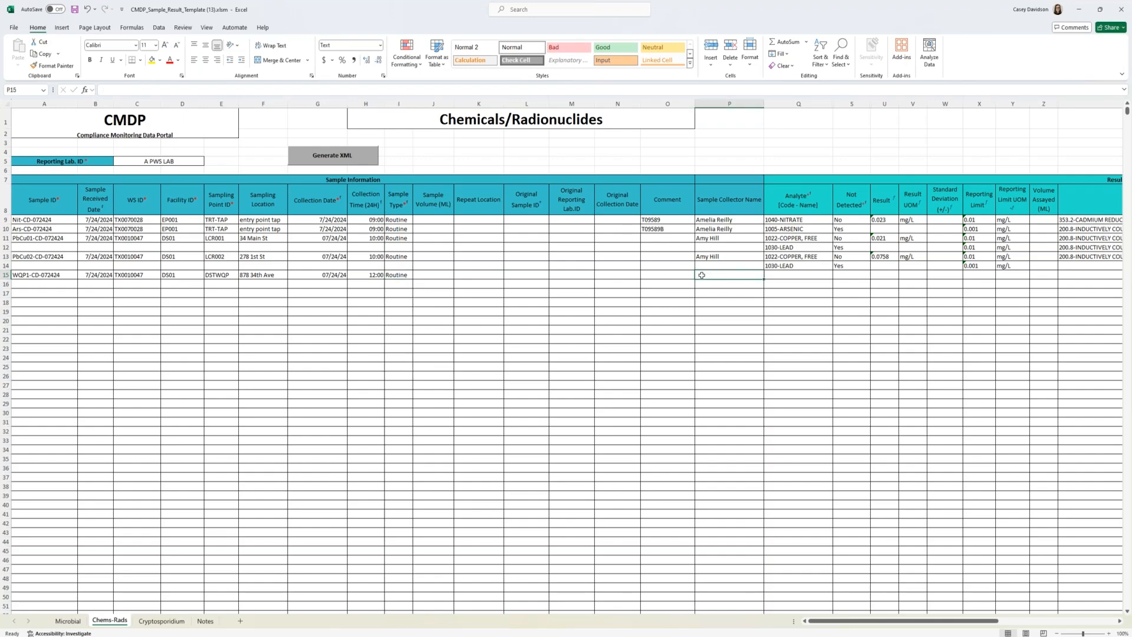
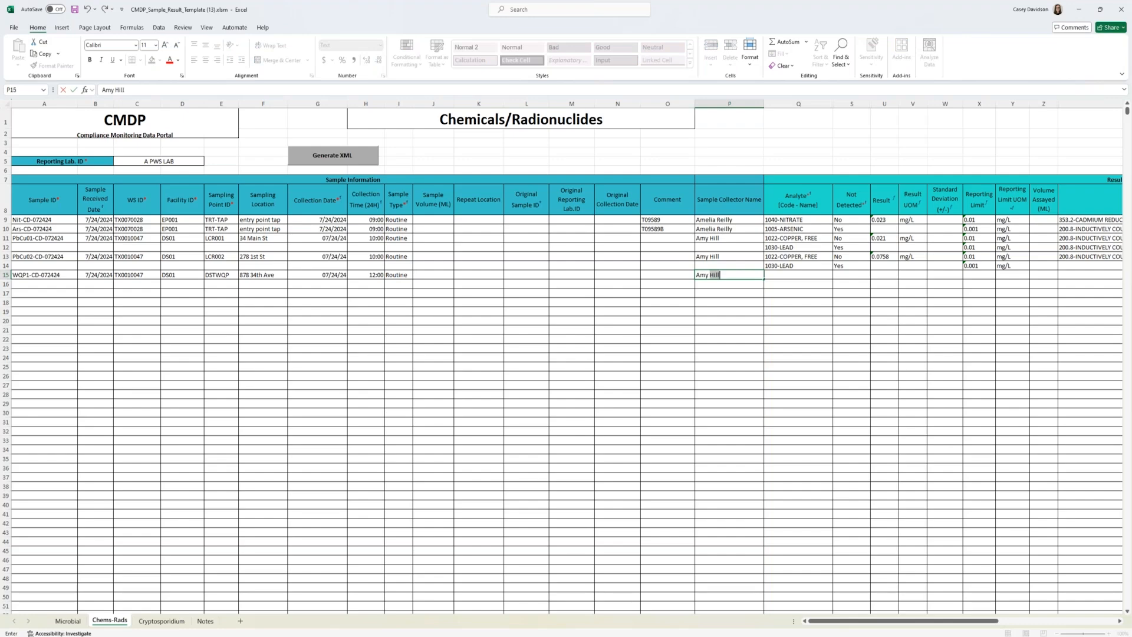
key(Tab)
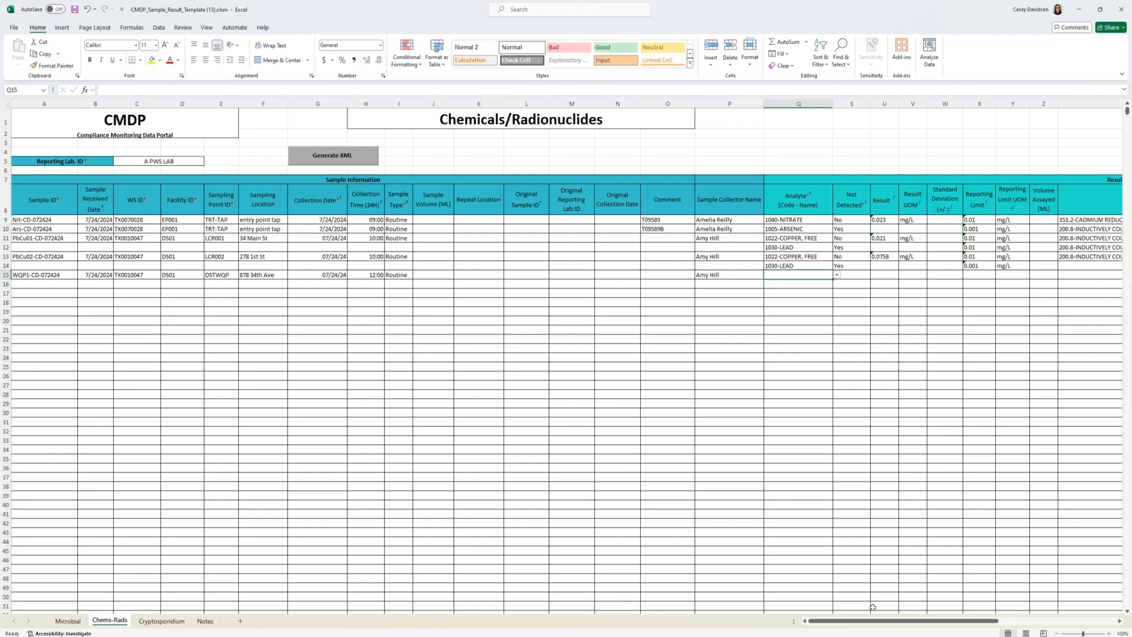
Step: Choose 1017-CHLORIDE as the analyte in row 15 and set Not Detected to No
drag(866, 625, 910, 624)
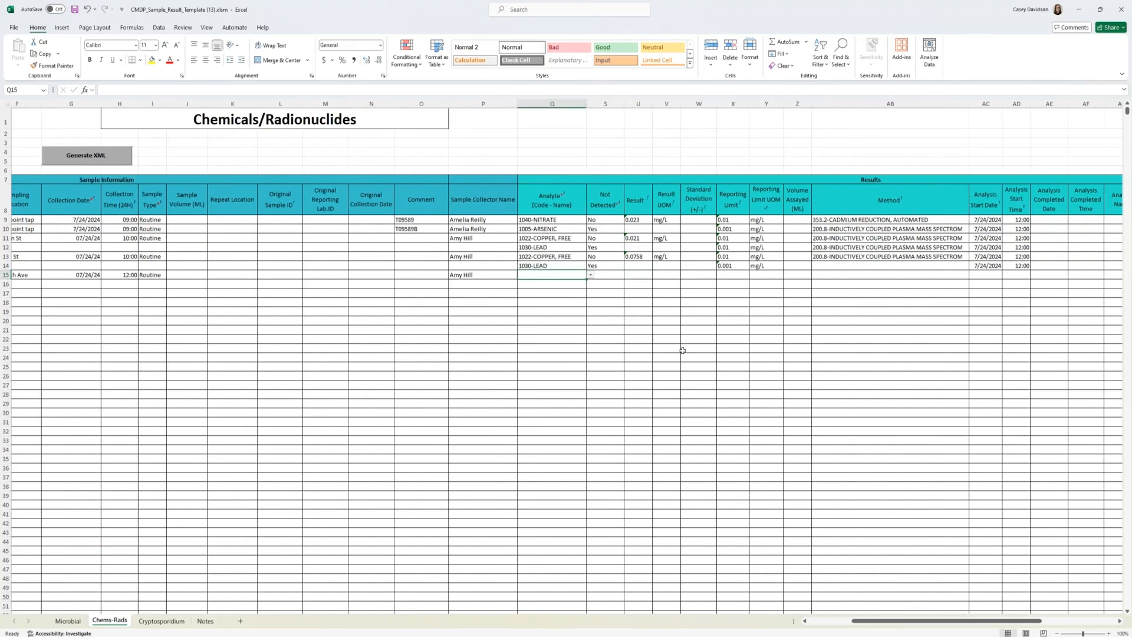
text(1017)
click(575, 285)
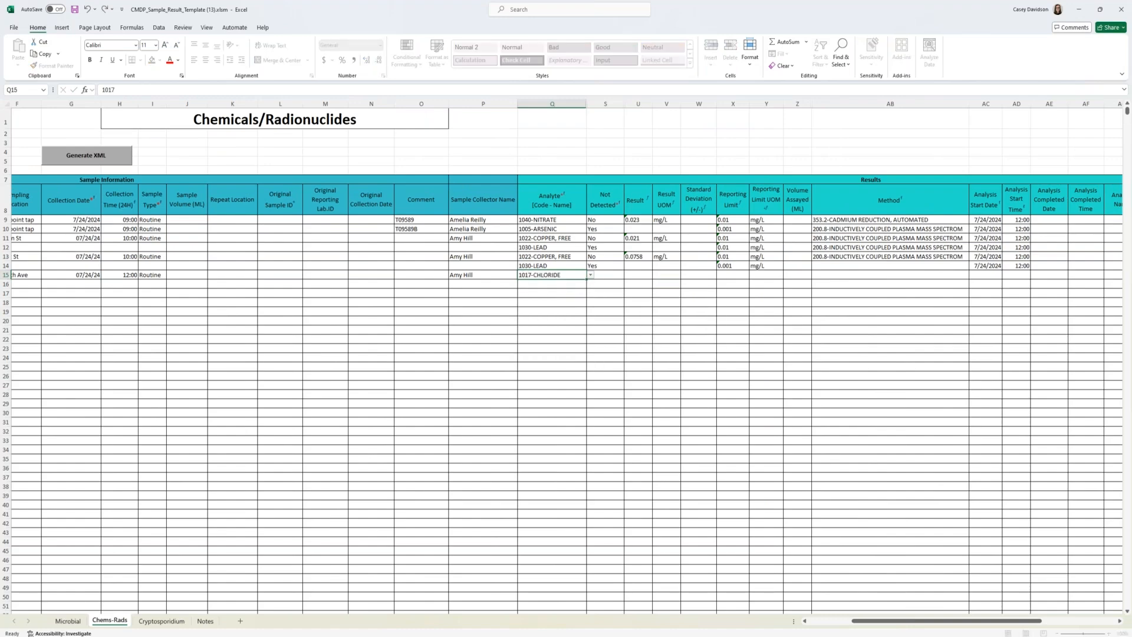
click(618, 275)
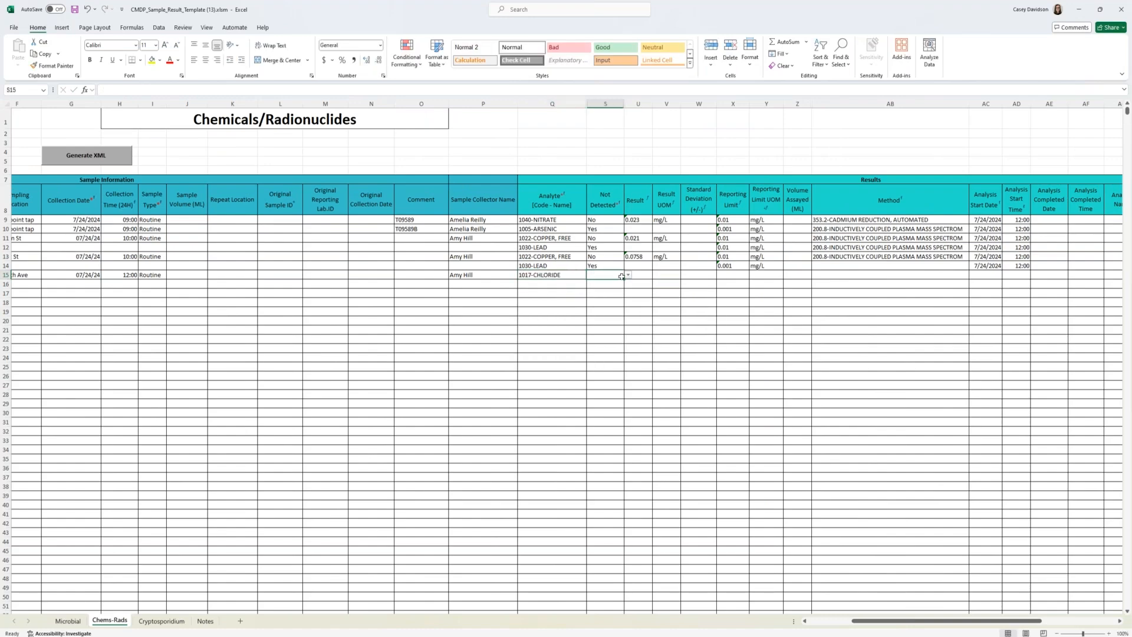
click(628, 274)
click(614, 291)
Step: Enter a chloride result of 49 mg/L in row 15
click(641, 275)
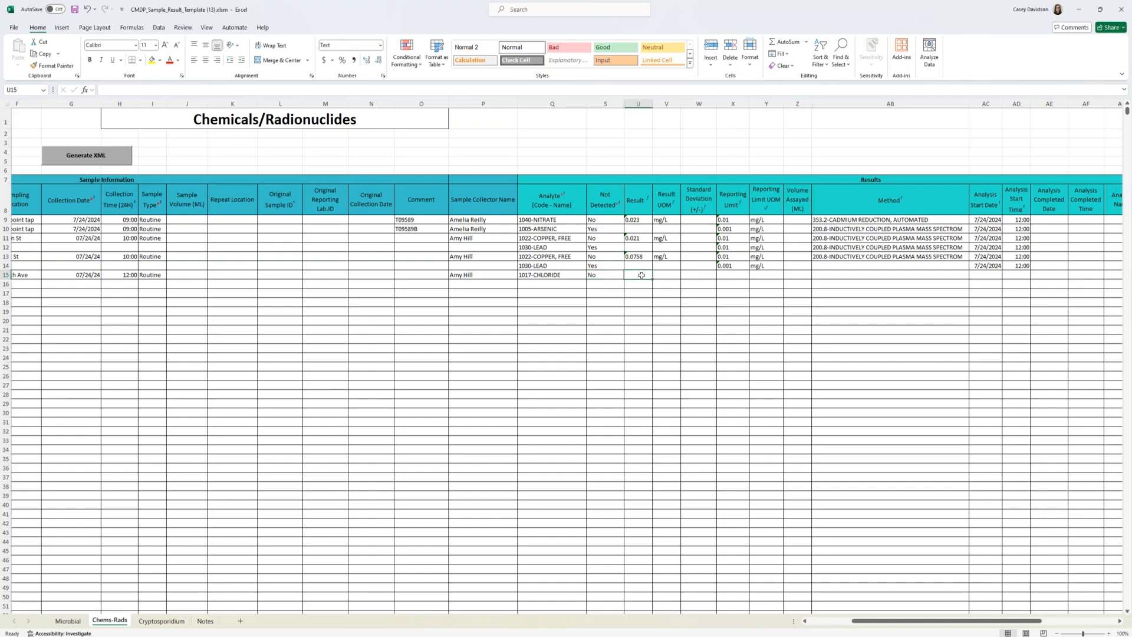
text(49)
key(Tab)
text(mg)
key(Tab)
Step: Set the chloride reporting limit in row 15 to 0.02 mg/L
key(Tab)
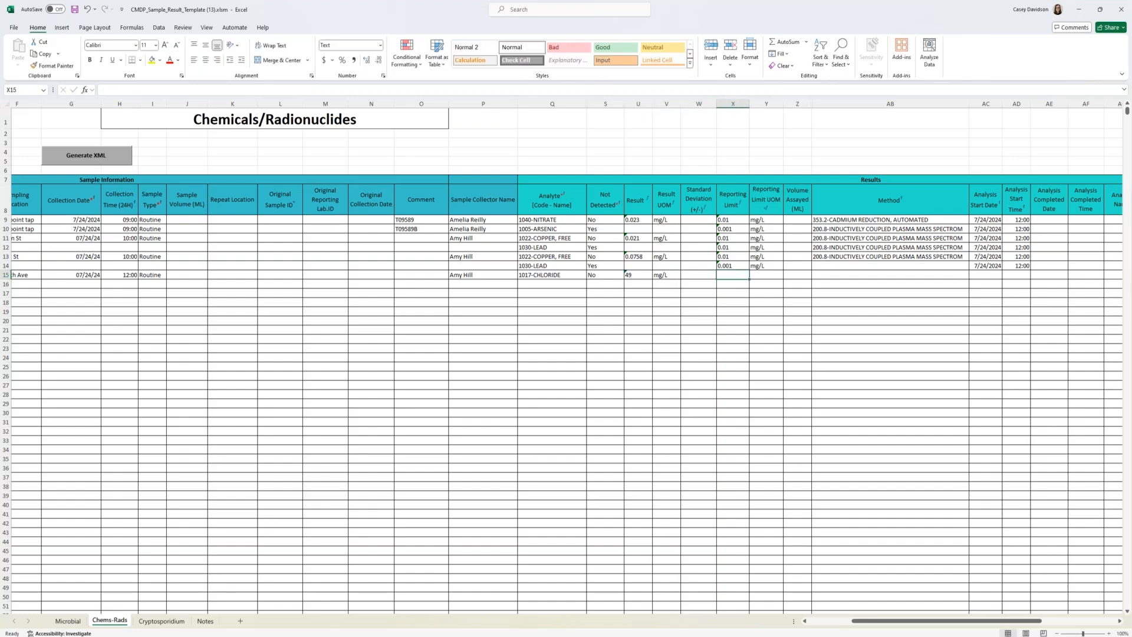
text(0.02)
key(Tab)
text(mg)
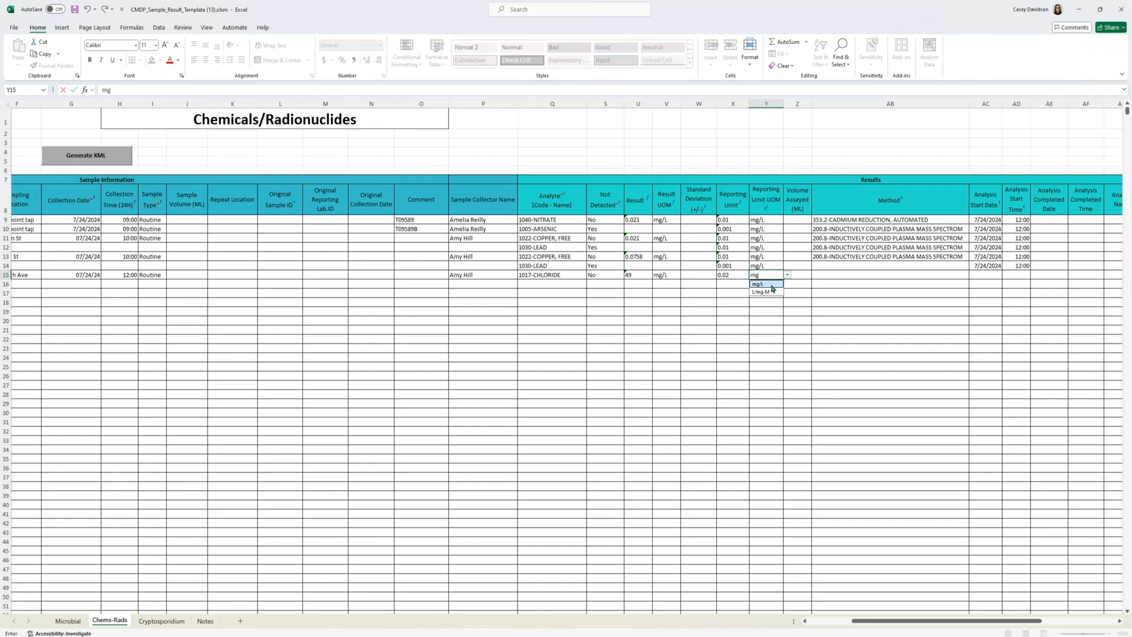
click(770, 284)
Step: Choose 300.0-ION CHROMATOGRAPHY as the method for the chloride result in row 15
click(836, 272)
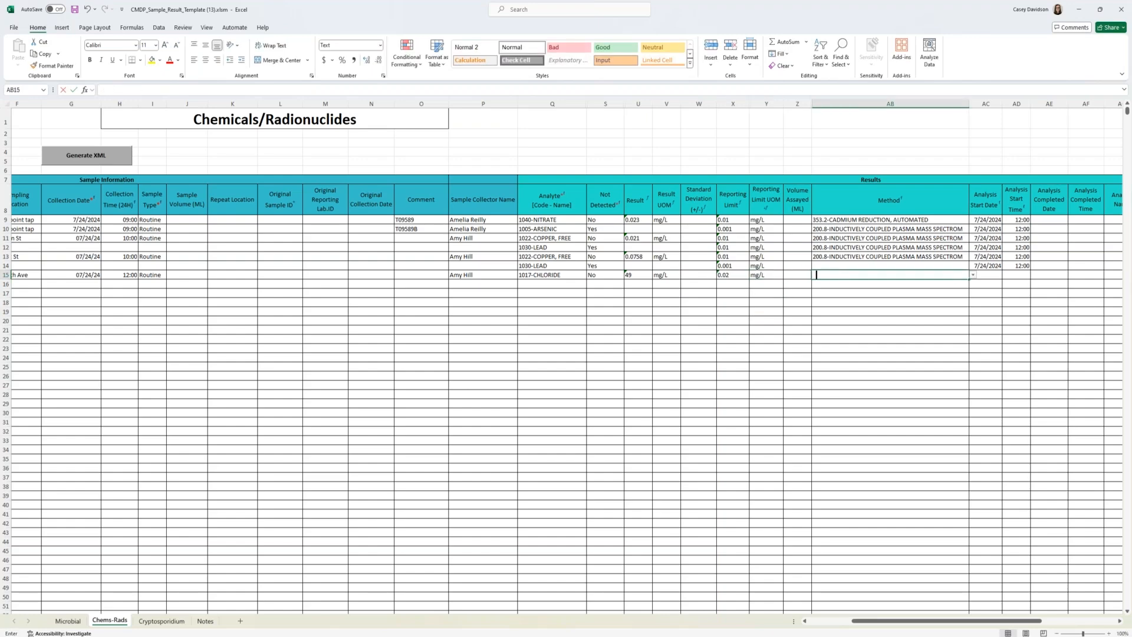
text(300.0)
click(848, 282)
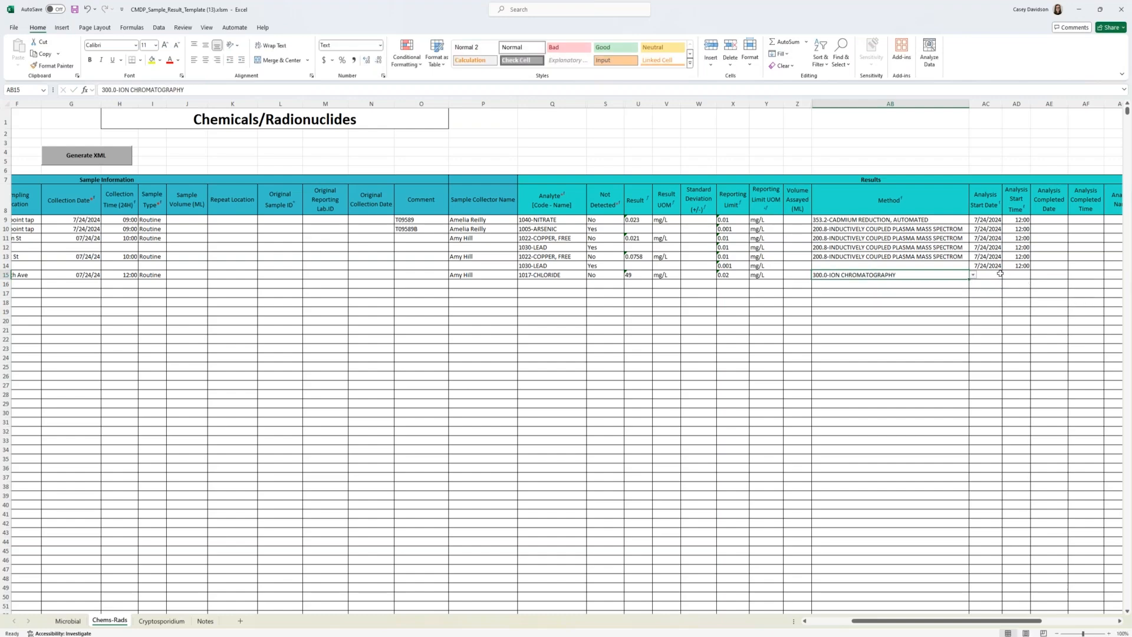
Step: Enter 7/24/2024 as the analysis start date and 12:00 as the start time for the chloride result
click(1000, 274)
text(7/24/2024)
key(Tab)
text(12:00)
key(Tab)
Step: Add 1028-IRON as the analyte in row 16 and set Not Detected to No
drag(942, 625, 915, 625)
click(693, 284)
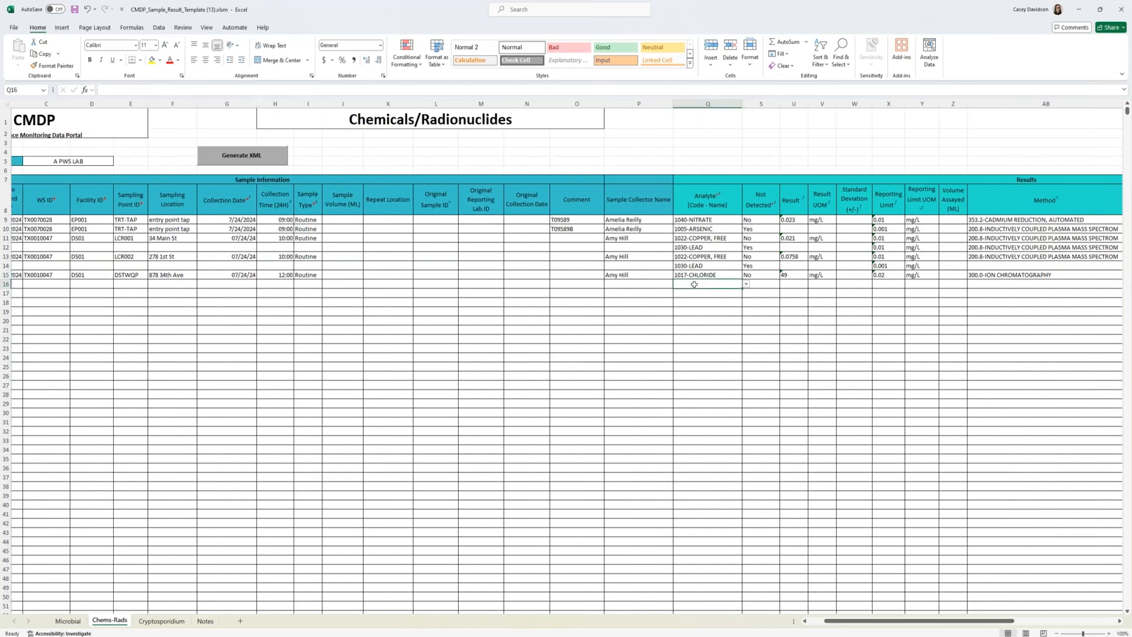
text(1028)
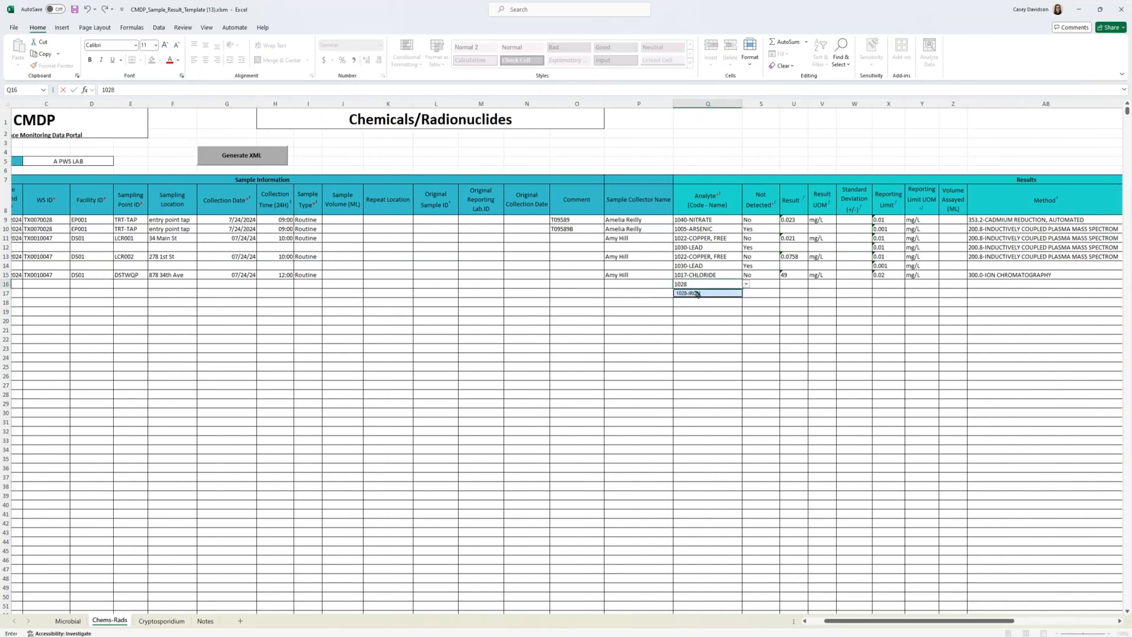
click(697, 294)
click(754, 284)
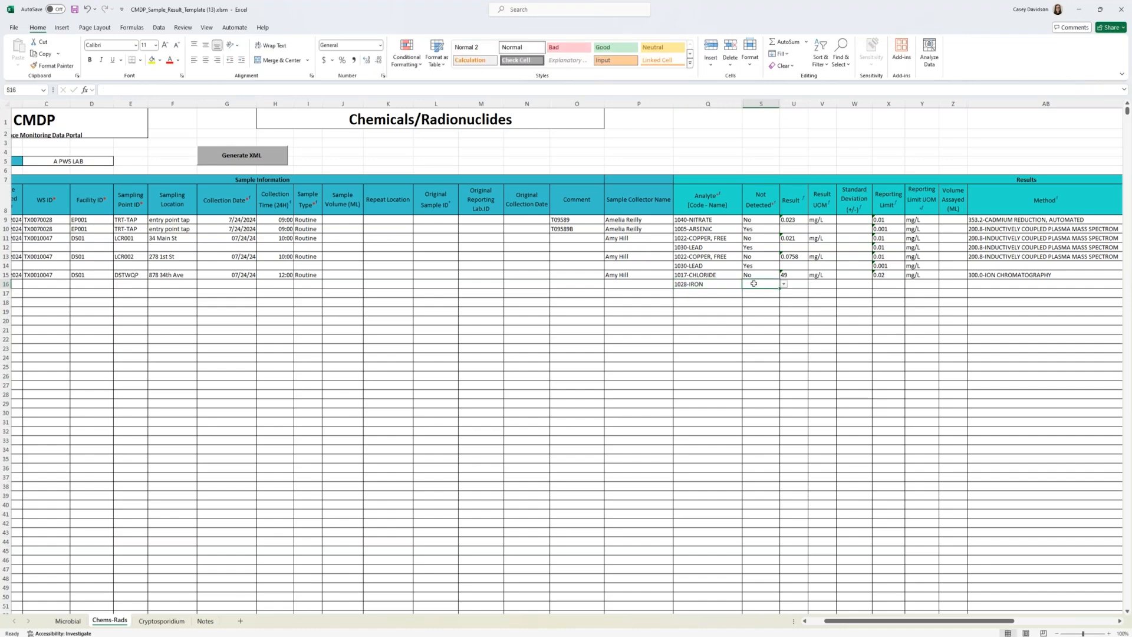
click(785, 284)
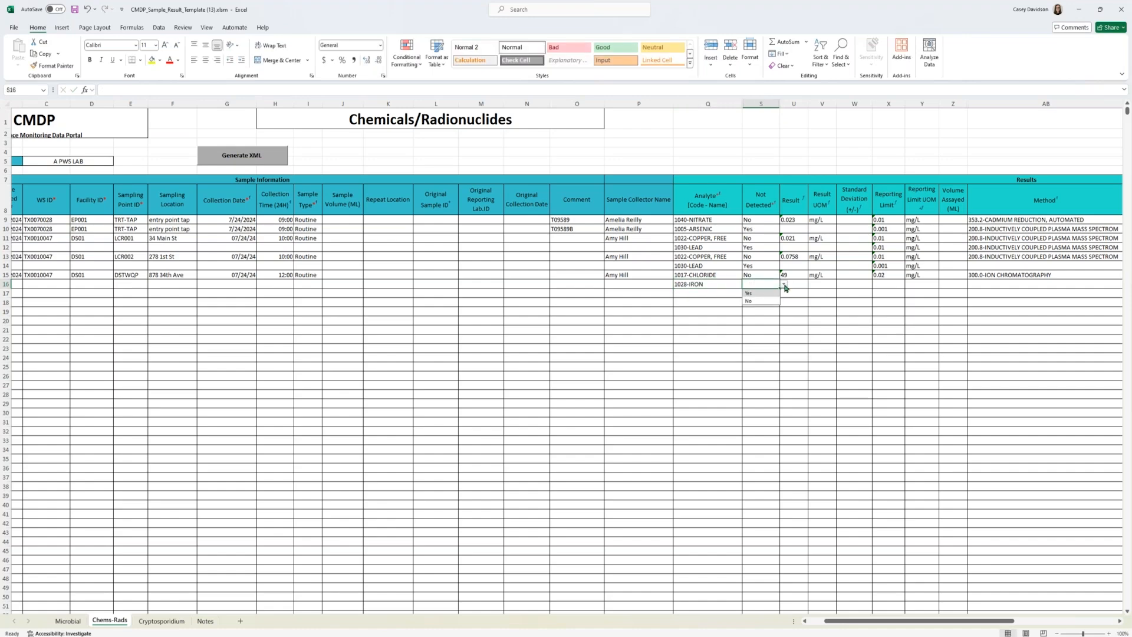
click(774, 301)
Step: Enter an iron result of 0.749 mg/L in row 16
click(799, 284)
text(0.749)
key(Tab)
text(mg/L)
key(Tab)
Step: Set the iron reporting limit in row 16 to 0.03 mg/L
key(Tab)
text(0.0)
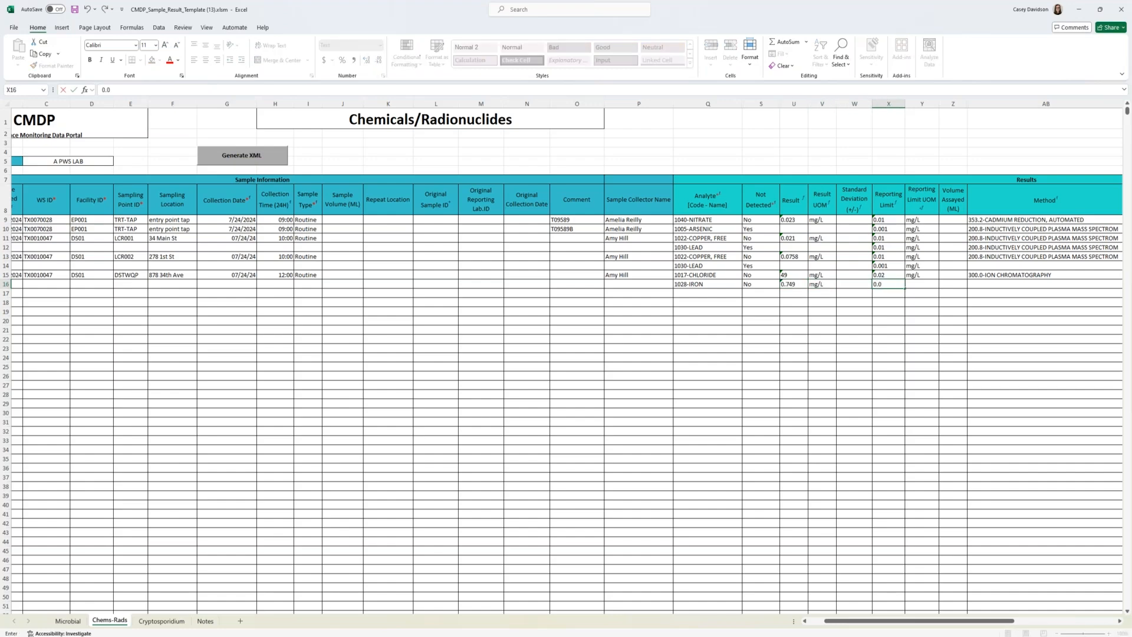
text(3)
key(Tab)
text(mg/)
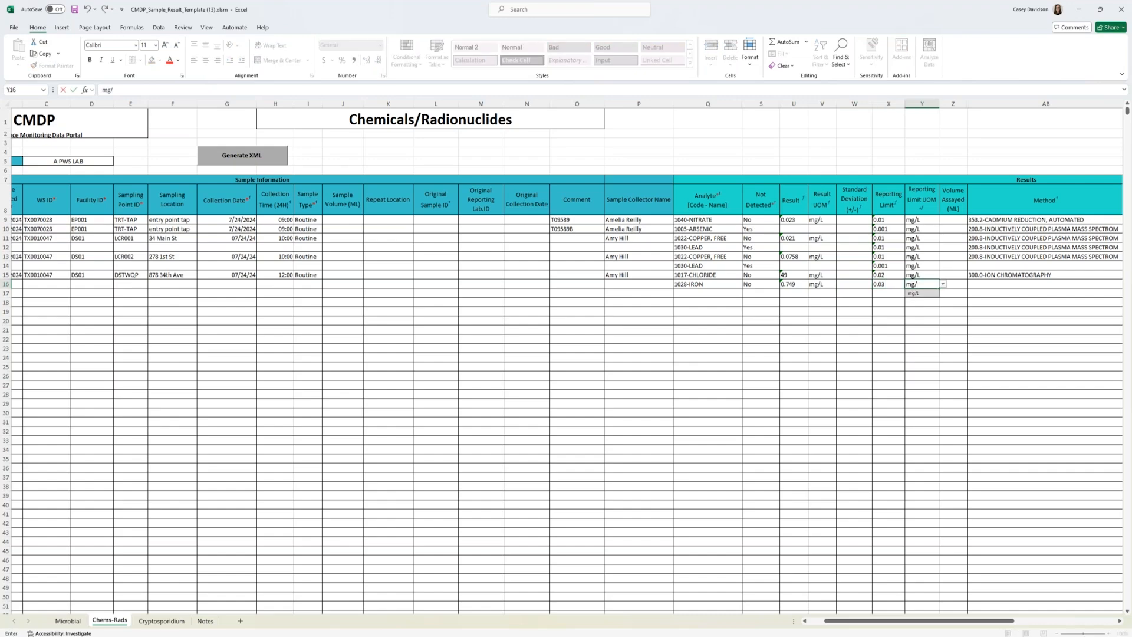
text(L)
key(Tab)
Step: Choose 200.7-INDUCTIVELY COUPLED PLASMA as the method for the iron result in row 16
click(1044, 285)
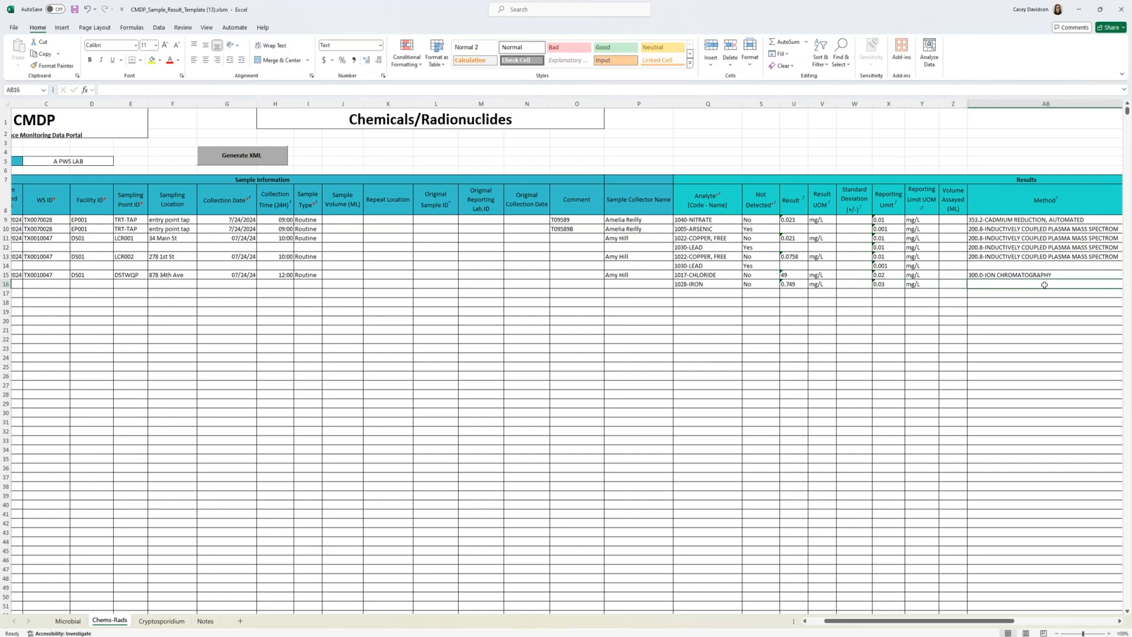
text(200.7)
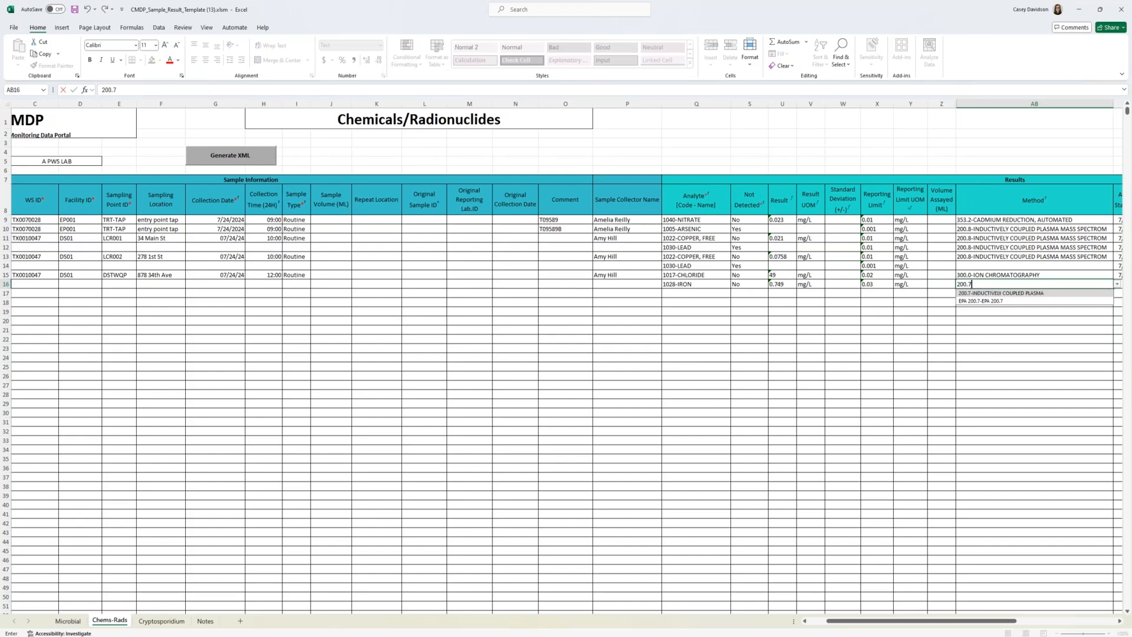
click(1045, 293)
Step: Enter 07/24/2024 as the analysis start date and 12:00 as the start time for the iron result
drag(923, 623, 956, 623)
key(Tab)
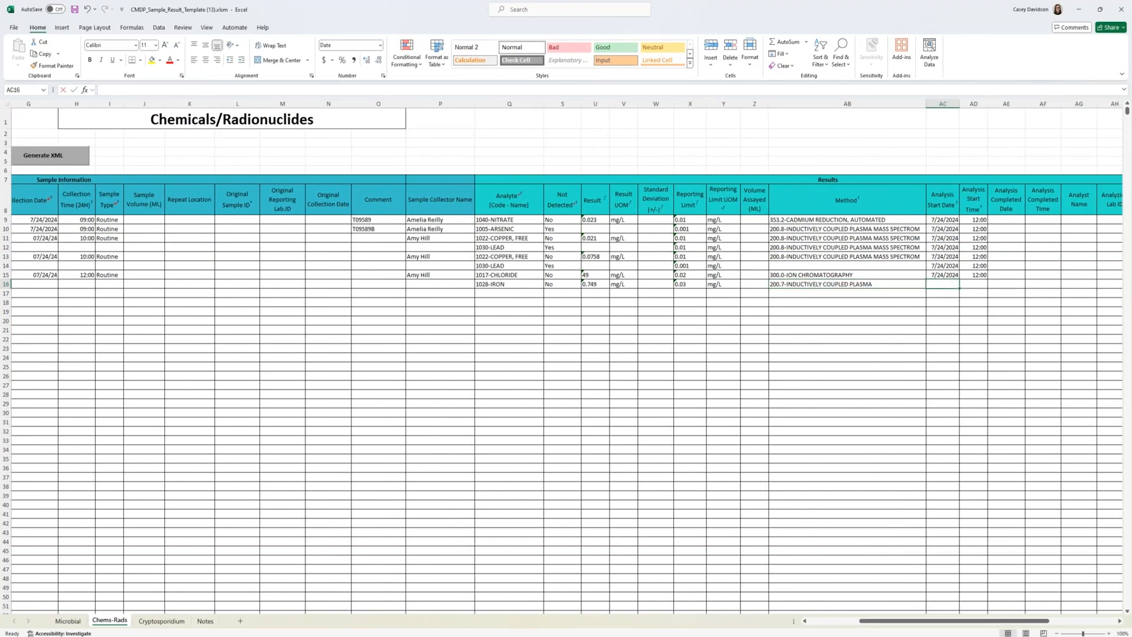
text(07/24/2024)
key(Tab)
text(12:00)
Step: Add 1927-ALKALINITY, TOTAL as the analyte in row 17 and set Not Detected to No
click(490, 293)
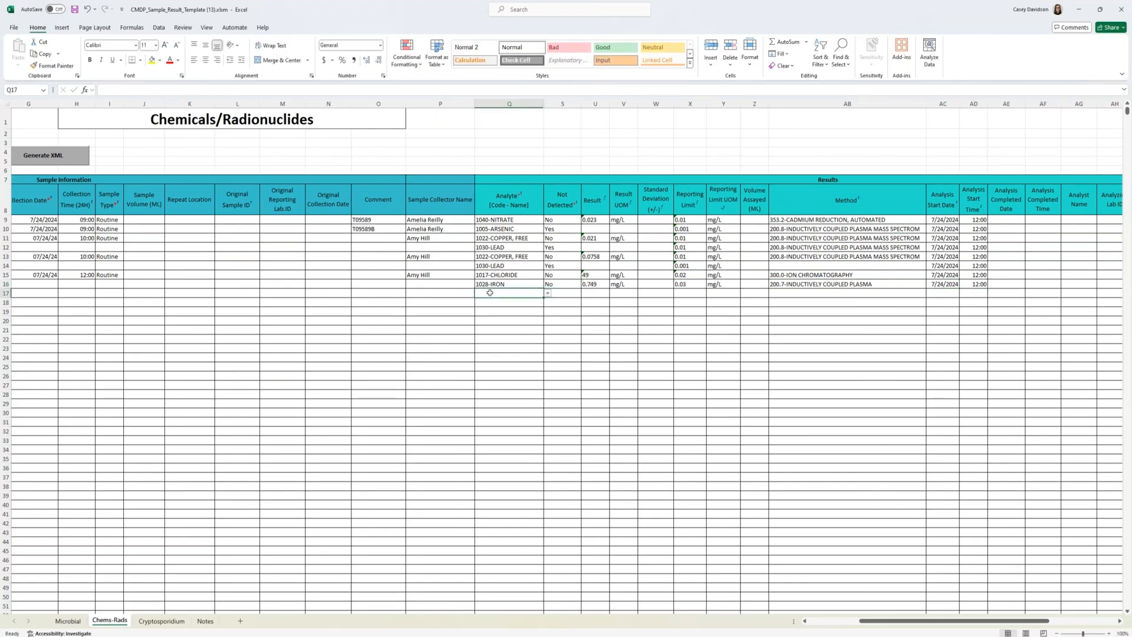
text(1927)
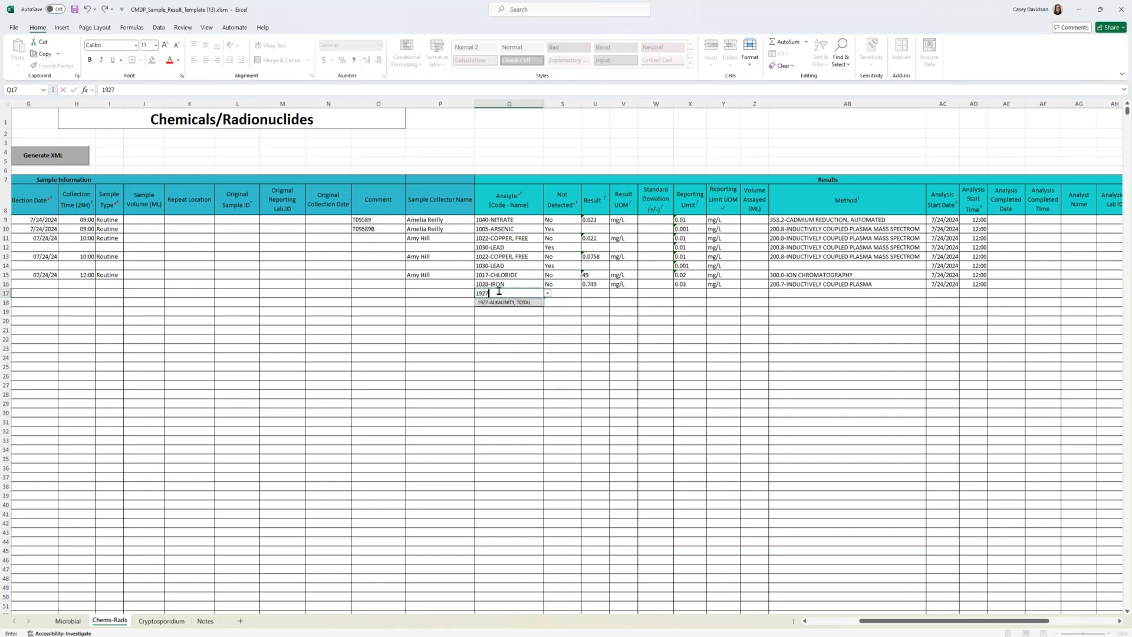
click(504, 302)
click(575, 293)
click(585, 293)
click(570, 310)
Step: Enter a total alkalinity result of 131 mg/L in row 17
click(600, 291)
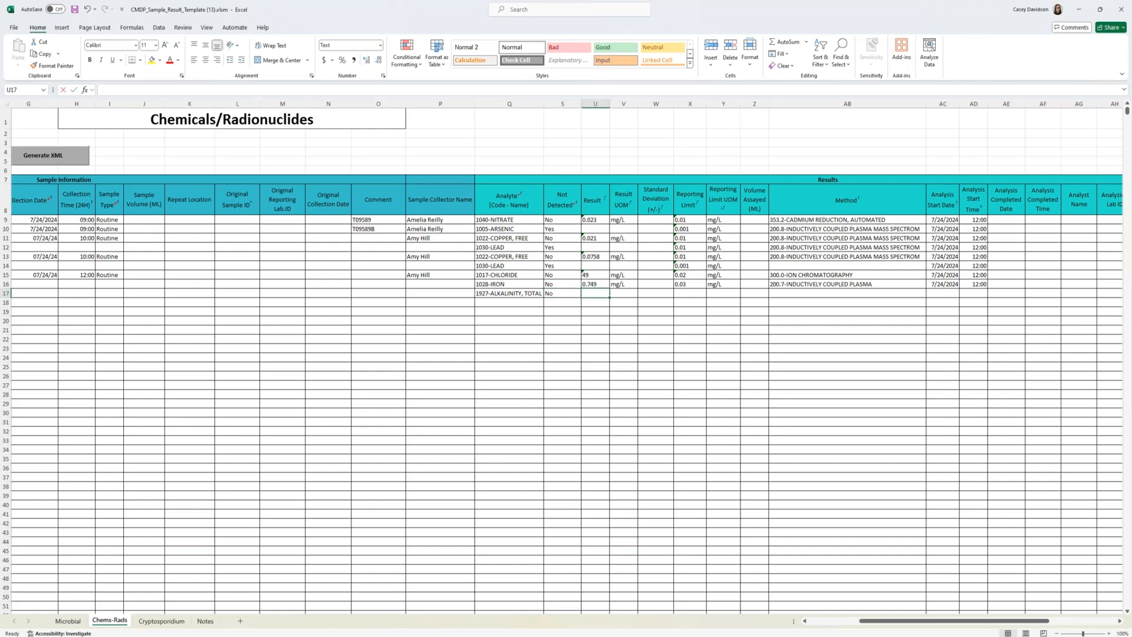
text(131)
key(Tab)
text(mg/L)
key(Tab)
Step: Set the total alkalinity reporting limit in row 17 to 20 mg/L
key(Tab)
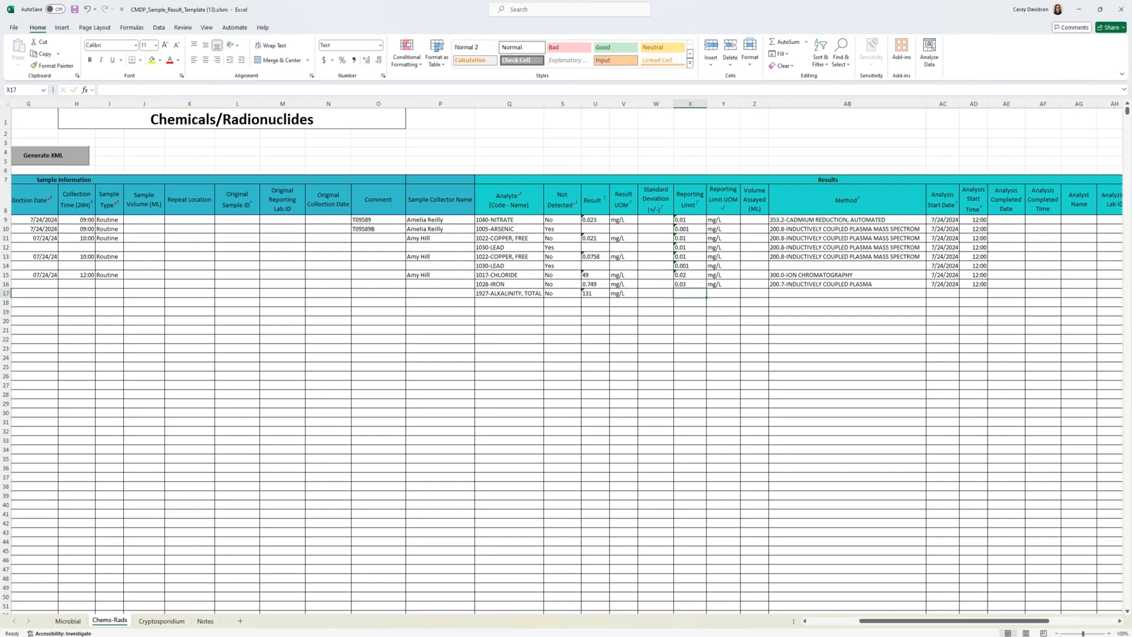
text(20)
key(Tab)
text(mg/)
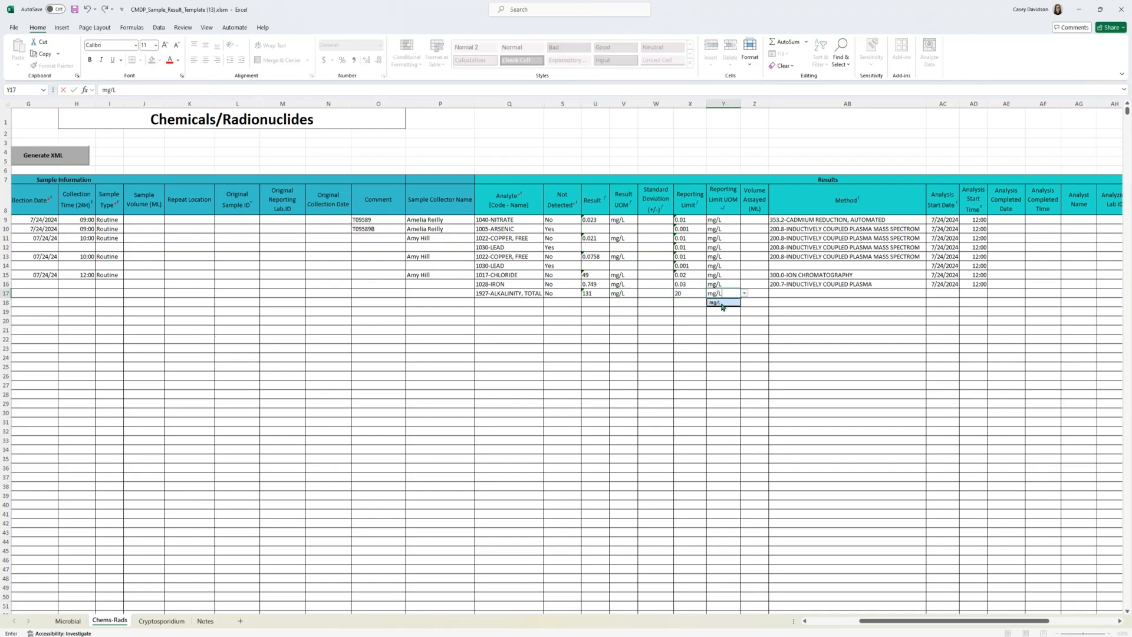
Step: Choose 2320B-TITRIMETRIC as the method for the total alkalinity result in row 17
click(789, 292)
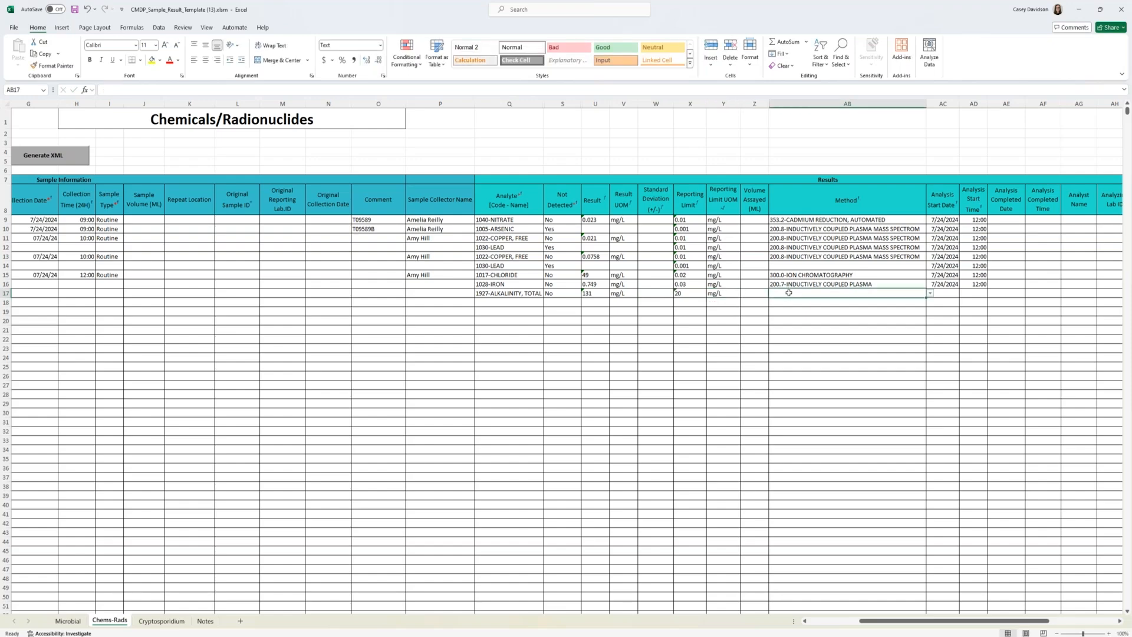
text(2320B)
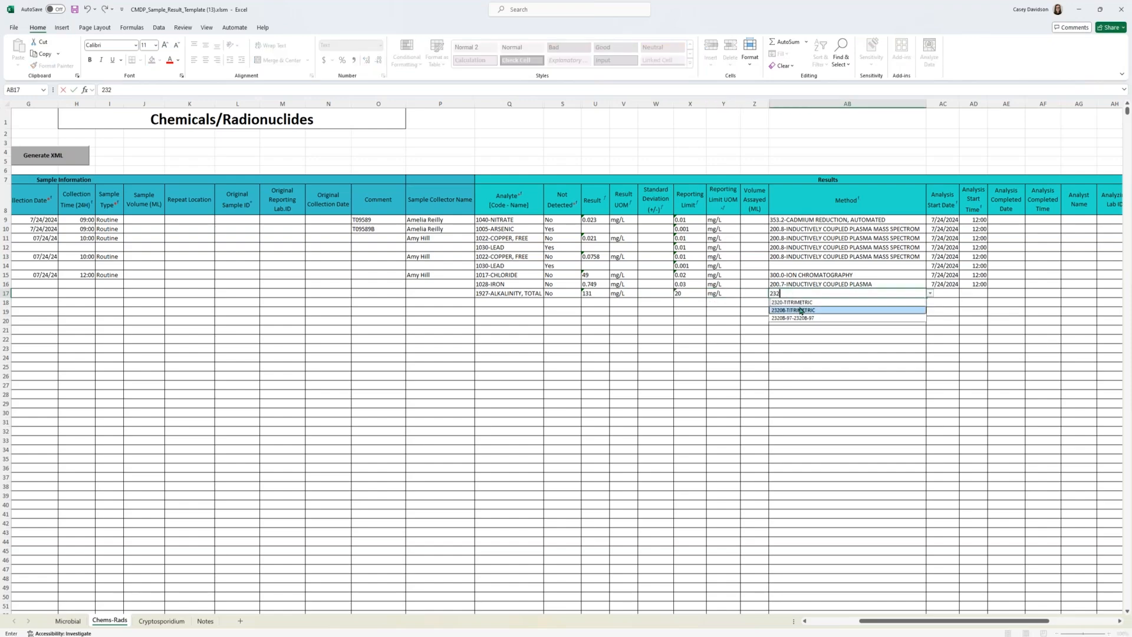
key(Return)
Step: Enter 07/24/2024 as the analysis start date and 12:05 as the start time for the total alkalinity result
click(952, 295)
text(07/24/2024)
key(Tab)
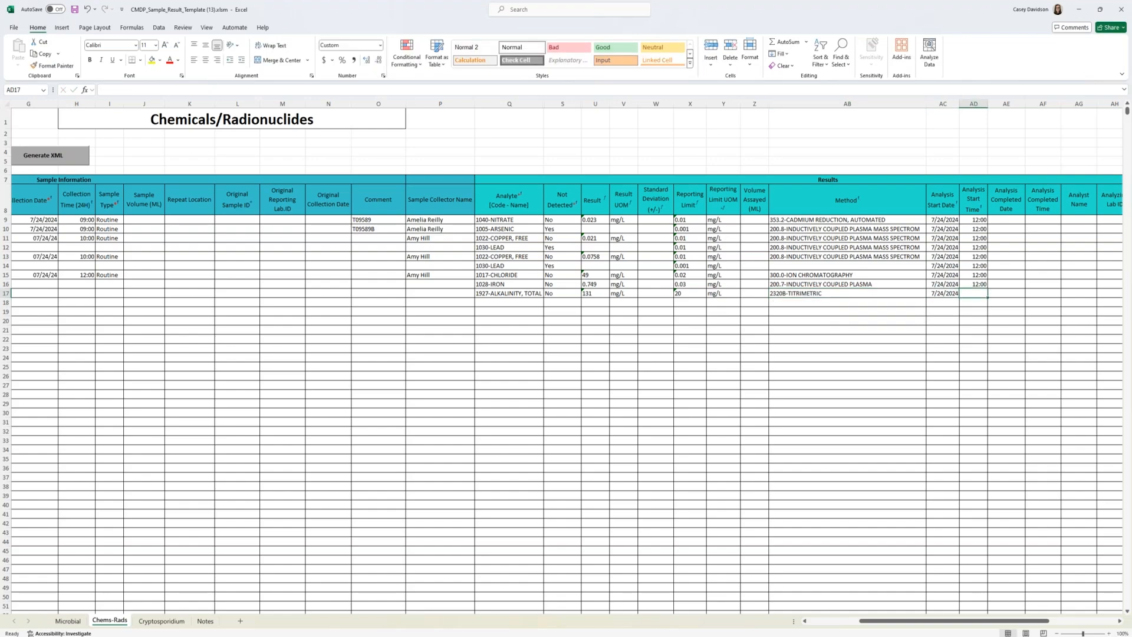
text(12:05)
drag(992, 626, 941, 626)
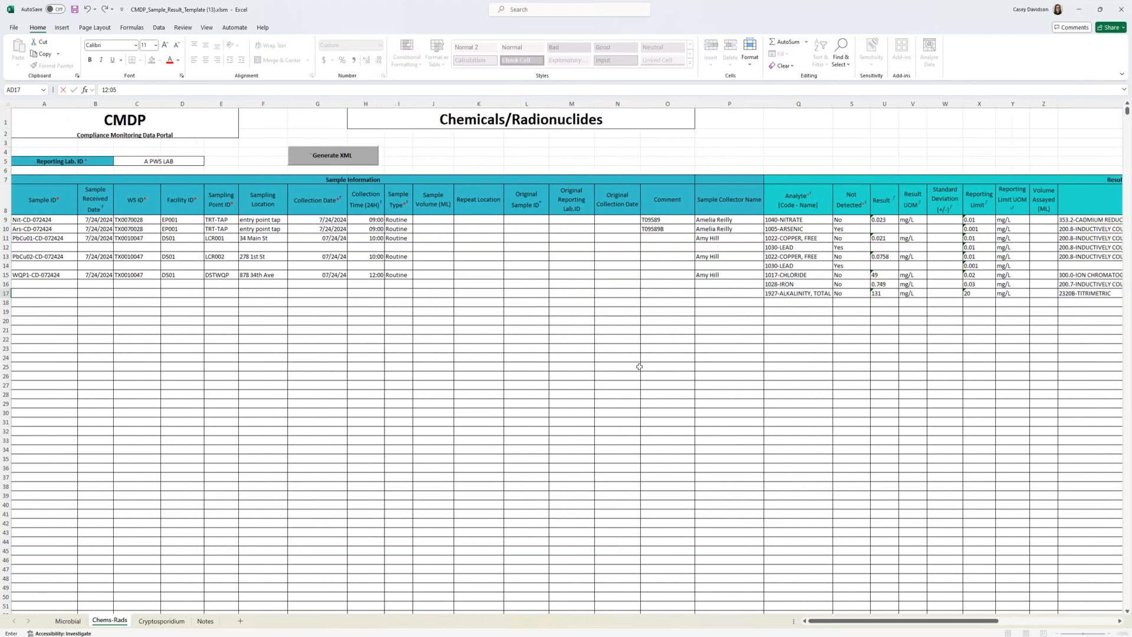
Step: Set the collection time of sample WQP1-CD-072424 in row 15 to 11:00
double_click(375, 275)
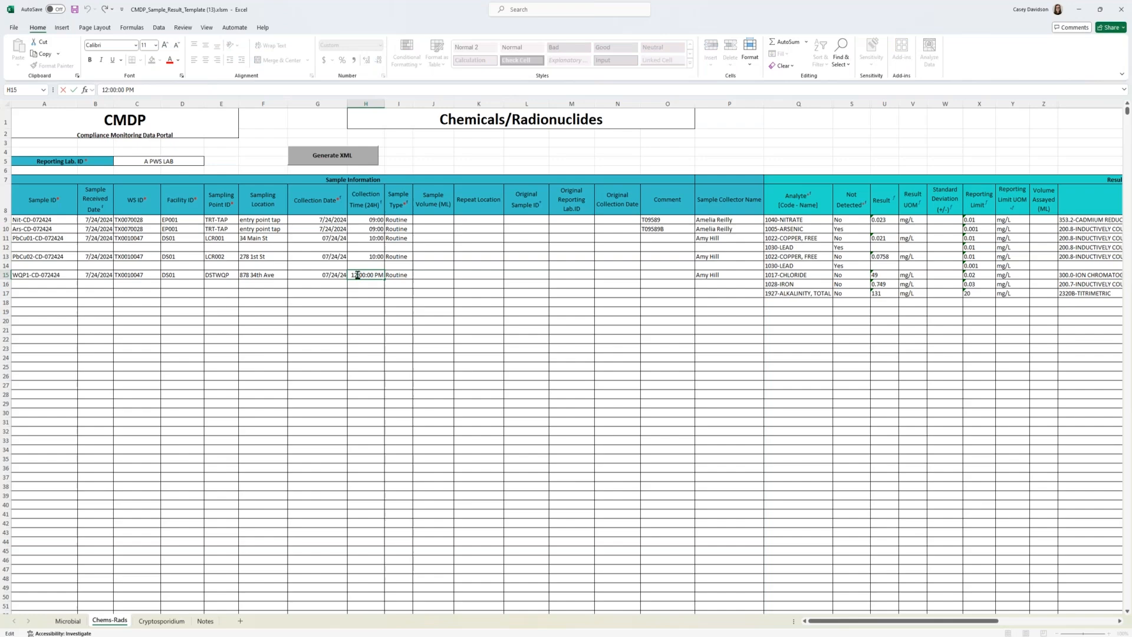
key(BackSpace)
text(1)
click(445, 318)
drag(931, 620, 985, 621)
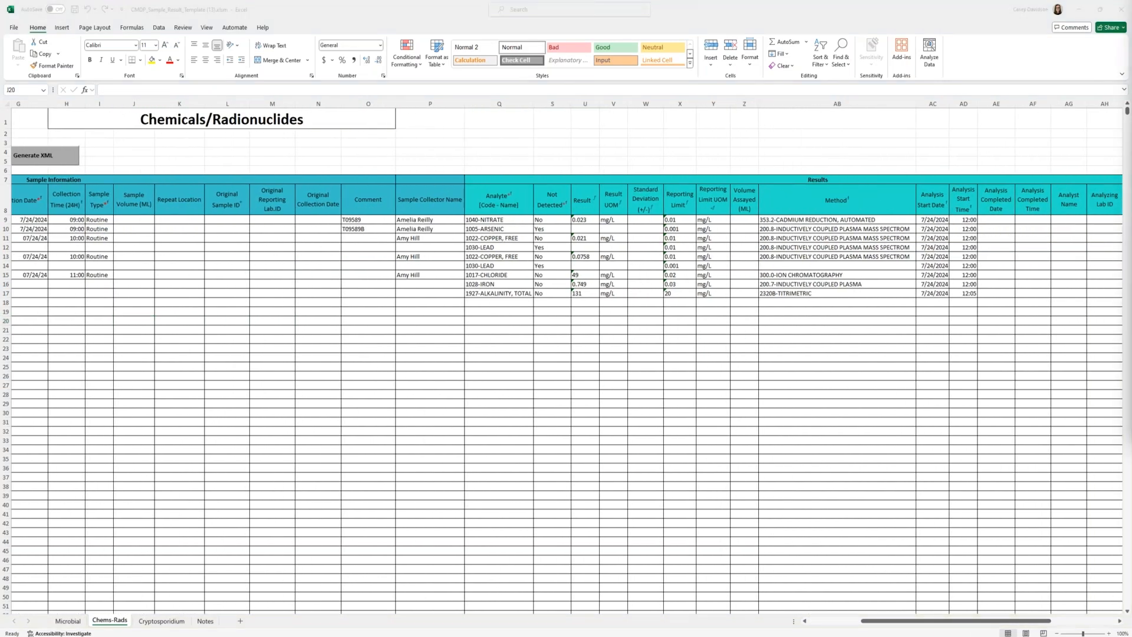
click(926, 622)
drag(927, 623, 867, 619)
Step: Add a field result to the WQP1-CD-072424 sample in row 15: parameter 1996 - Temperature, result 21, unit Celsius
click(5, 275)
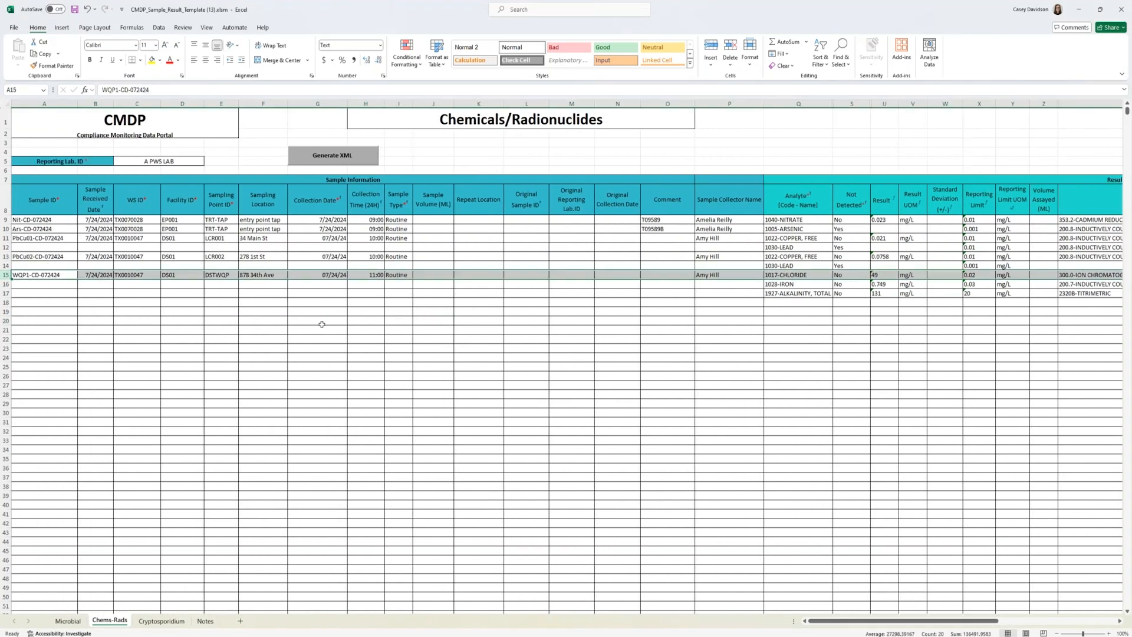
drag(899, 623, 1017, 622)
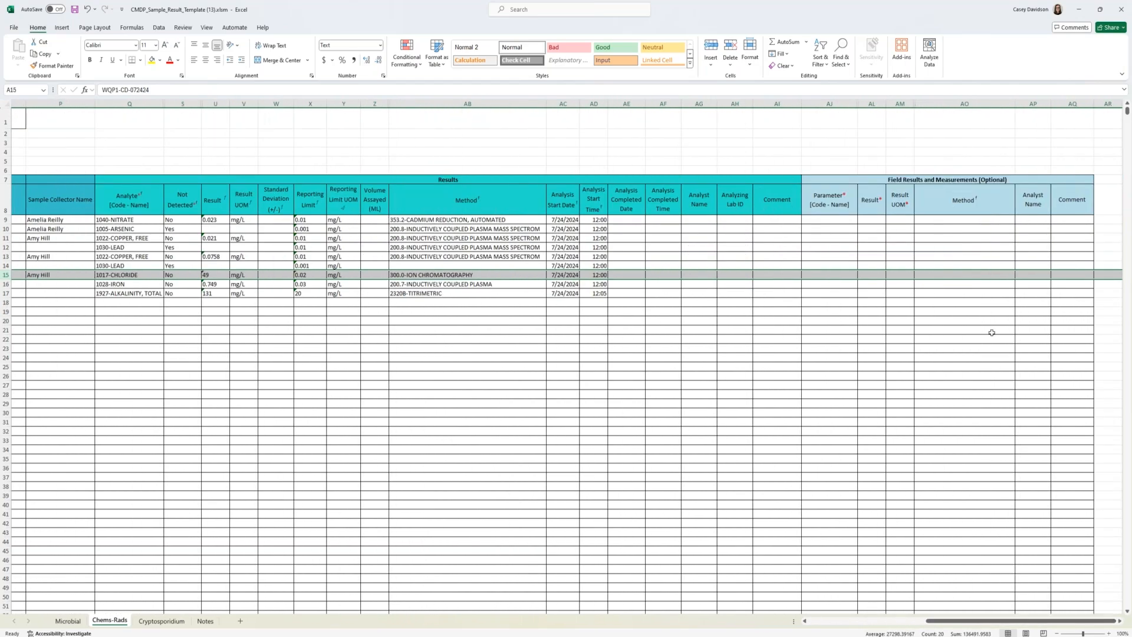
click(830, 274)
click(861, 275)
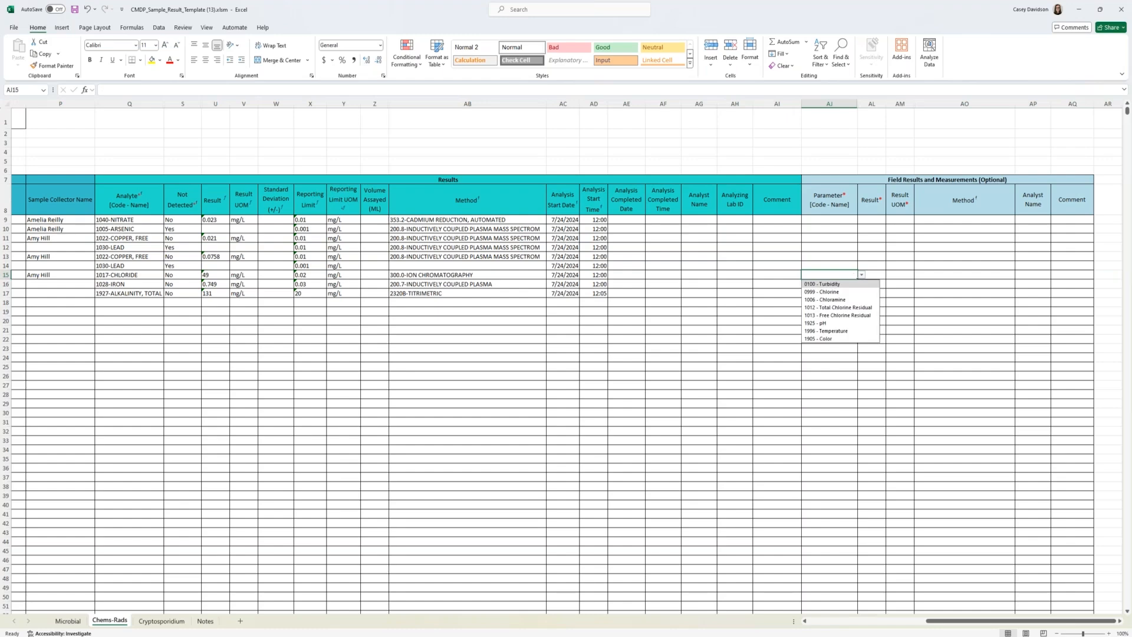
click(831, 330)
click(878, 274)
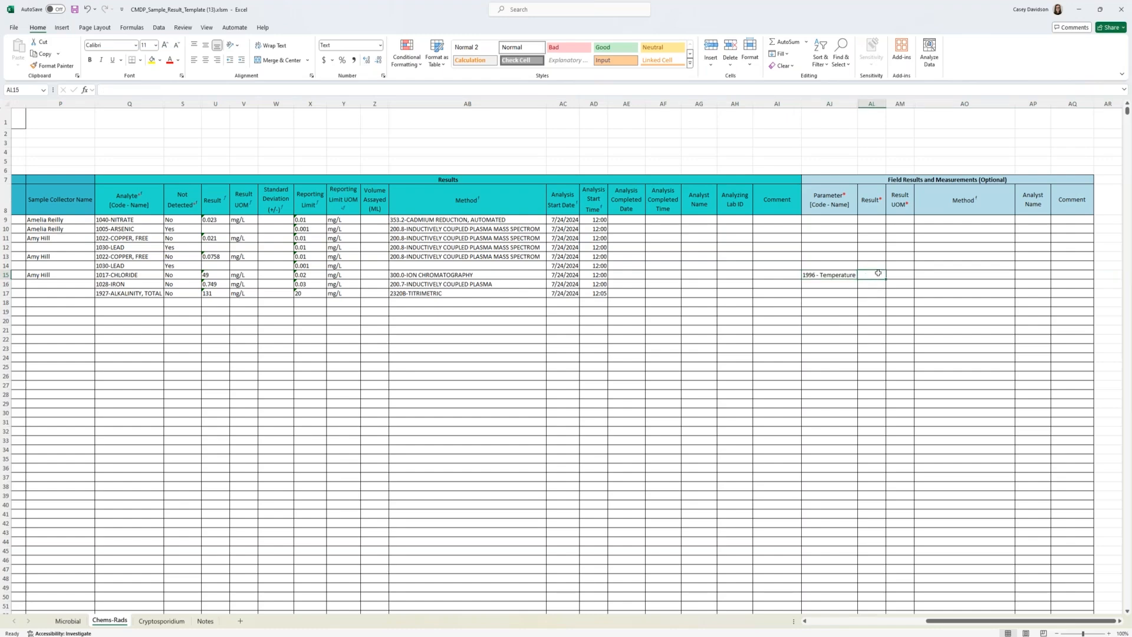
text(21)
key(Tab)
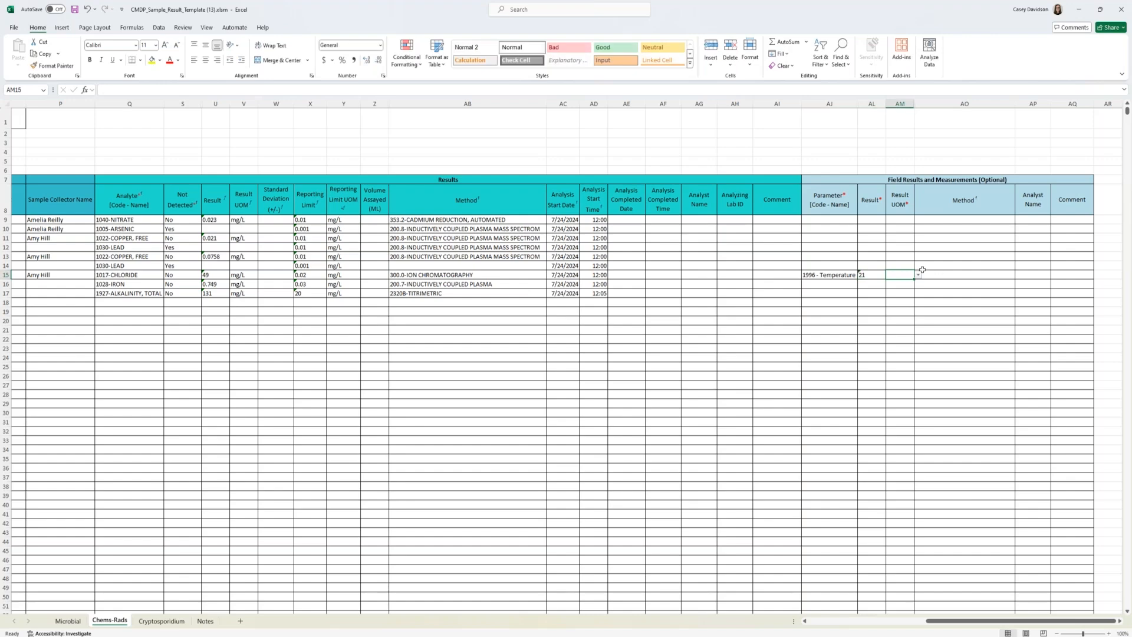
click(917, 275)
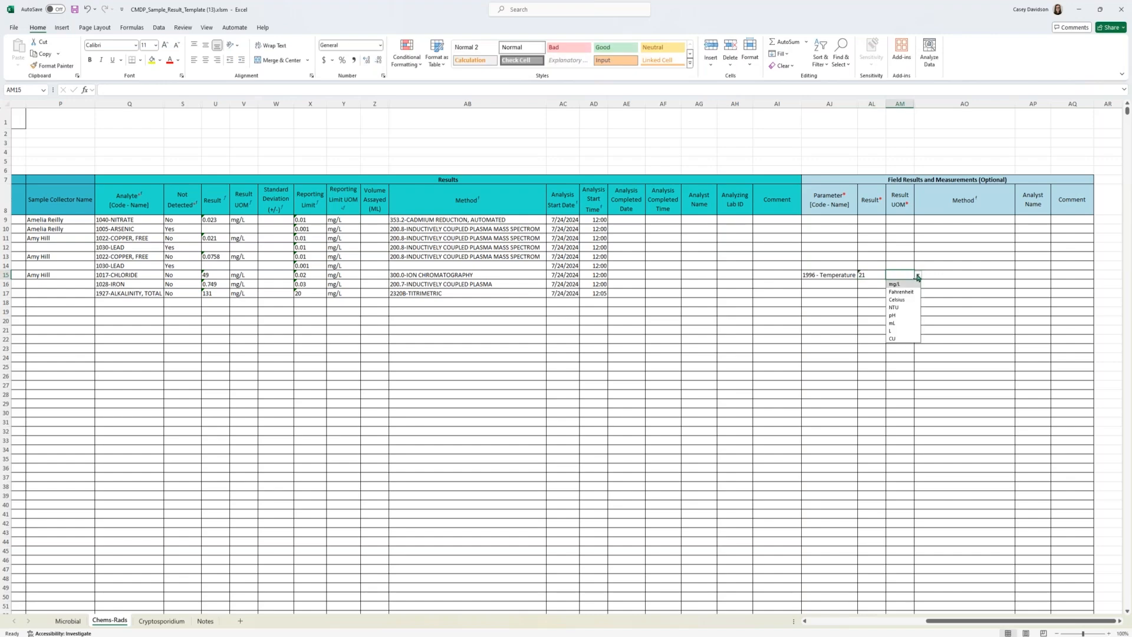
click(897, 300)
Step: Add a second field result in row 16: parameter 1925 - pH, result 7.67, unit pH
click(826, 285)
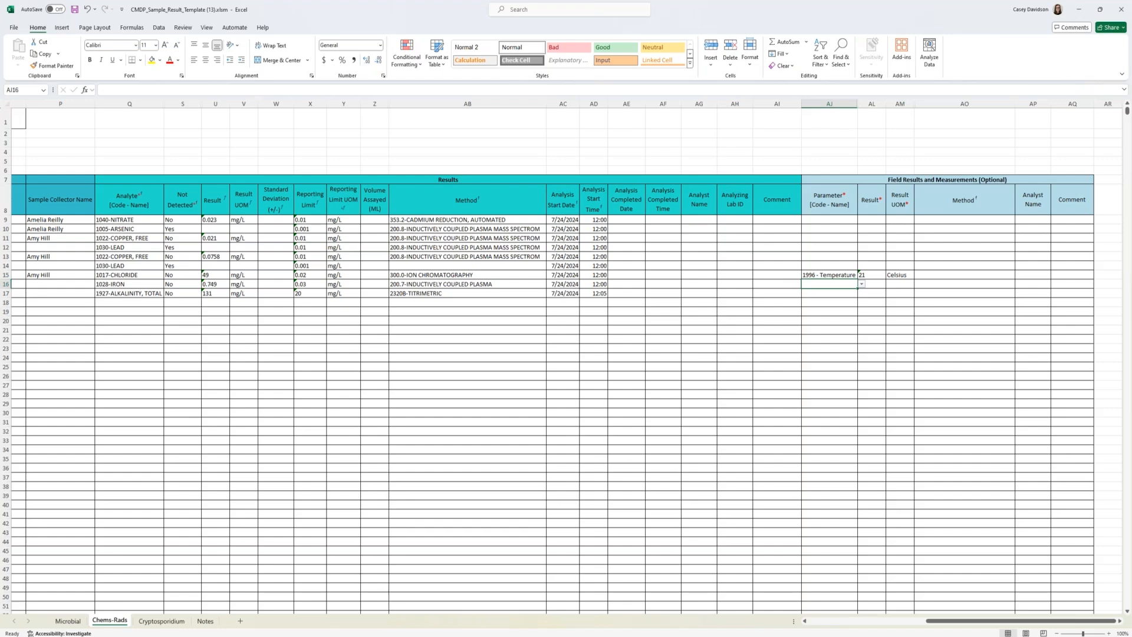
text(pH)
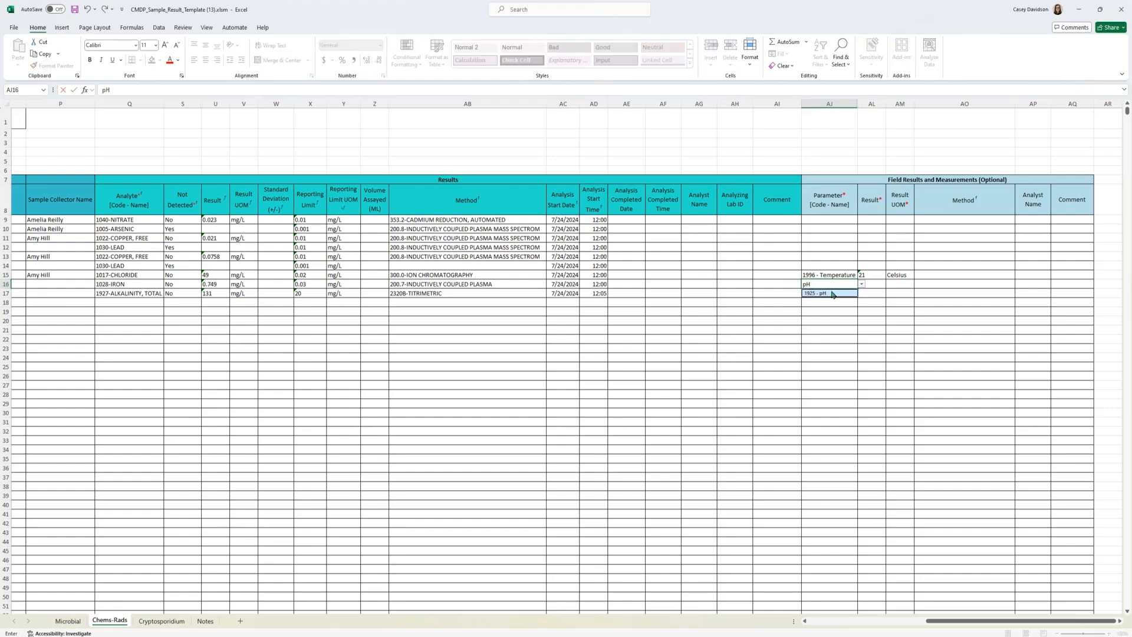
key(Down)
key(Tab)
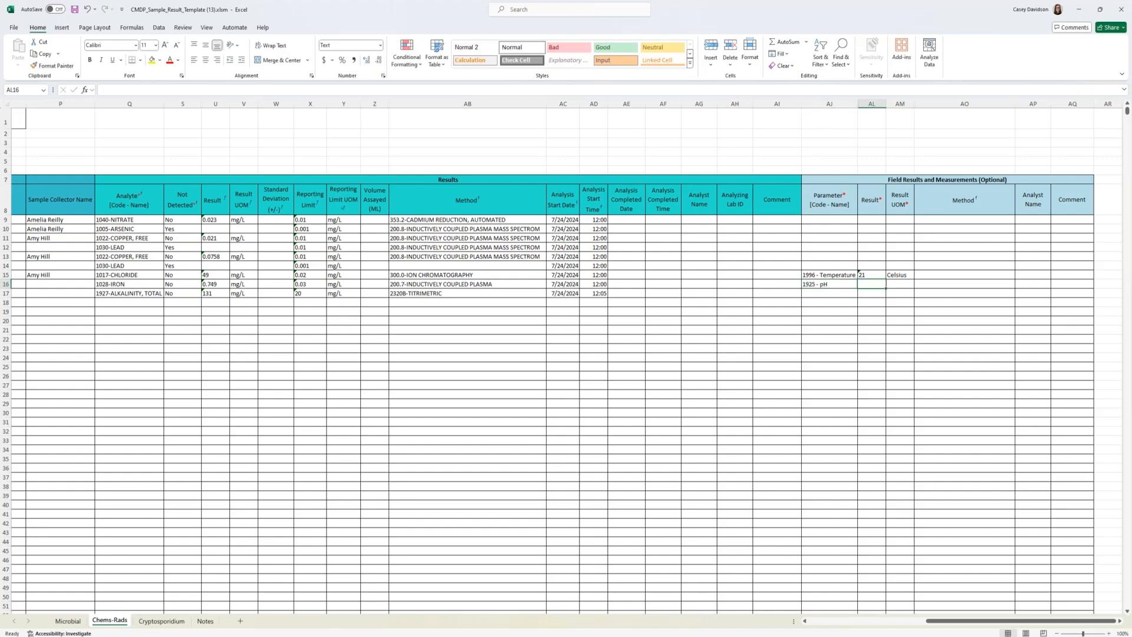
text(7.67)
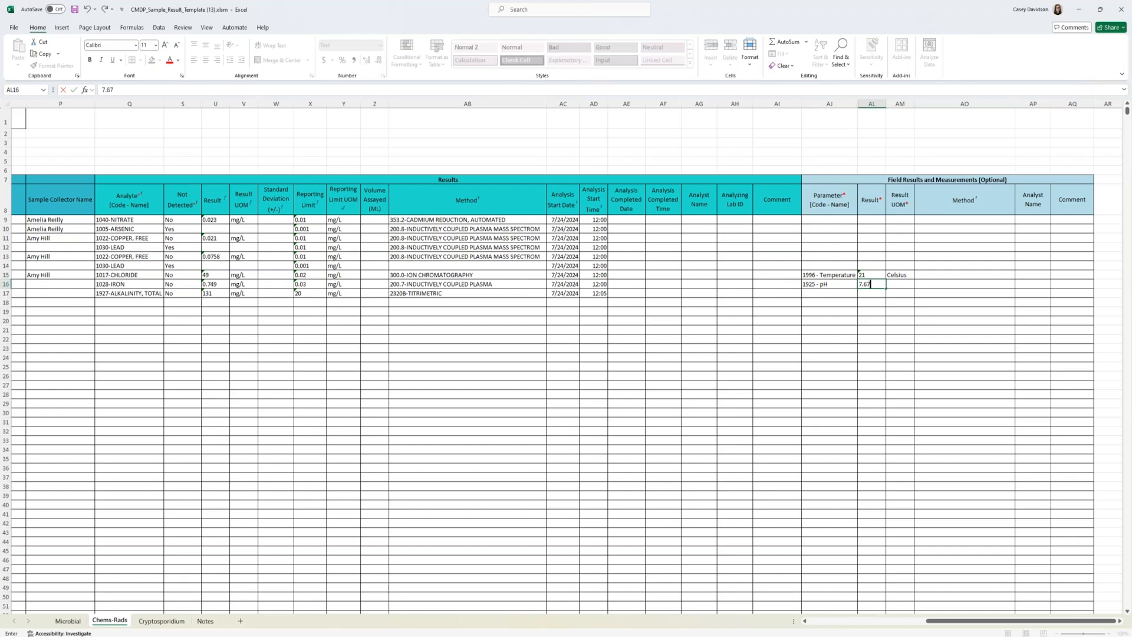
key(alt+Down)
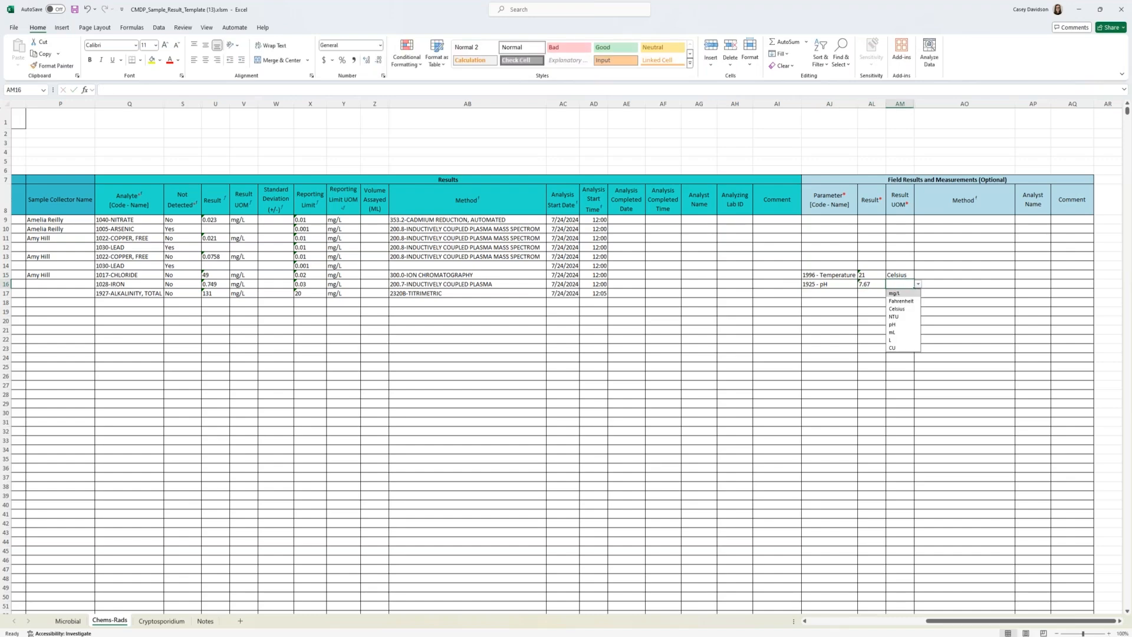
click(894, 324)
click(936, 277)
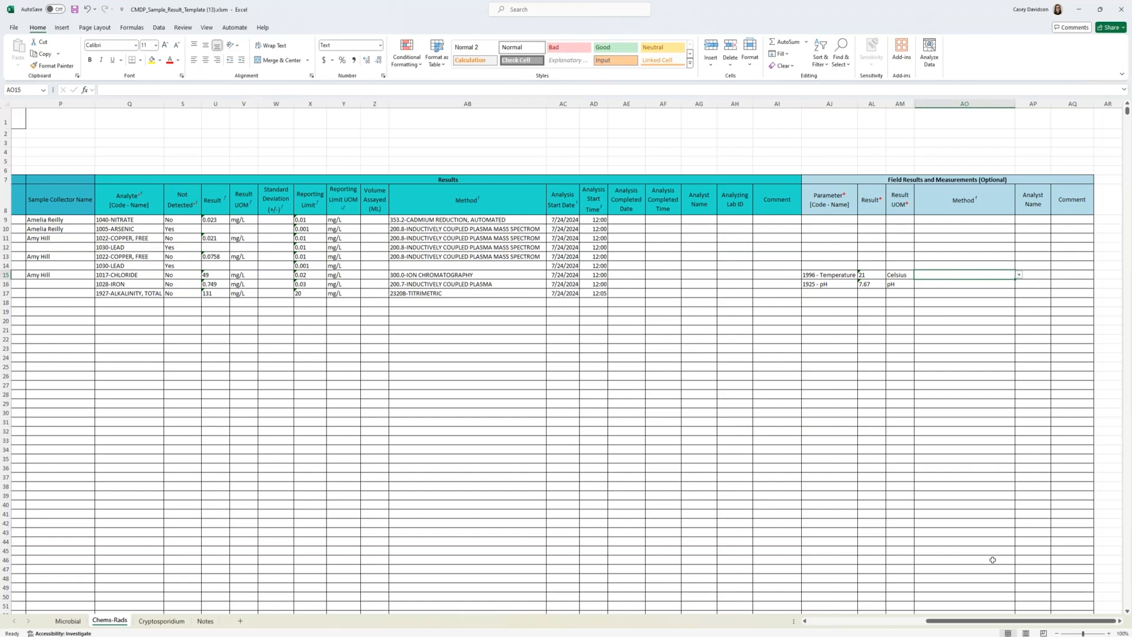
Step: Generate the XML output from the Chems-Rads sheet and choose the Desktop folder as its save location
drag(989, 626, 852, 625)
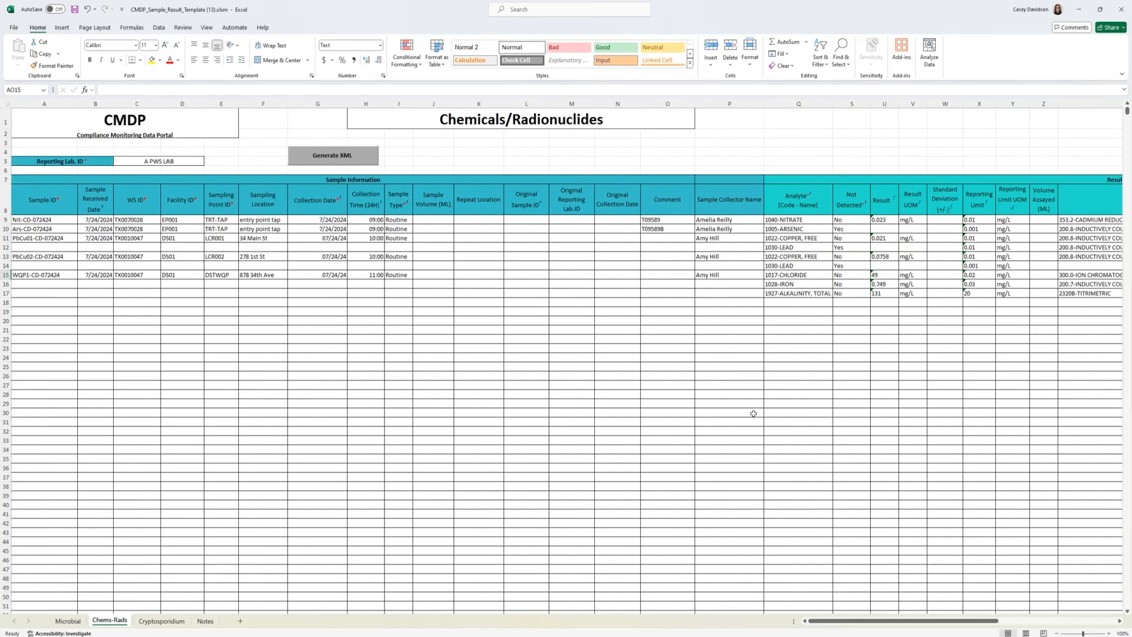
mouse_move(872, 625)
mouse_down()
mouse_move(974, 625)
mouse_move(853, 626)
mouse_up()
click(352, 356)
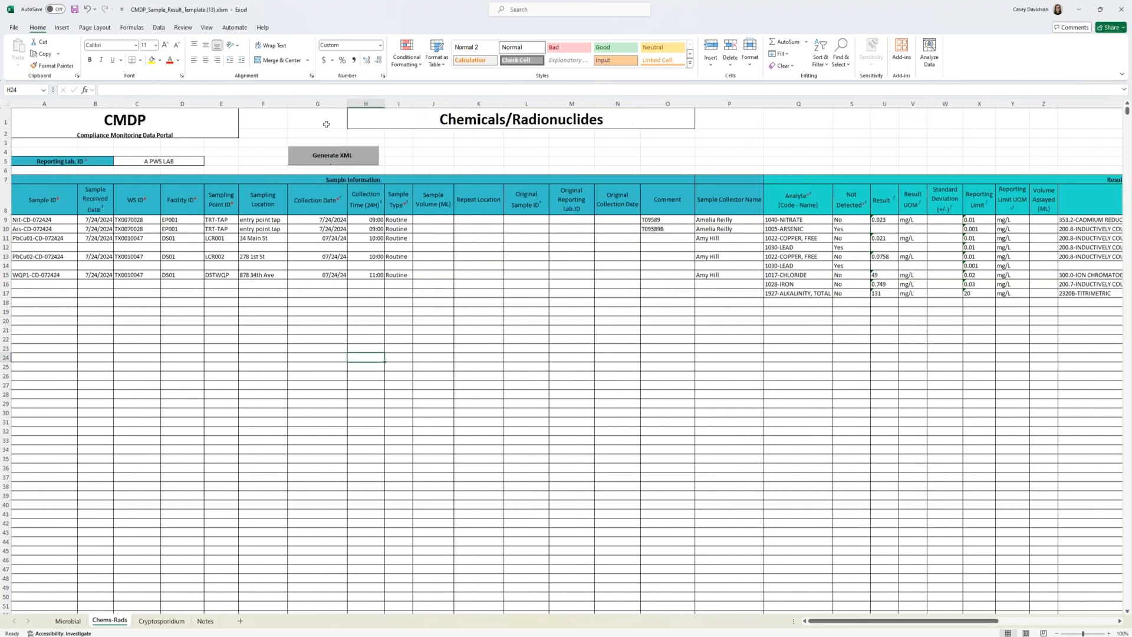
click(339, 159)
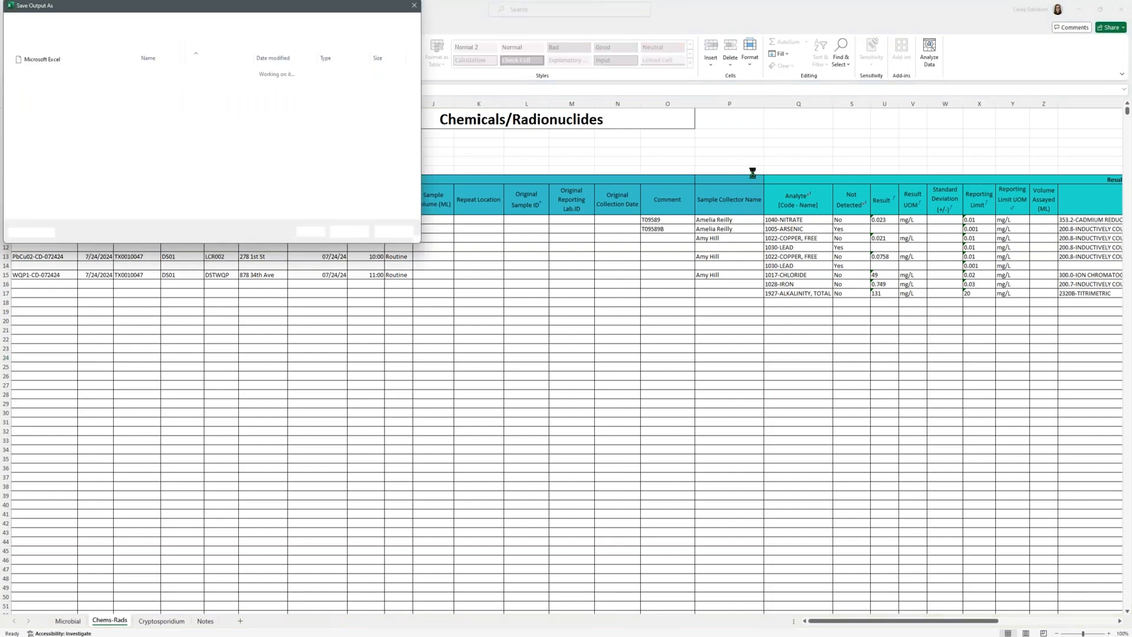
drag(129, 157, 131, 67)
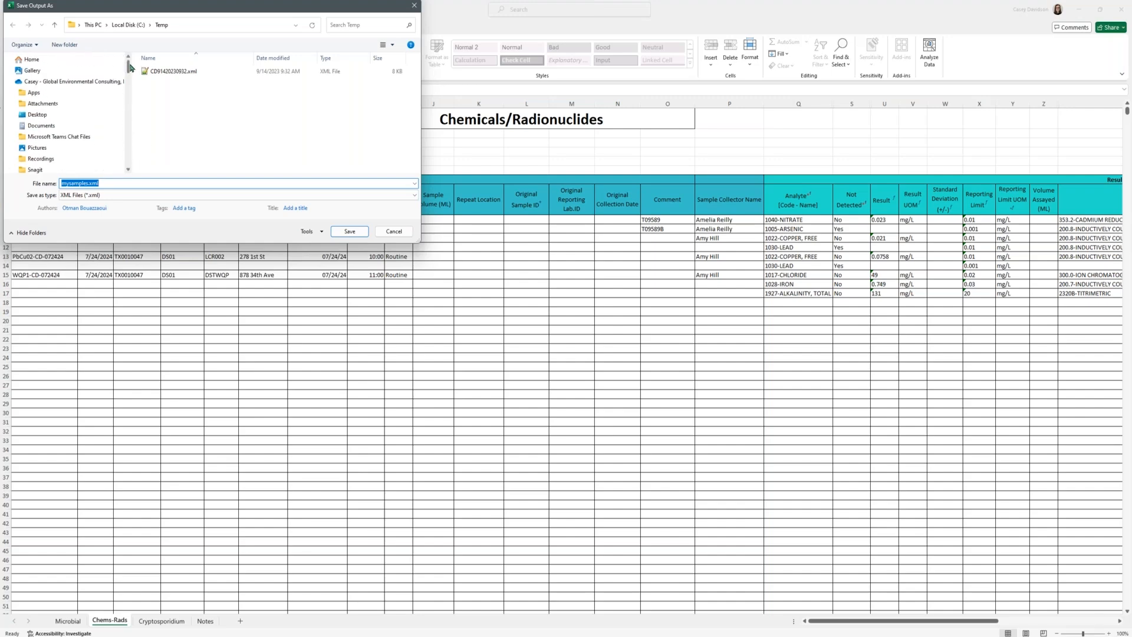
click(59, 115)
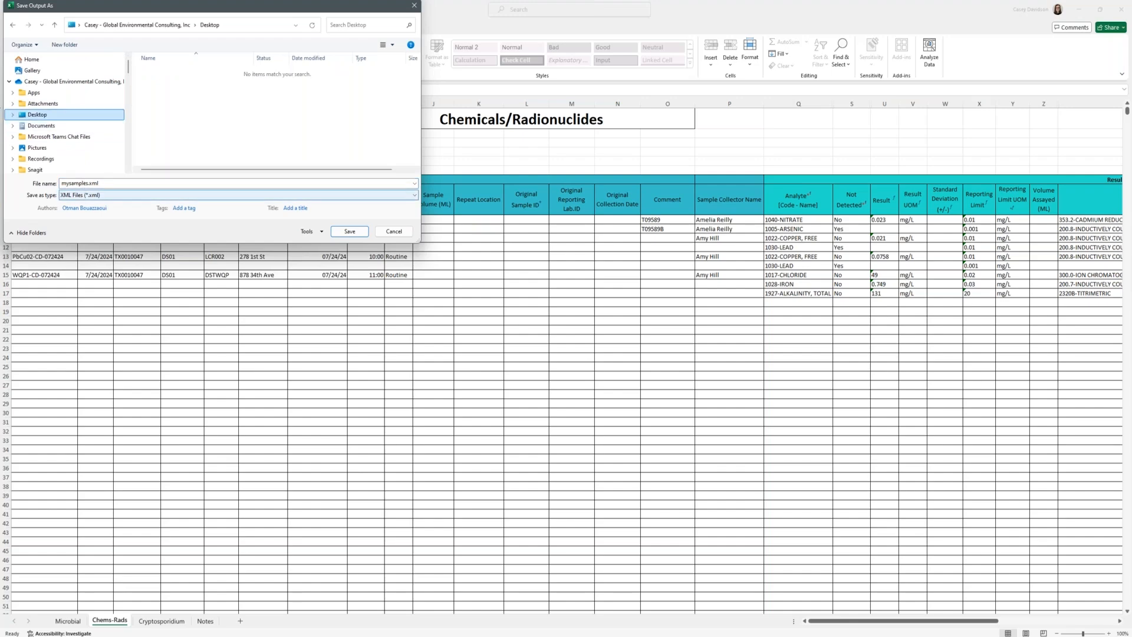
Step: Name the output file CD07242024.xml and save it
click(90, 184)
click(88, 184)
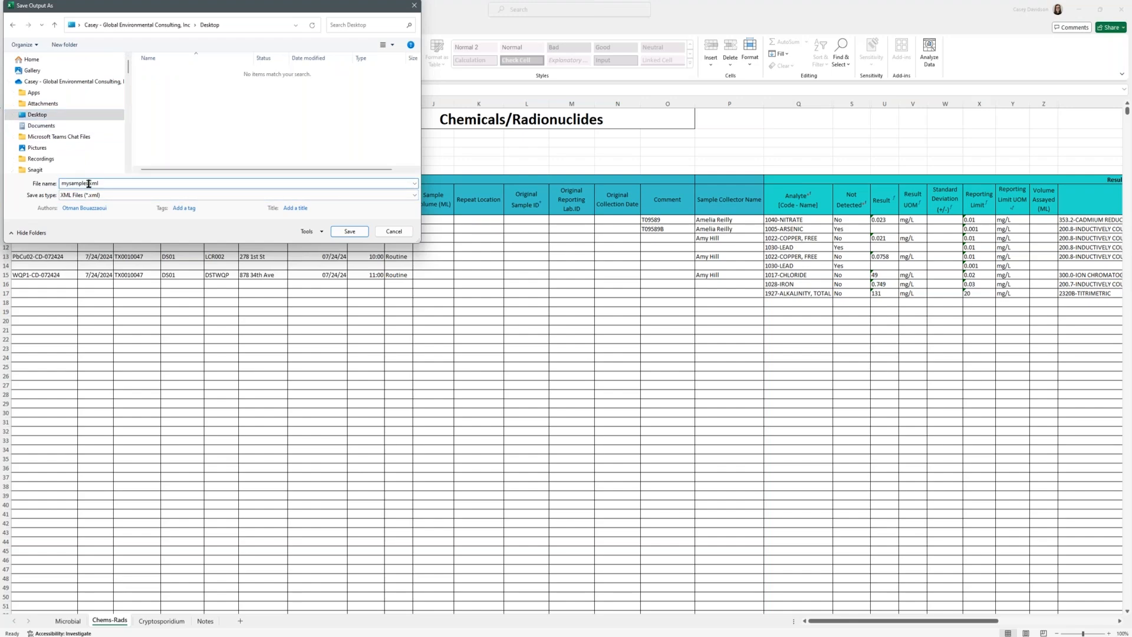
double_click(80, 183)
text(CoD)
click(346, 234)
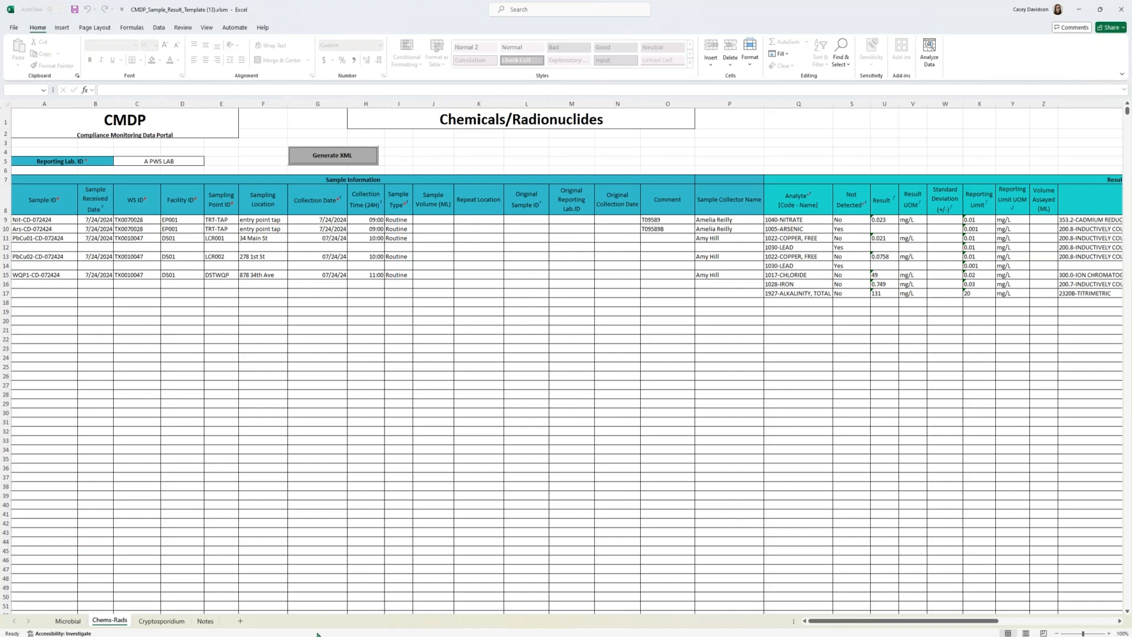
Step: Open the generated CD07242024.xml in Notepad++ and maximize its window
mouse_move(312, 636)
click(337, 630)
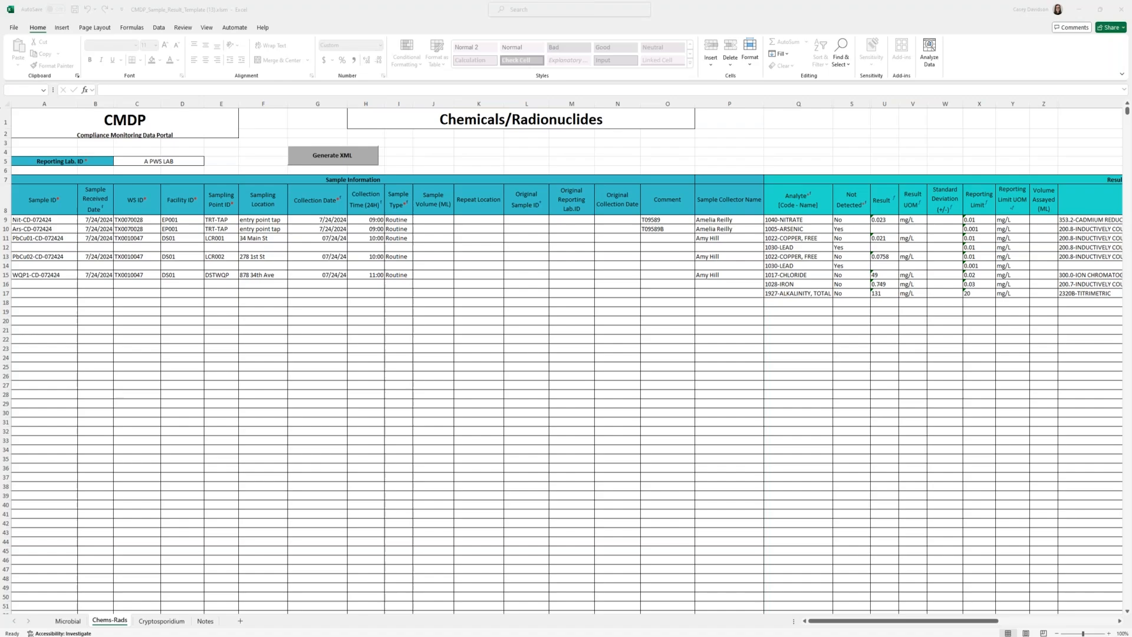
drag(1131, 33, 529, 53)
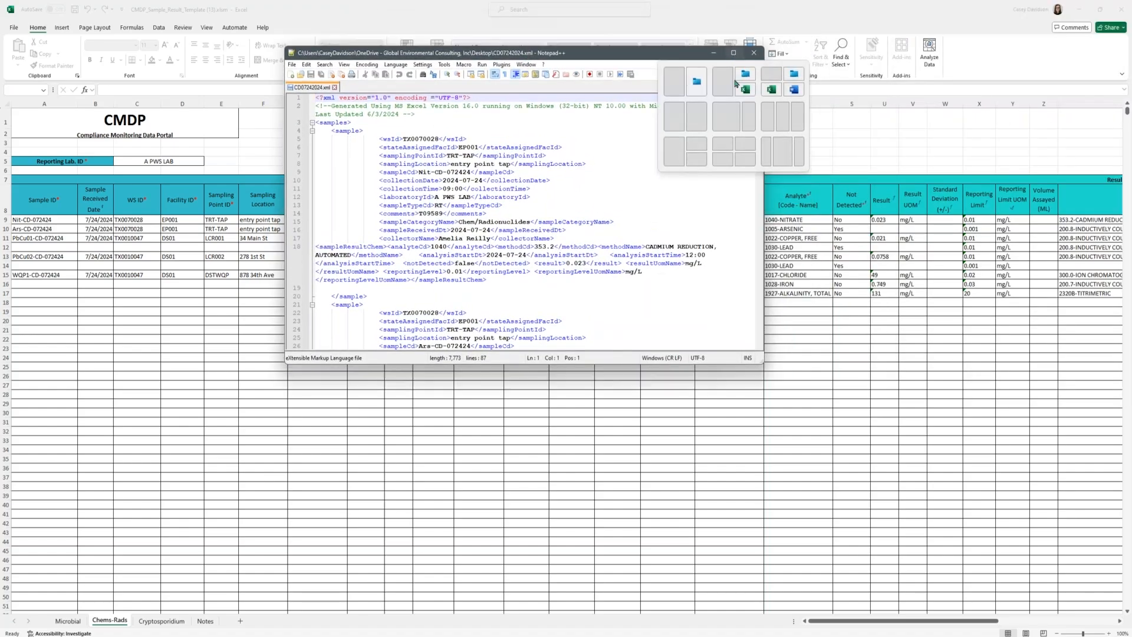
click(734, 54)
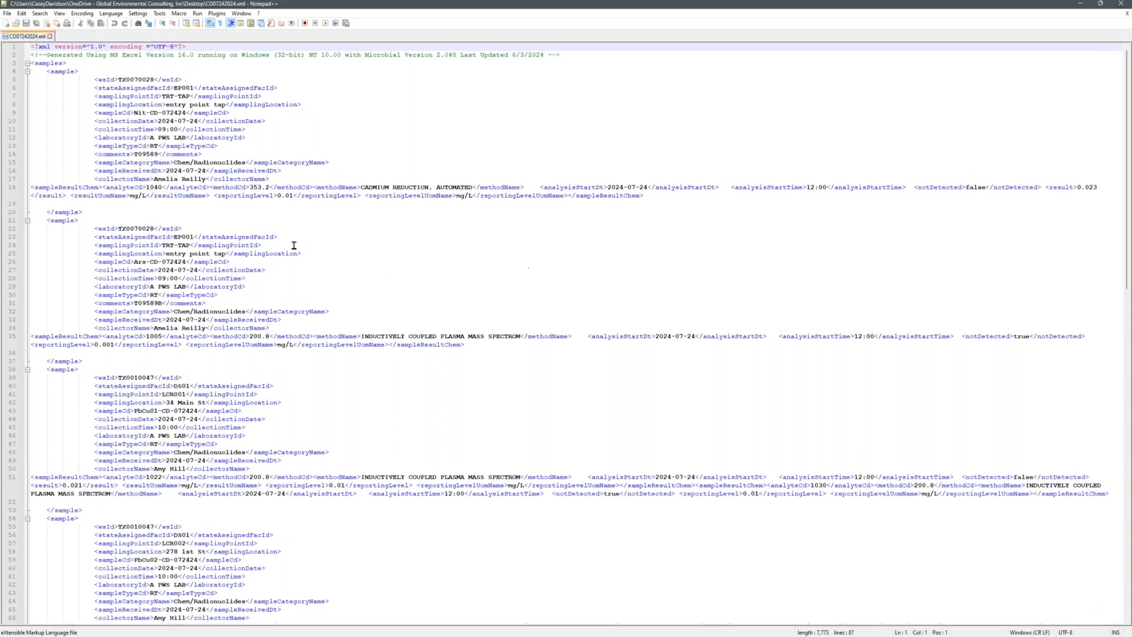
Step: Look through the sample records in the generated XML file, then close Notepad++
drag(122, 80, 185, 96)
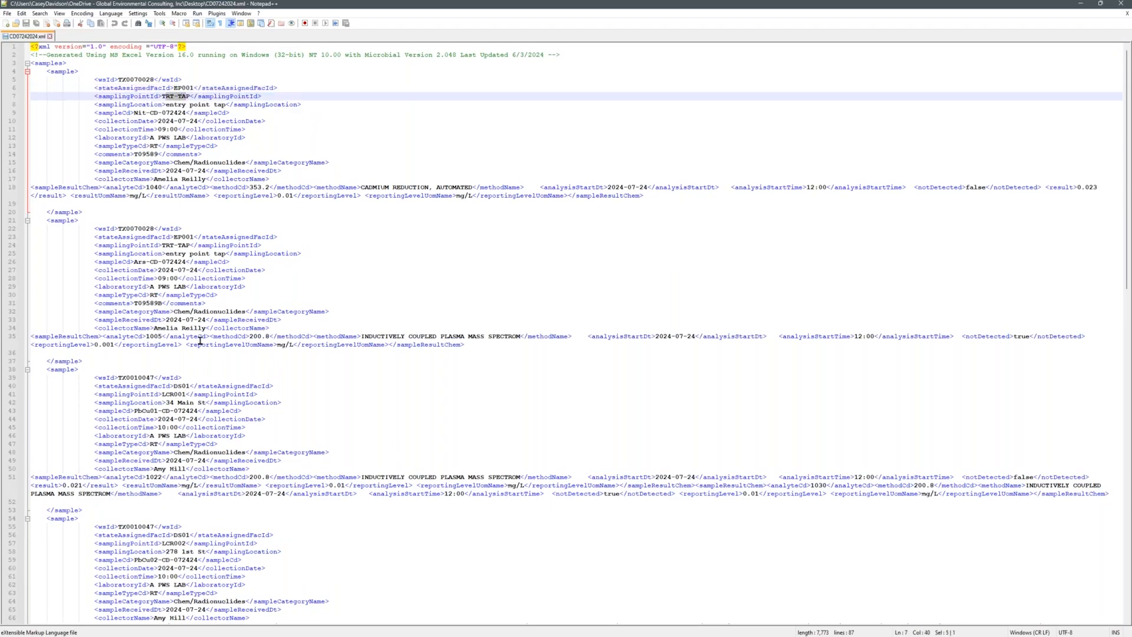
click(368, 396)
scroll(366, 396, down, 6)
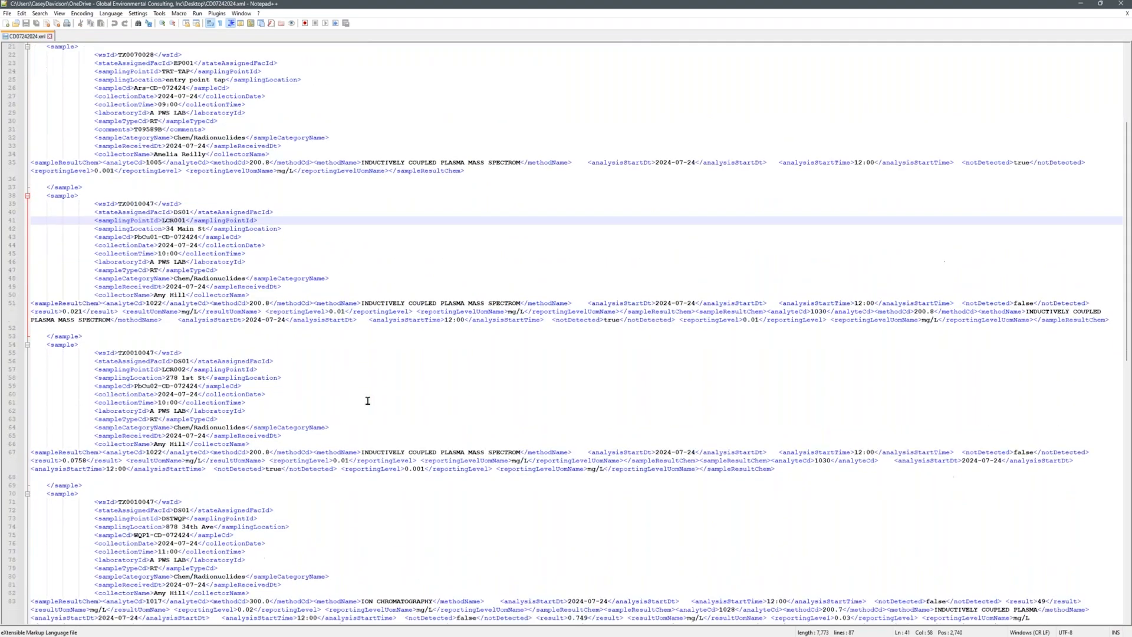
click(366, 396)
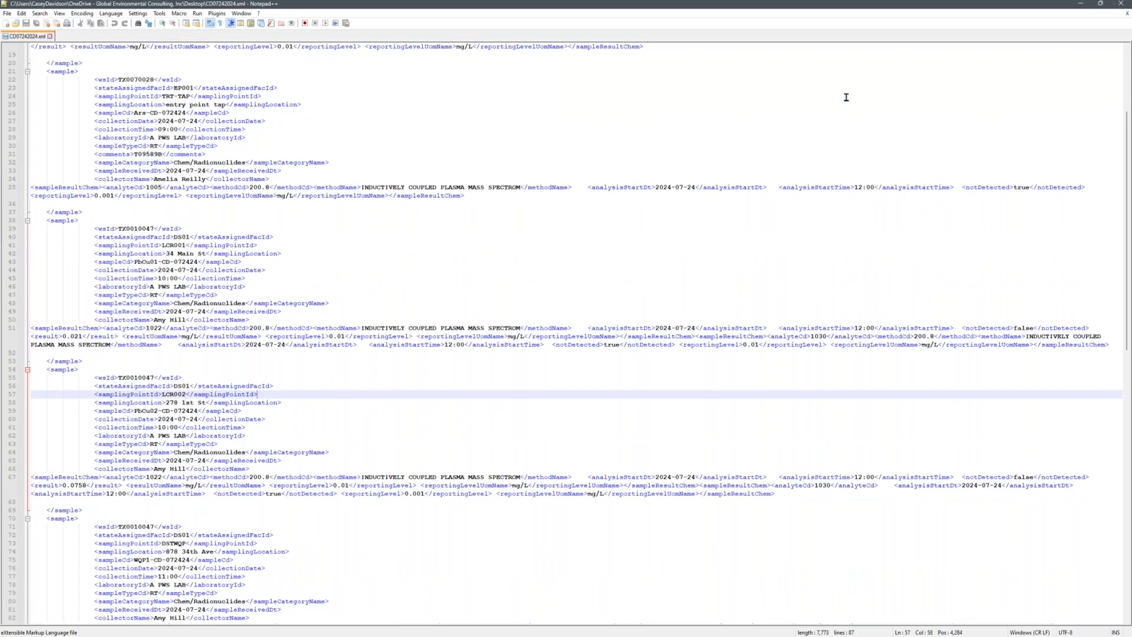
click(1120, 4)
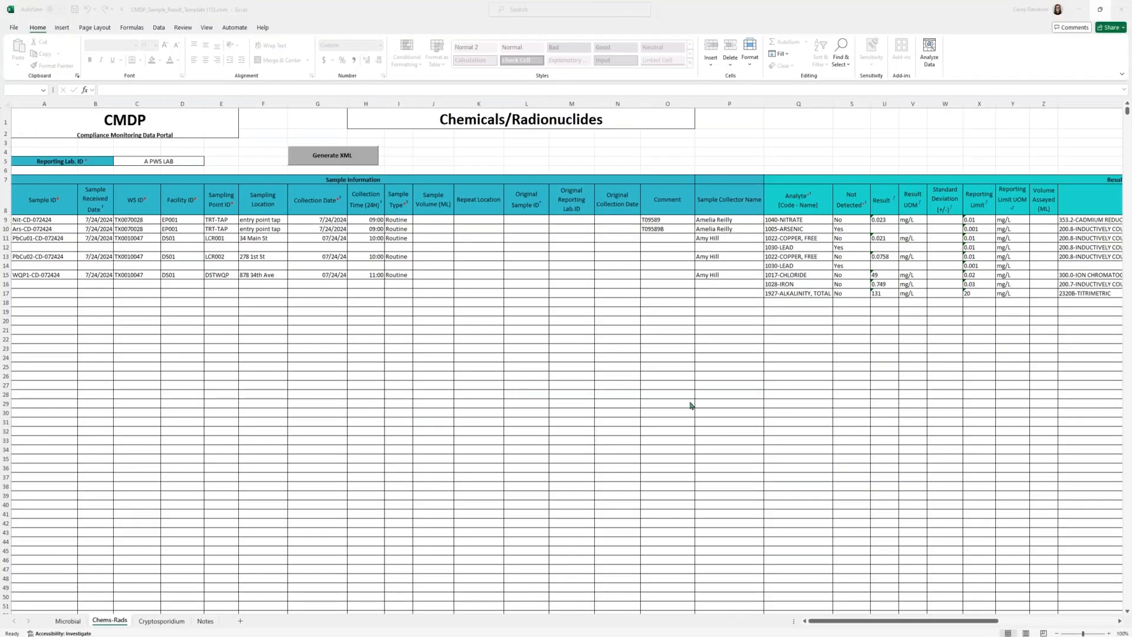
Step: Switch to the CMDP site in Microsoft Edge and open the Drinking Water Sample Jobs list
mouse_move(249, 636)
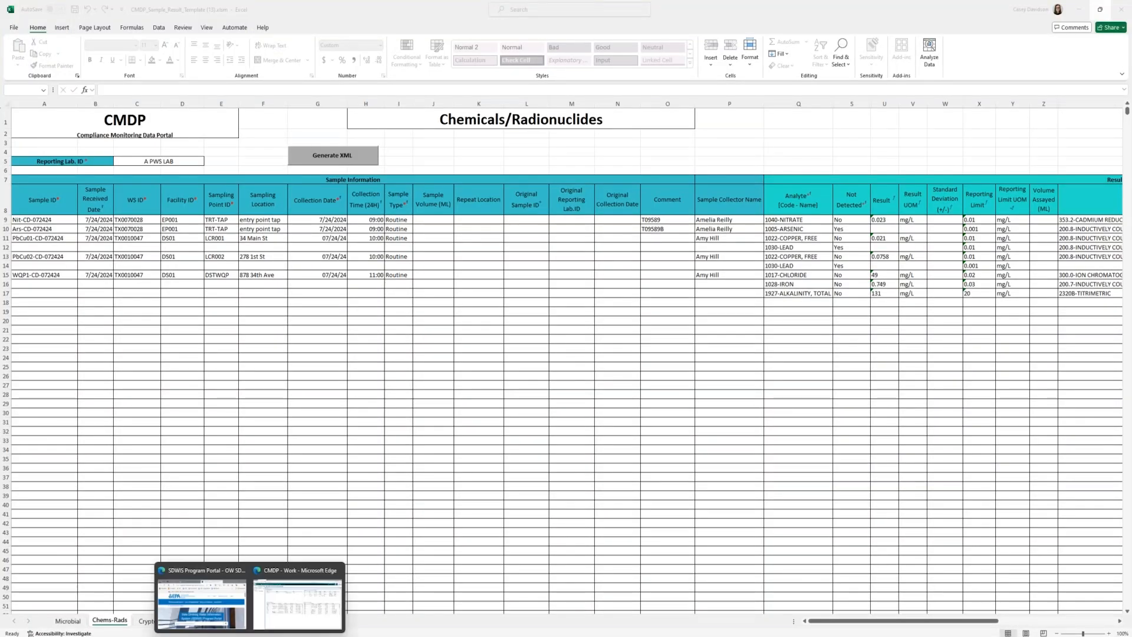
click(298, 598)
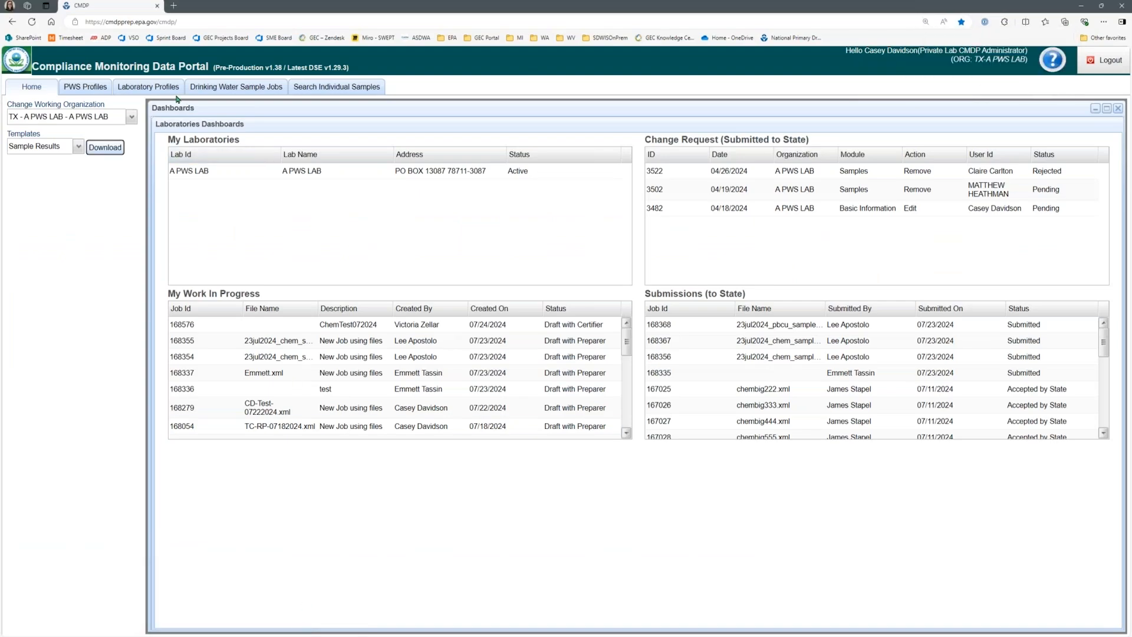
click(224, 88)
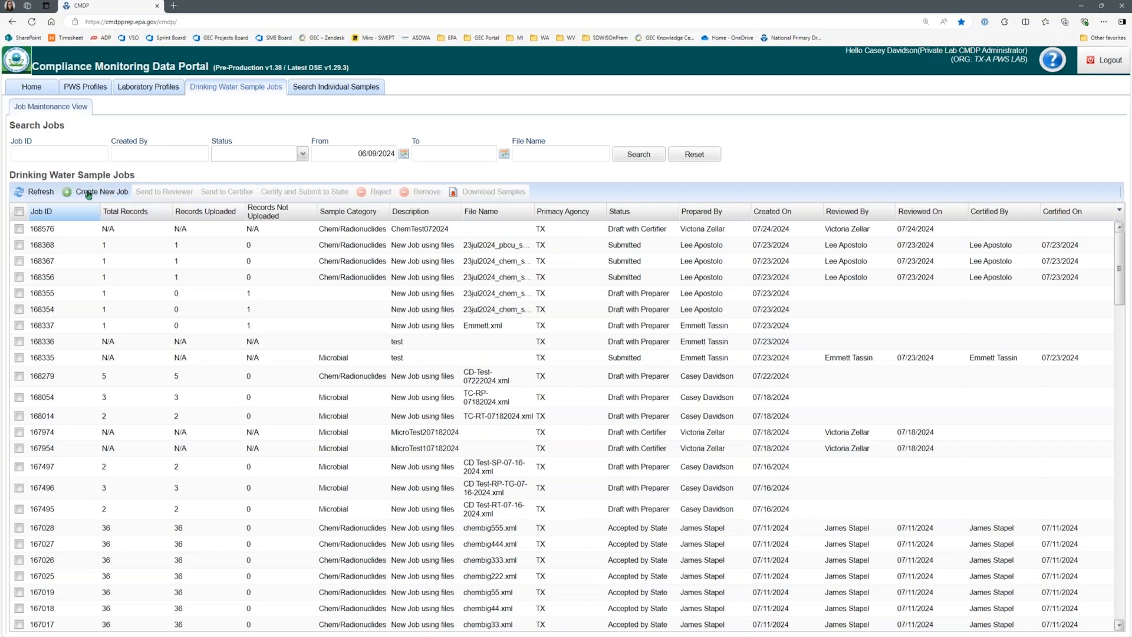
Step: Create a new job by uploading the sample file CD07242024.xml from the Desktop, then close the upload dialog
click(90, 193)
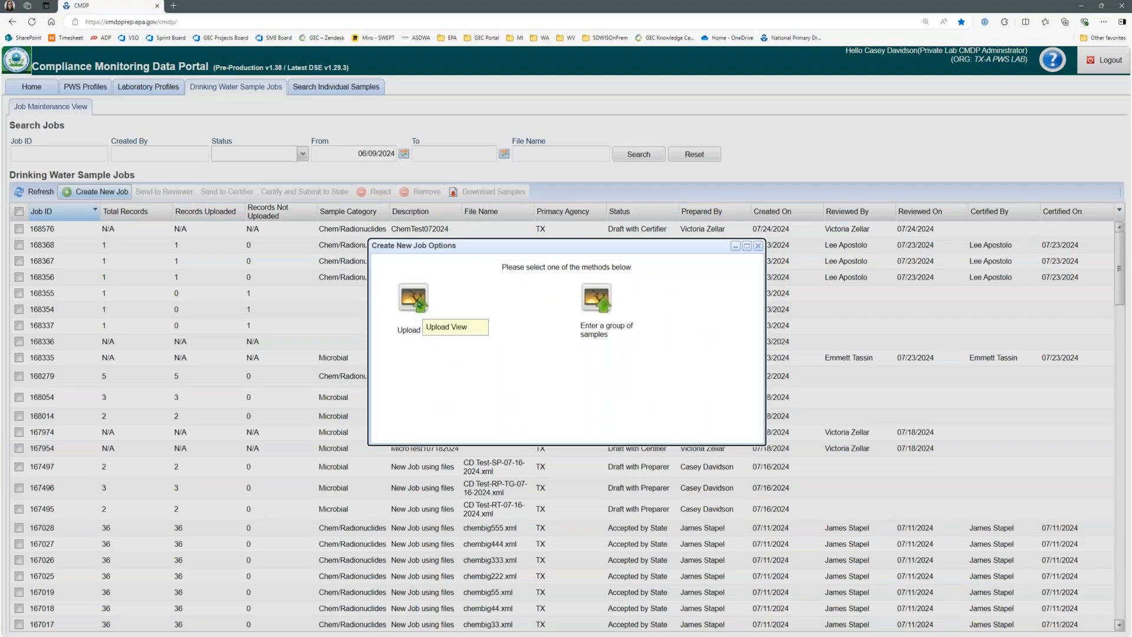
click(415, 304)
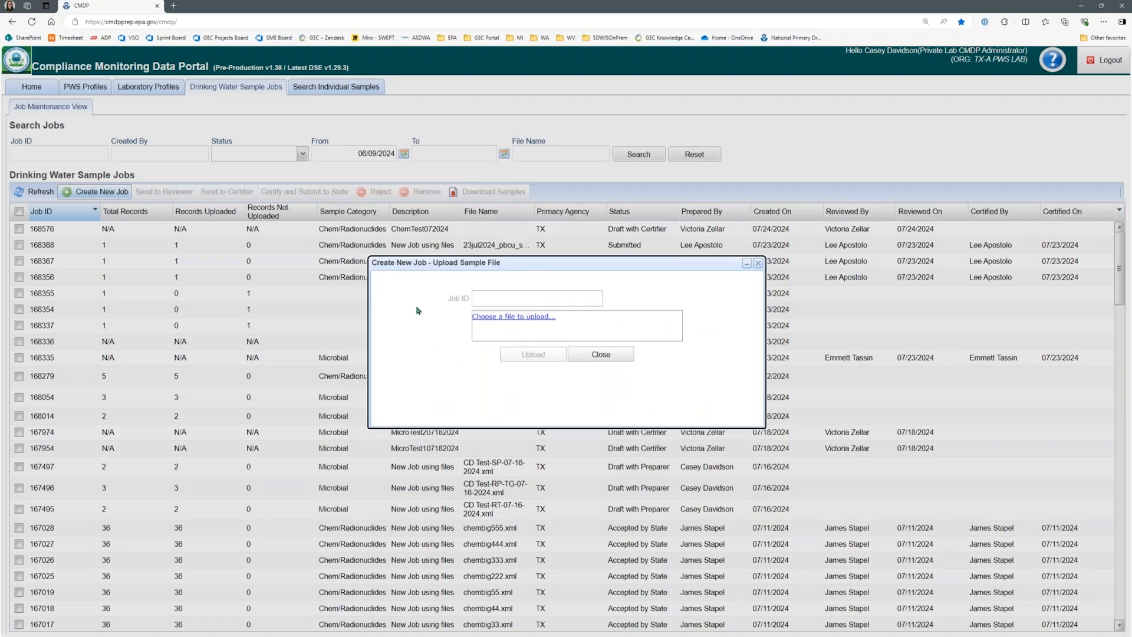
click(528, 318)
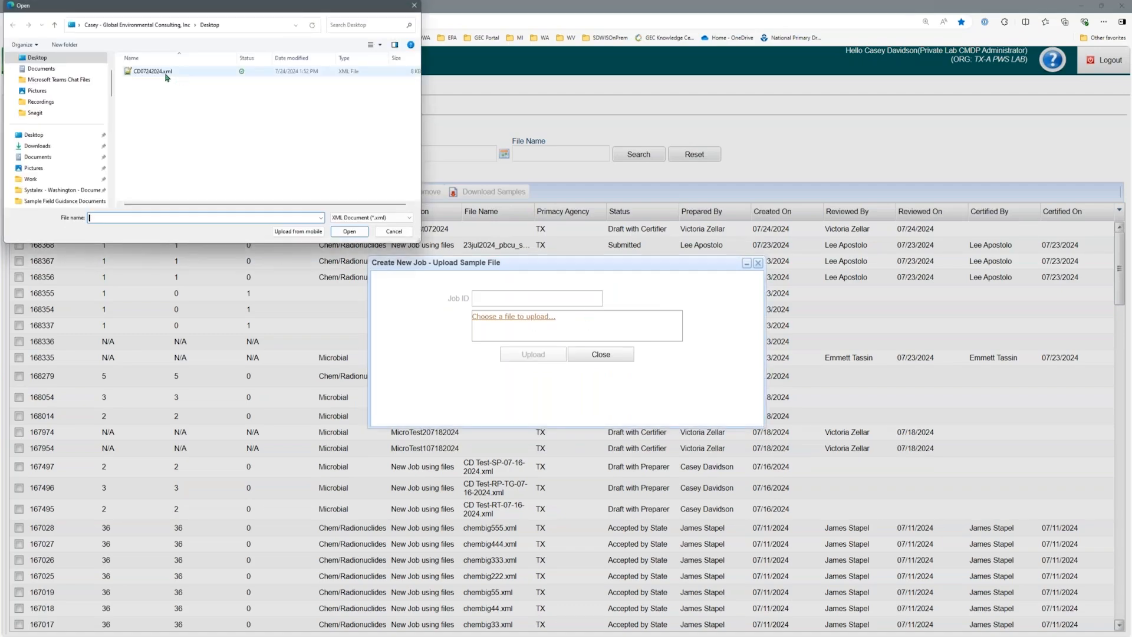
click(165, 76)
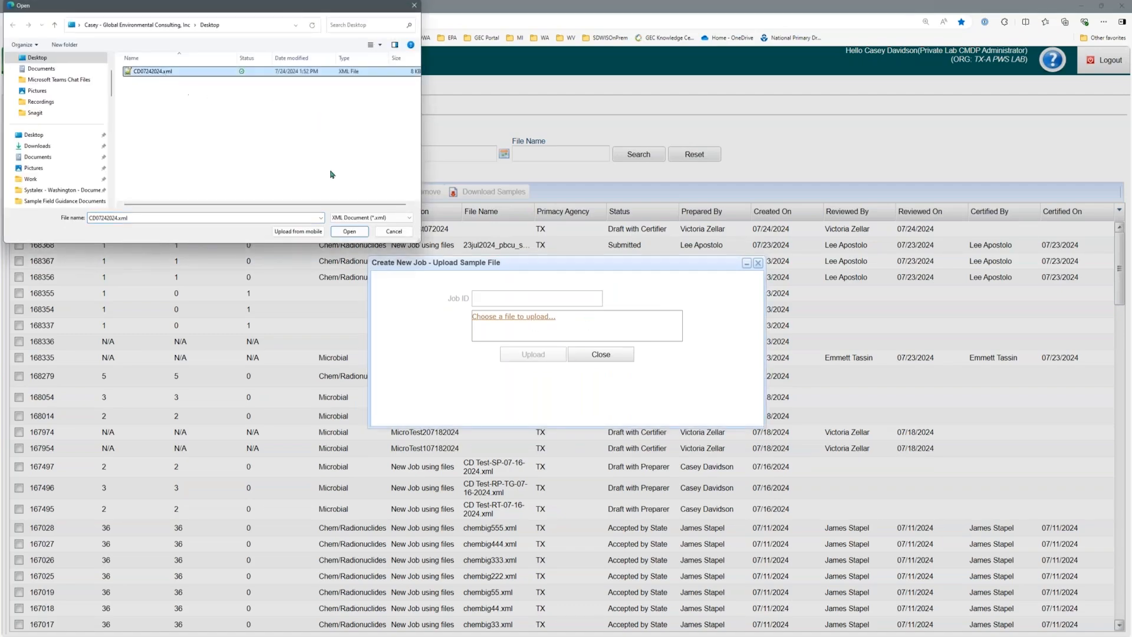
click(346, 234)
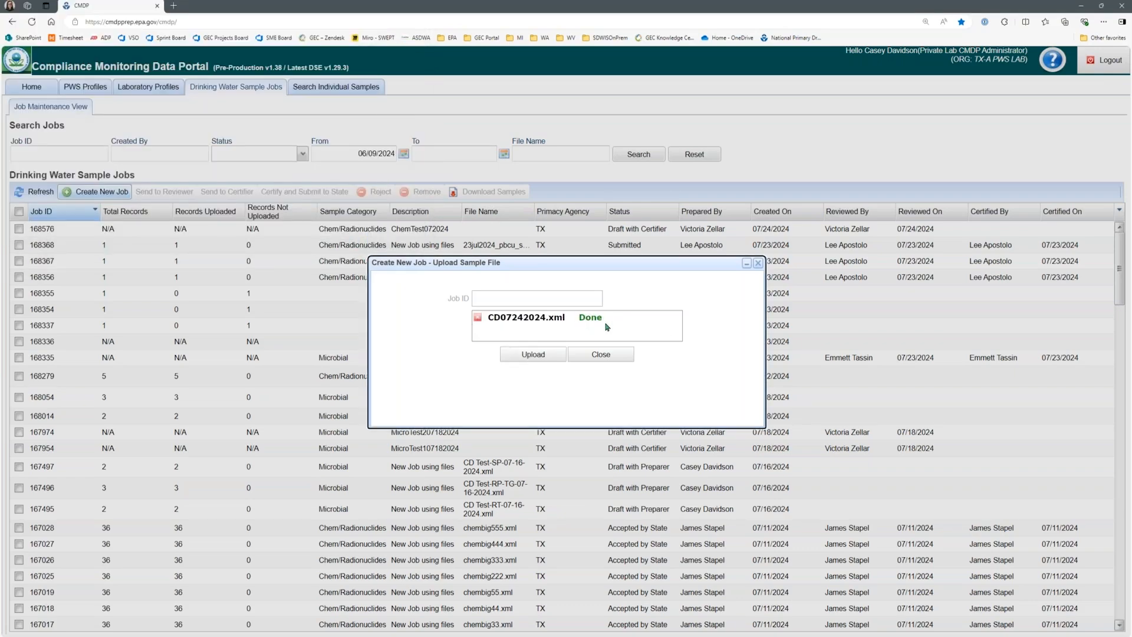
click(530, 359)
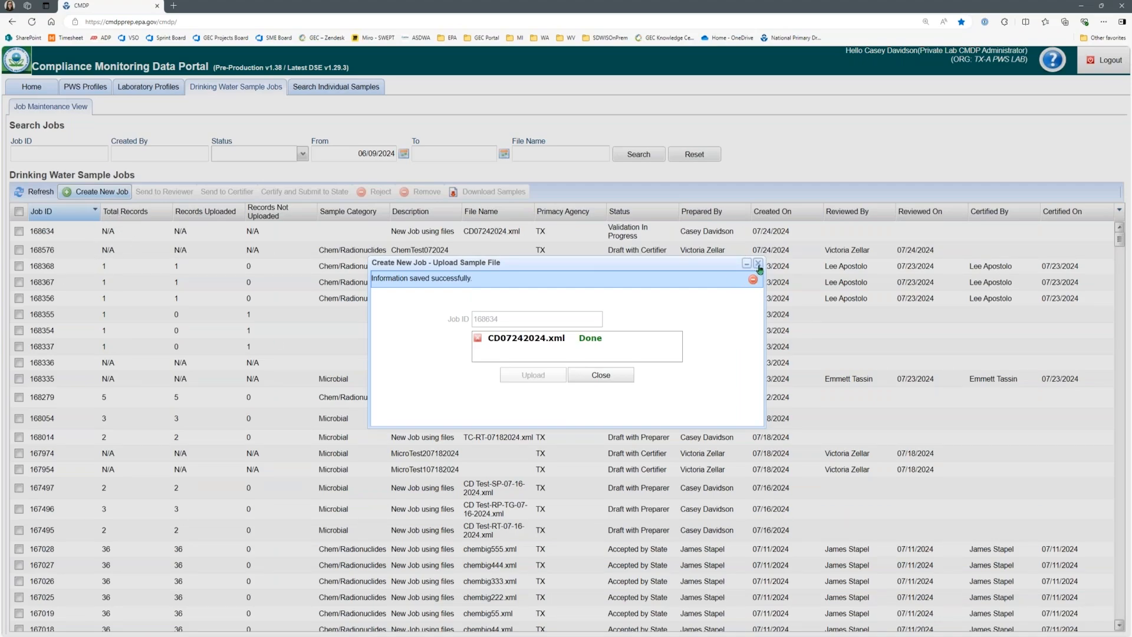
click(610, 381)
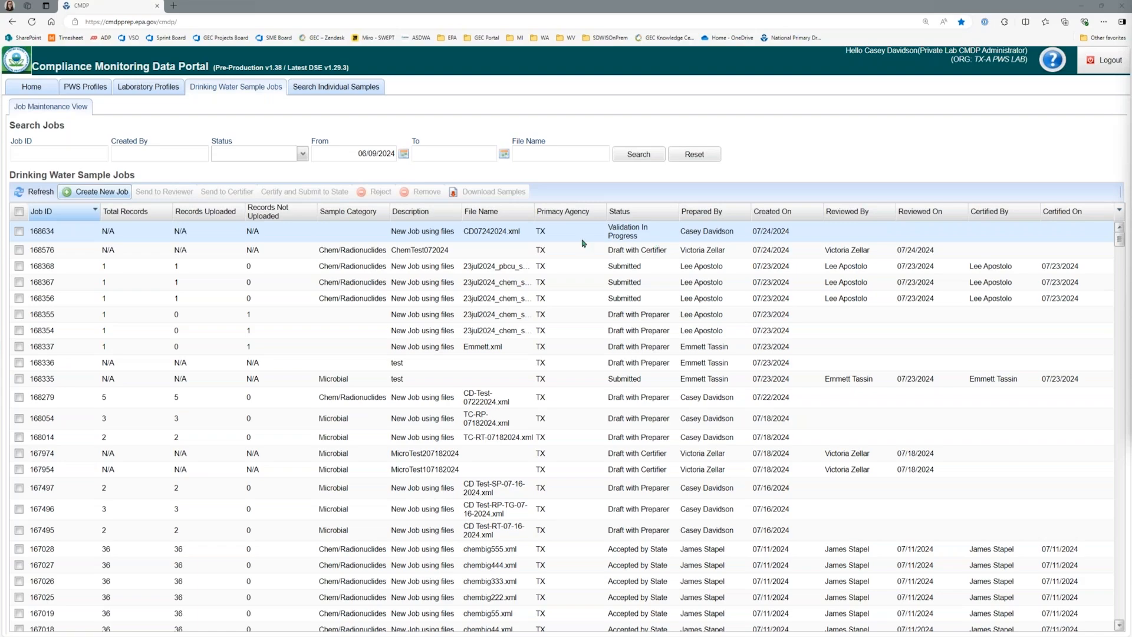
Step: Refresh the jobs list, open the CD07242024.xml job and view its Ars-CD-072424 sample
click(19, 231)
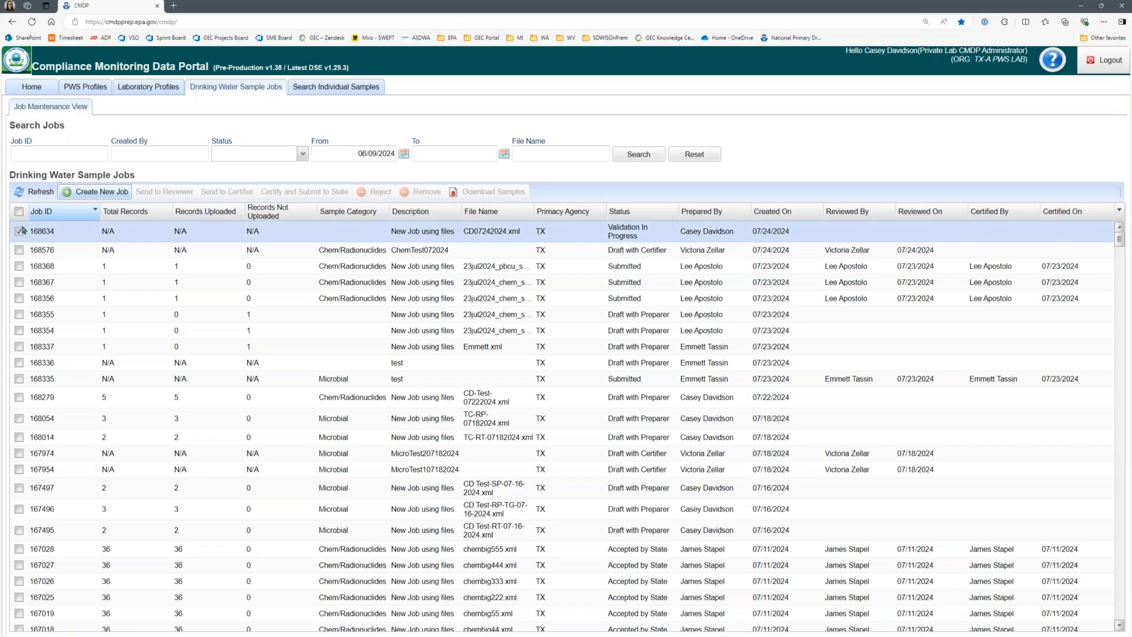
click(39, 193)
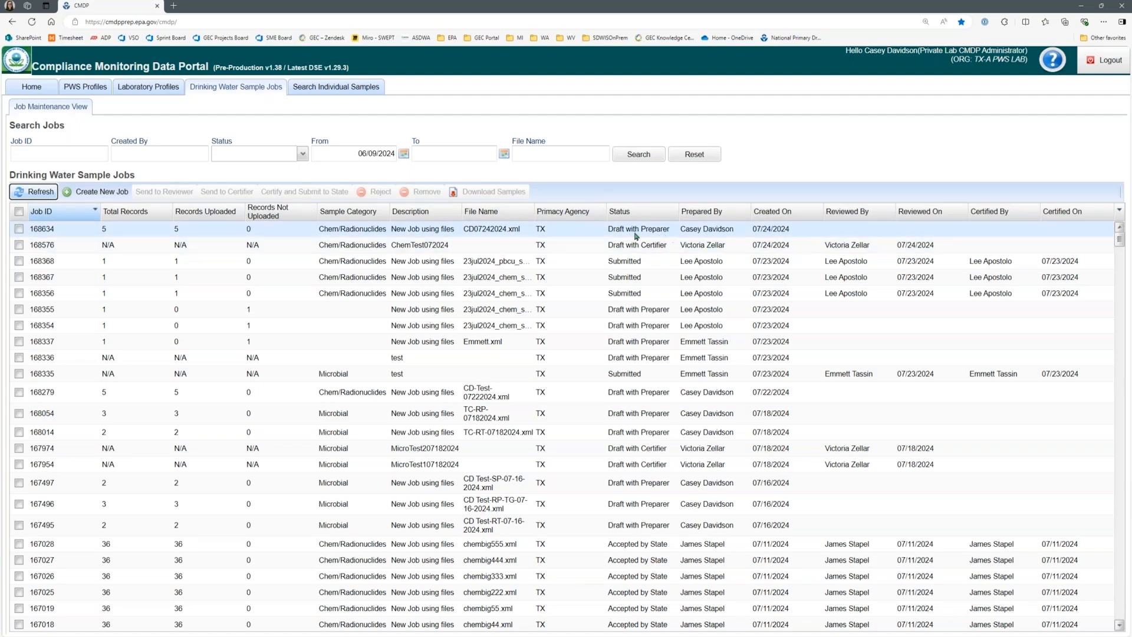
double_click(193, 235)
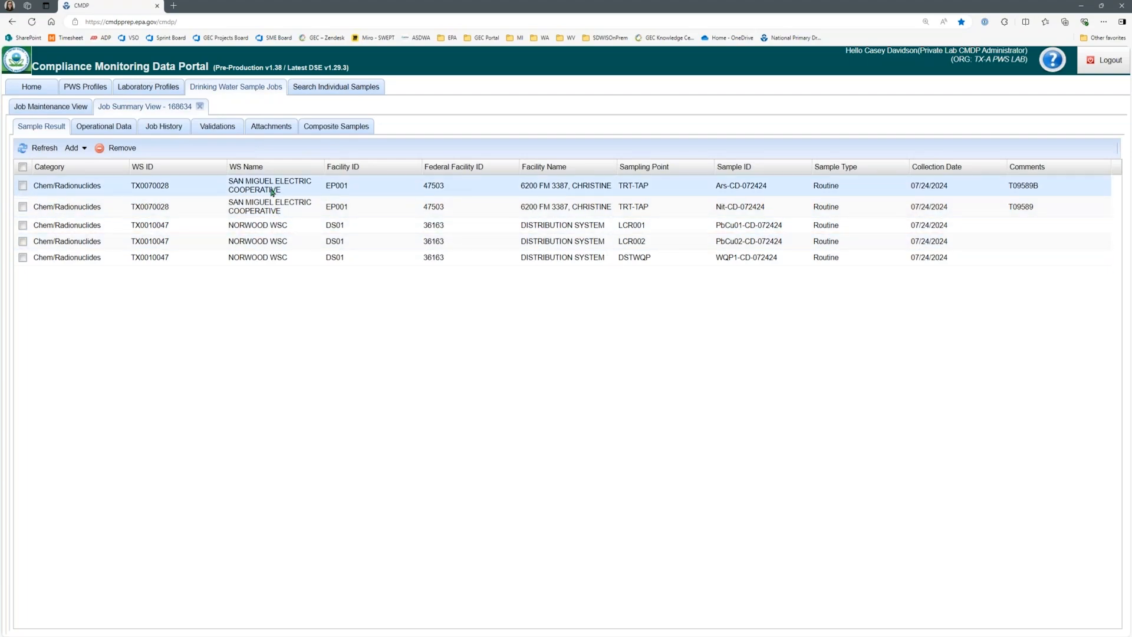
double_click(319, 194)
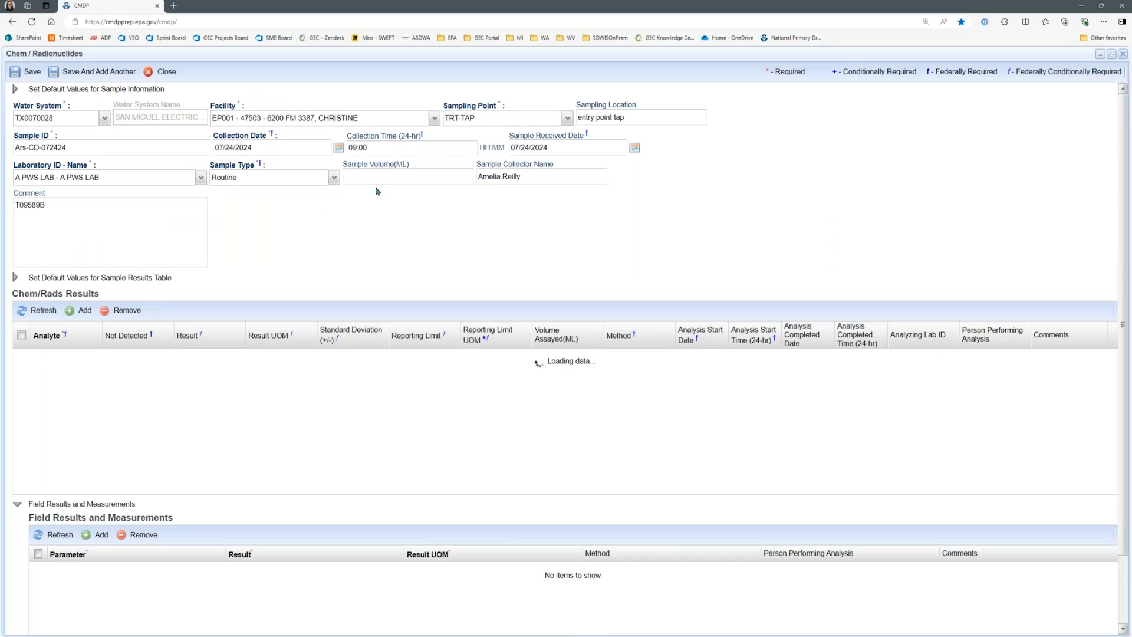
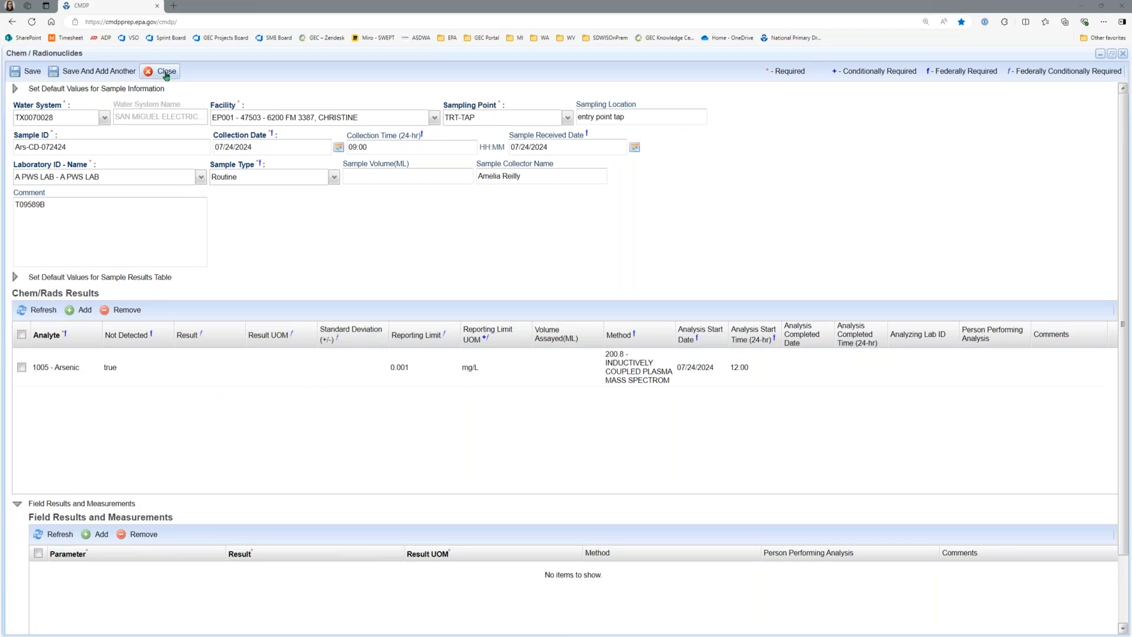
Step: Close the arsenic sample, check the job's validation results, and view the flagged PbCu02-CD-072424 sample before closing it
click(167, 72)
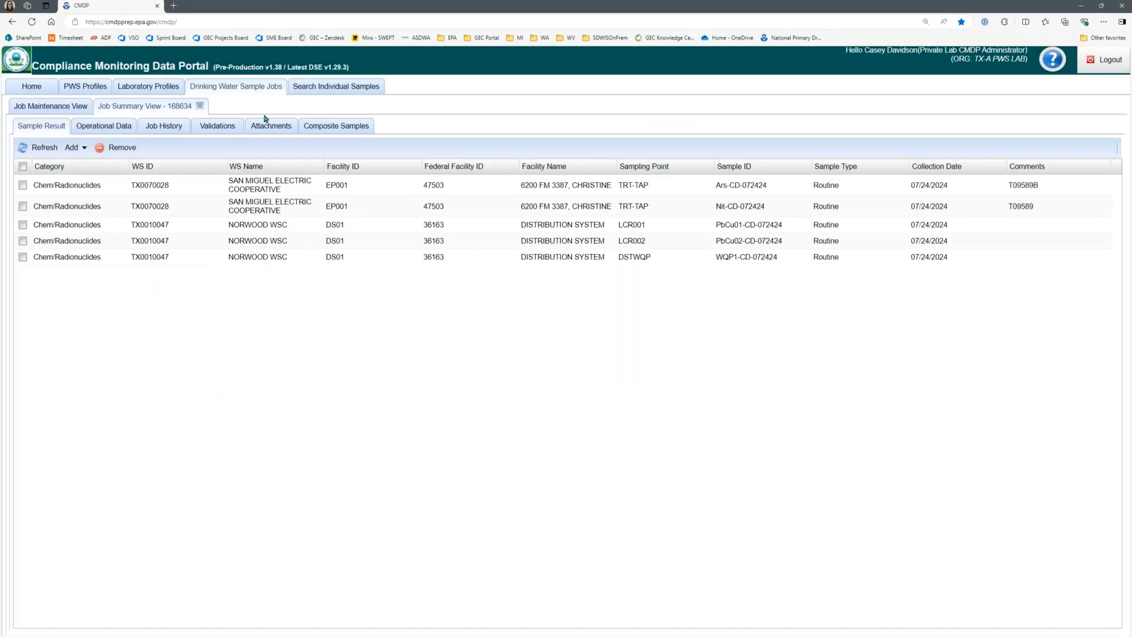
click(215, 129)
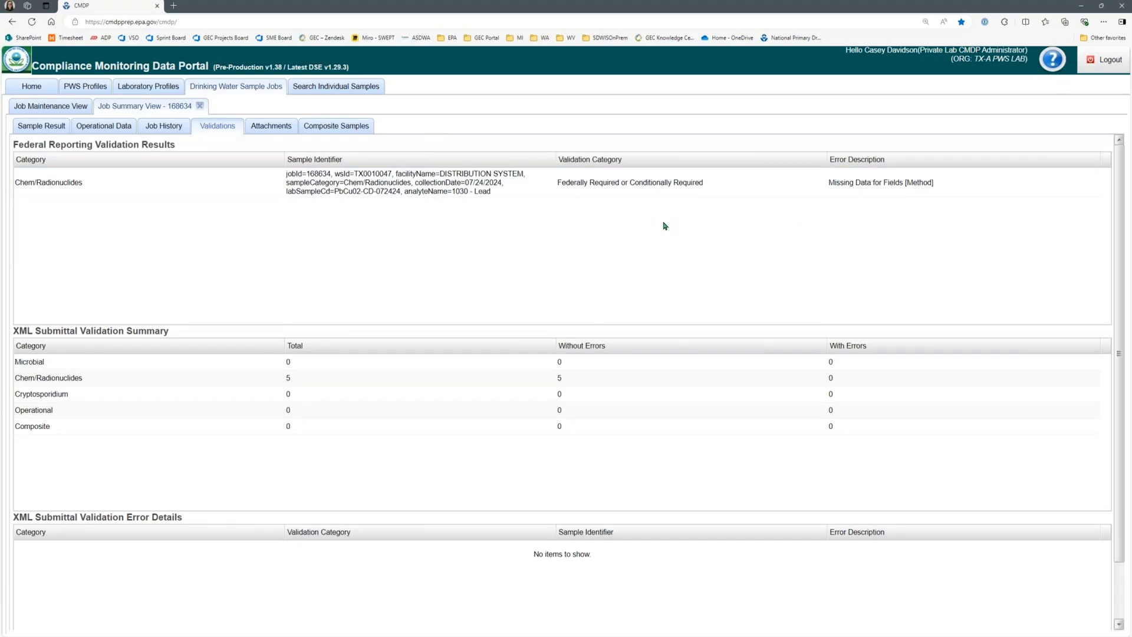
double_click(615, 190)
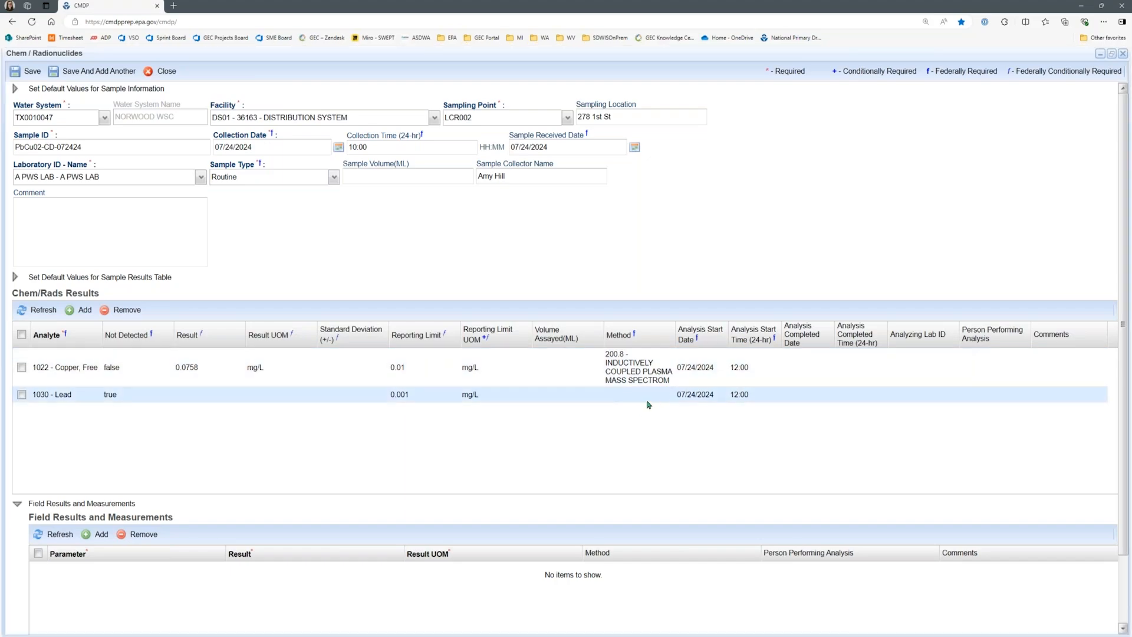
click(163, 70)
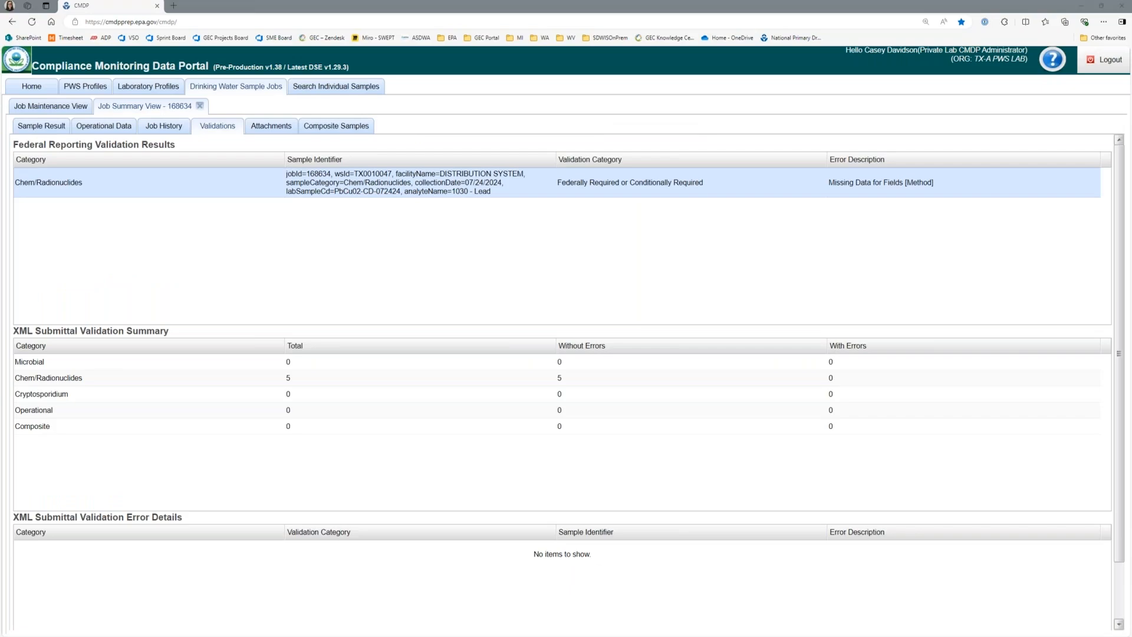
click(771, 384)
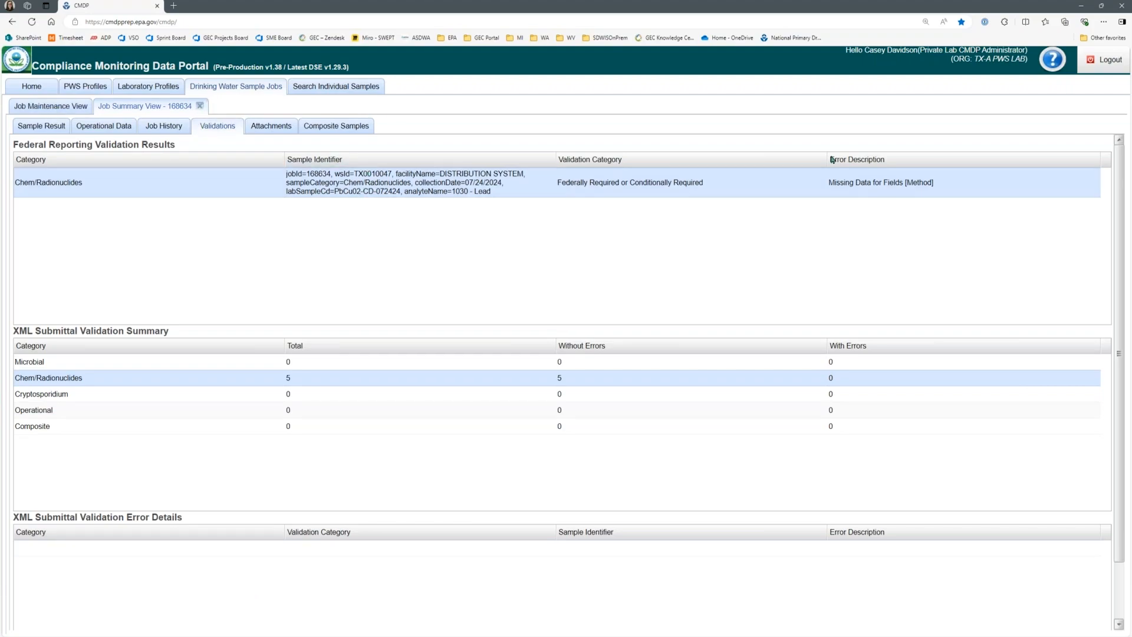
Step: Reopen the CD07242024.xml job from the jobs list and view its WQP1-CD-072424 sample, then close the sample
click(86, 106)
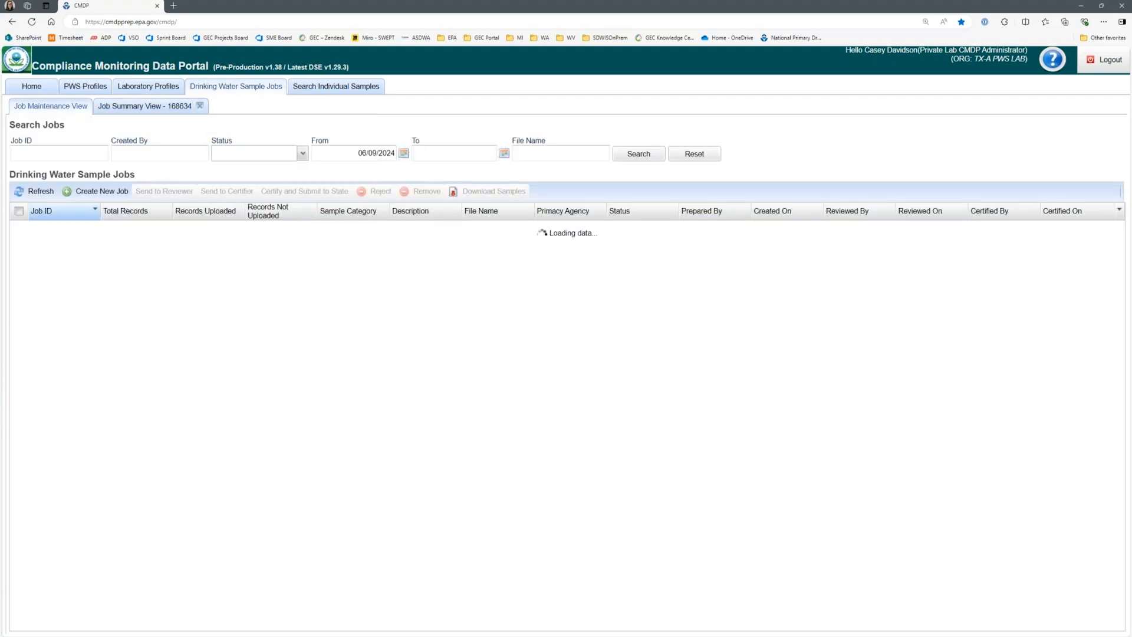
double_click(380, 228)
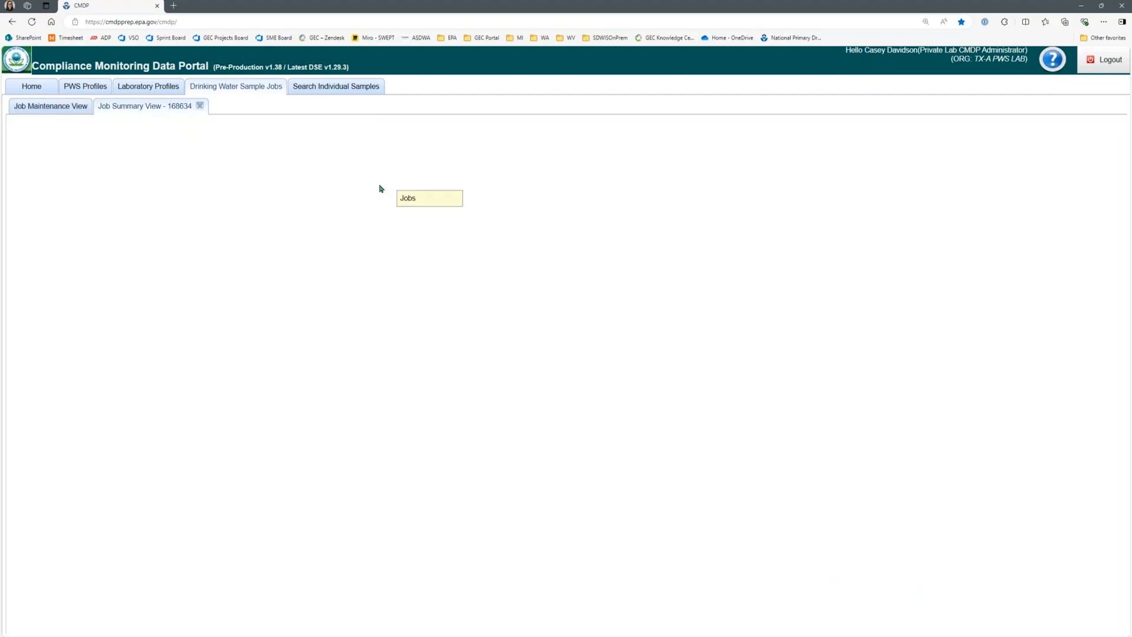
click(83, 109)
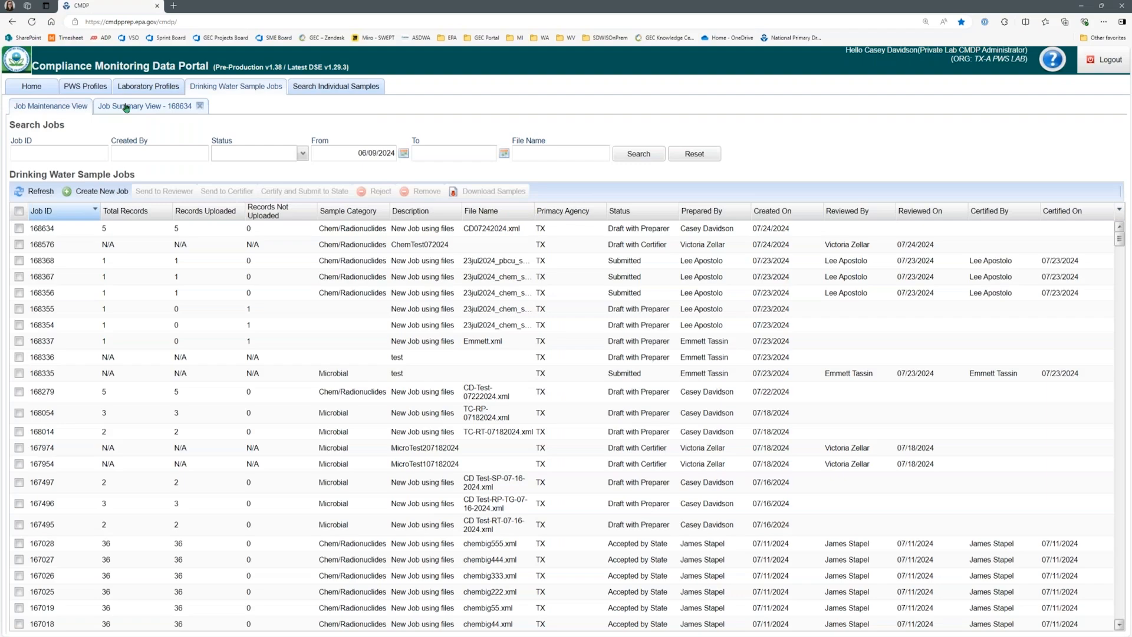
click(125, 108)
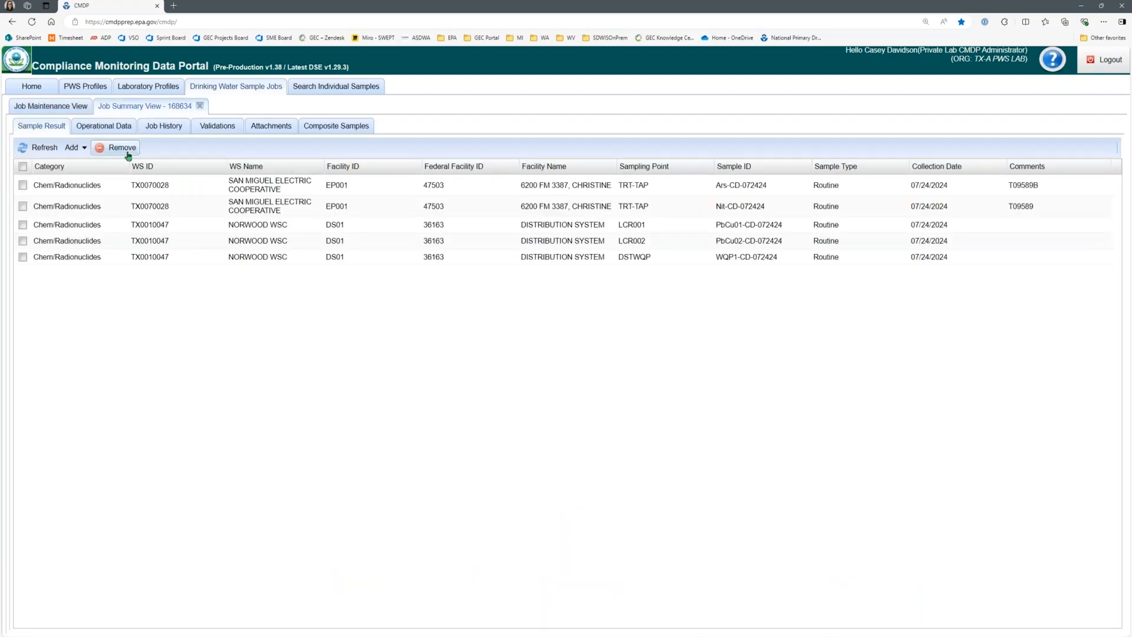
mouse_move(346, 634)
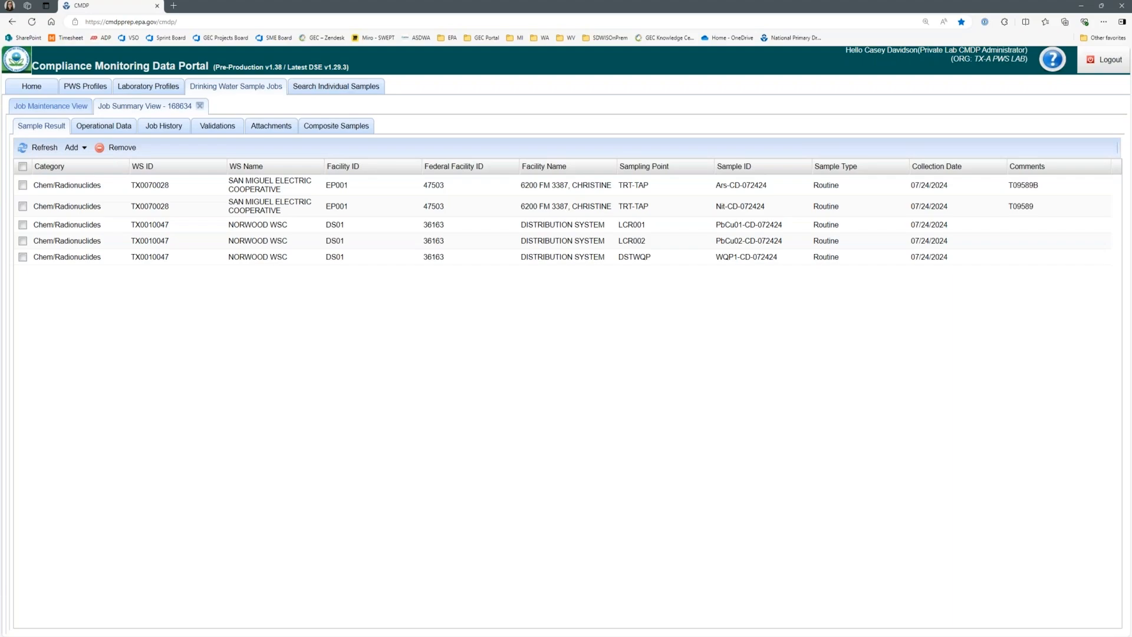
click(51, 105)
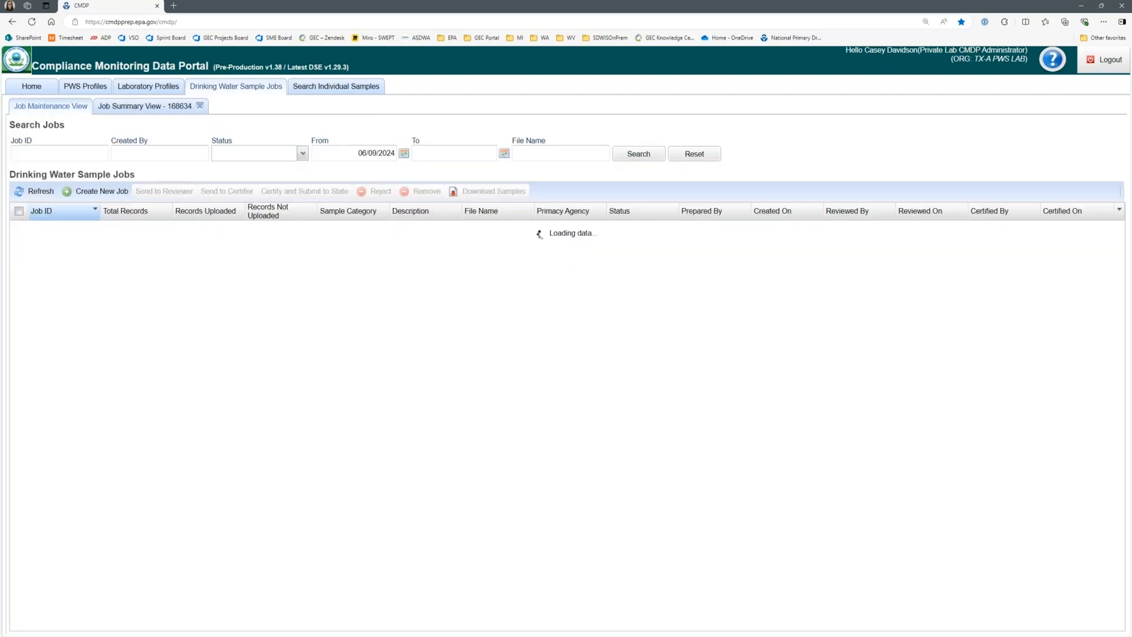
double_click(426, 235)
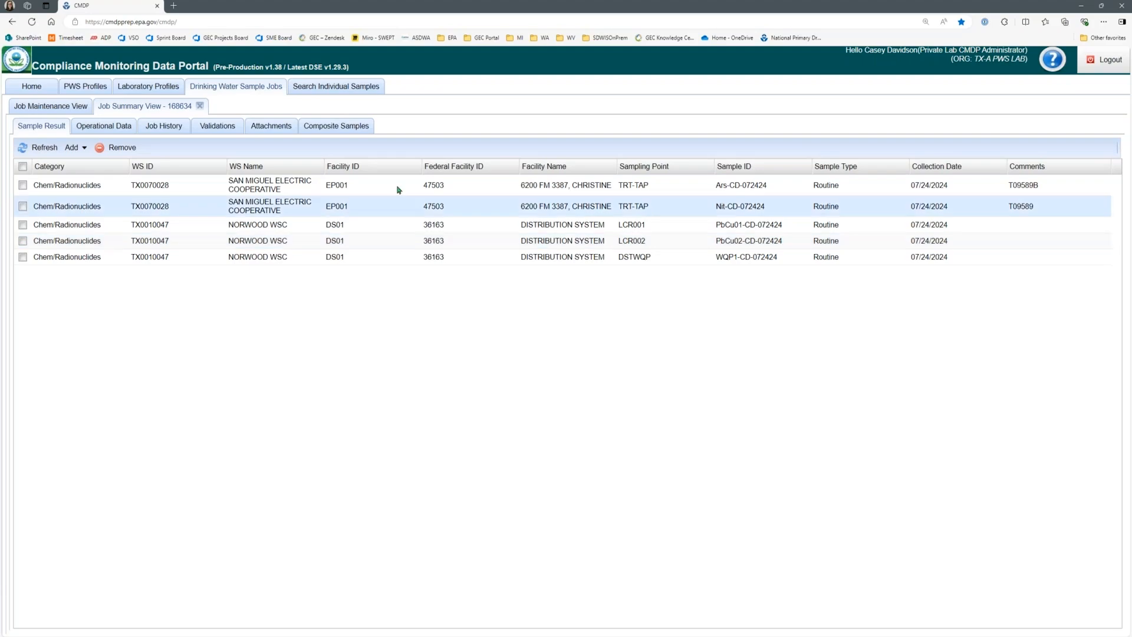
double_click(539, 260)
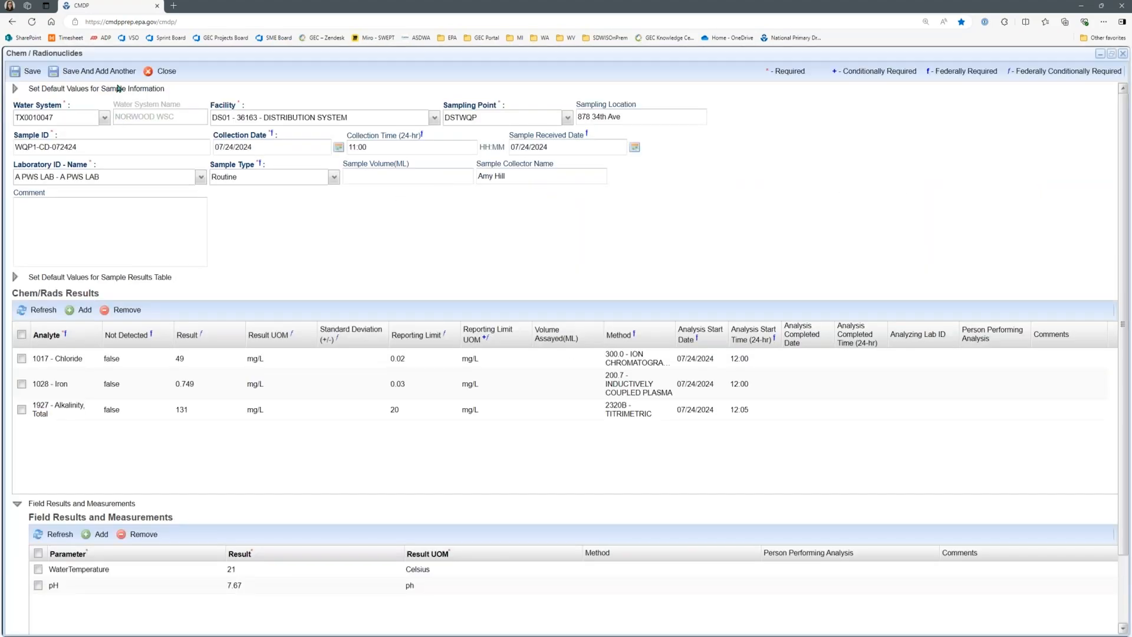
click(156, 75)
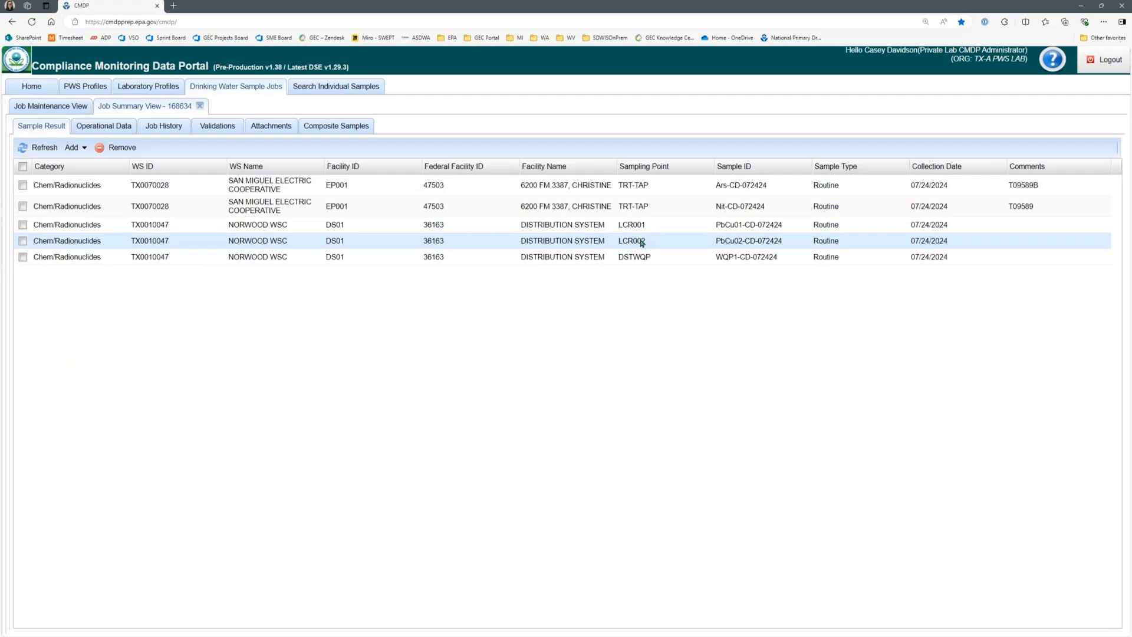
Step: Set the 1030 - Lead result's method in sample PbCu02-CD-072424 to 200.8 - INDUCTIVELY COUPLED PLASMA MASS SPECTROM, then save and close the sample
double_click(633, 242)
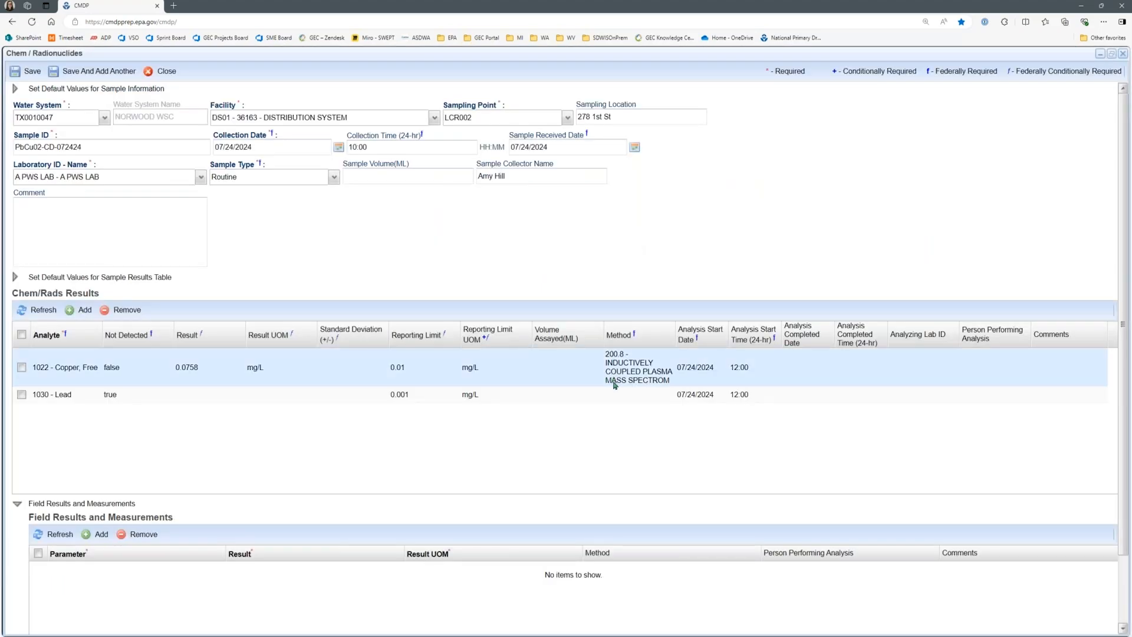
click(619, 393)
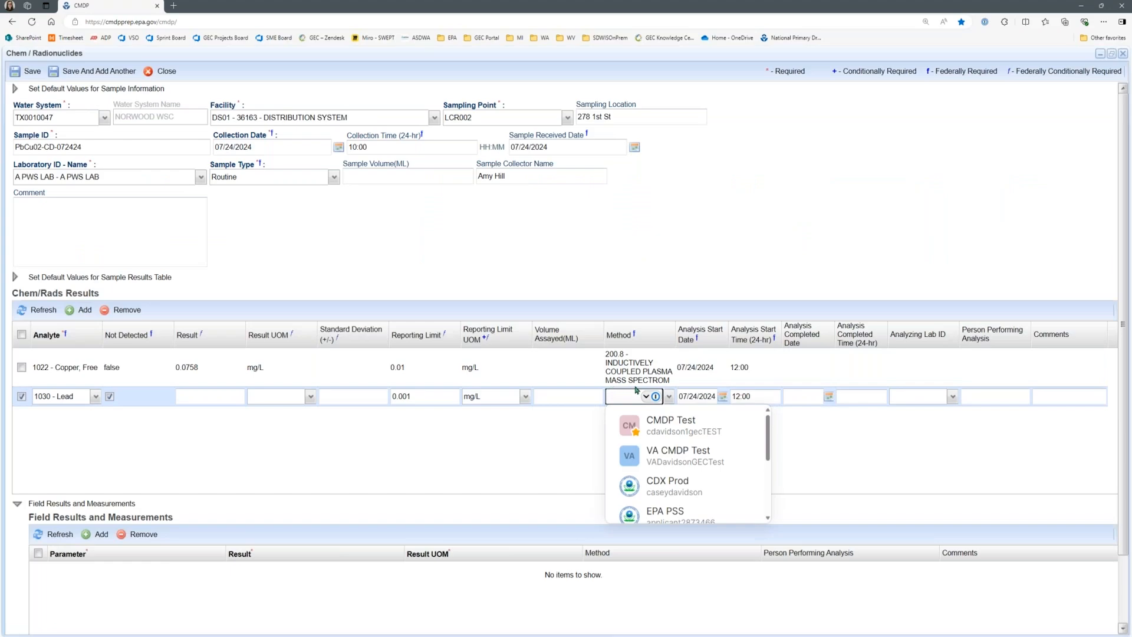
text(200.8 - IN)
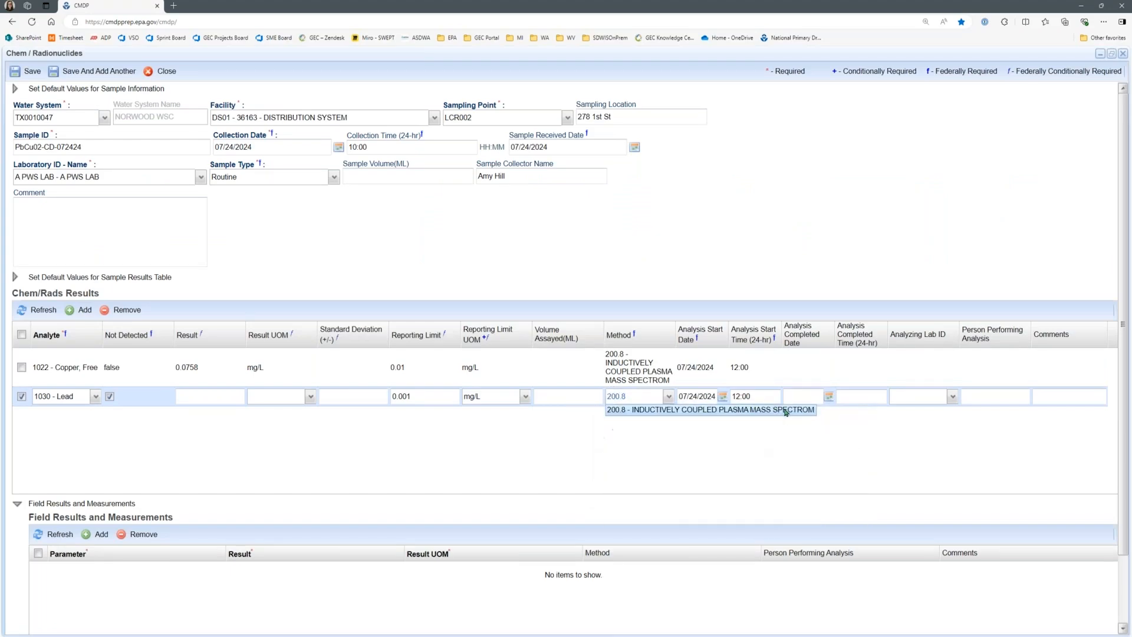
click(784, 409)
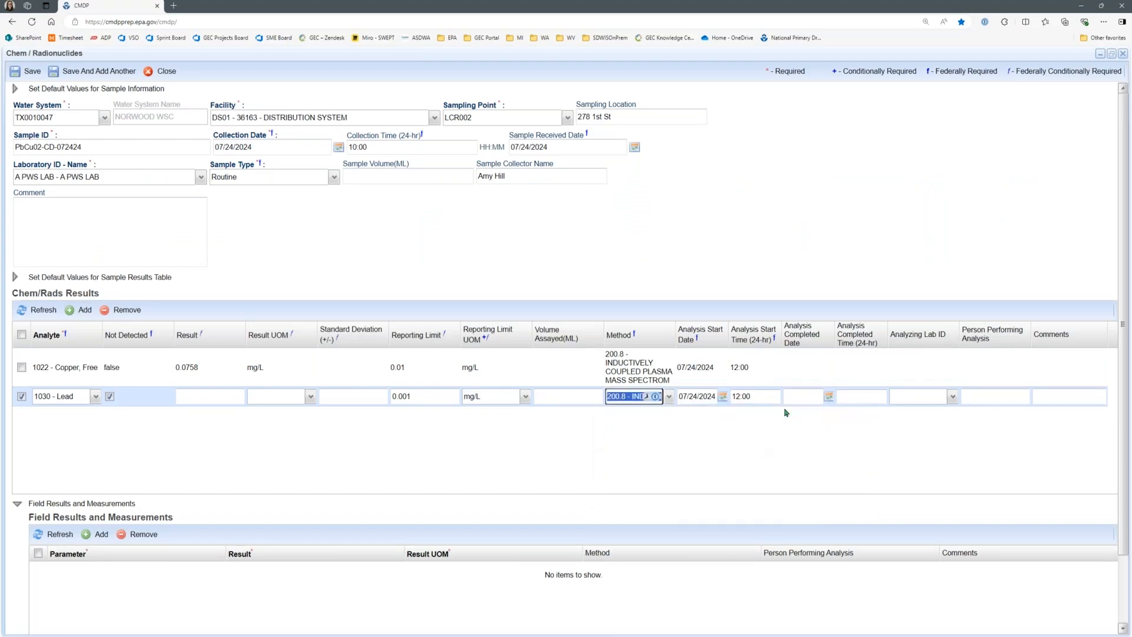
click(646, 398)
click(465, 468)
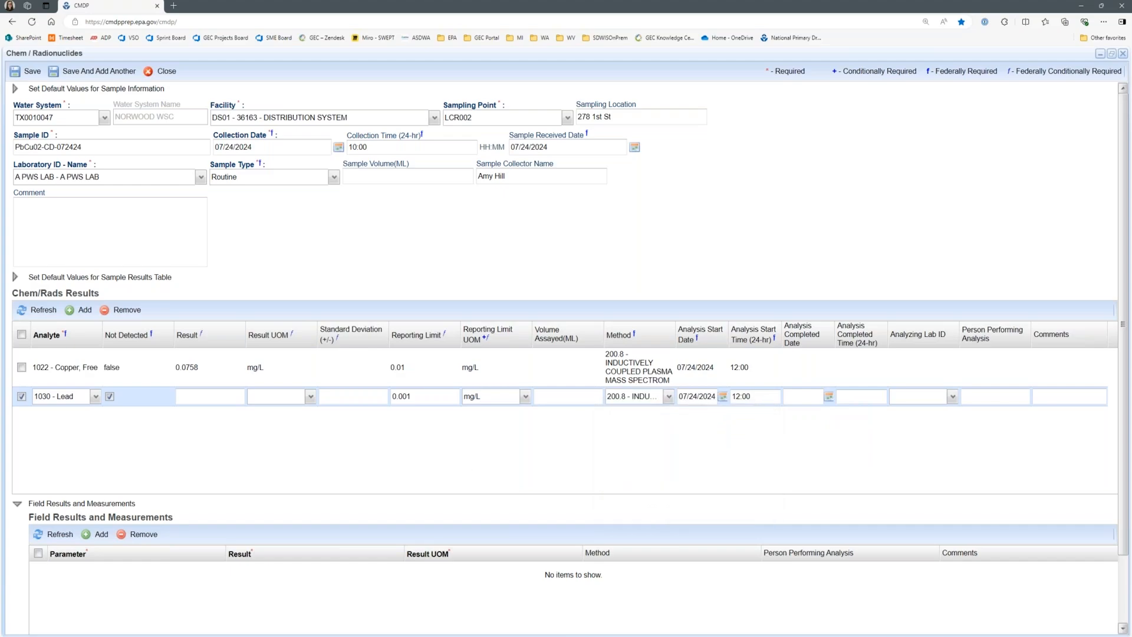
click(18, 73)
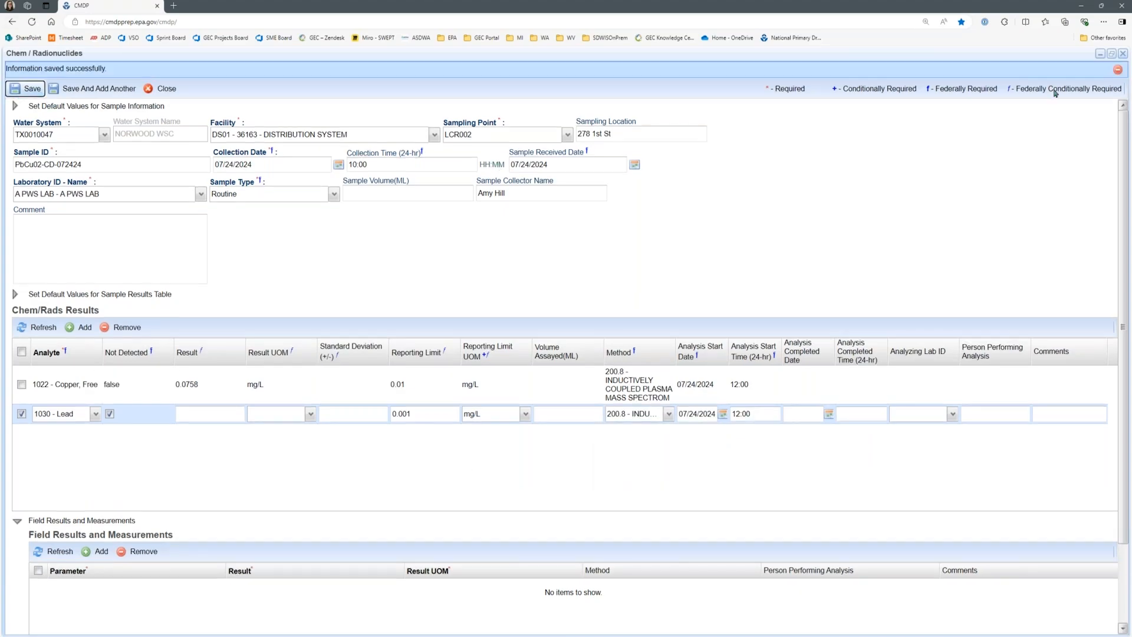
click(1121, 54)
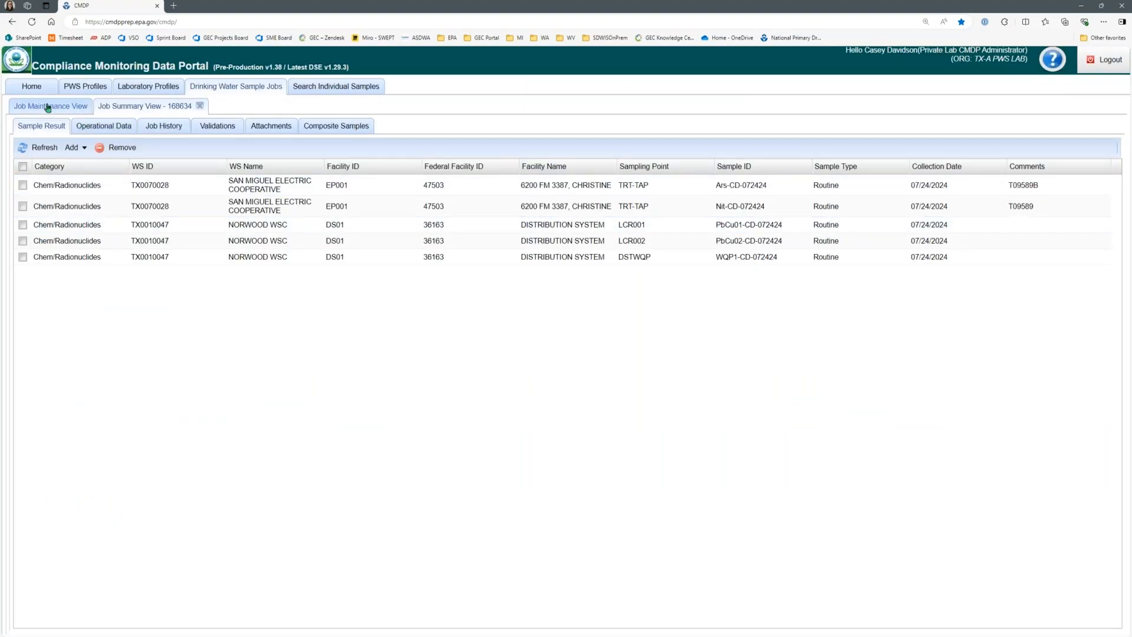
Step: Return to the jobs list and select the CD07242024.xml job to see its available workflow actions, then deselect it
click(63, 110)
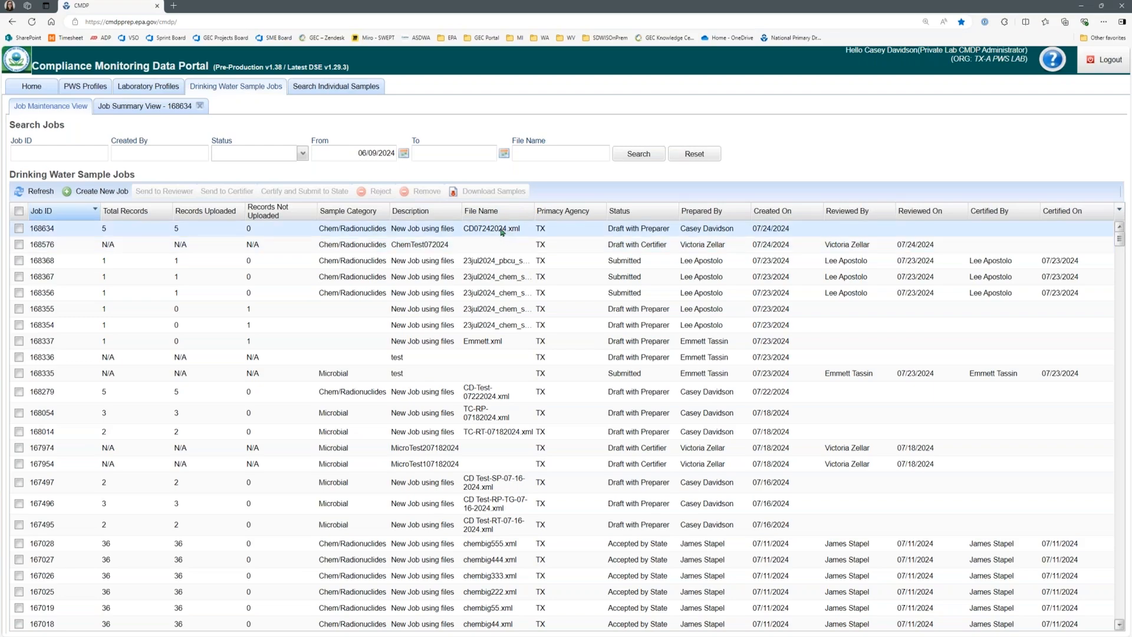
click(19, 228)
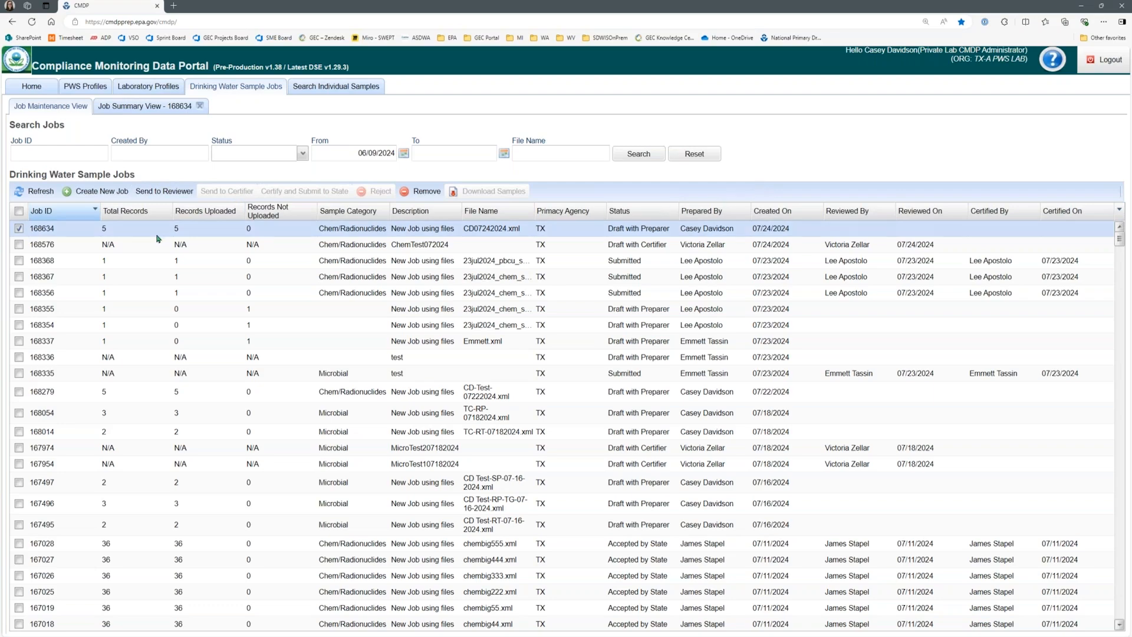
click(19, 229)
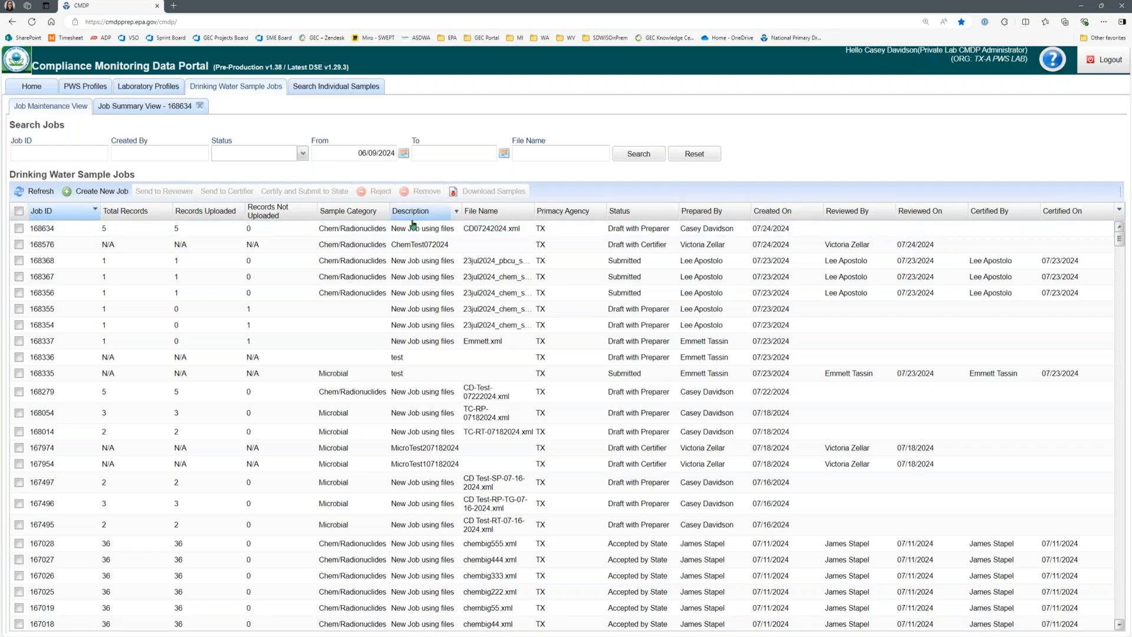
Step: Reopen the CD07242024.xml job to view its attachments area, then close the job summary
double_click(339, 229)
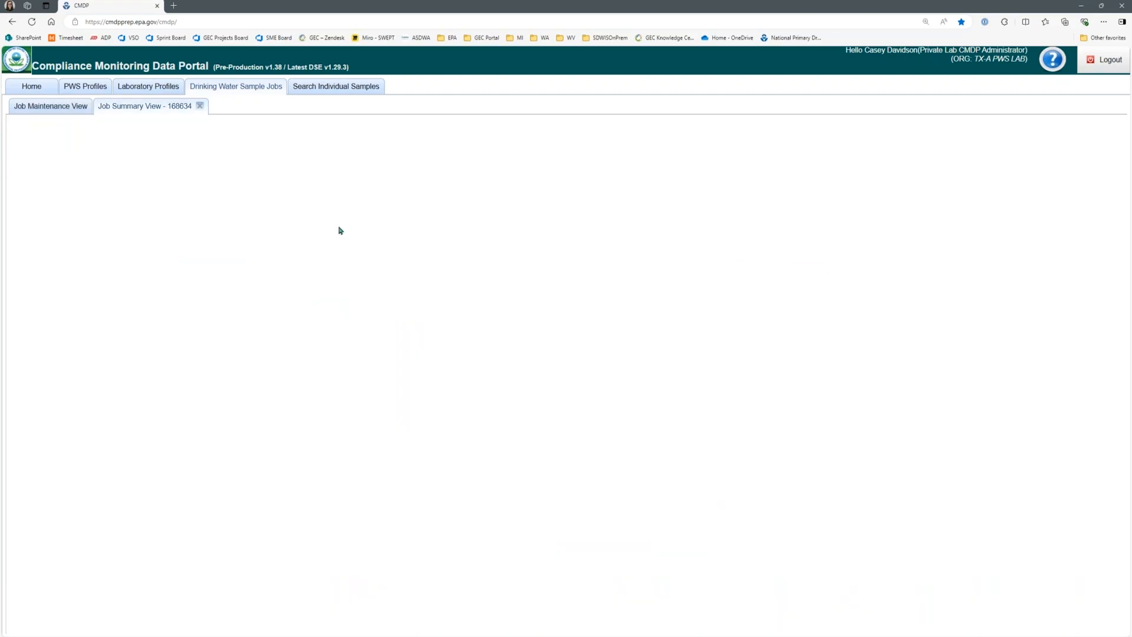
click(249, 127)
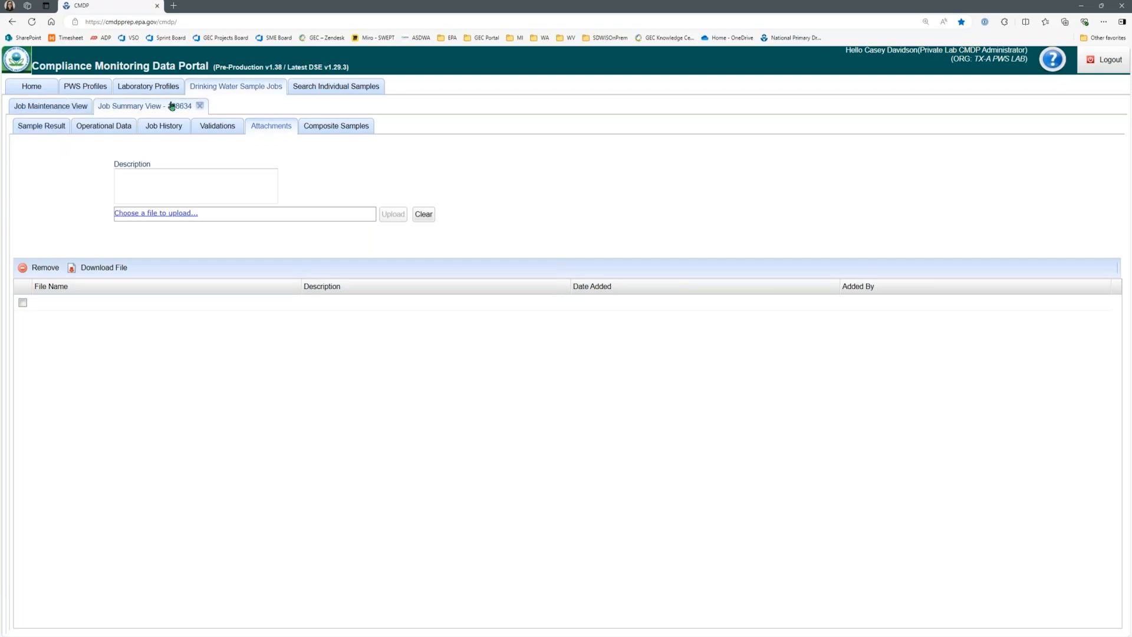
click(71, 107)
click(200, 106)
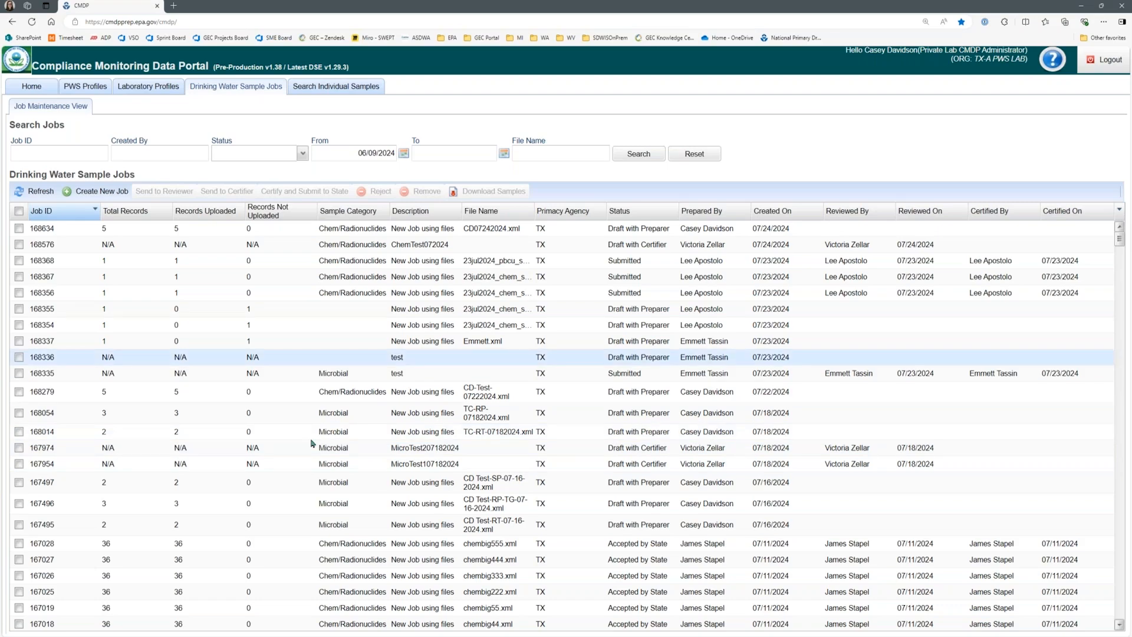
Step: Switch to the CMDP sample result template in Excel and view the analyte choices on the Microbial sheet, leaving the cell empty
click(347, 636)
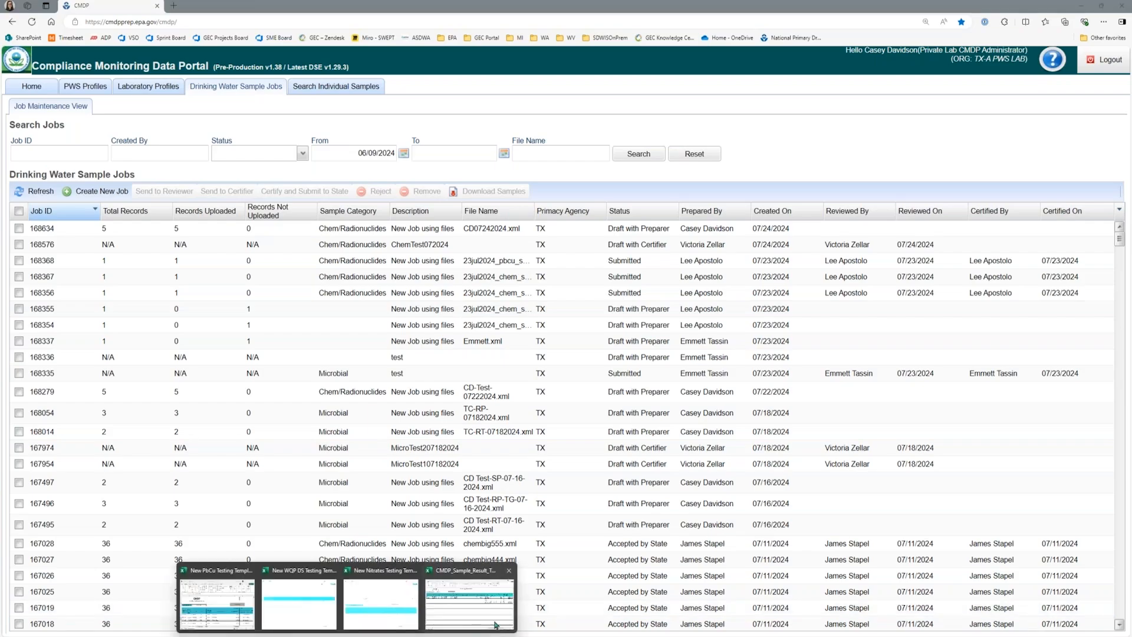
click(469, 602)
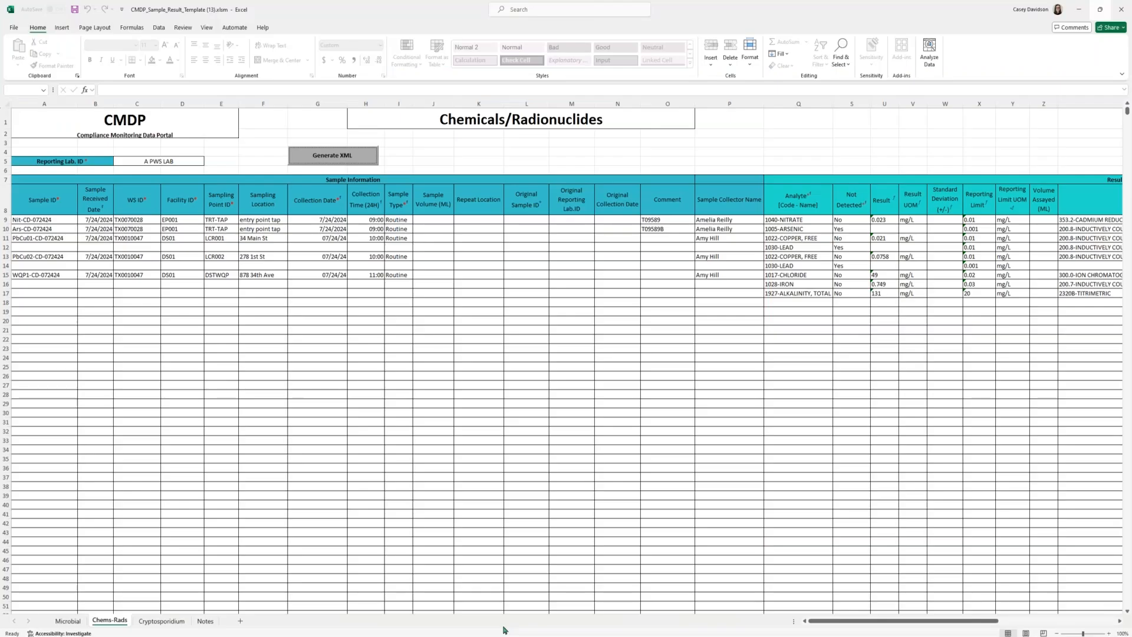
click(69, 621)
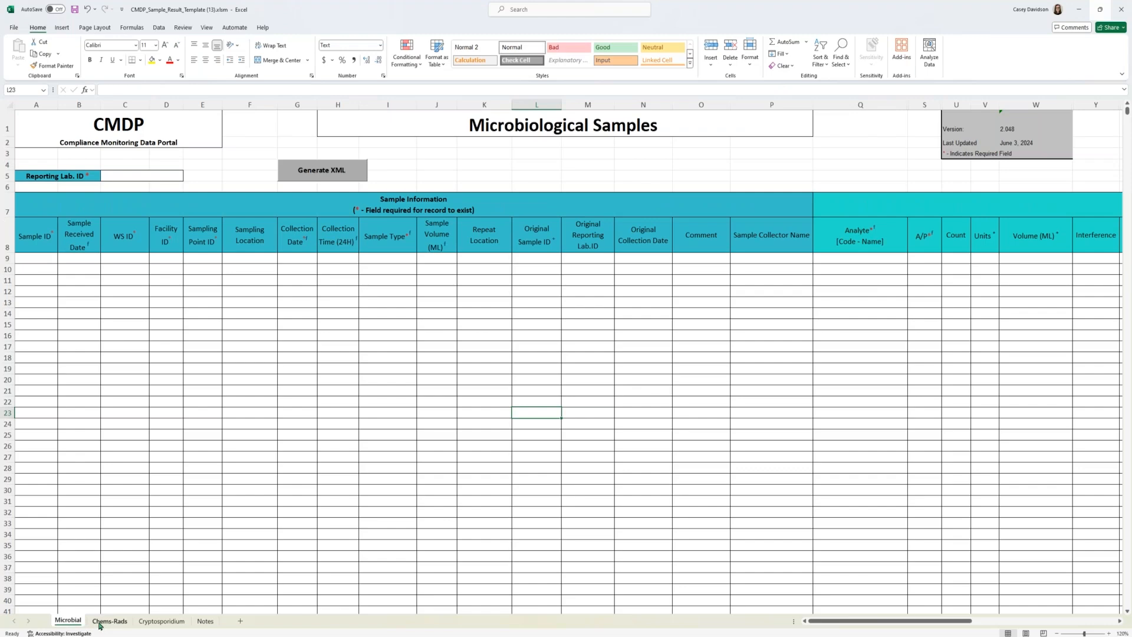
drag(833, 619, 934, 624)
click(242, 258)
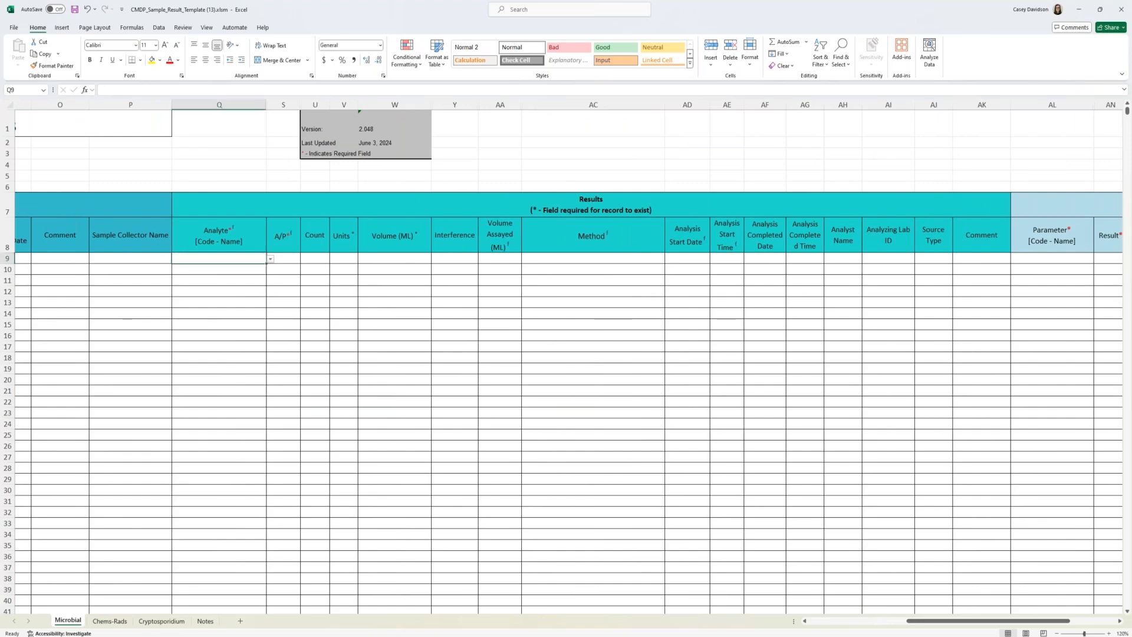
click(269, 259)
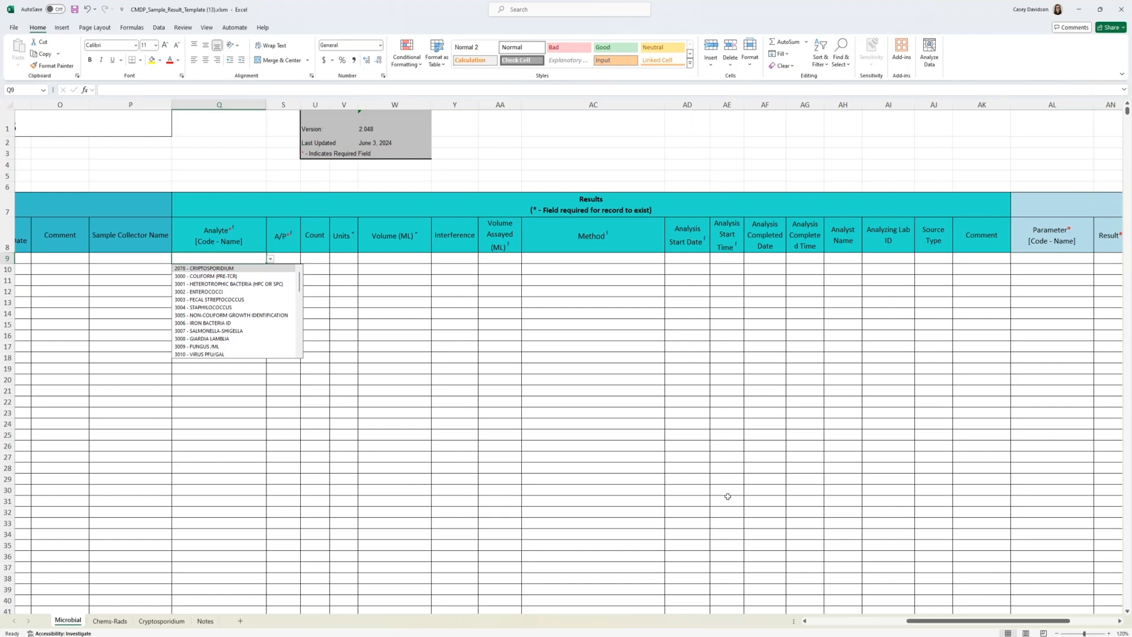
click(746, 497)
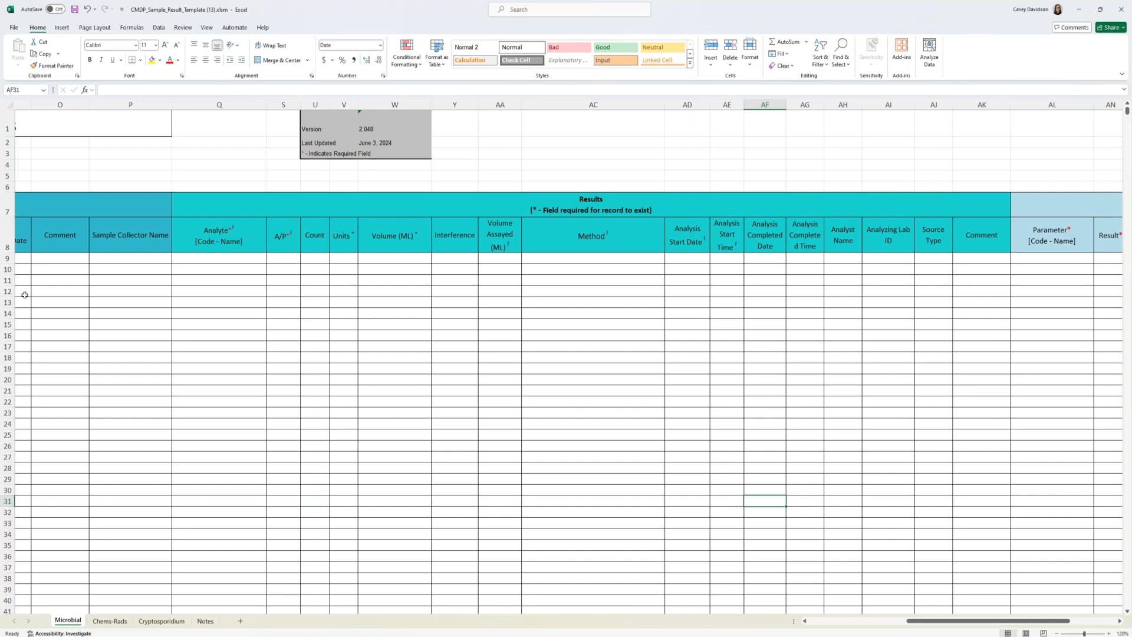
Step: Return to the Chems-Rads sheet and select the sample information in cells G9:P13
click(102, 622)
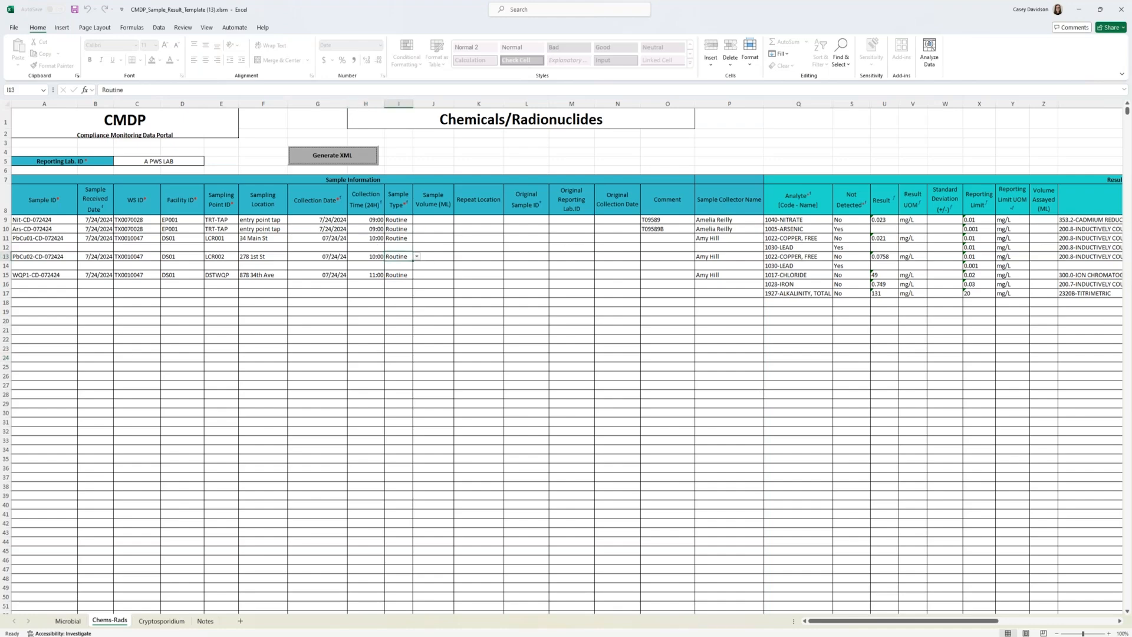
drag(318, 220, 731, 257)
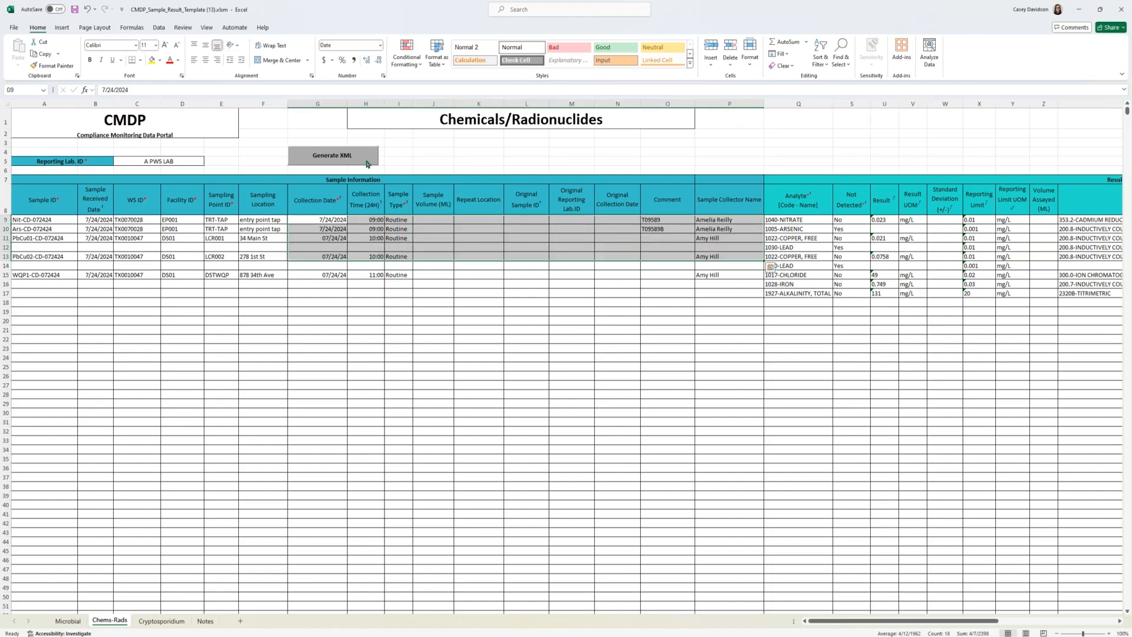
Step: Clear the cell selection, switch to the SDWIS Program Portal in a maximized browser window, and open the Compliance Monitoring Data Portal support page
click(655, 161)
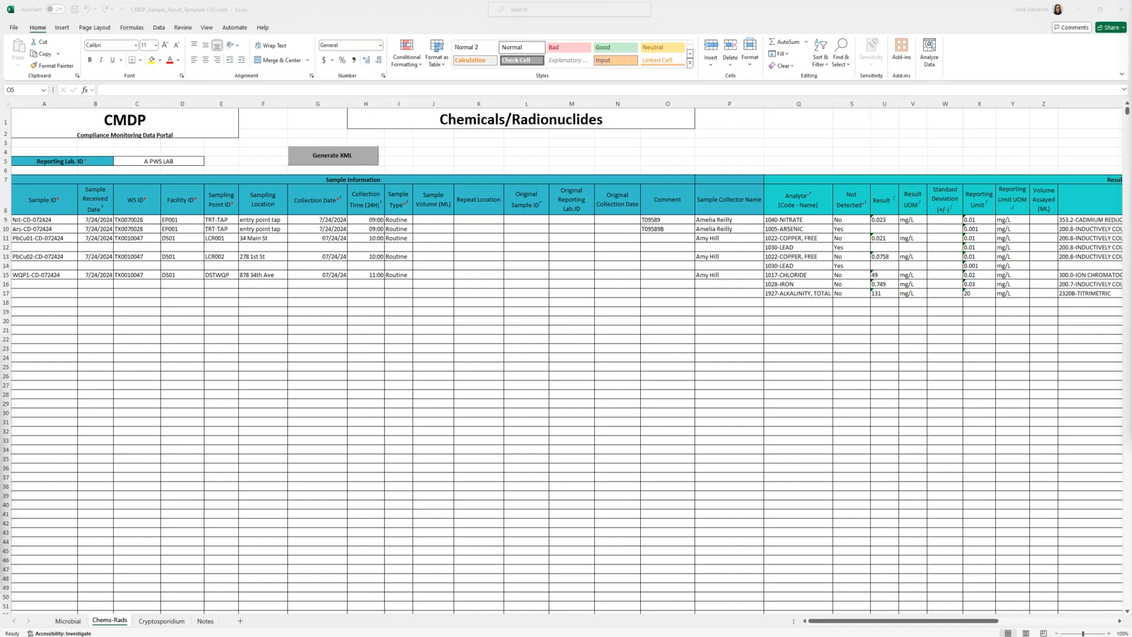
drag(150, 406, 389, 270)
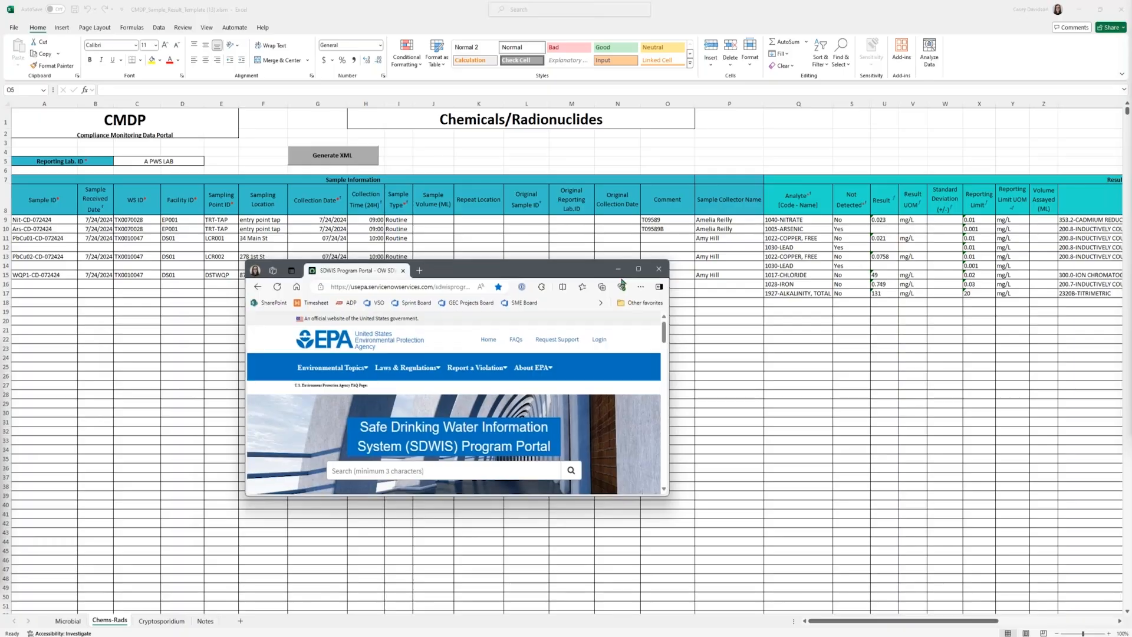
click(636, 271)
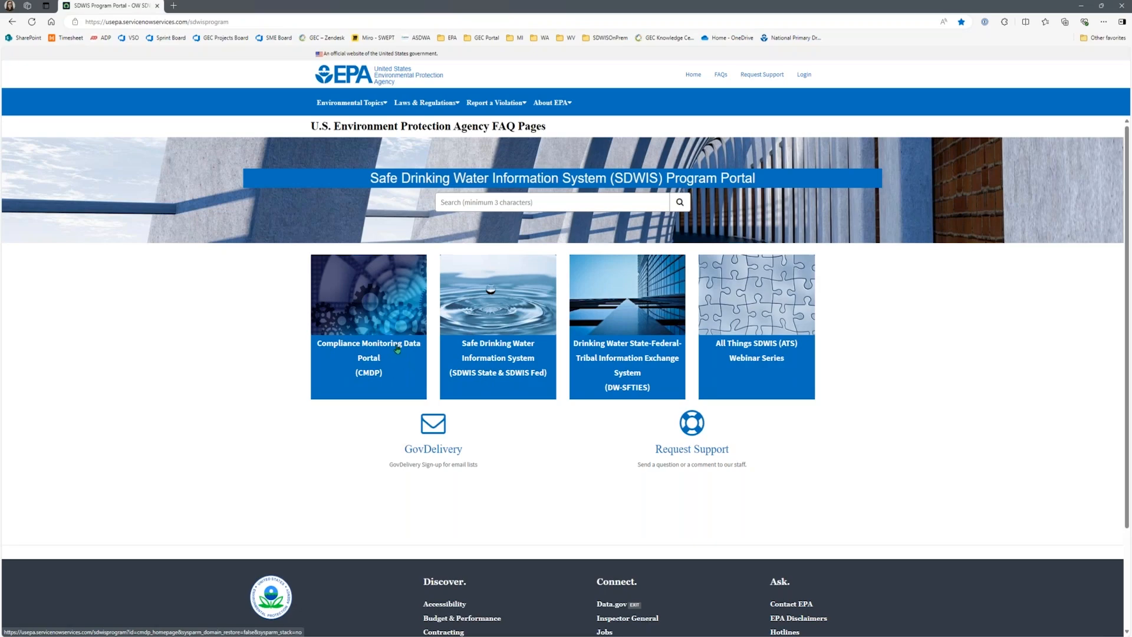
click(390, 364)
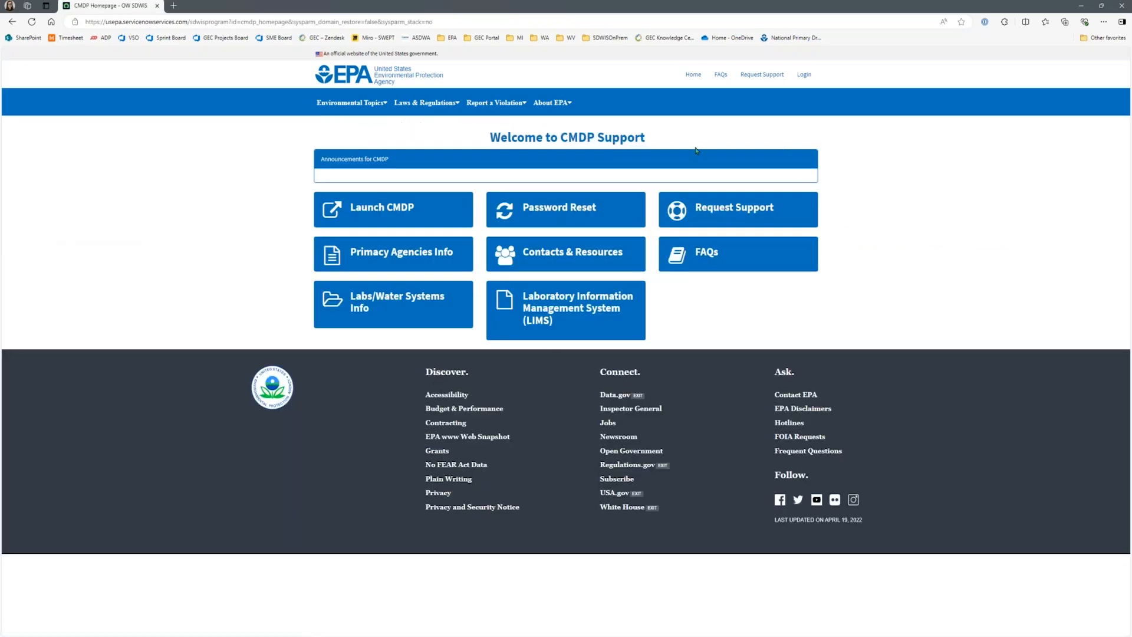
Step: Launch CMDP to view its secure login form, leave the credentials empty, and return to the CMDP Support page
click(401, 217)
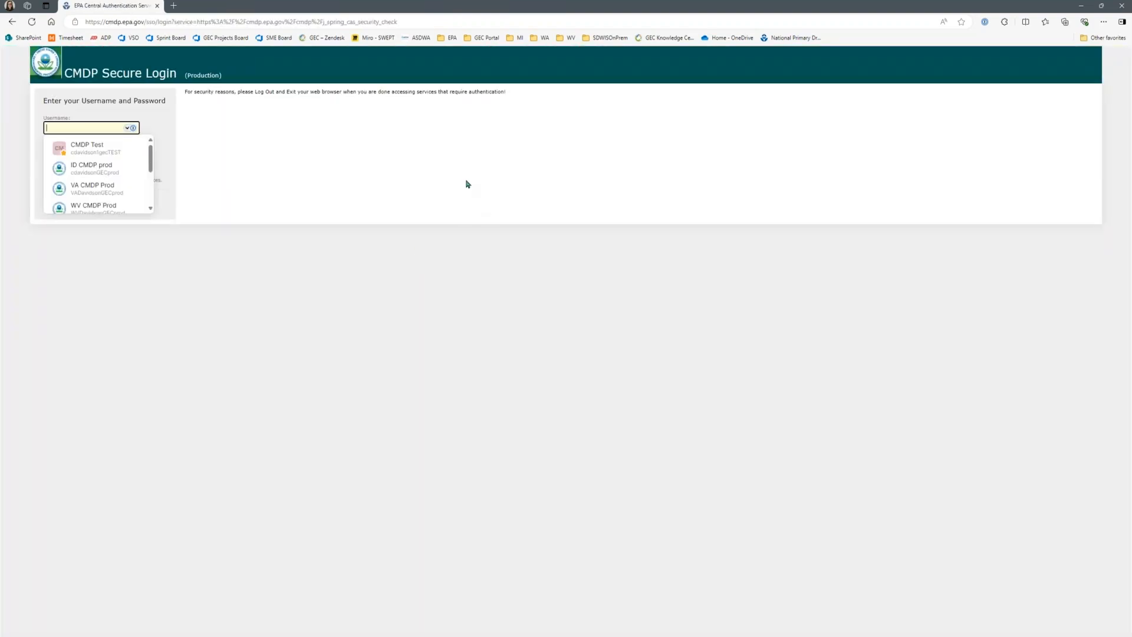
click(392, 129)
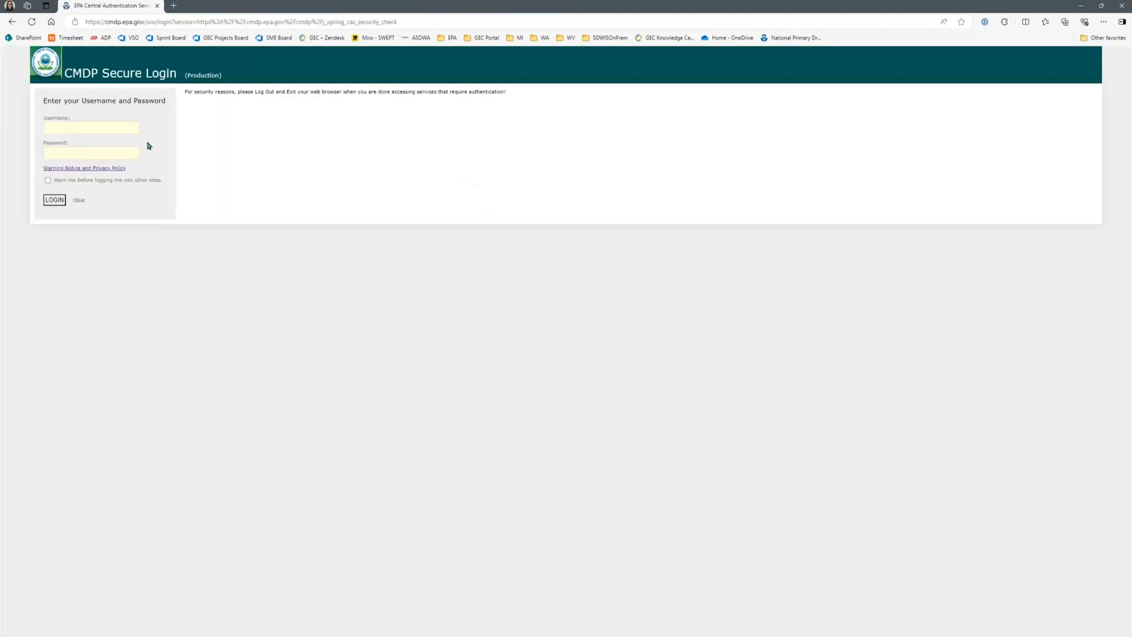
click(84, 128)
click(675, 152)
click(11, 21)
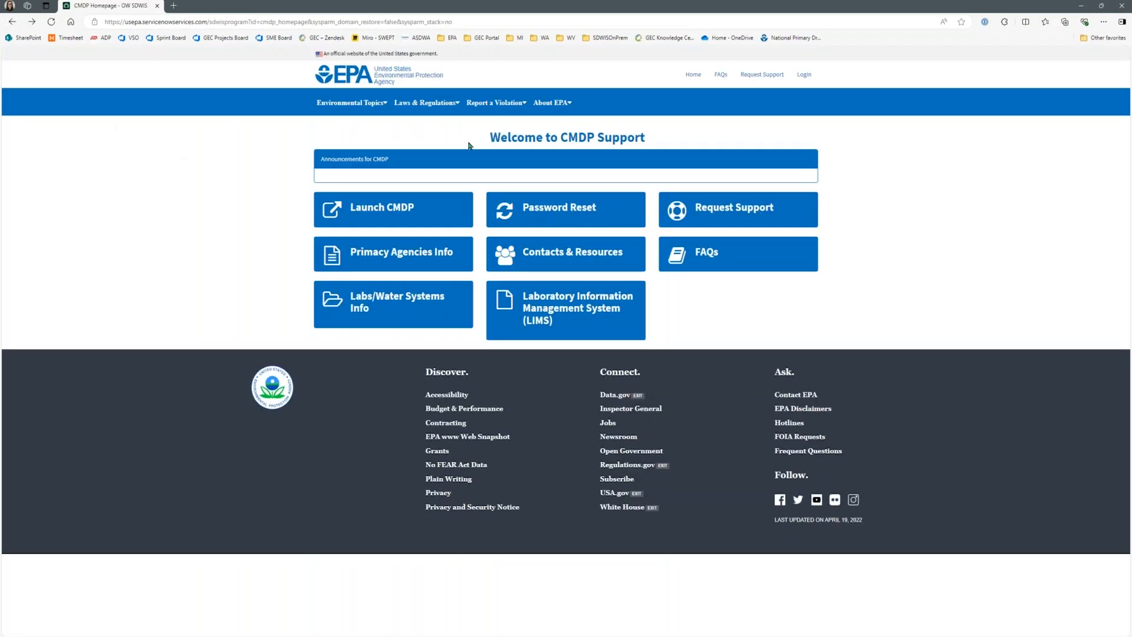
Step: View the Password Reset article and return to the CMDP Support page
click(557, 217)
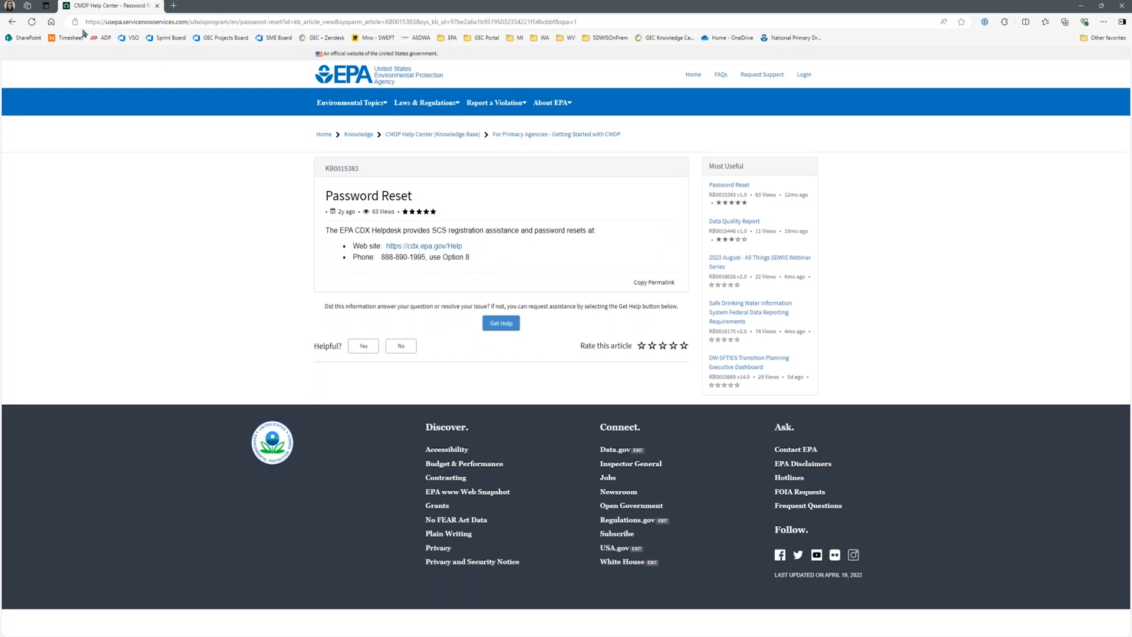
click(12, 25)
right_click(11, 25)
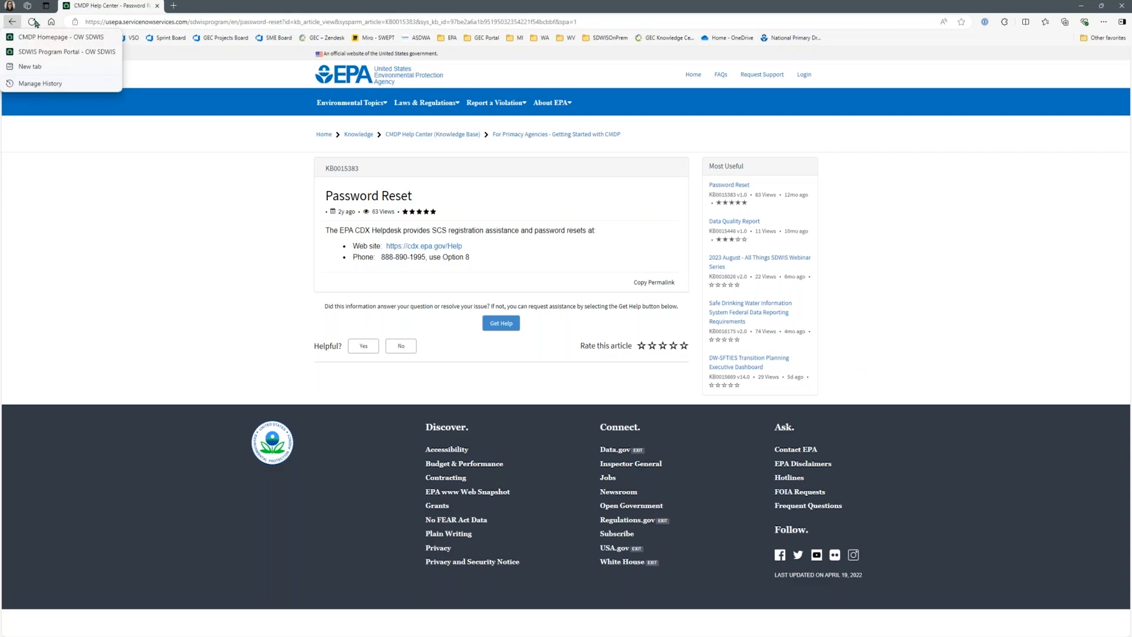
click(16, 24)
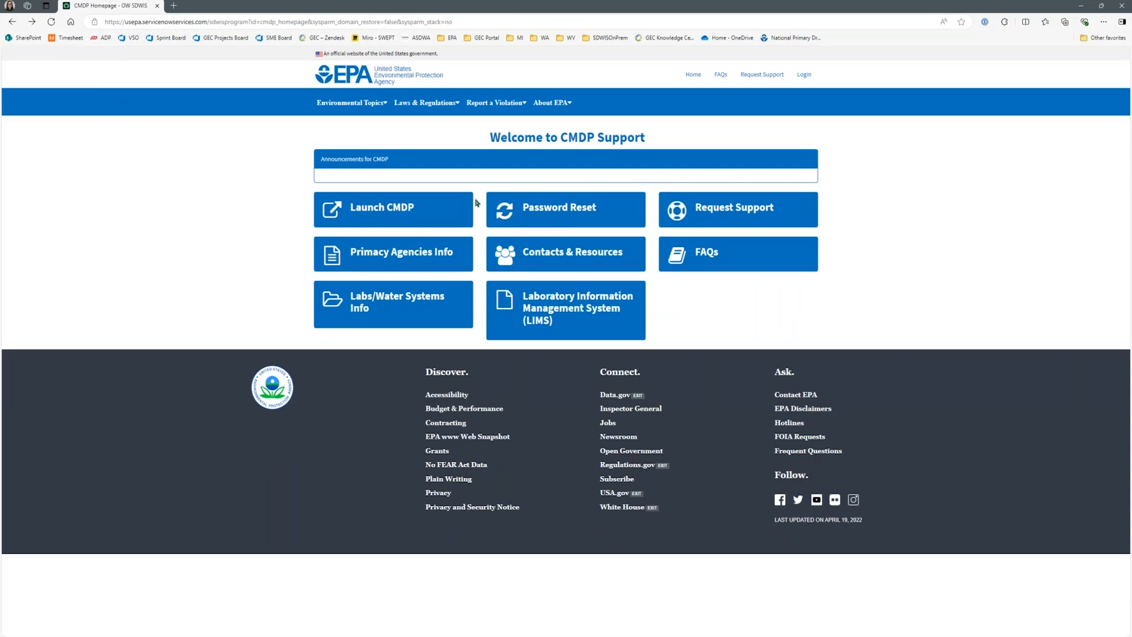
Step: Browse the CMDP Help Center articles under FAQs and return to the CMDP Support page
click(720, 258)
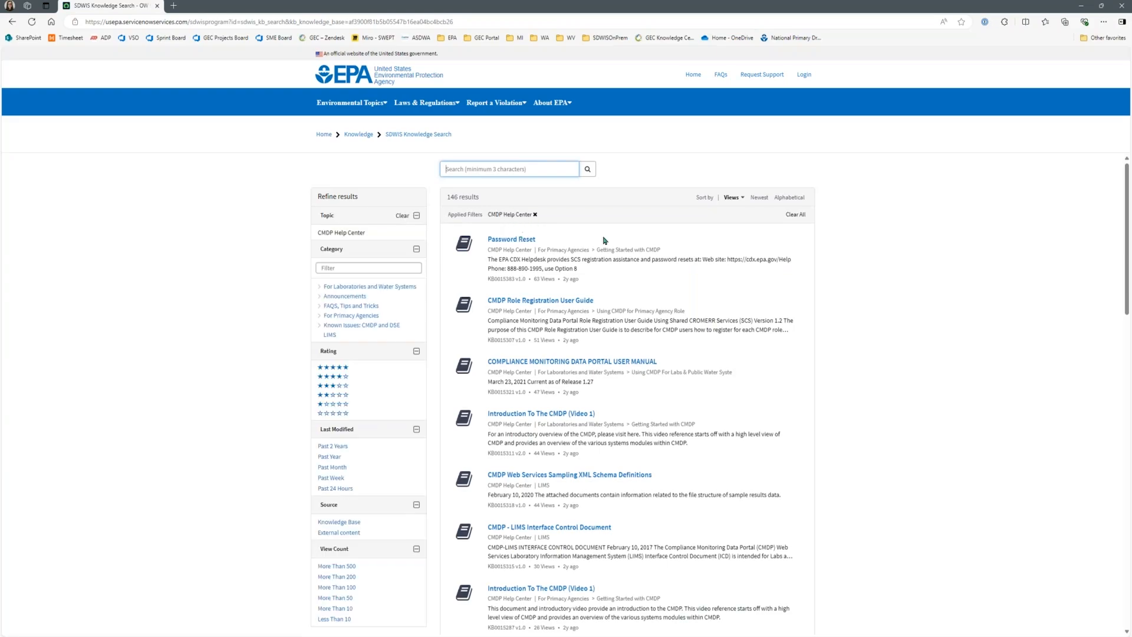
scroll(590, 346, down, 4)
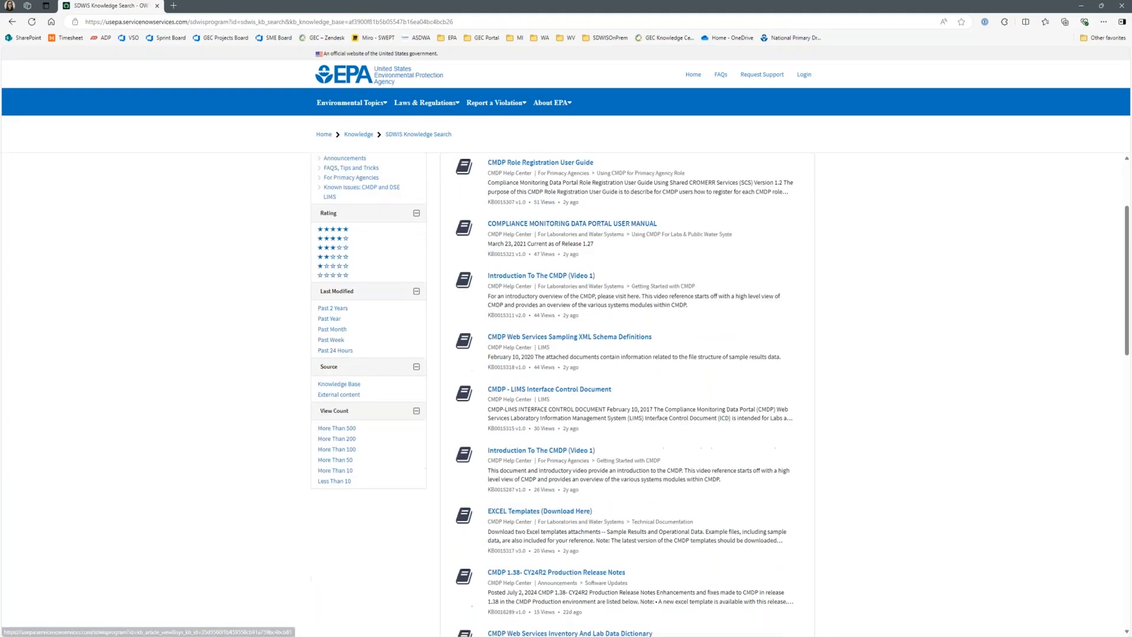
scroll(590, 346, up, 4)
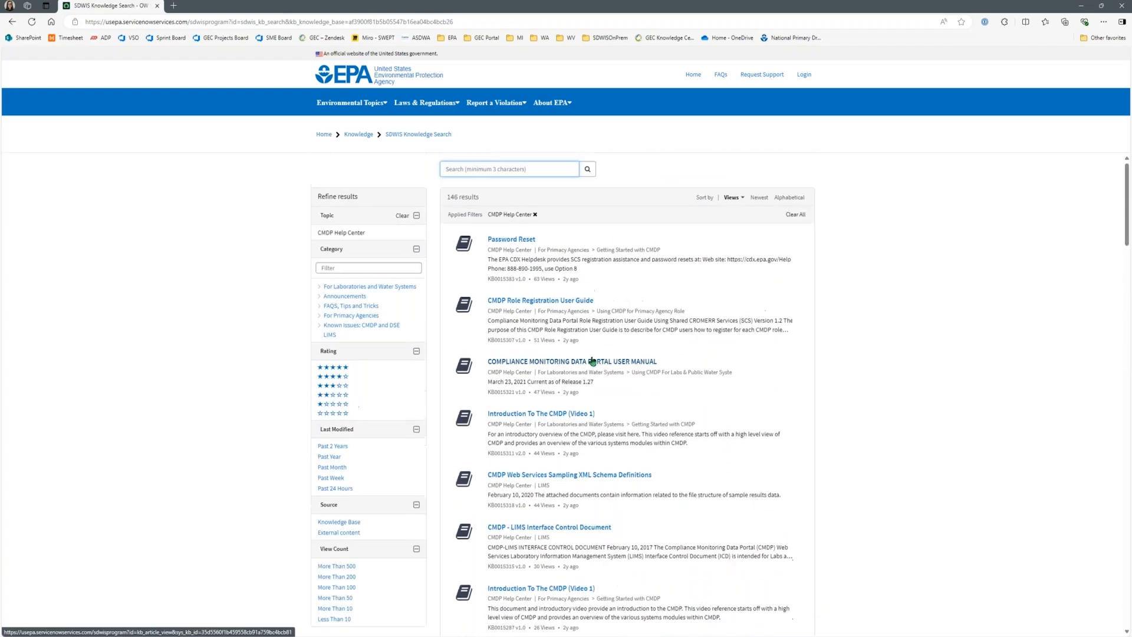
click(13, 22)
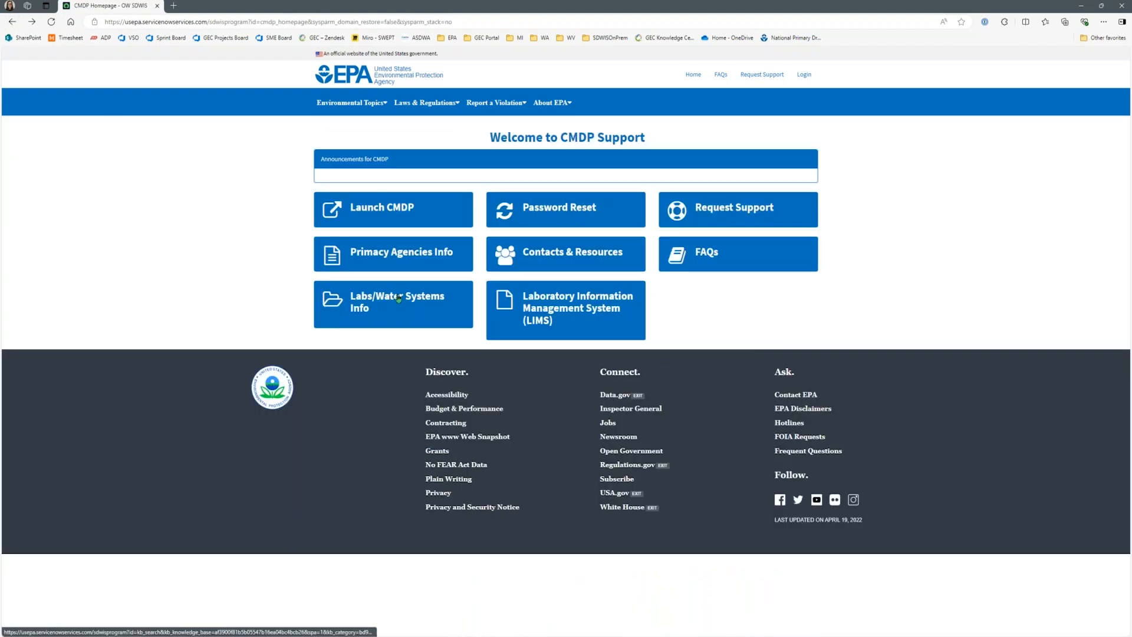
Step: Open Labs/Water Systems Info and look through the articles for laboratories and water systems
click(379, 316)
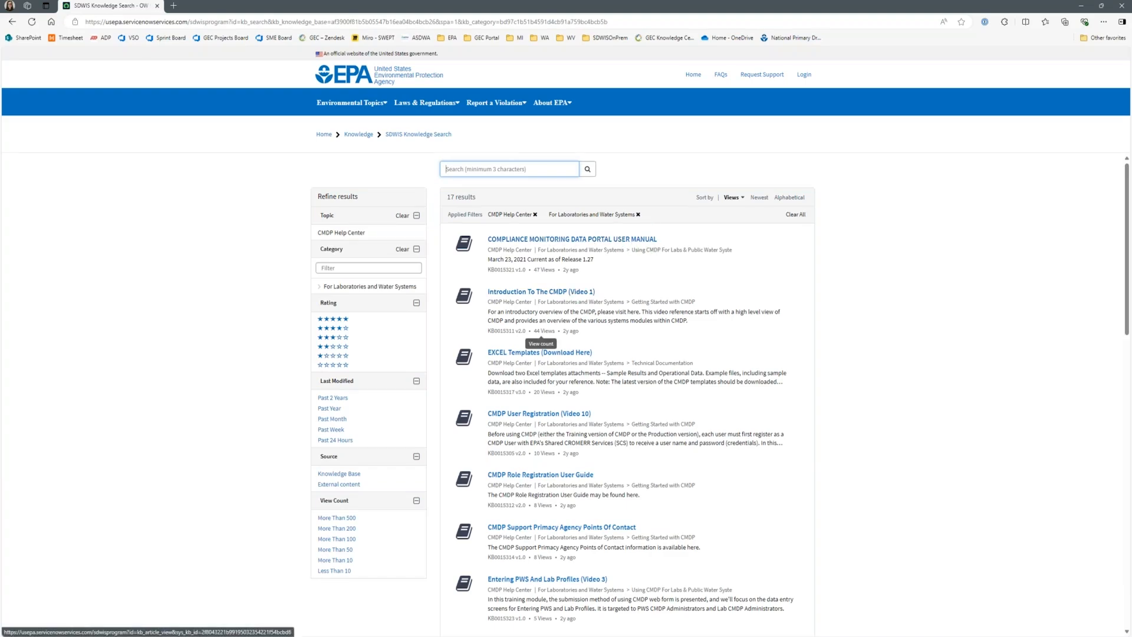
scroll(502, 415, down, 2)
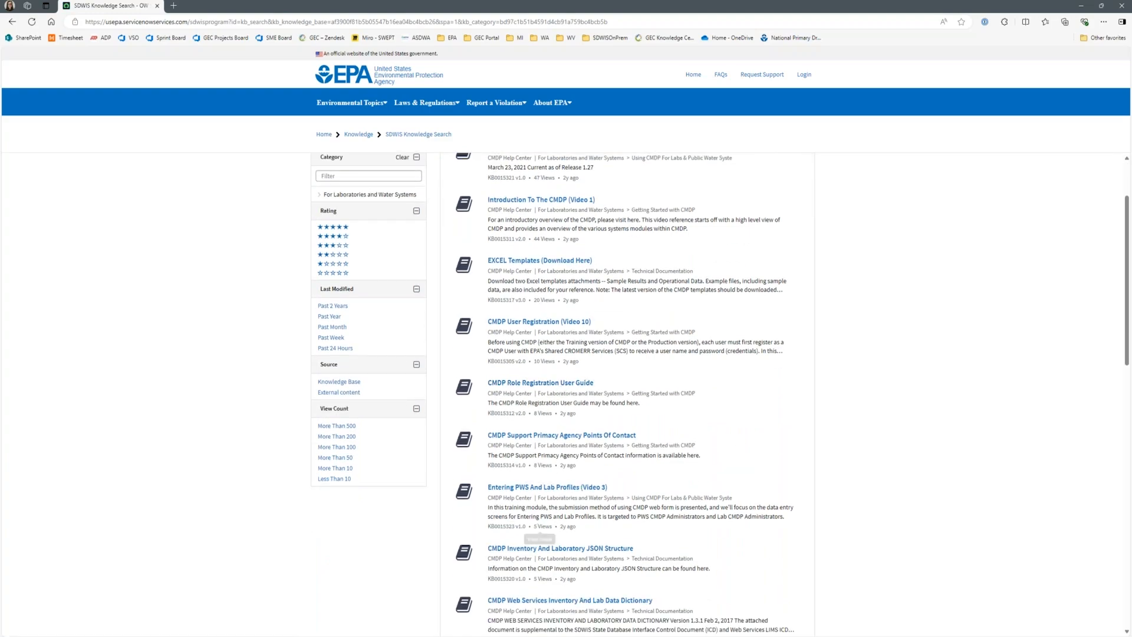
right_click(11, 24)
click(41, 37)
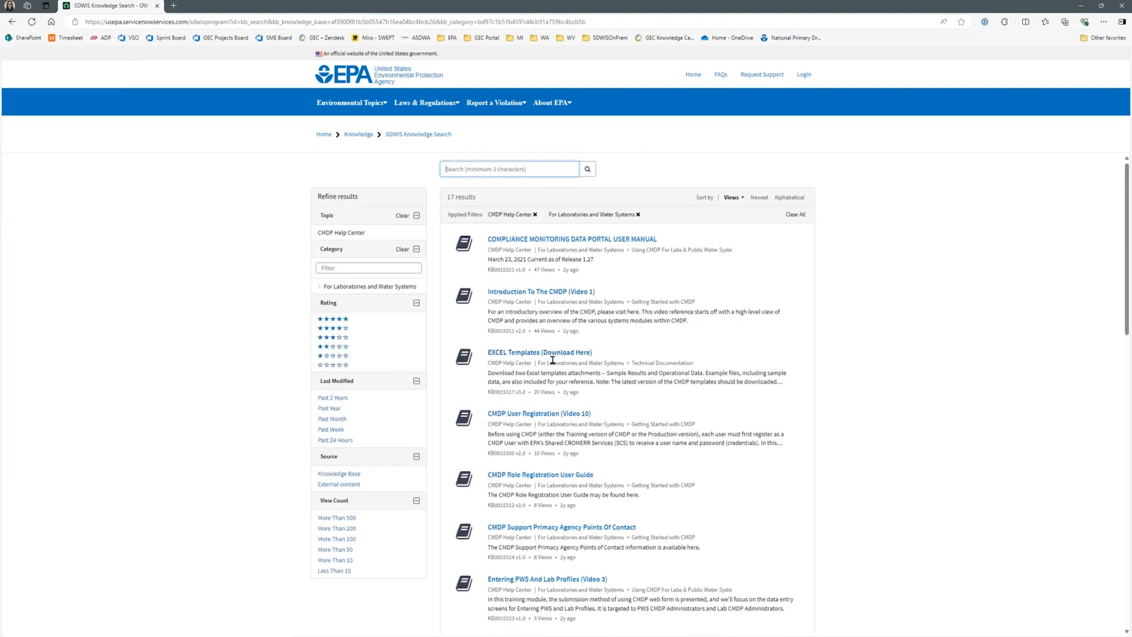
Step: Open the Compliance Monitoring Data Portal User Manual article, highlight its date and release lines, then clear the highlight
click(535, 239)
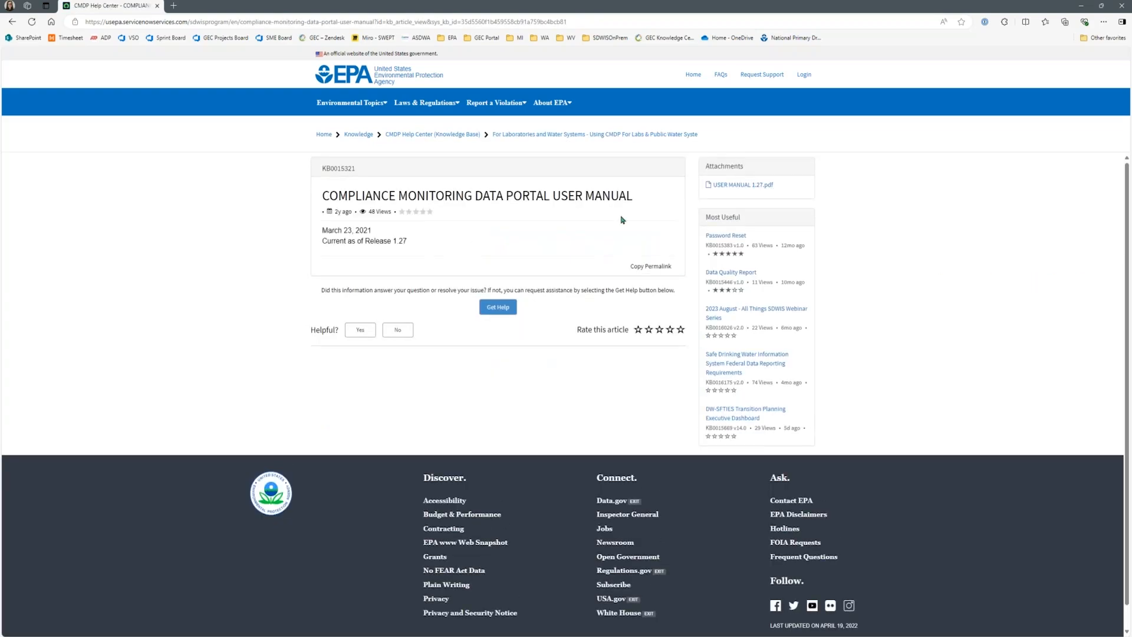
drag(359, 254, 313, 233)
click(578, 257)
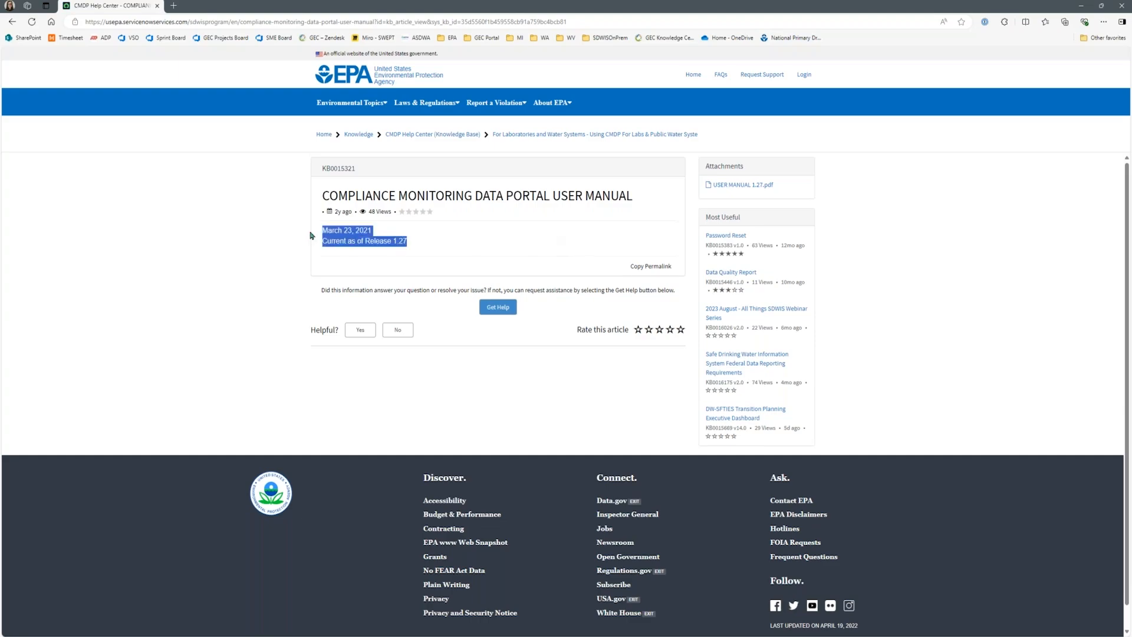
click(488, 233)
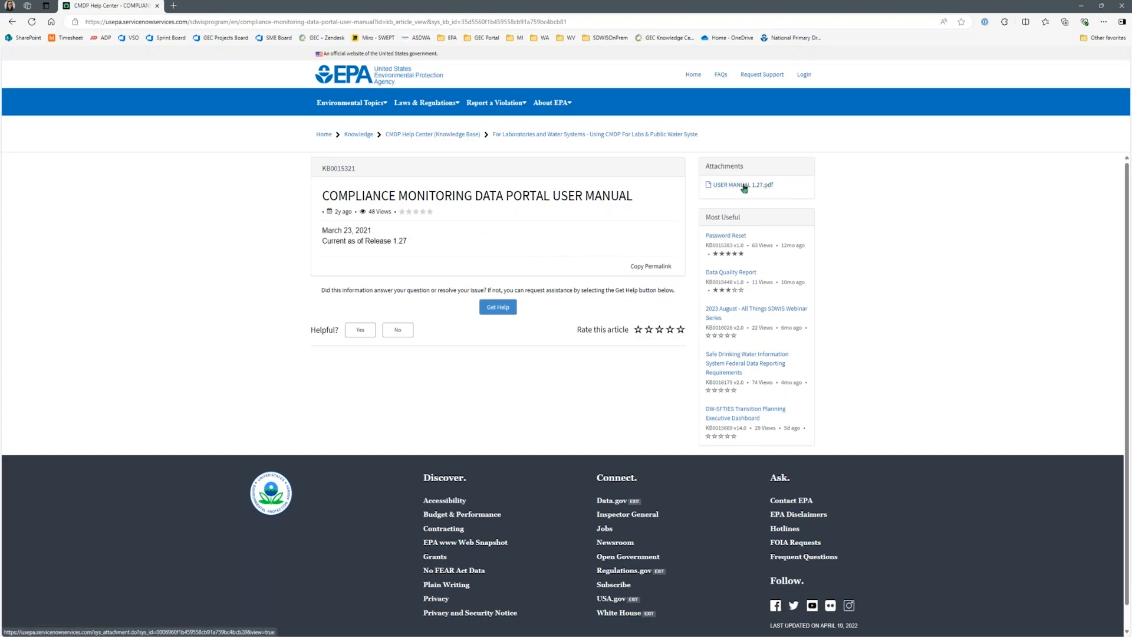
Step: Return to the CMDP Support page and open the Laboratory Information Management System (LIMS) articles
right_click(13, 24)
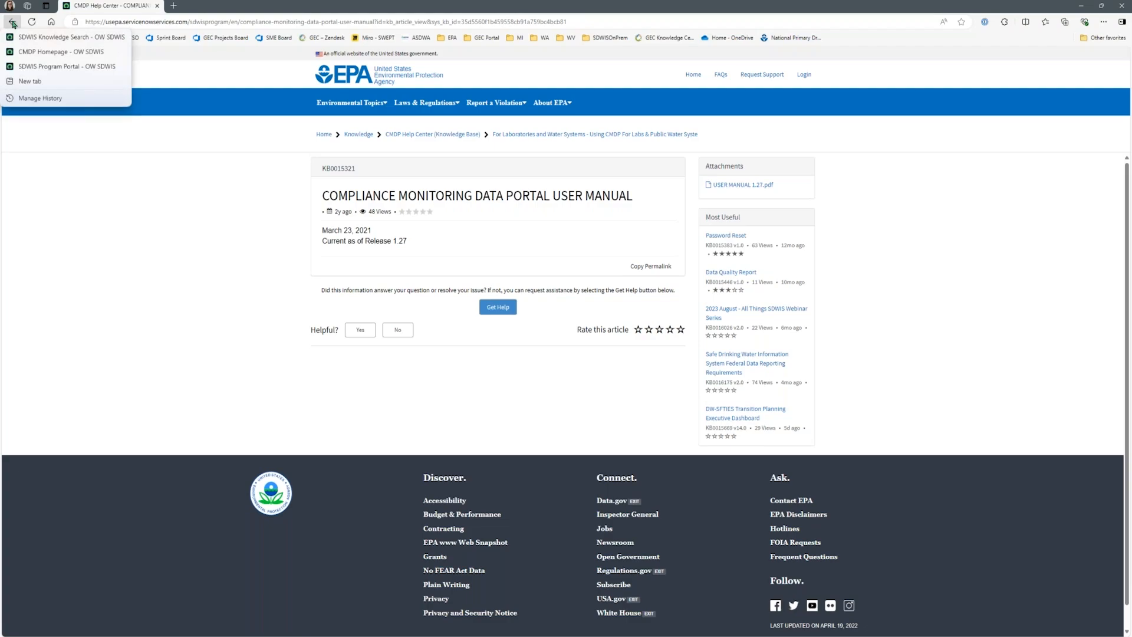
click(12, 22)
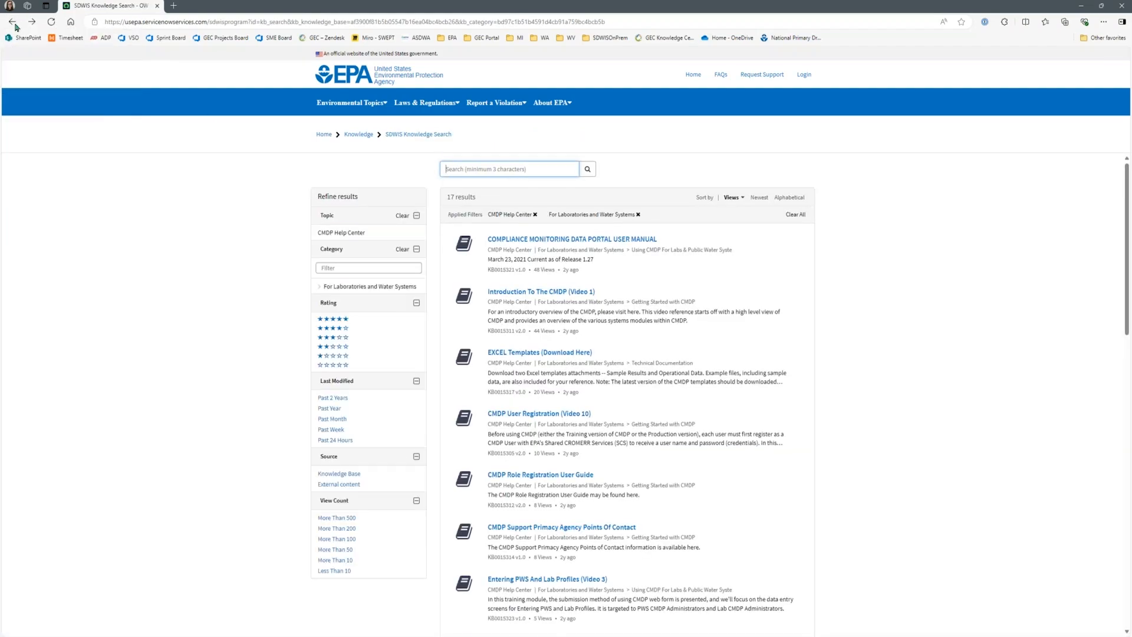
click(14, 24)
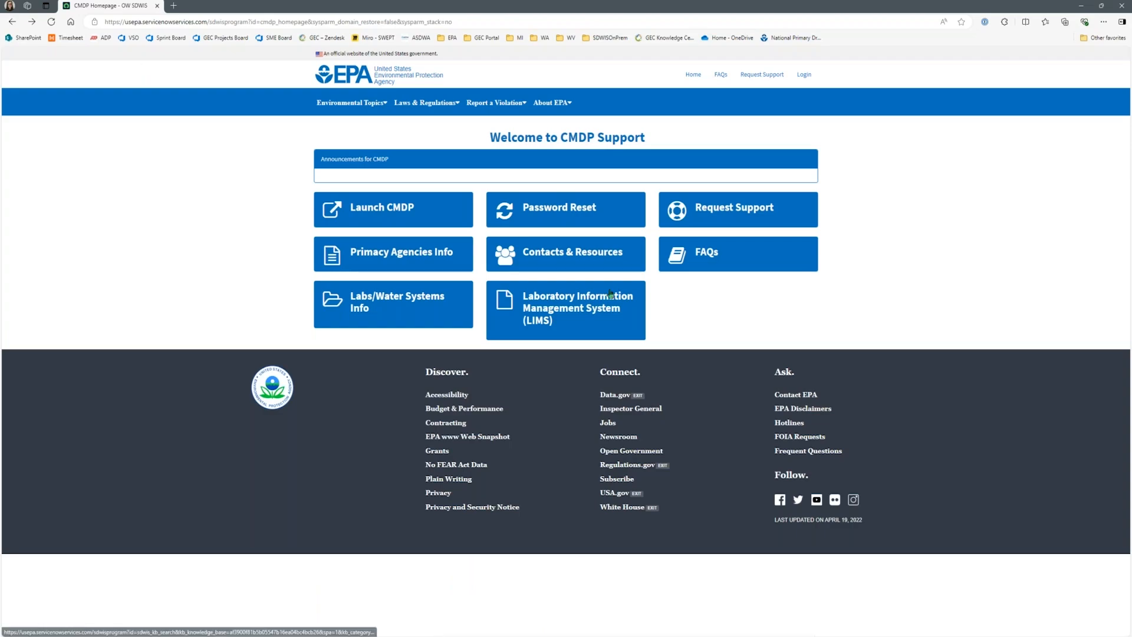
click(569, 323)
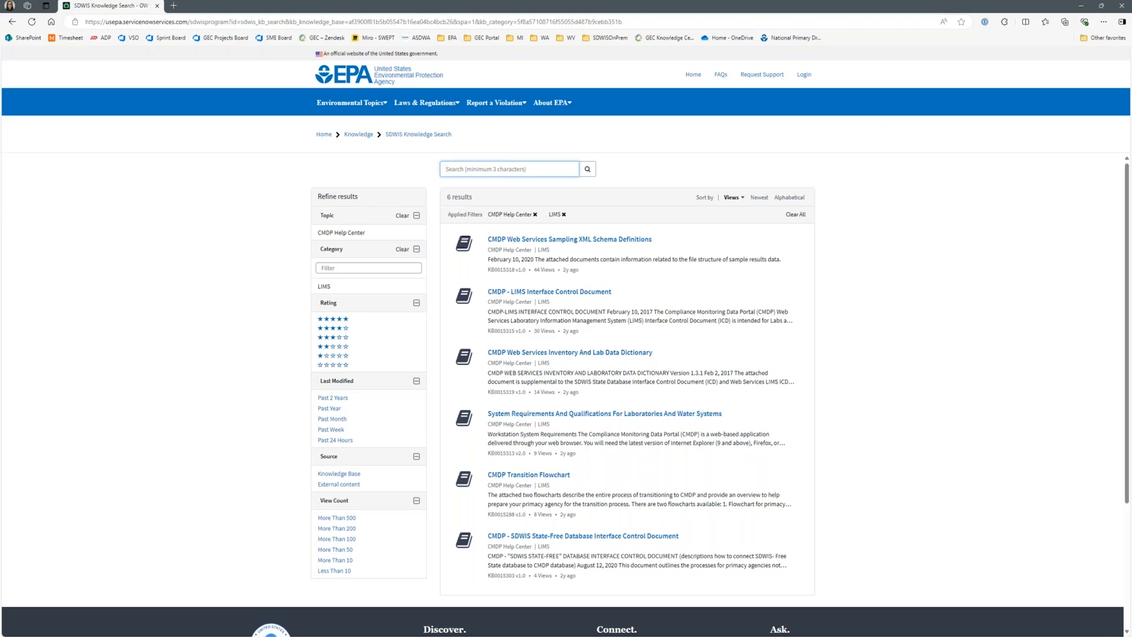
Step: Add the TCEQ Public Water System Supervision Program page to the browser window and jump to its Compliance Monitoring Data Portal (CMDP) section
drag(41, 401, 277, 6)
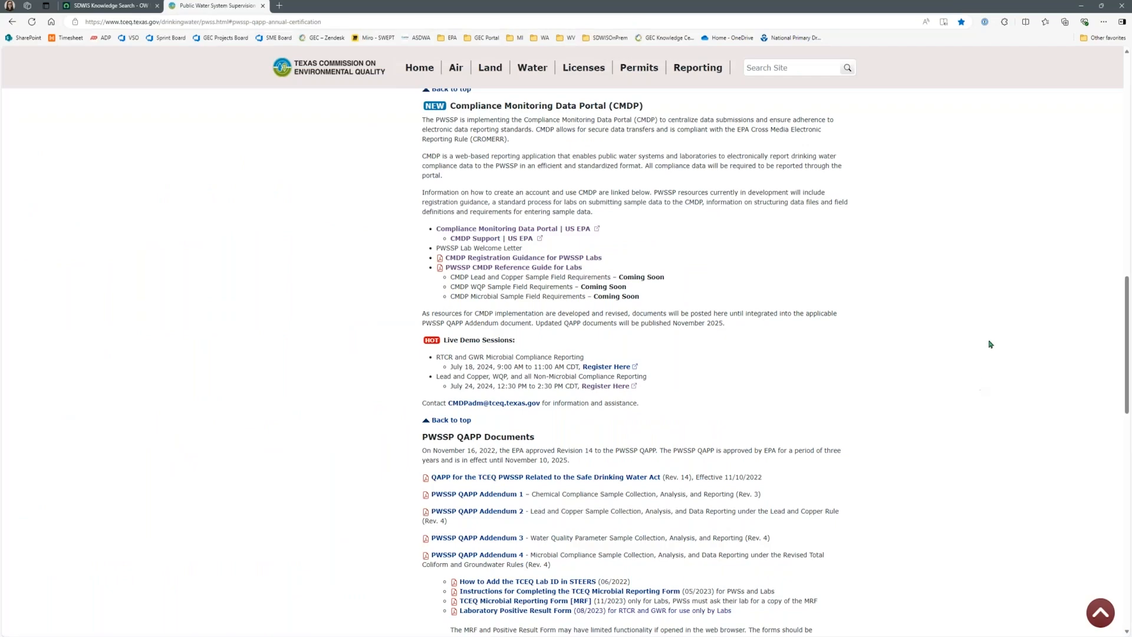
drag(1127, 317, 1123, 77)
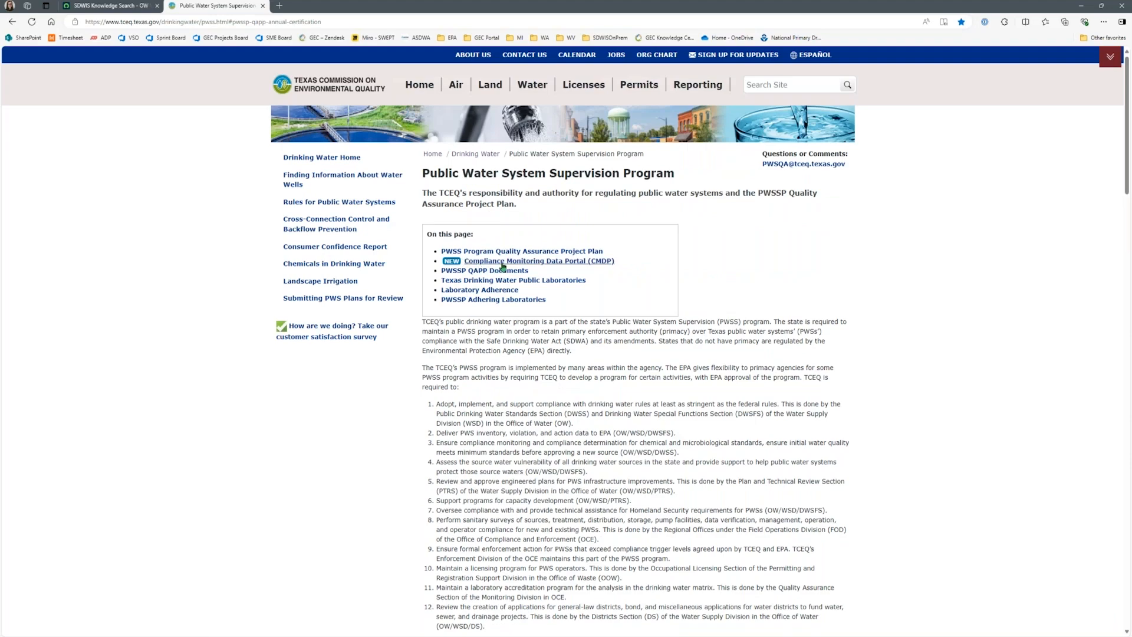
click(577, 263)
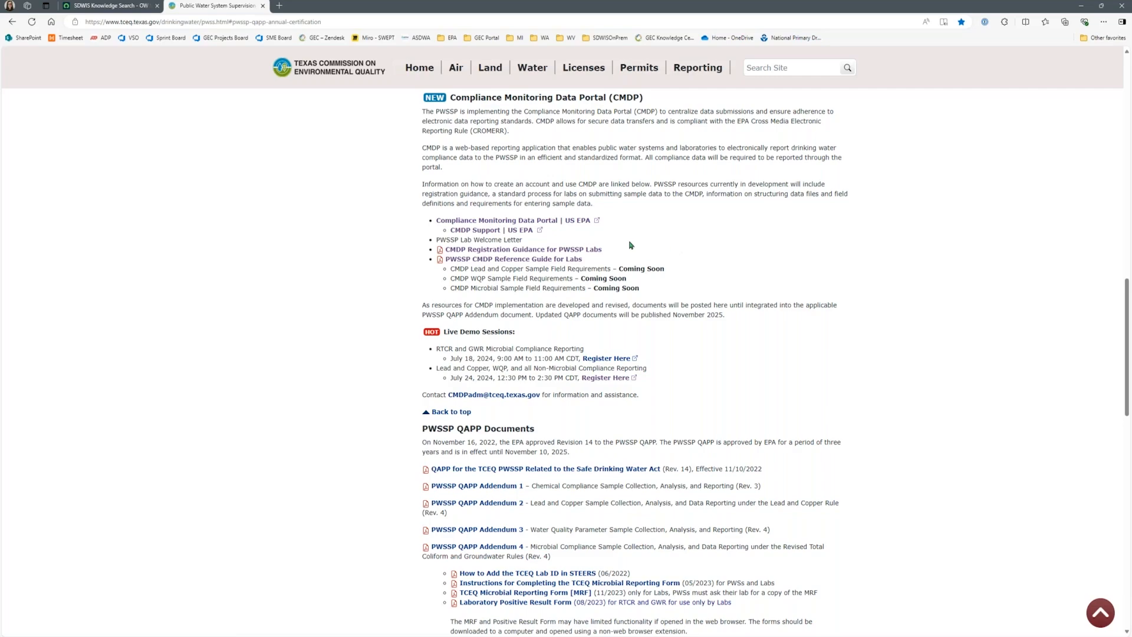
Step: Review the CMDP resources and live demo sessions on the TCEQ page, briefly highlighting the sample field requirements entries
scroll(630, 245, down, 1)
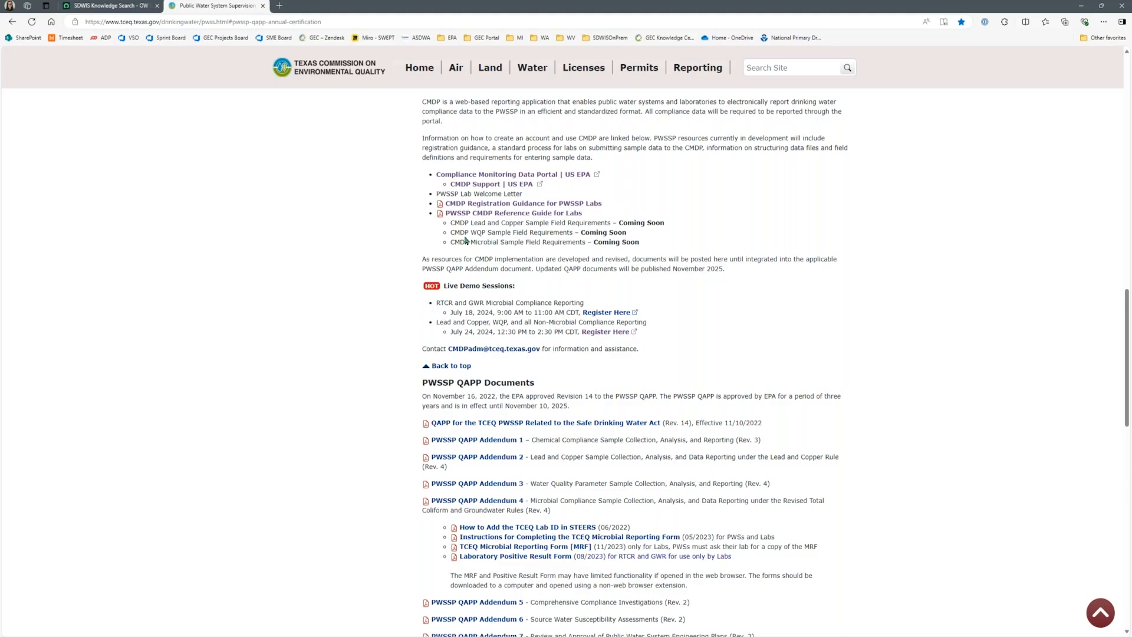
drag(460, 222, 635, 252)
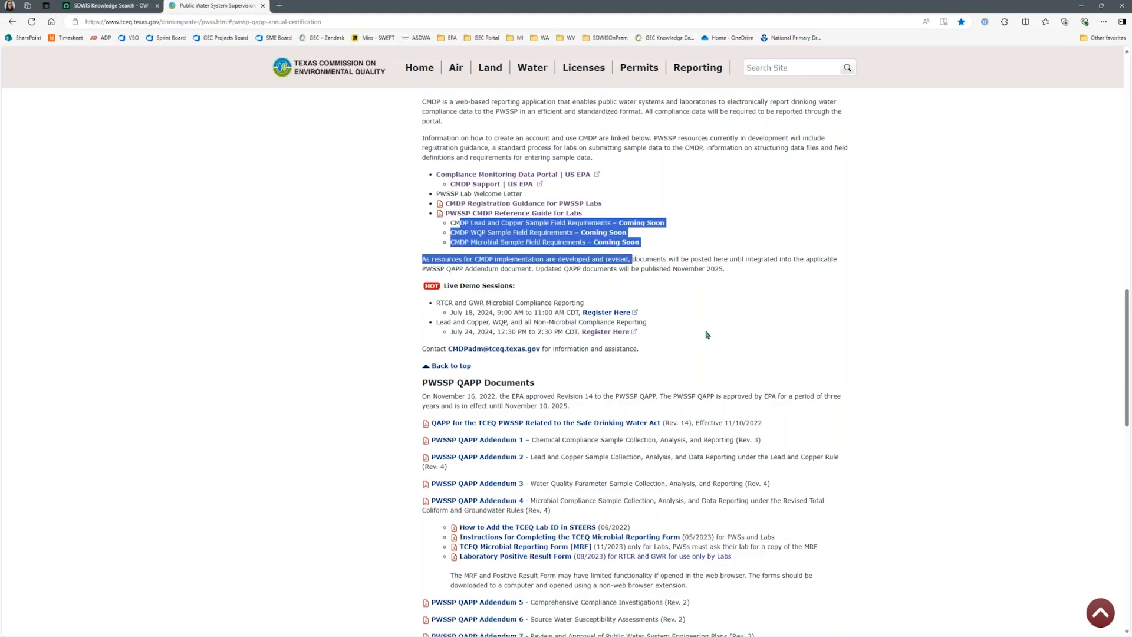
click(707, 302)
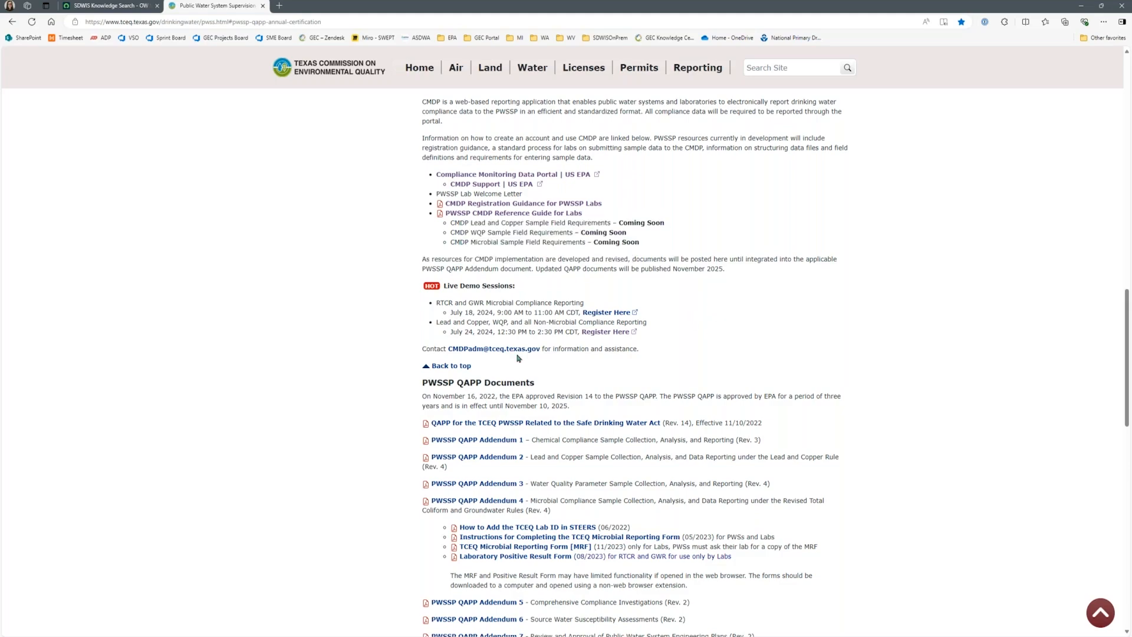
scroll(532, 375, down, 1)
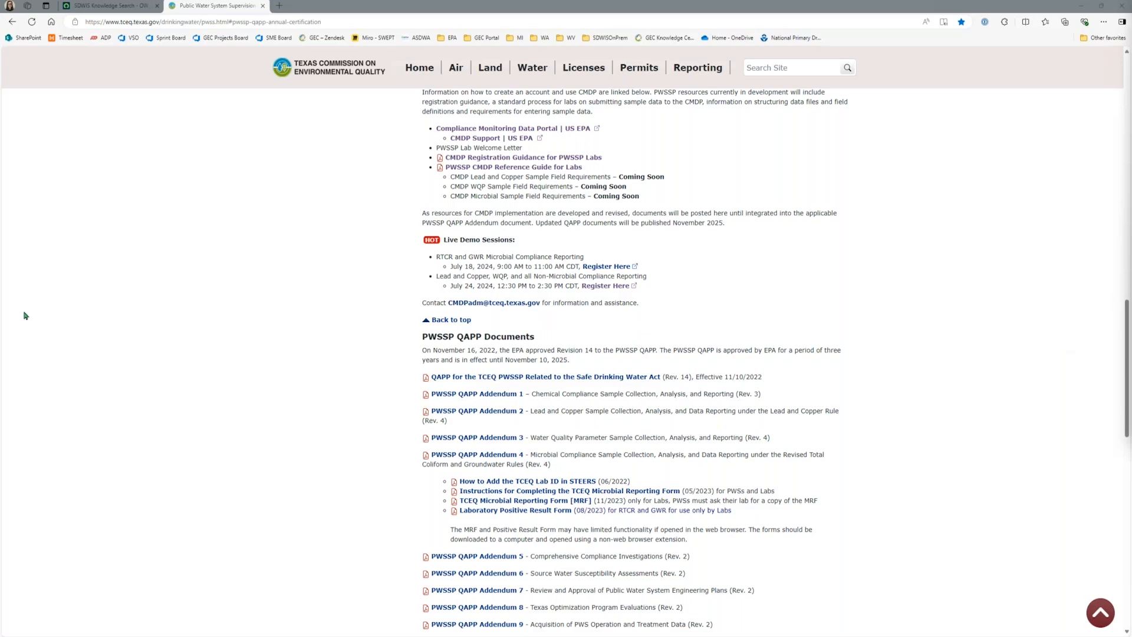
Step: Switch to the TX Lab Training presentation in PowerPoint, start the slide show from the Agenda slide, and advance to Path to Production
key(alt+Tab)
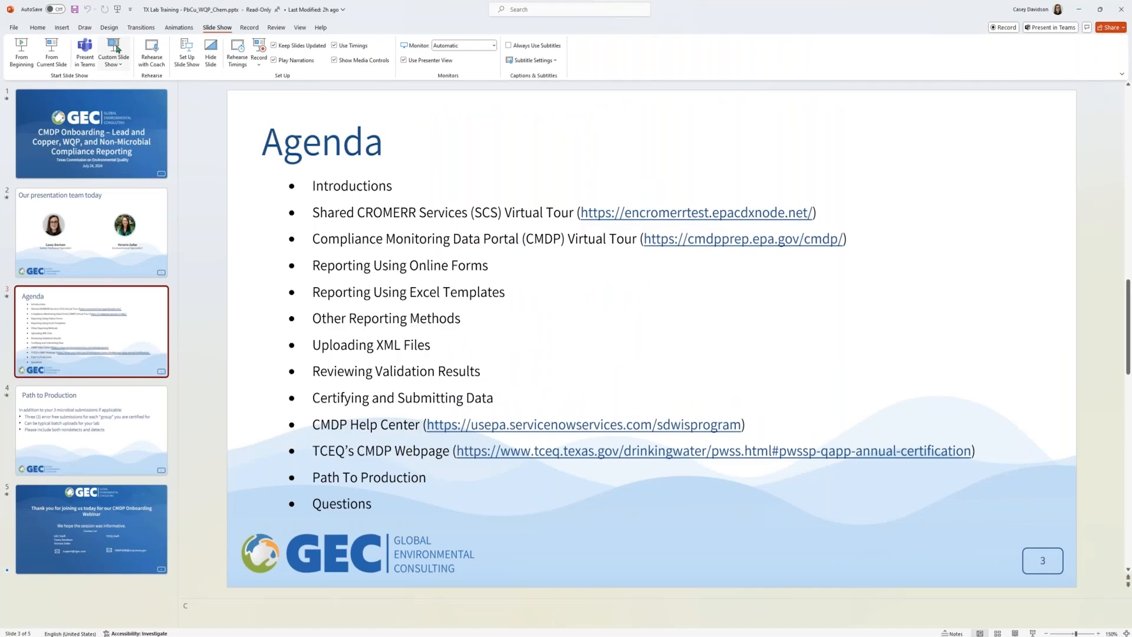
click(53, 57)
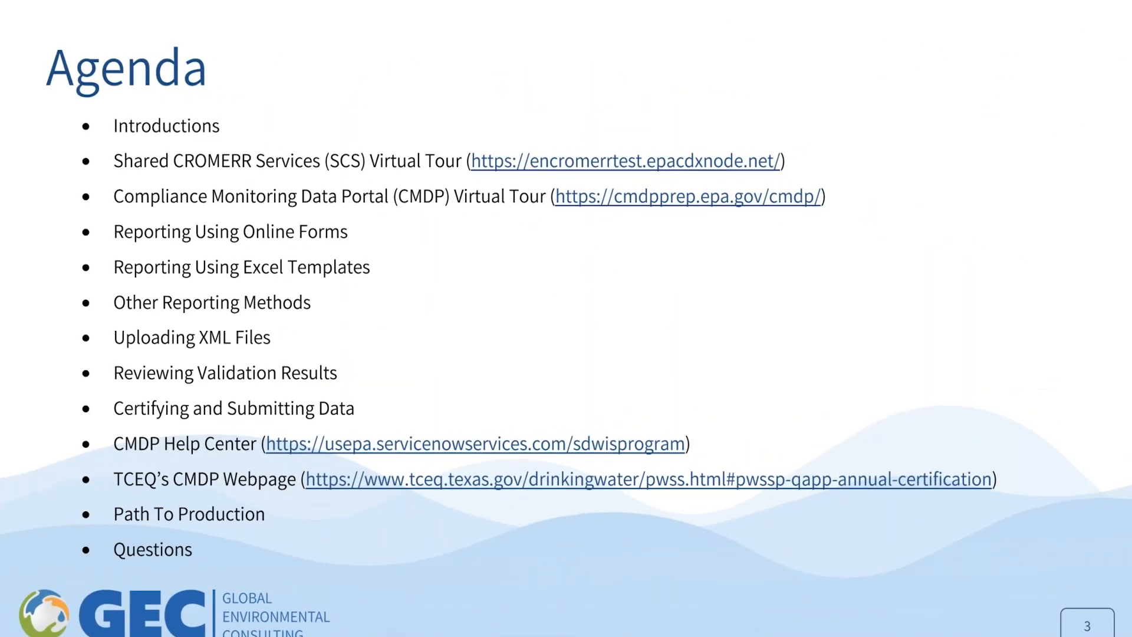
click(798, 341)
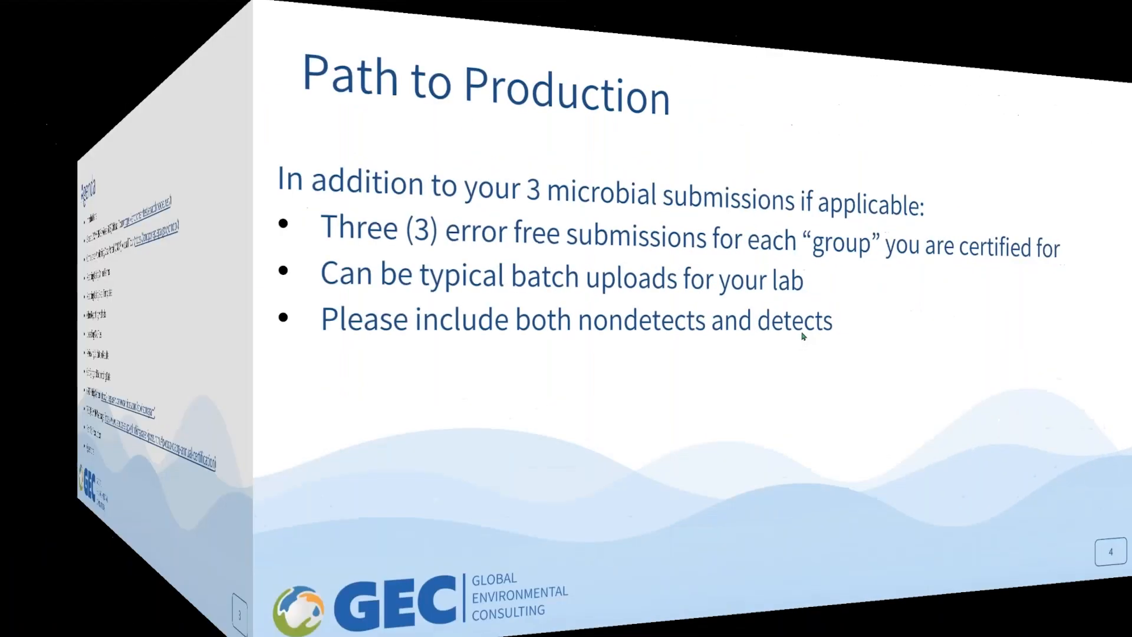